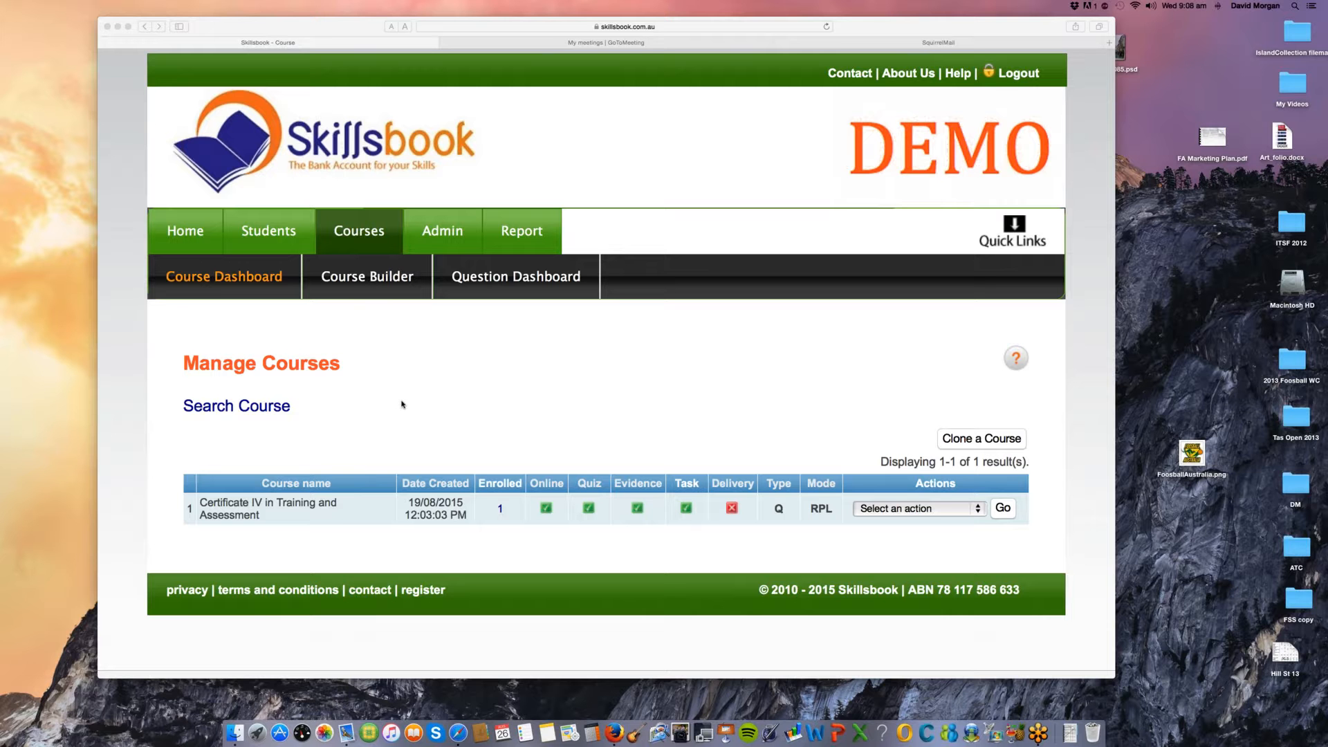
Step: Open the Certificate IV in Training and Assessment course for editing and accept the published-course warning
{"action": "left_click", "coordinate": [906, 509]}
{"action": "left_click", "coordinate": [910, 512]}
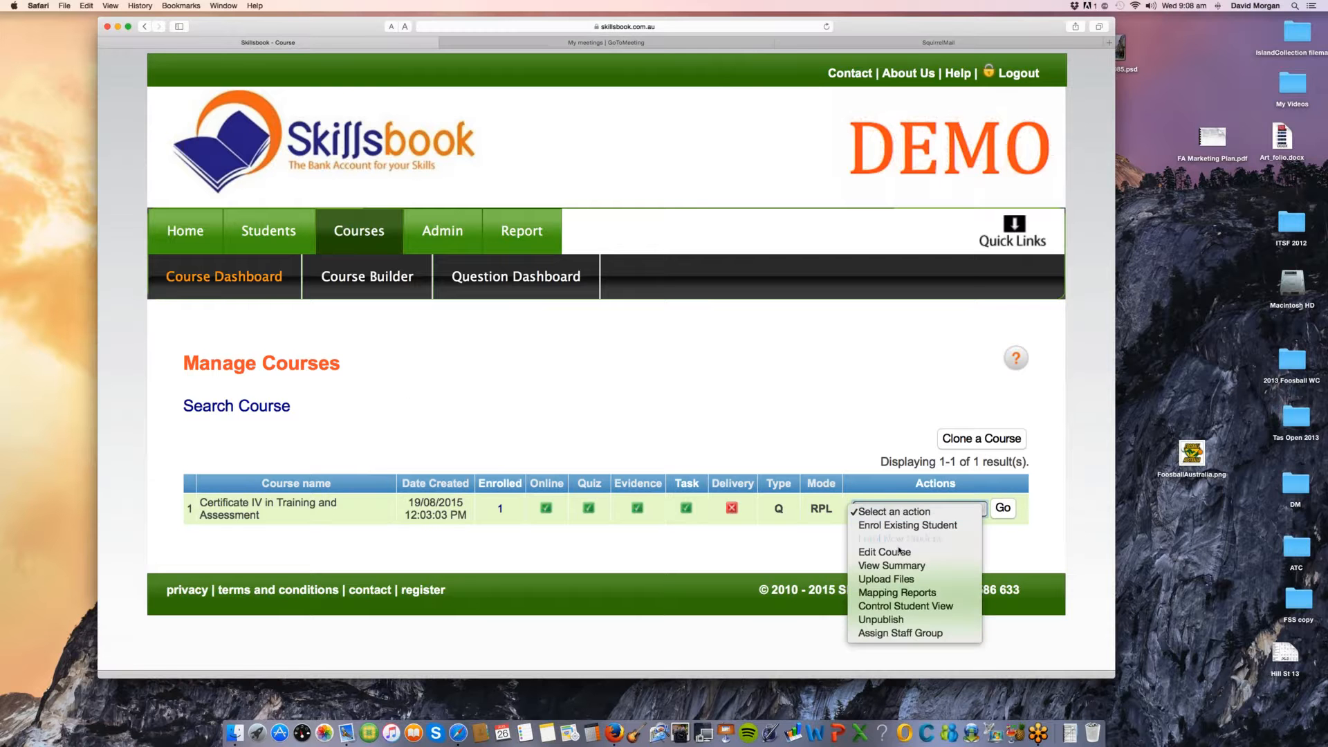
{"action": "left_click", "coordinate": [897, 552]}
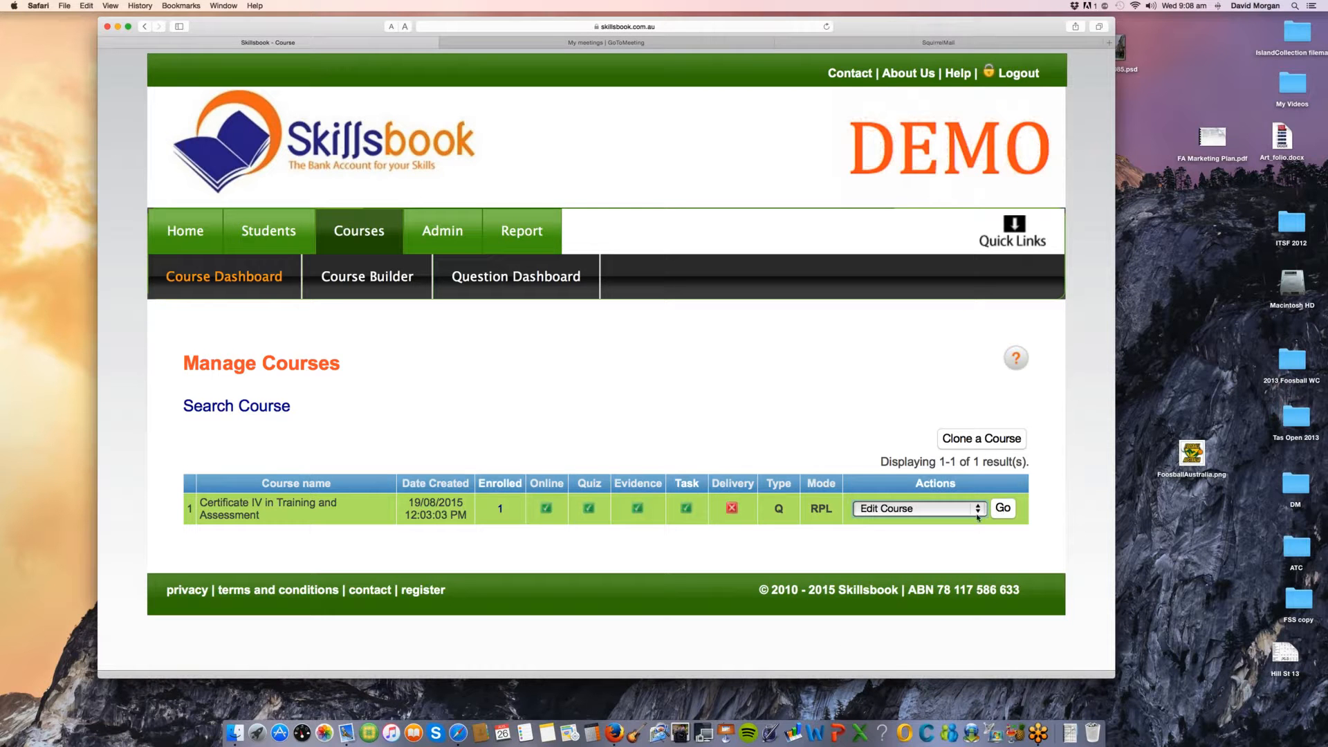
{"action": "left_click", "coordinate": [978, 517]}
{"action": "key", "text": "Up"}
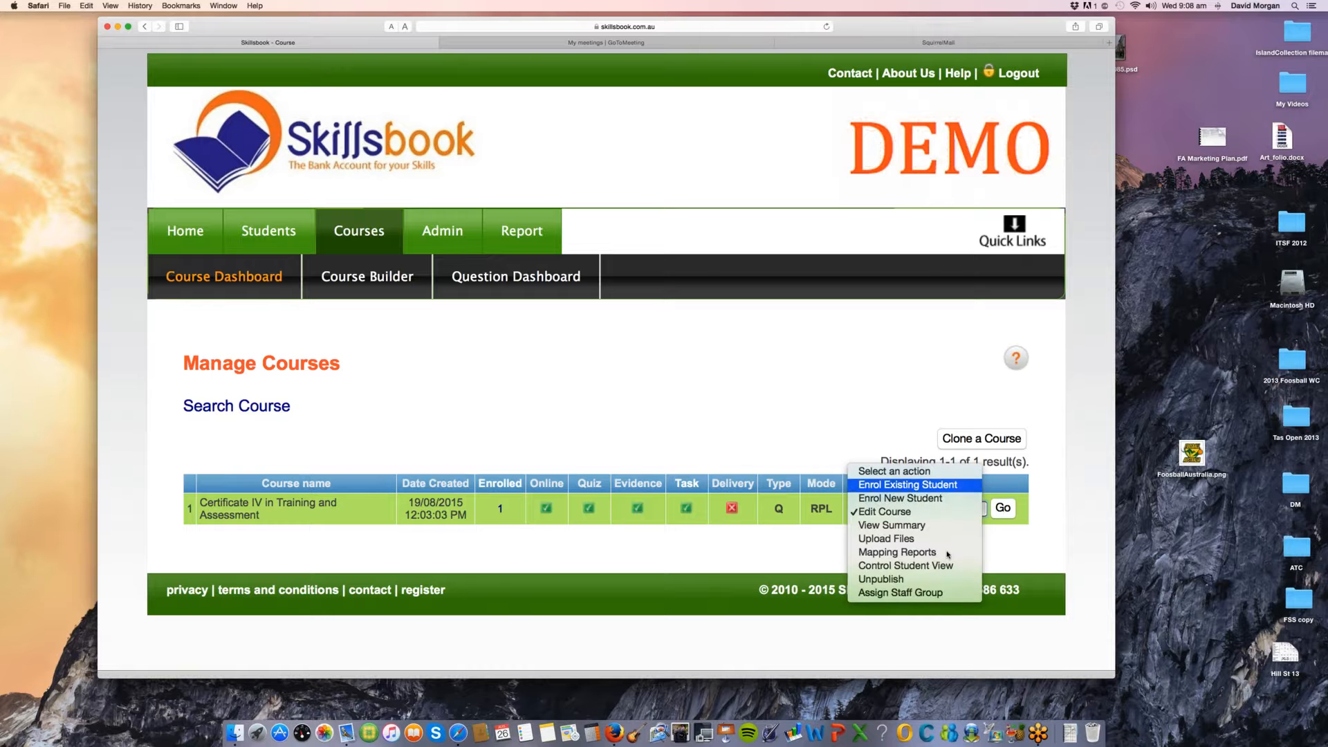
{"action": "left_click", "coordinate": [933, 512]}
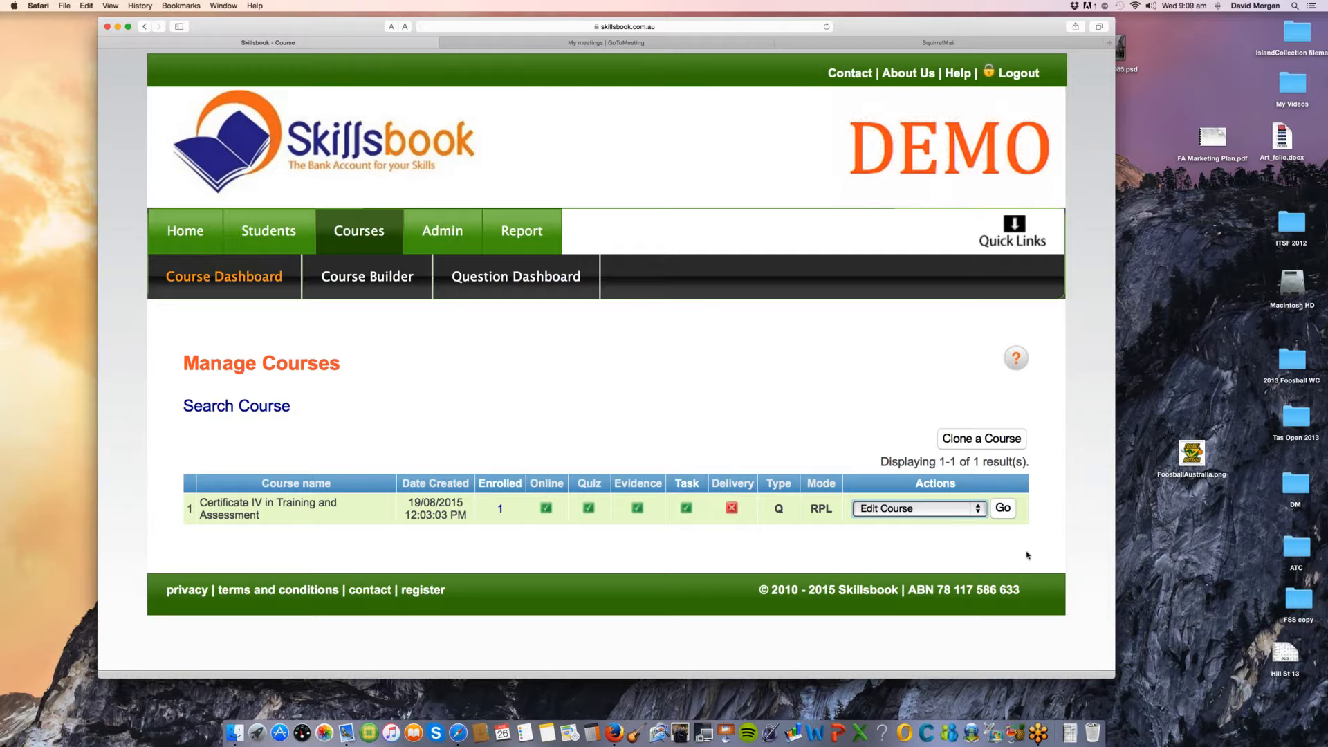
{"action": "left_click", "coordinate": [1004, 509]}
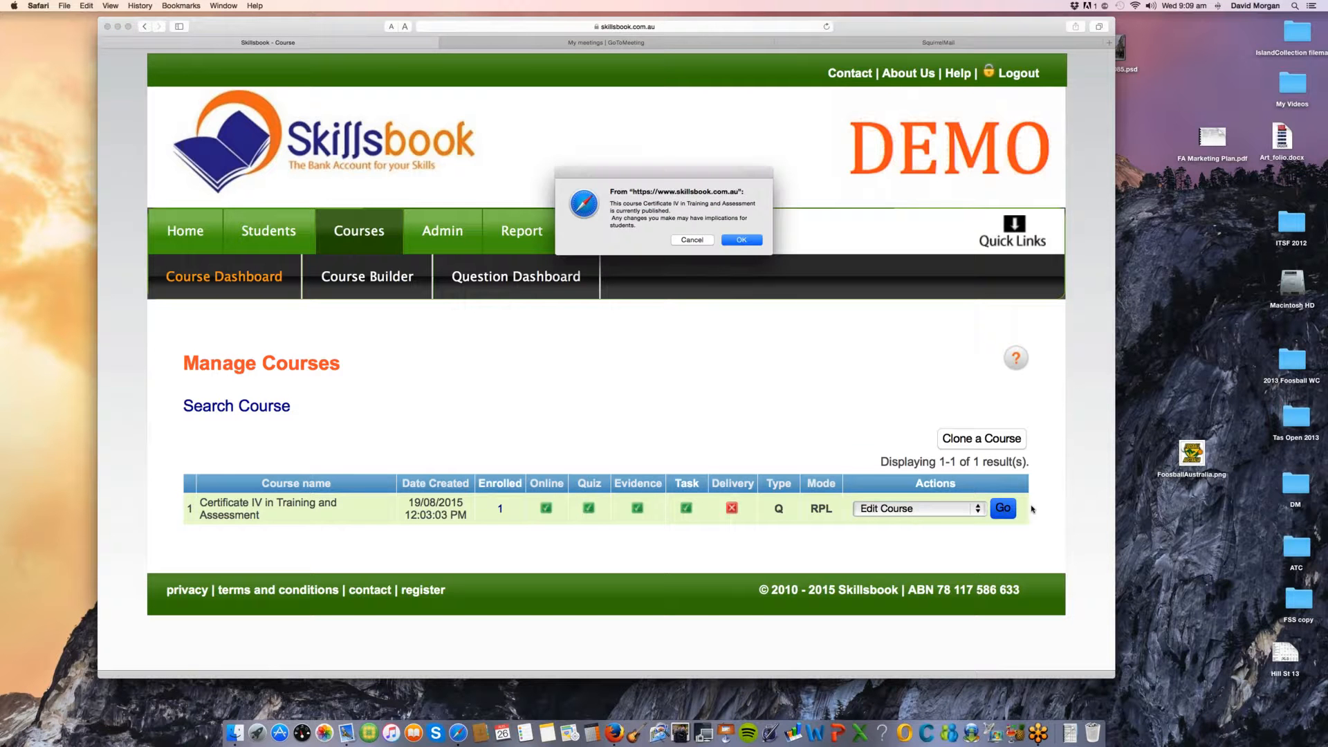
{"action": "left_click", "coordinate": [740, 240]}
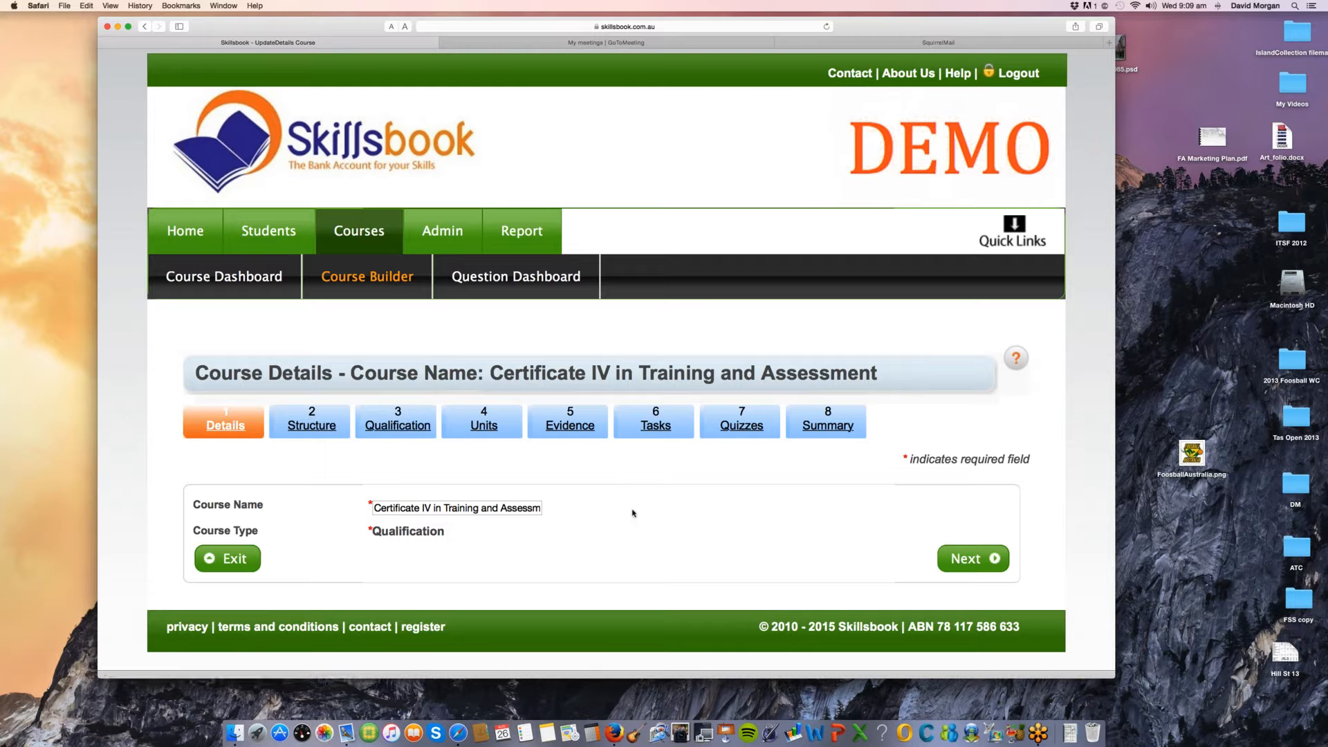
Step: Advance from the course details to the Structure stage and review the Training and Assessment Strategy settings
{"action": "left_click", "coordinate": [966, 560]}
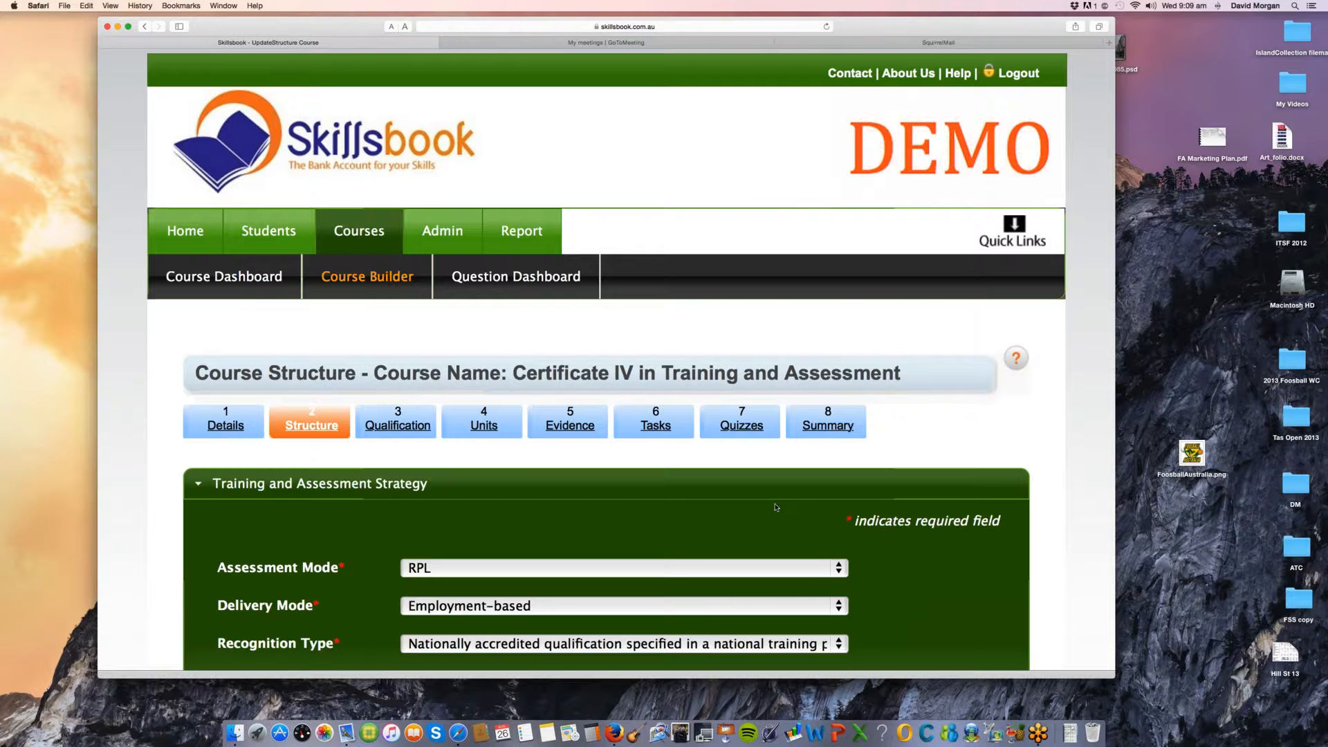
{"action": "scroll", "coordinate": [1023, 541], "scroll_direction": "down", "scroll_amount": 2}
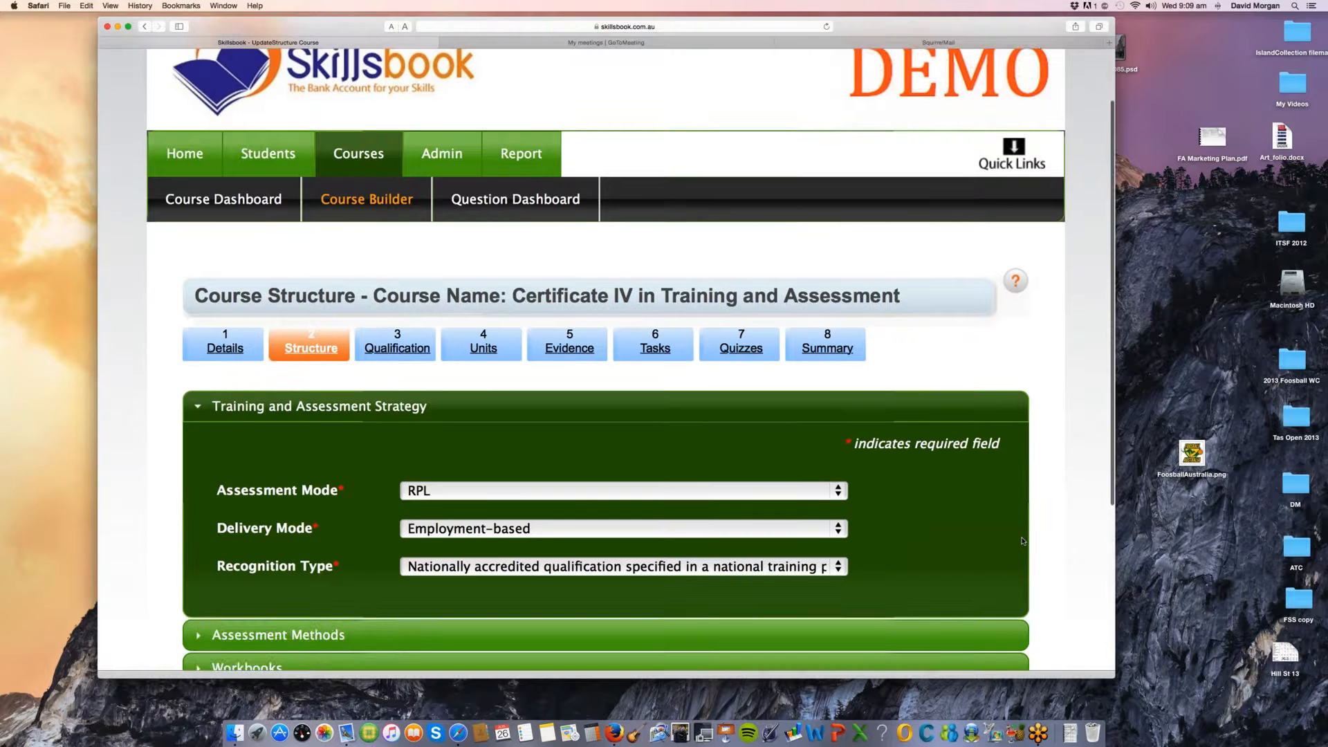
{"action": "scroll", "coordinate": [1023, 540], "scroll_direction": "down", "scroll_amount": 3}
{"action": "scroll", "coordinate": [1023, 541], "scroll_direction": "down", "scroll_amount": 1}
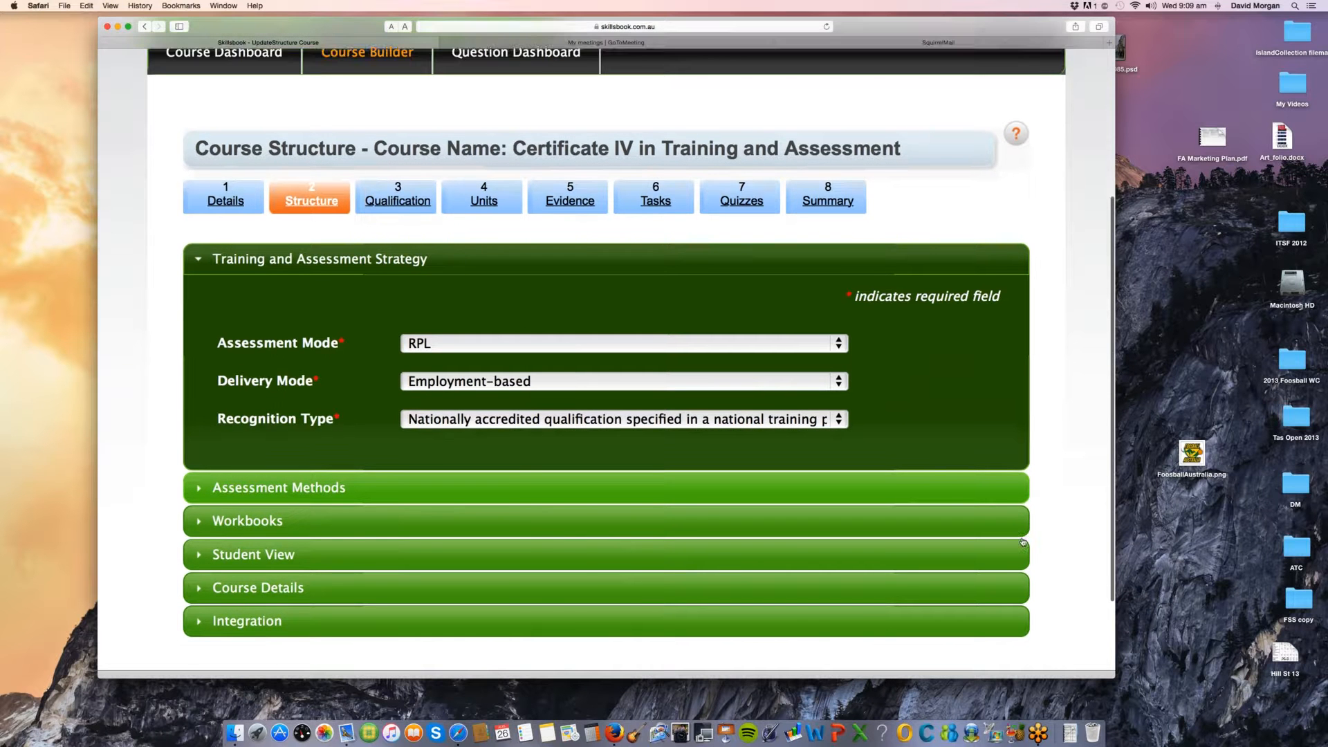
{"action": "scroll", "coordinate": [1023, 541], "scroll_direction": "down", "scroll_amount": 2}
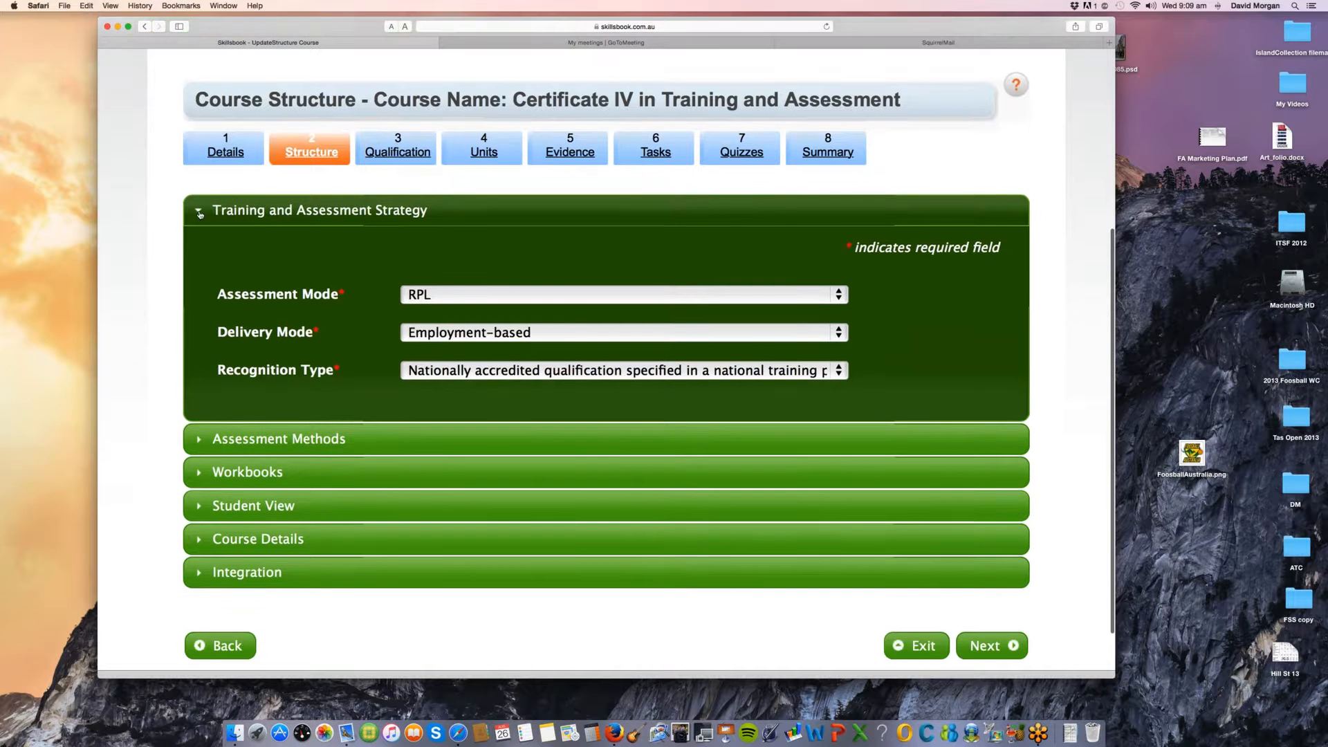
Step: Expand Assessment Methods and review the quiz, evidence, workplace task logging and self assessment settings
{"action": "left_click", "coordinate": [200, 443]}
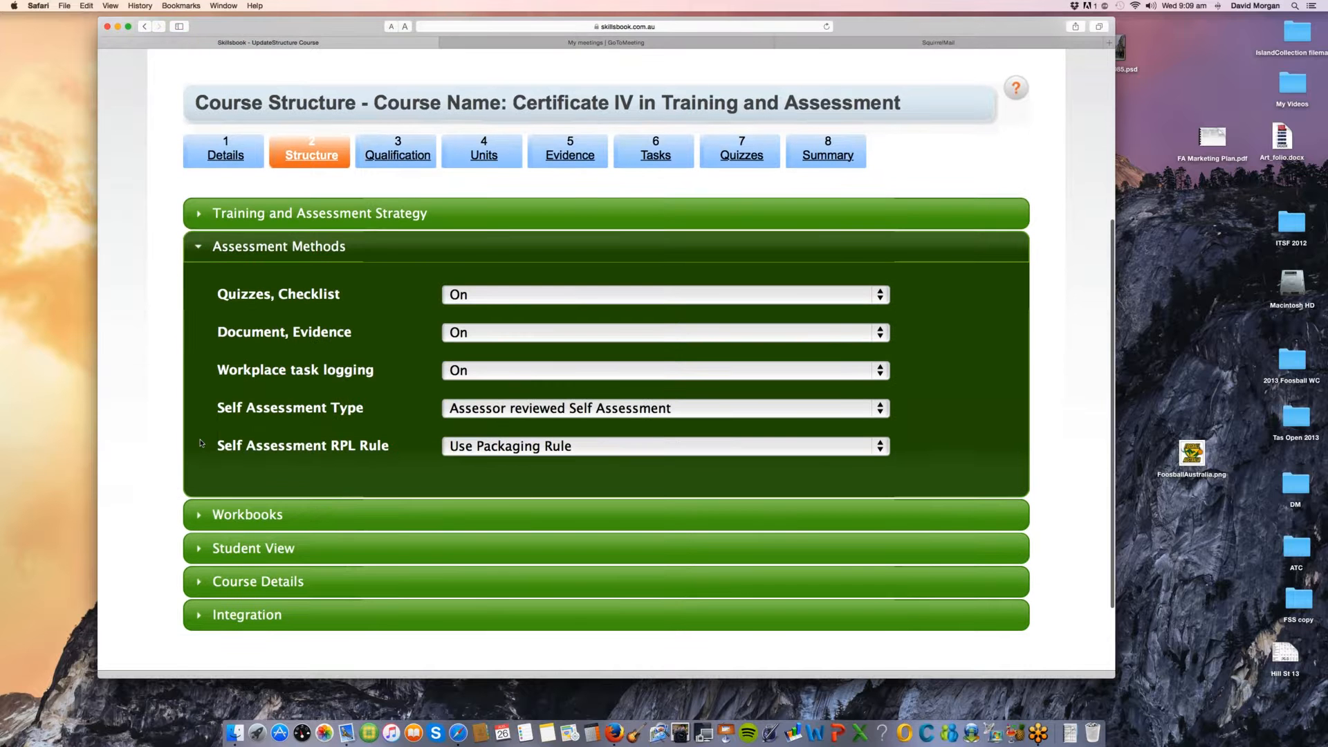
{"action": "scroll", "coordinate": [205, 440], "scroll_direction": "down", "scroll_amount": 1}
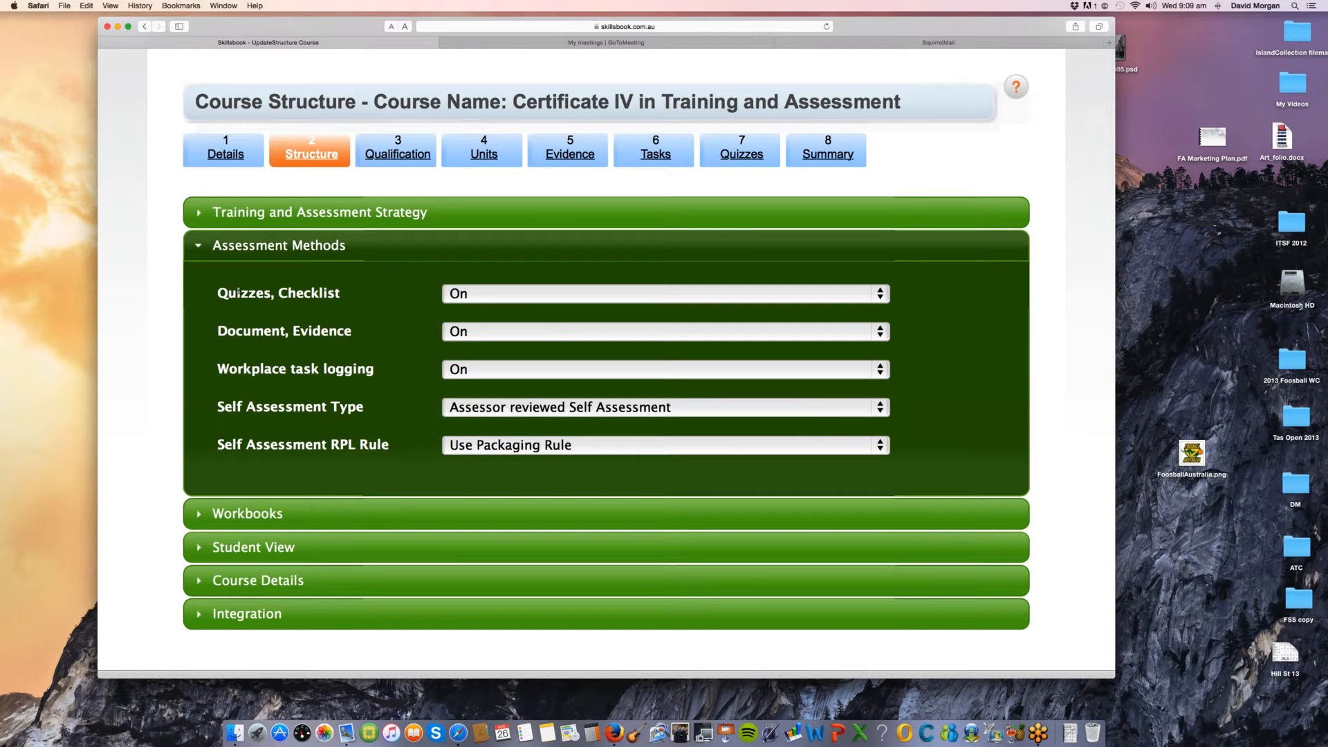
{"action": "left_click_drag", "start_coordinate": [260, 292], "coordinate": [237, 293]}
{"action": "left_click", "coordinate": [244, 295]}
{"action": "left_click_drag", "start_coordinate": [251, 330], "coordinate": [293, 331]}
{"action": "left_click", "coordinate": [315, 420]}
Step: Review the Workbooks options, briefly toggling the Evidence Summary Report, and collapse the section
{"action": "left_click", "coordinate": [198, 515]}
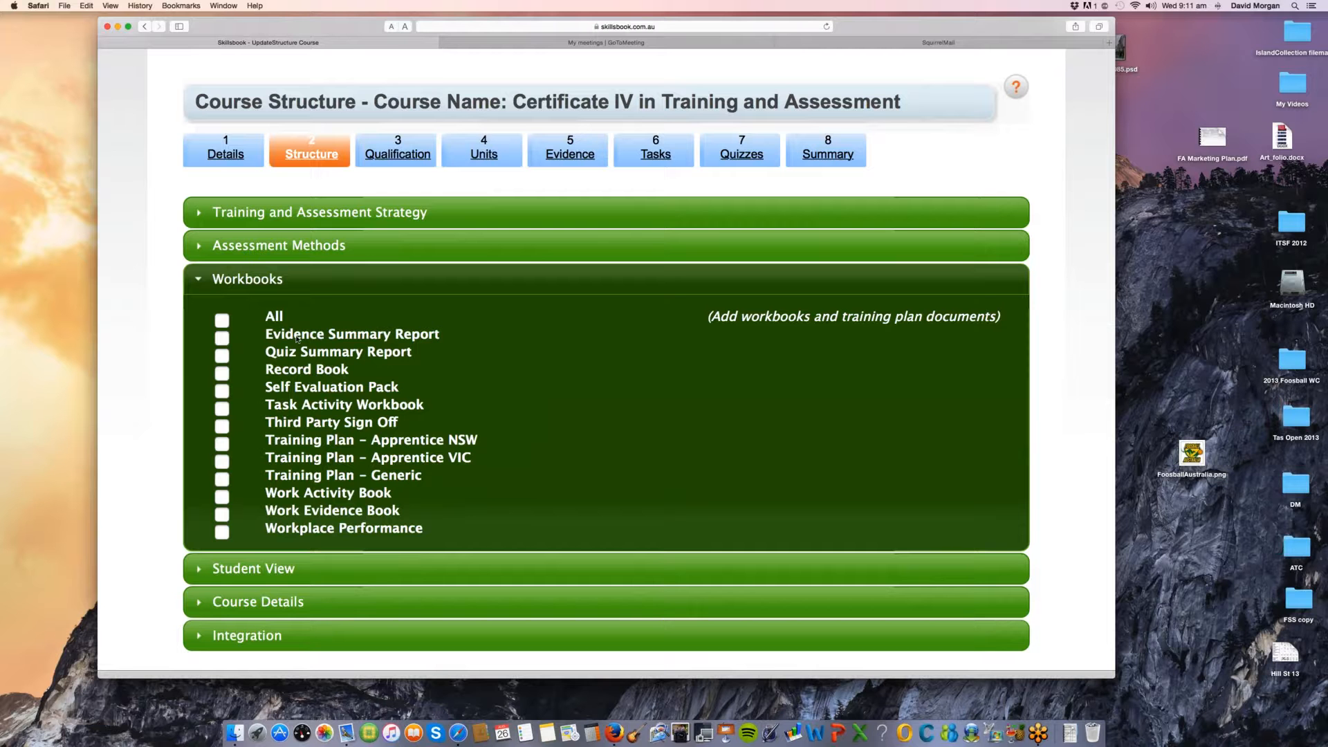
{"action": "left_click", "coordinate": [222, 339]}
{"action": "left_click", "coordinate": [222, 339]}
{"action": "left_click", "coordinate": [198, 280]}
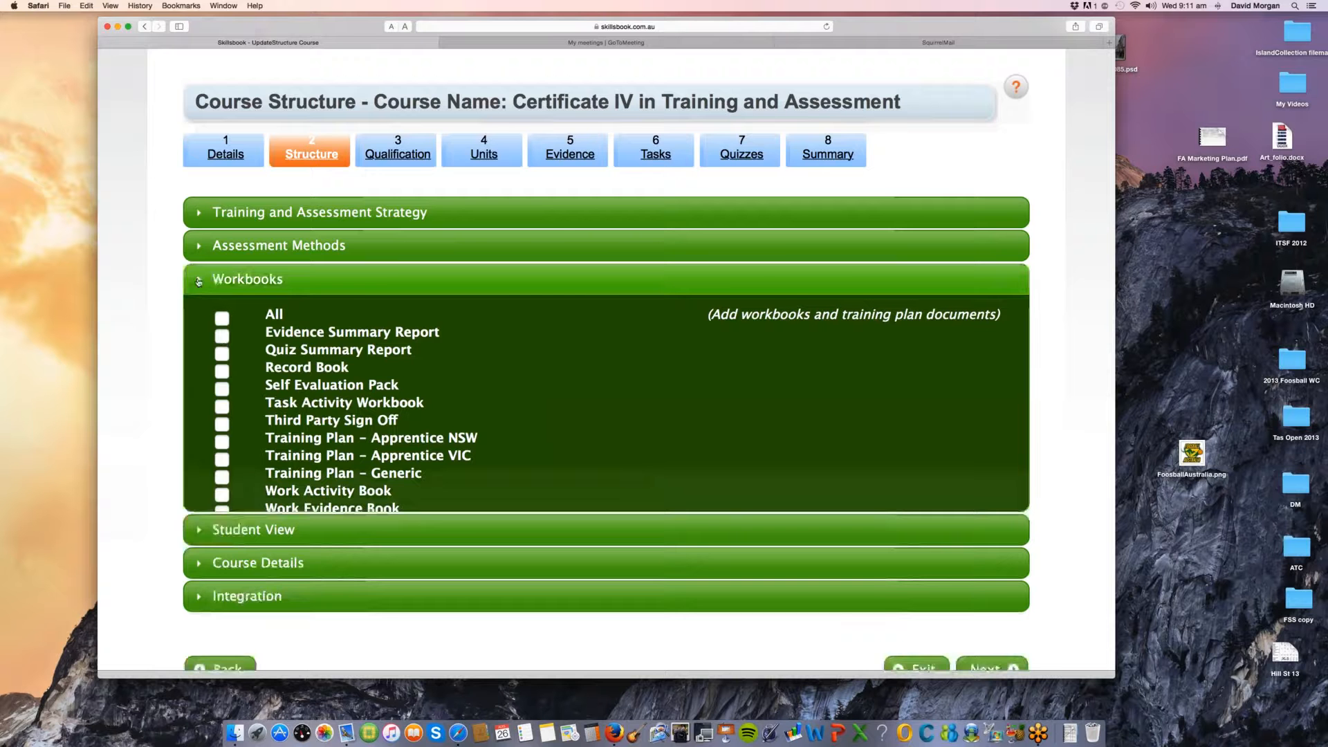
{"action": "left_click", "coordinate": [198, 281]}
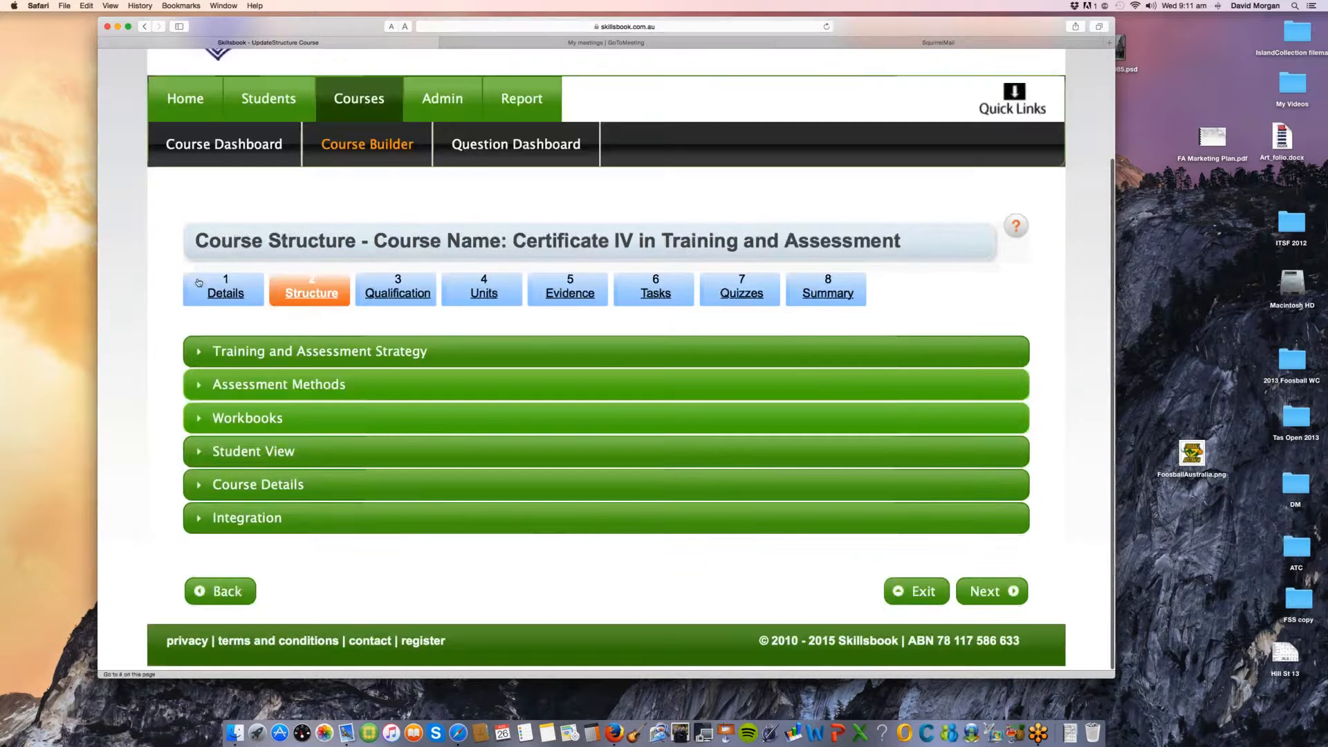
Step: Review the delivery requirement, training plan and duration settings under Student View, and collapse the section
{"action": "left_click", "coordinate": [222, 453]}
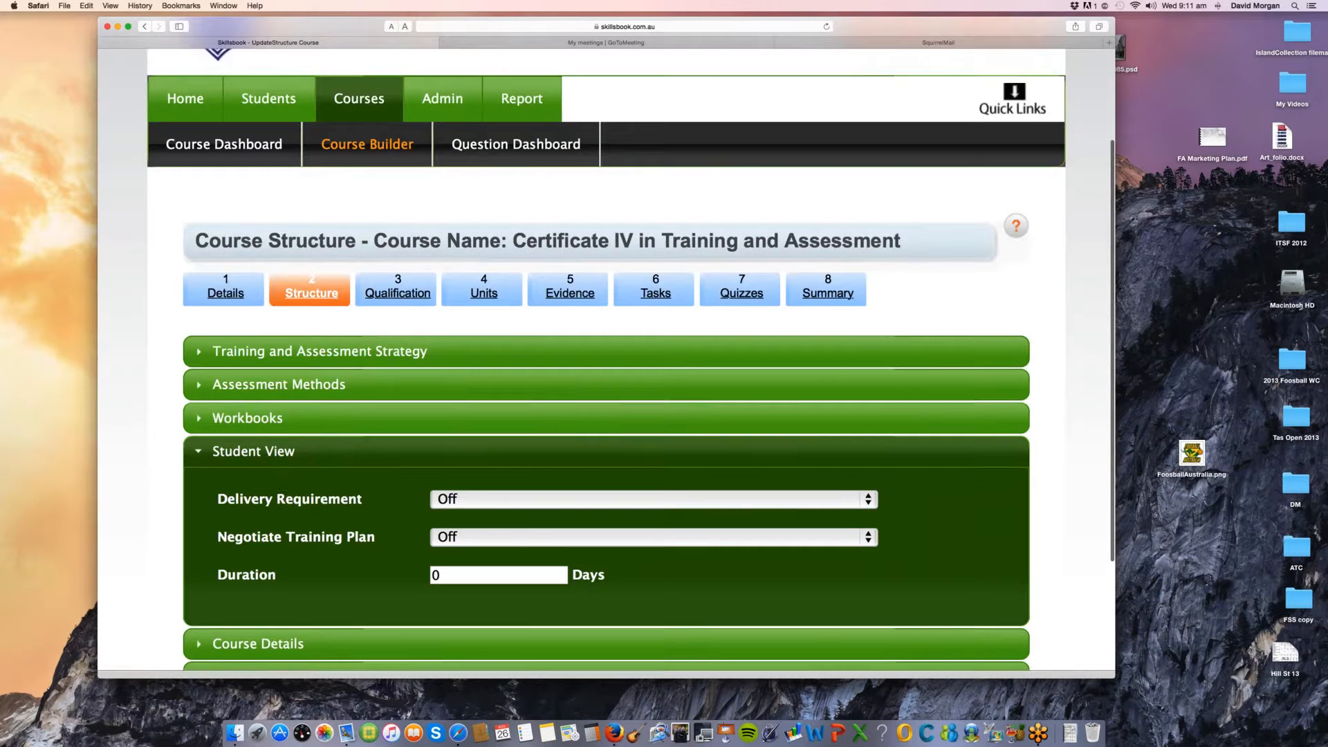
{"action": "scroll", "coordinate": [277, 467], "scroll_direction": "down", "scroll_amount": 1}
{"action": "scroll", "coordinate": [284, 470], "scroll_direction": "down", "scroll_amount": 1}
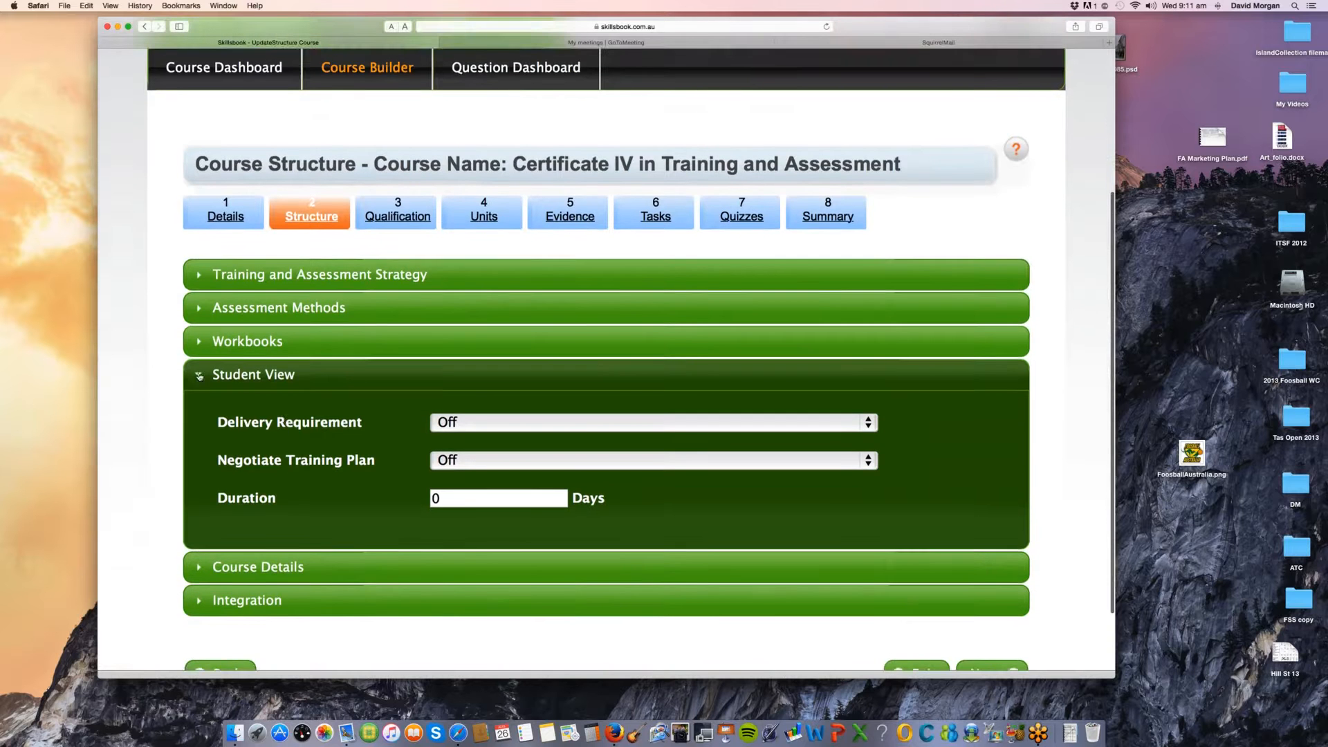
{"action": "left_click", "coordinate": [199, 377]}
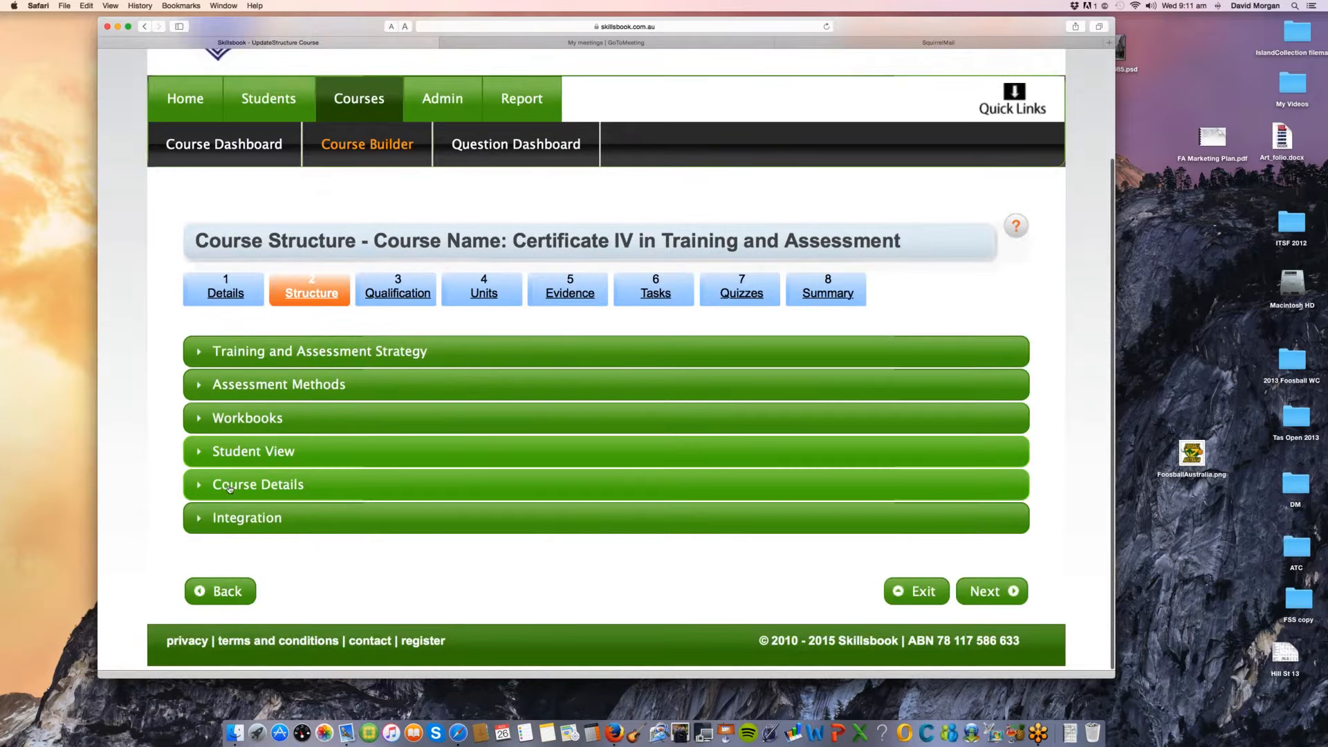
Step: Review the Course Details and Integration settings, and collapse the Integration section
{"action": "left_click", "coordinate": [230, 488]}
{"action": "scroll", "coordinate": [183, 625], "scroll_direction": "down", "scroll_amount": 1}
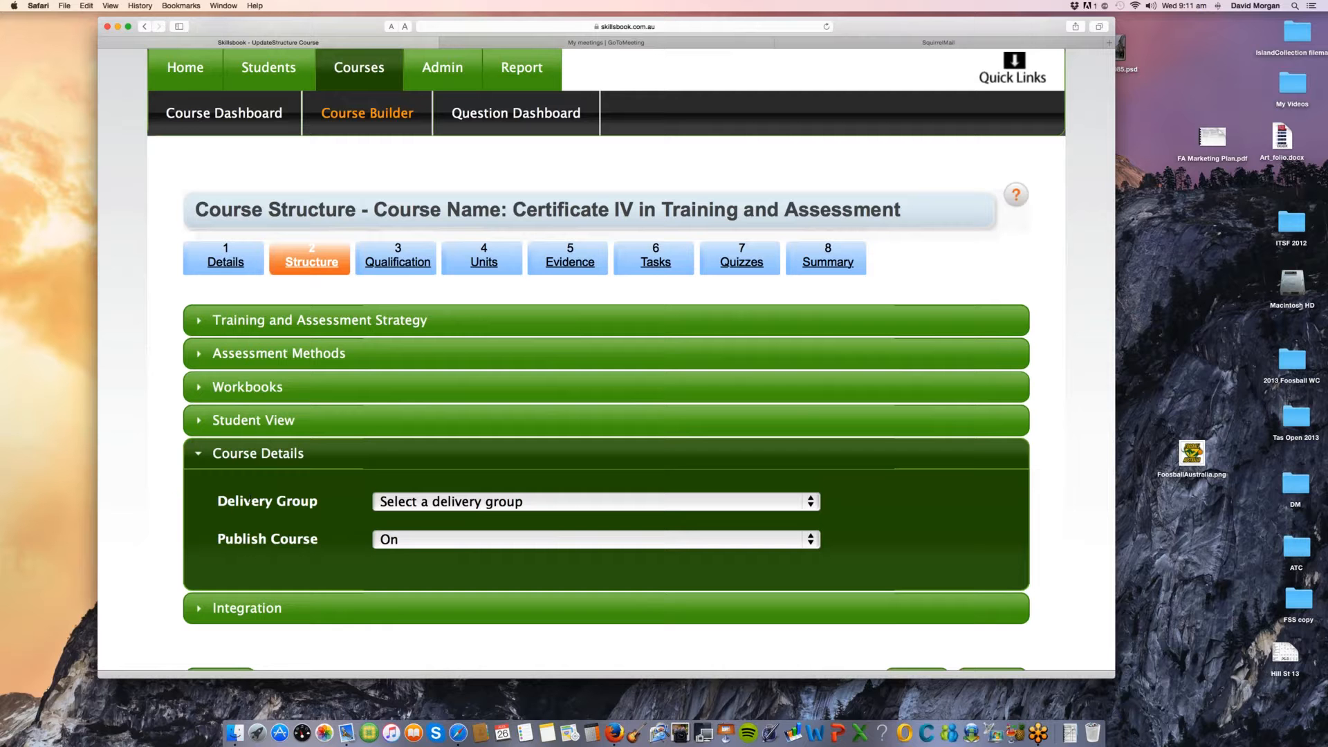
{"action": "left_click", "coordinate": [200, 611]}
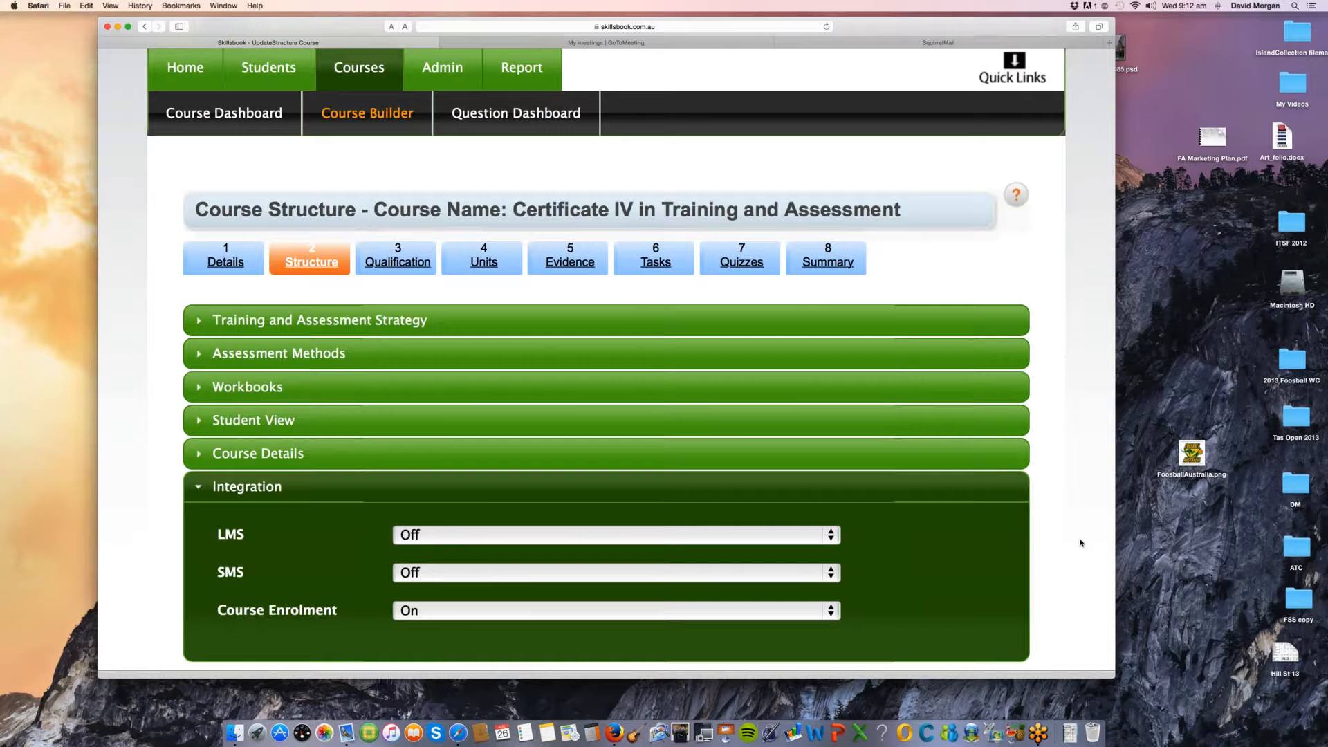
{"action": "scroll", "coordinate": [841, 541], "scroll_direction": "down", "scroll_amount": 3}
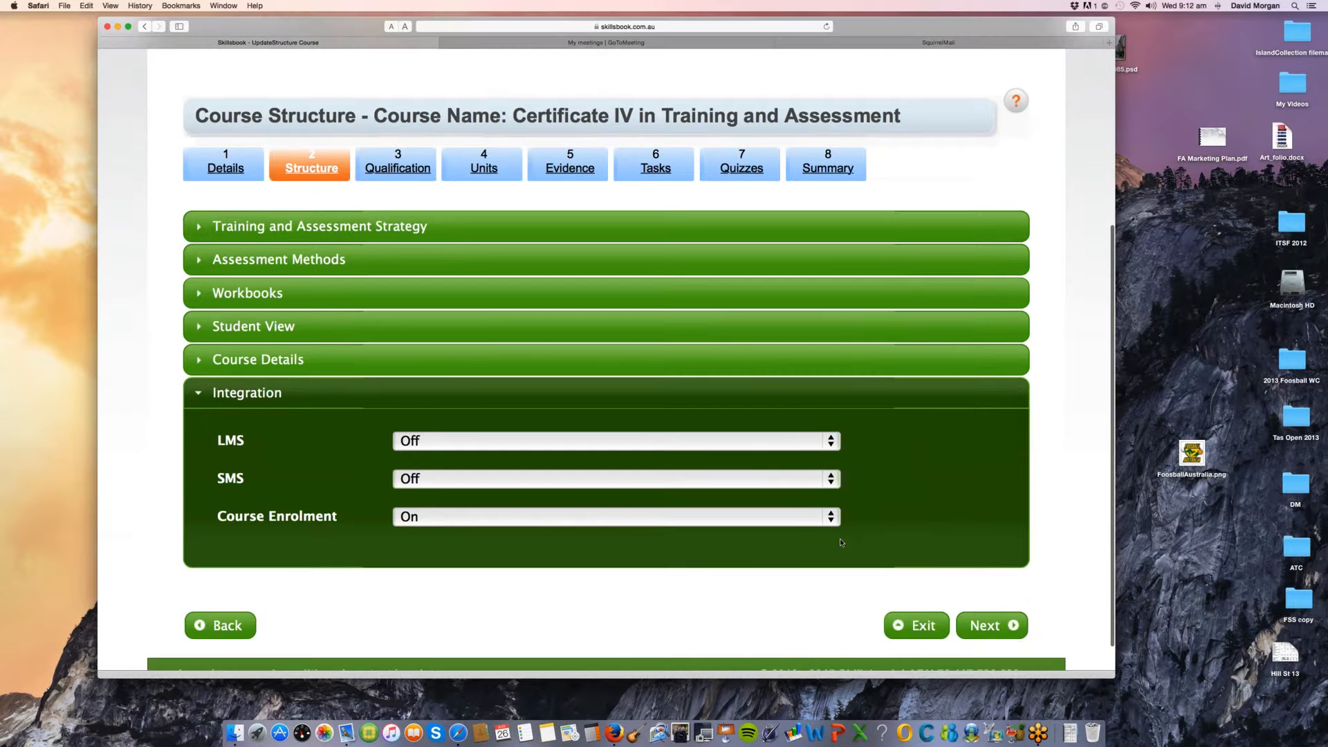
{"action": "scroll", "coordinate": [841, 543], "scroll_direction": "down", "scroll_amount": 1}
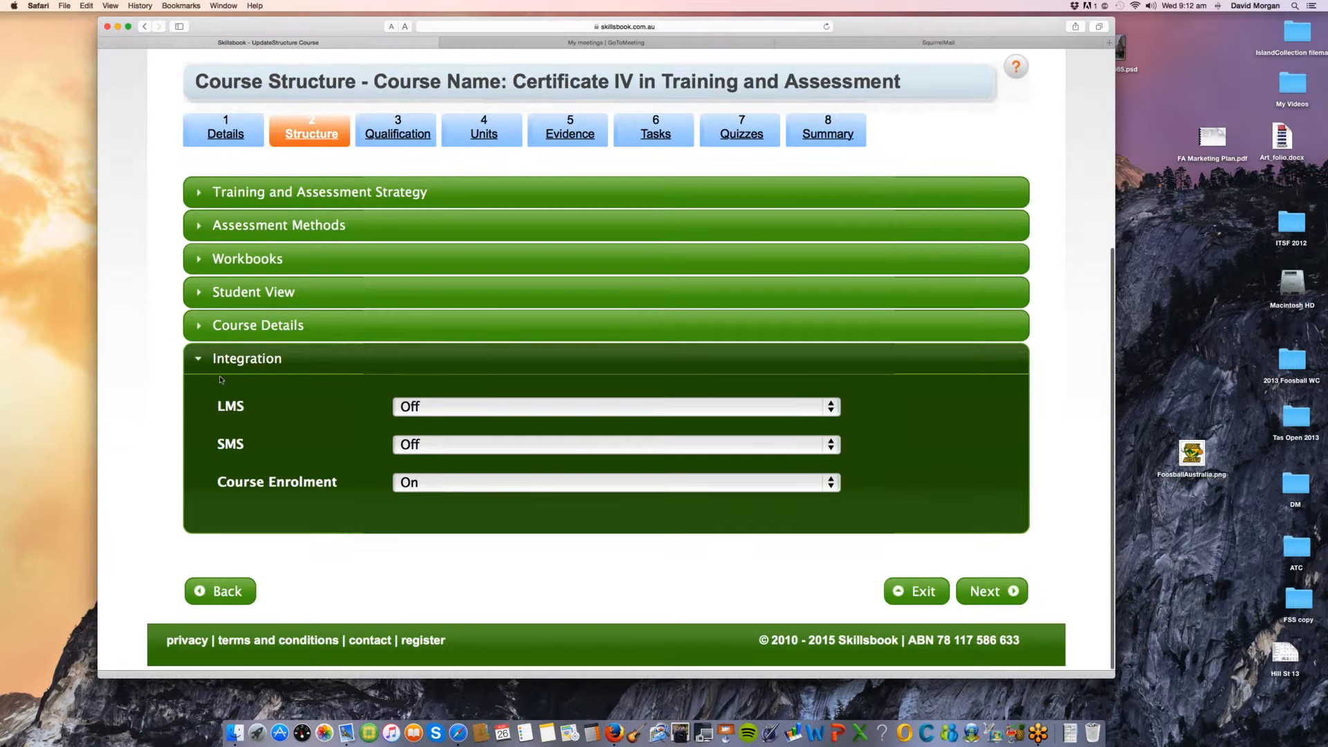
{"action": "left_click", "coordinate": [202, 359]}
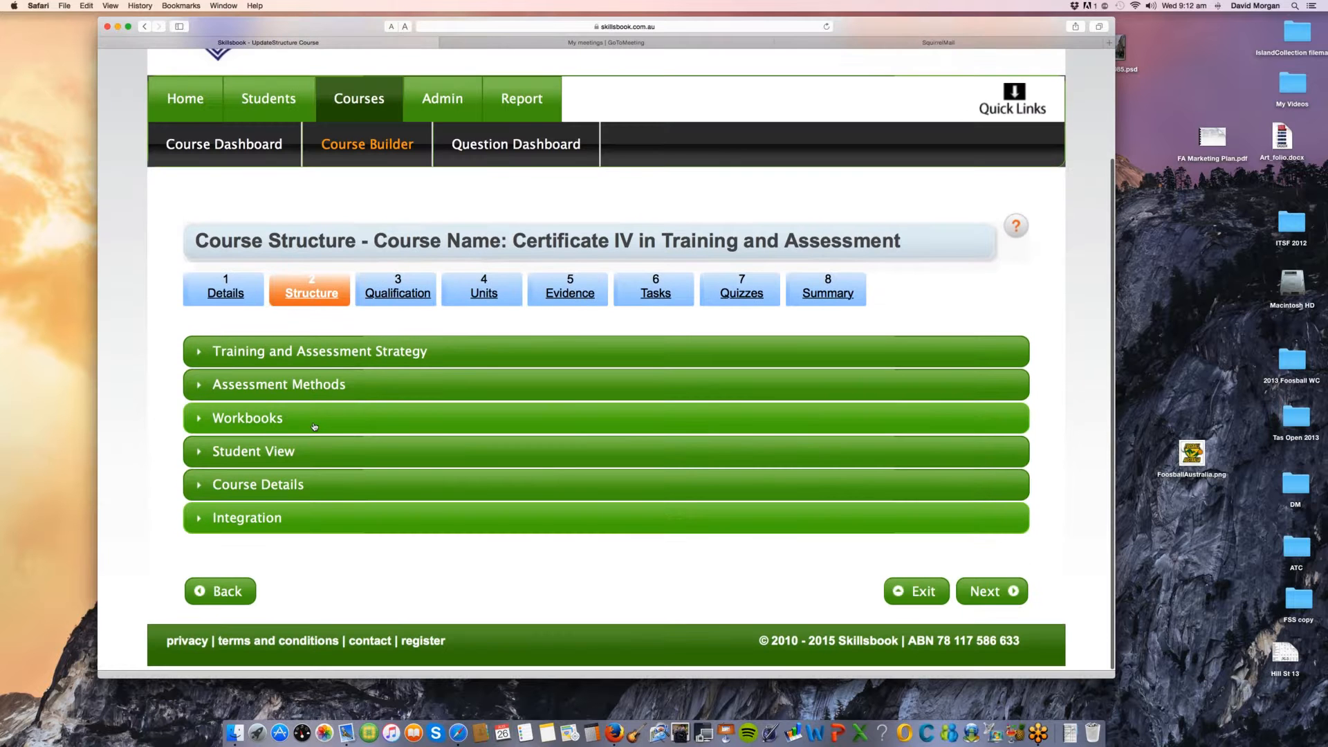
Step: Advance to the Qualification stage and review the training package, AQF level and qualification of the course
{"action": "left_click", "coordinate": [994, 591]}
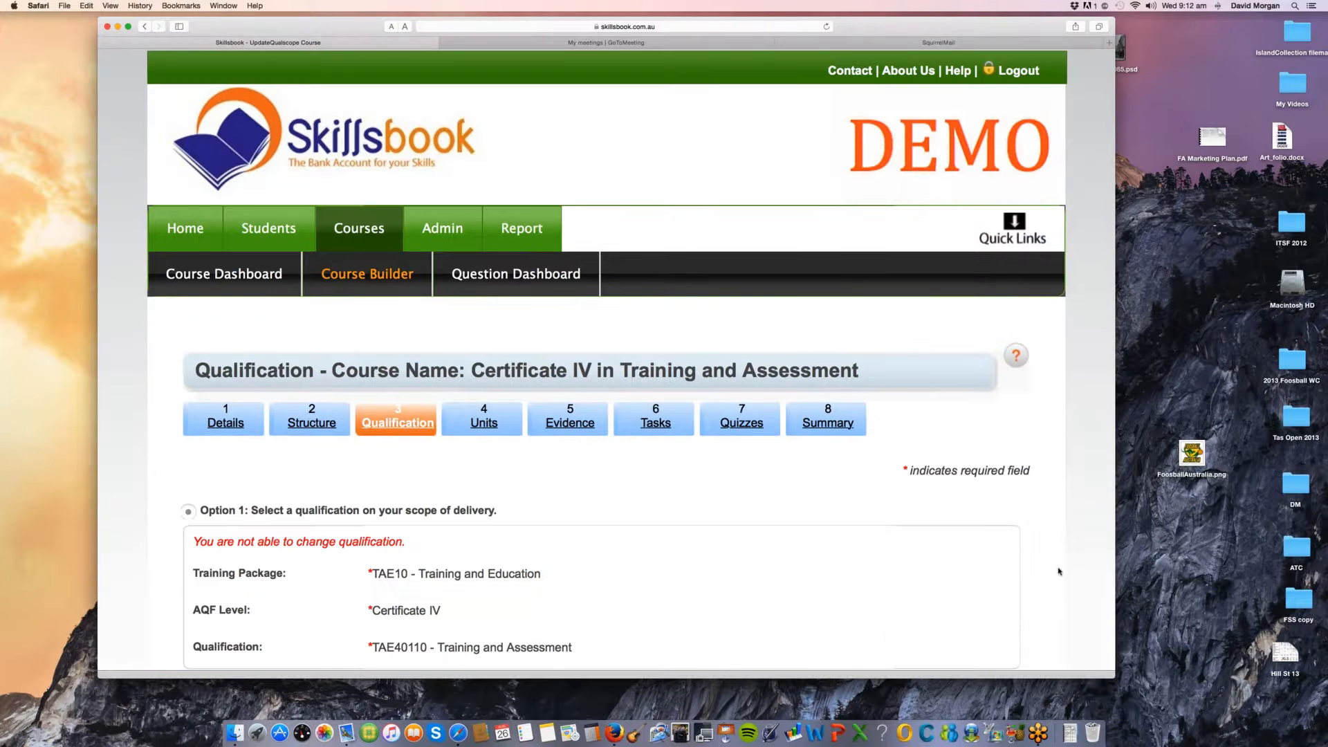
{"action": "scroll", "coordinate": [1059, 571], "scroll_direction": "down", "scroll_amount": 5}
{"action": "scroll", "coordinate": [1059, 571], "scroll_direction": "down", "scroll_amount": 1}
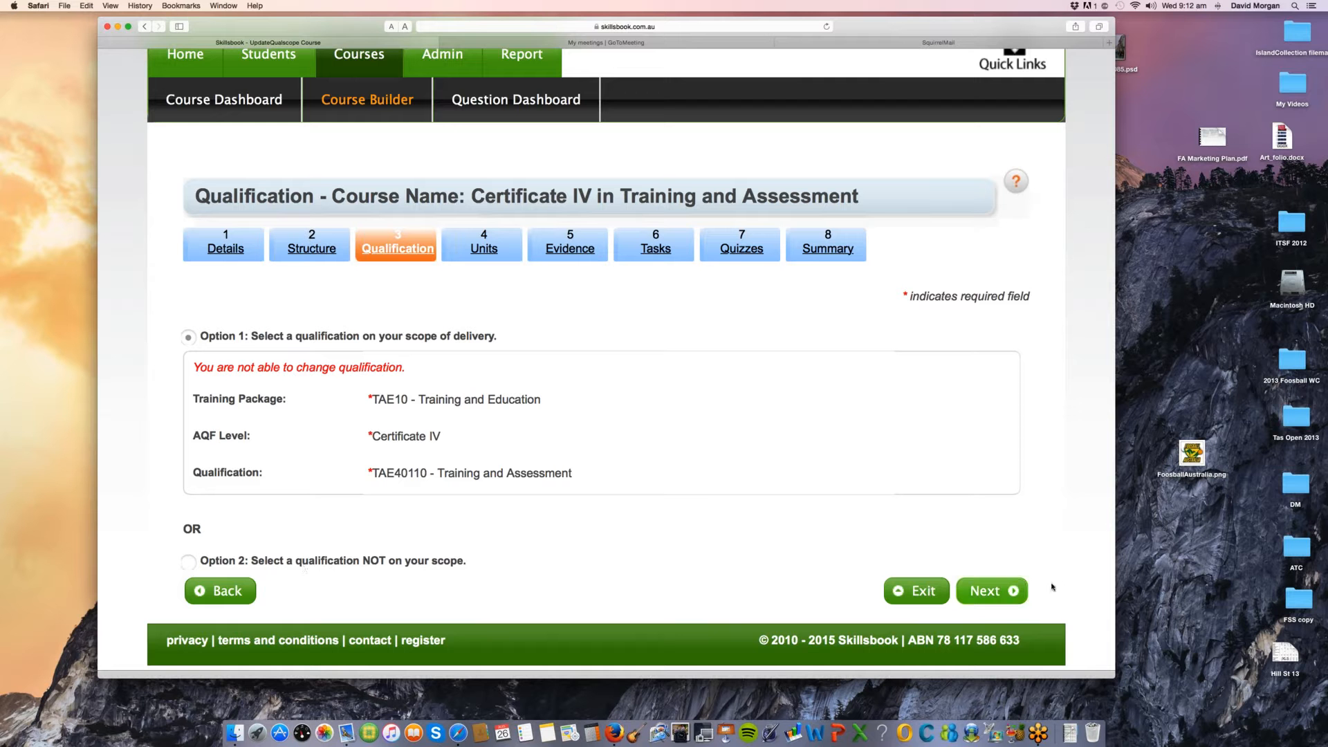
Step: Advance to the Units stage and examine the Course Validation Dashboard
{"action": "left_click", "coordinate": [1052, 587]}
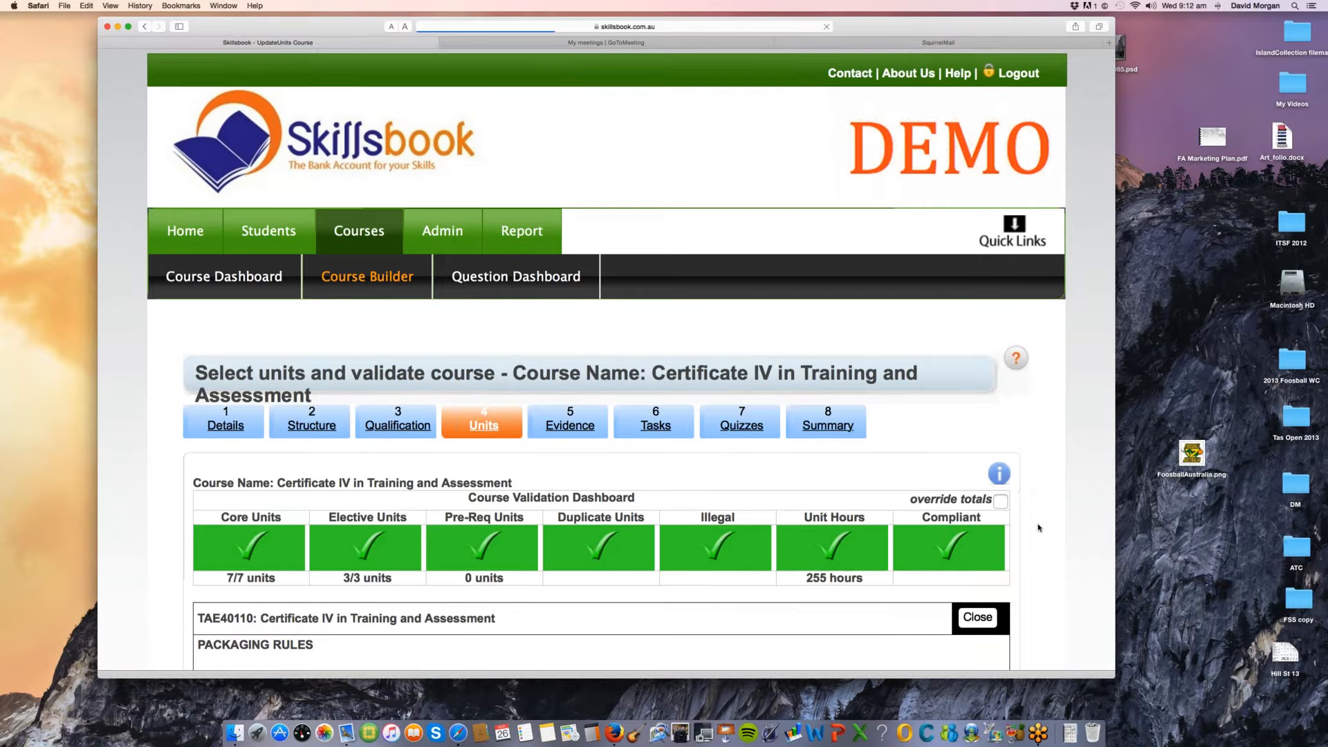
{"action": "scroll", "coordinate": [1054, 537], "scroll_direction": "down", "scroll_amount": 2}
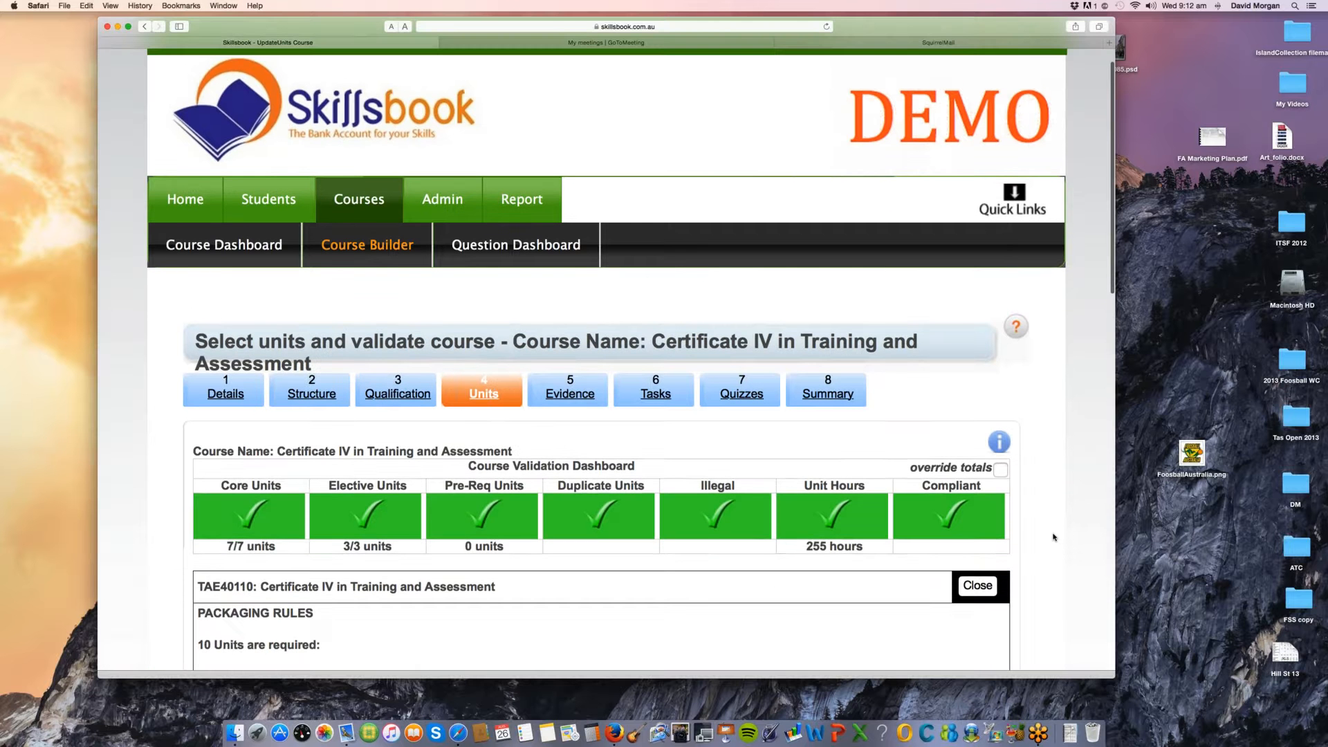
{"action": "scroll", "coordinate": [1054, 537], "scroll_direction": "down", "scroll_amount": 10}
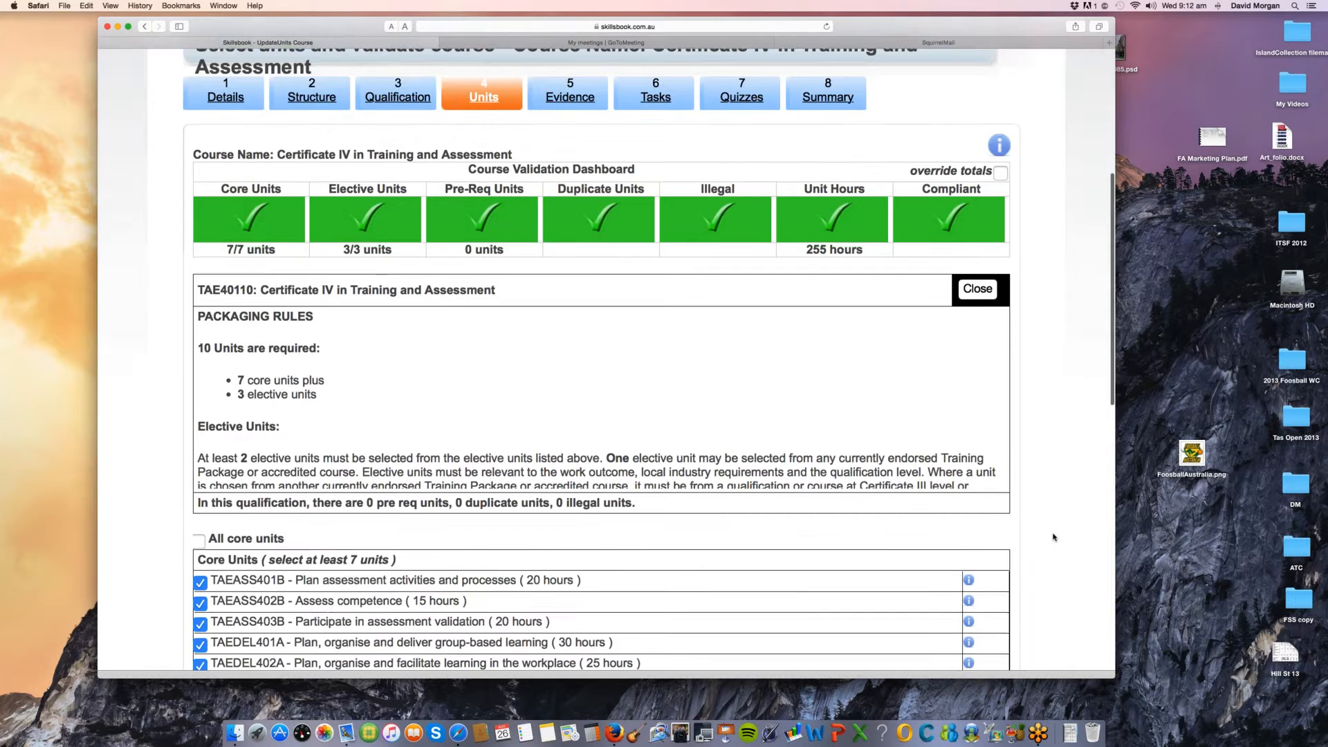
{"action": "scroll", "coordinate": [1053, 537], "scroll_direction": "down", "scroll_amount": 3}
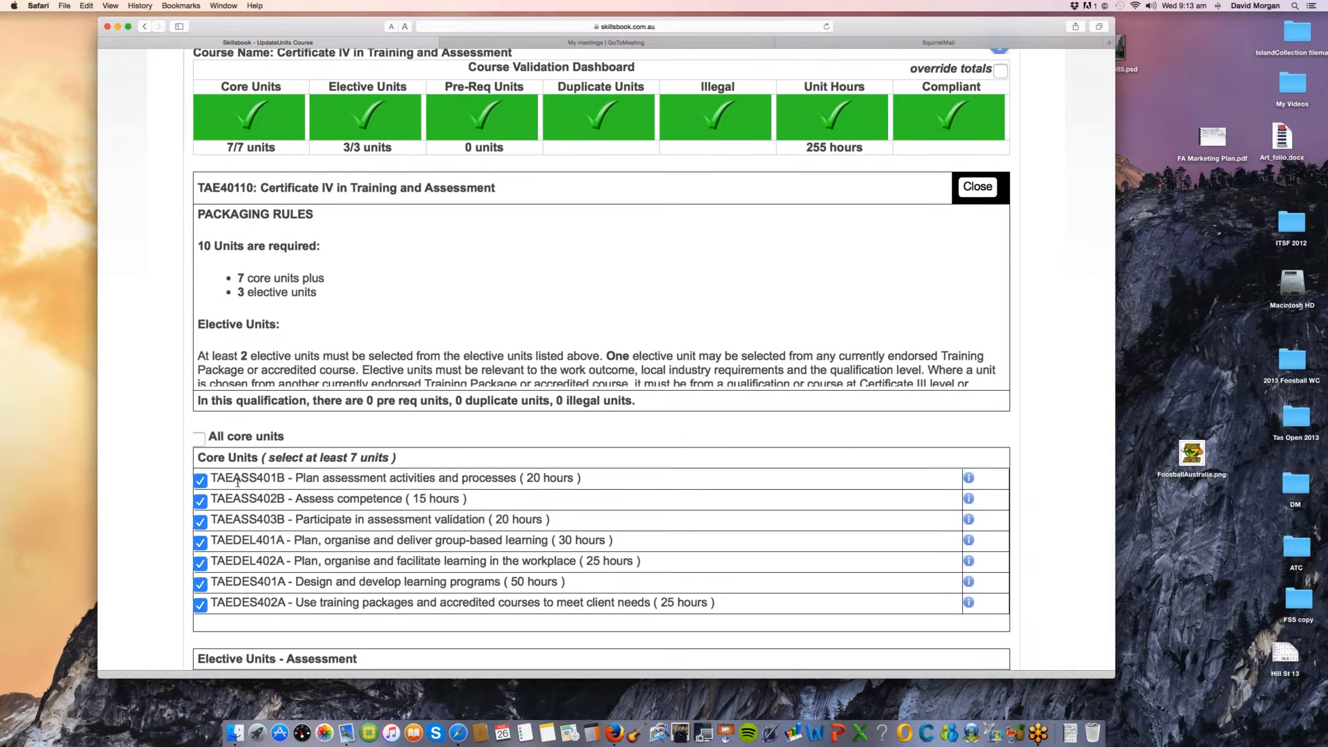
{"action": "scroll", "coordinate": [523, 389], "scroll_direction": "up", "scroll_amount": 3}
{"action": "scroll", "coordinate": [523, 388], "scroll_direction": "up", "scroll_amount": 2}
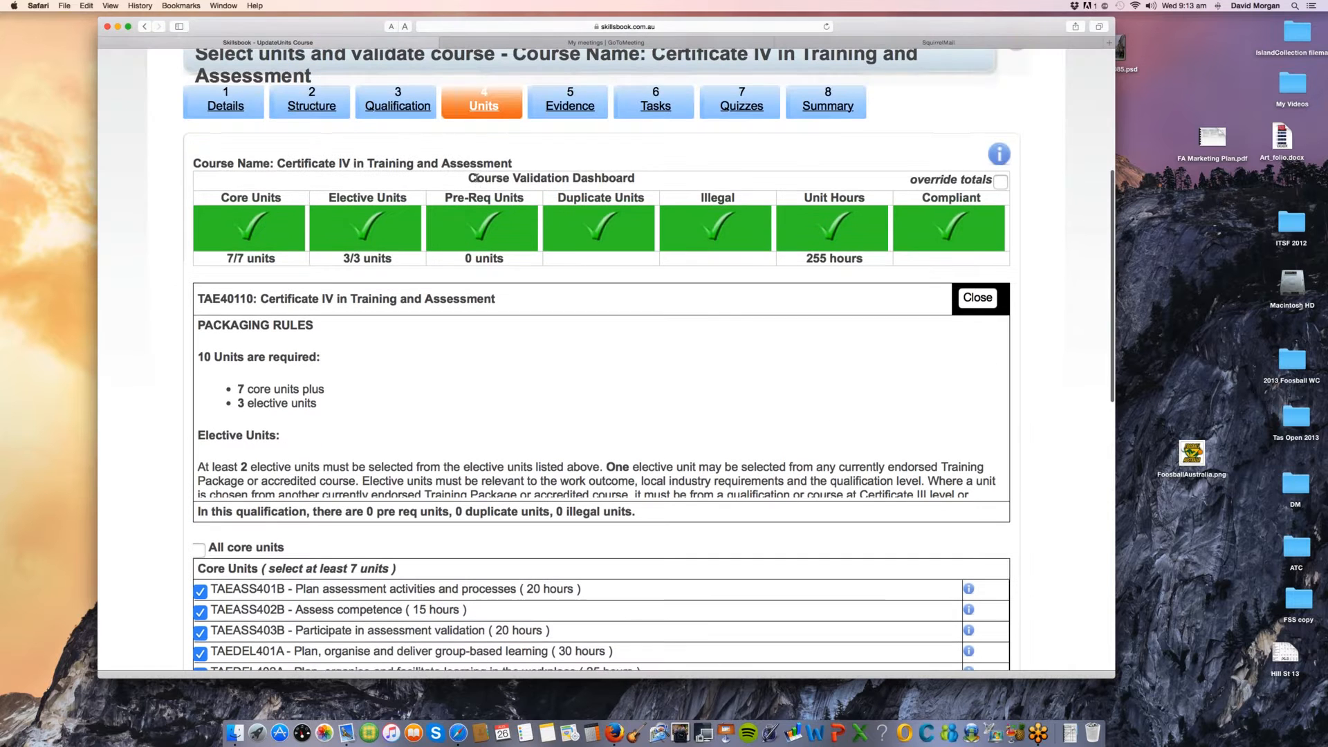
{"action": "left_click_drag", "start_coordinate": [477, 178], "coordinate": [602, 178]}
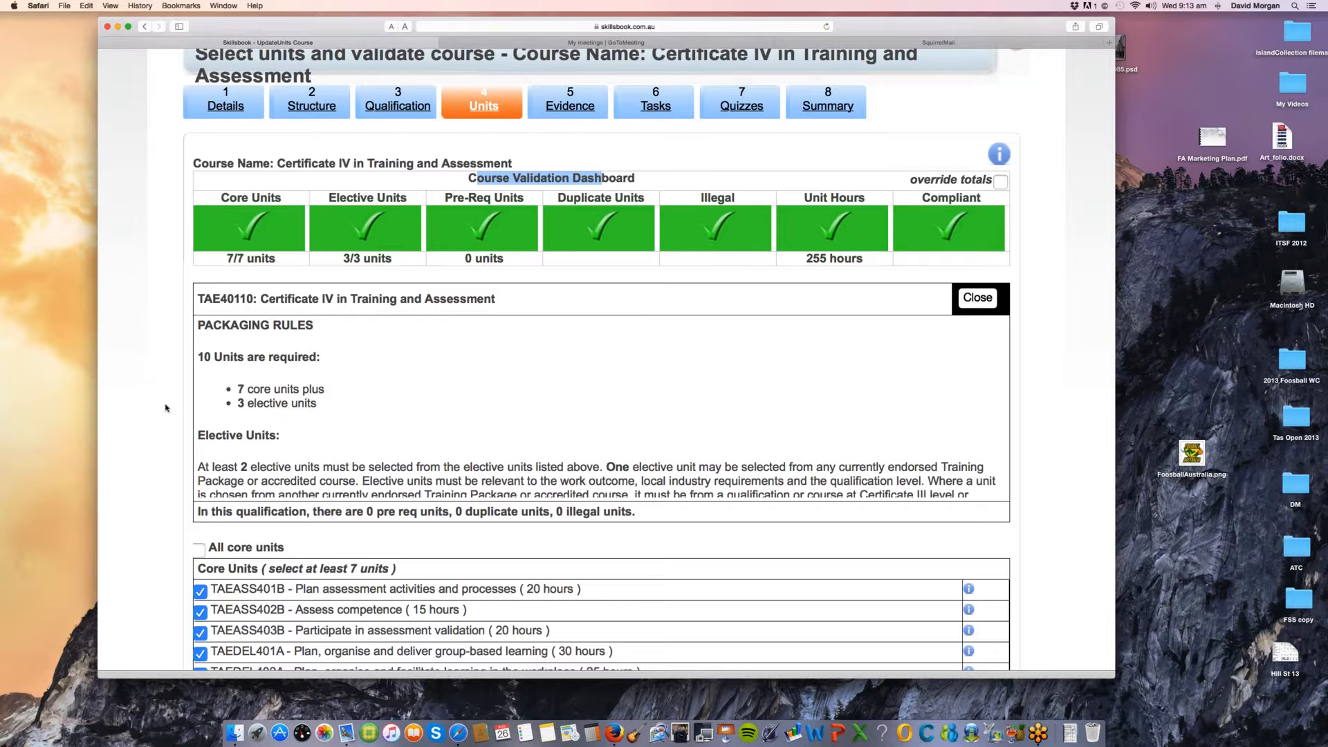
Step: Examine the packaging rules and the core units list of the qualification
{"action": "scroll", "coordinate": [165, 408], "scroll_direction": "down", "scroll_amount": 1}
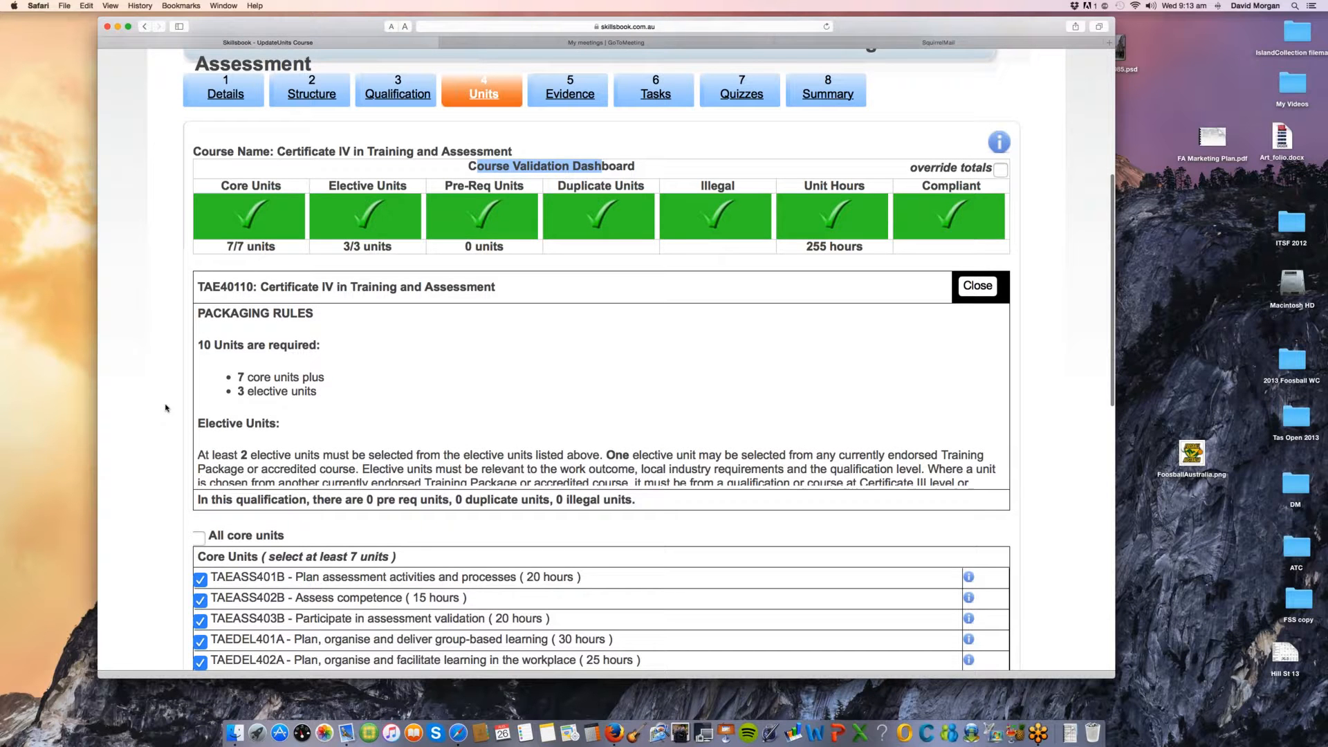
{"action": "scroll", "coordinate": [166, 408], "scroll_direction": "down", "scroll_amount": 1}
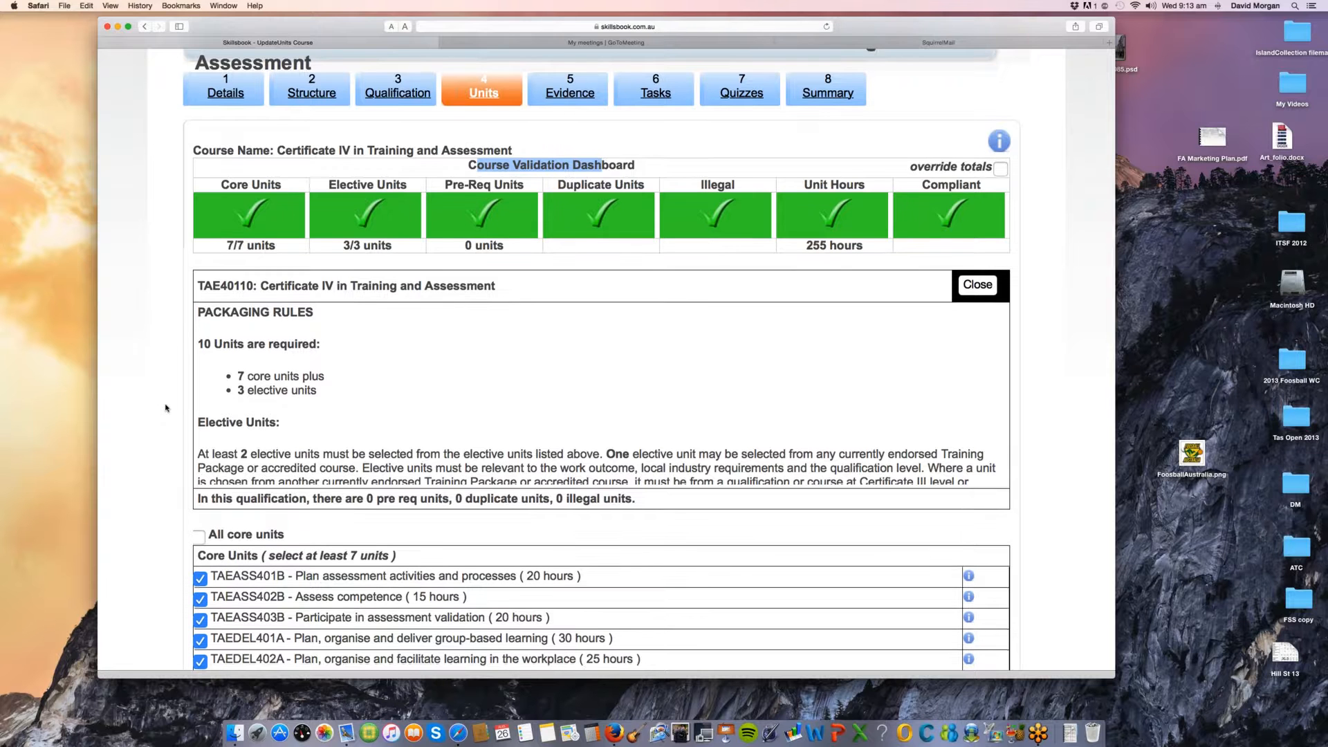
{"action": "scroll", "coordinate": [165, 408], "scroll_direction": "down", "scroll_amount": 1}
{"action": "scroll", "coordinate": [165, 408], "scroll_direction": "down", "scroll_amount": 1}
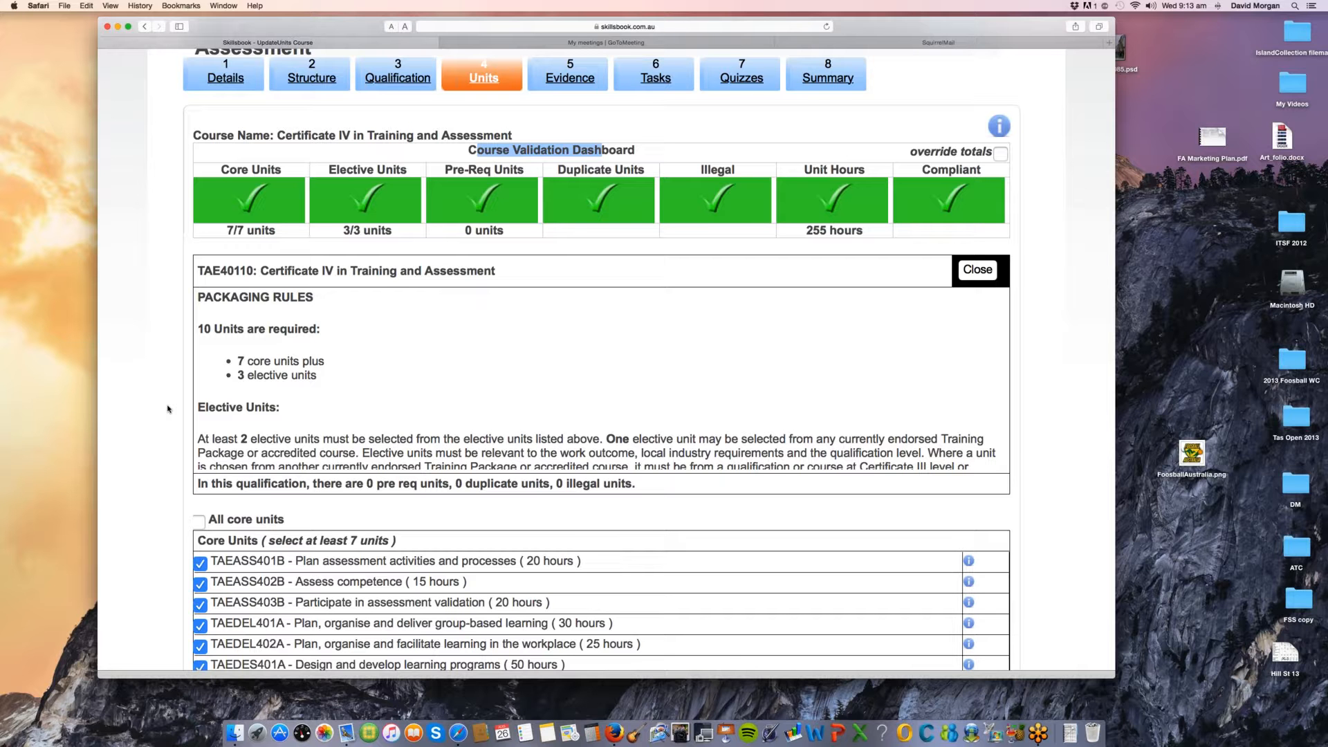
{"action": "scroll", "coordinate": [168, 409], "scroll_direction": "down", "scroll_amount": 1}
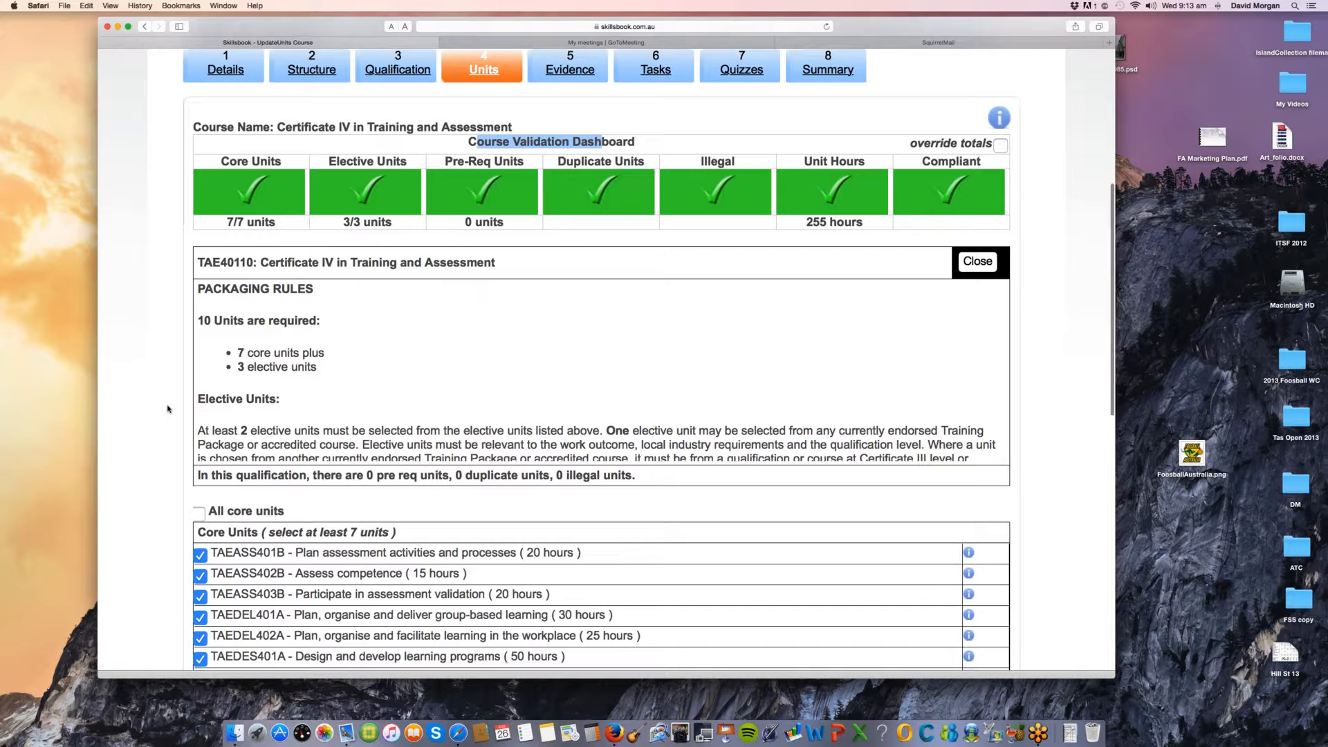
Step: Deselect the core unit TAEASS401B to check how the Course Validation Dashboard responds, and select it again
{"action": "scroll", "coordinate": [1064, 440], "scroll_direction": "down", "scroll_amount": 1}
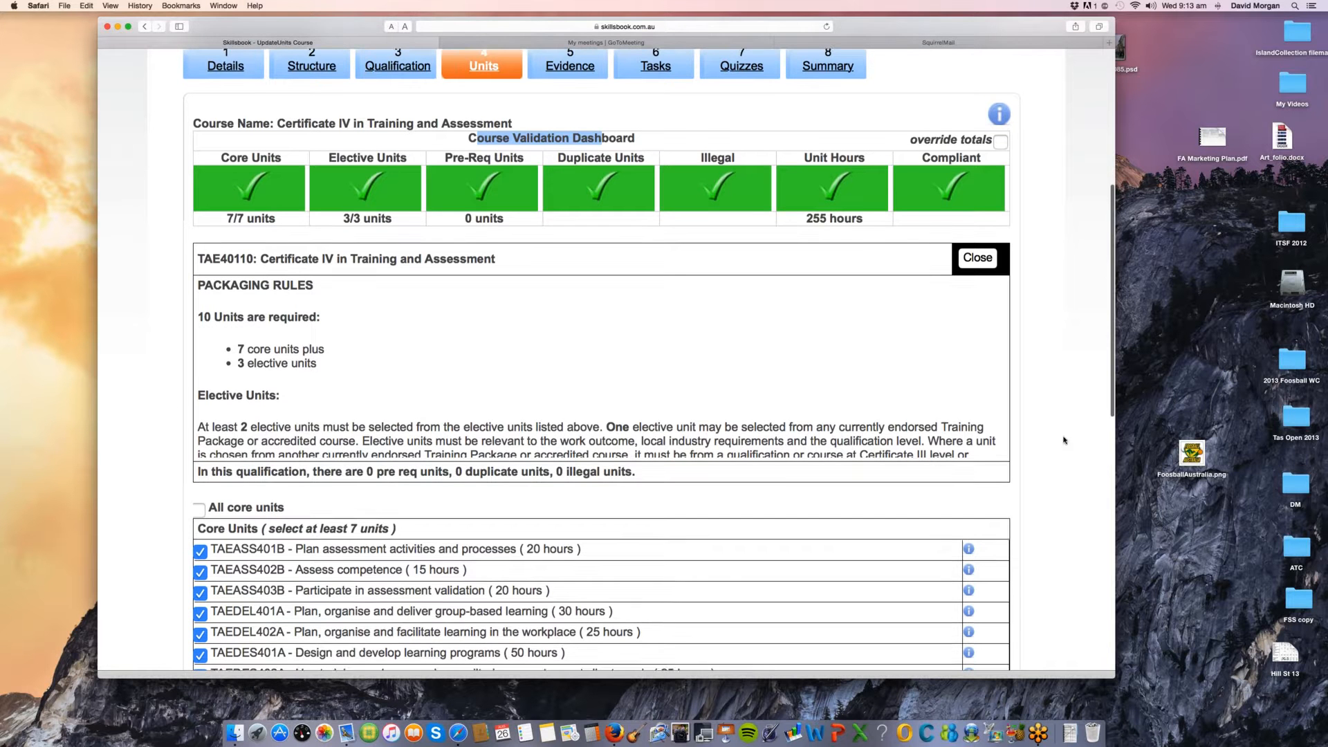
{"action": "scroll", "coordinate": [692, 336], "scroll_direction": "up", "scroll_amount": 5}
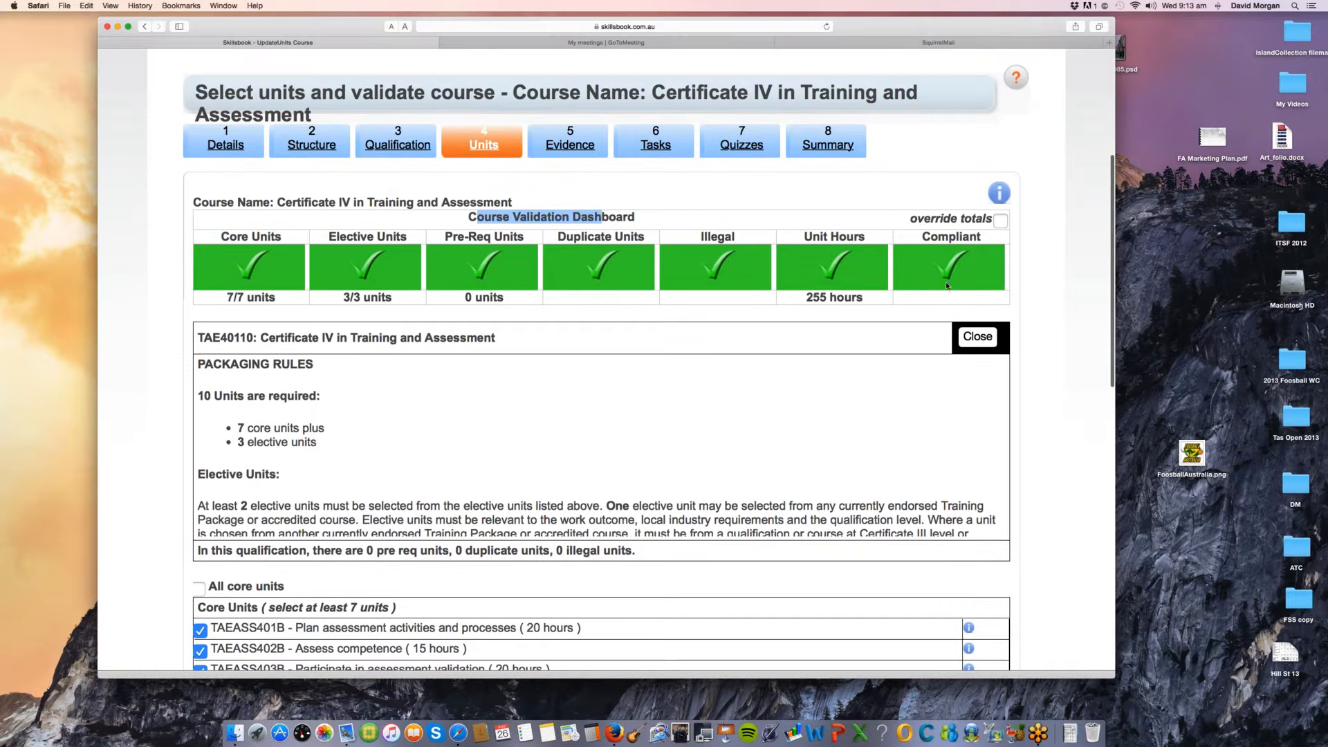
{"action": "scroll", "coordinate": [1056, 346], "scroll_direction": "down", "scroll_amount": 2}
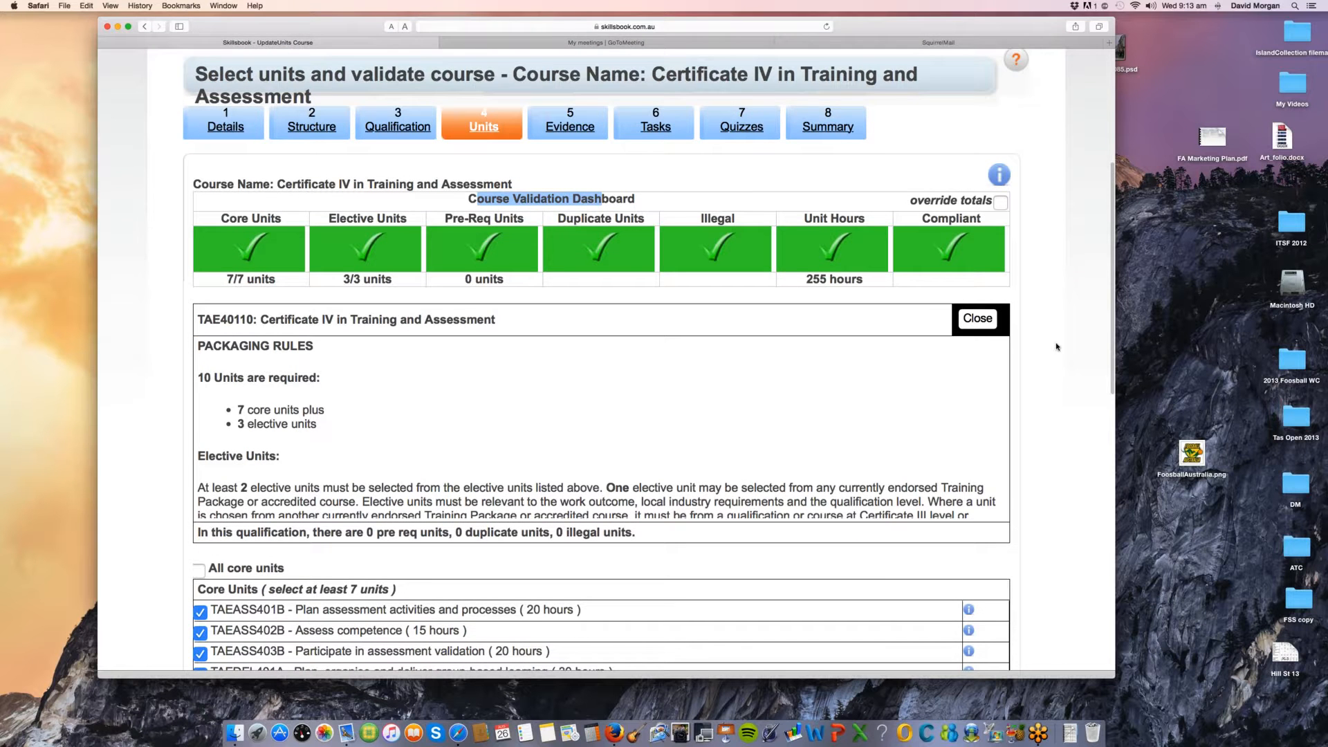
{"action": "scroll", "coordinate": [1056, 346], "scroll_direction": "down", "scroll_amount": 3}
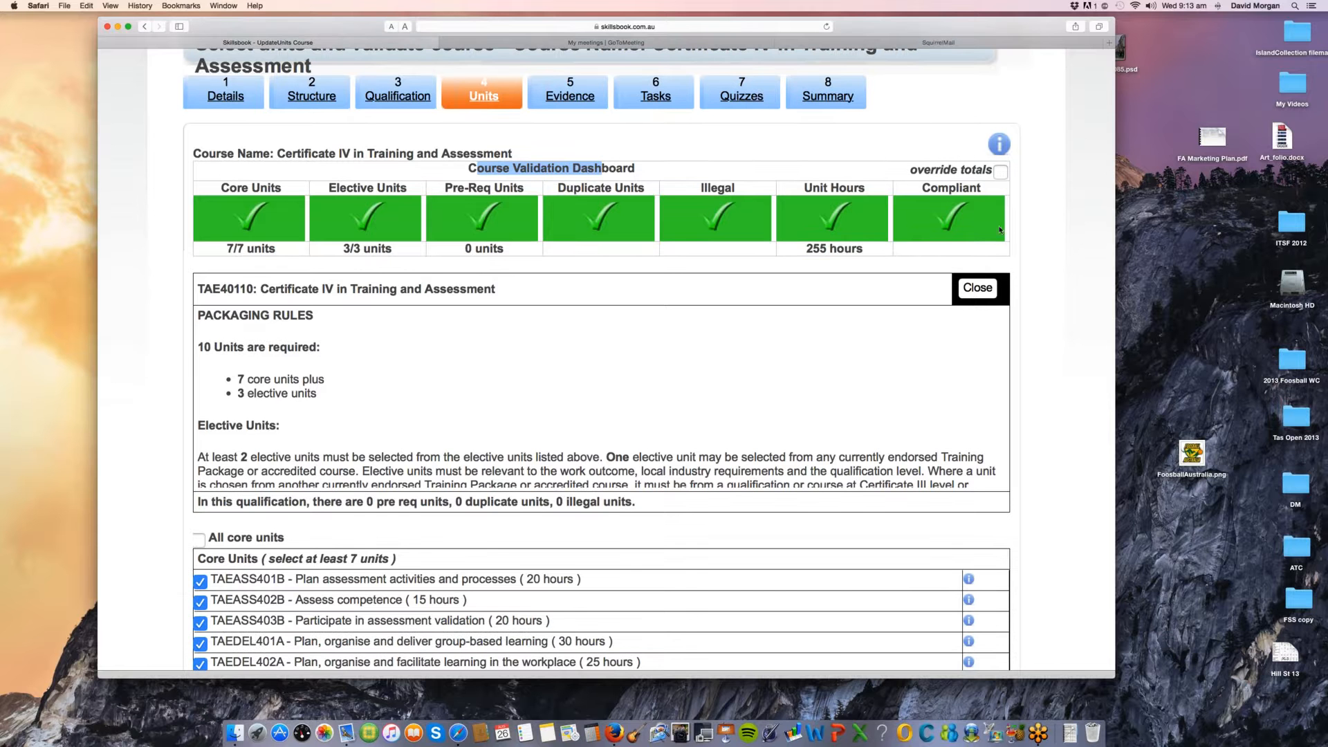
{"action": "left_click", "coordinate": [202, 582]}
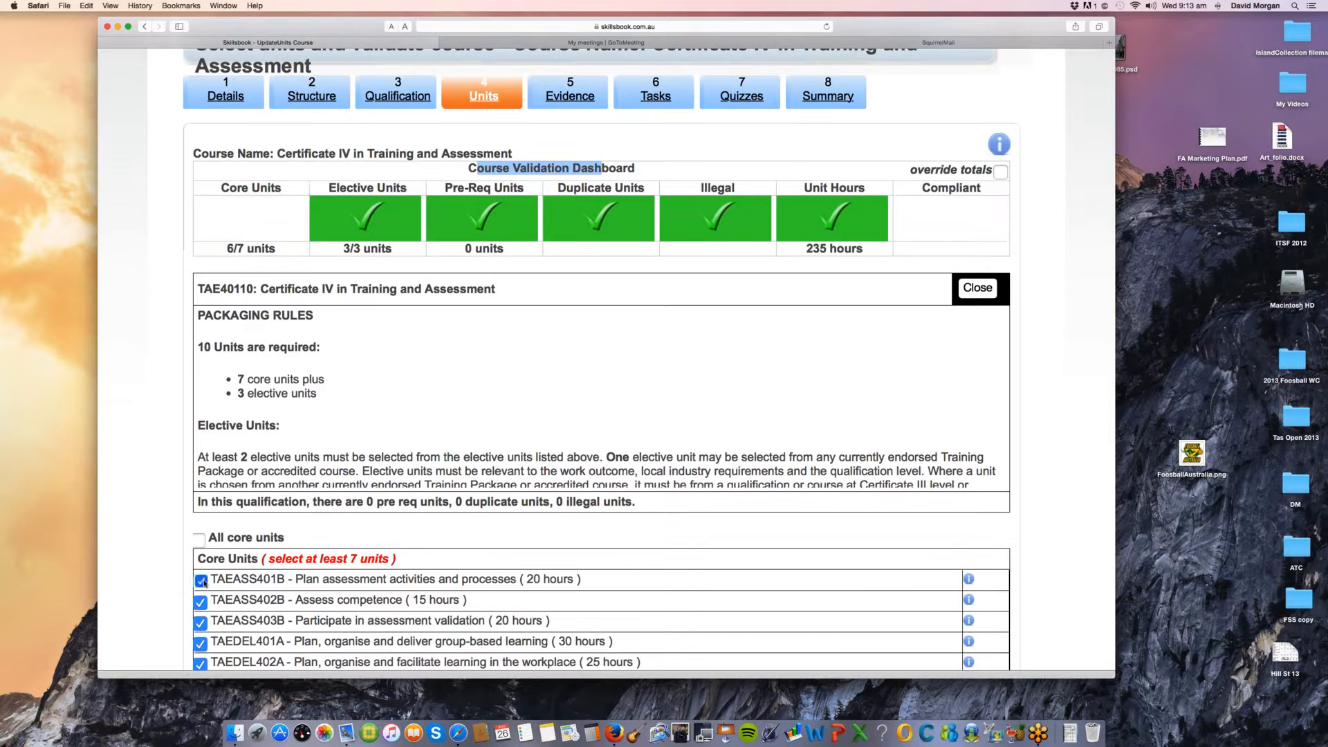
{"action": "left_click", "coordinate": [202, 582]}
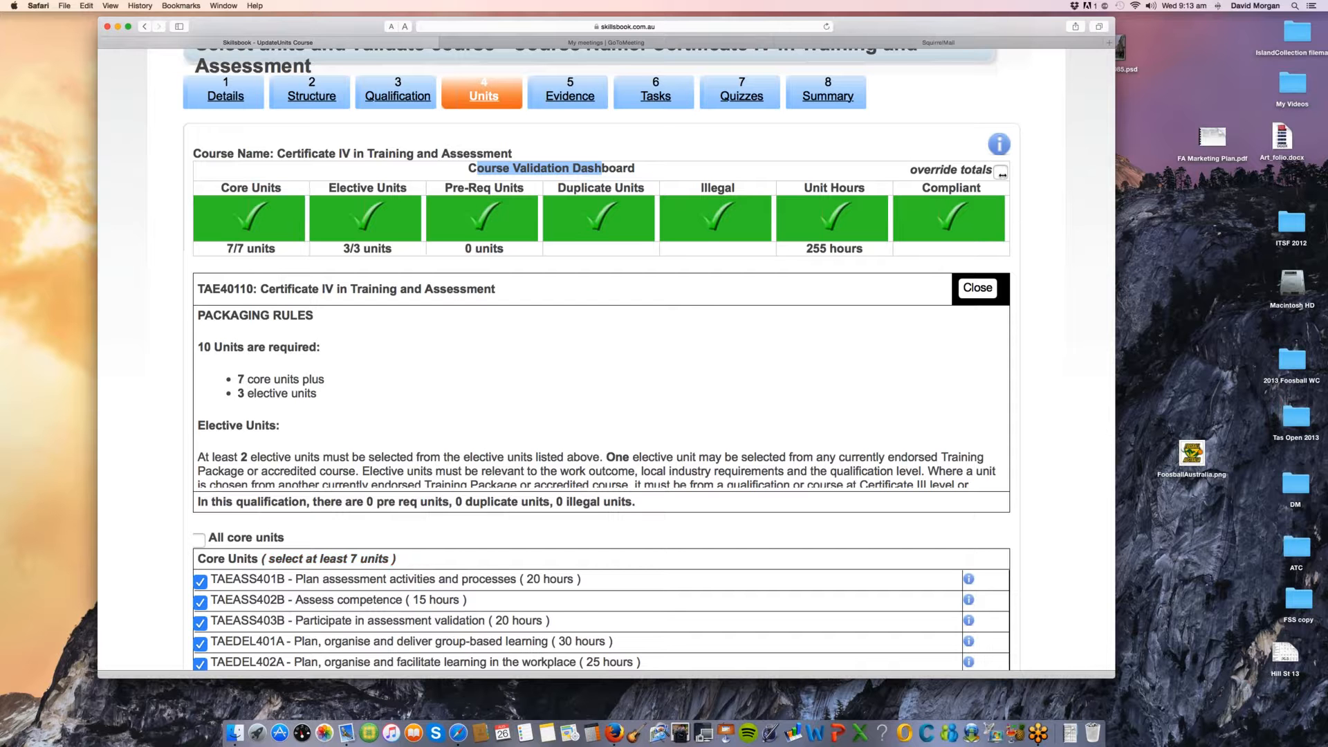
Step: View the elements, performance criteria and knowledge in the unit information of TAEASS403B, and close it
{"action": "scroll", "coordinate": [1089, 478], "scroll_direction": "down", "scroll_amount": 1}
{"action": "scroll", "coordinate": [1088, 478], "scroll_direction": "down", "scroll_amount": 3}
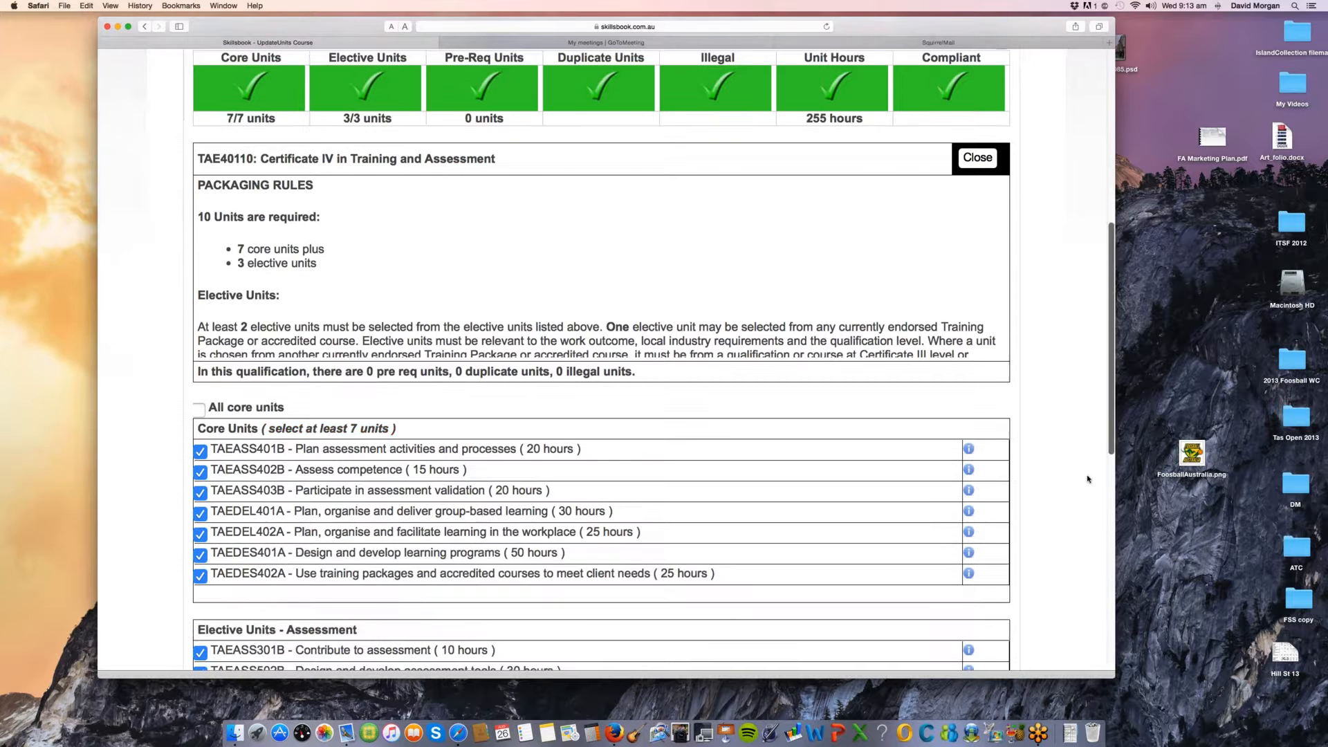
{"action": "scroll", "coordinate": [1088, 479], "scroll_direction": "down", "scroll_amount": 4}
{"action": "scroll", "coordinate": [1088, 479], "scroll_direction": "down", "scroll_amount": 4}
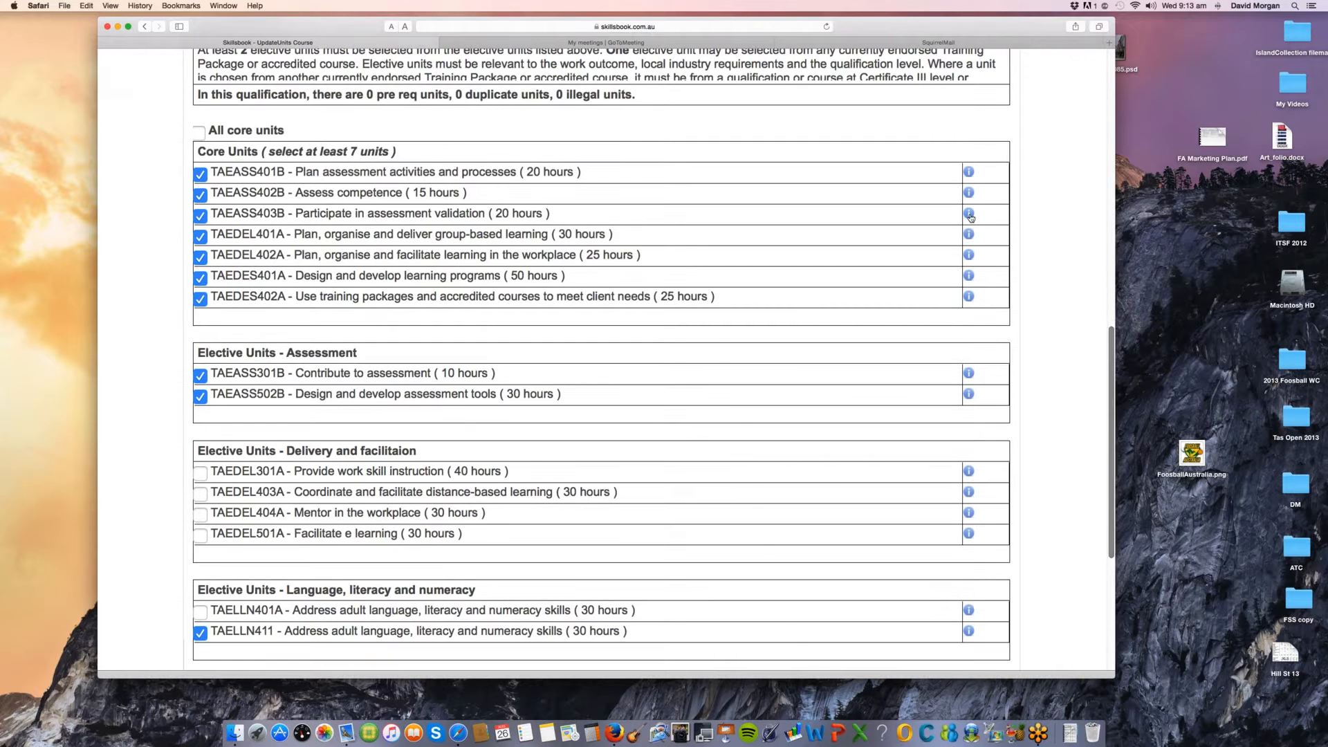
{"action": "left_click", "coordinate": [969, 214]}
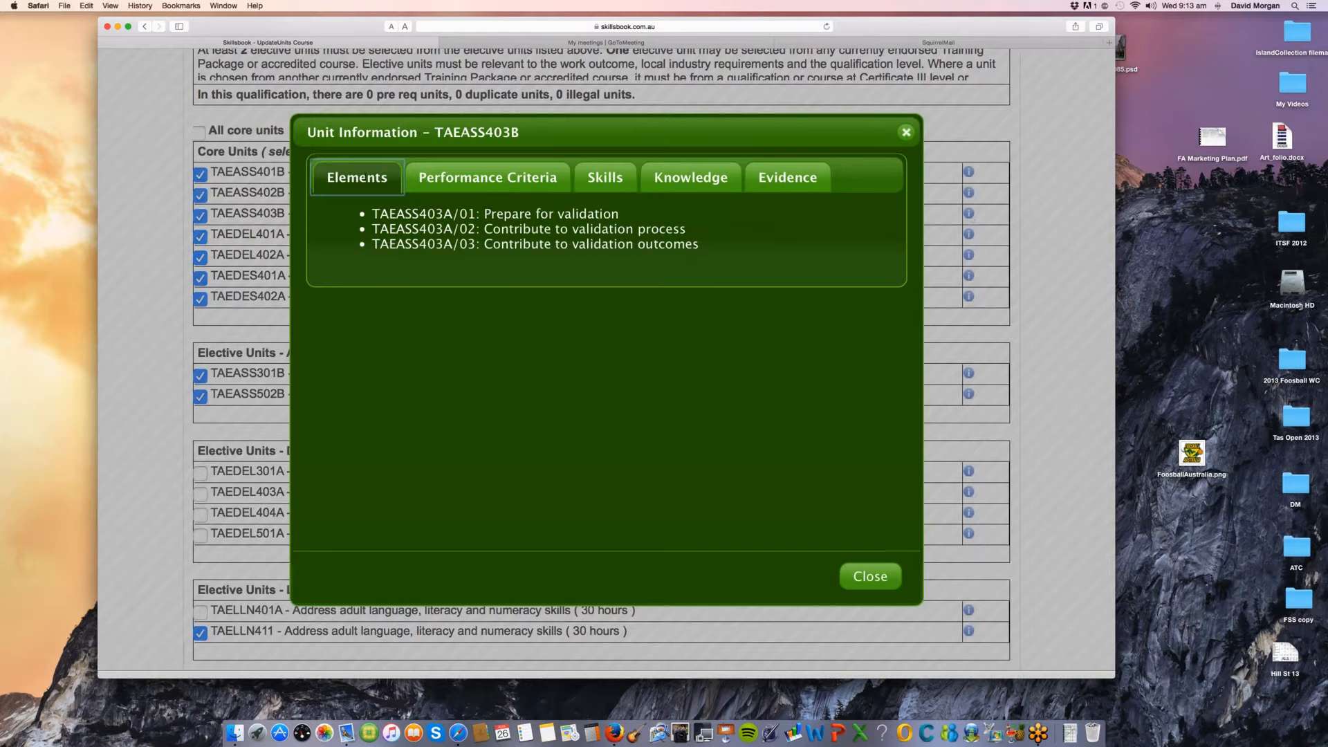
{"action": "left_click", "coordinate": [488, 177]}
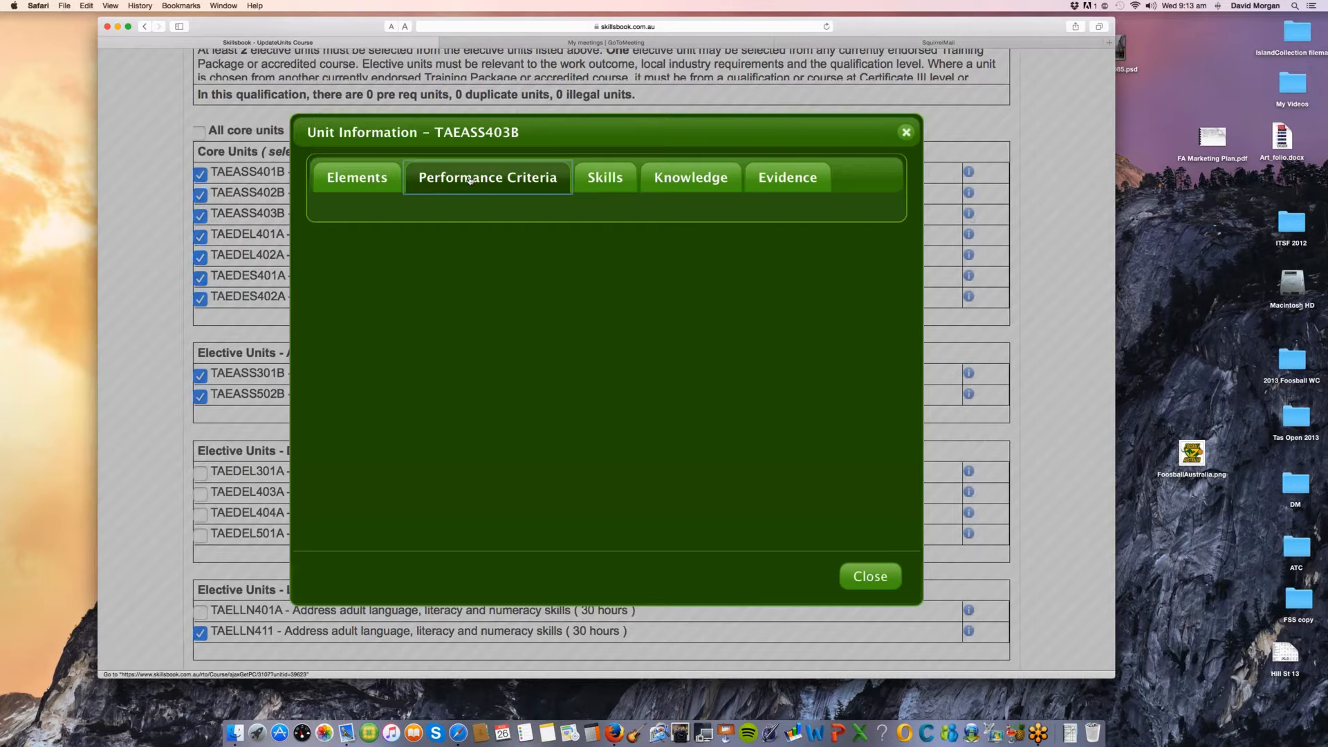
{"action": "left_click", "coordinate": [680, 180]}
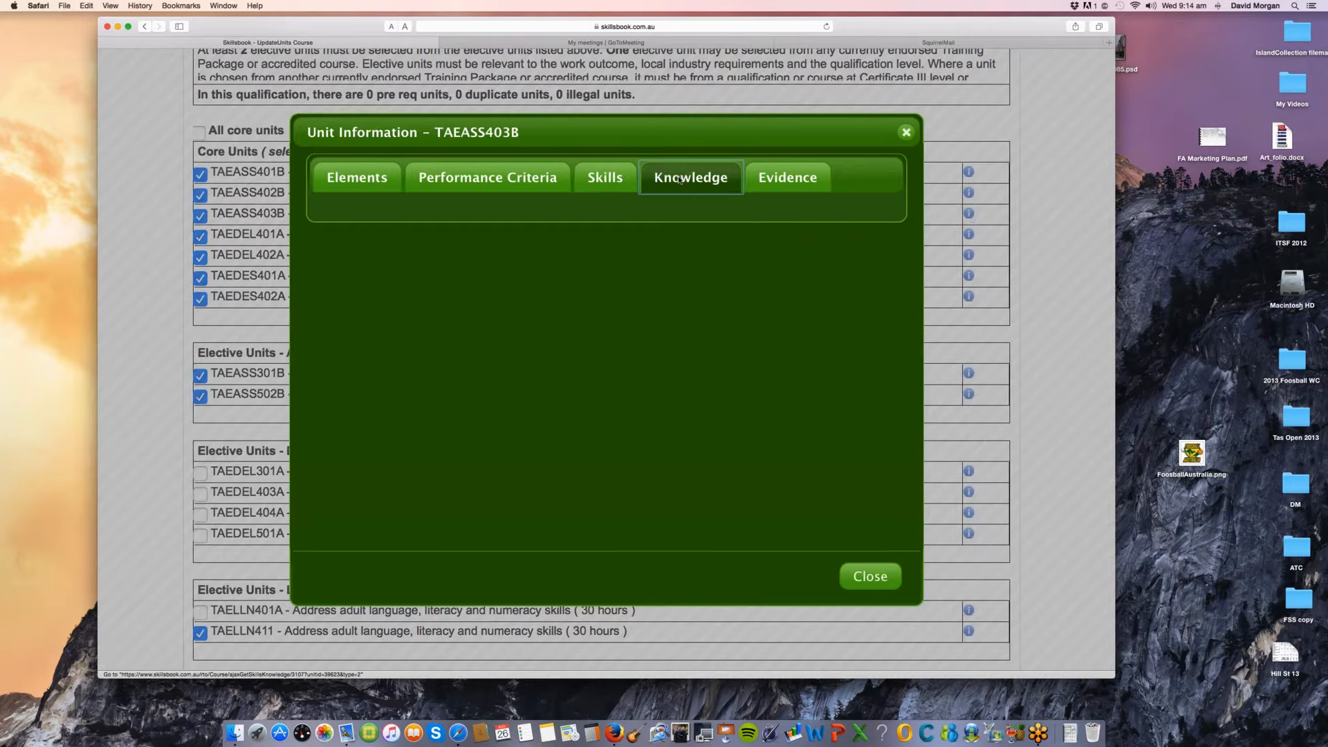
{"action": "left_click", "coordinate": [873, 576]}
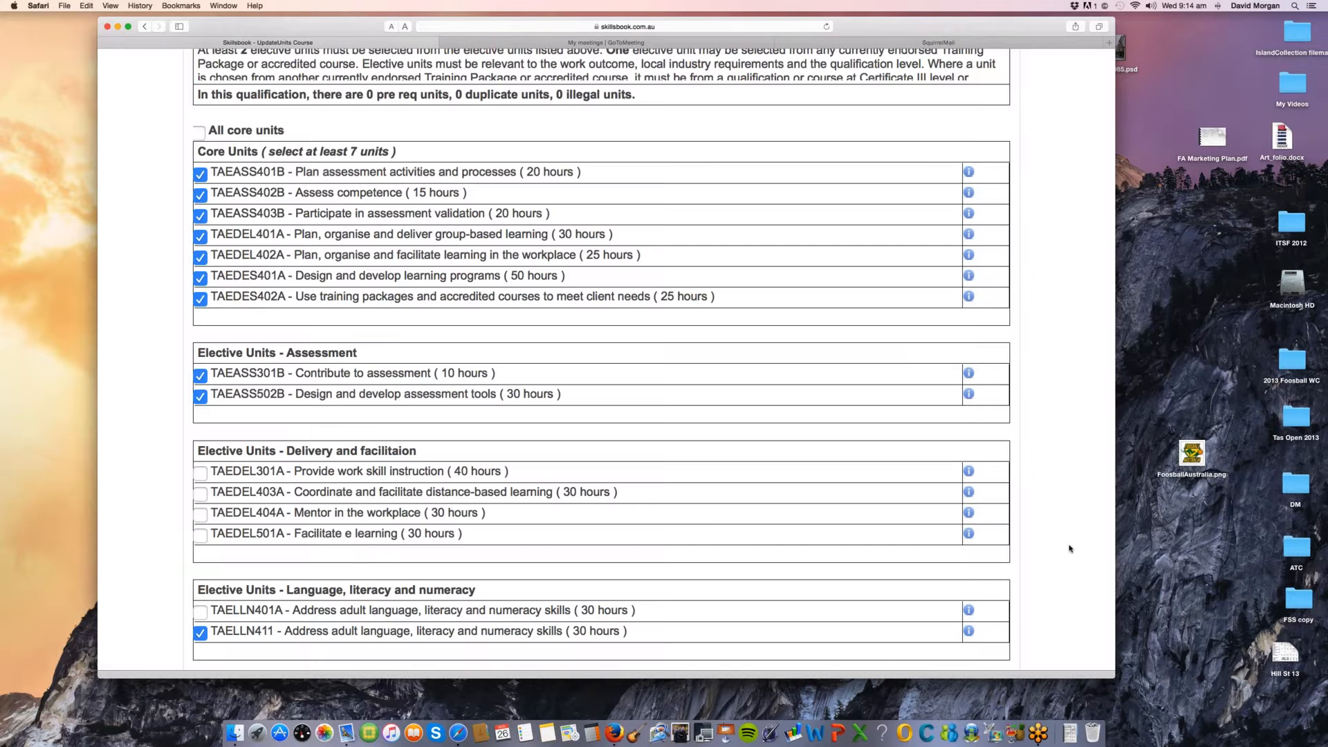
Step: Review the elective and imported units of the qualification, and advance to the Evidence stage
{"action": "scroll", "coordinate": [1070, 549], "scroll_direction": "down", "scroll_amount": 1}
{"action": "scroll", "coordinate": [1069, 548], "scroll_direction": "down", "scroll_amount": 5}
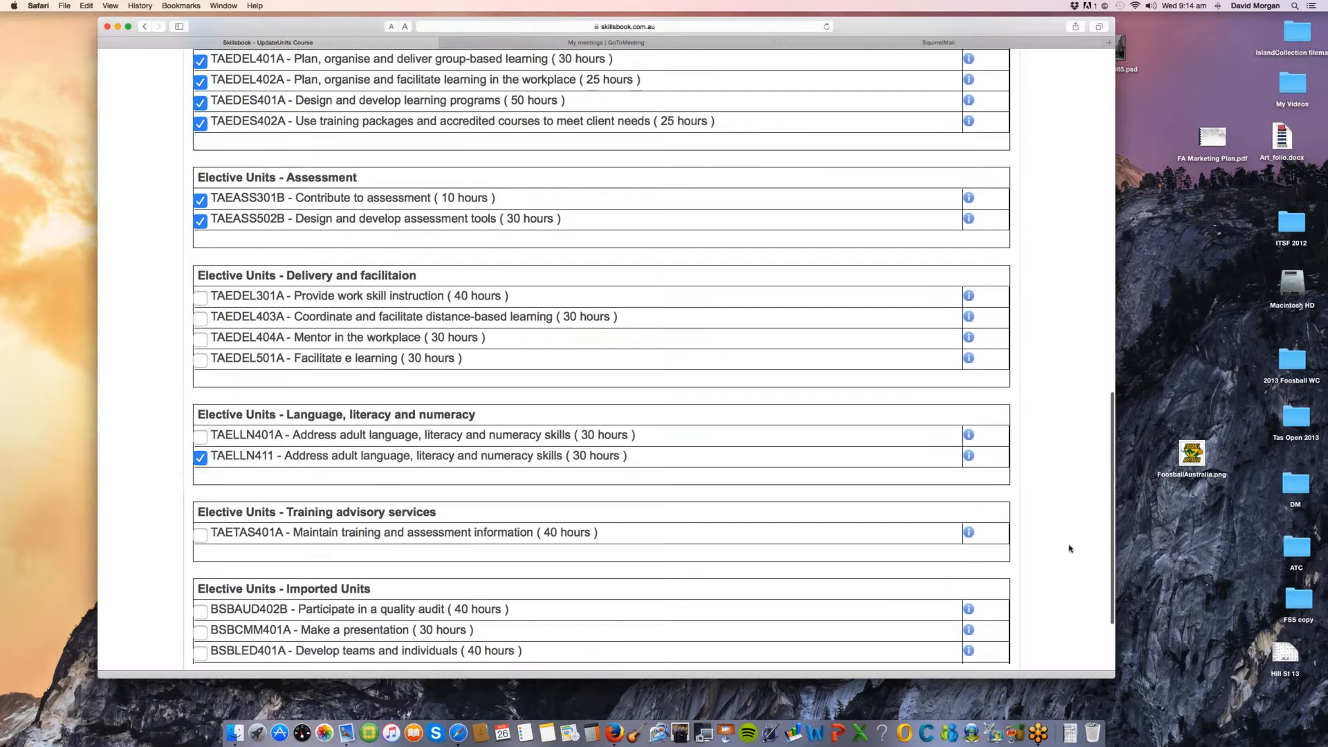
{"action": "scroll", "coordinate": [1070, 549], "scroll_direction": "down", "scroll_amount": 3}
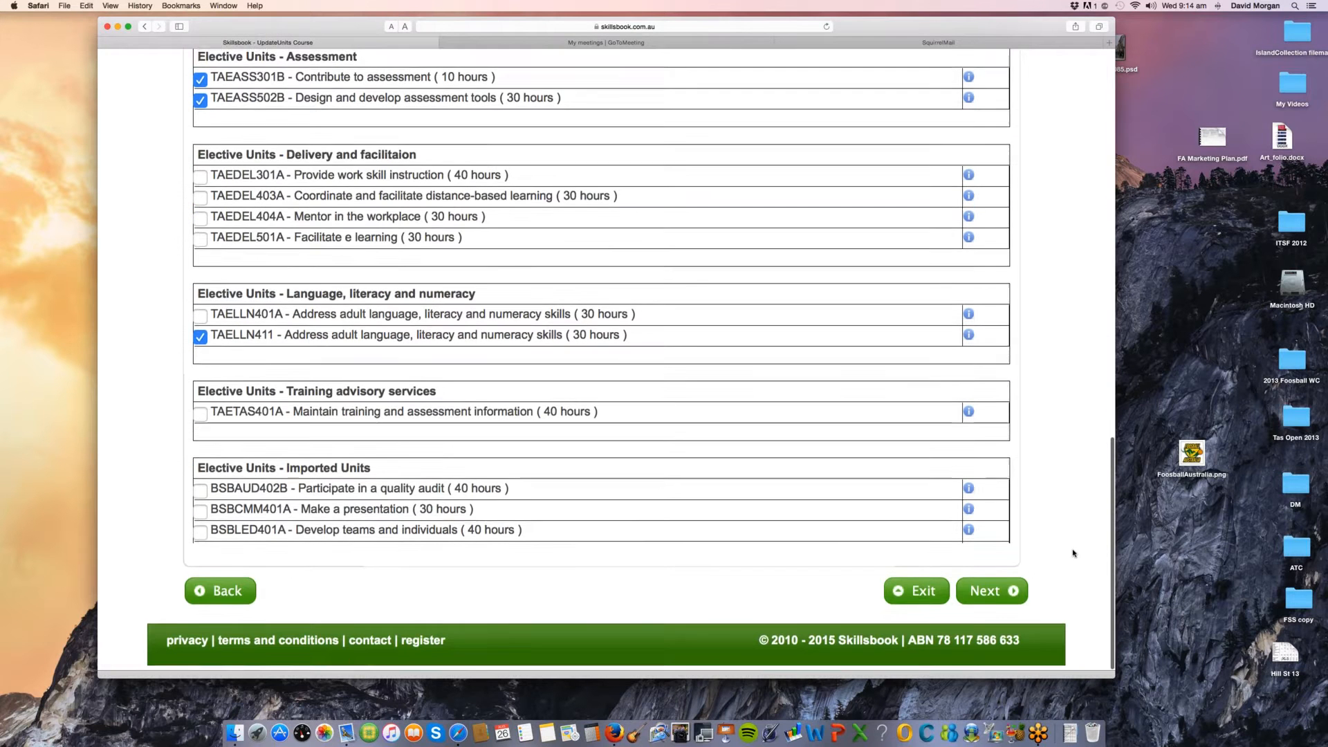
{"action": "scroll", "coordinate": [1073, 554], "scroll_direction": "up", "scroll_amount": 3}
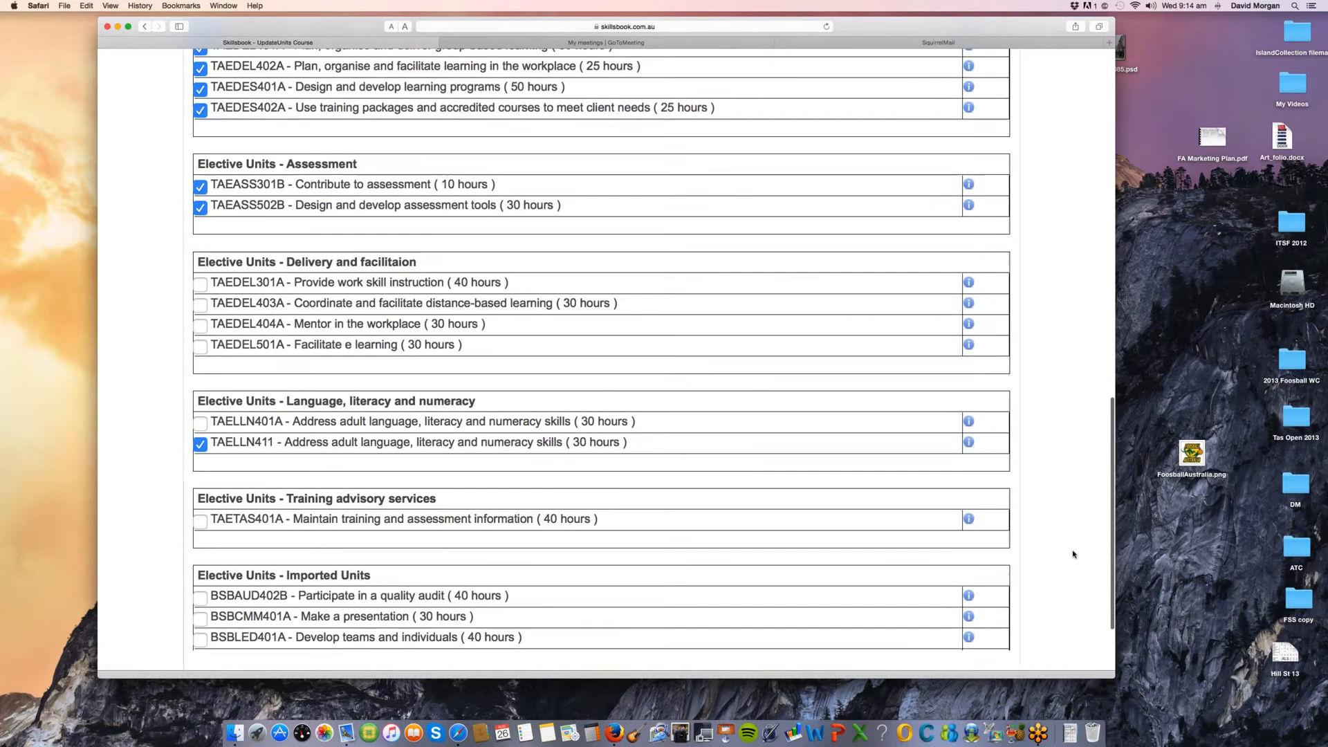
{"action": "scroll", "coordinate": [1073, 554], "scroll_direction": "down", "scroll_amount": 2}
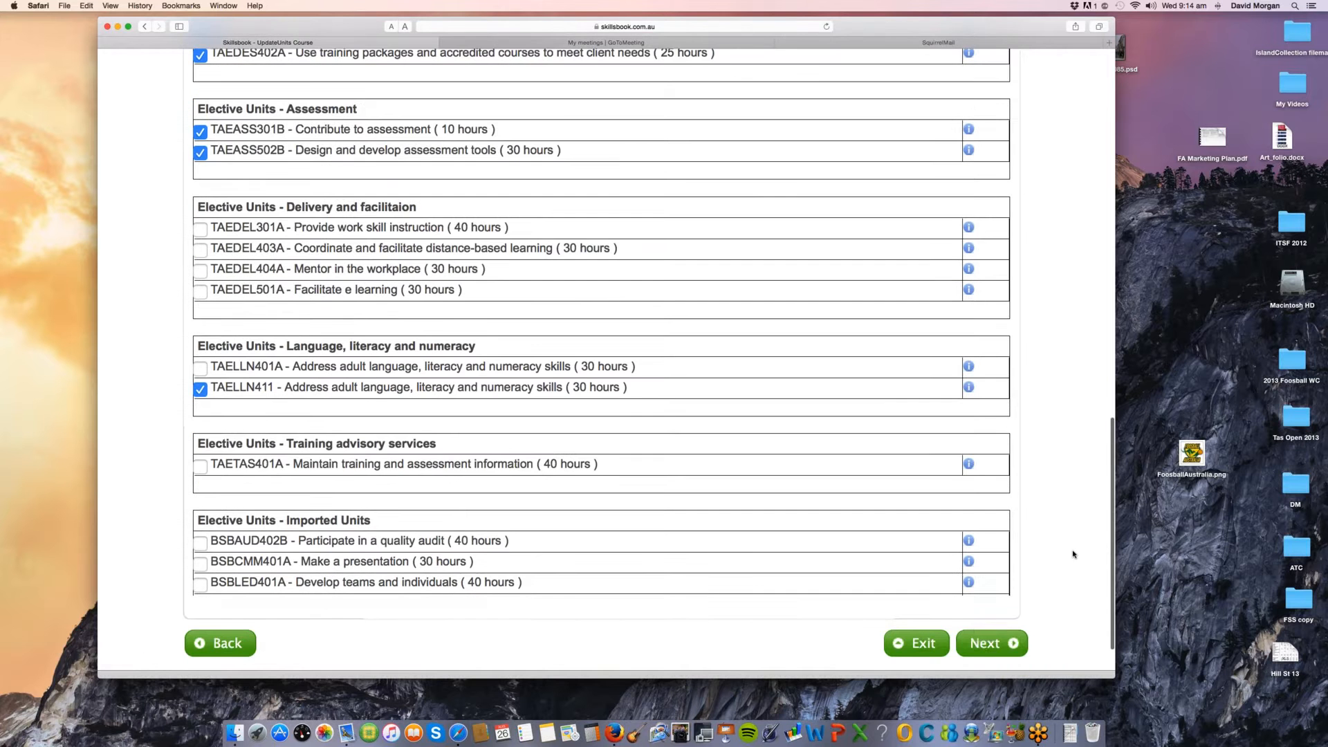
{"action": "left_click", "coordinate": [992, 643]}
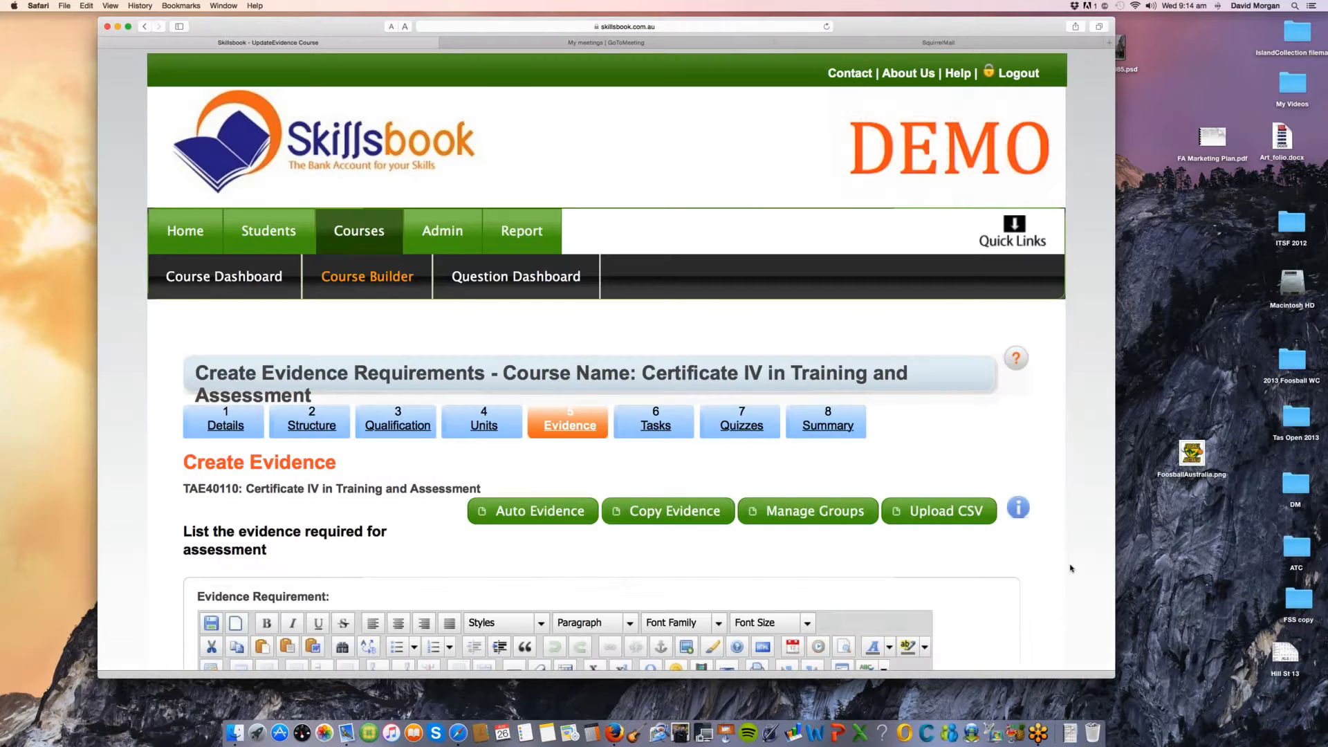
Step: Examine the Create Evidence page, including the evidence requirement editor and the options for adding evidence
{"action": "scroll", "coordinate": [1070, 568], "scroll_direction": "down", "scroll_amount": 1}
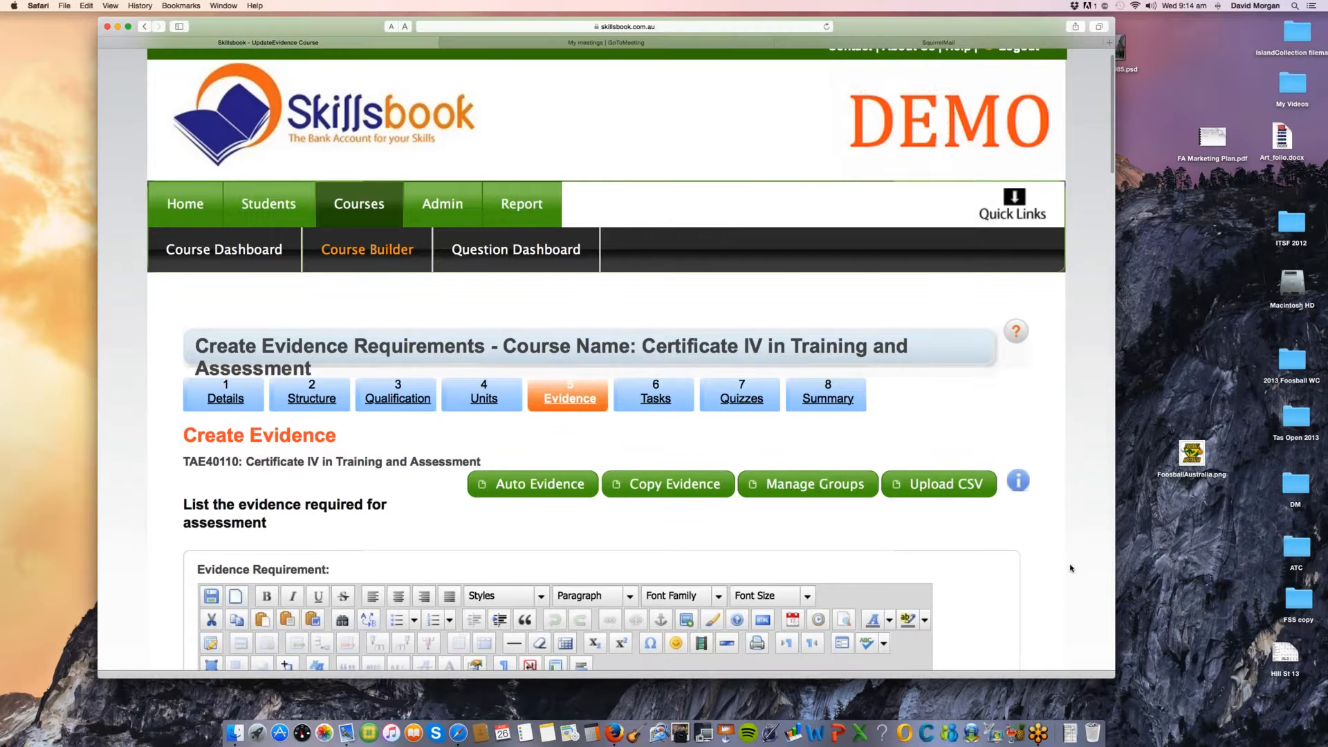
{"action": "scroll", "coordinate": [1070, 569], "scroll_direction": "down", "scroll_amount": 5}
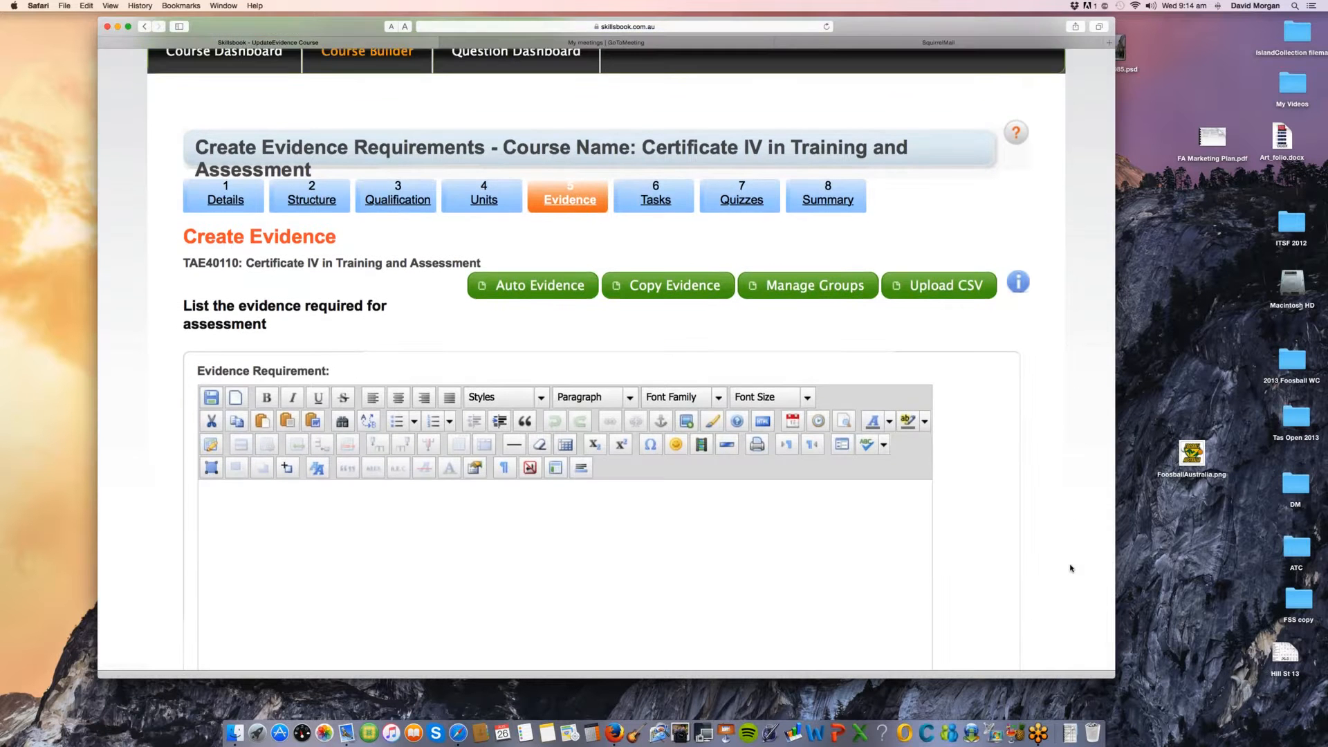
{"action": "scroll", "coordinate": [1070, 568], "scroll_direction": "down", "scroll_amount": 3}
{"action": "scroll", "coordinate": [1070, 568], "scroll_direction": "down", "scroll_amount": 4}
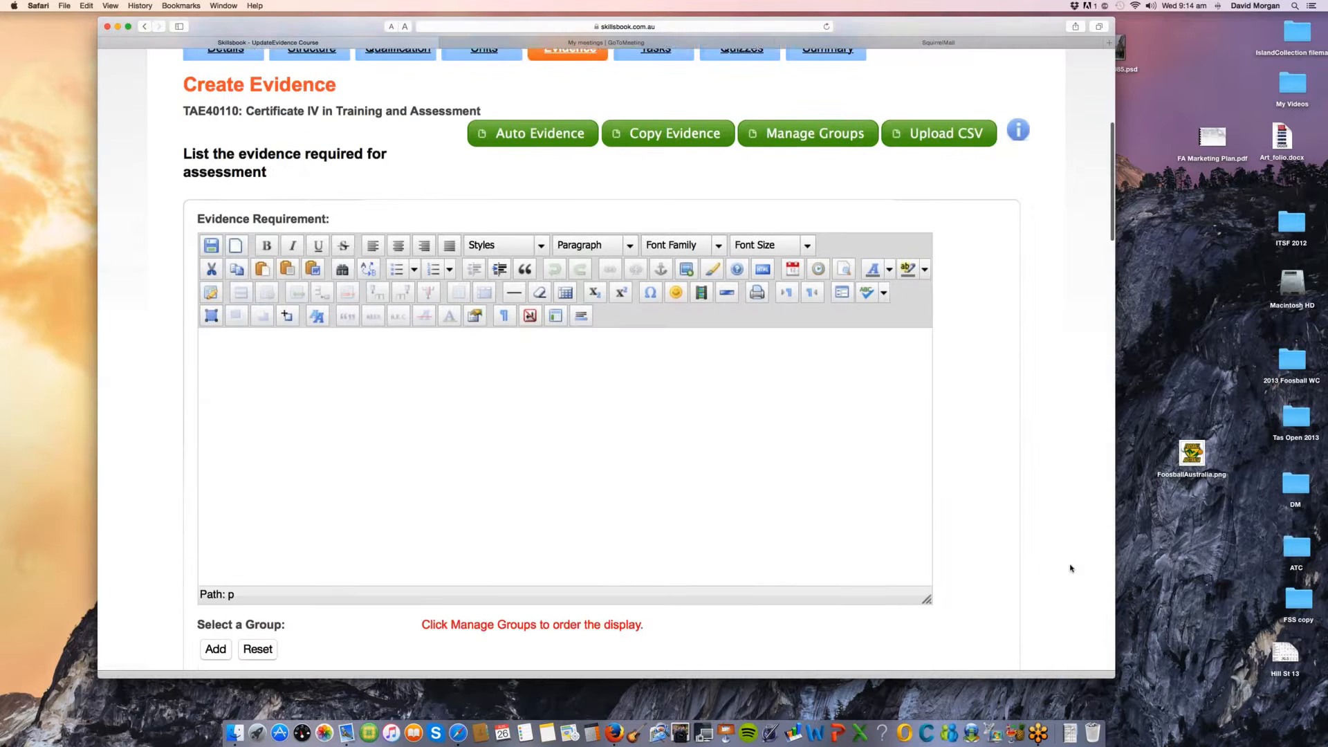
{"action": "left_click", "coordinate": [349, 321]}
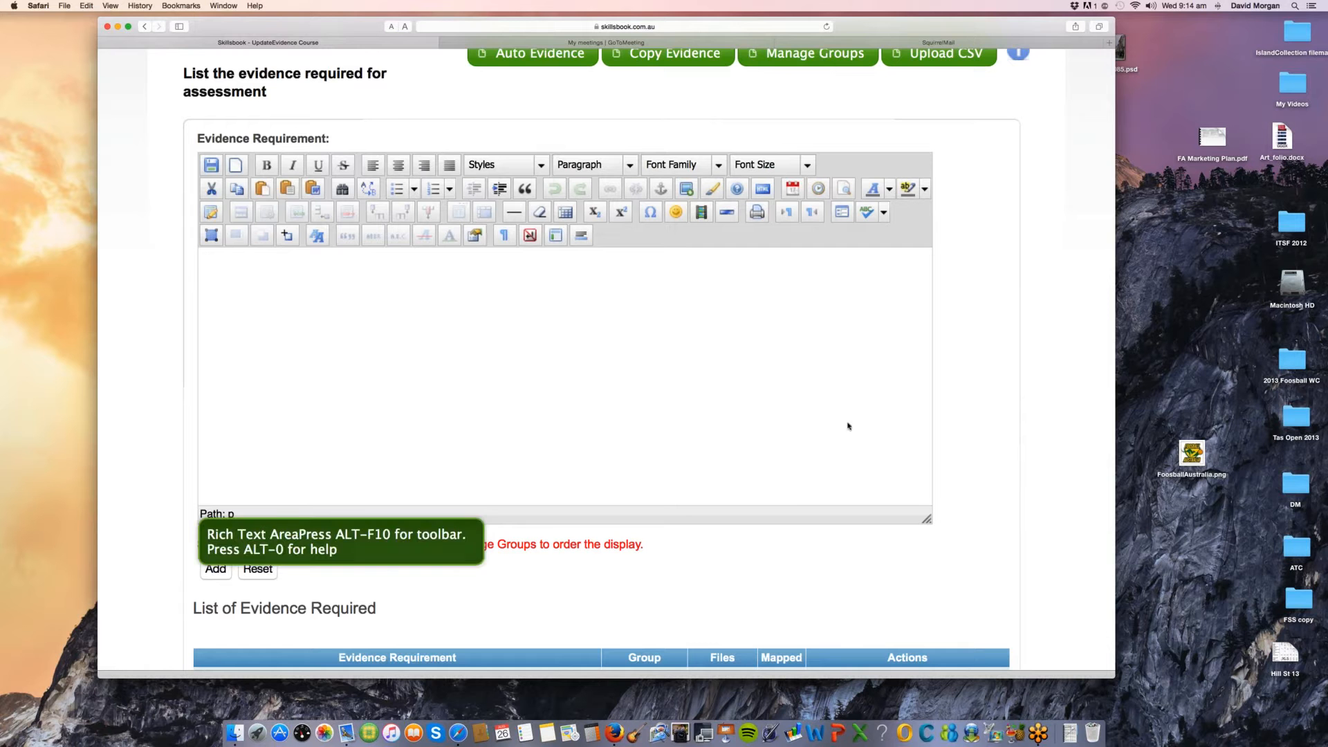
{"action": "scroll", "coordinate": [1041, 451], "scroll_direction": "down", "scroll_amount": 1}
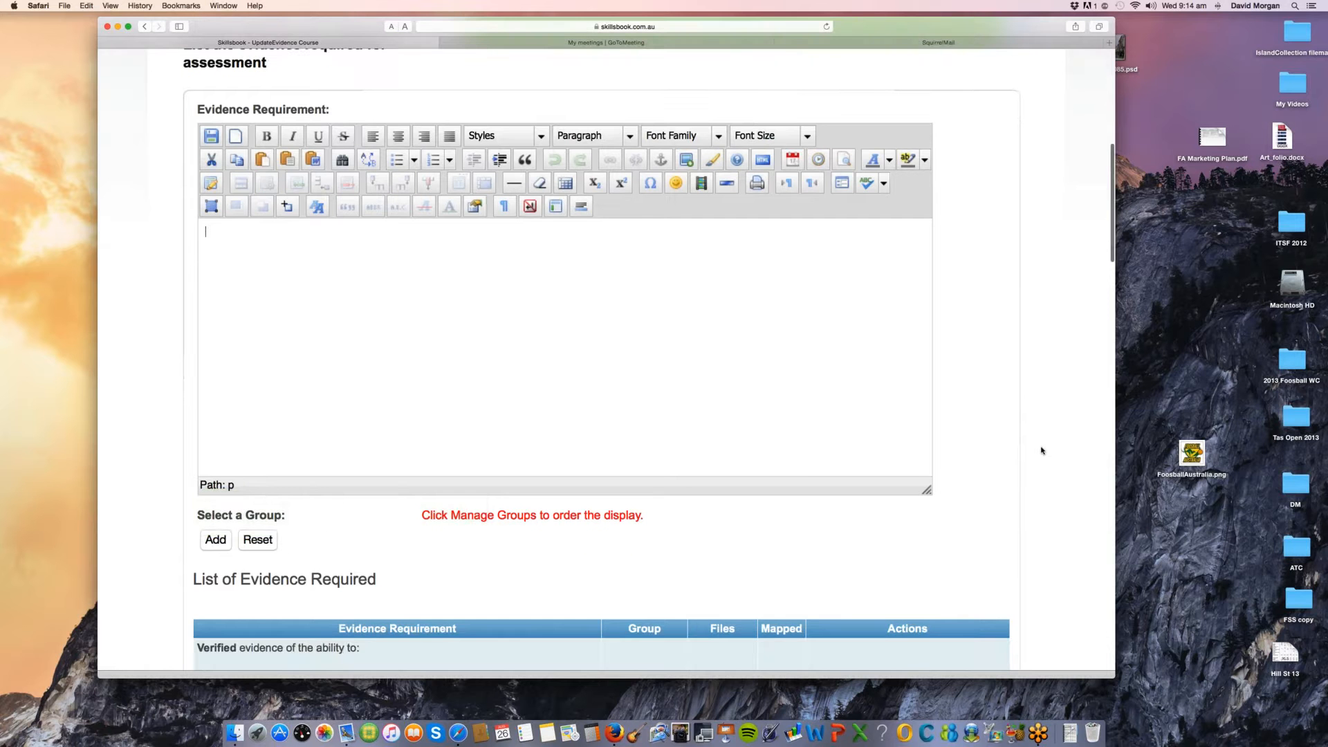
{"action": "scroll", "coordinate": [1042, 451], "scroll_direction": "up", "scroll_amount": 1}
{"action": "scroll", "coordinate": [1042, 450], "scroll_direction": "up", "scroll_amount": 2}
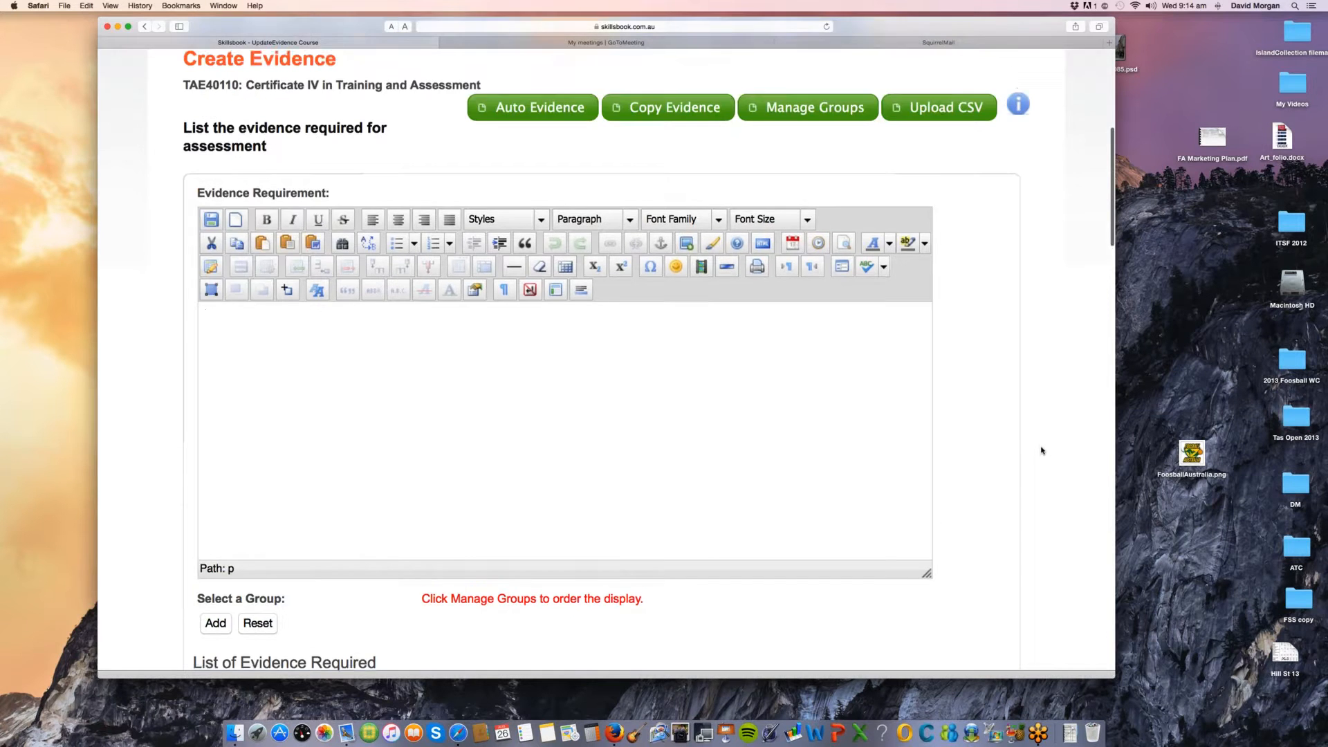
{"action": "scroll", "coordinate": [1041, 450], "scroll_direction": "down", "scroll_amount": 1}
{"action": "scroll", "coordinate": [1042, 450], "scroll_direction": "down", "scroll_amount": 1}
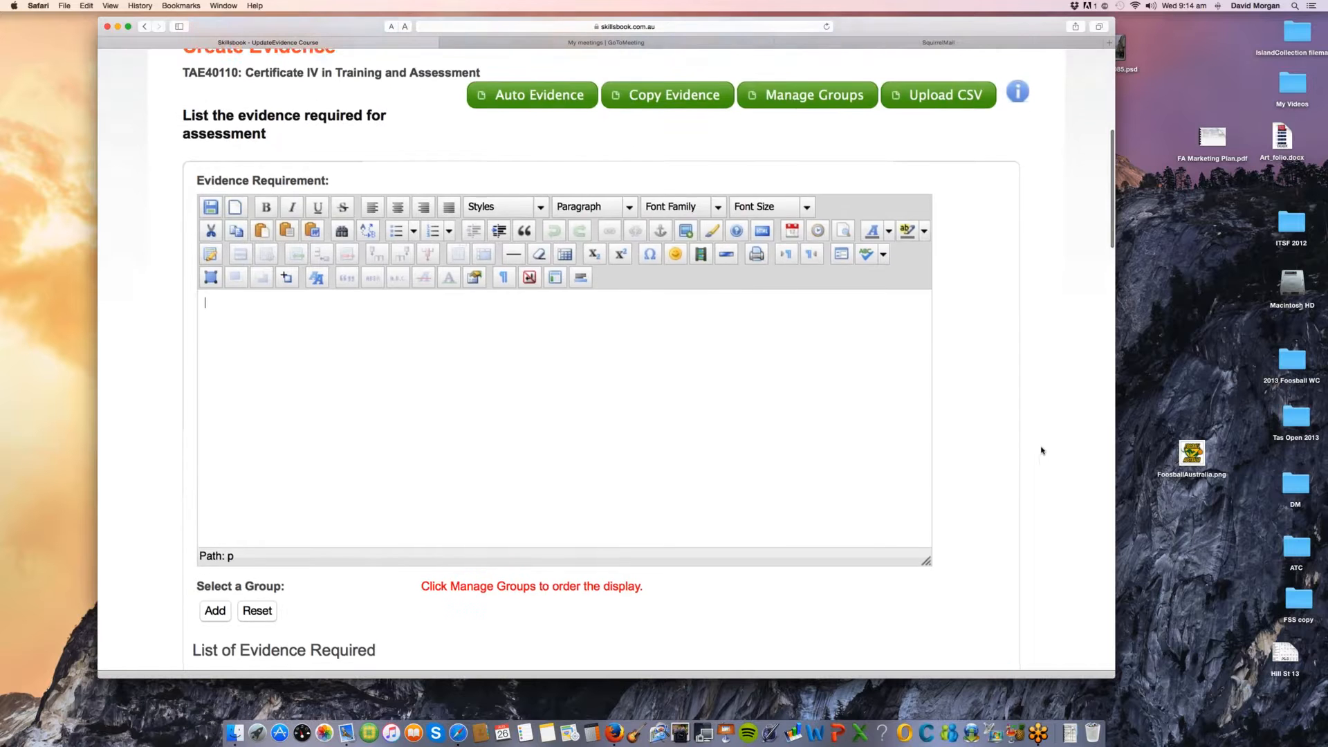
{"action": "scroll", "coordinate": [1042, 450], "scroll_direction": "up", "scroll_amount": 3}
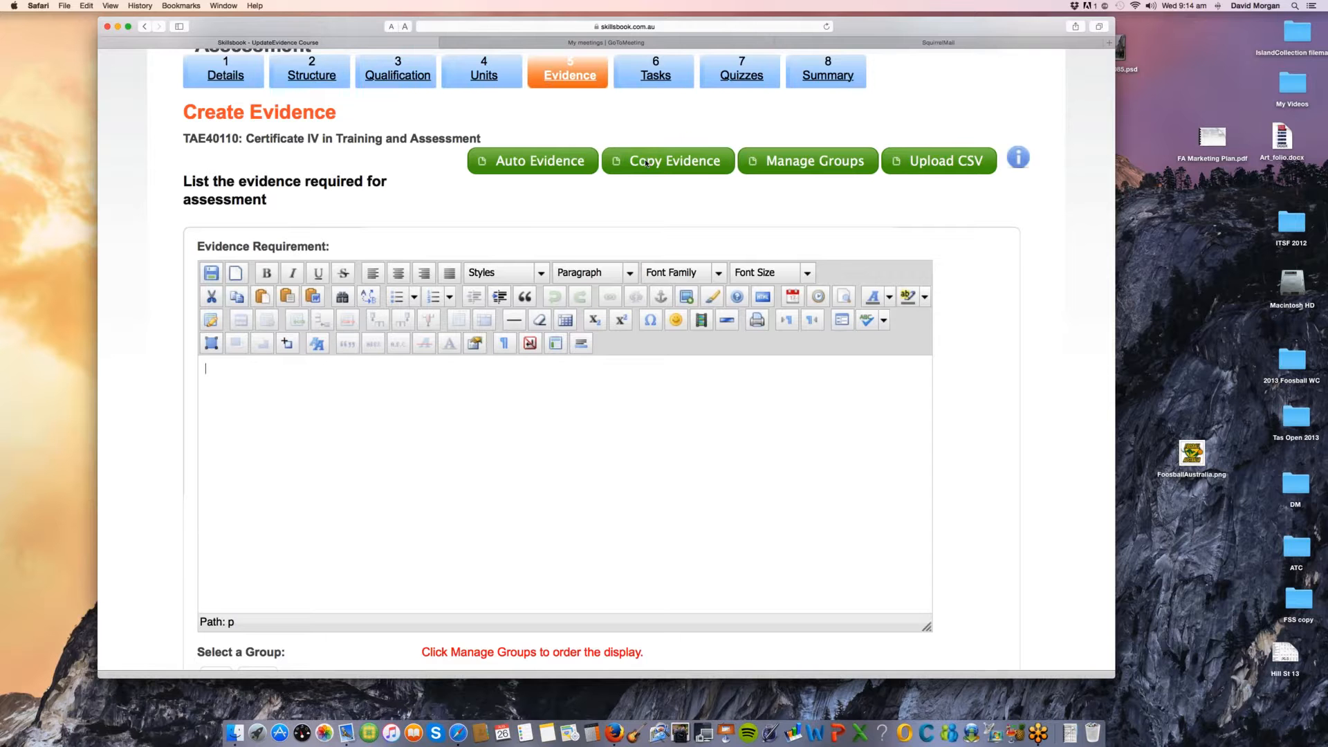
{"action": "scroll", "coordinate": [972, 285], "scroll_direction": "up", "scroll_amount": 1}
{"action": "scroll", "coordinate": [972, 285], "scroll_direction": "up", "scroll_amount": 1}
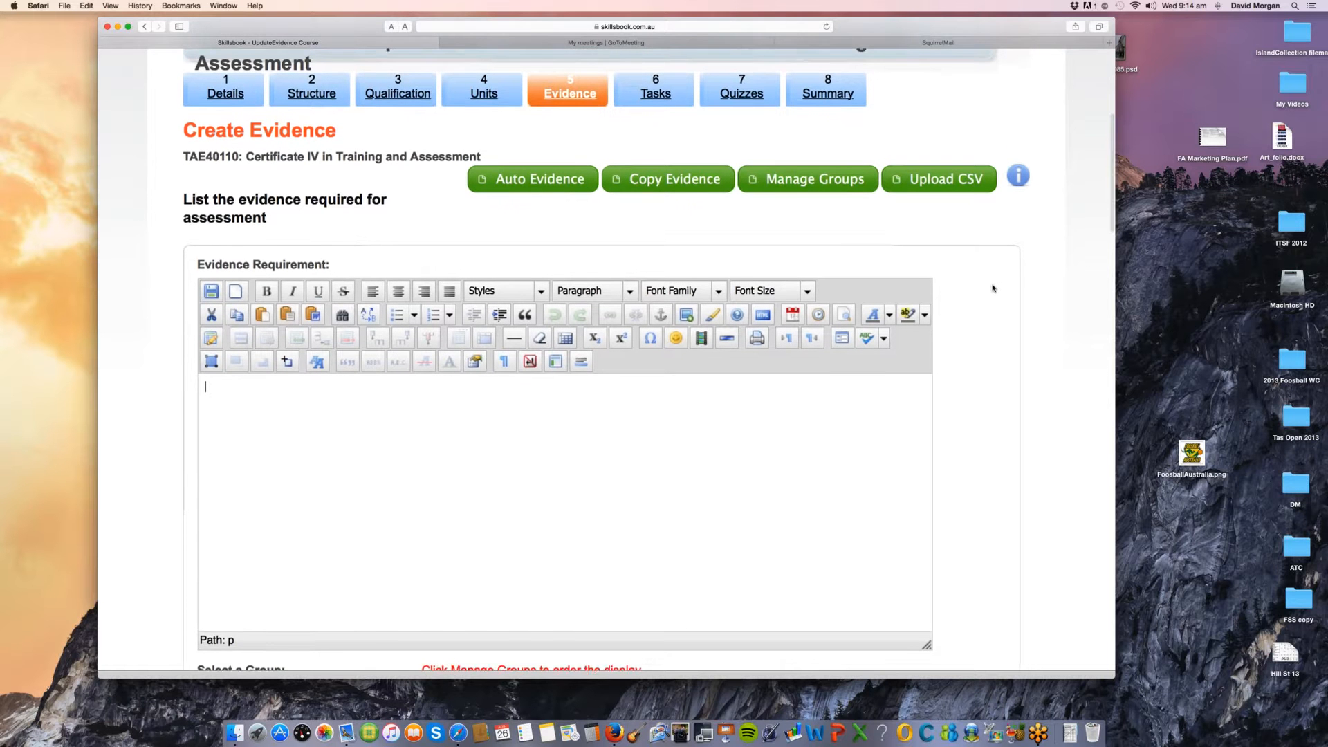
{"action": "scroll", "coordinate": [993, 288], "scroll_direction": "up", "scroll_amount": 1}
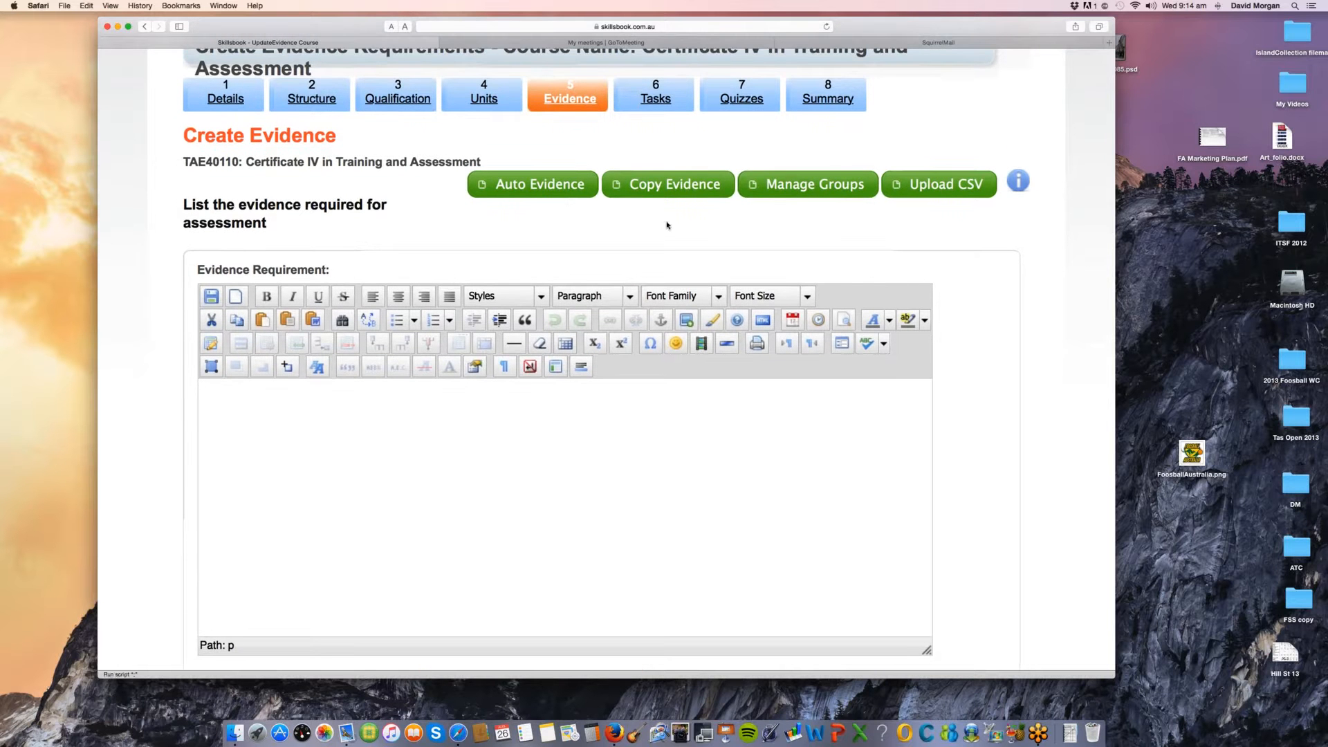
Step: Copy the "Evidence of the ability to" item of unit TAEASS401B into the evidence requirement
{"action": "left_click", "coordinate": [678, 193]}
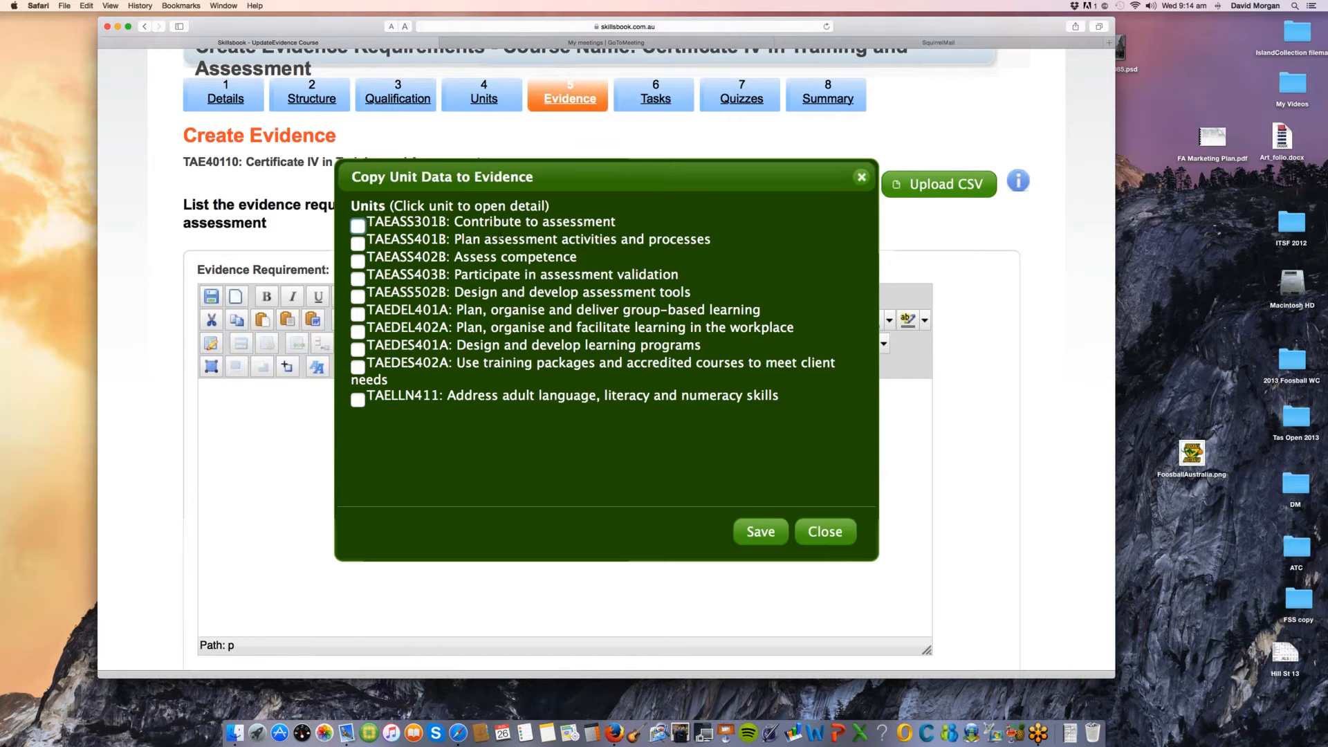
{"action": "left_click", "coordinate": [499, 239]}
{"action": "scroll", "coordinate": [500, 239], "scroll_direction": "down", "scroll_amount": 15}
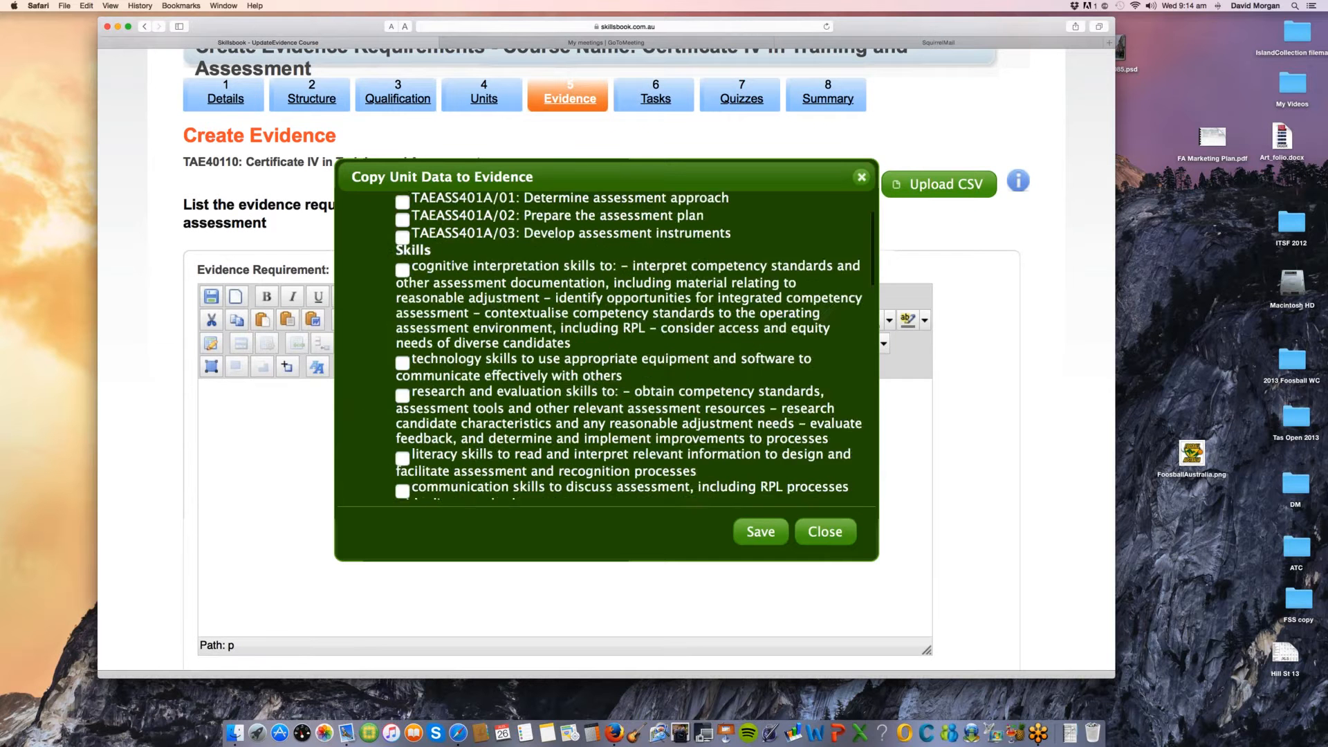
{"action": "scroll", "coordinate": [605, 345], "scroll_direction": "down", "scroll_amount": 5}
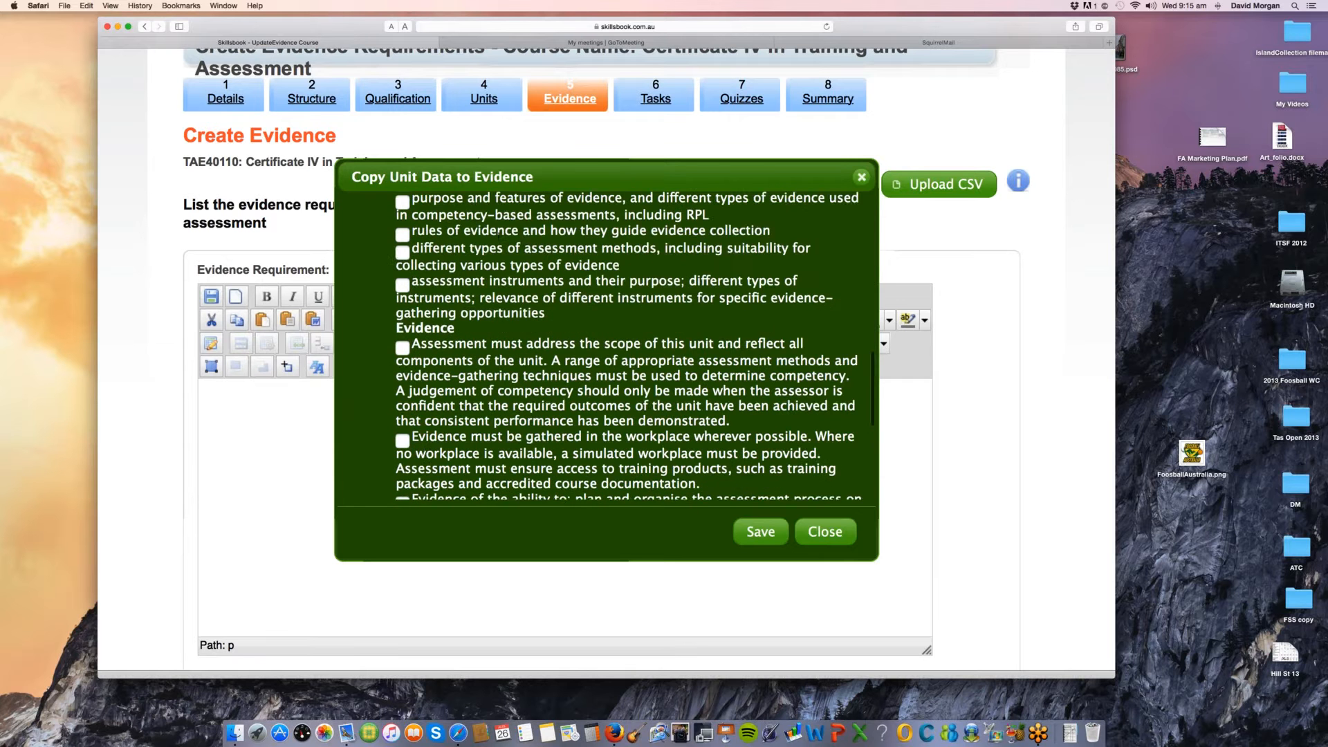
{"action": "scroll", "coordinate": [472, 400], "scroll_direction": "down", "scroll_amount": 2}
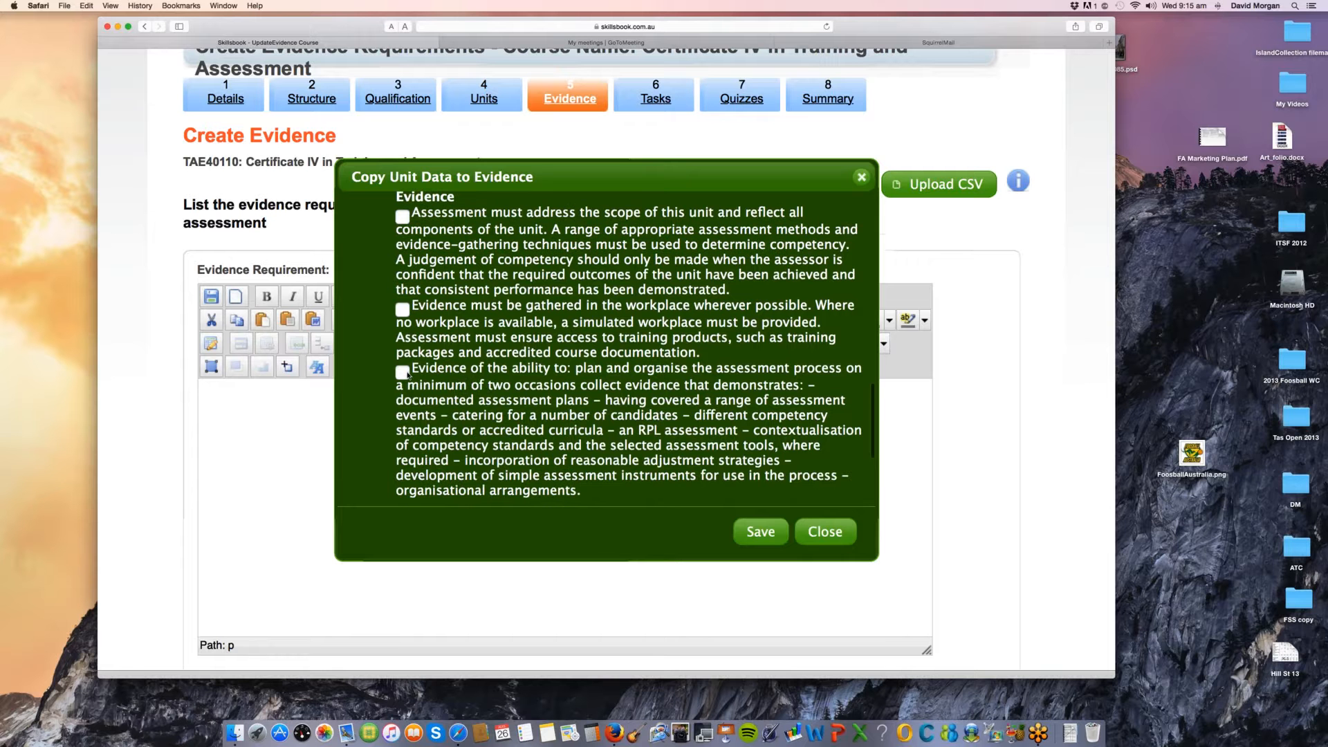
{"action": "left_click", "coordinate": [408, 375]}
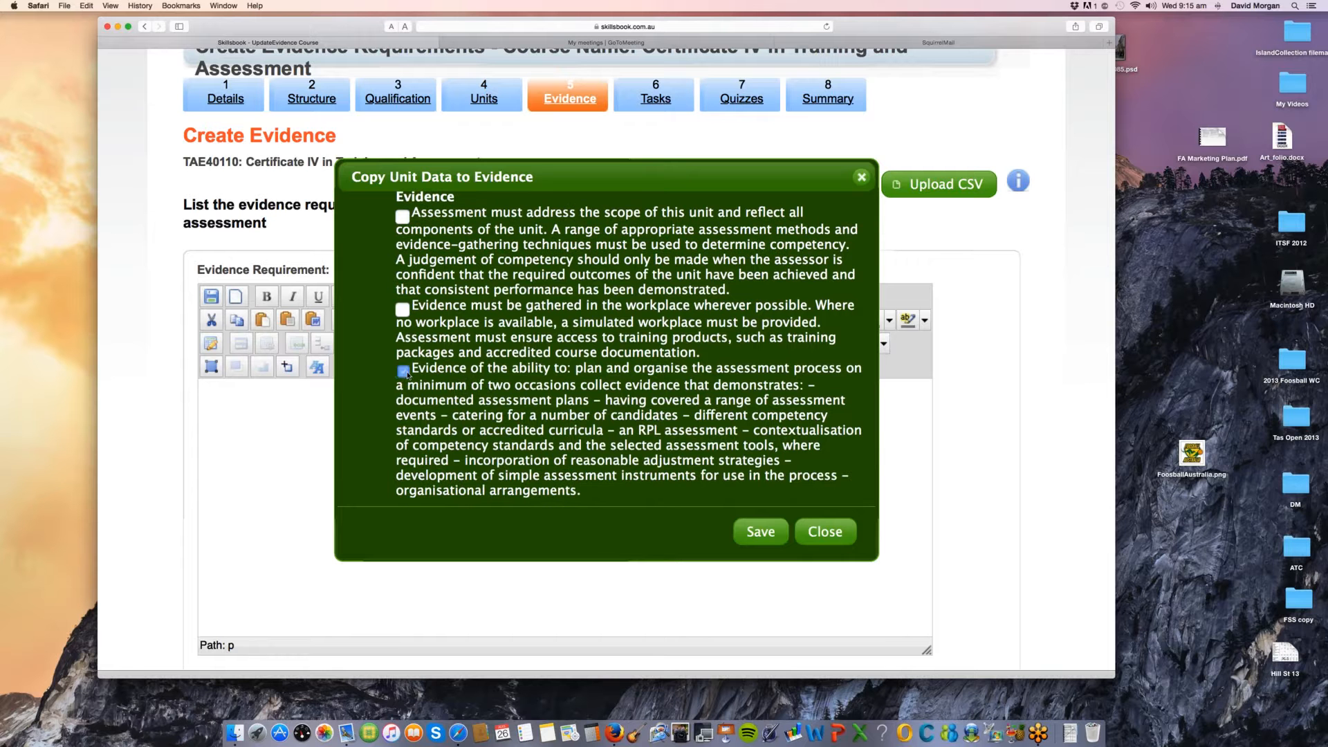
{"action": "left_click", "coordinate": [751, 533]}
Step: Review the copied evidence requirement text, highlighting it from "plan and organise" into the contextualisation of competency standards item
{"action": "scroll", "coordinate": [417, 338], "scroll_direction": "down", "scroll_amount": 2}
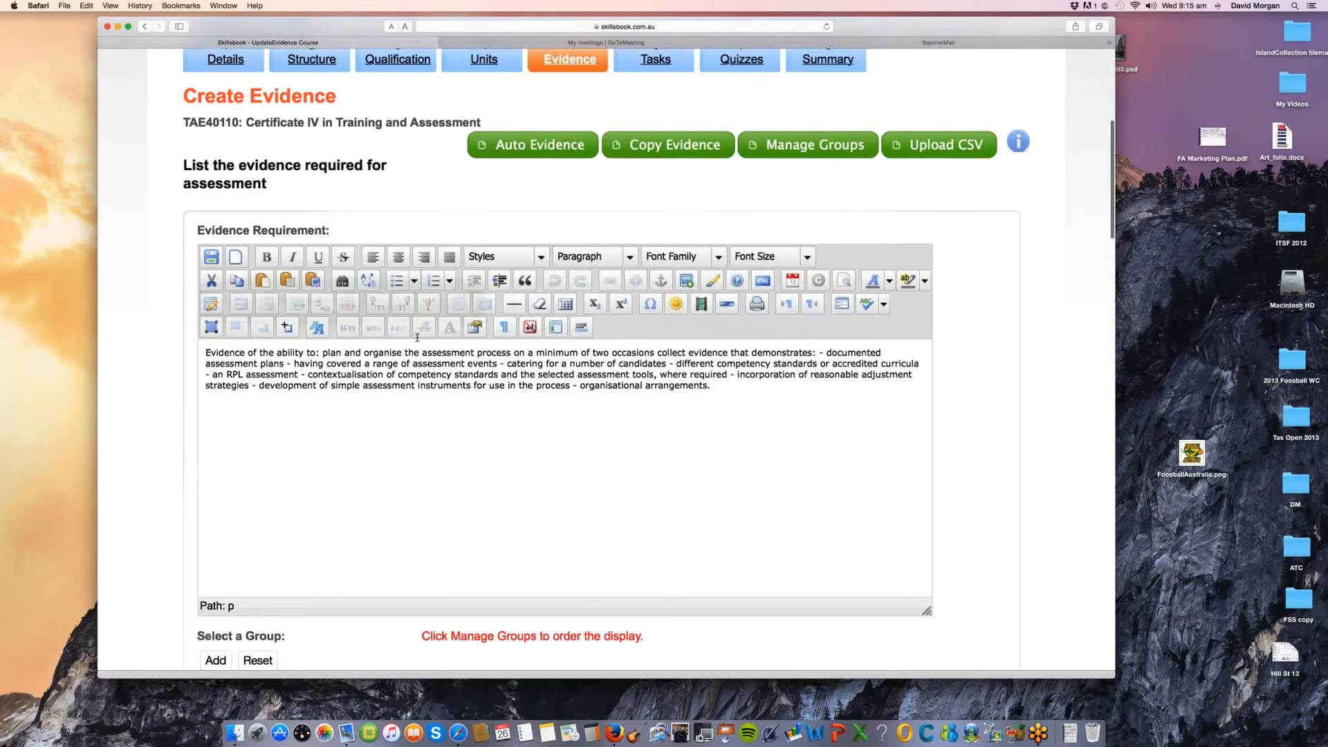
{"action": "scroll", "coordinate": [417, 338], "scroll_direction": "down", "scroll_amount": 1}
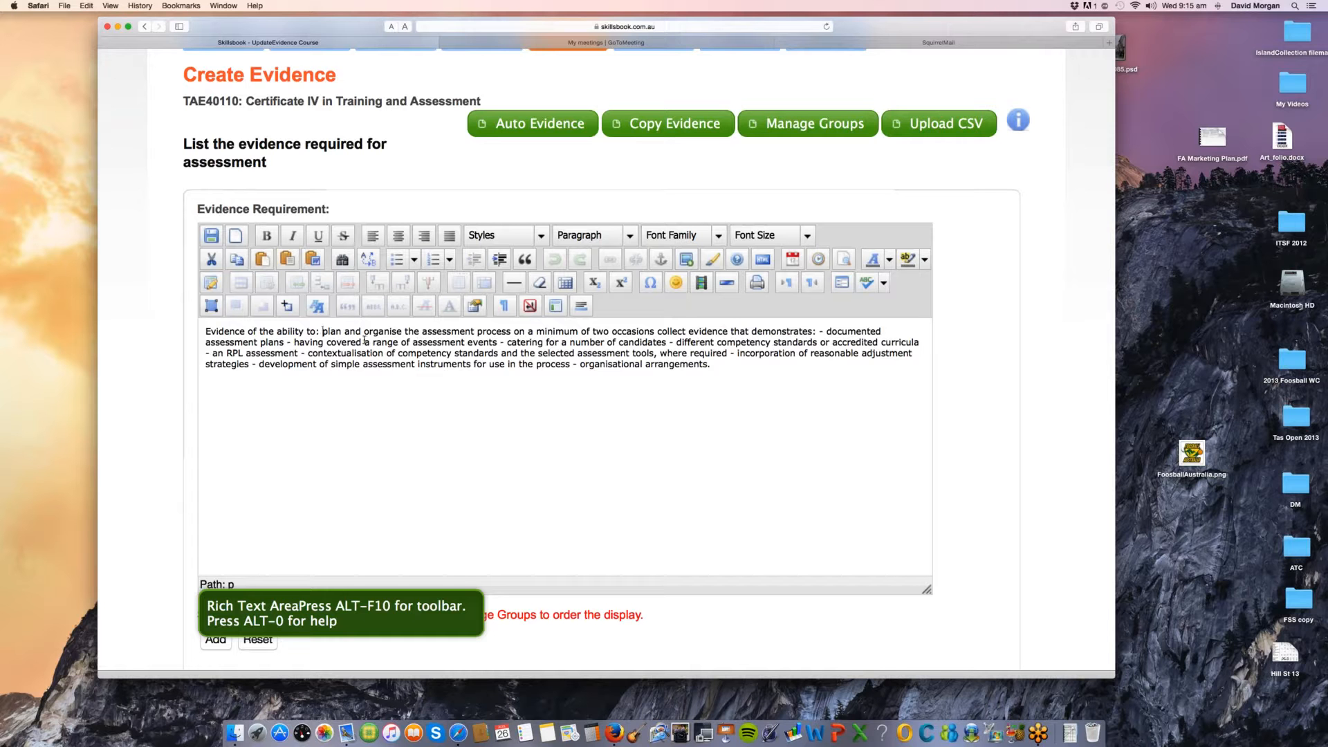
{"action": "left_click_drag", "start_coordinate": [364, 340], "coordinate": [421, 353]}
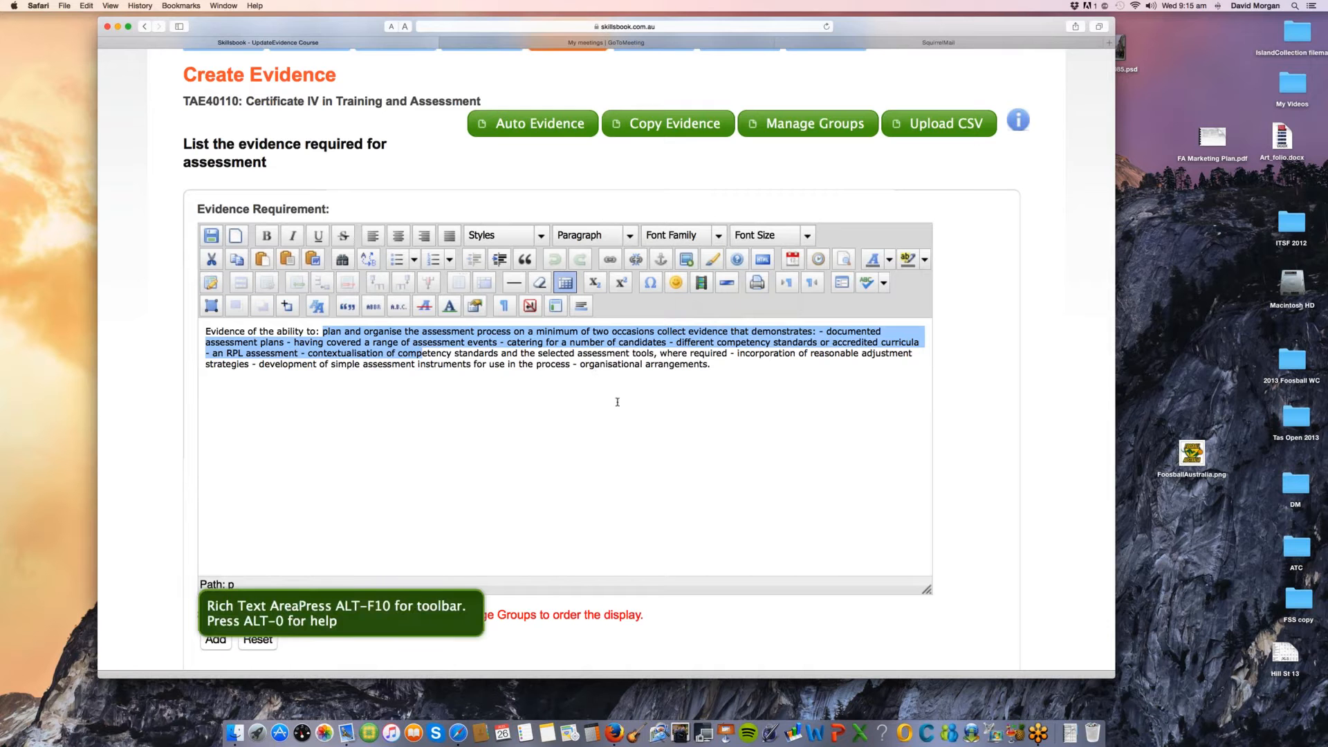
{"action": "scroll", "coordinate": [617, 402], "scroll_direction": "down", "scroll_amount": 1}
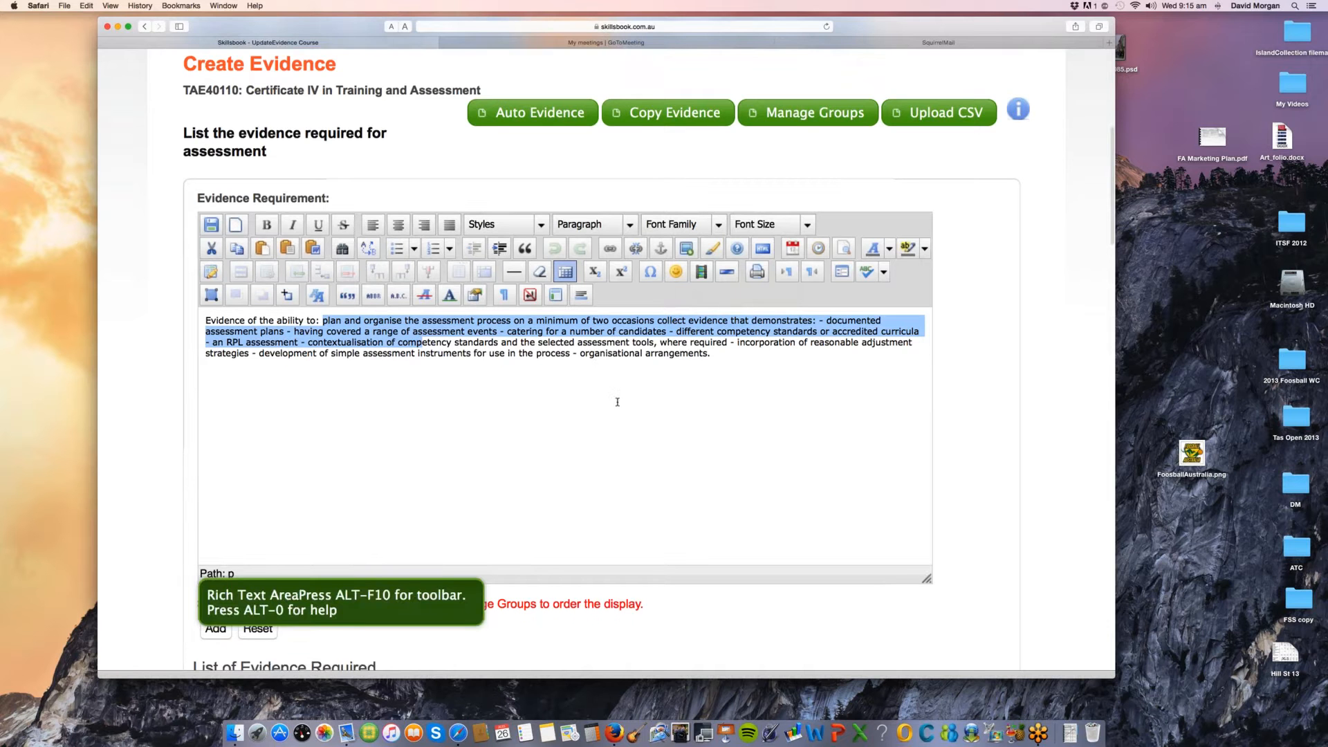
Step: Clear the copied text from the evidence requirement editor without adding it to the list
{"action": "scroll", "coordinate": [617, 402], "scroll_direction": "down", "scroll_amount": 2}
{"action": "scroll", "coordinate": [617, 402], "scroll_direction": "up", "scroll_amount": 3}
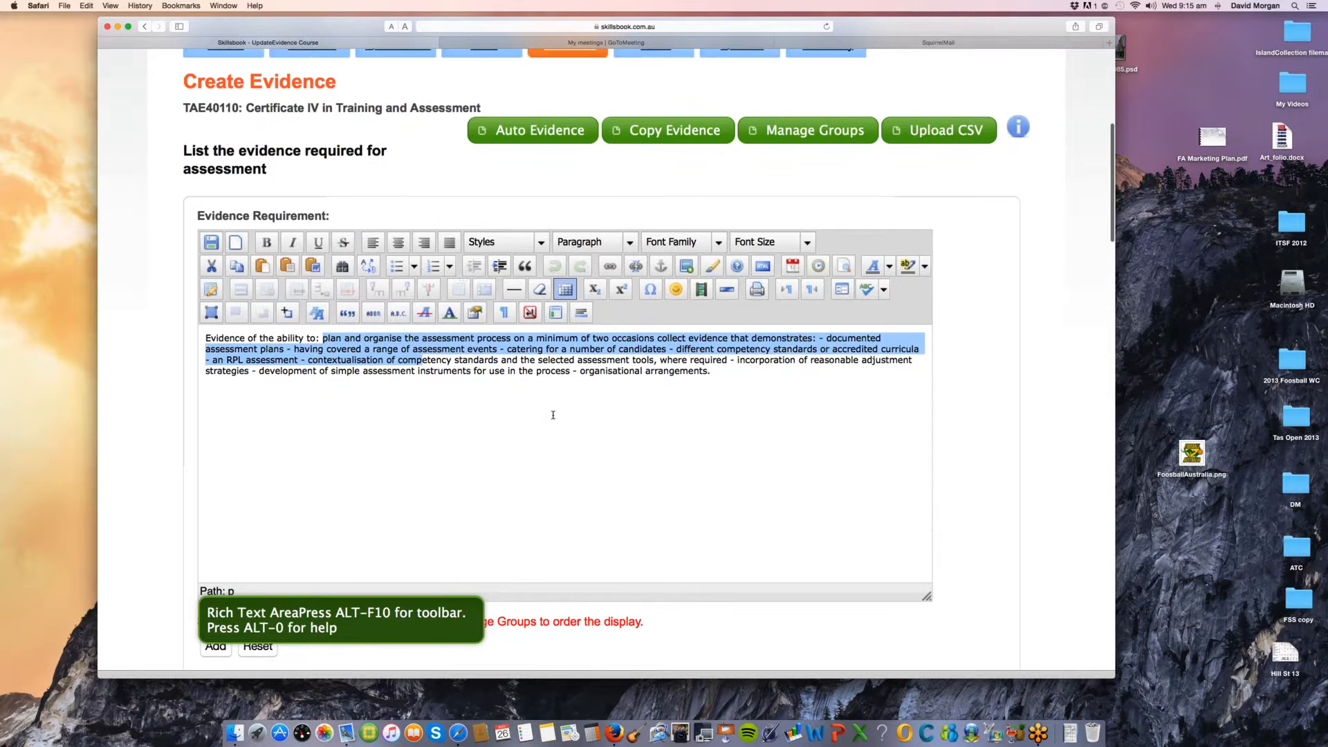
{"action": "scroll", "coordinate": [553, 414], "scroll_direction": "up", "scroll_amount": 1}
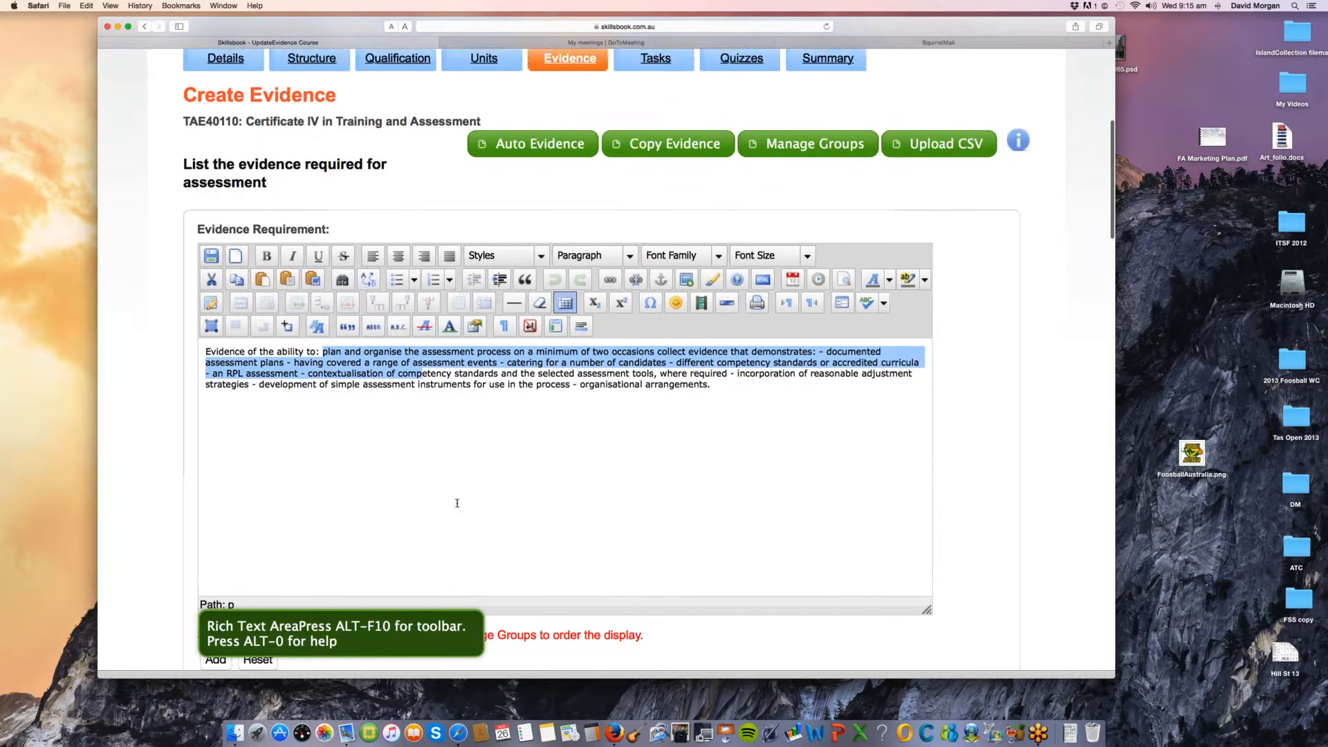
{"action": "scroll", "coordinate": [551, 484], "scroll_direction": "down", "scroll_amount": 2}
{"action": "left_click", "coordinate": [268, 621]}
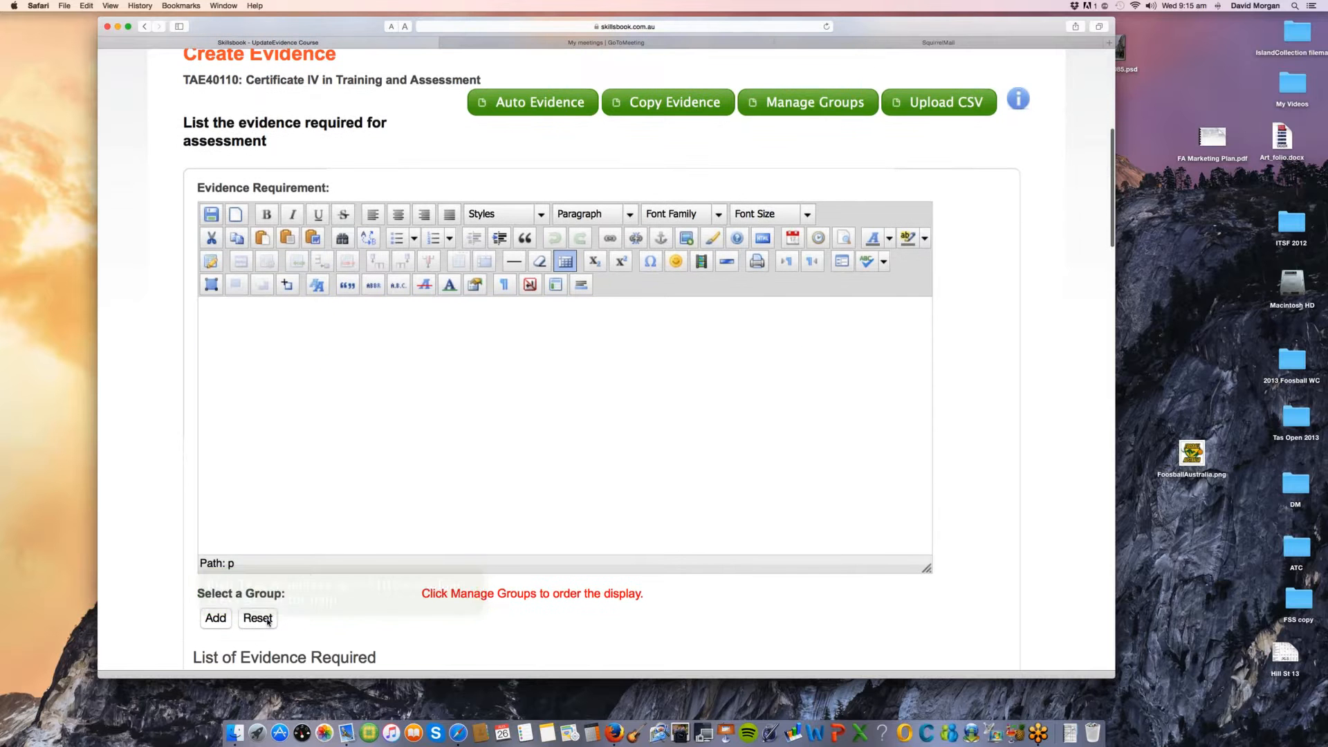
Step: View the evidence types offered by Auto Evidence, and close the selection without saving
{"action": "scroll", "coordinate": [506, 200], "scroll_direction": "up", "scroll_amount": 3}
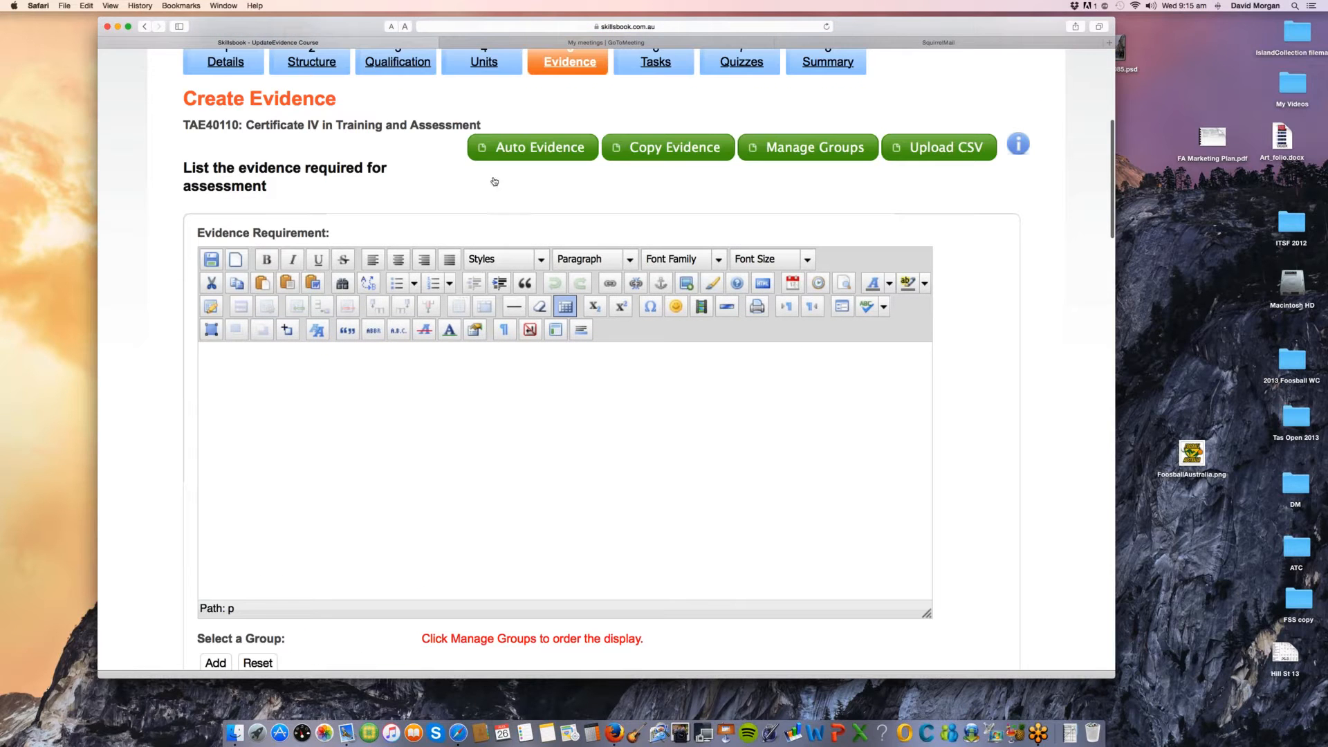
{"action": "left_click", "coordinate": [494, 149]}
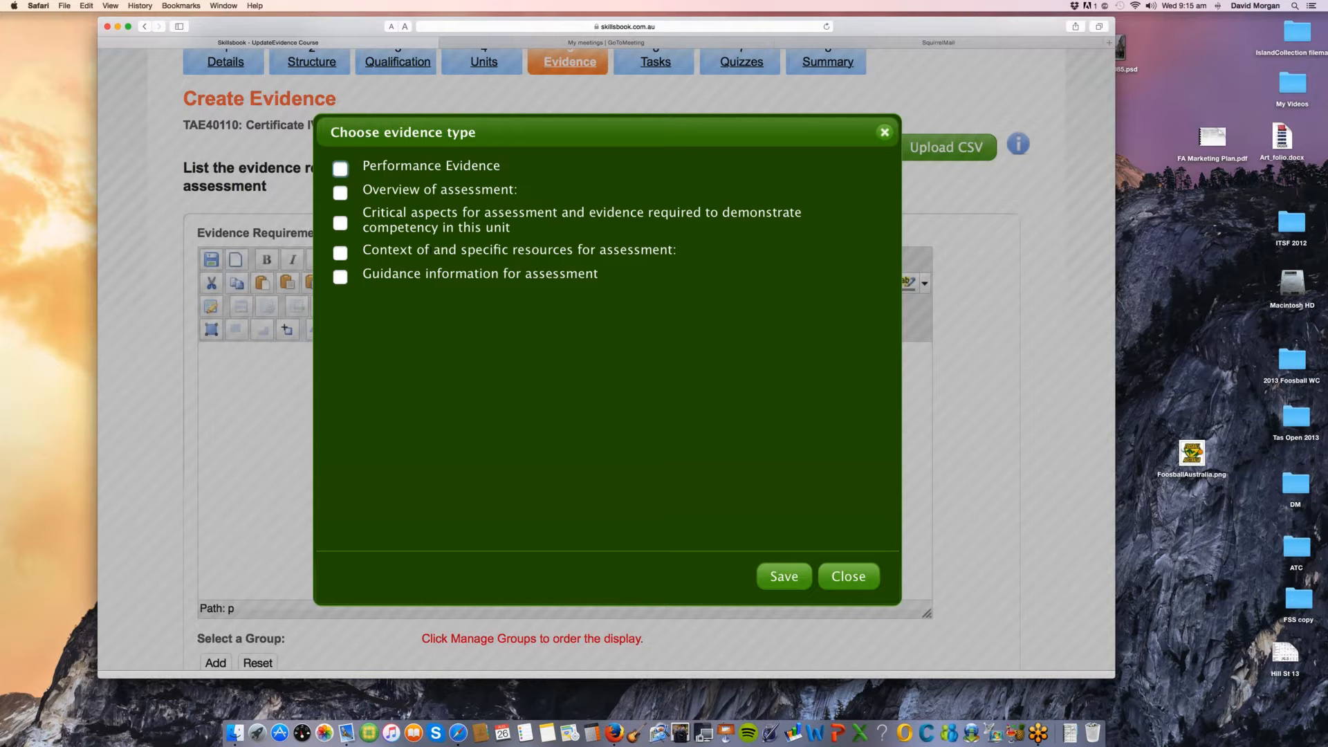
{"action": "left_click", "coordinate": [846, 567]}
Step: Review the first two entries in the List of Evidence Required, highlighting parts of their text and the first entry's Mapped value
{"action": "scroll", "coordinate": [846, 571], "scroll_direction": "down", "scroll_amount": 3}
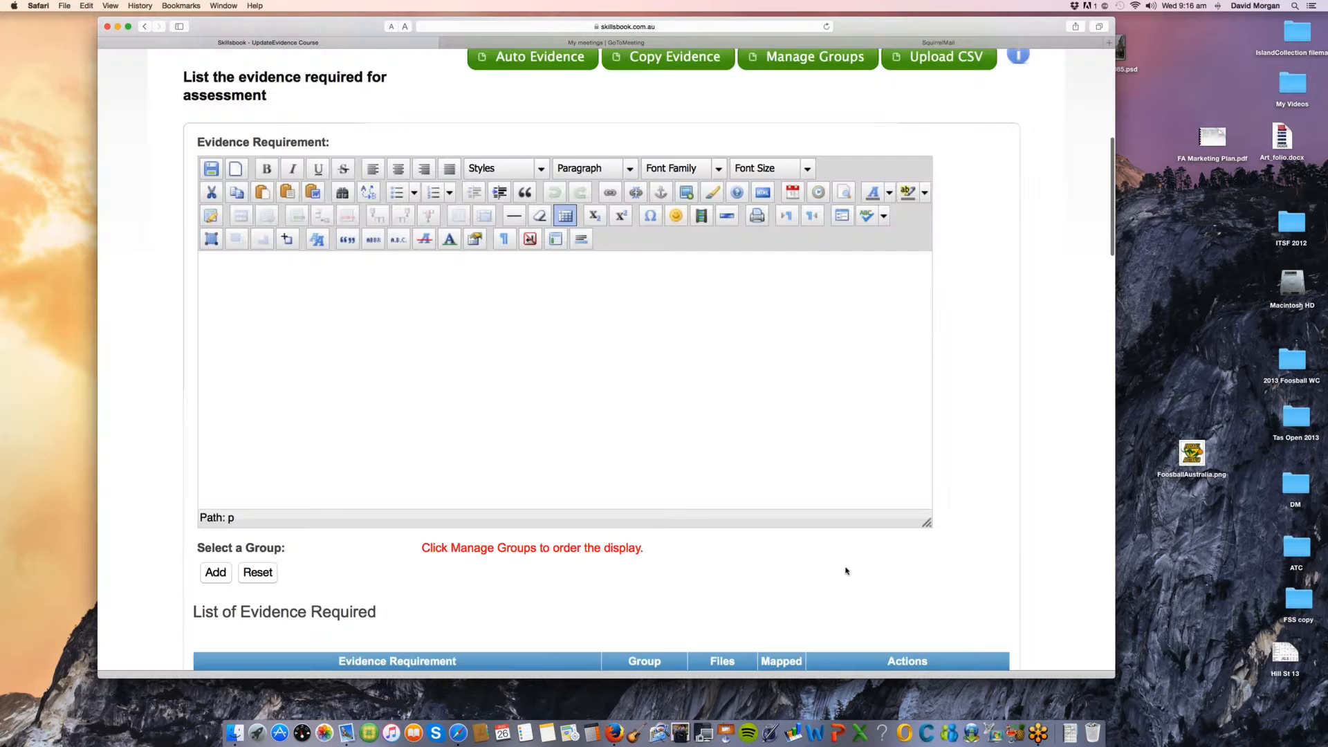
{"action": "scroll", "coordinate": [846, 571], "scroll_direction": "down", "scroll_amount": 10}
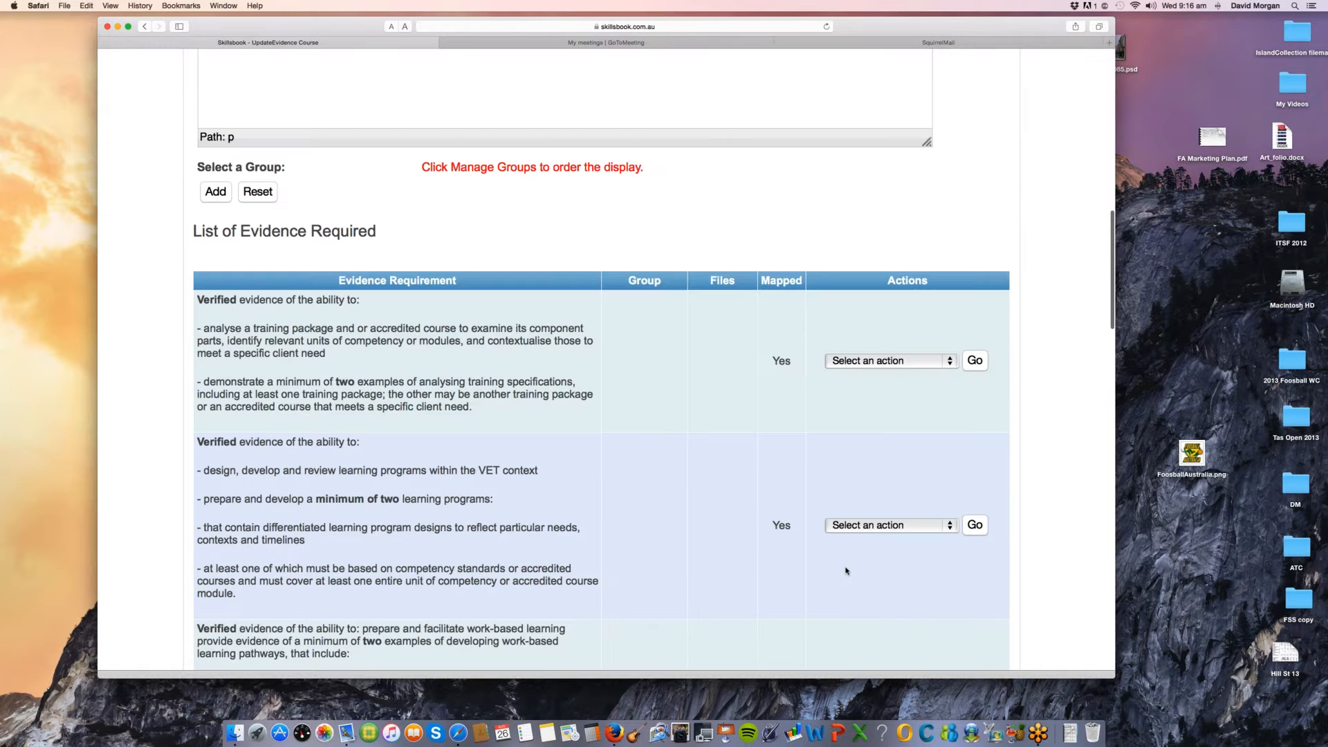
{"action": "left_click_drag", "start_coordinate": [197, 217], "coordinate": [355, 271]}
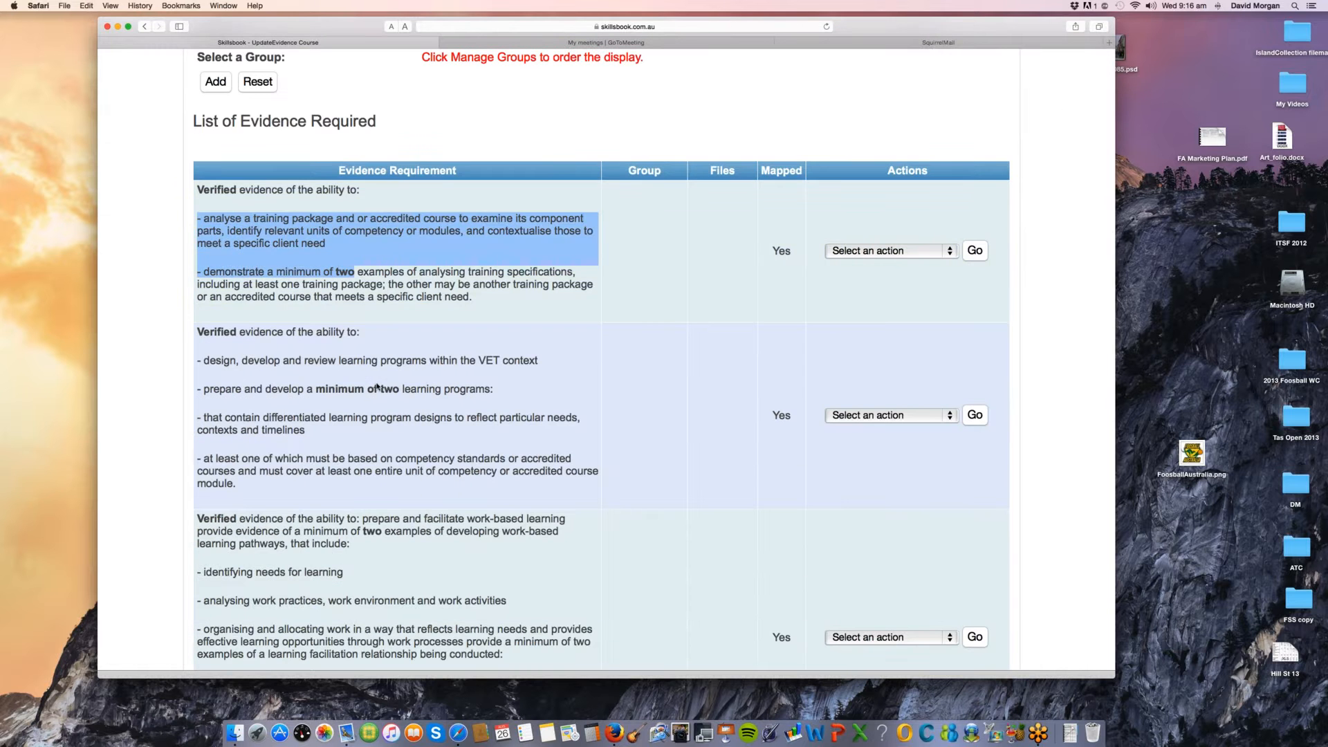
{"action": "left_click_drag", "start_coordinate": [296, 360], "coordinate": [383, 450]}
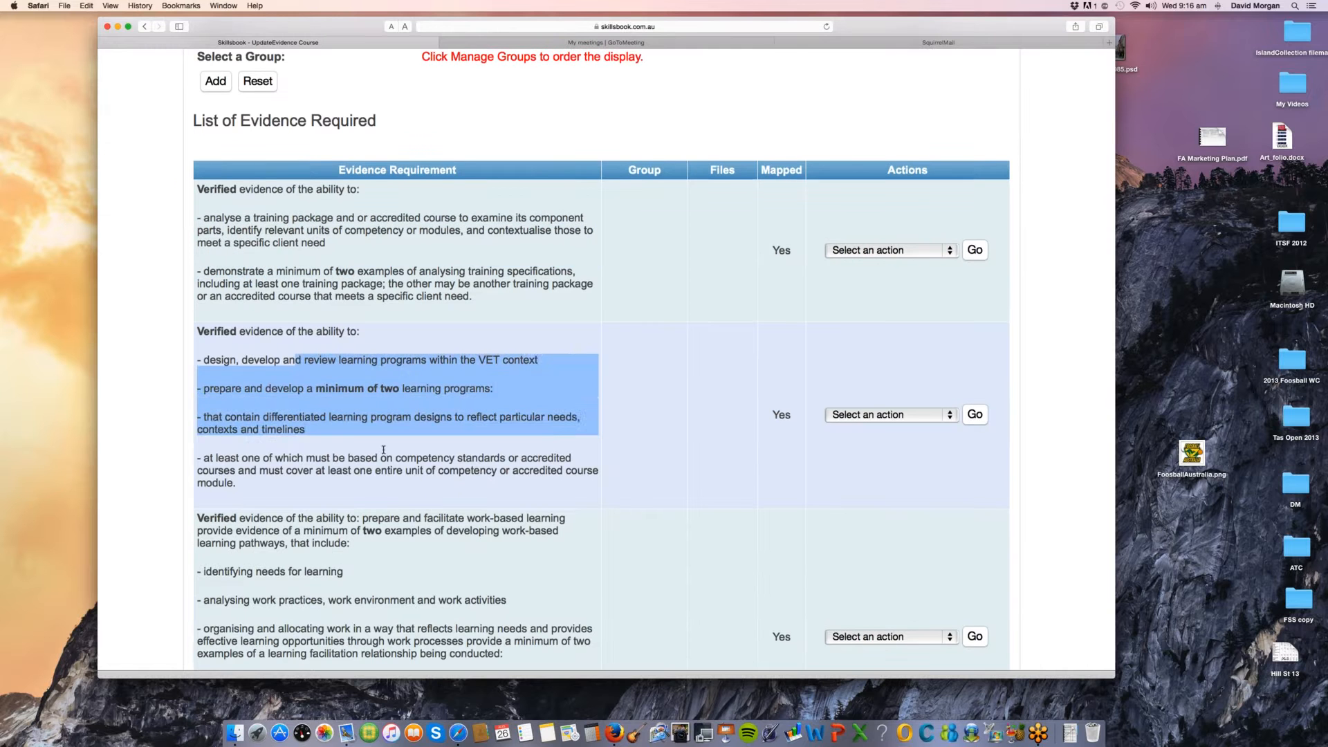
{"action": "scroll", "coordinate": [383, 450], "scroll_direction": "down", "scroll_amount": 1}
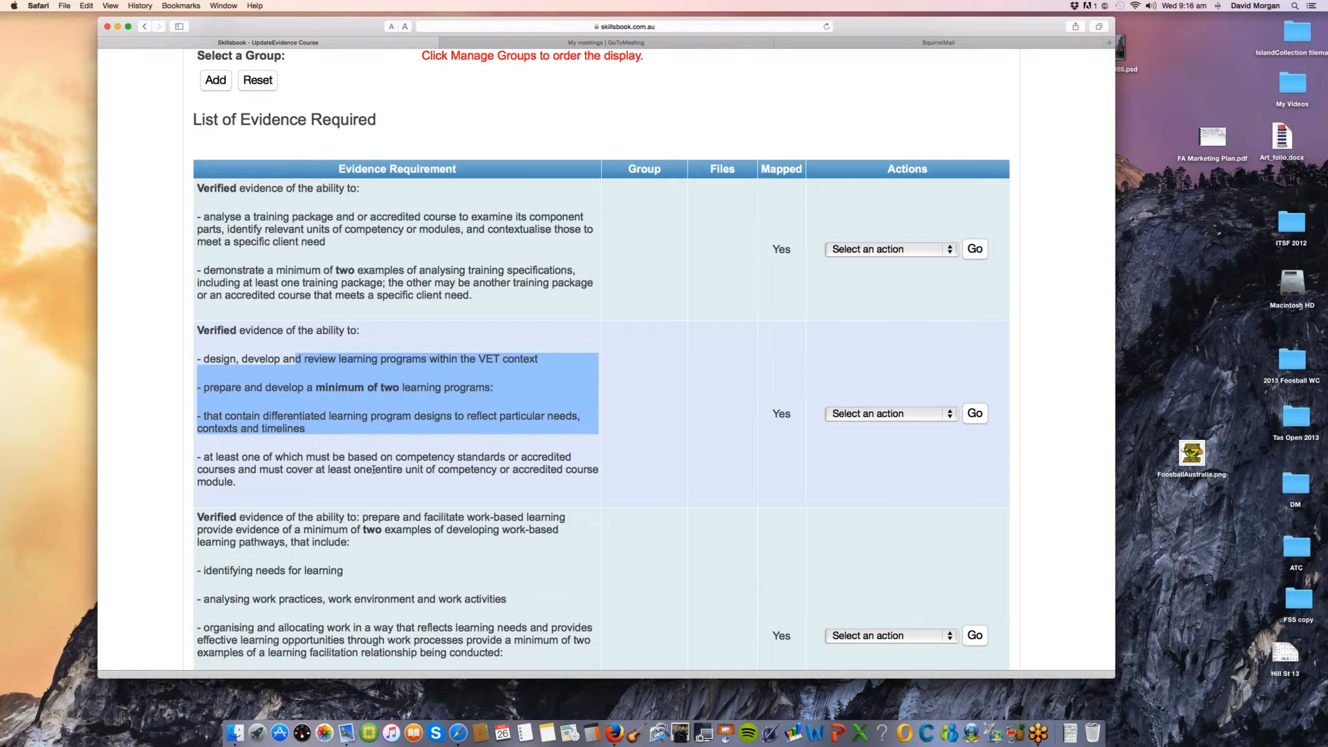
{"action": "scroll", "coordinate": [374, 470], "scroll_direction": "up", "scroll_amount": 1}
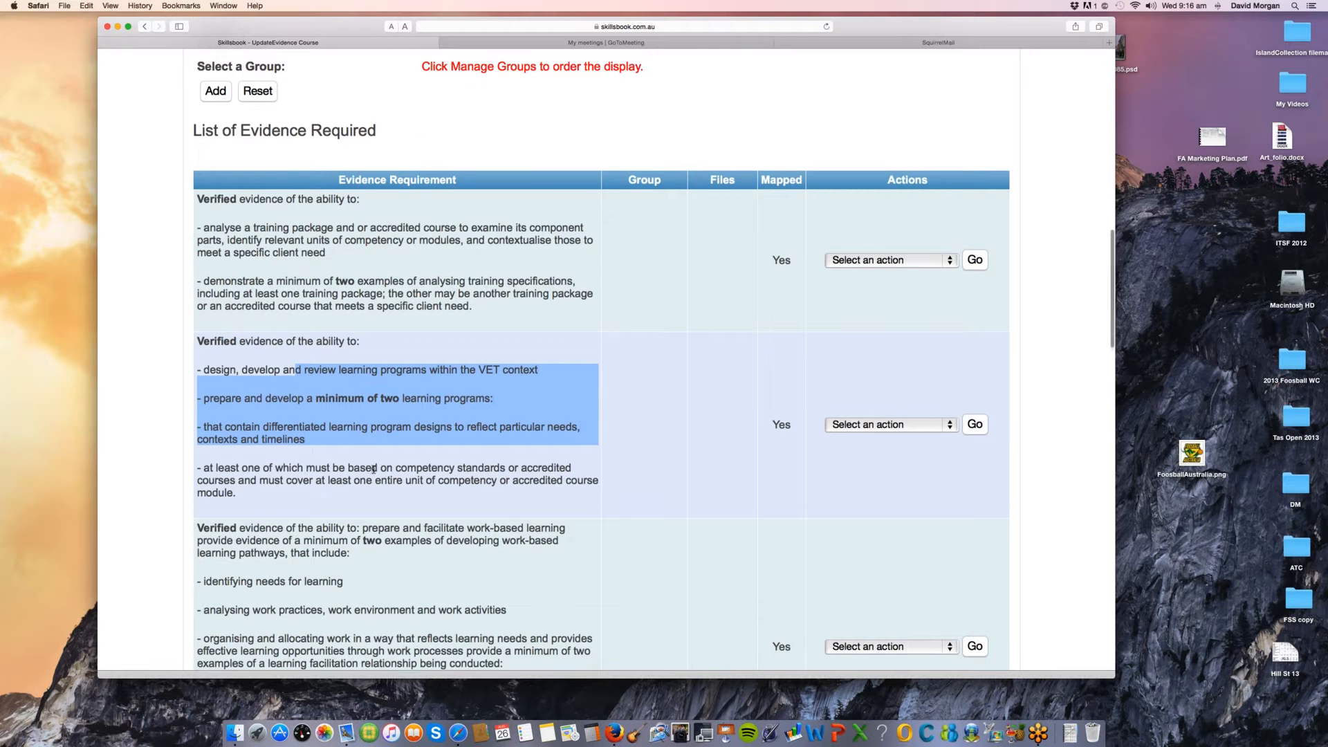
{"action": "scroll", "coordinate": [373, 470], "scroll_direction": "up", "scroll_amount": 1}
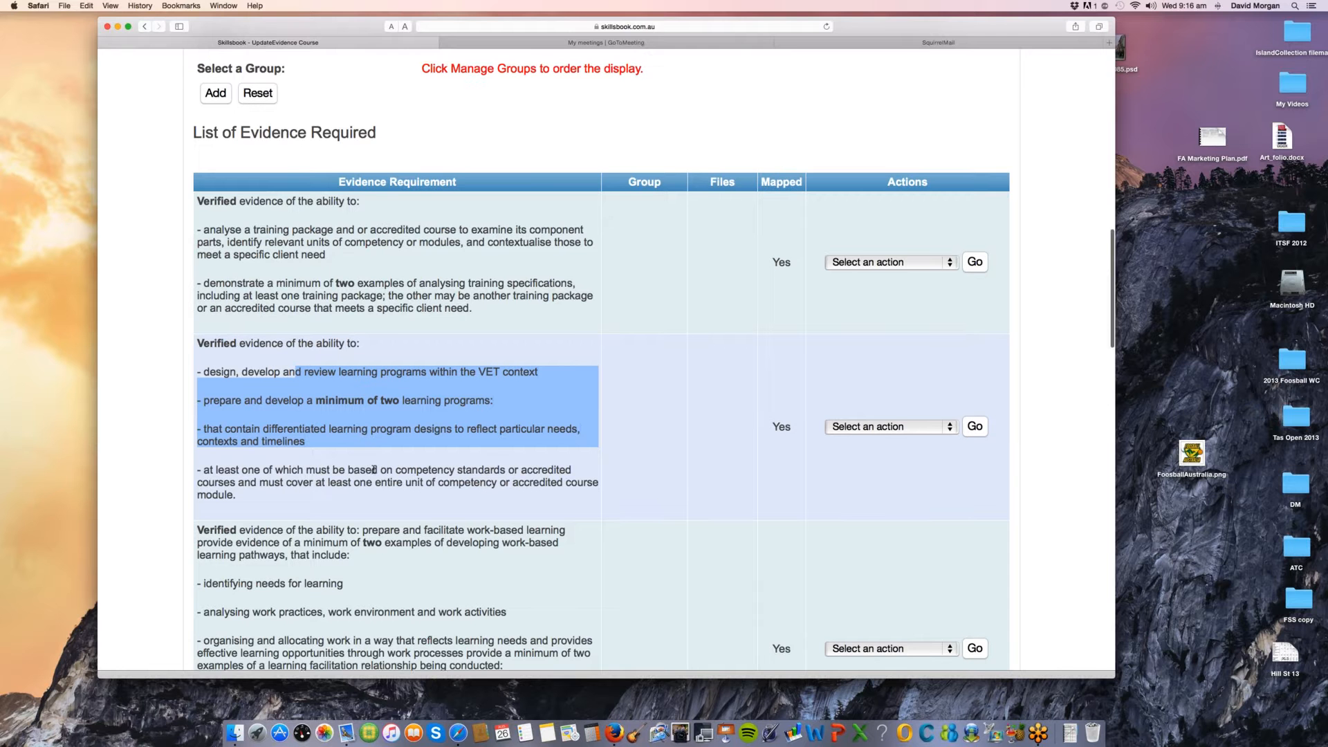
{"action": "scroll", "coordinate": [374, 470], "scroll_direction": "up", "scroll_amount": 1}
{"action": "scroll", "coordinate": [374, 472], "scroll_direction": "up", "scroll_amount": 1}
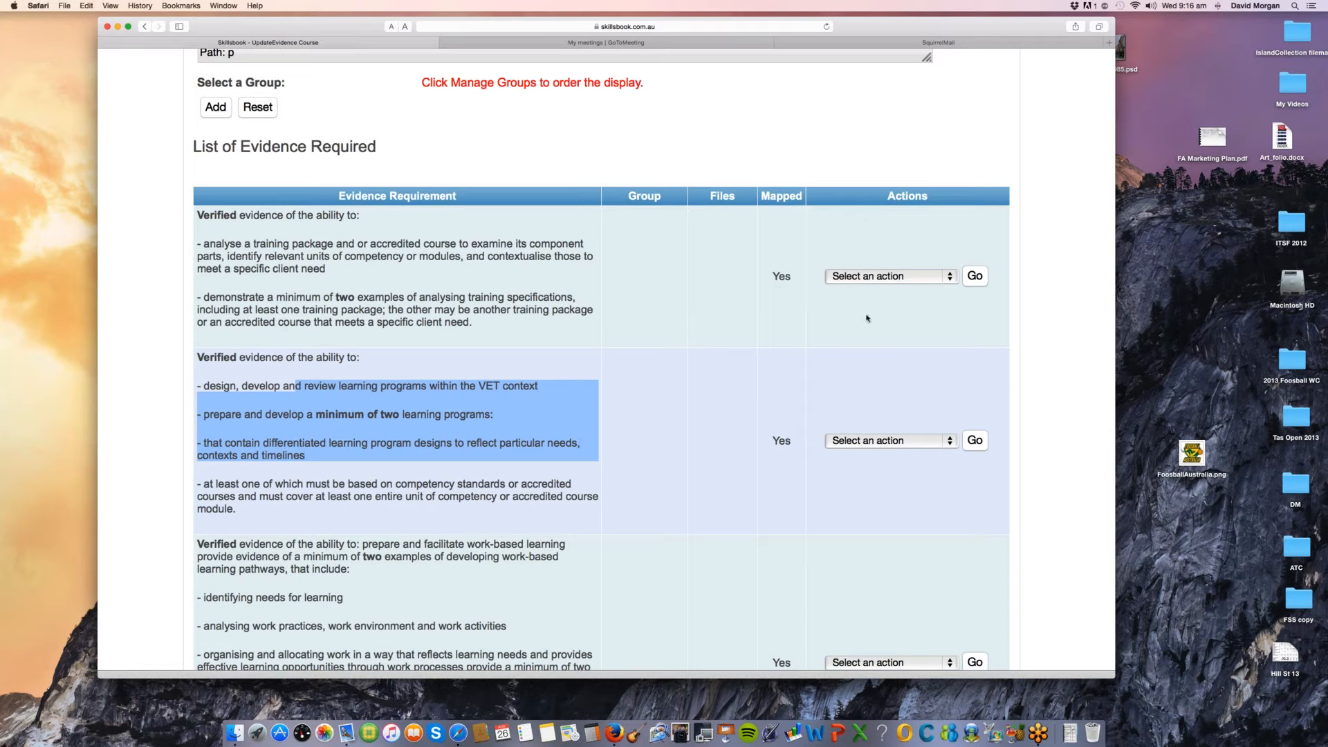
{"action": "double_click", "coordinate": [787, 276]}
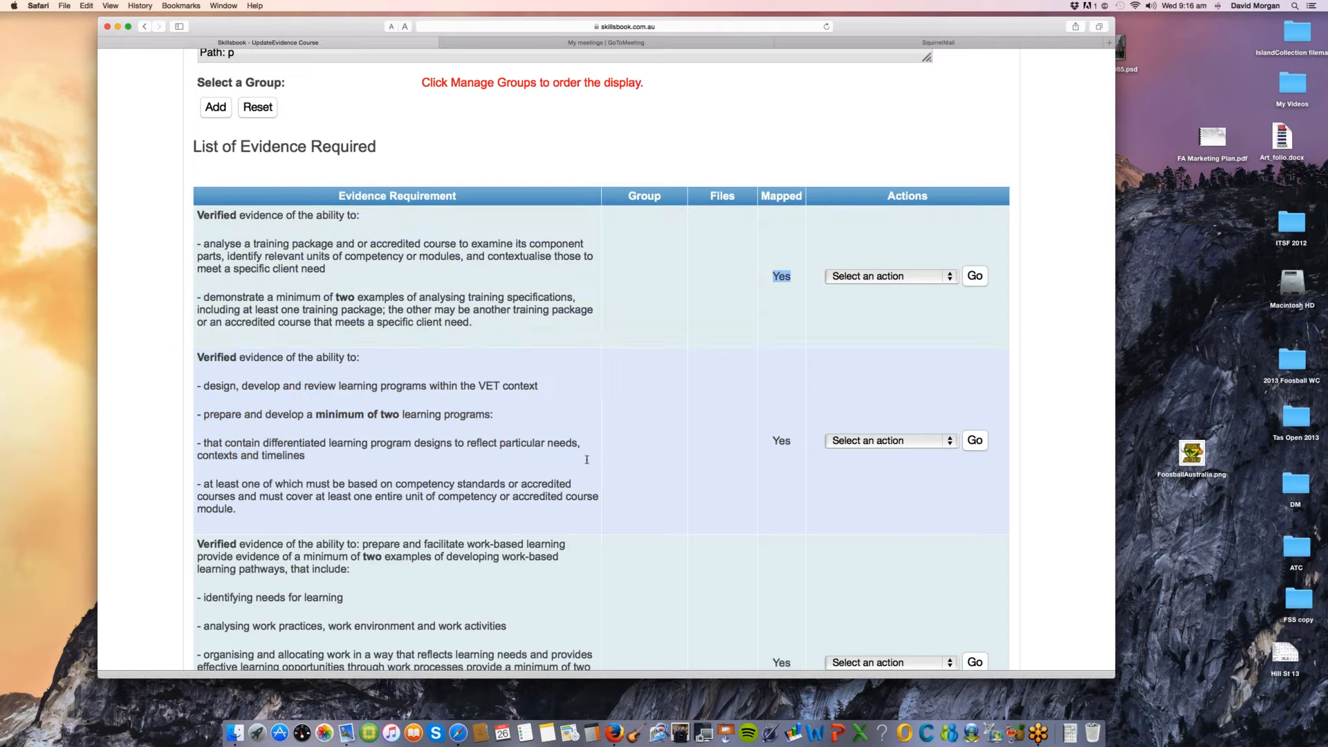
Step: Examine the evidence requirement on designing, developing and reviewing learning programs, highlighting its full text and the "minimum of two" condition
{"action": "scroll", "coordinate": [588, 463], "scroll_direction": "down", "scroll_amount": 1}
{"action": "scroll", "coordinate": [588, 463], "scroll_direction": "down", "scroll_amount": 3}
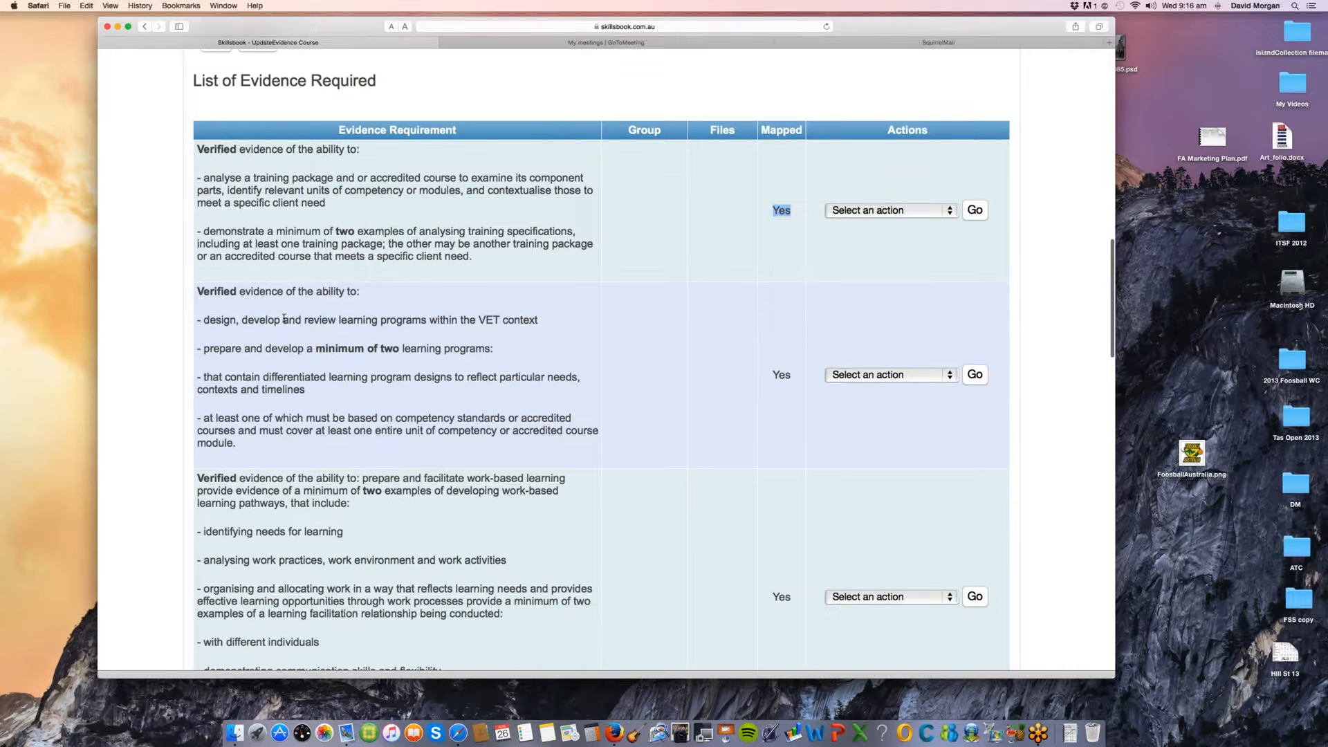
{"action": "left_click_drag", "start_coordinate": [267, 291], "coordinate": [384, 443]}
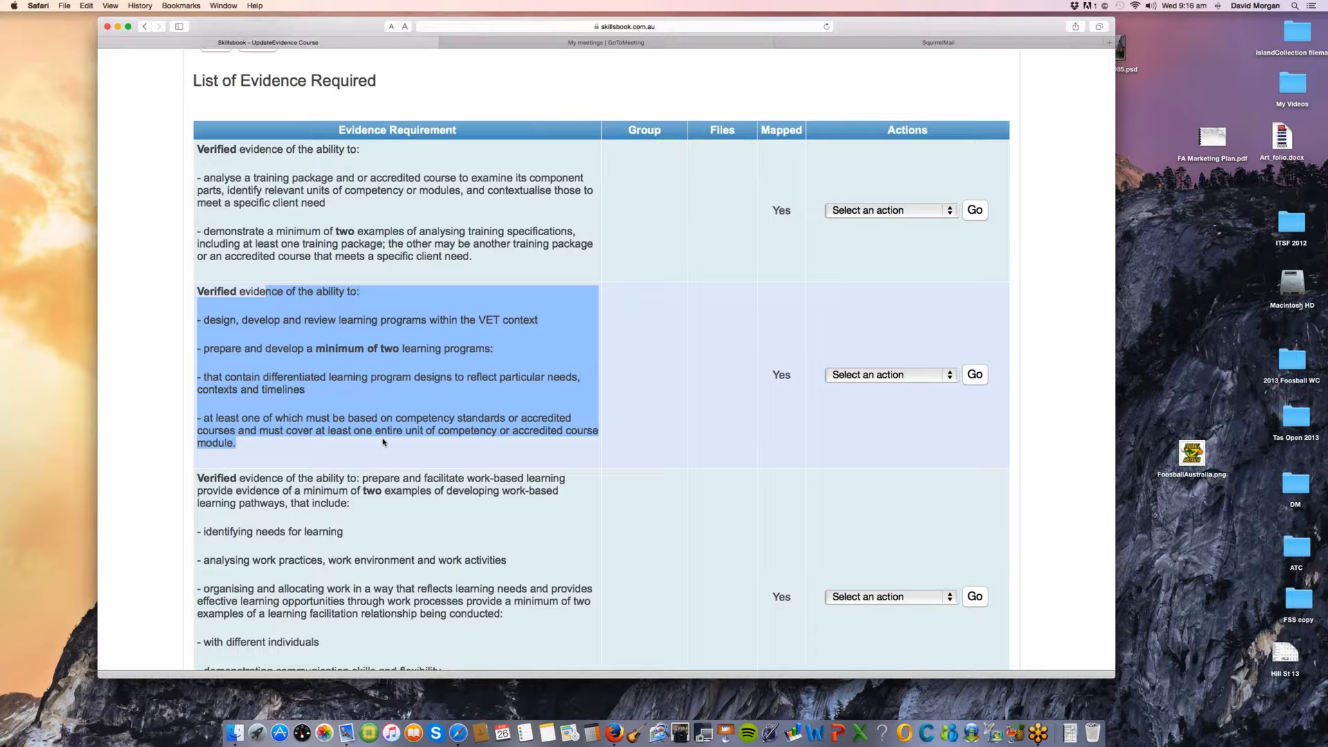
{"action": "left_click", "coordinate": [342, 361]}
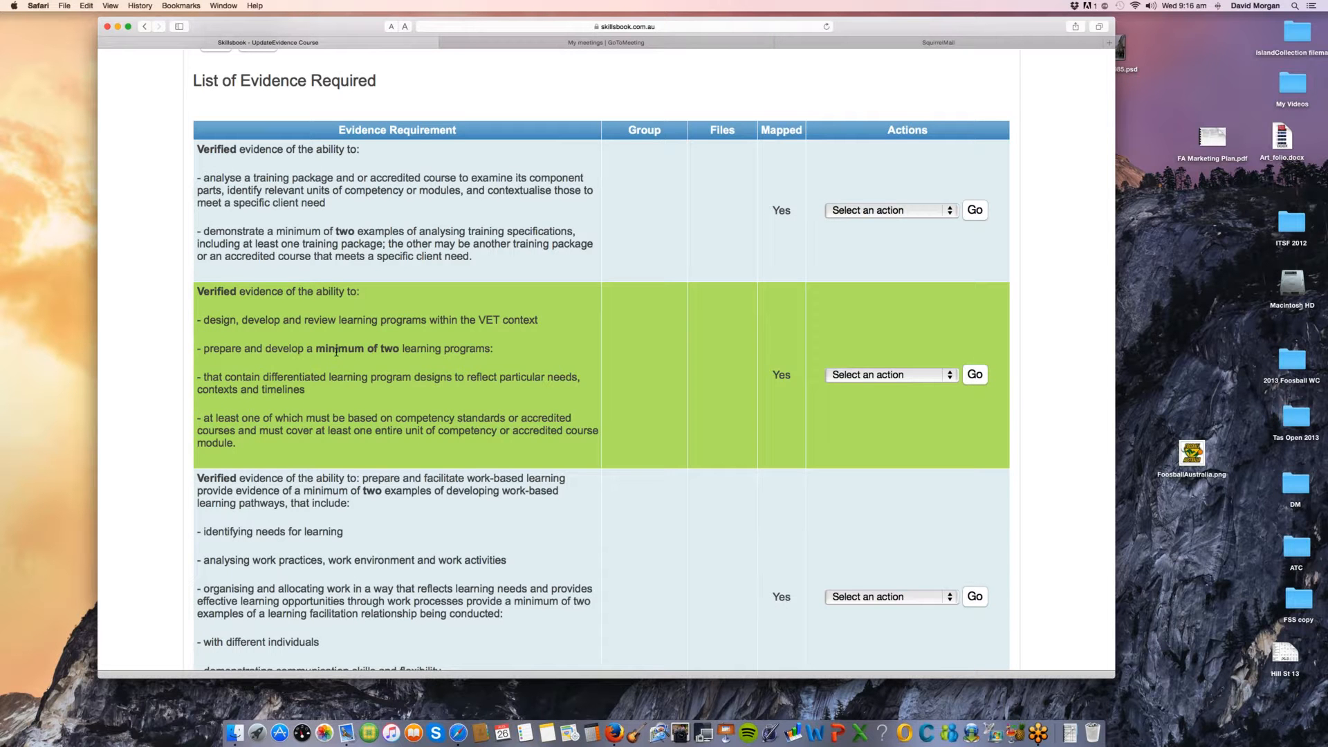
{"action": "left_click", "coordinate": [336, 352]}
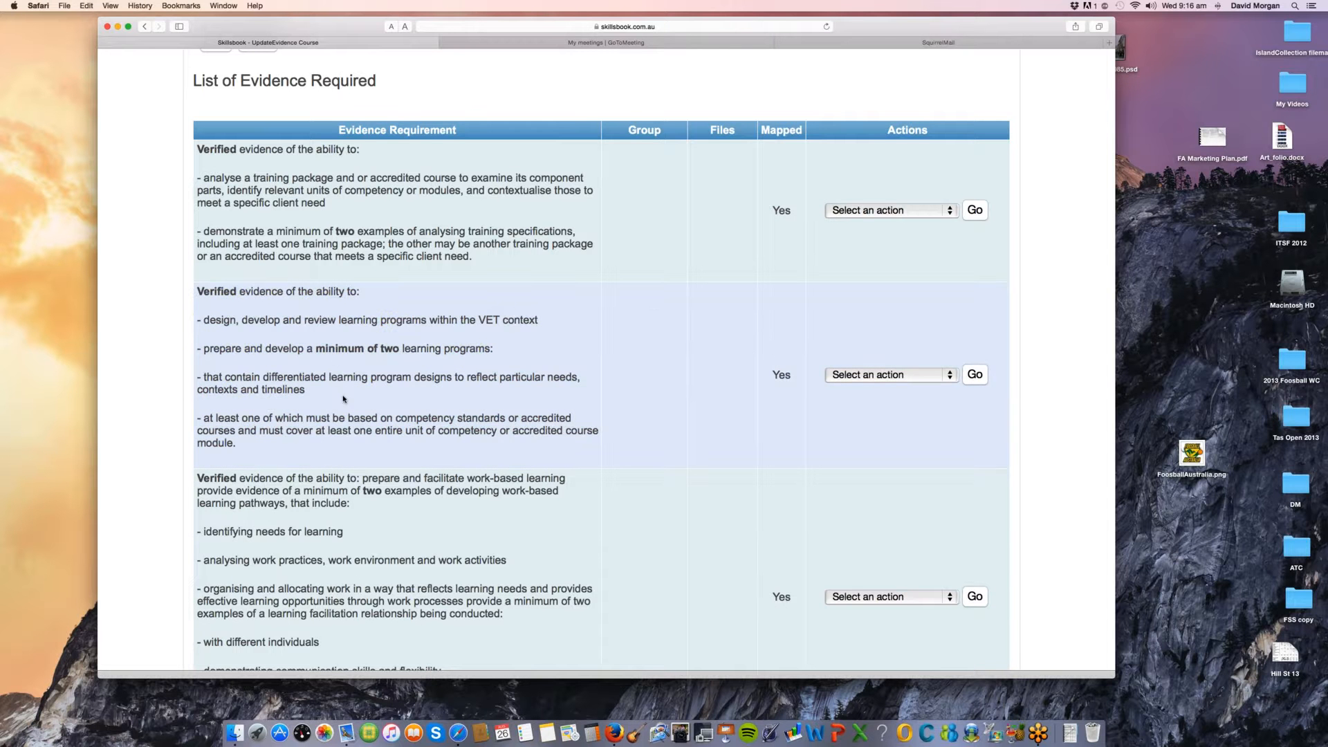
Step: Review the remaining evidence requirements to the end of the list, and advance to the Tasks stage
{"action": "scroll", "coordinate": [343, 399], "scroll_direction": "down", "scroll_amount": 1}
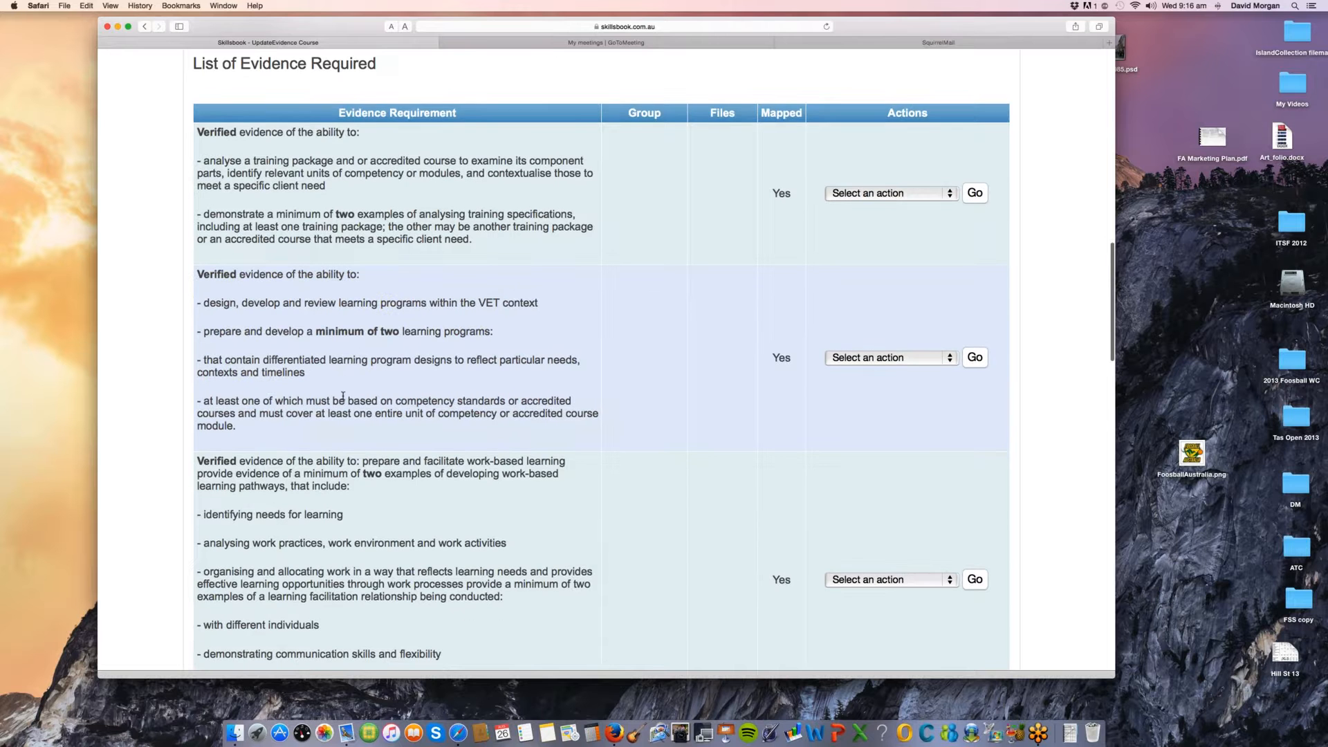
{"action": "scroll", "coordinate": [343, 396], "scroll_direction": "down", "scroll_amount": 3}
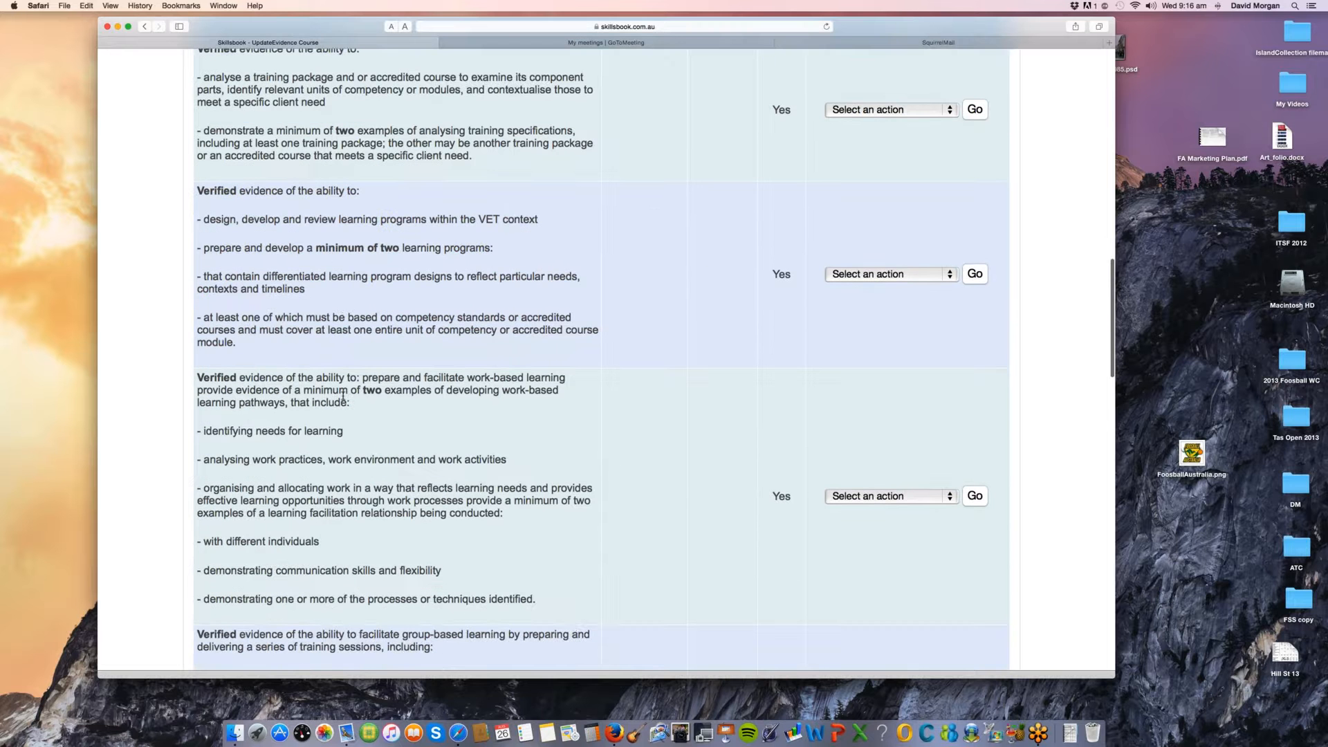
{"action": "scroll", "coordinate": [343, 397], "scroll_direction": "down", "scroll_amount": 7}
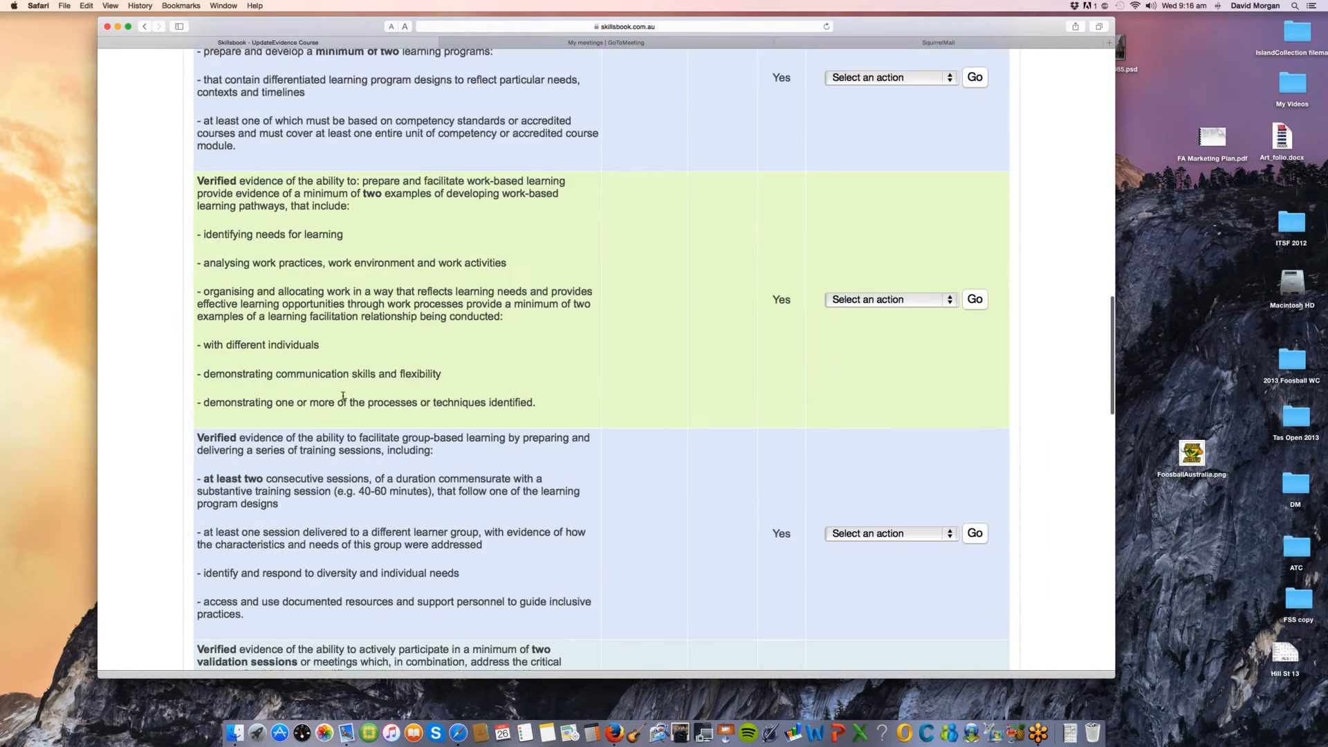
{"action": "scroll", "coordinate": [343, 397], "scroll_direction": "down", "scroll_amount": 20}
{"action": "scroll", "coordinate": [343, 396], "scroll_direction": "down", "scroll_amount": 5}
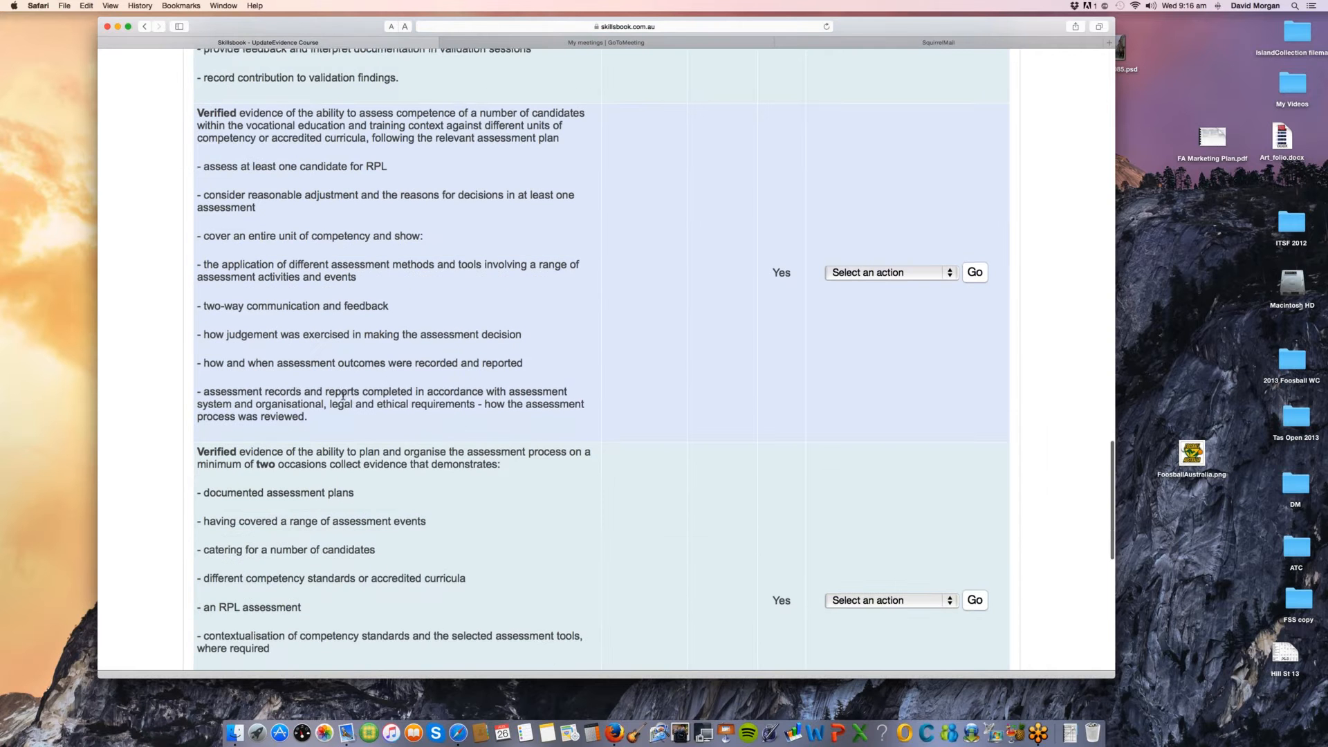
{"action": "scroll", "coordinate": [343, 397], "scroll_direction": "down", "scroll_amount": 10}
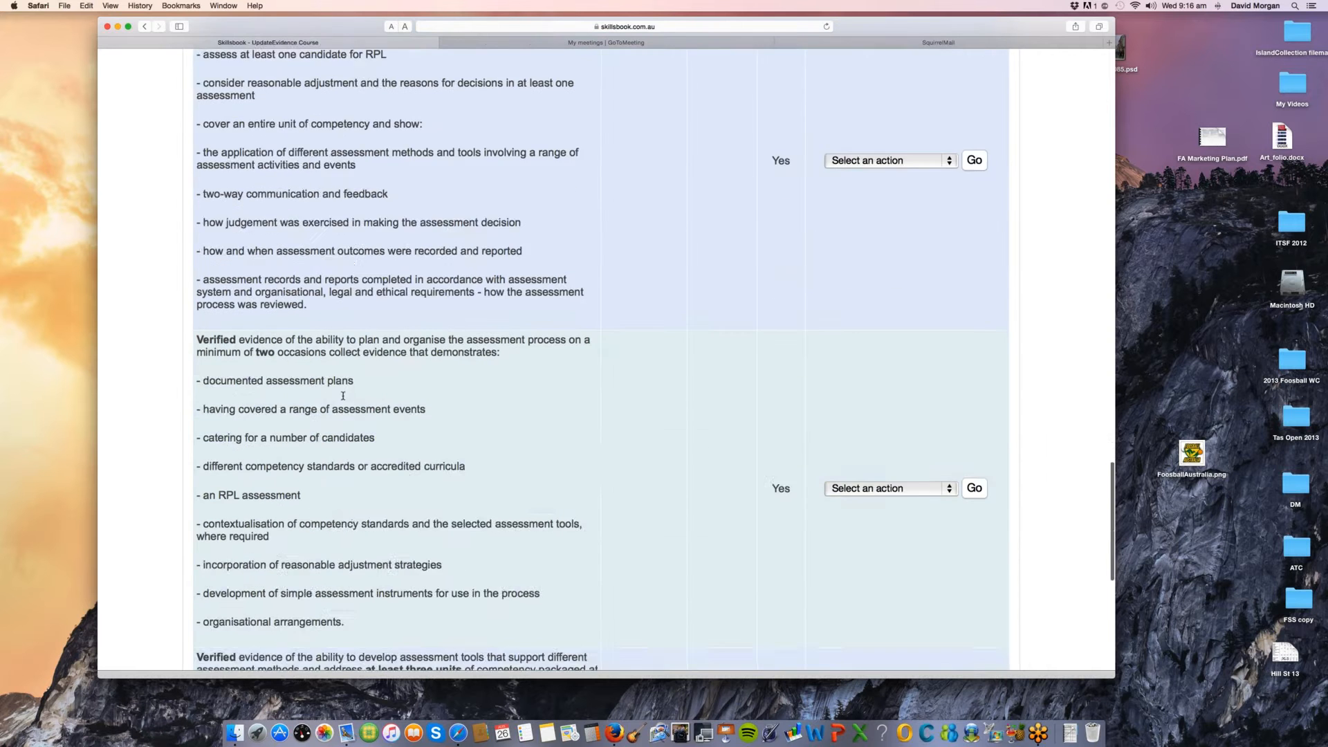
{"action": "scroll", "coordinate": [343, 398], "scroll_direction": "down", "scroll_amount": 9}
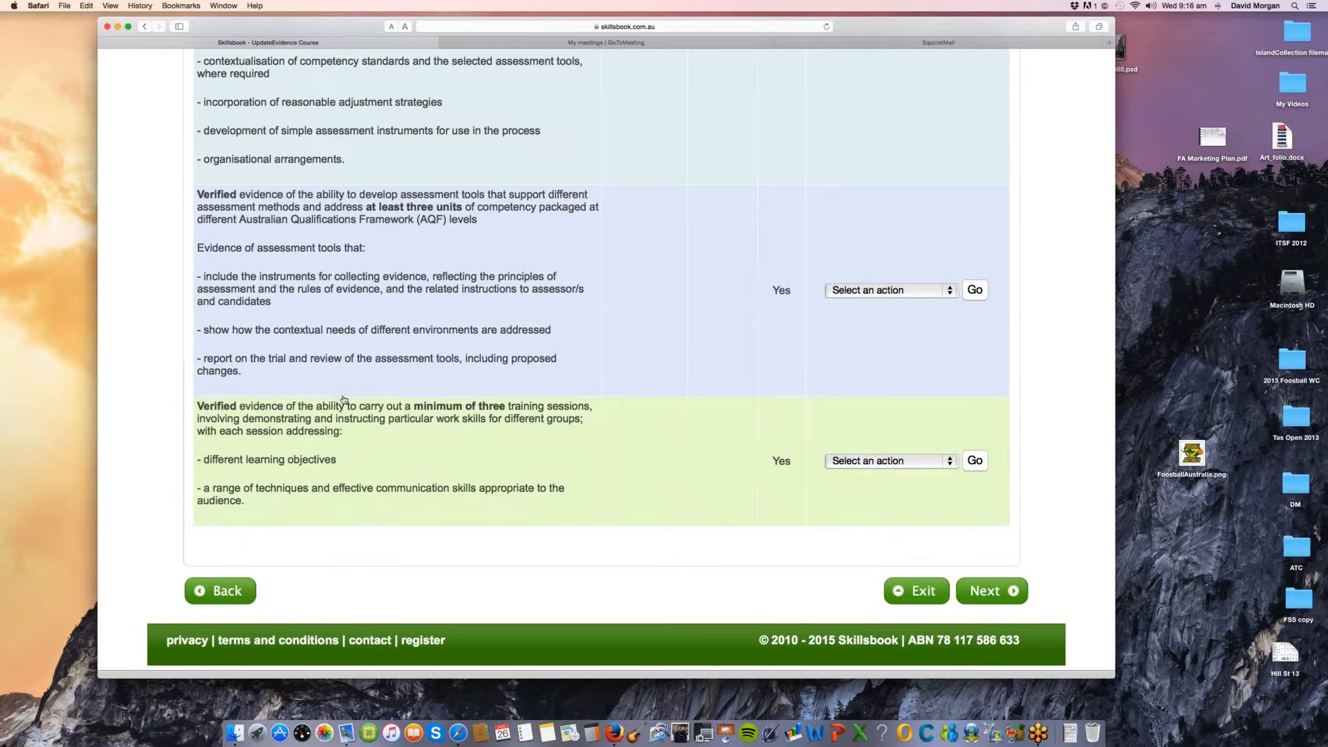
{"action": "left_click", "coordinate": [991, 591]}
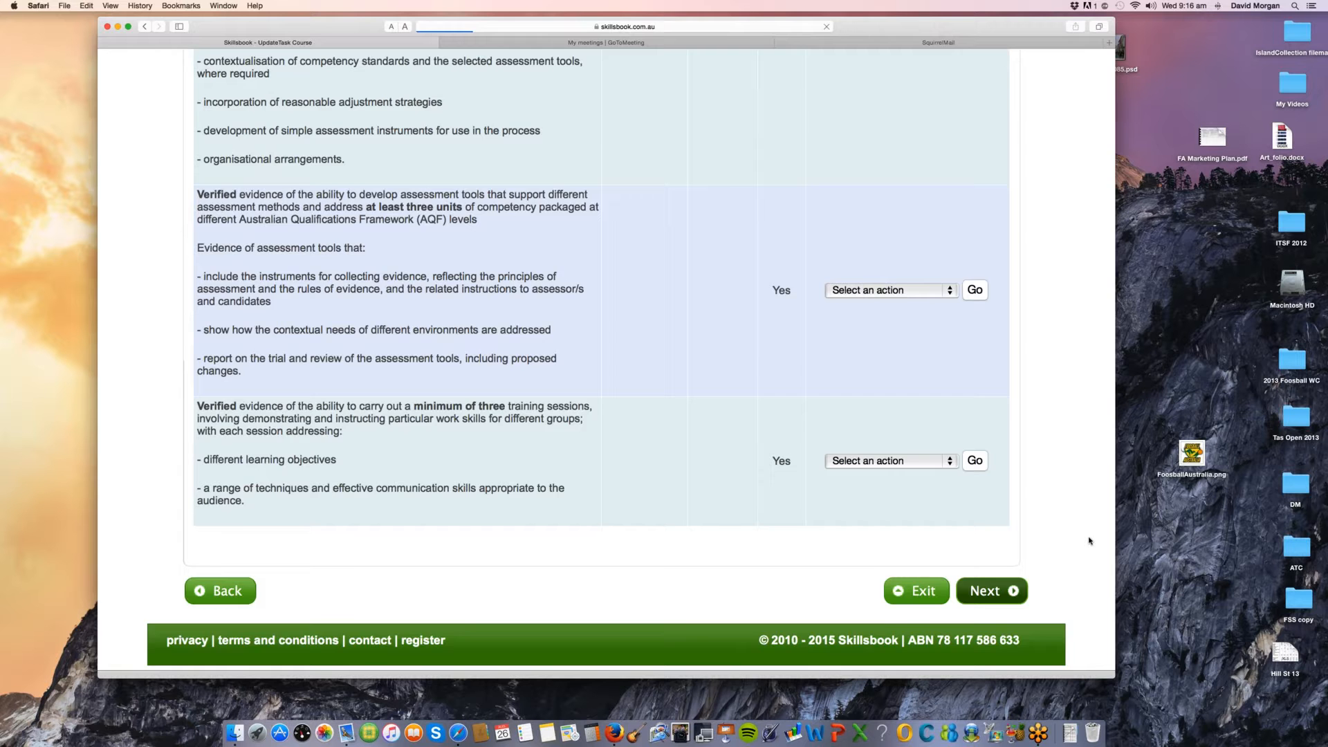
Step: Examine the Create Task page, including the task creation options, the task requirement fields and the start of the List of Tasks Required
{"action": "scroll", "coordinate": [1089, 541], "scroll_direction": "down", "scroll_amount": 2}
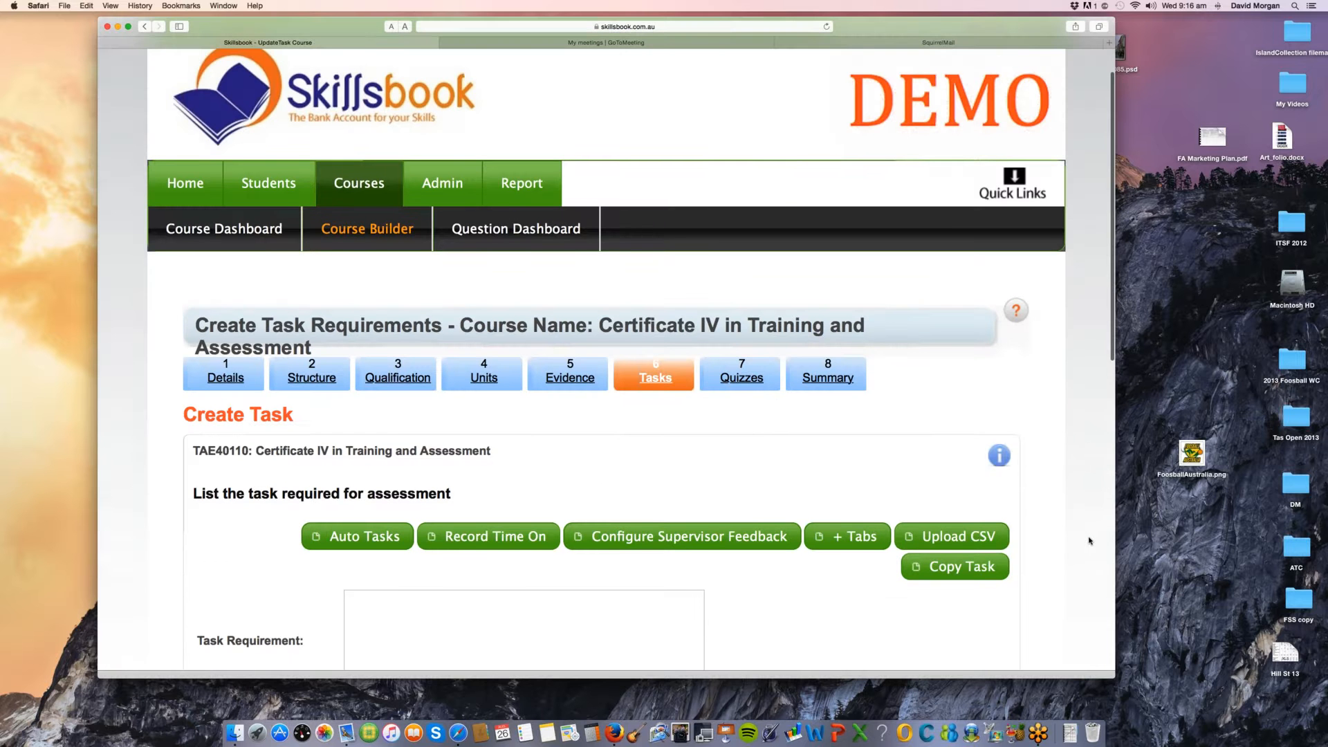
{"action": "scroll", "coordinate": [1090, 541], "scroll_direction": "down", "scroll_amount": 2}
{"action": "scroll", "coordinate": [1090, 541], "scroll_direction": "down", "scroll_amount": 1}
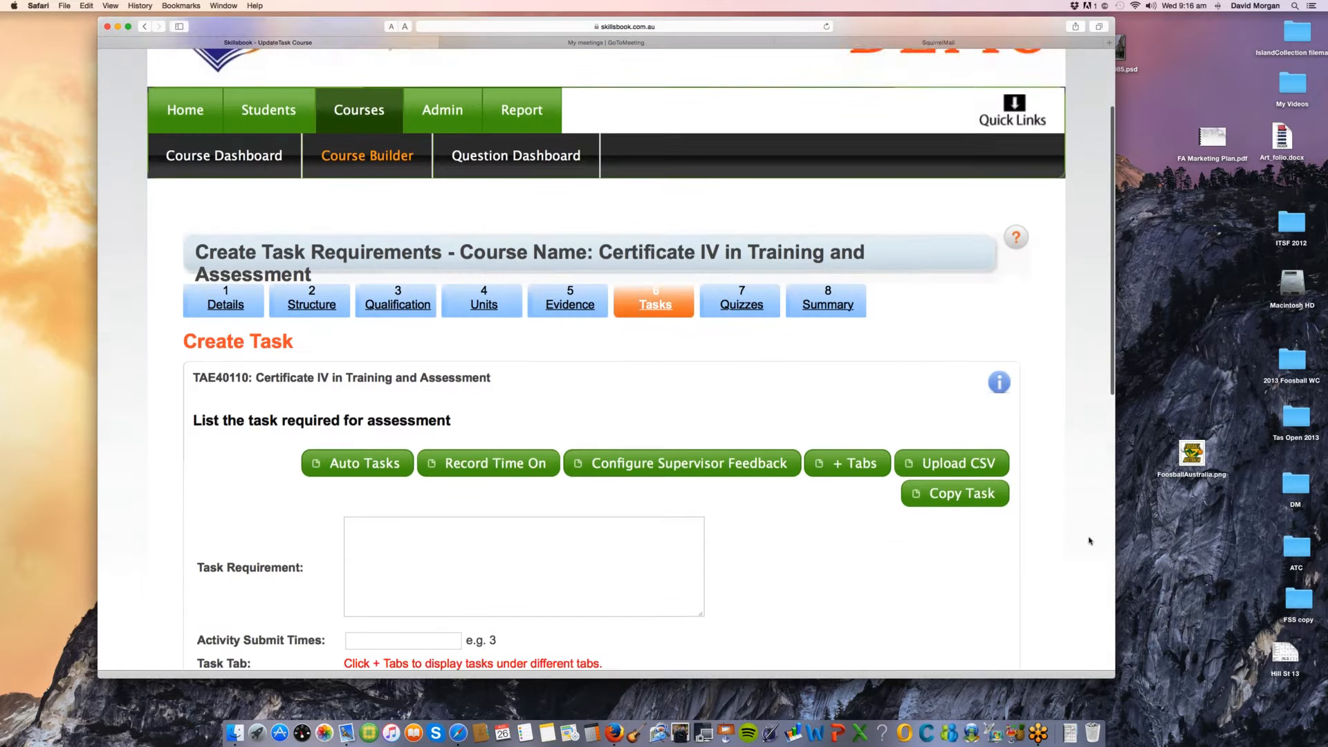
{"action": "scroll", "coordinate": [1089, 541], "scroll_direction": "down", "scroll_amount": 1}
{"action": "scroll", "coordinate": [1090, 541], "scroll_direction": "down", "scroll_amount": 4}
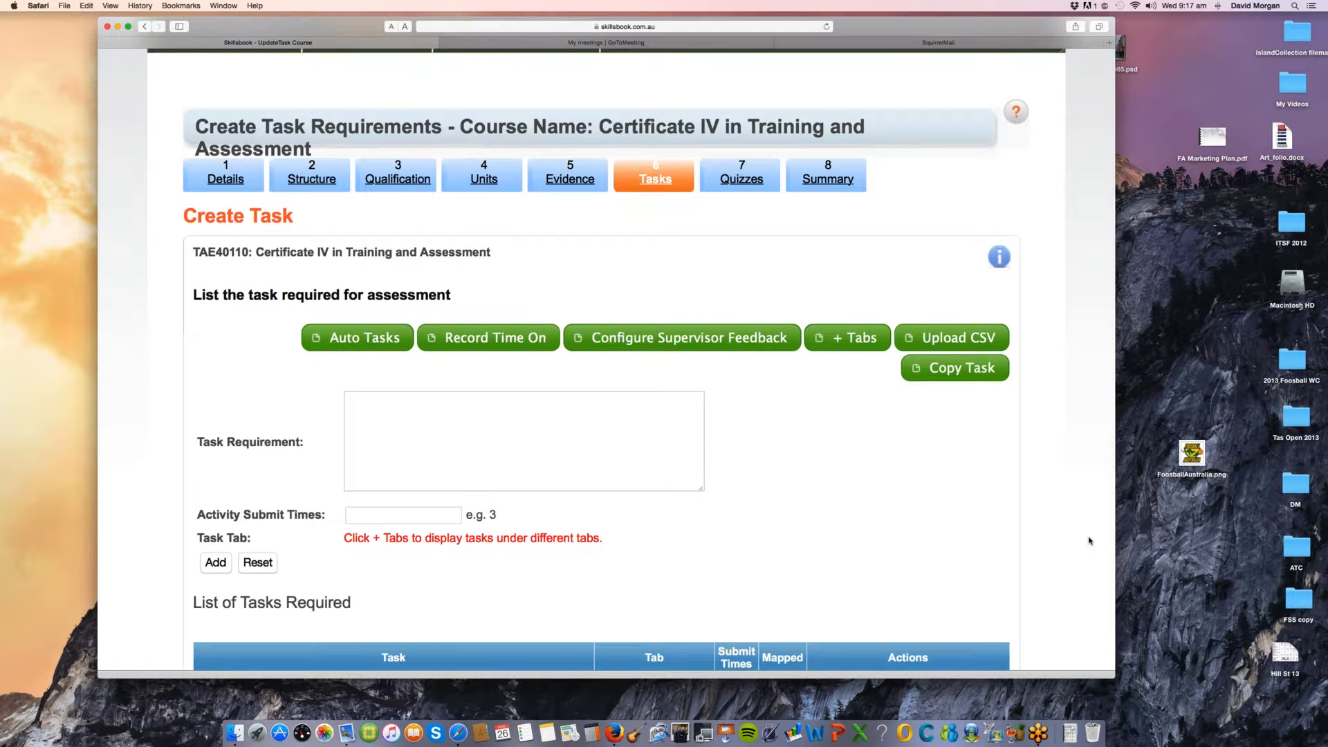
{"action": "scroll", "coordinate": [1089, 541], "scroll_direction": "up", "scroll_amount": 2}
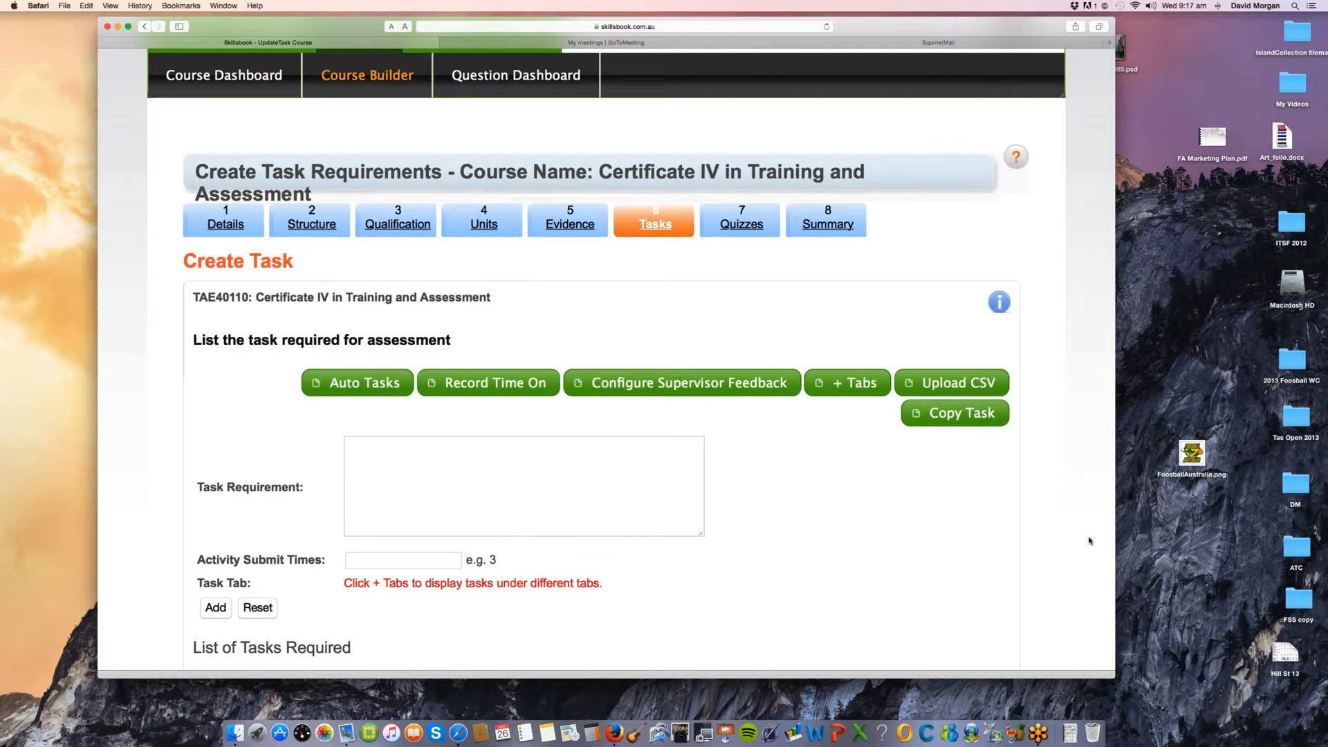
{"action": "scroll", "coordinate": [1089, 541], "scroll_direction": "down", "scroll_amount": 1}
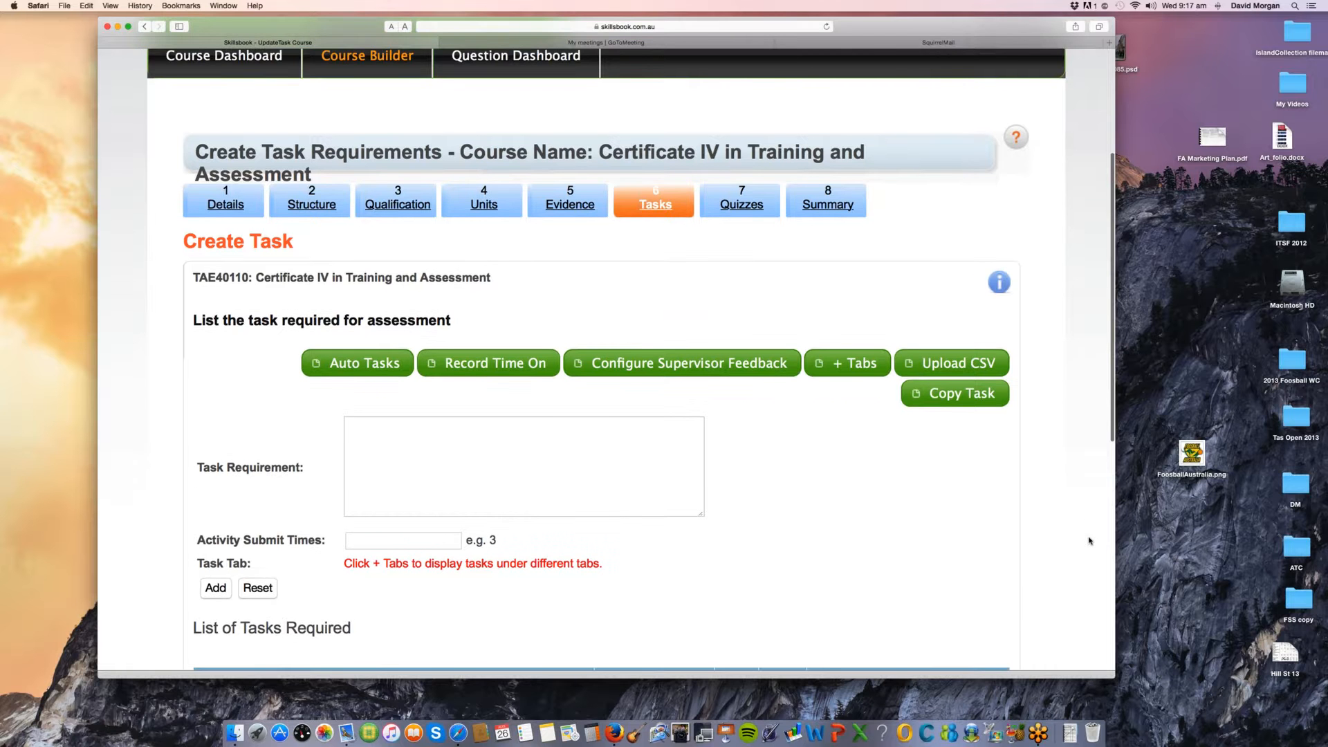
{"action": "scroll", "coordinate": [1089, 541], "scroll_direction": "down", "scroll_amount": 2}
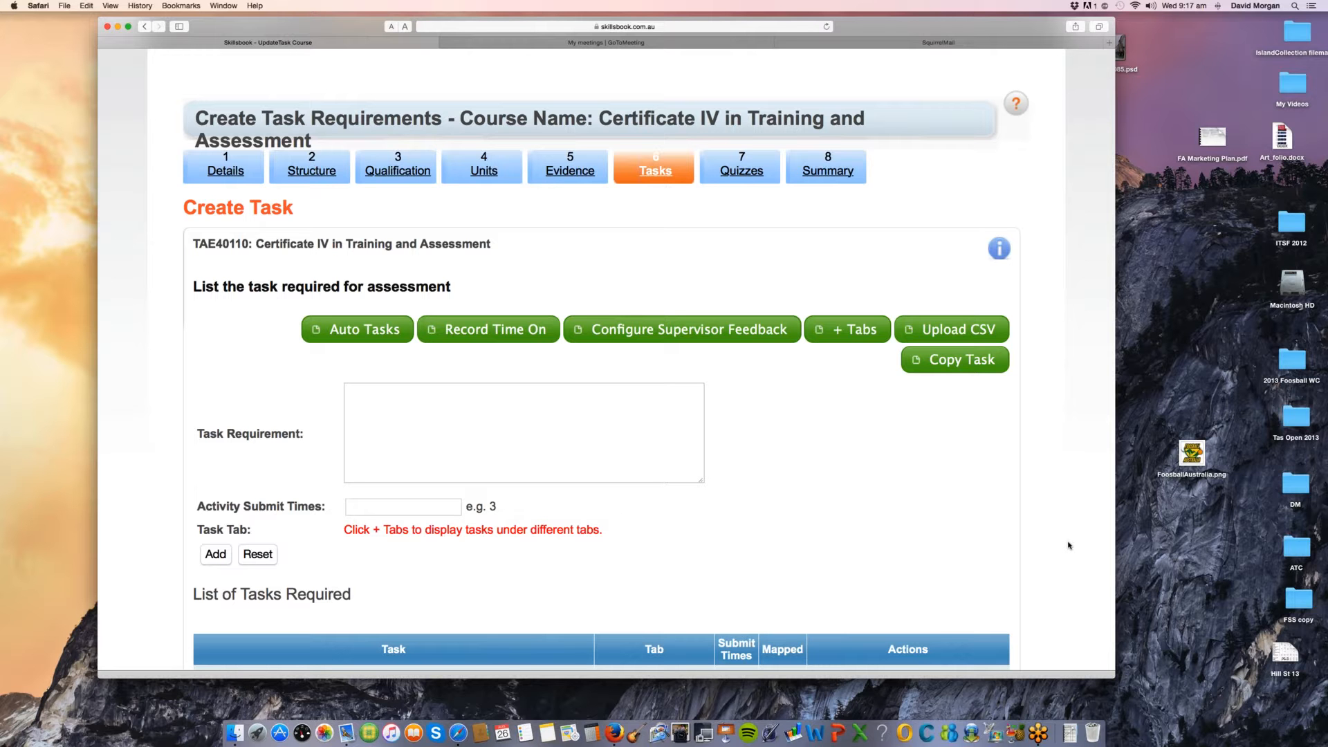
{"action": "scroll", "coordinate": [1069, 546], "scroll_direction": "down", "scroll_amount": 2}
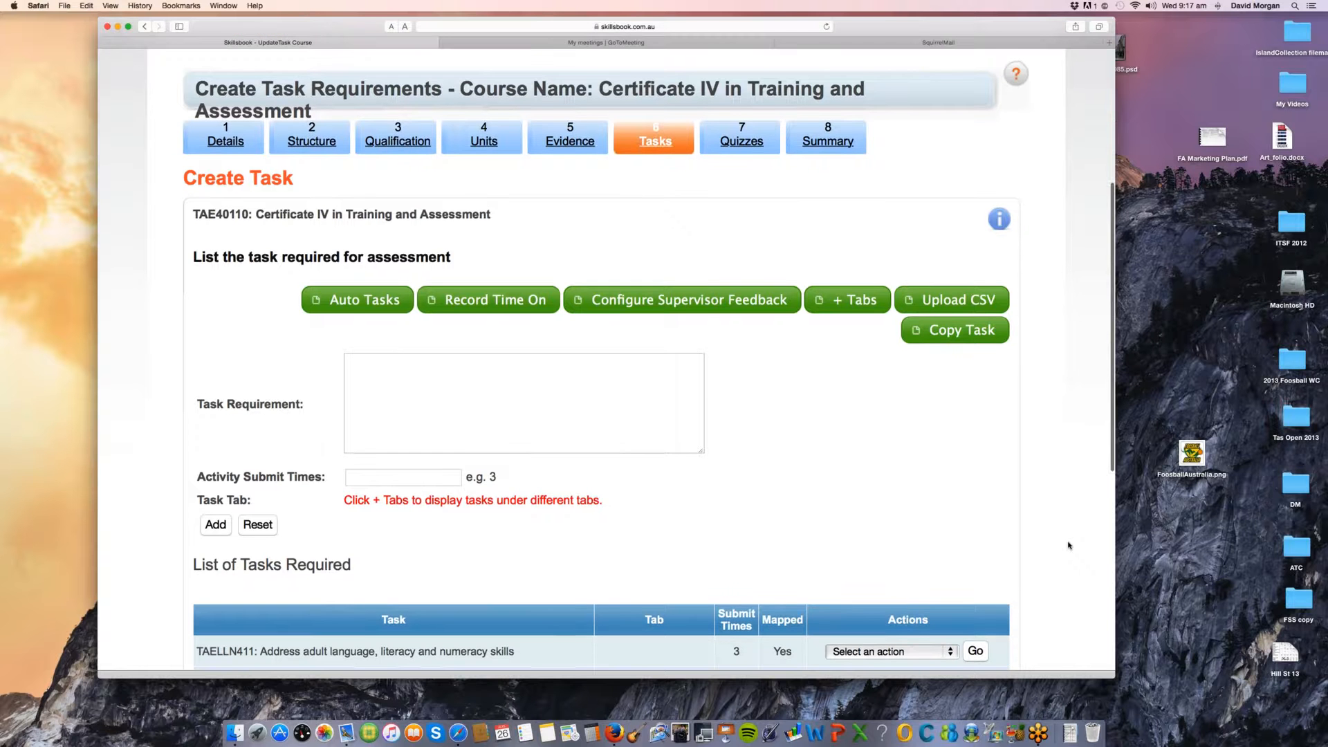
{"action": "scroll", "coordinate": [1069, 546], "scroll_direction": "down", "scroll_amount": 1}
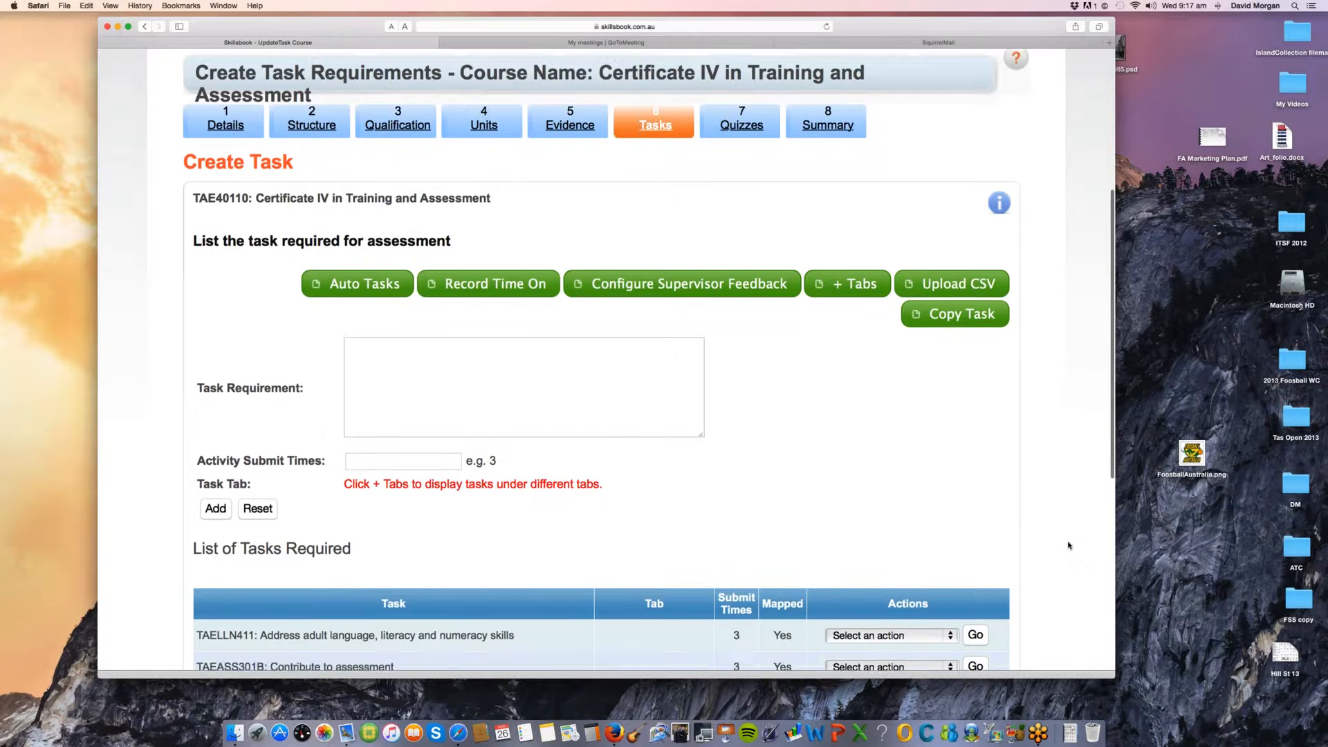
{"action": "scroll", "coordinate": [1069, 545], "scroll_direction": "up", "scroll_amount": 1}
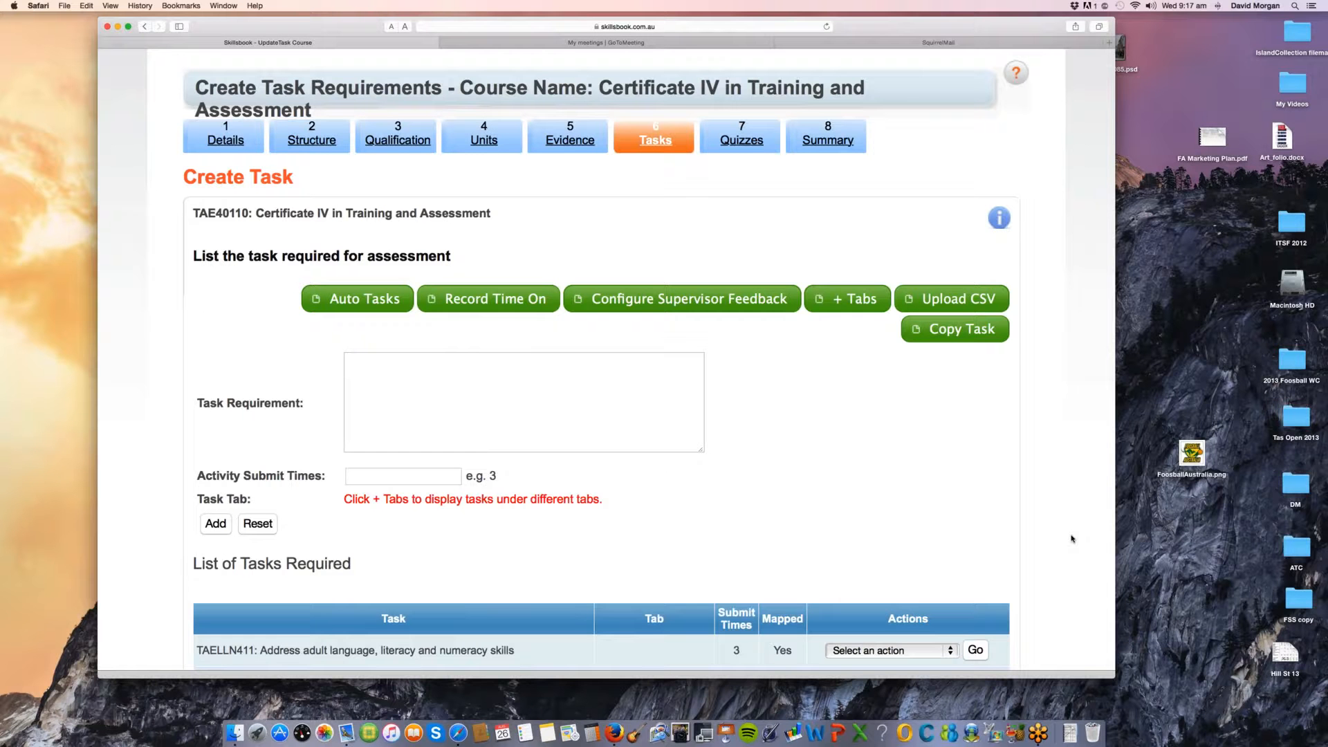
{"action": "scroll", "coordinate": [1071, 539], "scroll_direction": "down", "scroll_amount": 1}
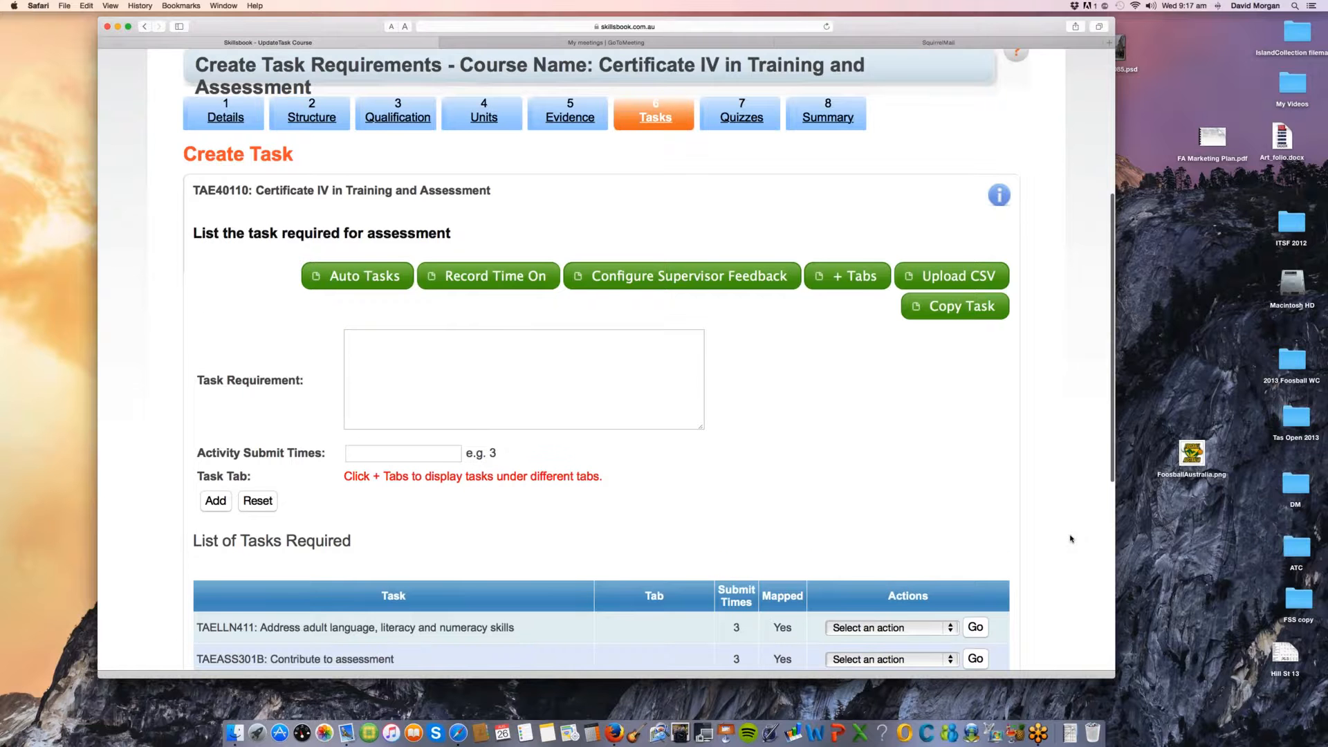
Step: Examine copying unit data to a task by expanding TAEASS402B and element 05, ticking performance criterion 05.02, and closing without saving
{"action": "scroll", "coordinate": [1071, 539], "scroll_direction": "down", "scroll_amount": 1}
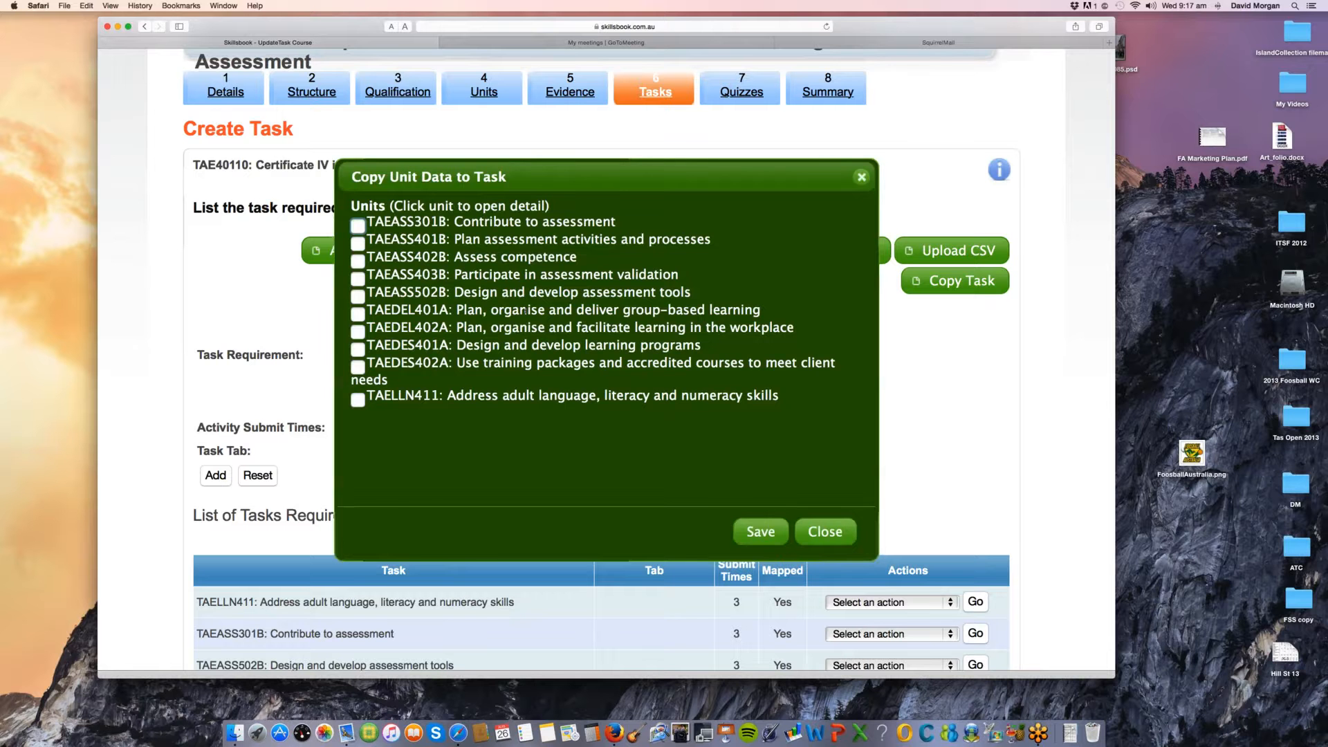
{"action": "left_click", "coordinate": [530, 257]}
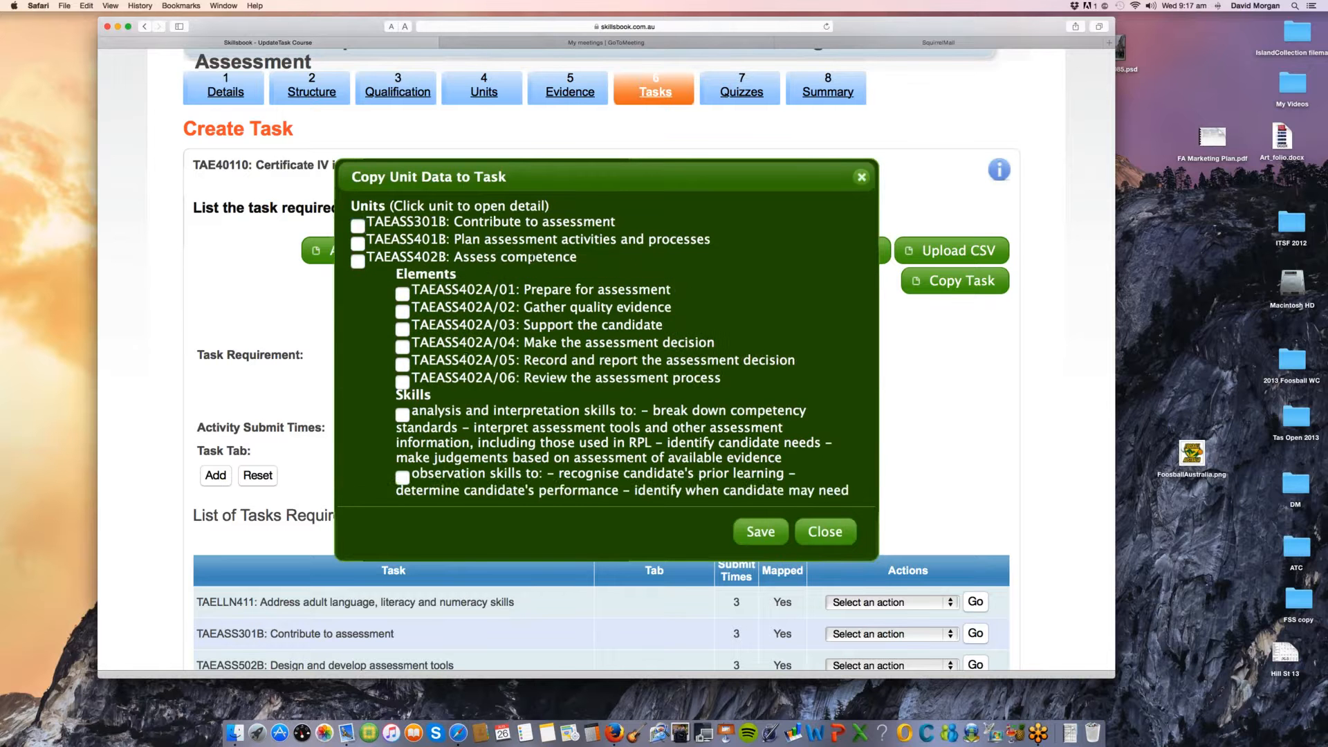
{"action": "left_click", "coordinate": [562, 362]}
{"action": "scroll", "coordinate": [563, 362], "scroll_direction": "down", "scroll_amount": 3}
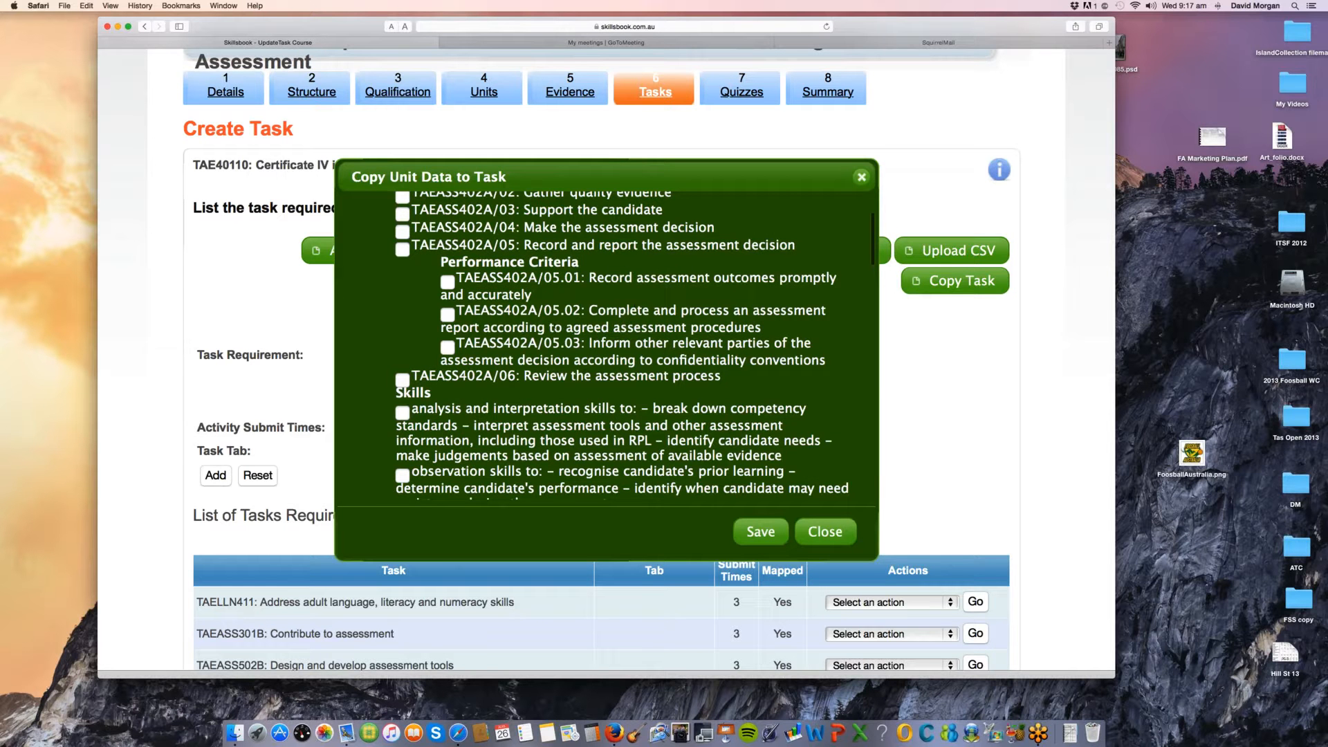
{"action": "left_click", "coordinate": [448, 315]}
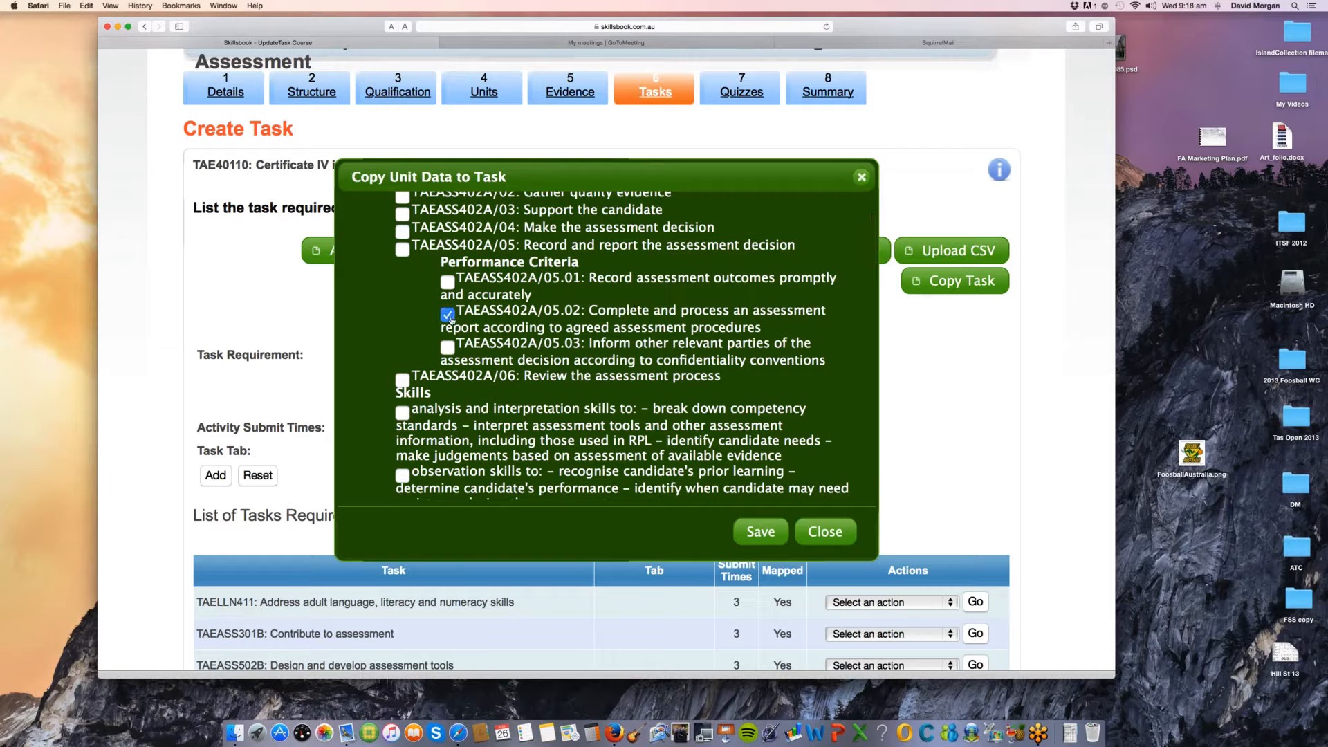
{"action": "left_click", "coordinate": [816, 536]}
Step: Review the configured checklist of the TAELLN411 task, highlighting all of its responses, and close it
{"action": "scroll", "coordinate": [966, 519], "scroll_direction": "down", "scroll_amount": 1}
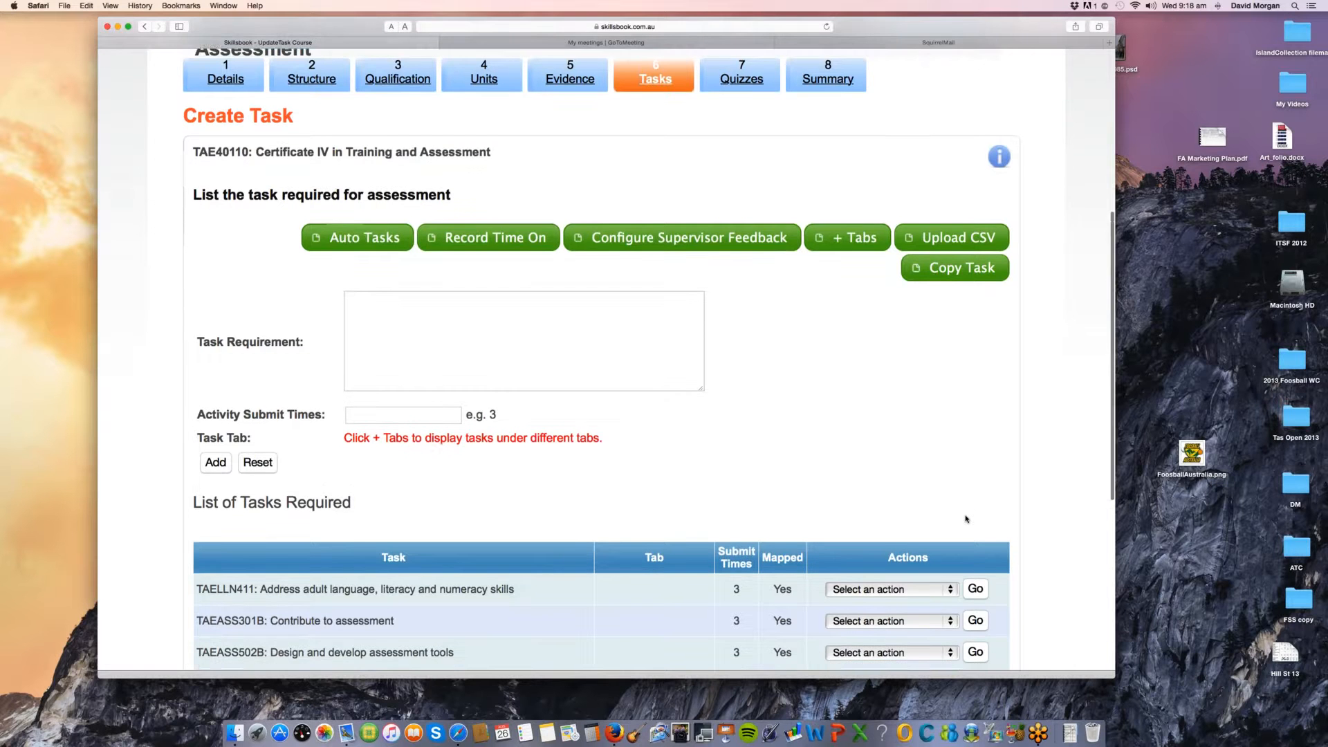
{"action": "scroll", "coordinate": [967, 518], "scroll_direction": "down", "scroll_amount": 1}
{"action": "scroll", "coordinate": [966, 519], "scroll_direction": "down", "scroll_amount": 3}
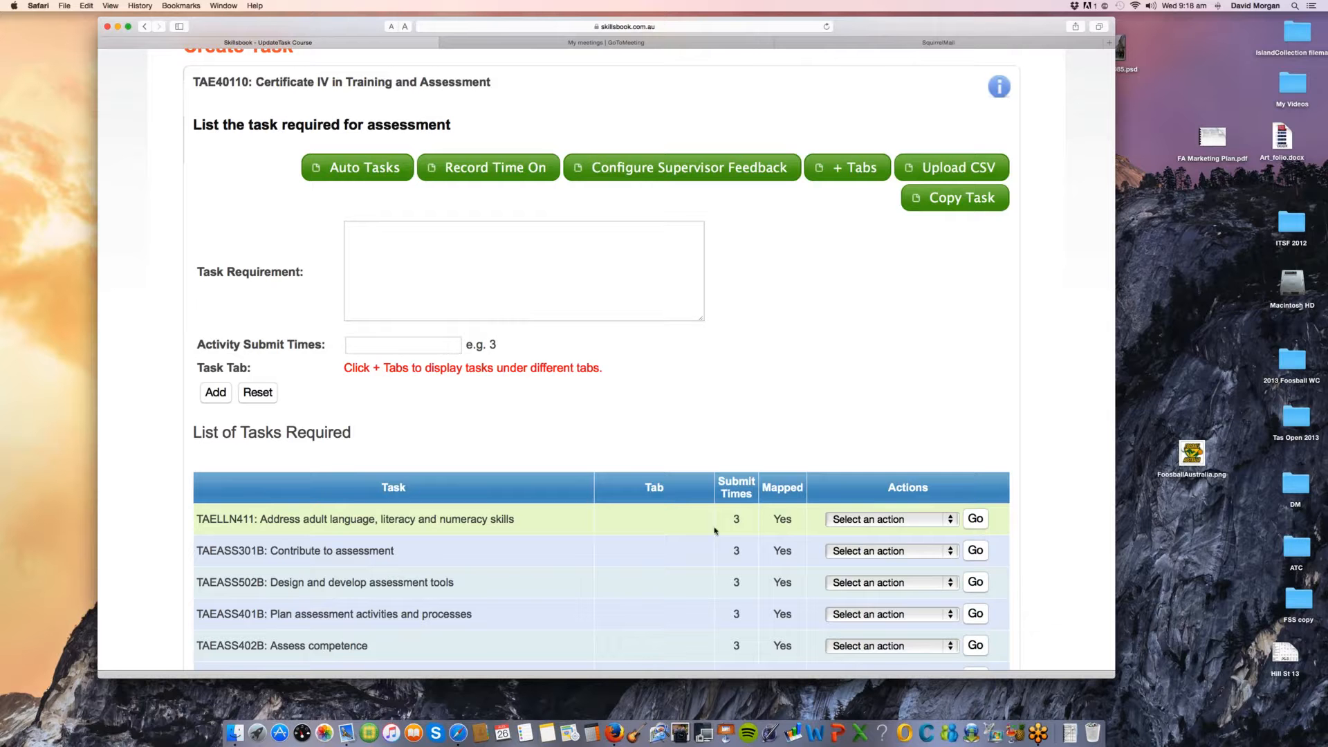
{"action": "left_click", "coordinate": [889, 519]}
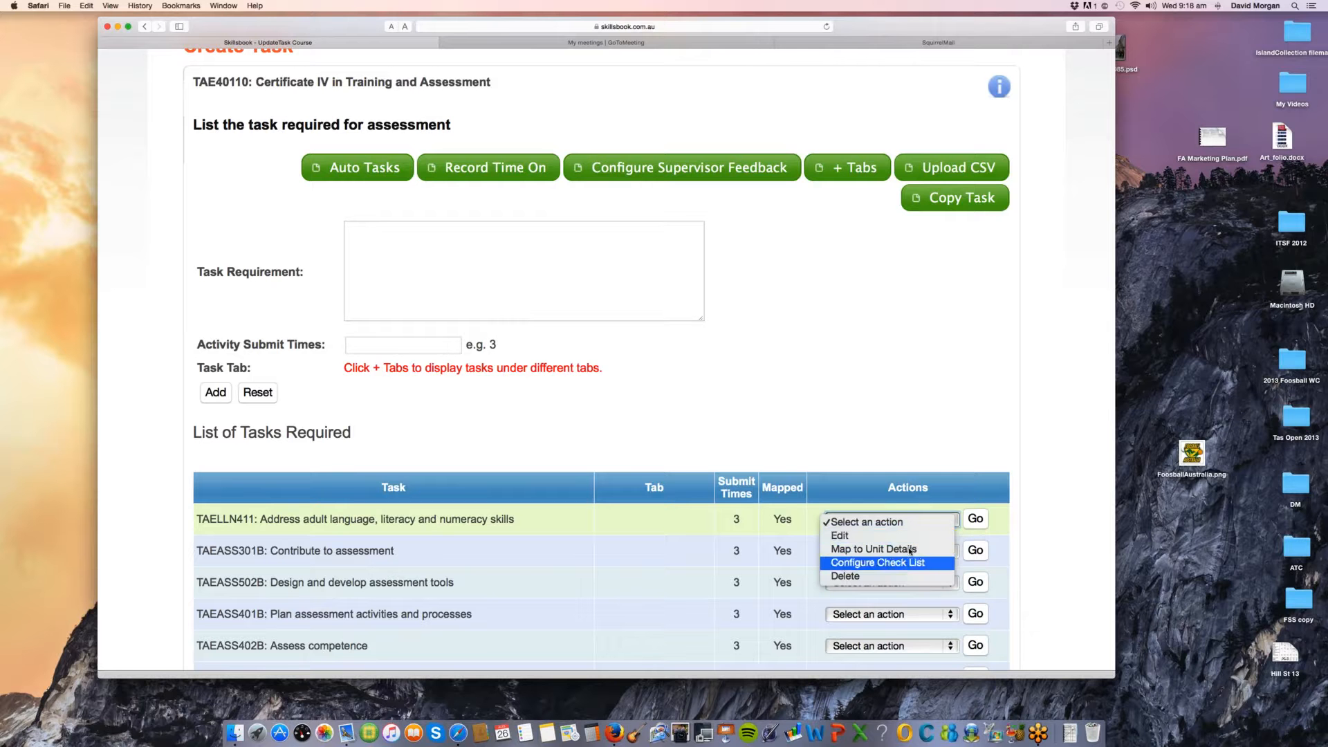
{"action": "left_click", "coordinate": [899, 562]}
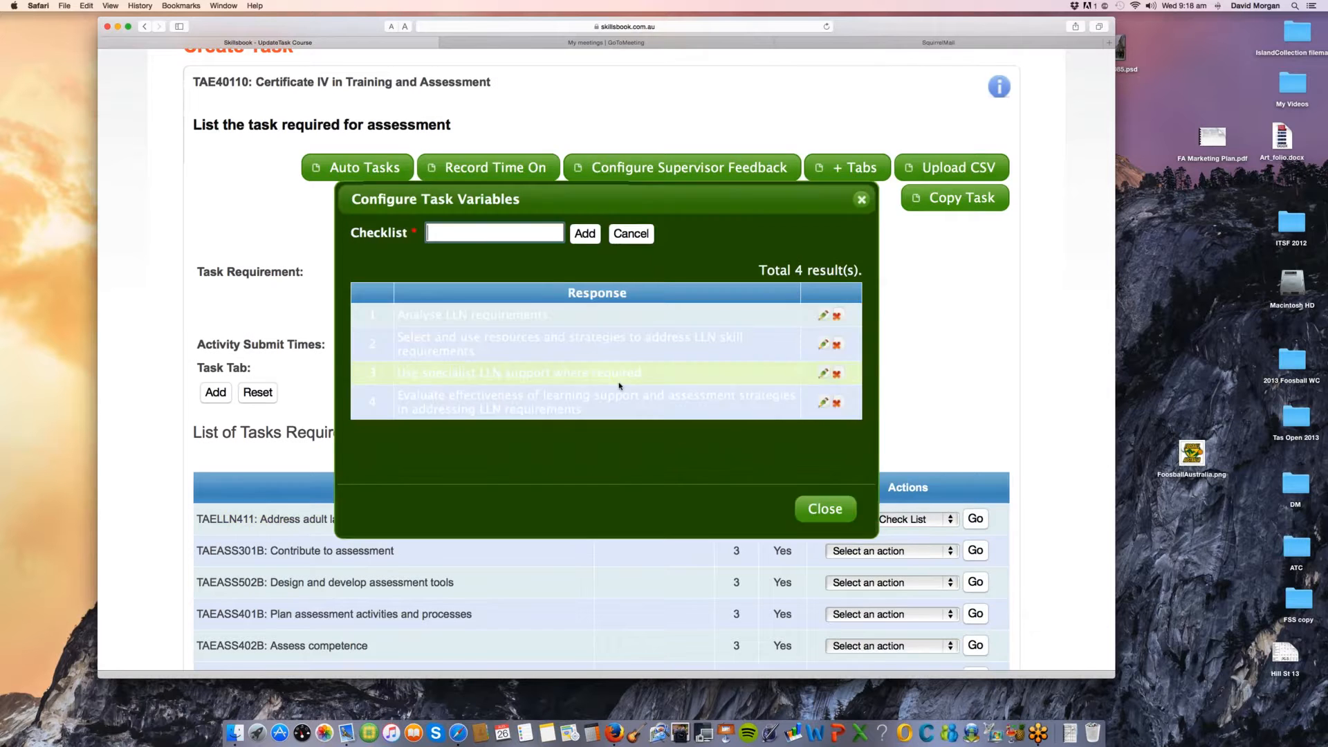
{"action": "left_click_drag", "start_coordinate": [419, 315], "coordinate": [367, 310]}
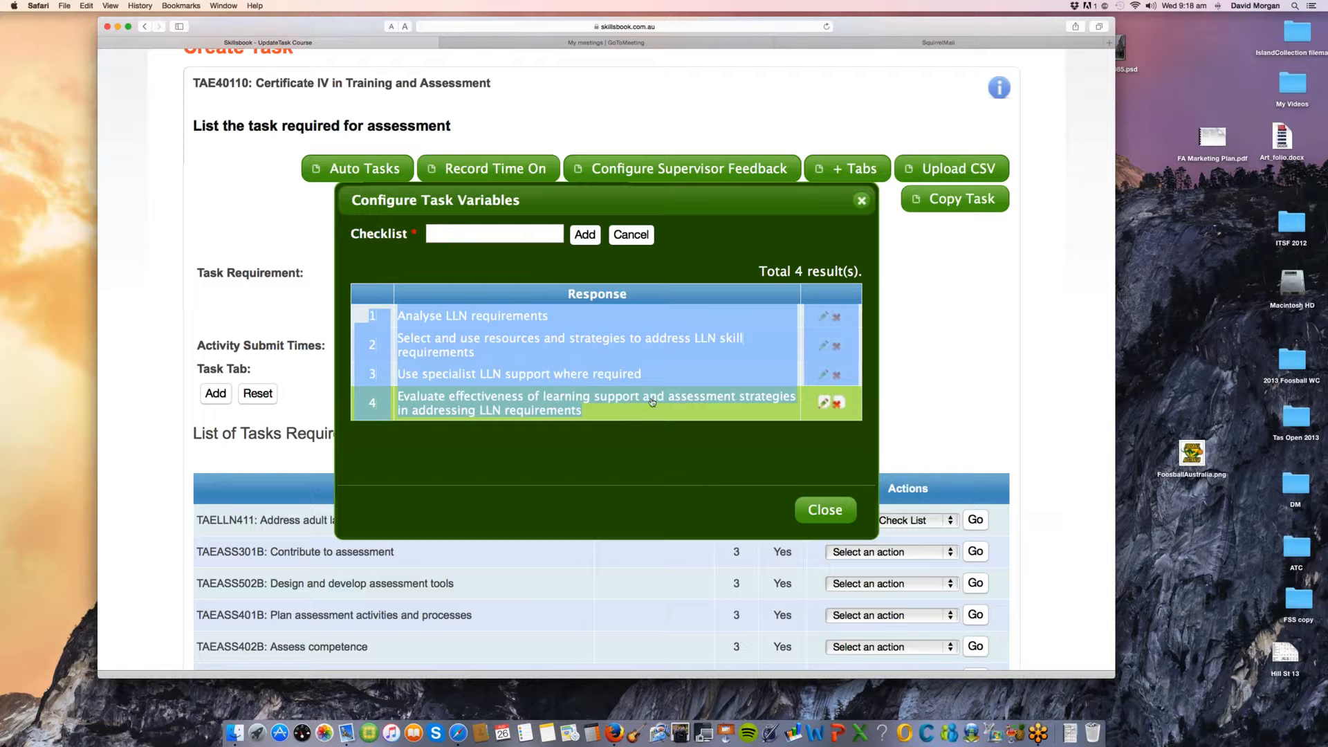
{"action": "left_click", "coordinate": [827, 519]}
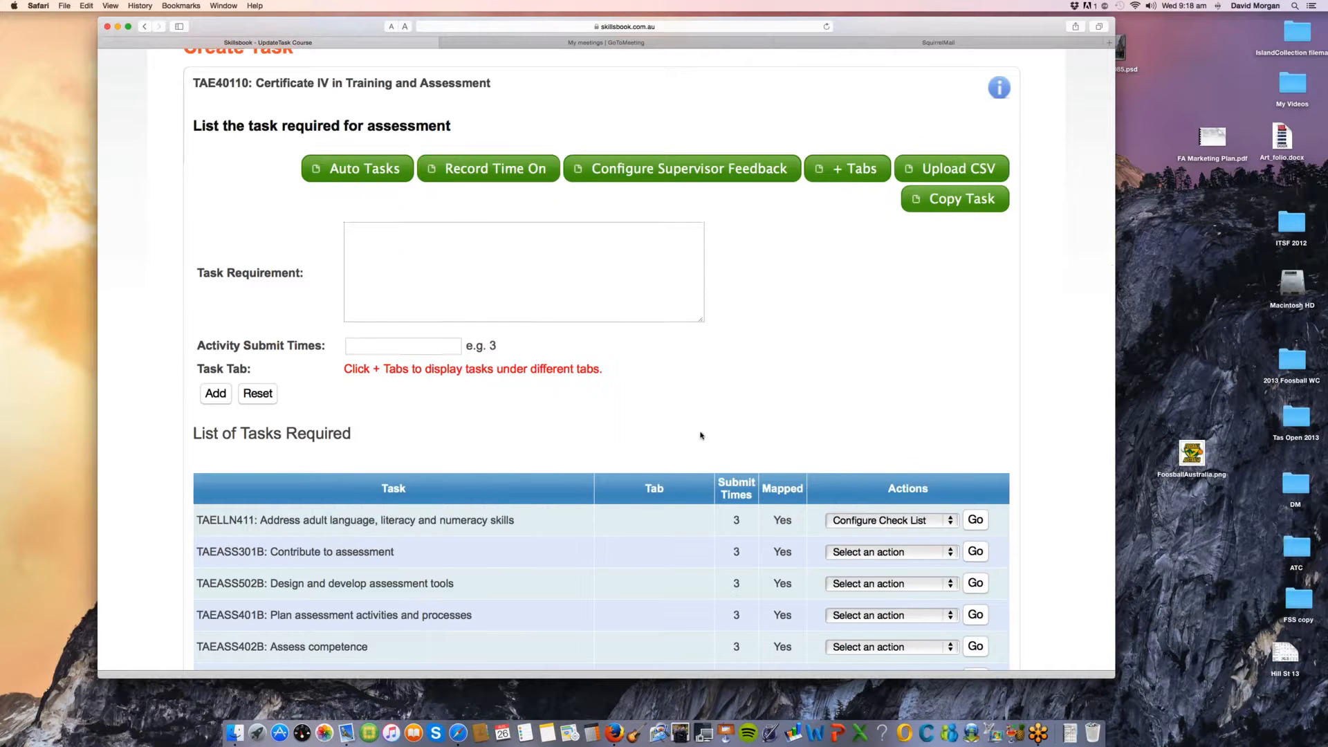
Step: Look over the List of Tasks Required and highlight the Submit Times value of the TAELLN411 task
{"action": "scroll", "coordinate": [701, 435], "scroll_direction": "down", "scroll_amount": 1}
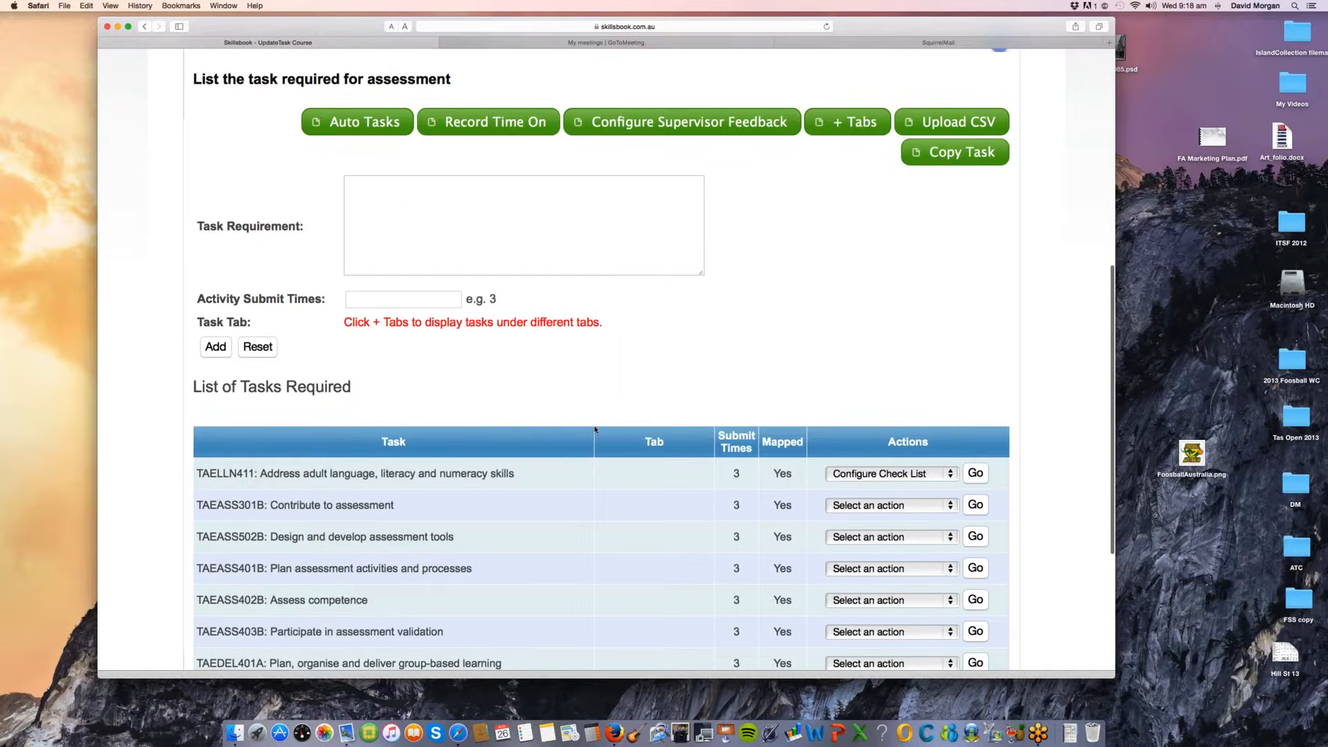
{"action": "scroll", "coordinate": [595, 429], "scroll_direction": "up", "scroll_amount": 1}
{"action": "scroll", "coordinate": [595, 429], "scroll_direction": "up", "scroll_amount": 1}
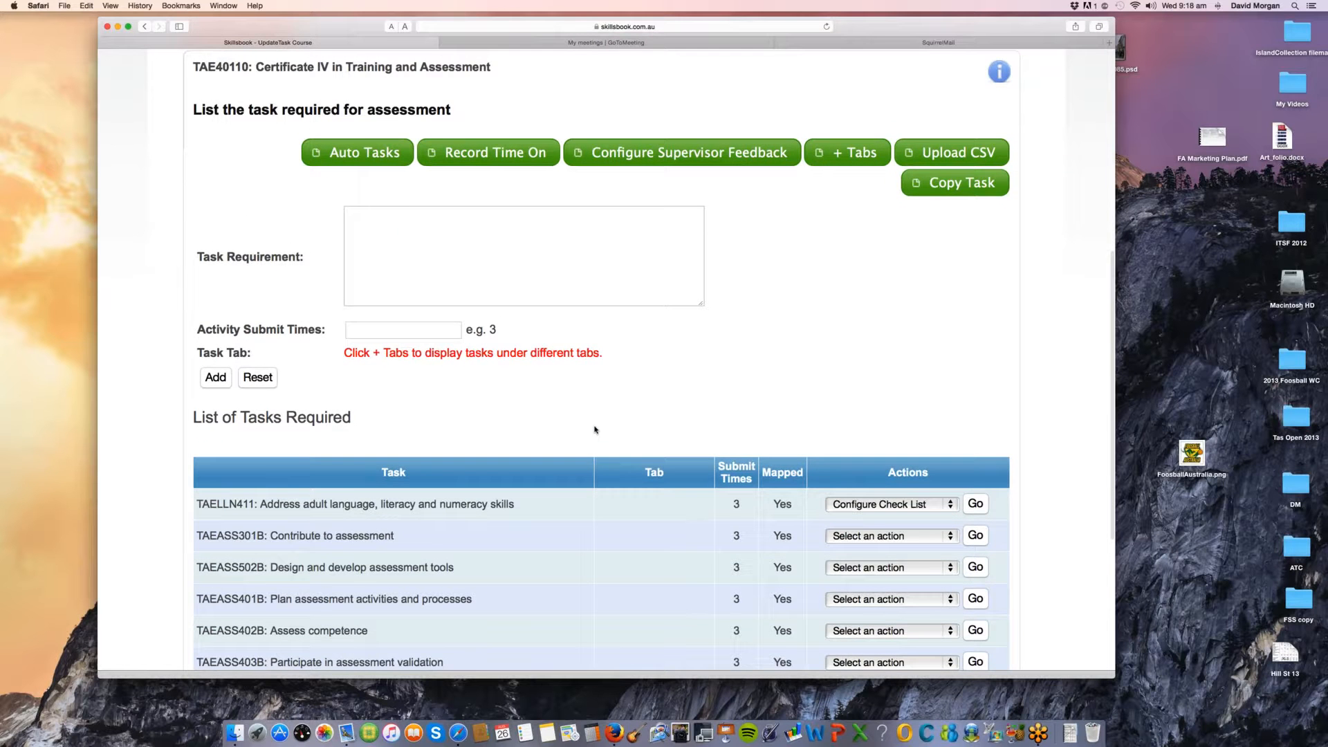
{"action": "scroll", "coordinate": [595, 429], "scroll_direction": "up", "scroll_amount": 2}
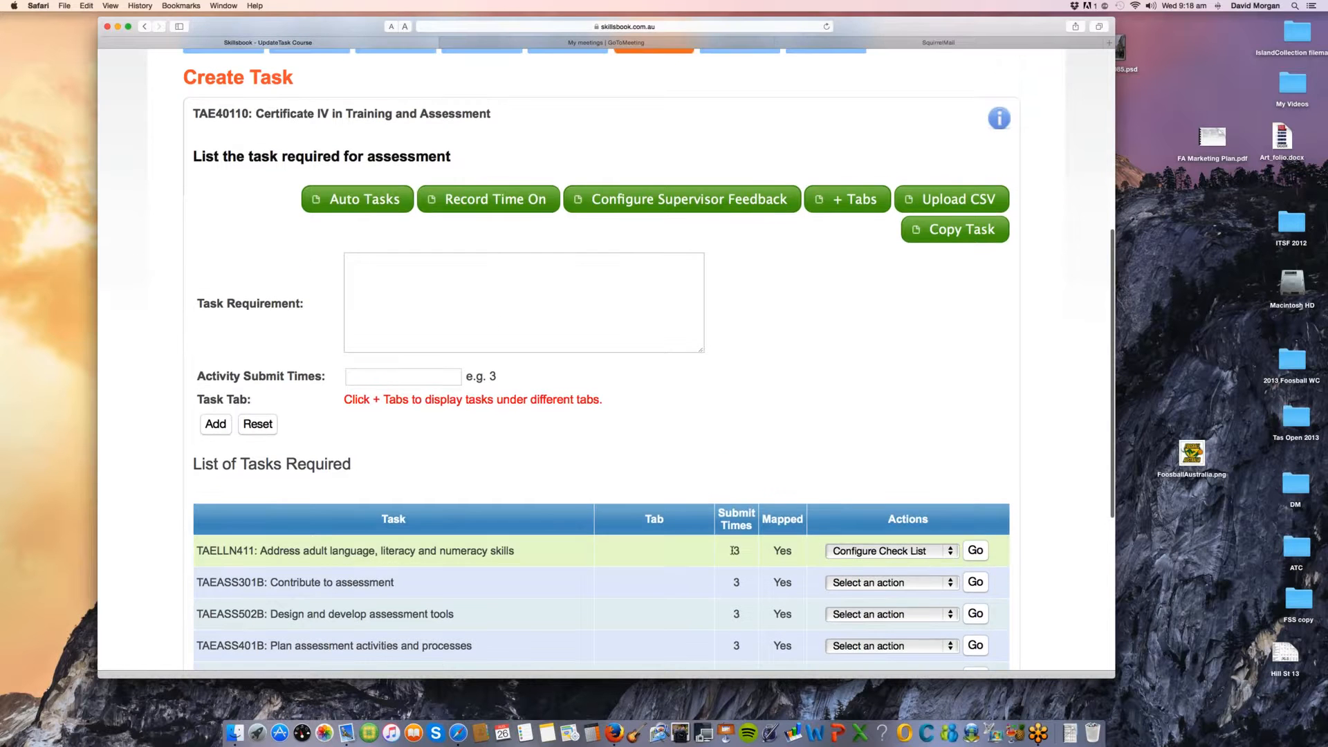
{"action": "double_click", "coordinate": [735, 551]}
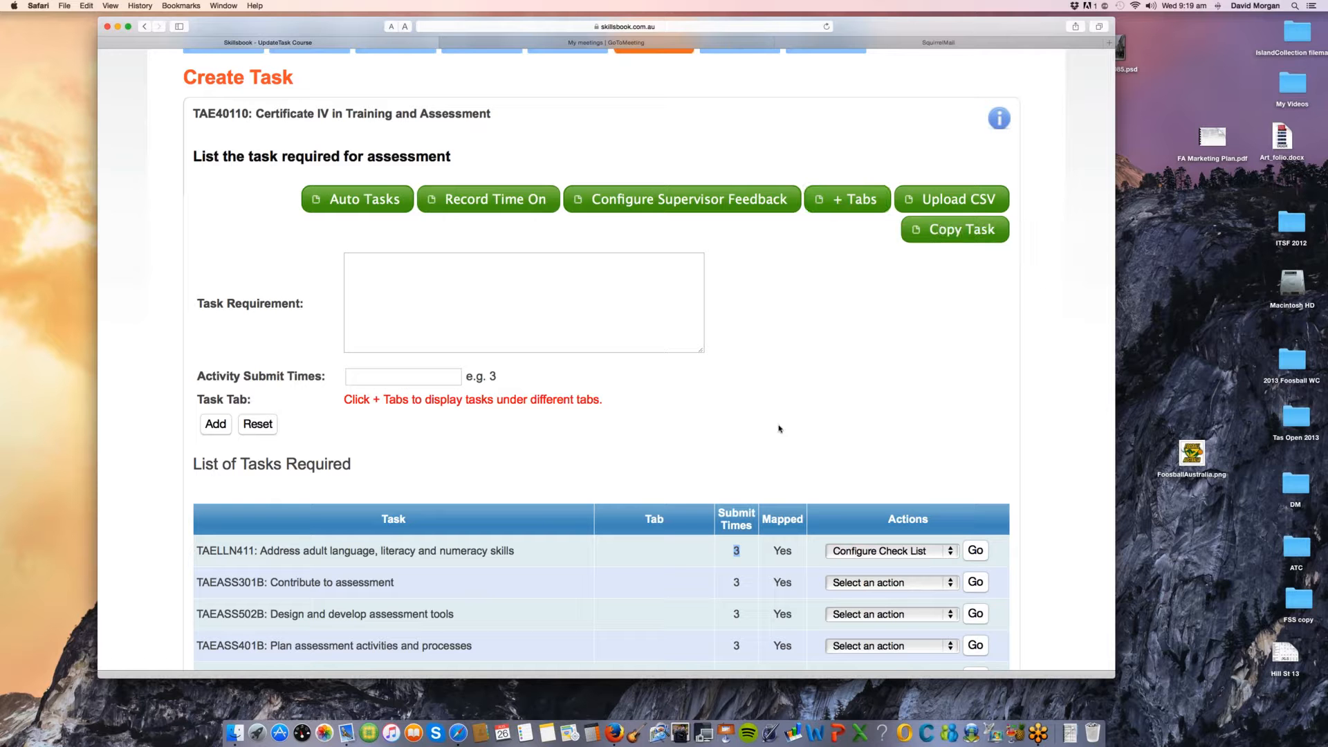
Step: Examine the supervisor feedback configuration, highlighting the Overall Performance response and checking the Response Value field, and close it
{"action": "scroll", "coordinate": [779, 429], "scroll_direction": "down", "scroll_amount": 1}
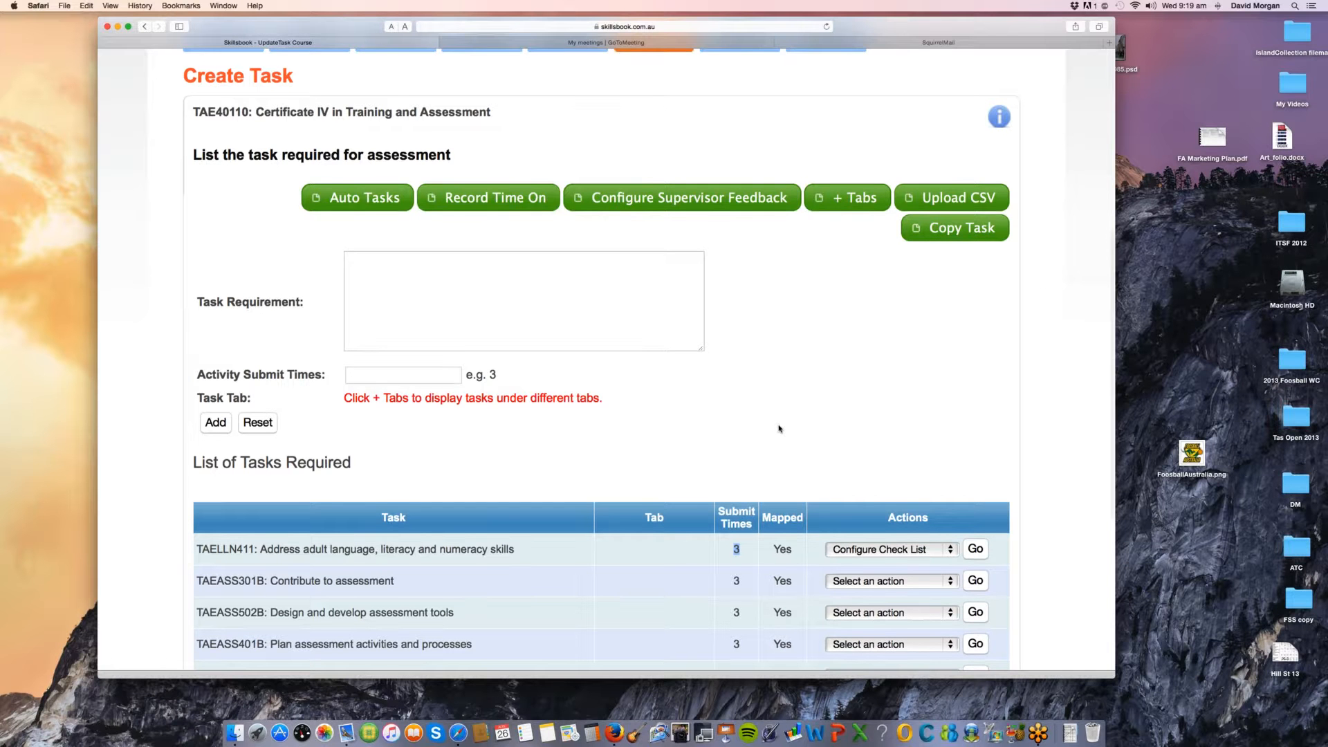
{"action": "scroll", "coordinate": [779, 428], "scroll_direction": "down", "scroll_amount": 1}
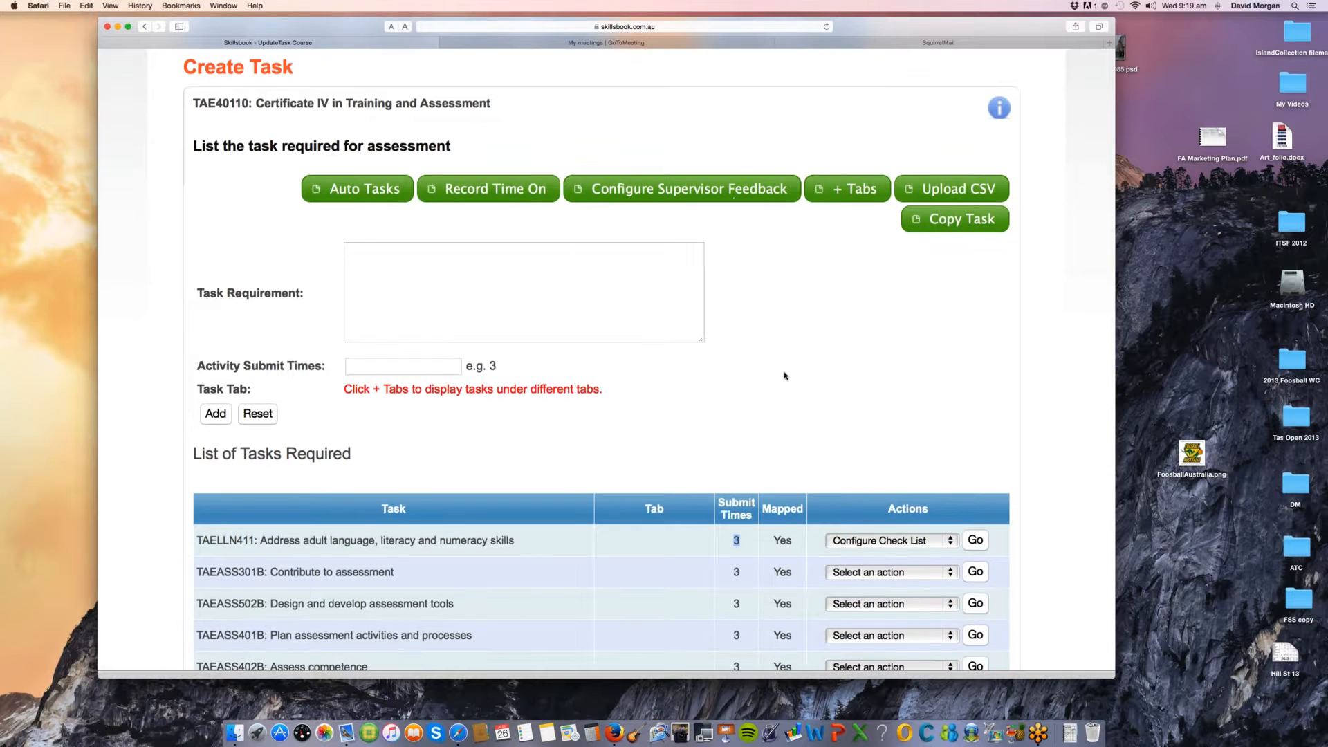
{"action": "left_click", "coordinate": [734, 201]}
{"action": "left_click_drag", "start_coordinate": [523, 314], "coordinate": [399, 318]}
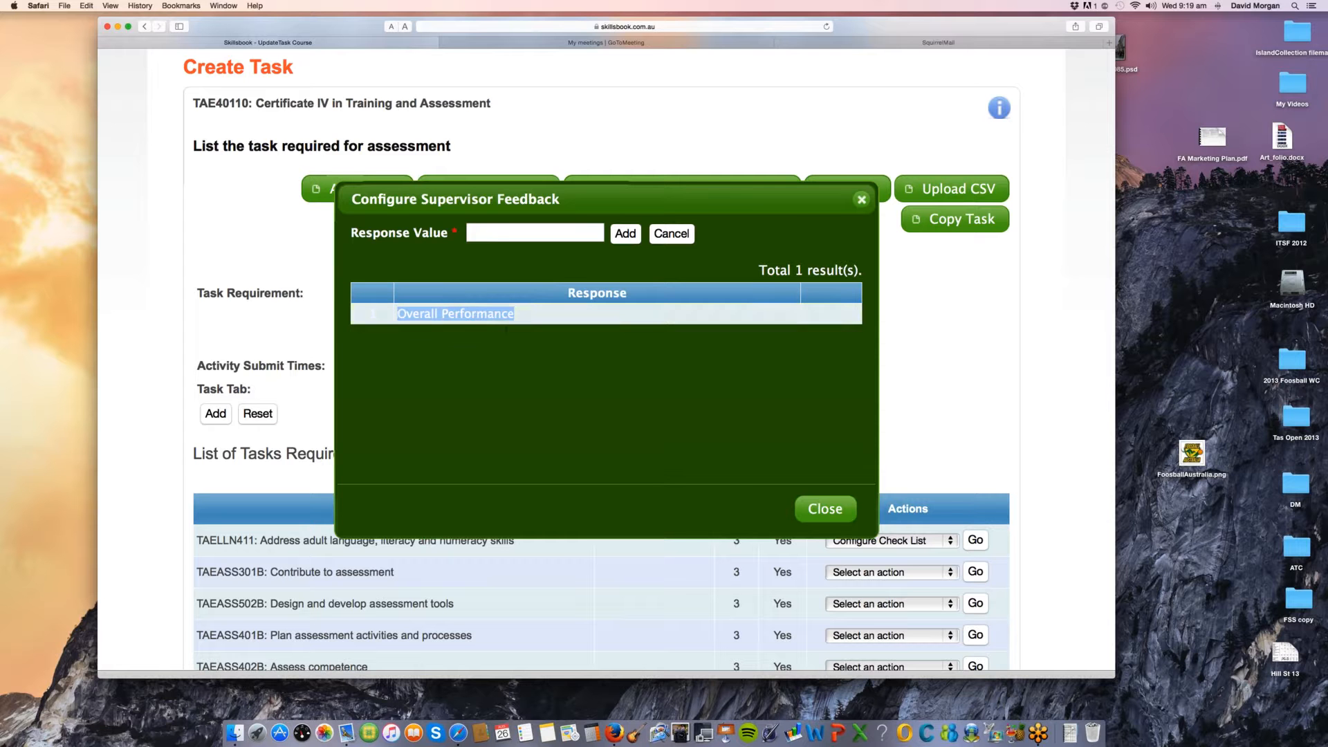
{"action": "left_click", "coordinate": [495, 233]}
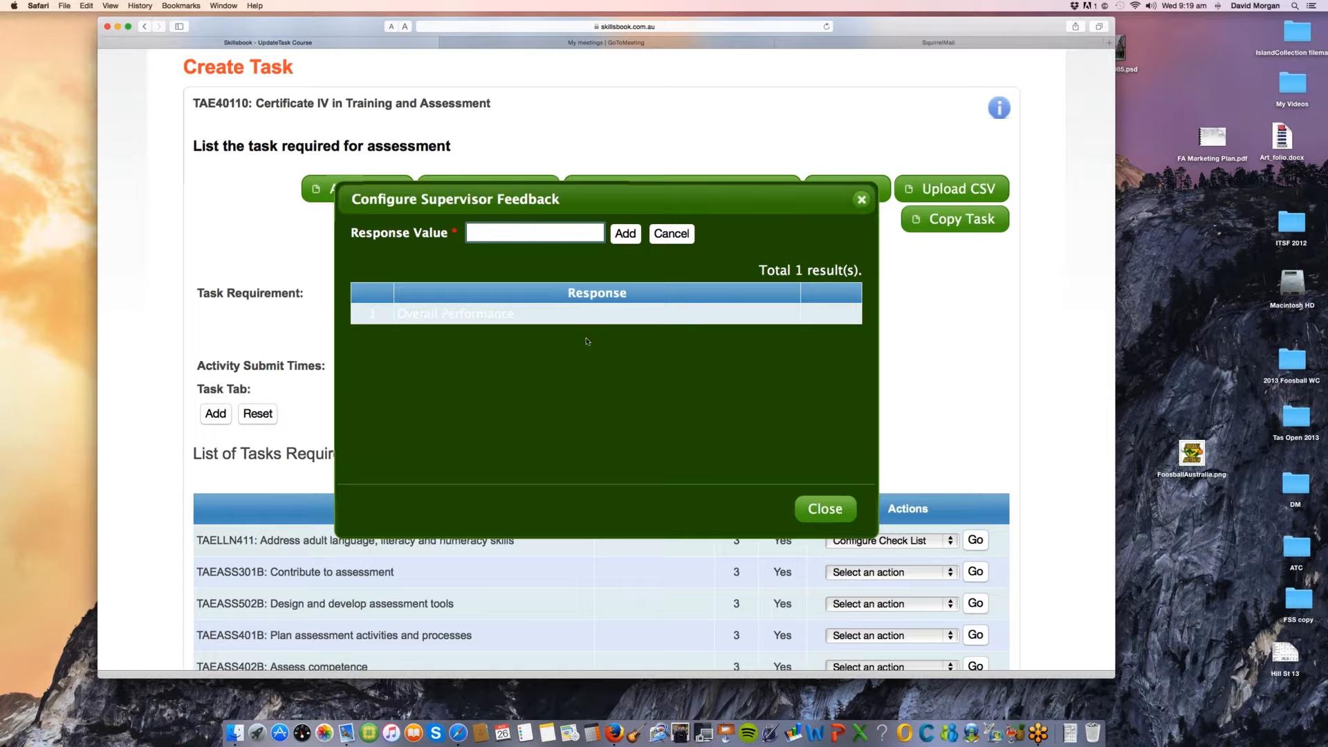
{"action": "left_click_drag", "start_coordinate": [522, 317], "coordinate": [394, 314]}
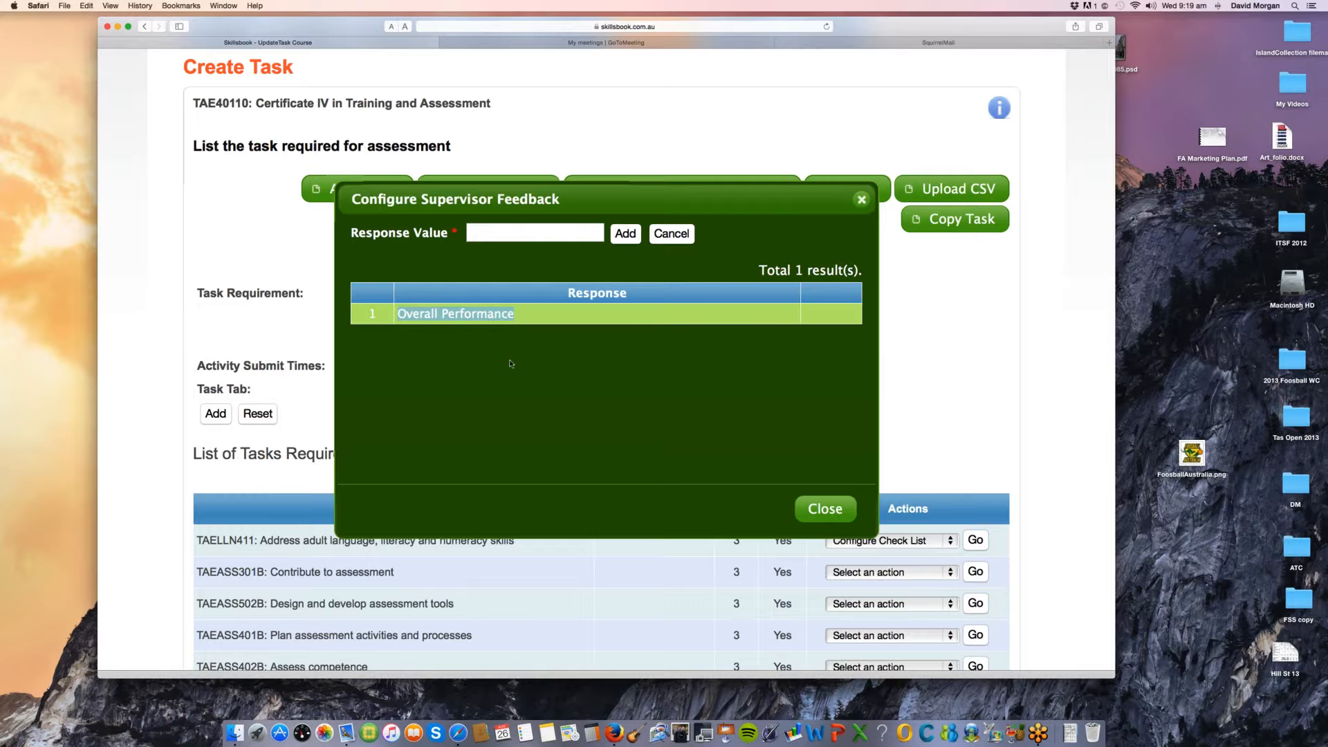
{"action": "left_click", "coordinate": [815, 512]}
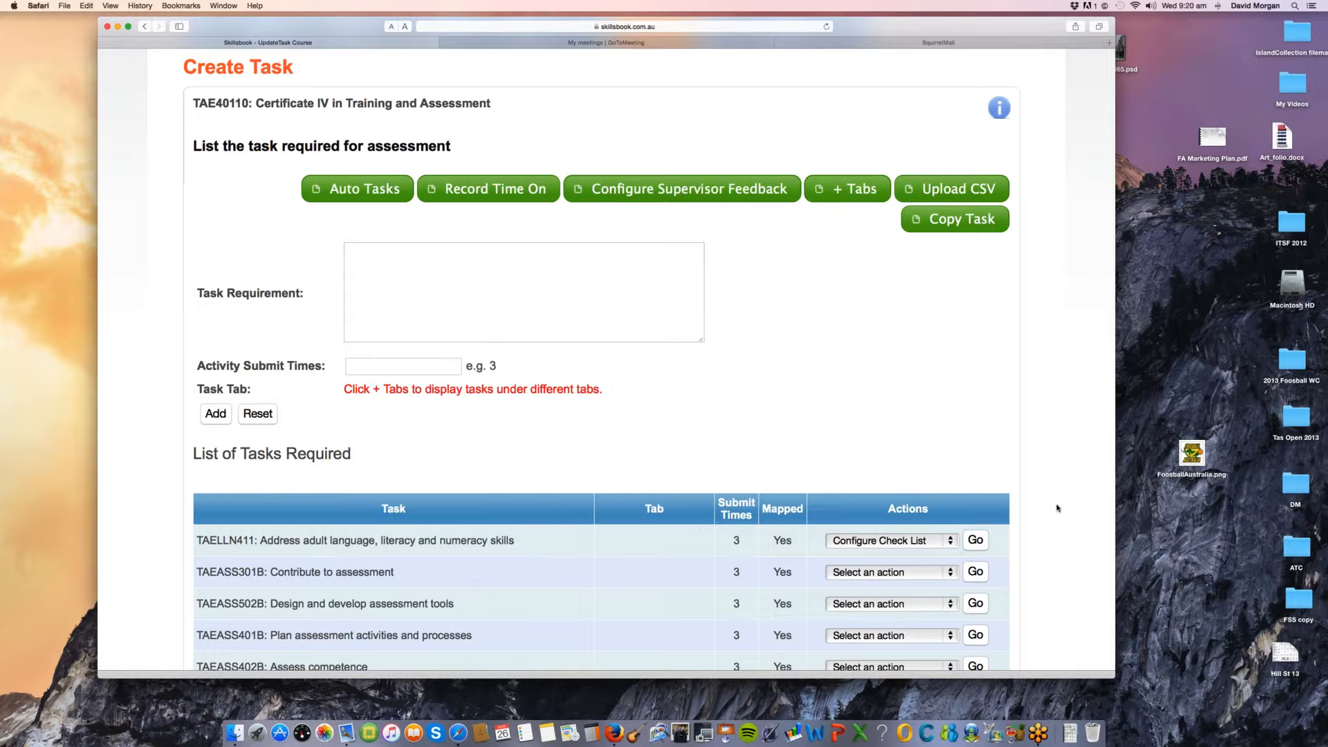
Step: Review the full List of Tasks Required, highlighting the Assess competence task's name and checking the actions available for it
{"action": "scroll", "coordinate": [1057, 508], "scroll_direction": "down", "scroll_amount": 2}
{"action": "scroll", "coordinate": [1057, 508], "scroll_direction": "down", "scroll_amount": 2}
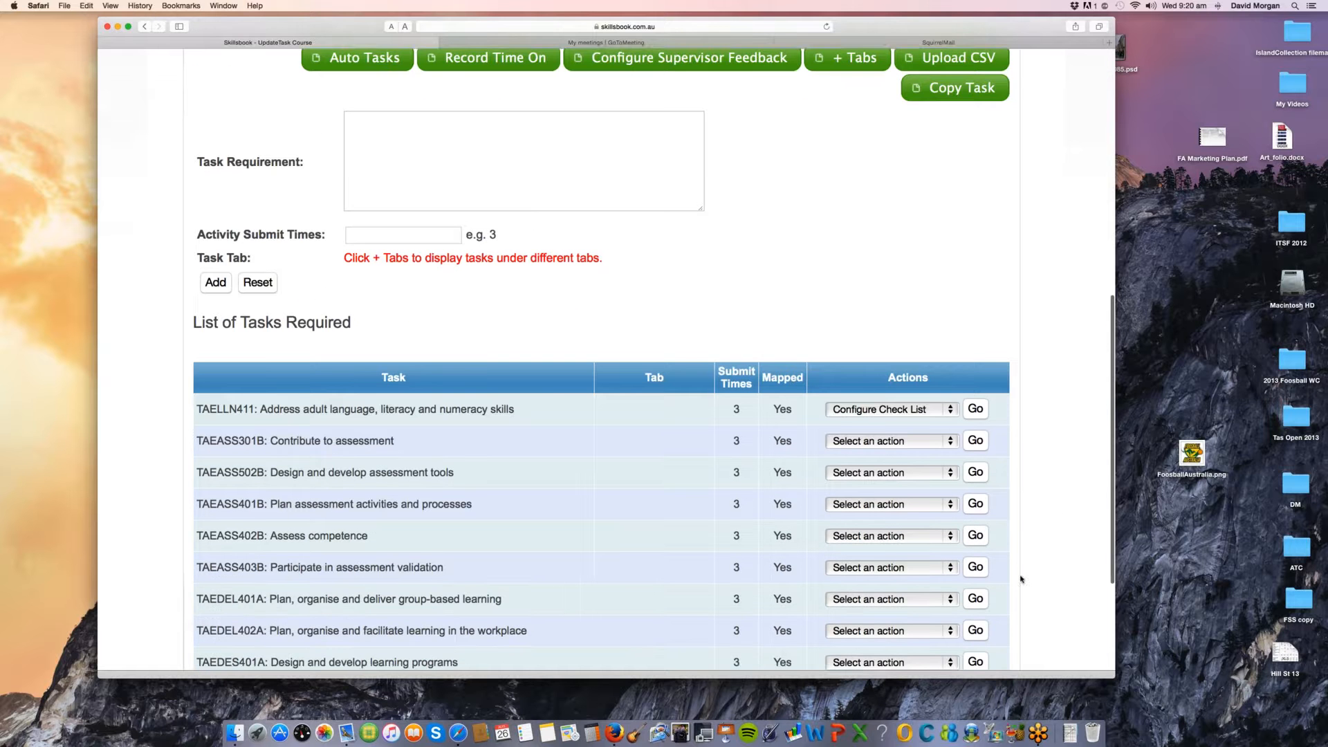
{"action": "scroll", "coordinate": [1021, 579], "scroll_direction": "down", "scroll_amount": 4}
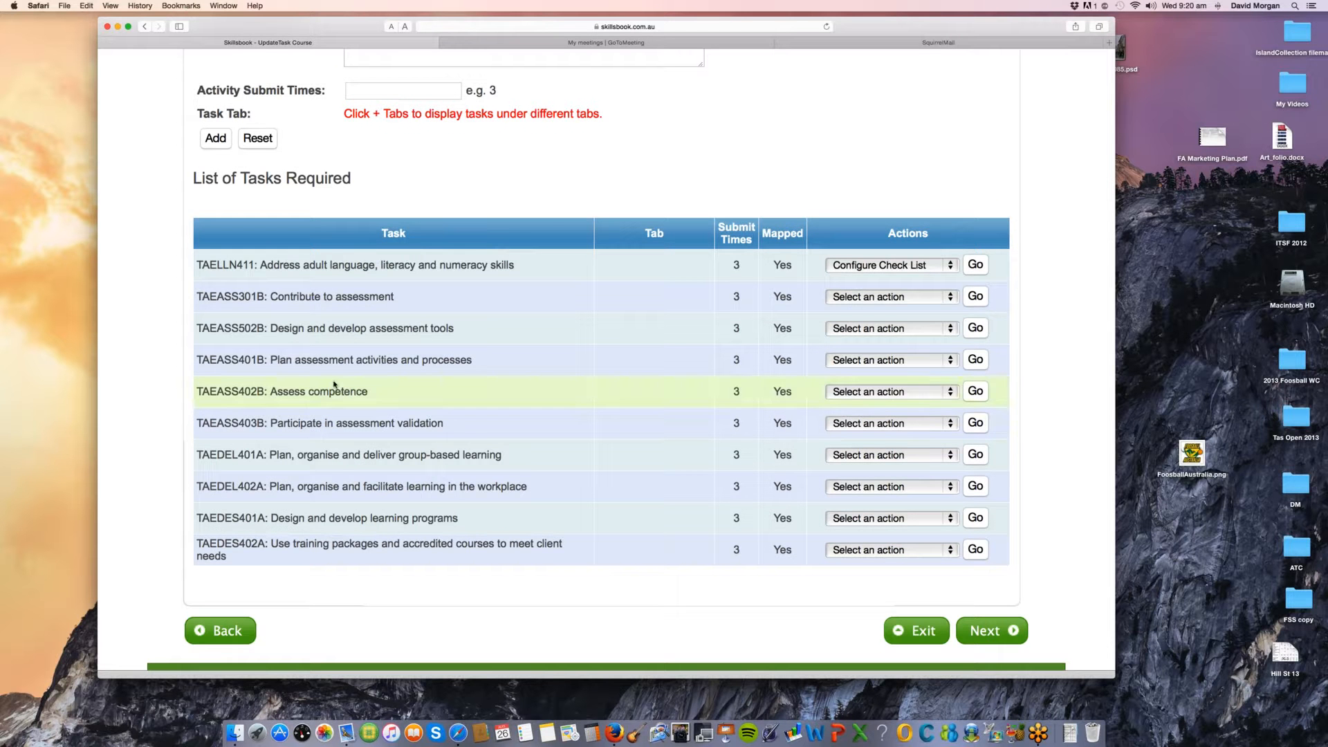
{"action": "left_click_drag", "start_coordinate": [342, 391], "coordinate": [311, 394]}
{"action": "left_click", "coordinate": [871, 391]}
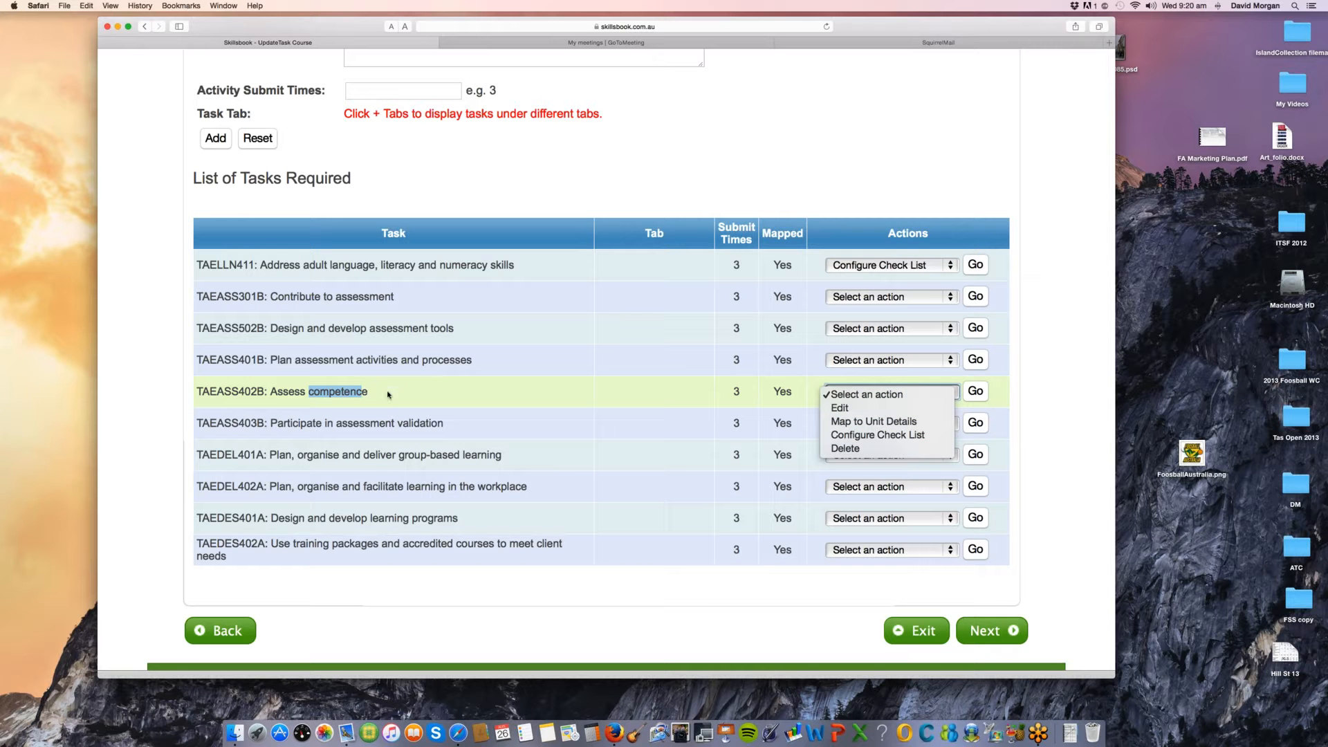
{"action": "left_click", "coordinate": [785, 536]}
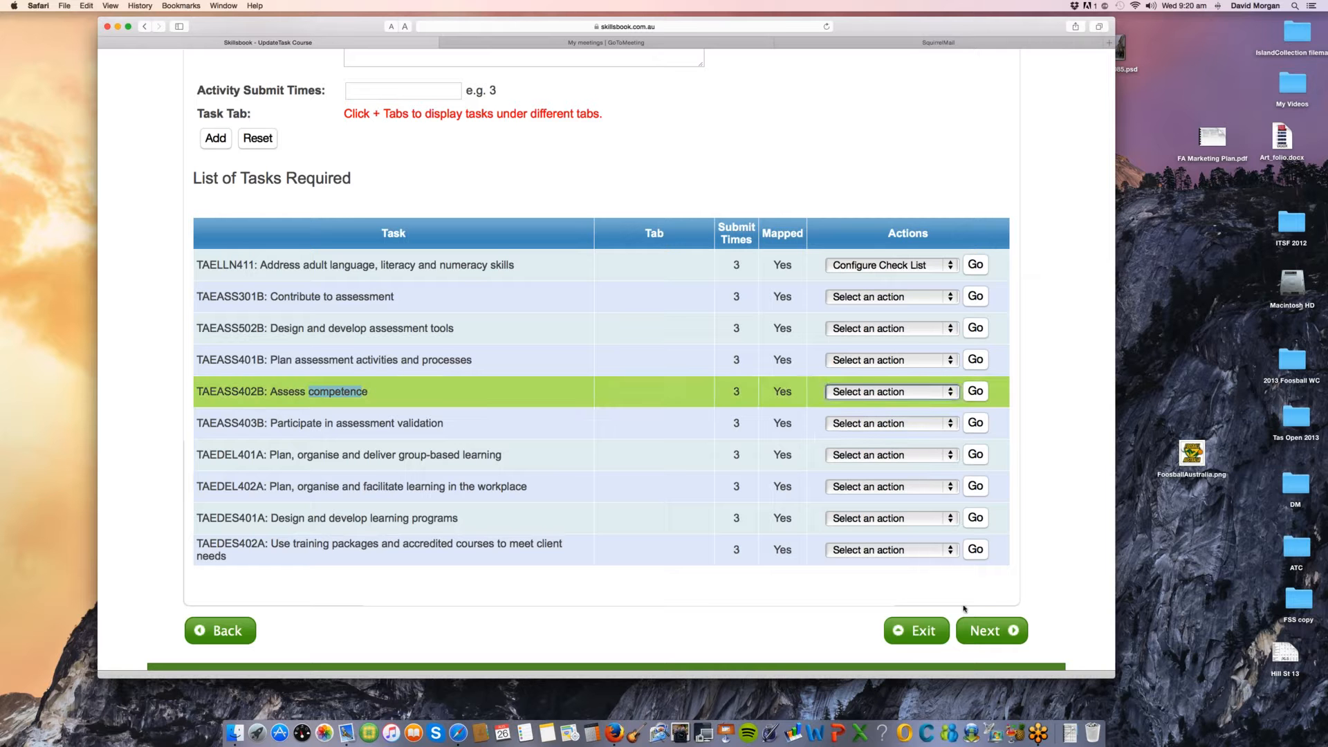
Step: Advance to the Quizzes stage and review the quiz list, highlighting the name of the first quiz, Assess Competence
{"action": "left_click", "coordinate": [982, 630]}
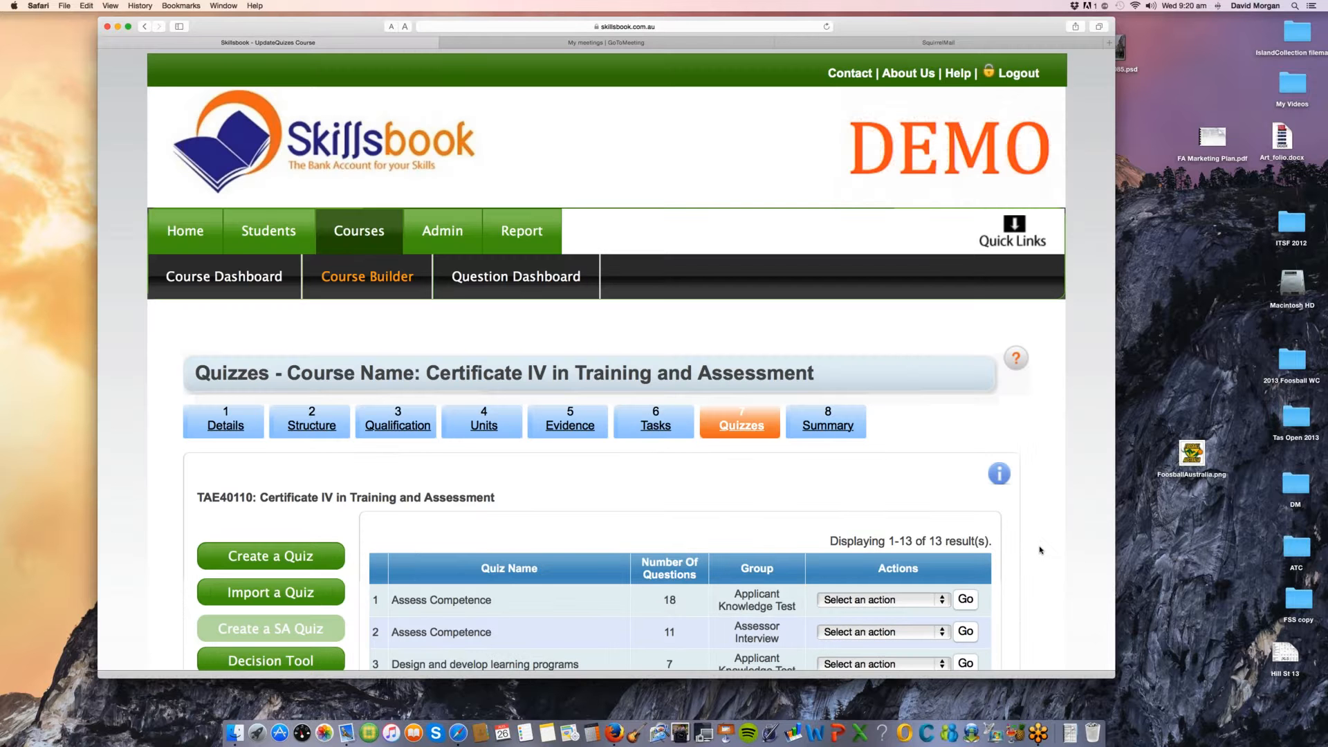
{"action": "scroll", "coordinate": [1040, 550], "scroll_direction": "down", "scroll_amount": 2}
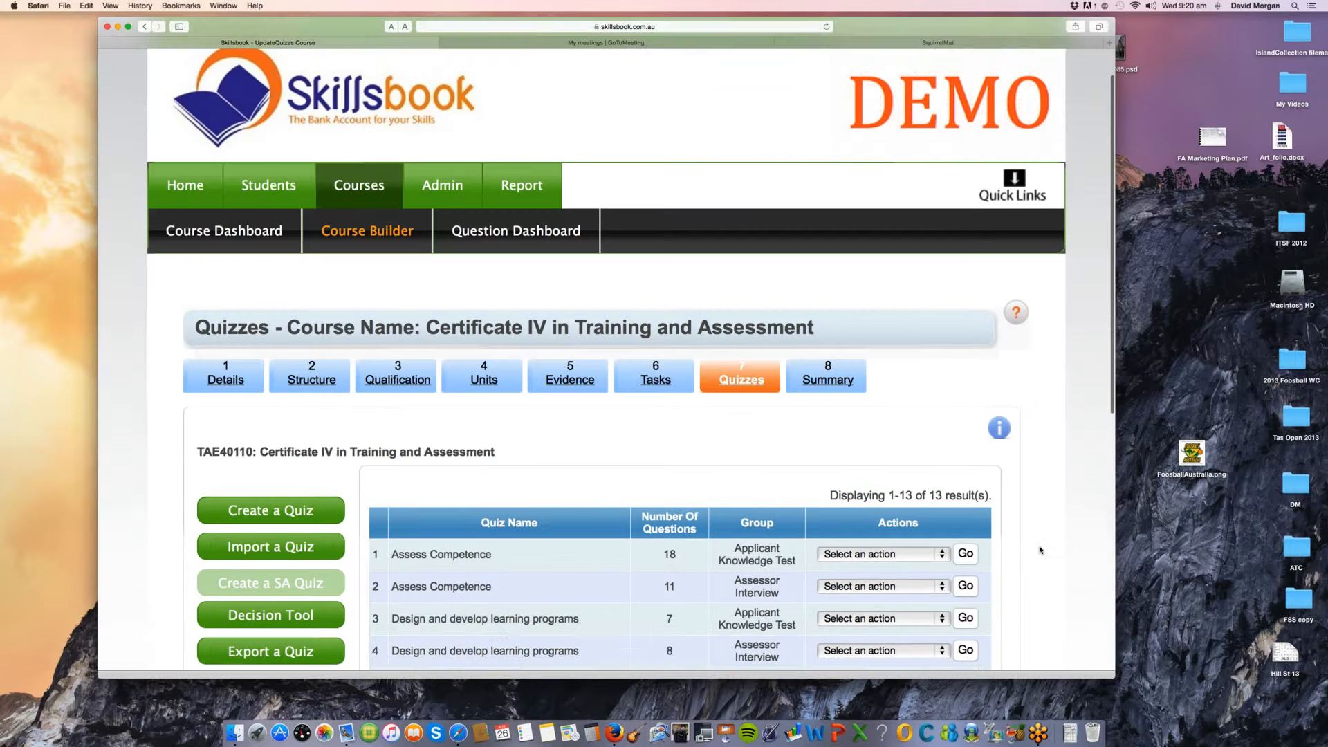
{"action": "scroll", "coordinate": [1039, 550], "scroll_direction": "down", "scroll_amount": 4}
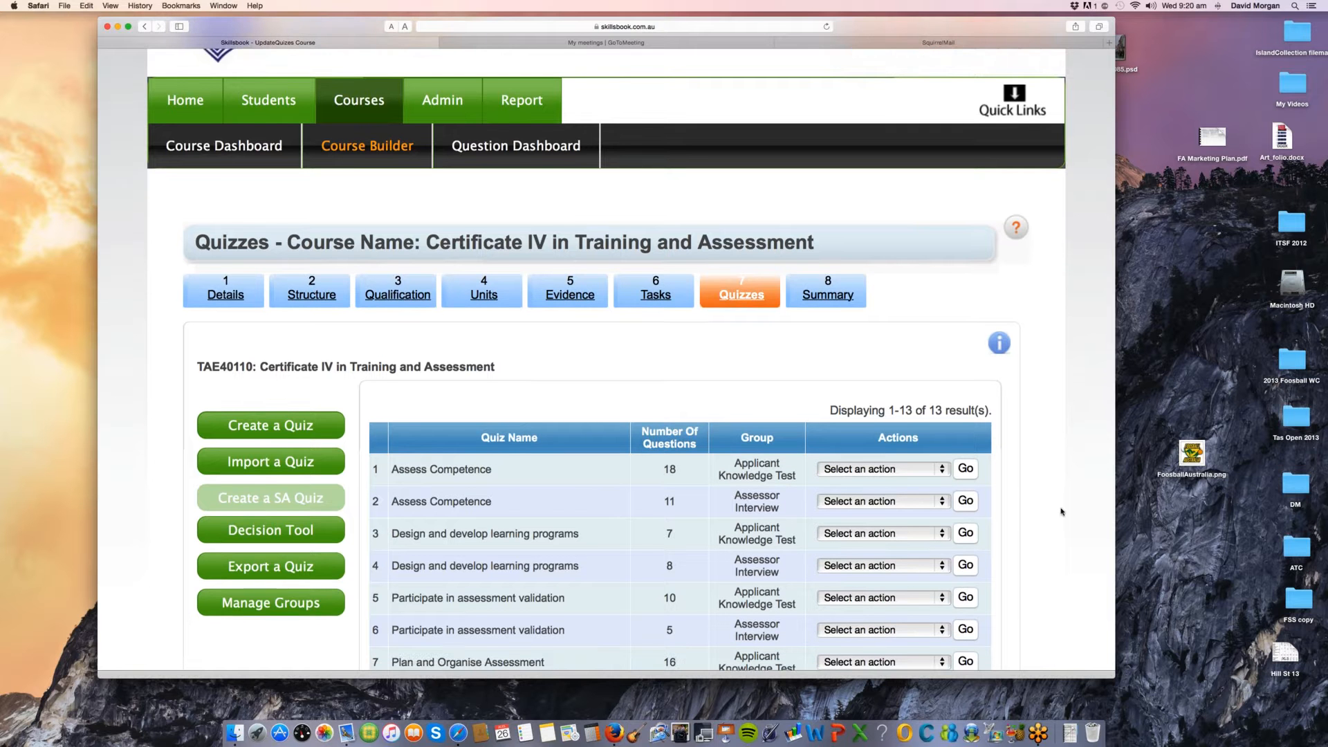
{"action": "scroll", "coordinate": [1062, 512], "scroll_direction": "down", "scroll_amount": 1}
{"action": "scroll", "coordinate": [1061, 512], "scroll_direction": "down", "scroll_amount": 2}
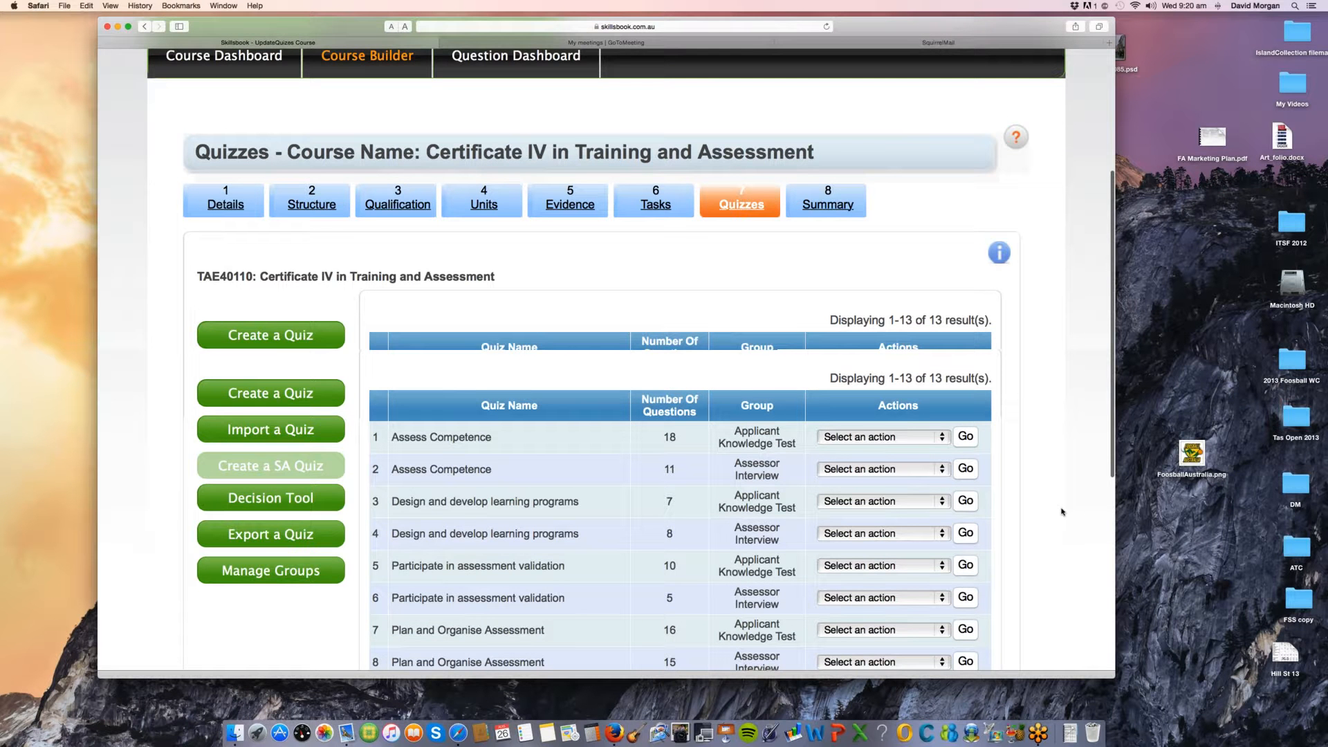
{"action": "scroll", "coordinate": [504, 377], "scroll_direction": "down", "scroll_amount": 1}
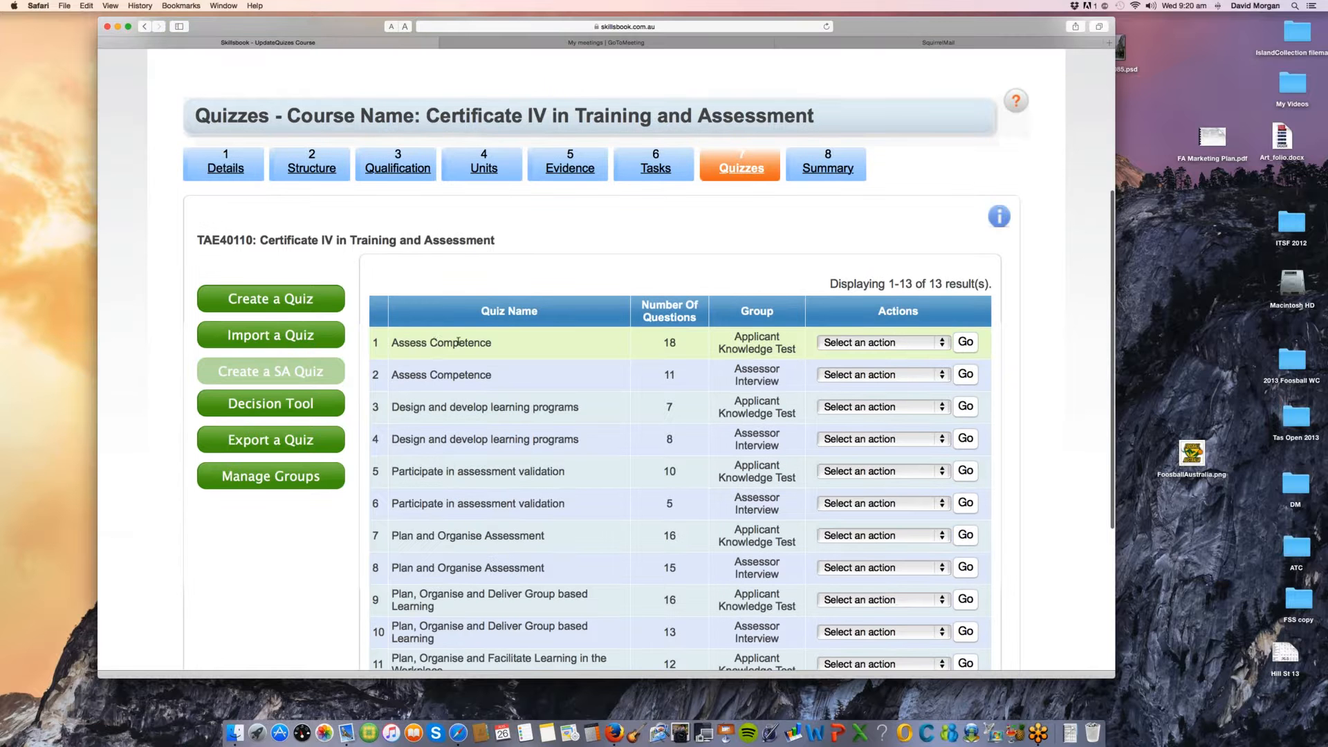
{"action": "left_click_drag", "start_coordinate": [404, 343], "coordinate": [489, 342]}
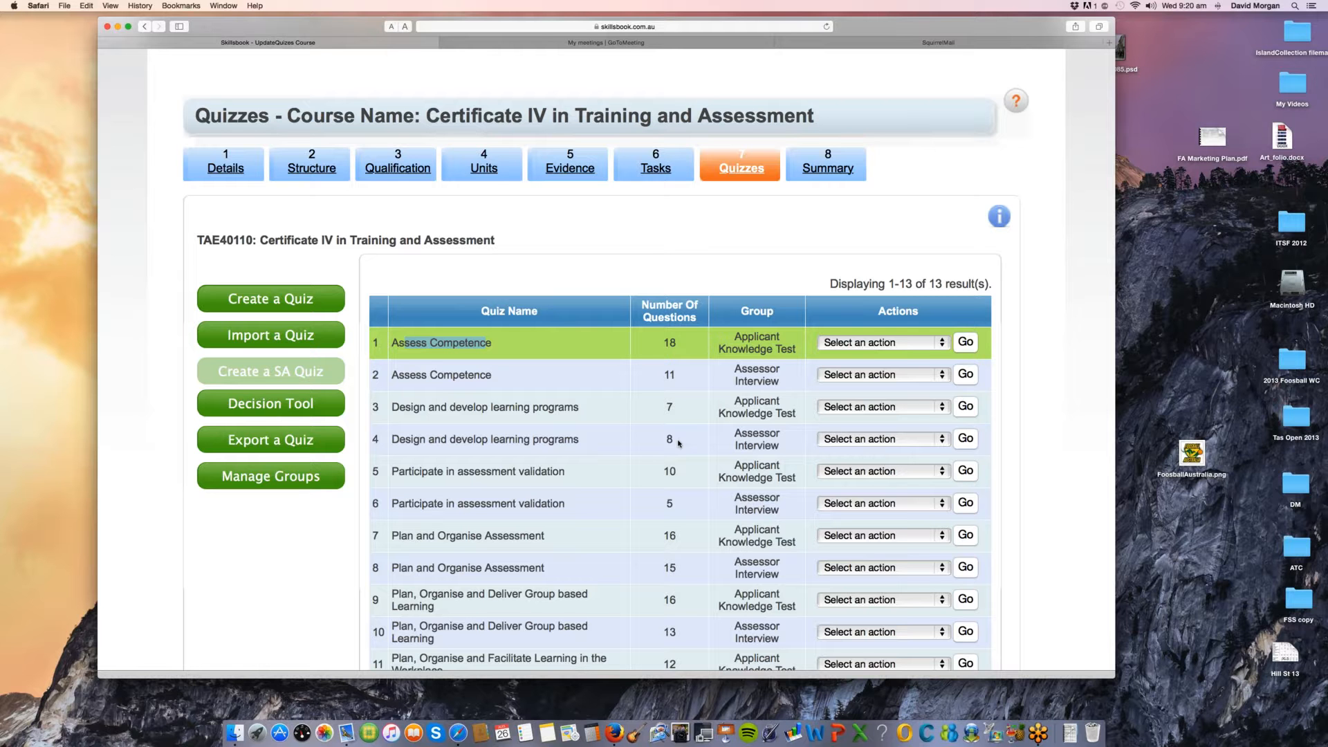
Step: Examine the first Assess Competence quiz entry, highlighting part of its name again and its Number Of Questions value
{"action": "scroll", "coordinate": [678, 443], "scroll_direction": "down", "scroll_amount": 2}
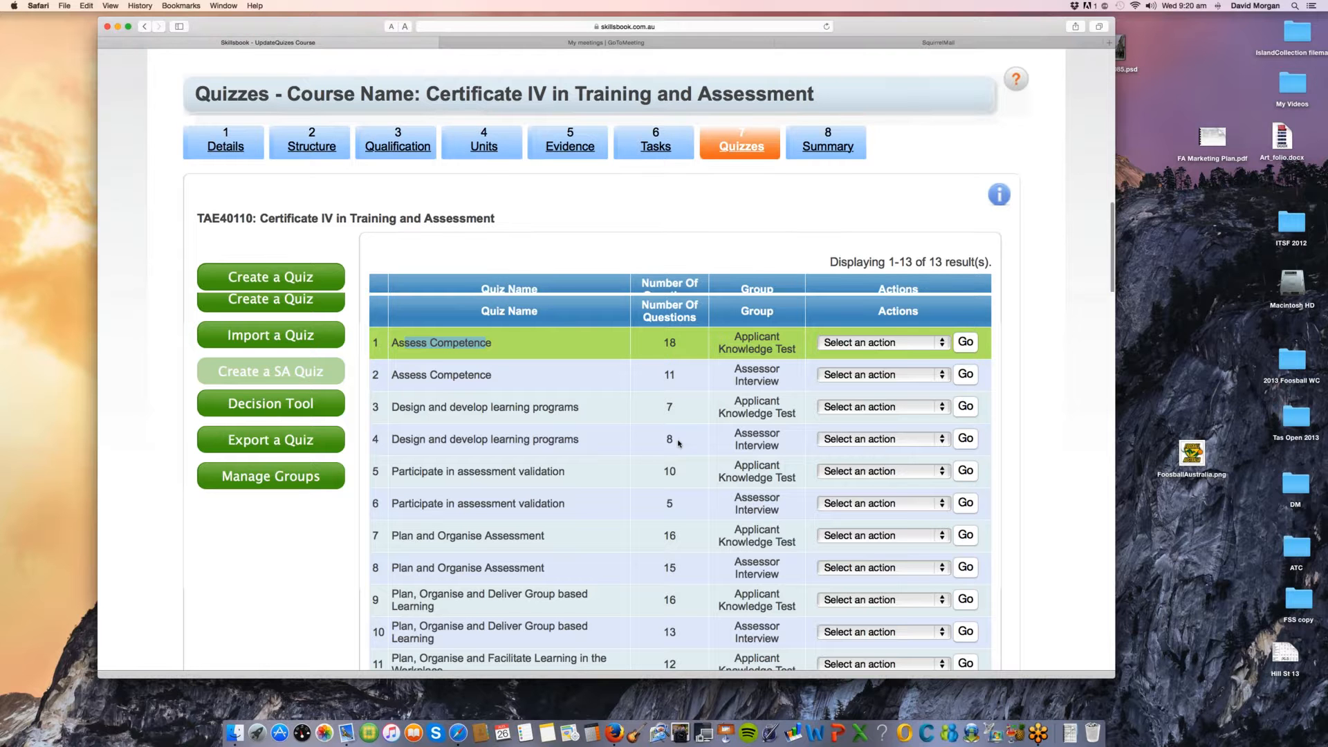
{"action": "scroll", "coordinate": [678, 444], "scroll_direction": "down", "scroll_amount": 2}
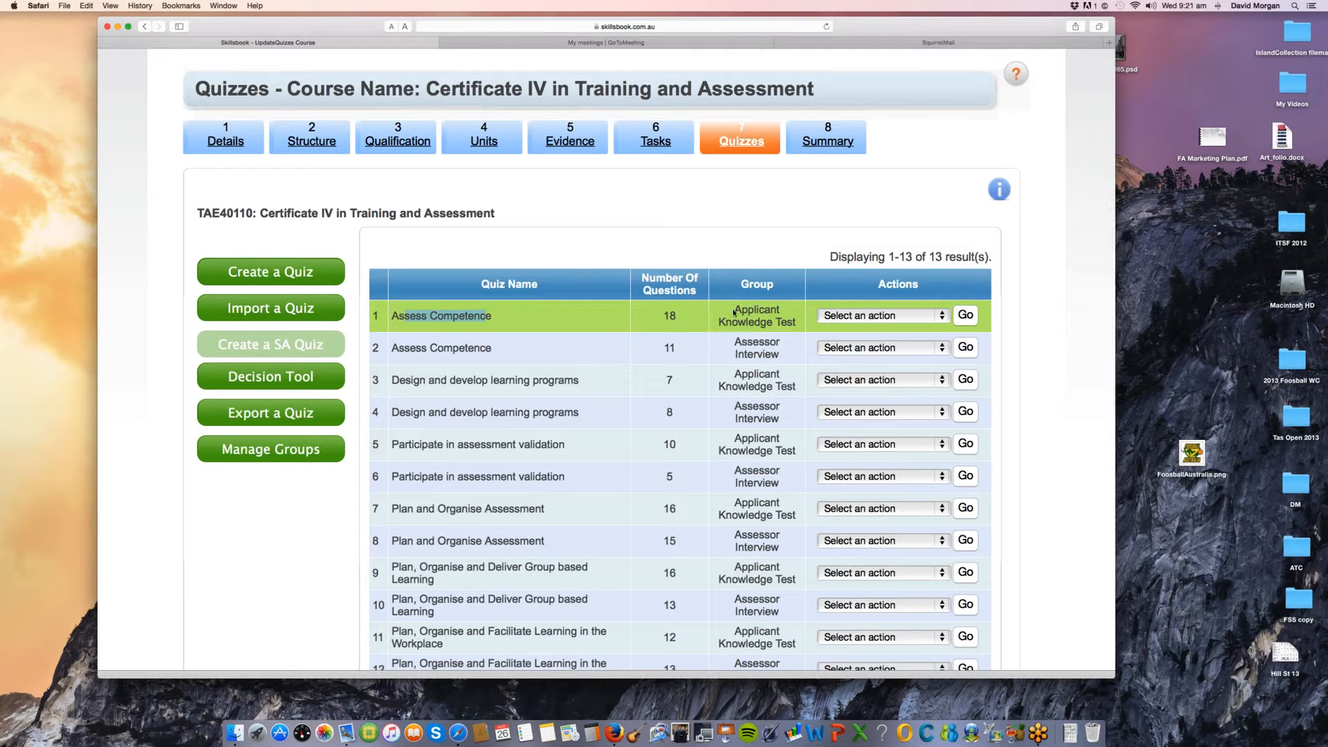
{"action": "left_click", "coordinate": [460, 318]}
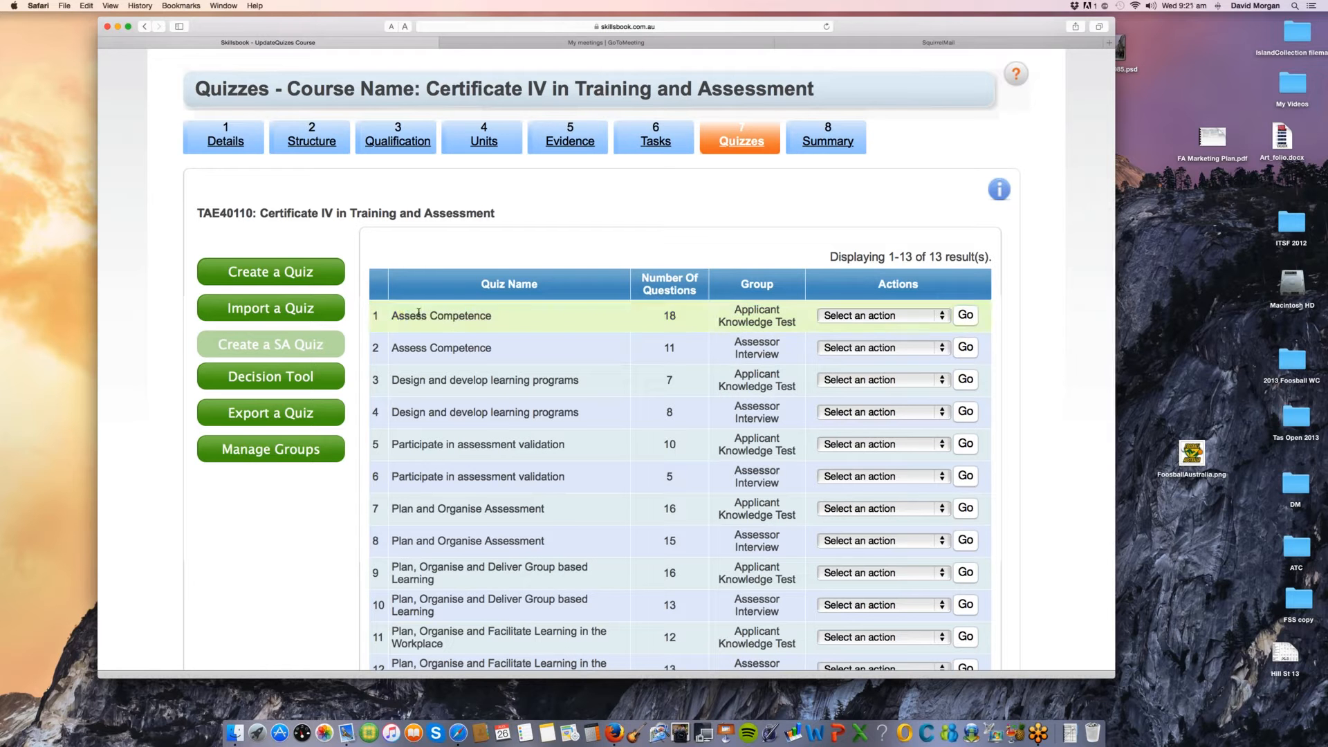
{"action": "left_click_drag", "start_coordinate": [422, 319], "coordinate": [492, 316]}
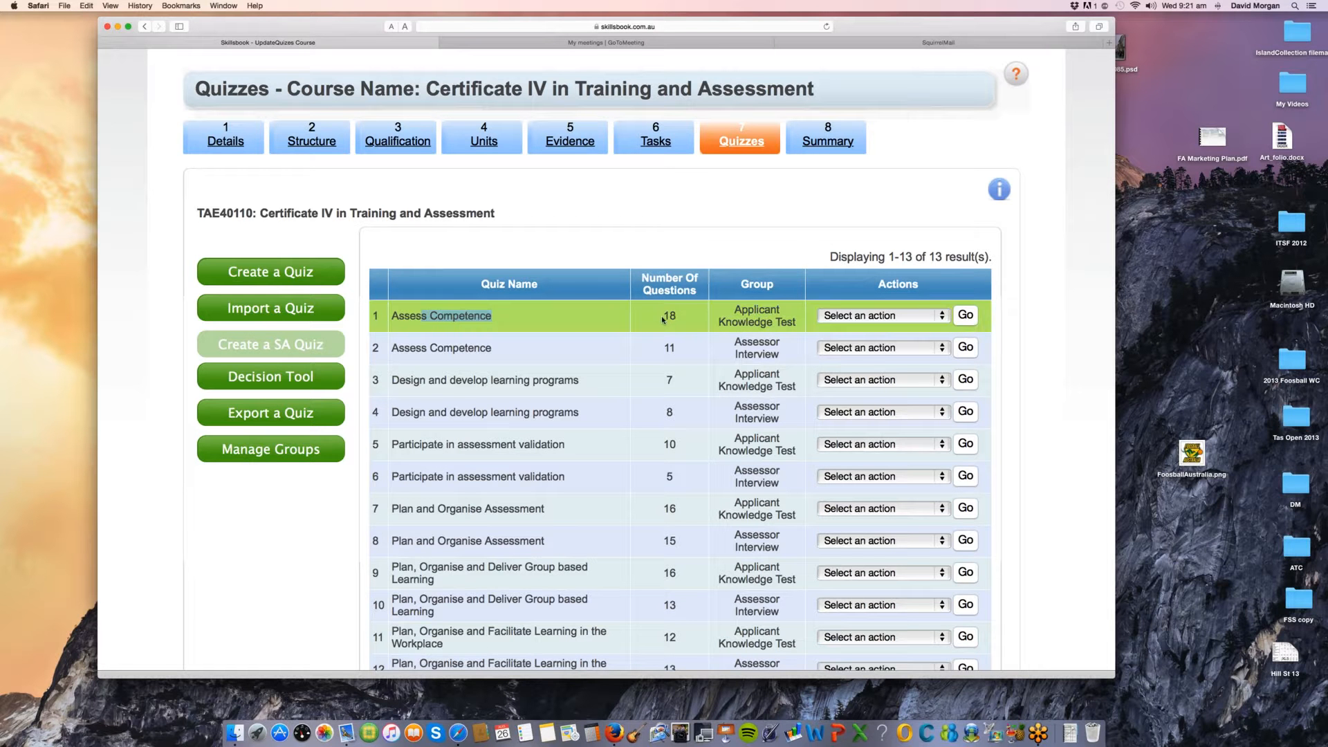
{"action": "left_click_drag", "start_coordinate": [660, 317], "coordinate": [676, 316]}
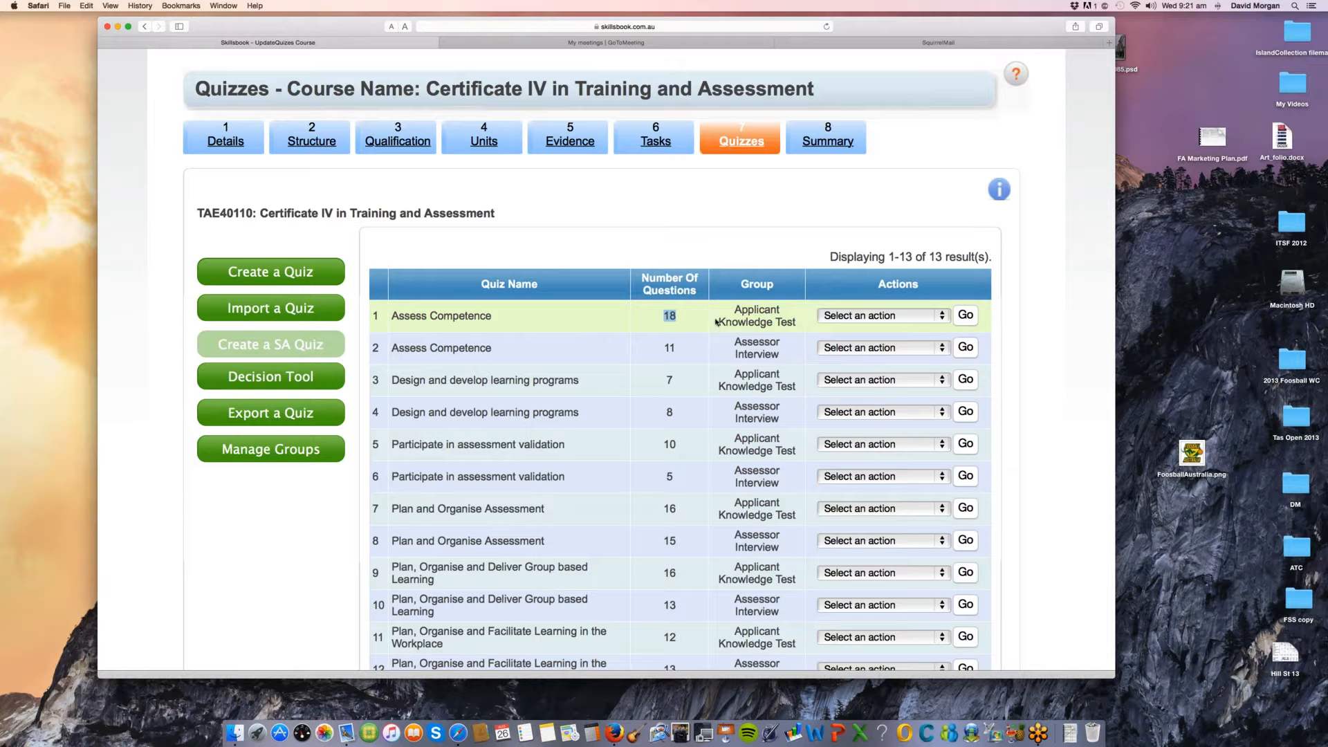
Step: Compare the Group values of the two Assess Competence quizzes by highlighting them, and check the actions available for the first quiz
{"action": "left_click_drag", "start_coordinate": [716, 315], "coordinate": [797, 319]}
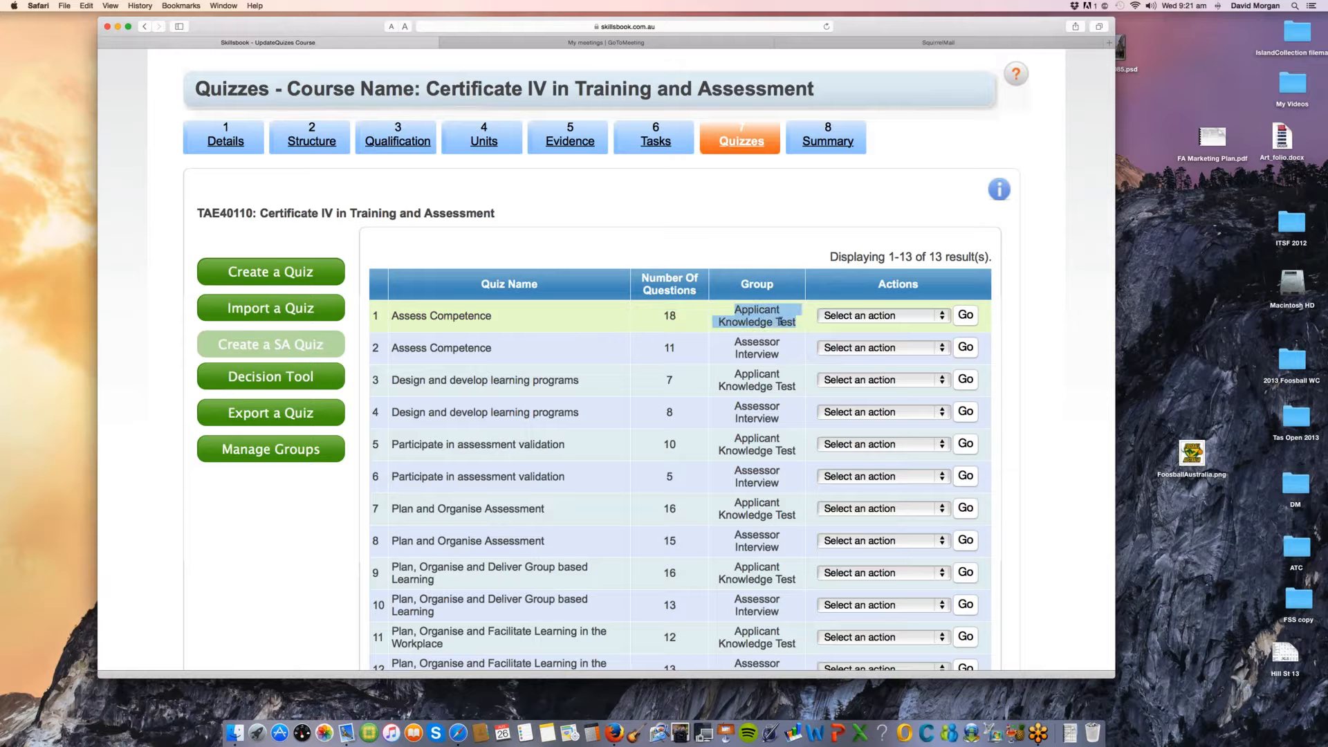
{"action": "left_click", "coordinate": [767, 354]}
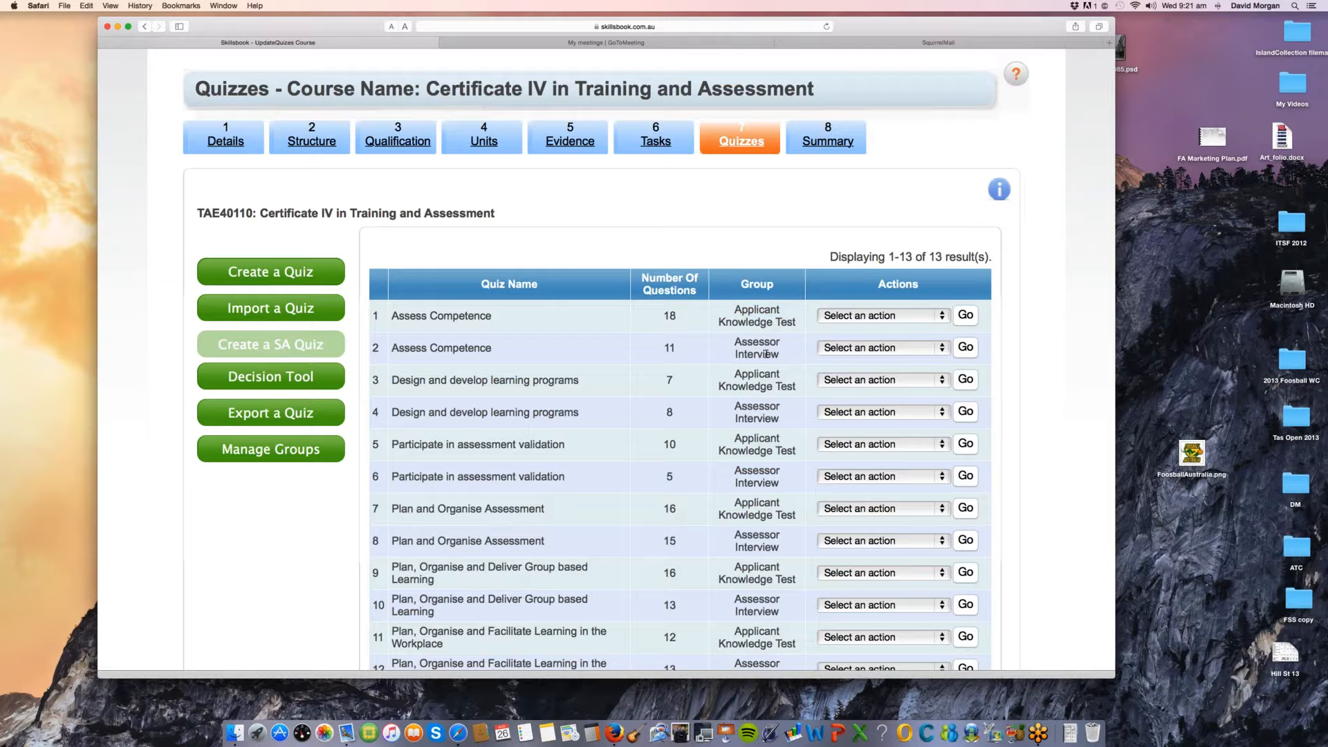
{"action": "triple_click", "coordinate": [766, 354]}
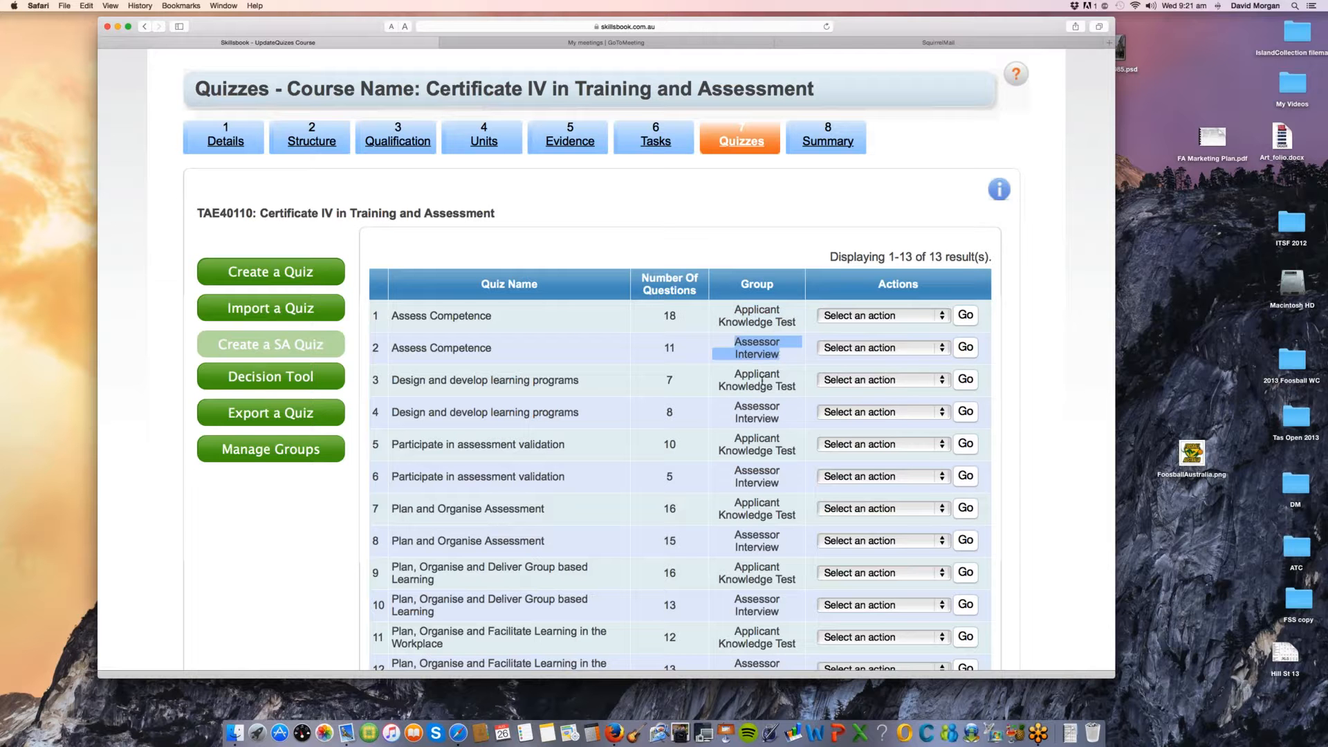
{"action": "scroll", "coordinate": [743, 382], "scroll_direction": "down", "scroll_amount": 1}
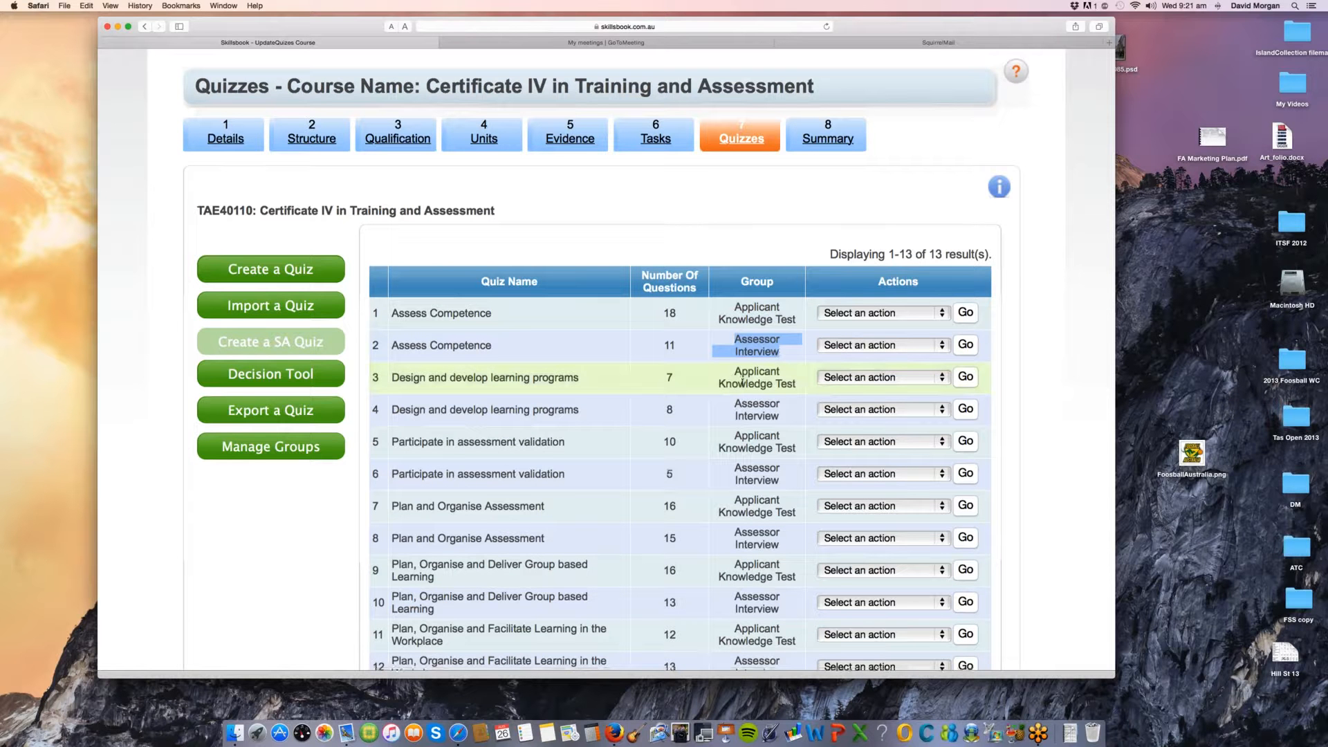
{"action": "scroll", "coordinate": [742, 382], "scroll_direction": "down", "scroll_amount": 3}
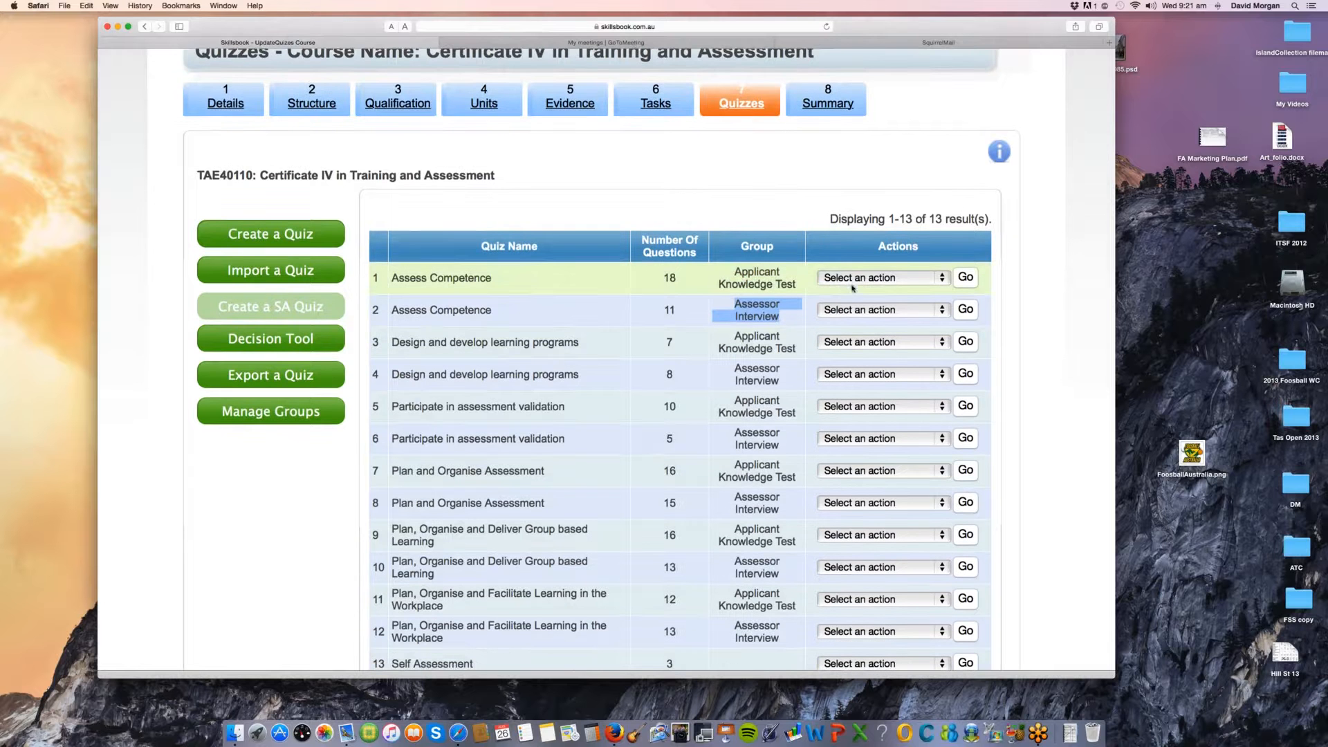
{"action": "left_click", "coordinate": [856, 279]}
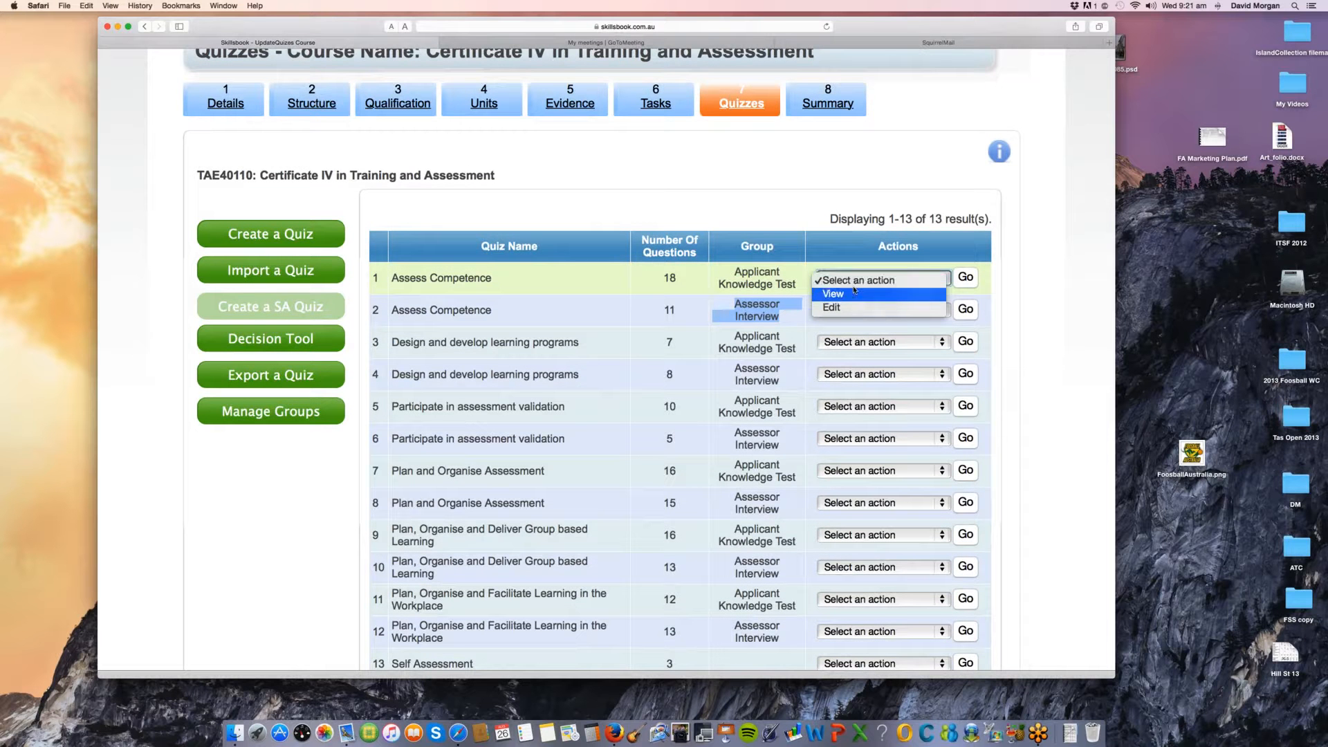
{"action": "left_click", "coordinate": [792, 285]}
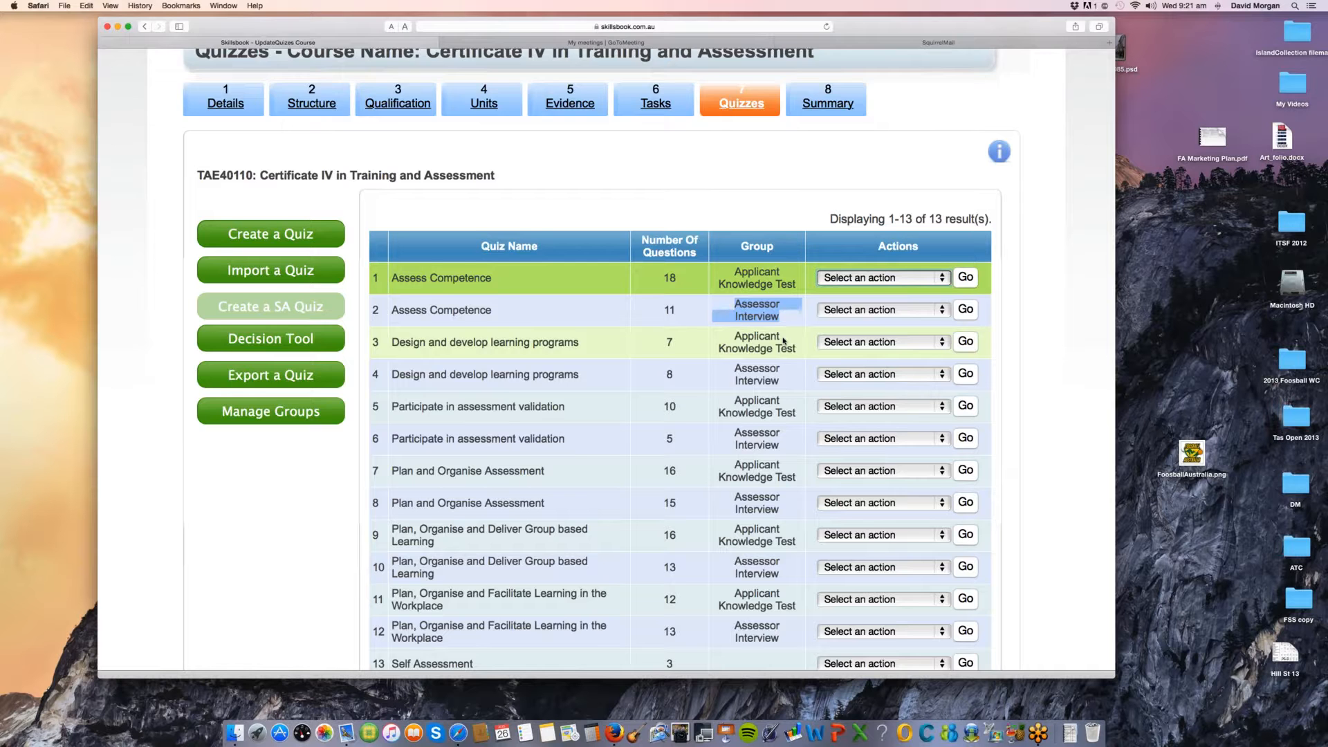
Step: Review the rest of the quiz list, highlighting the name of the Self Assessment quiz in the last row
{"action": "scroll", "coordinate": [784, 341], "scroll_direction": "down", "scroll_amount": 3}
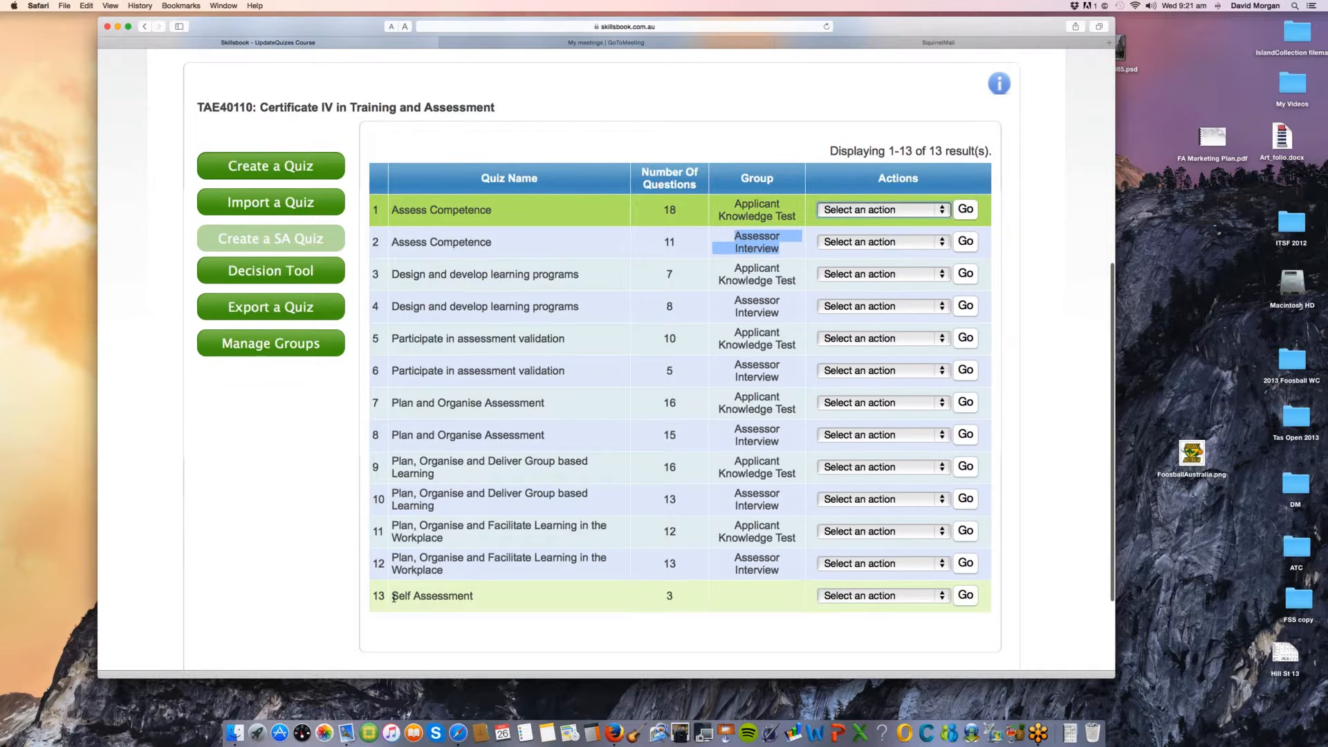
{"action": "triple_click", "coordinate": [482, 599]}
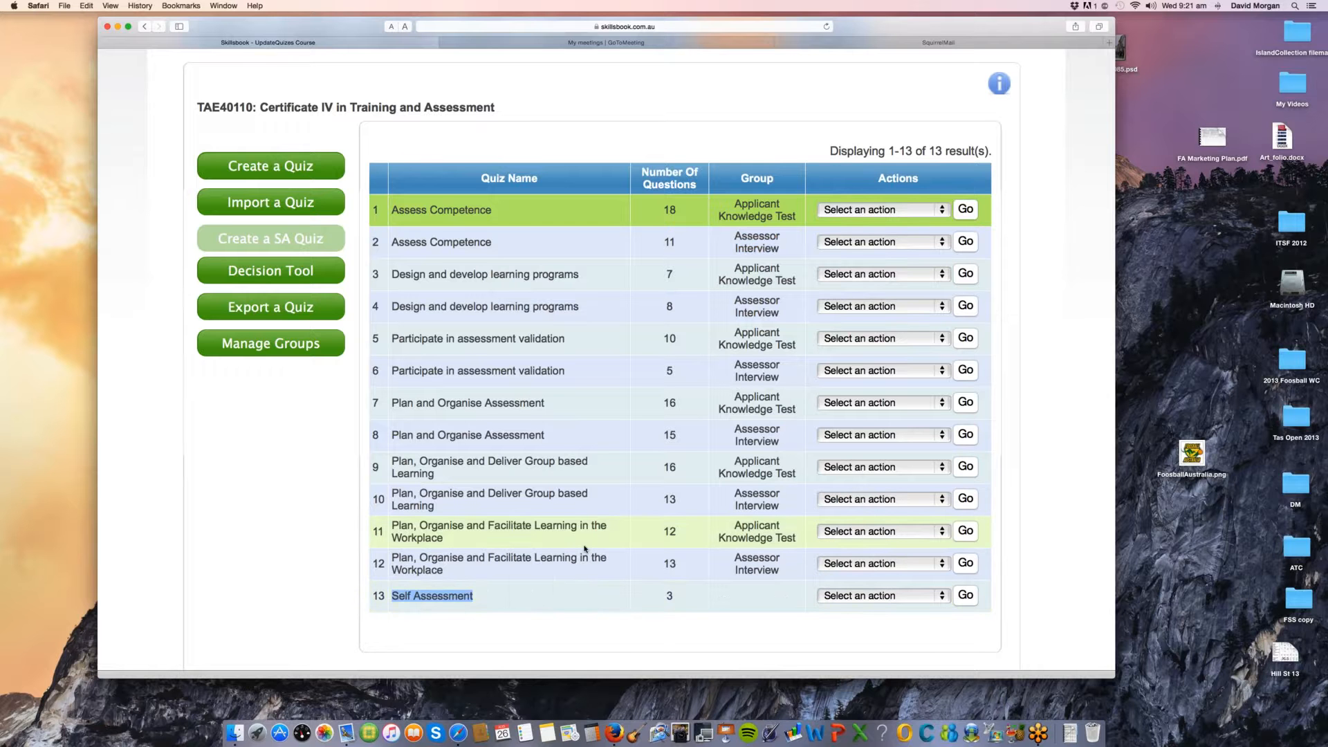
{"action": "scroll", "coordinate": [585, 550], "scroll_direction": "up", "scroll_amount": 2}
{"action": "scroll", "coordinate": [585, 550], "scroll_direction": "down", "scroll_amount": 2}
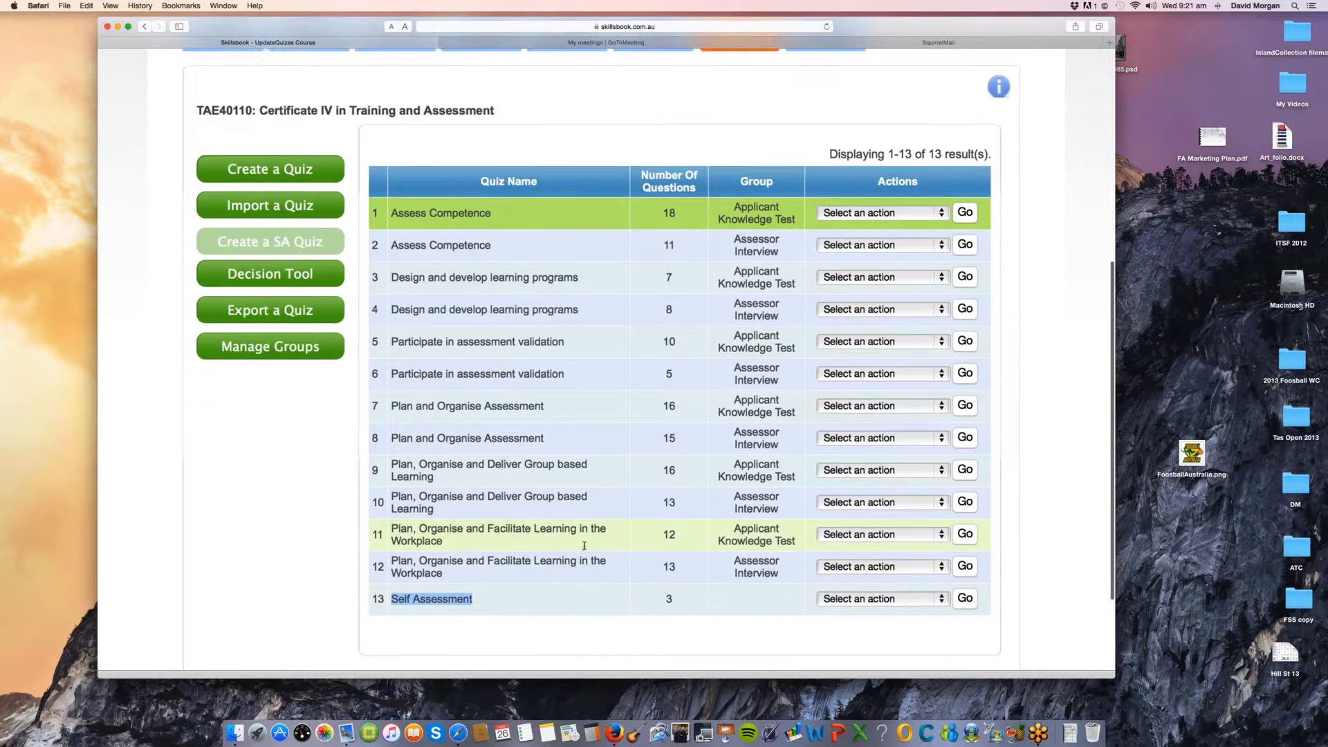
{"action": "scroll", "coordinate": [584, 547], "scroll_direction": "down", "scroll_amount": 1}
{"action": "scroll", "coordinate": [585, 546], "scroll_direction": "up", "scroll_amount": 1}
Step: Open the self assessment mapping of the Decision Tool and review its introduction and check list items
{"action": "mouse_move", "coordinate": [267, 261]}
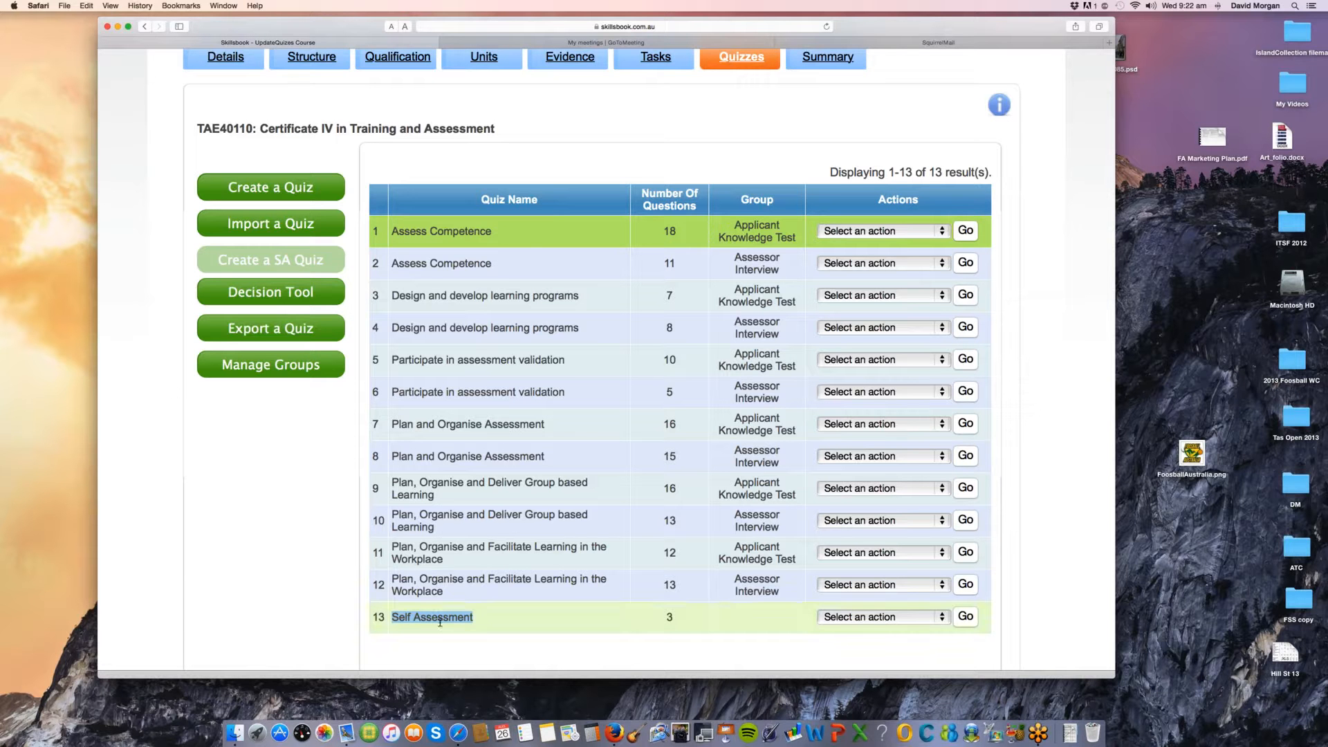
{"action": "left_click", "coordinate": [253, 294]}
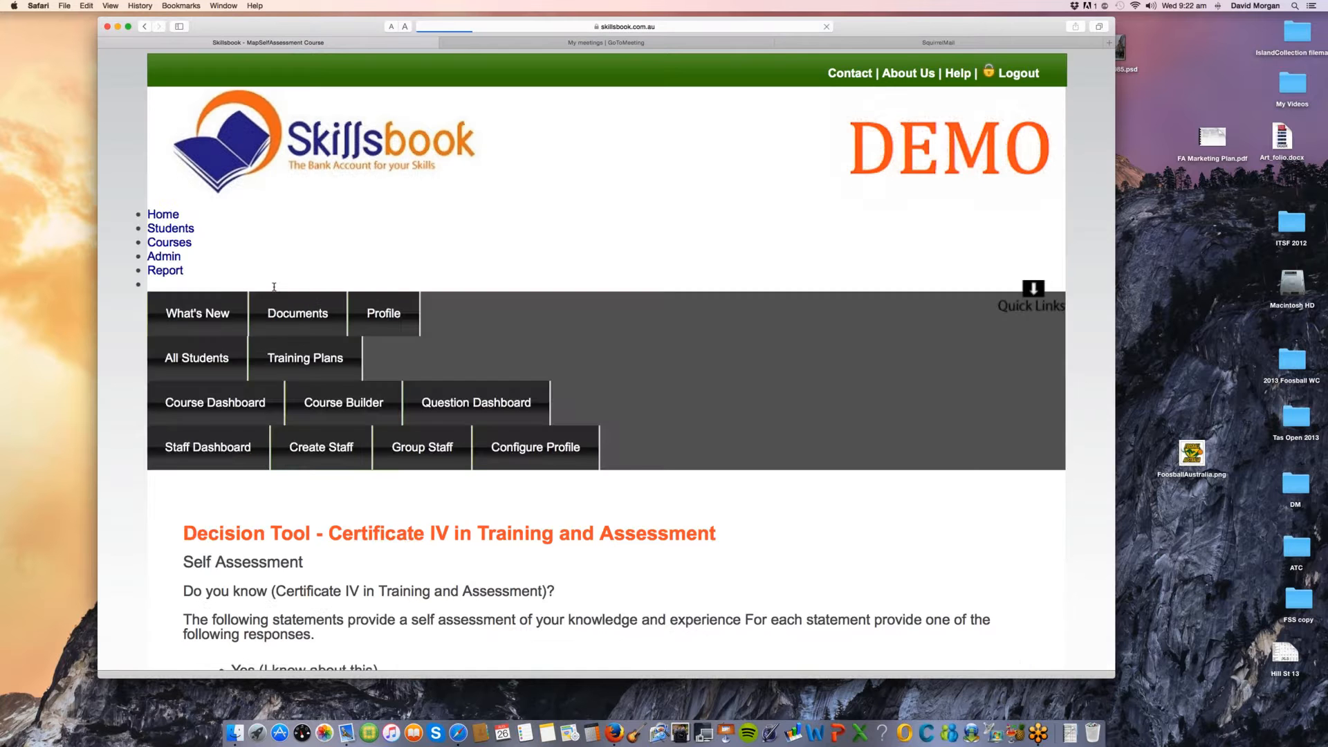
{"action": "scroll", "coordinate": [275, 290], "scroll_direction": "down", "scroll_amount": 2}
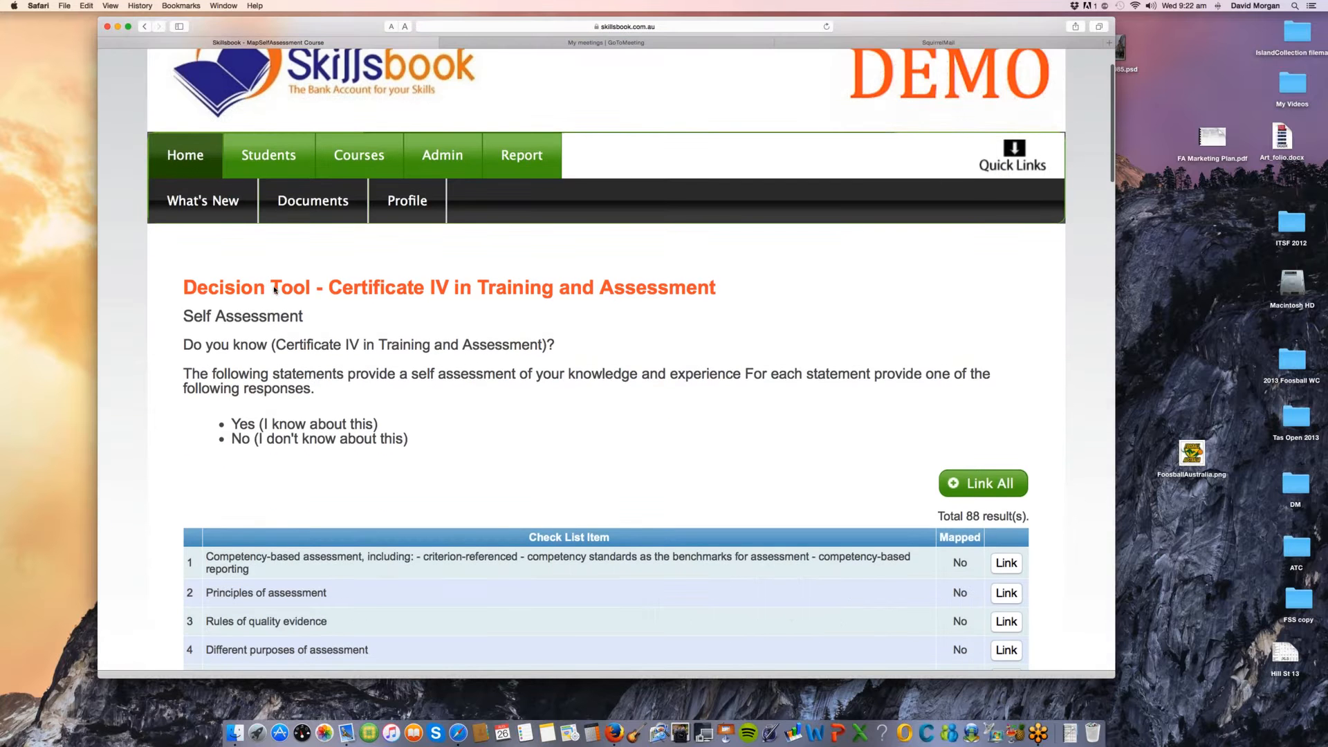
{"action": "scroll", "coordinate": [274, 290], "scroll_direction": "down", "scroll_amount": 3}
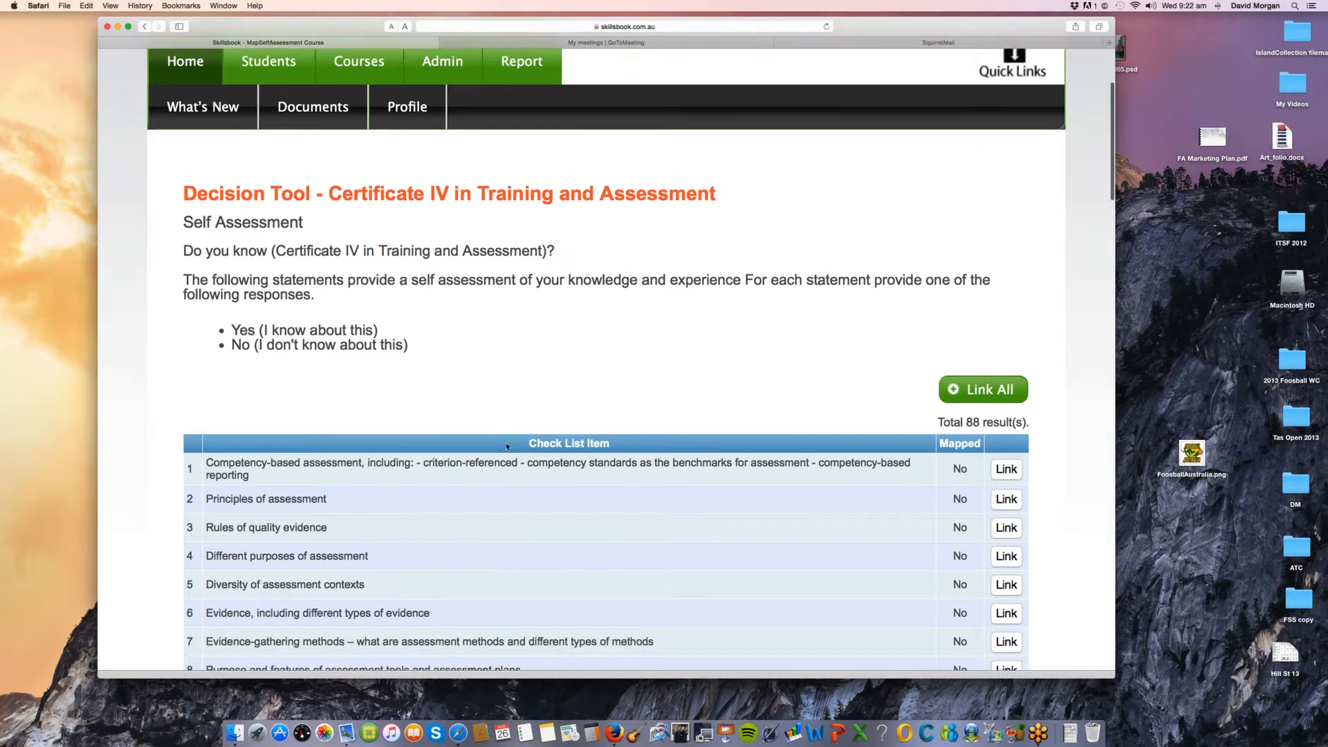
{"action": "scroll", "coordinate": [504, 420], "scroll_direction": "down", "scroll_amount": 9}
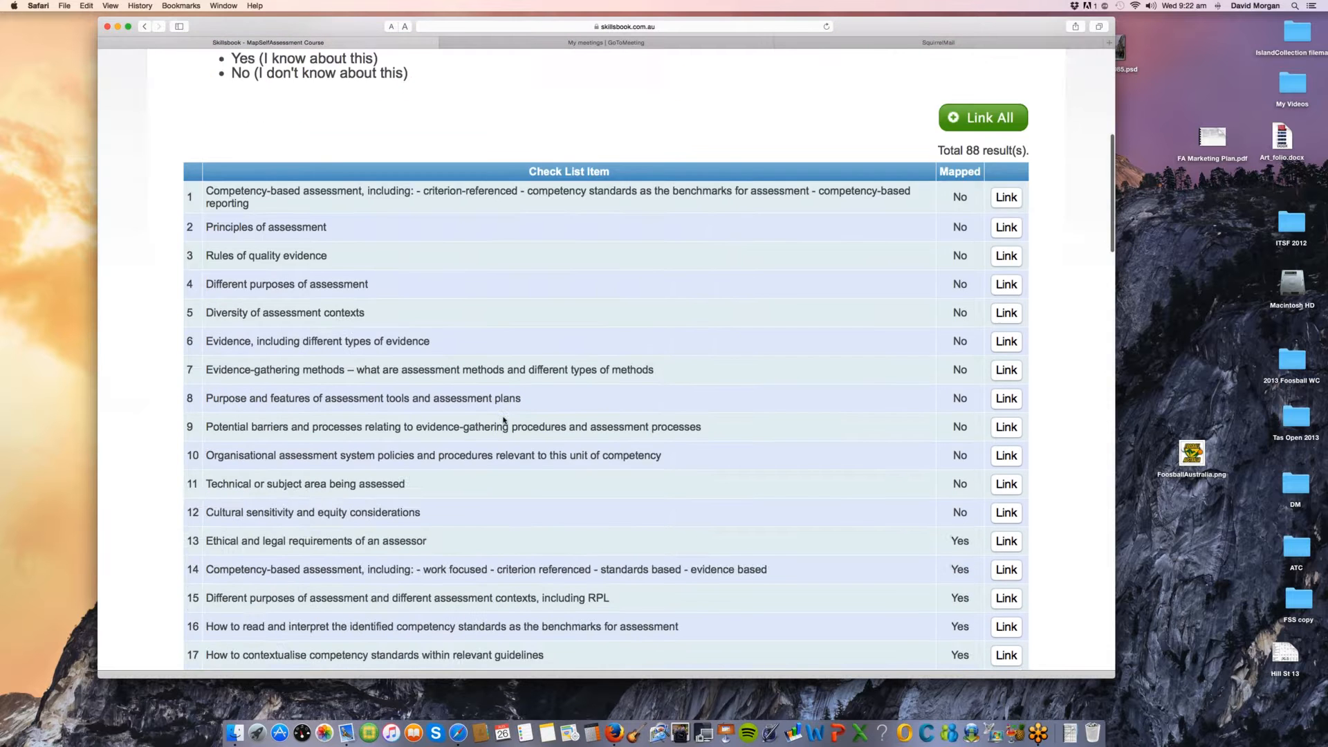
{"action": "scroll", "coordinate": [503, 420], "scroll_direction": "up", "scroll_amount": 4}
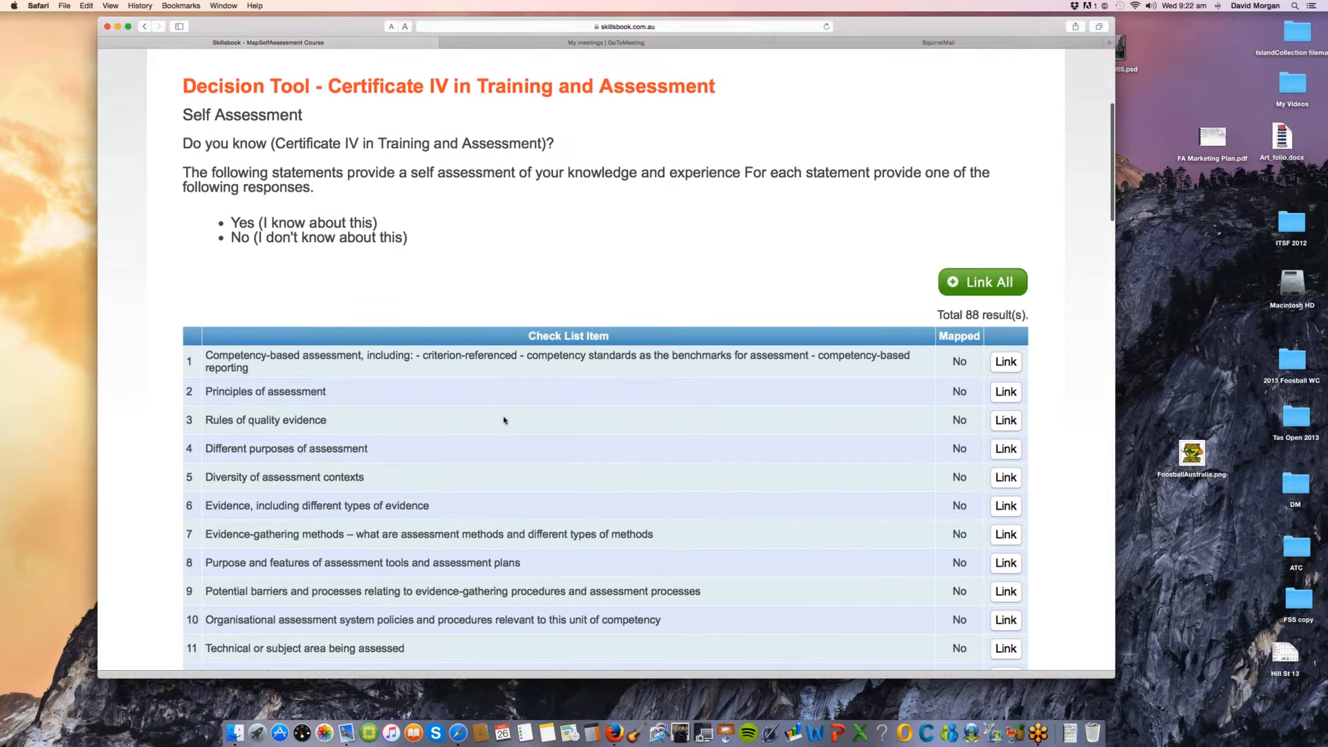
{"action": "scroll", "coordinate": [503, 419], "scroll_direction": "down", "scroll_amount": 7}
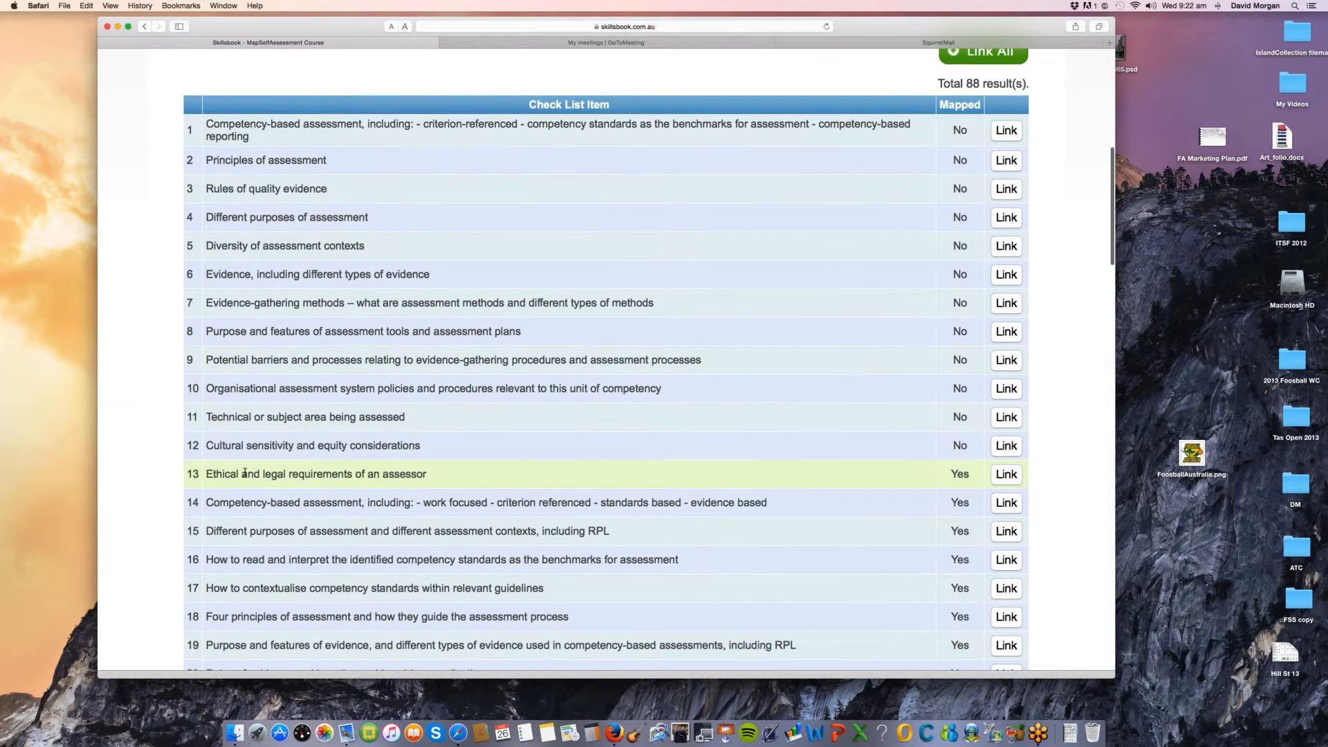
Step: Examine which quizzes and evidence are linked to the item "Ethical and legal requirements of an assessor", and close the mapping without saving
{"action": "left_click_drag", "start_coordinate": [242, 474], "coordinate": [427, 474]}
{"action": "scroll", "coordinate": [230, 473], "scroll_direction": "down", "scroll_amount": 1}
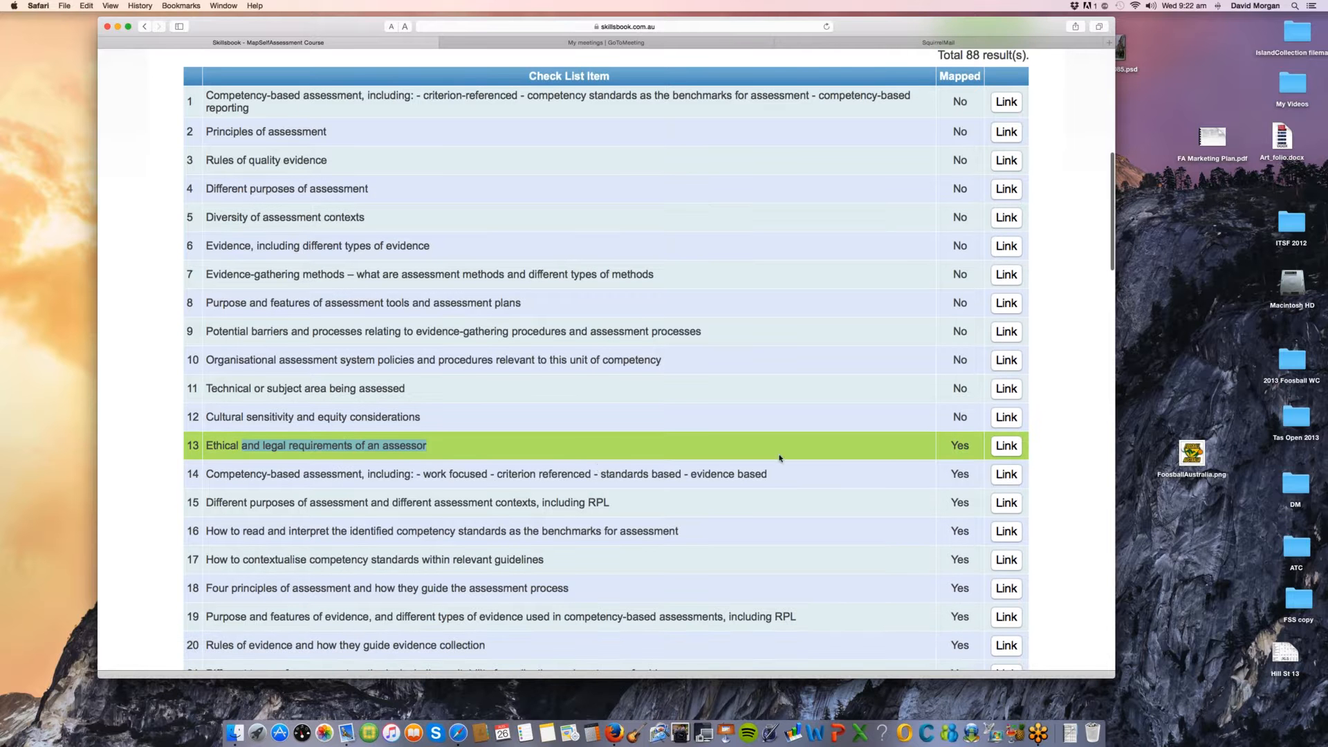
{"action": "left_click", "coordinate": [1007, 446]}
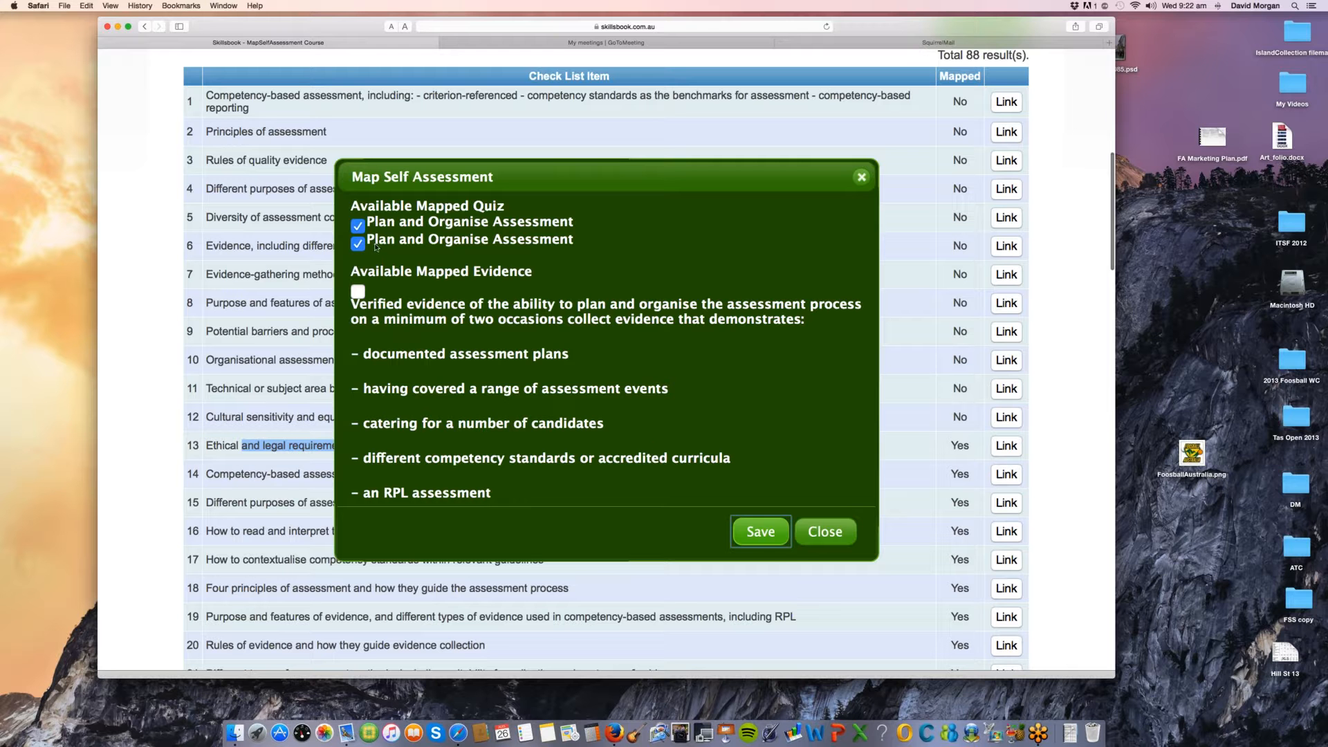
{"action": "left_click", "coordinate": [817, 537]}
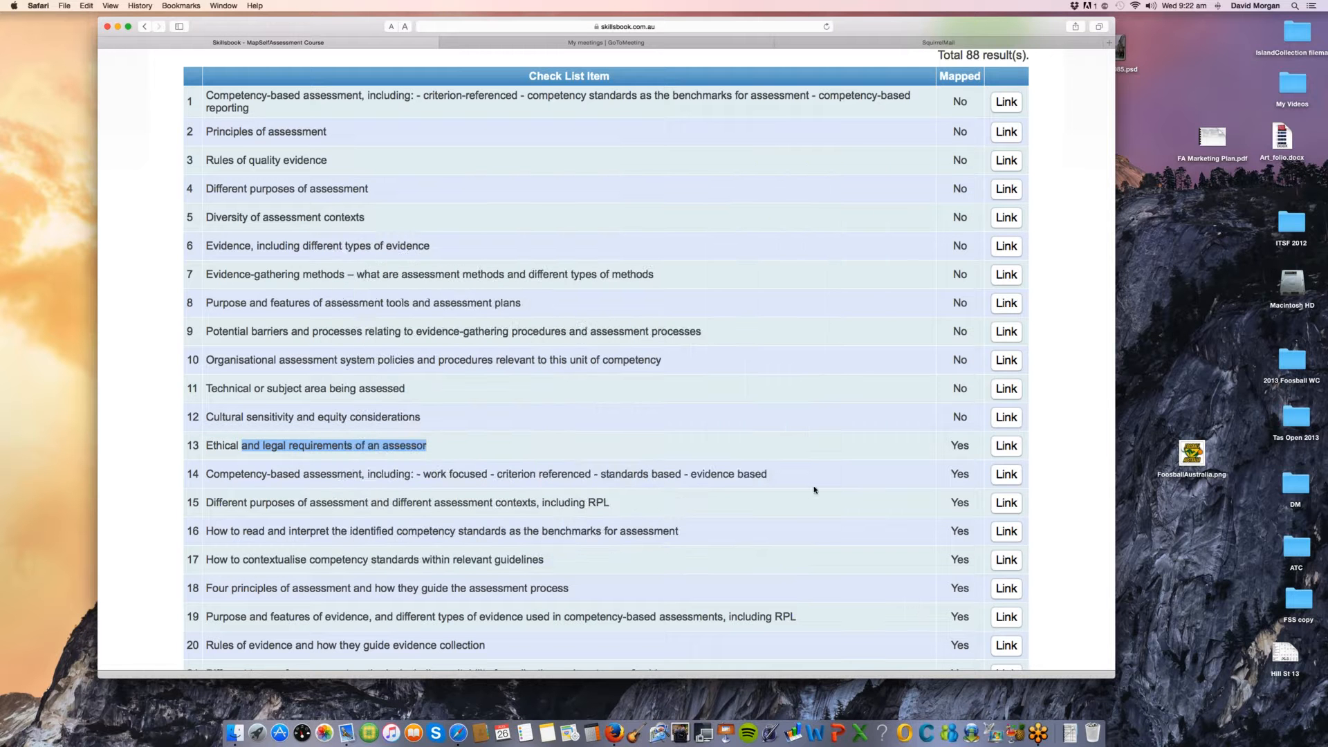
Step: Link all self assessment check list items to quiz only and save the mapping
{"action": "scroll", "coordinate": [942, 213], "scroll_direction": "up", "scroll_amount": 3}
{"action": "left_click", "coordinate": [983, 162]}
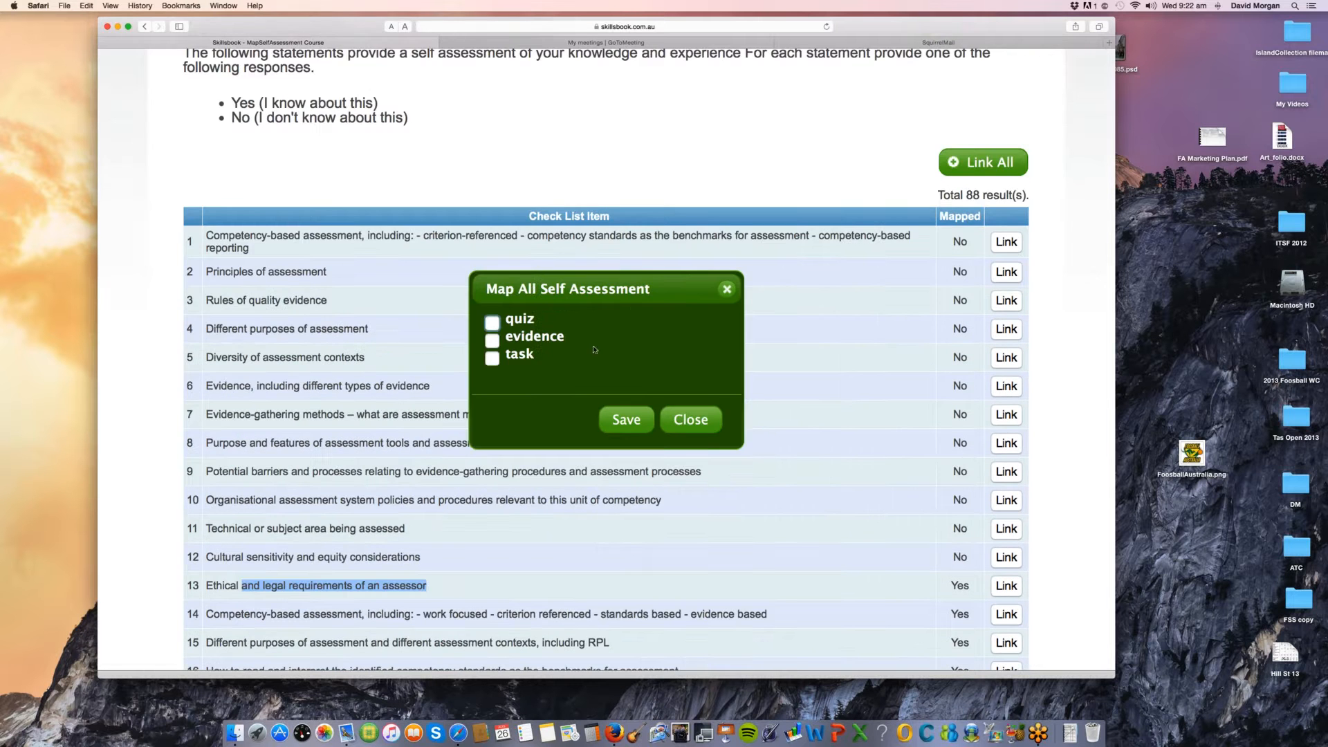
{"action": "left_click", "coordinate": [494, 324]}
{"action": "left_click", "coordinate": [626, 419]}
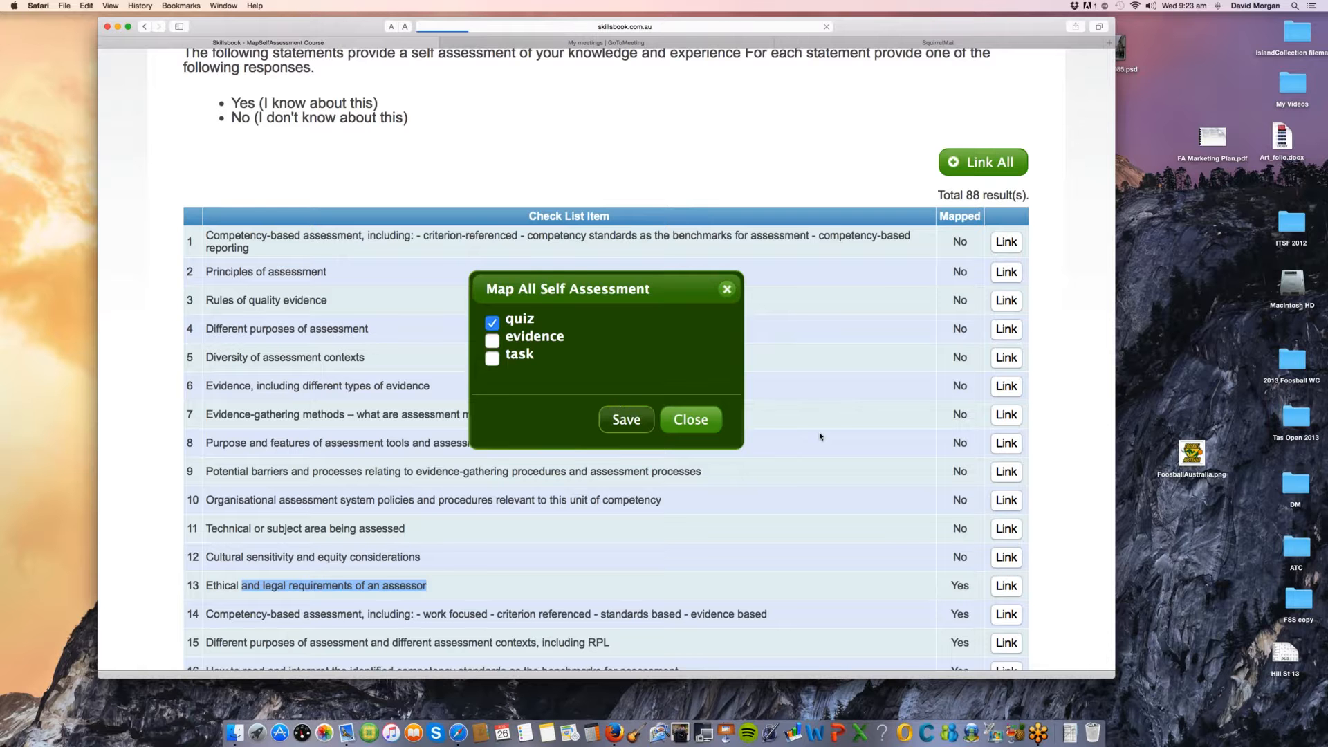
{"action": "scroll", "coordinate": [819, 437], "scroll_direction": "up", "scroll_amount": 2}
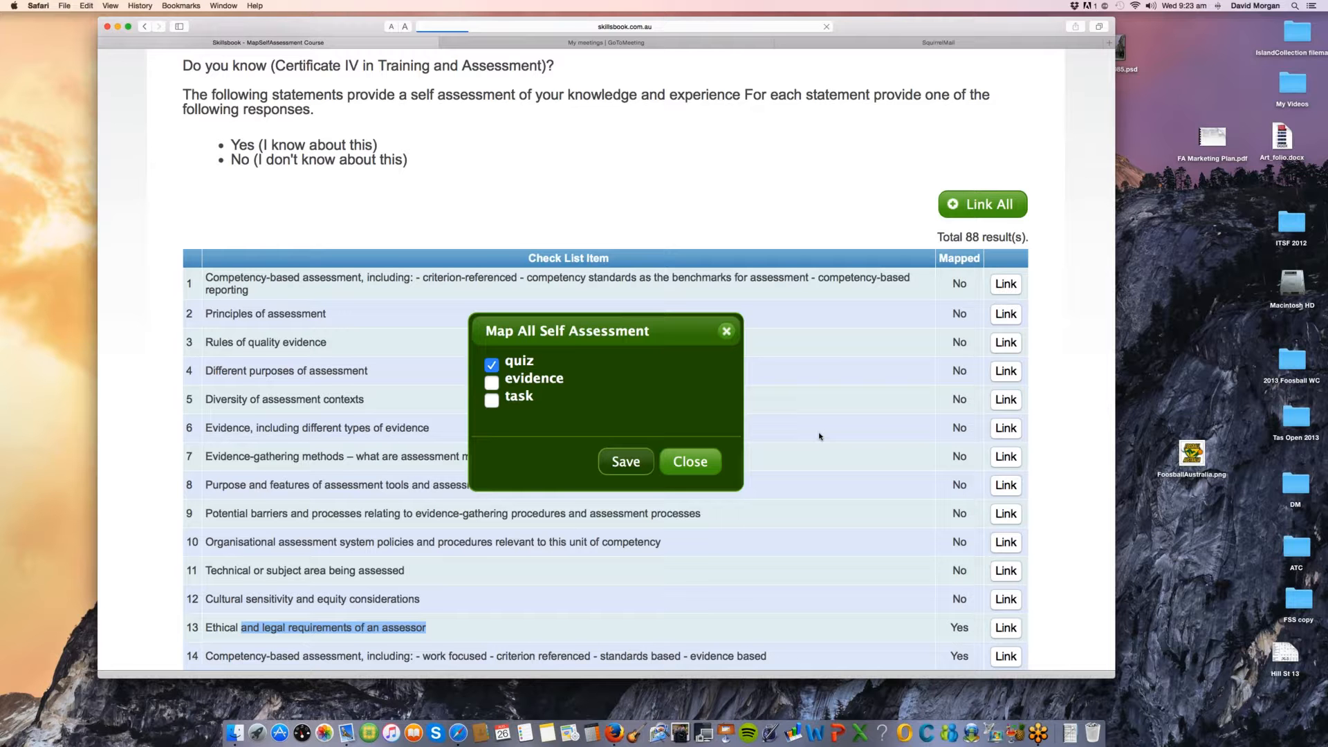
{"action": "scroll", "coordinate": [626, 420], "scroll_direction": "down", "scroll_amount": 1}
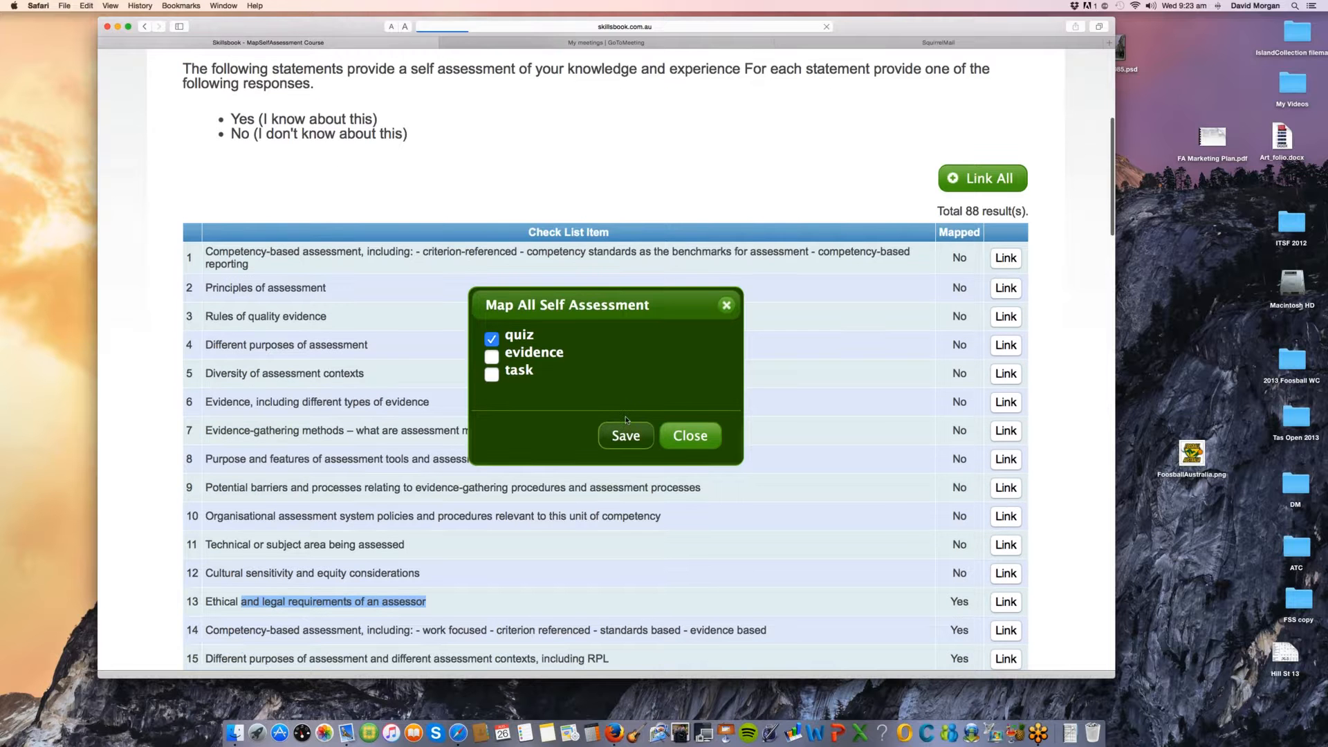
{"action": "left_click", "coordinate": [624, 427]}
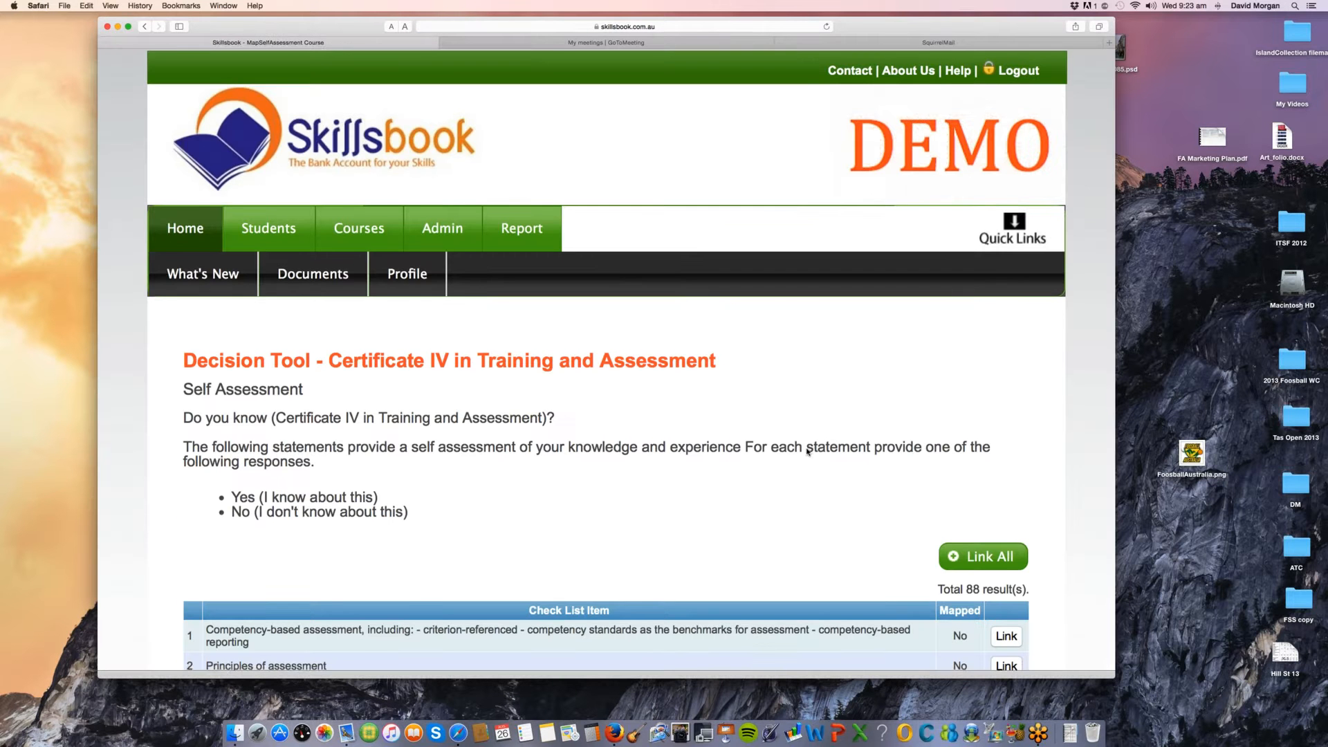
Step: Examine the Mapped column of the knowledge check list, highlighting the values of the first rows and reading on through the remaining items
{"action": "scroll", "coordinate": [808, 451], "scroll_direction": "down", "scroll_amount": 10}
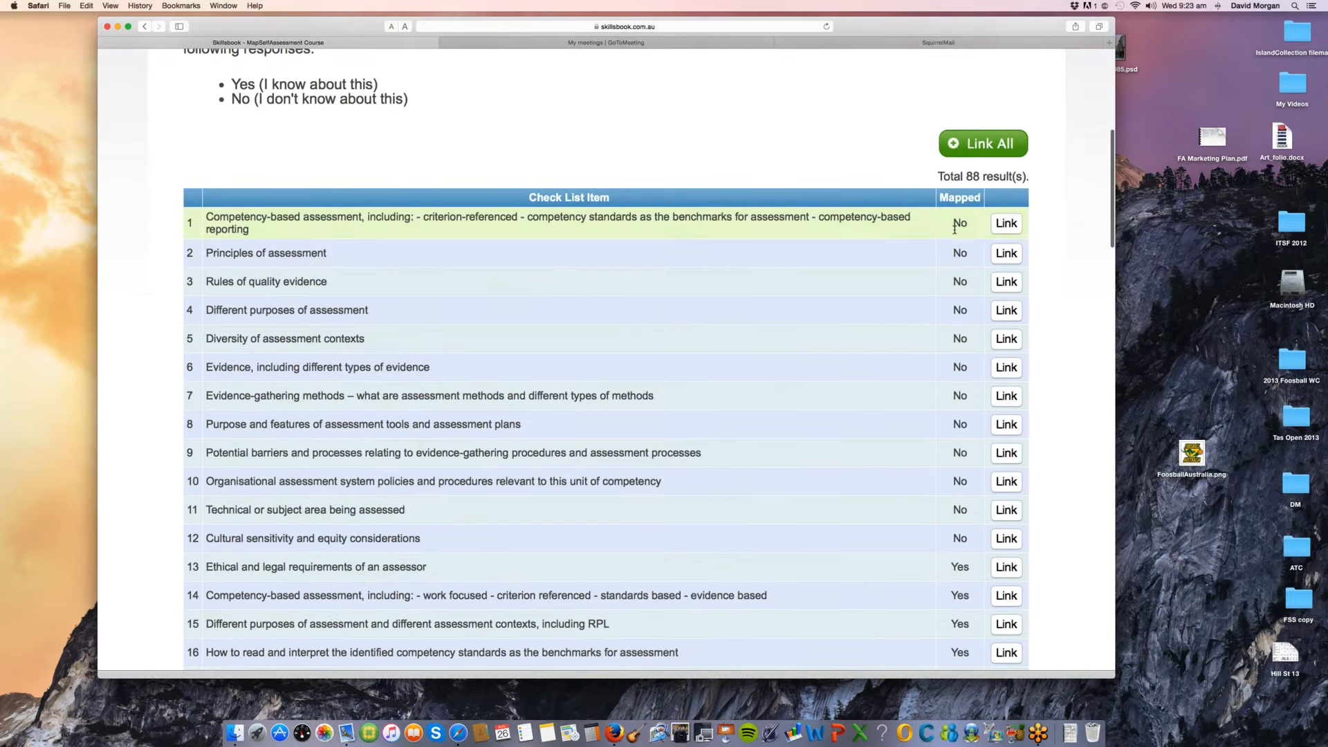
{"action": "left_click_drag", "start_coordinate": [954, 229], "coordinate": [940, 542]}
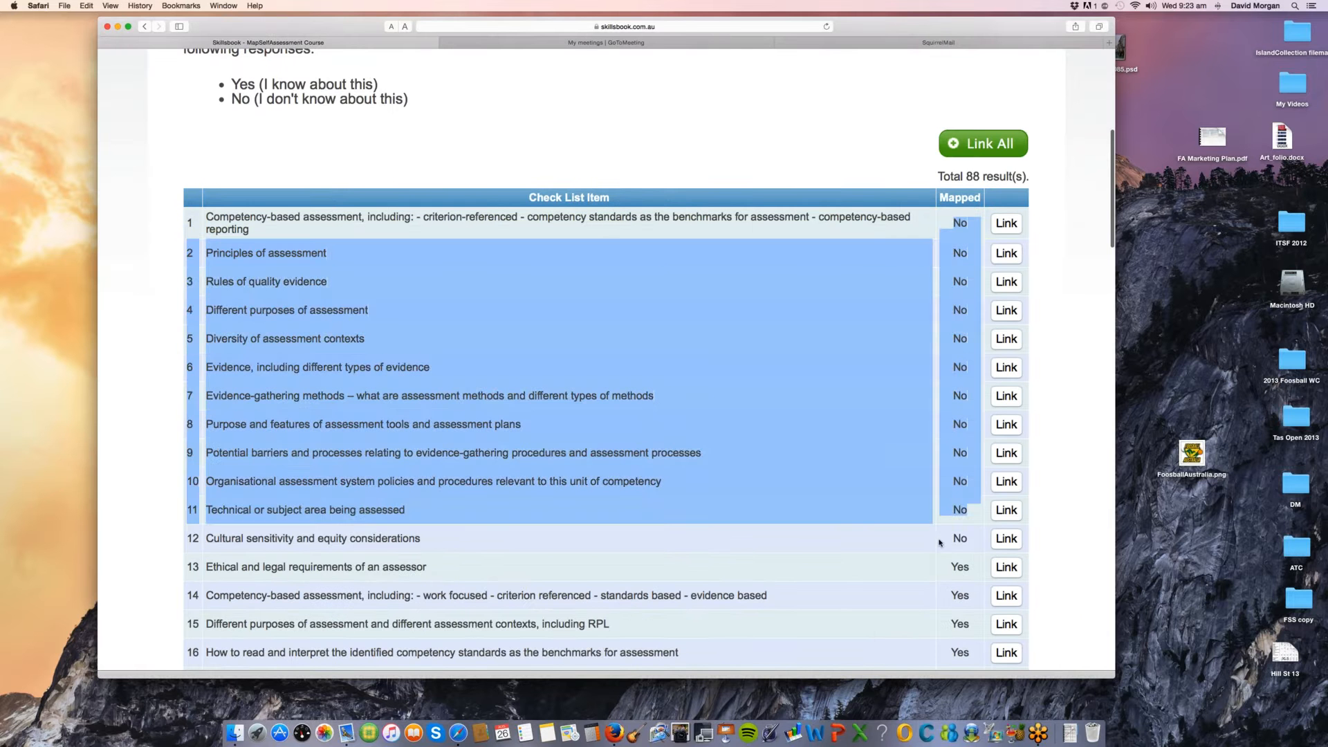
{"action": "left_click", "coordinate": [839, 552]}
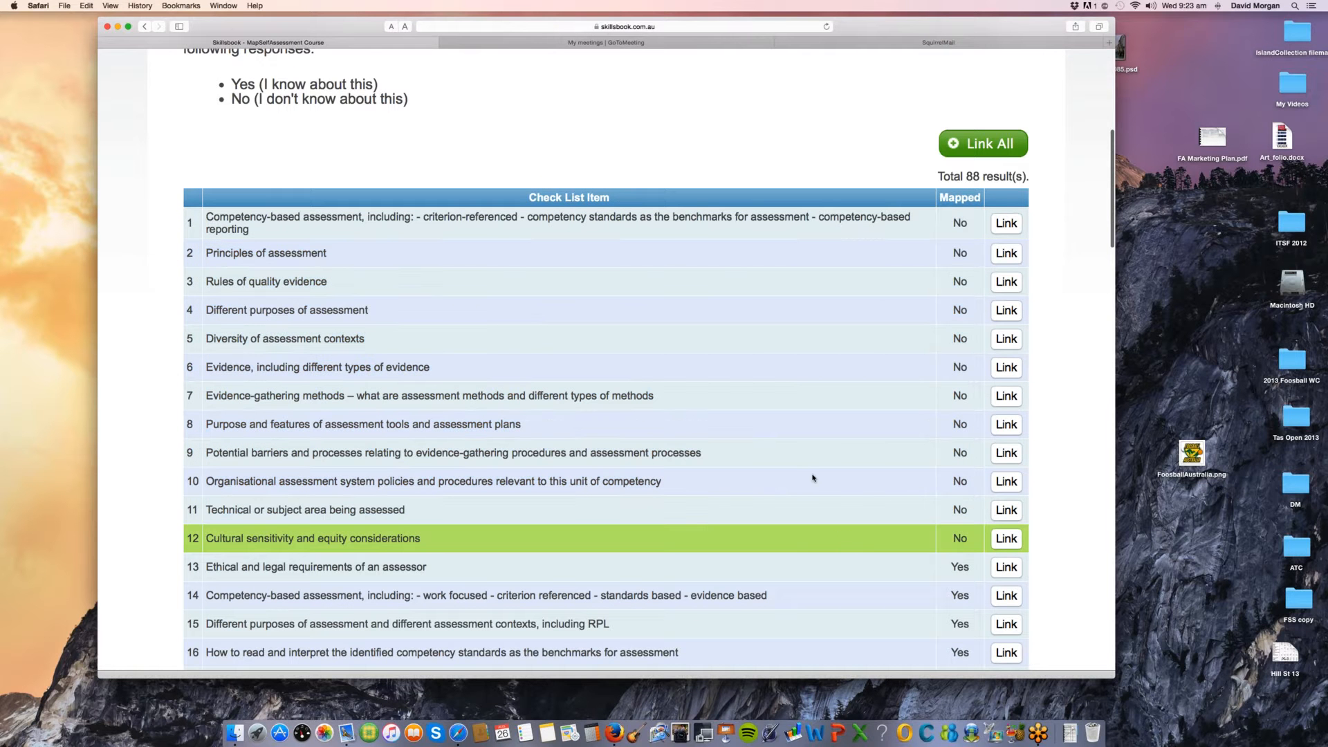
{"action": "scroll", "coordinate": [793, 481], "scroll_direction": "down", "scroll_amount": 2}
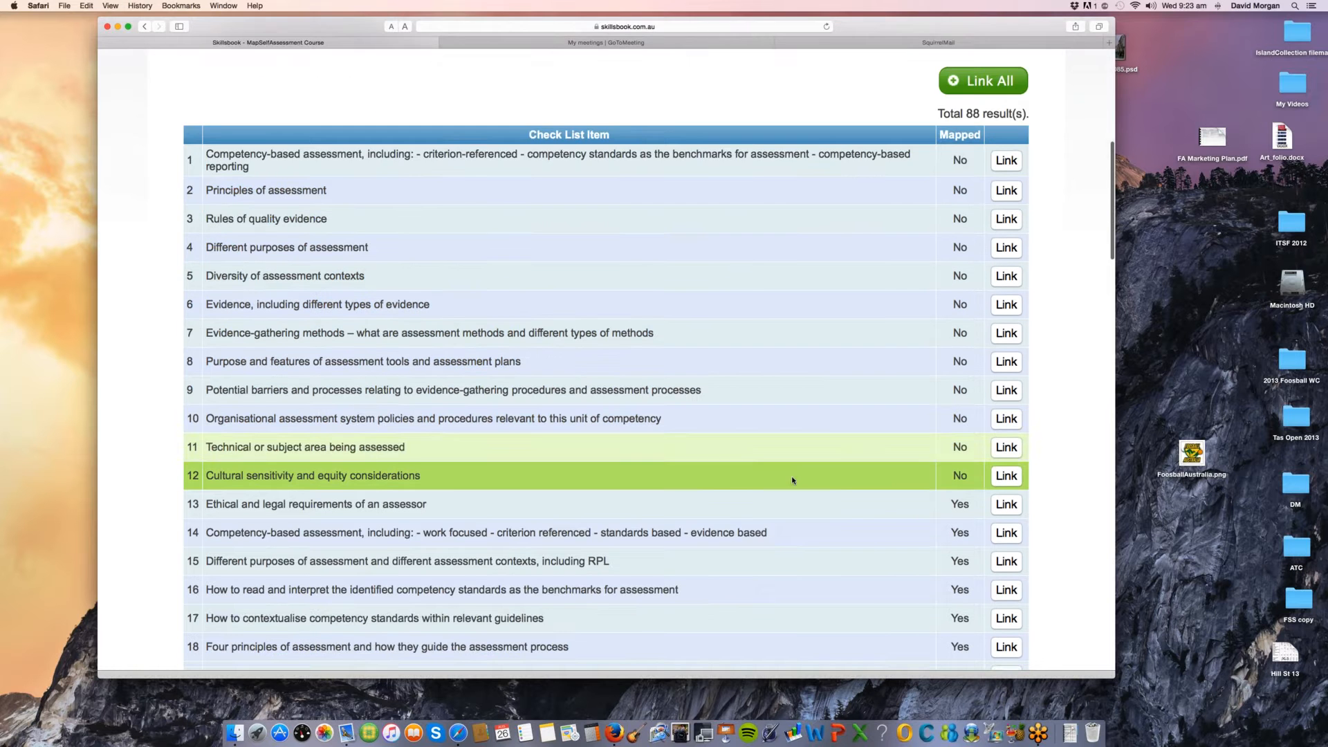
{"action": "scroll", "coordinate": [792, 480], "scroll_direction": "down", "scroll_amount": 3}
{"action": "scroll", "coordinate": [793, 480], "scroll_direction": "down", "scroll_amount": 7}
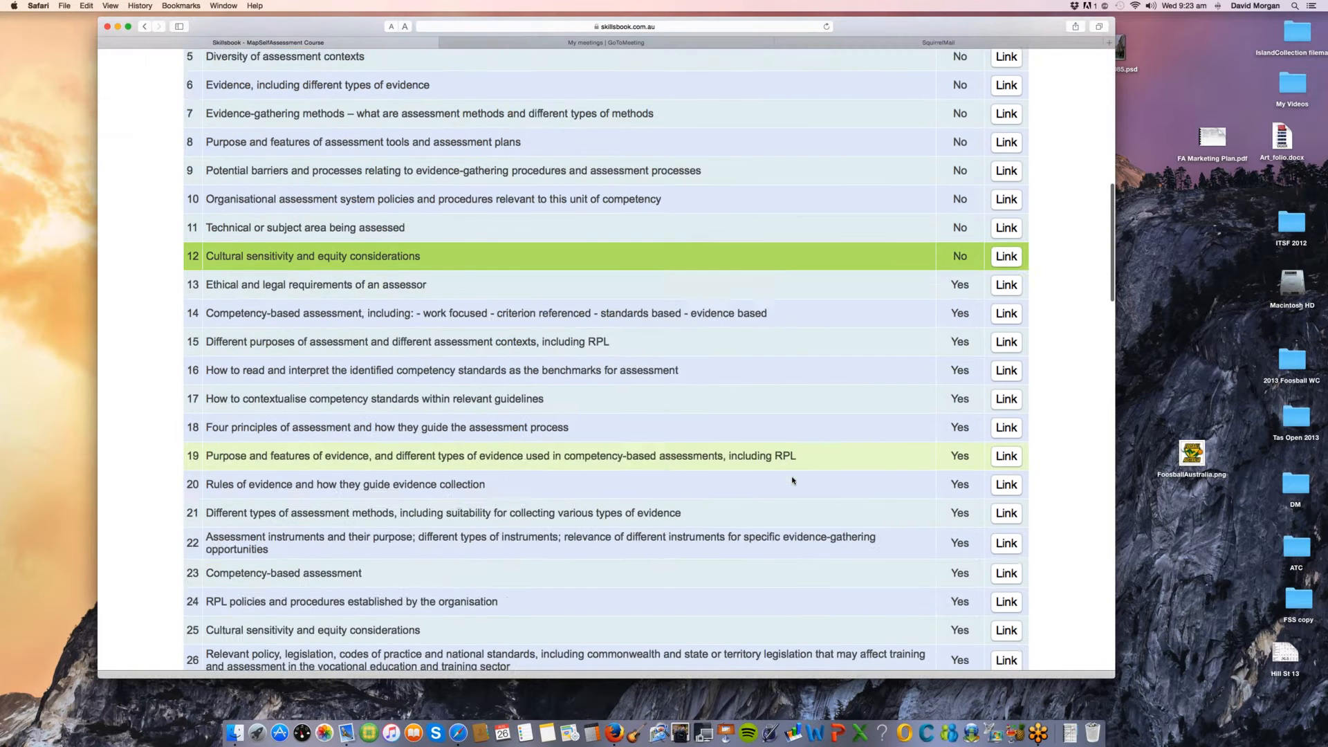
{"action": "scroll", "coordinate": [792, 478], "scroll_direction": "down", "scroll_amount": 15}
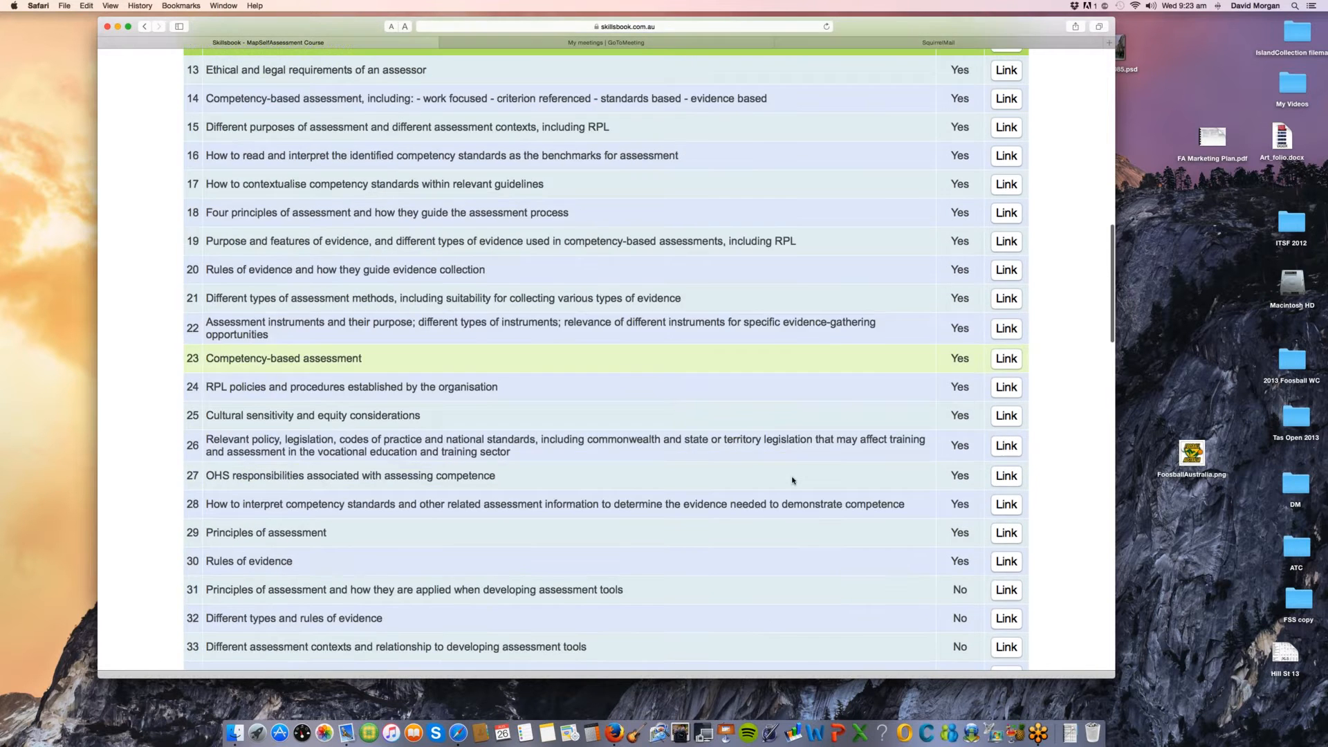
{"action": "scroll", "coordinate": [874, 223], "scroll_direction": "down", "scroll_amount": 2}
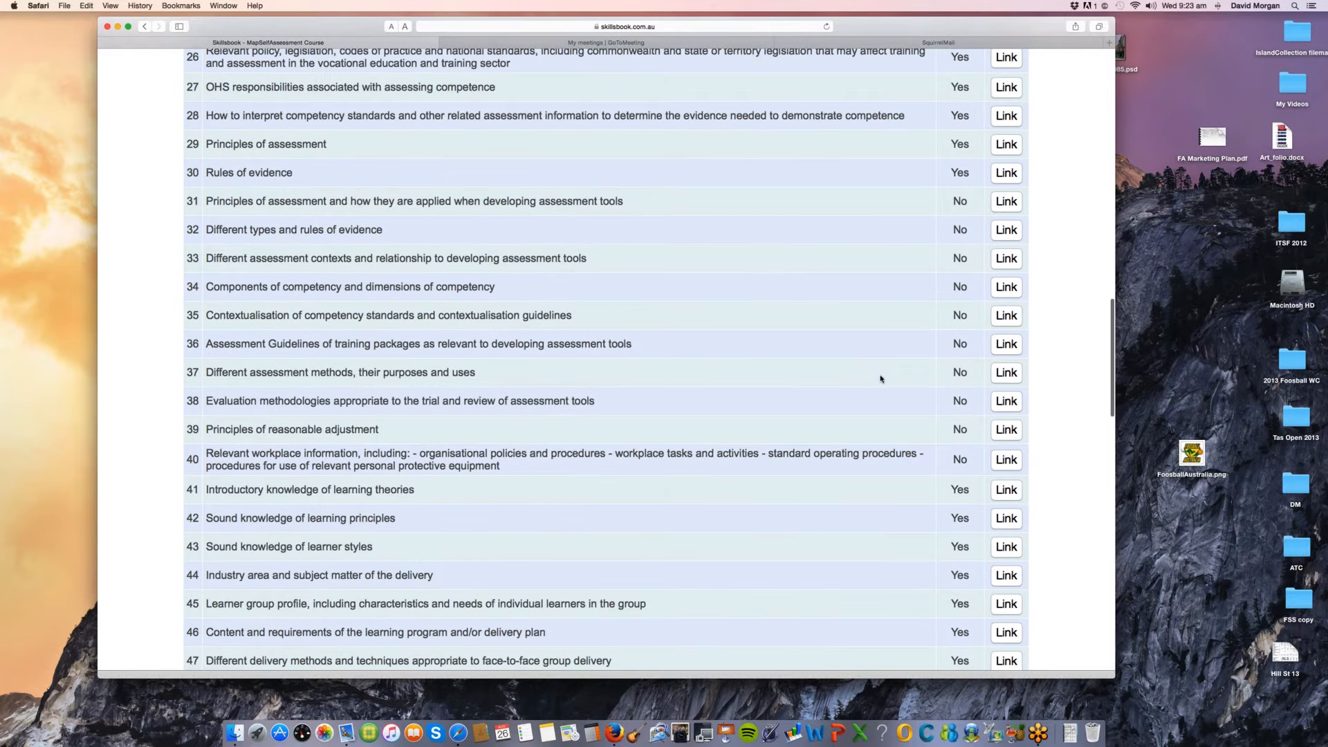
{"action": "scroll", "coordinate": [815, 533], "scroll_direction": "down", "scroll_amount": 12}
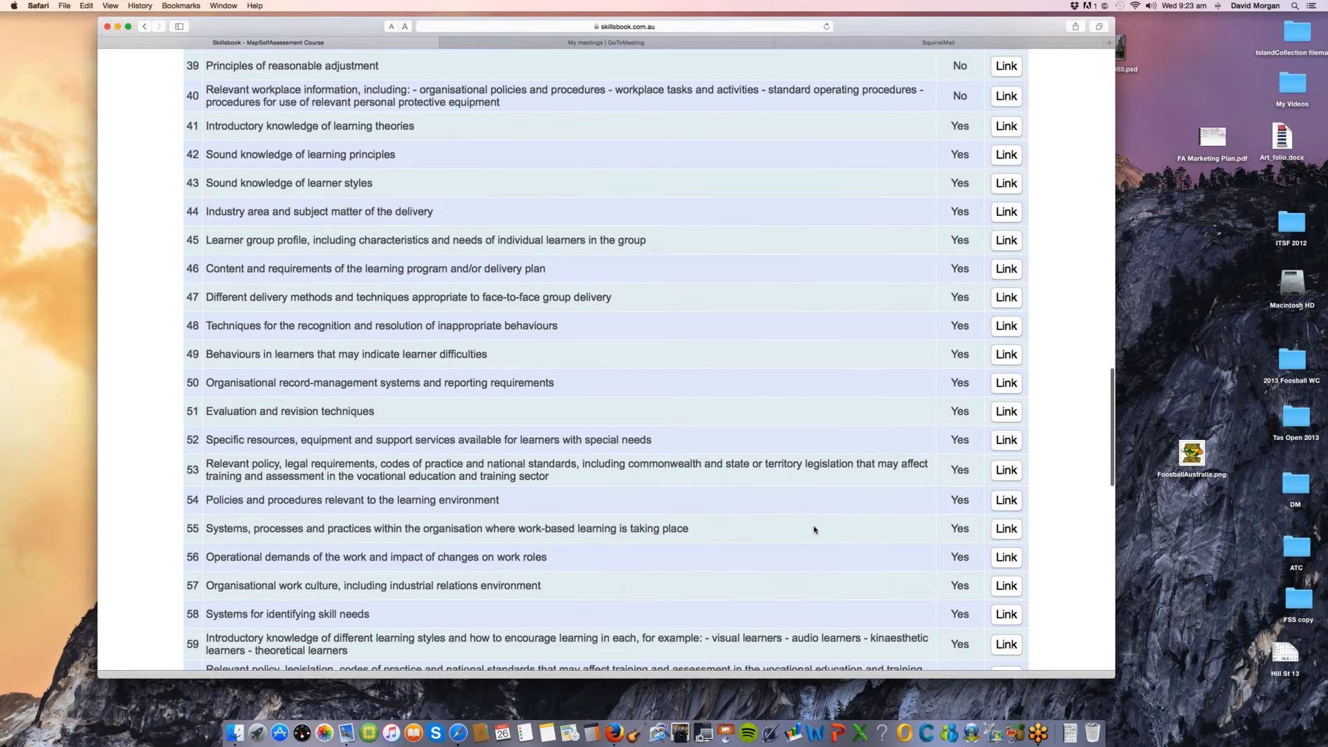
Step: Continue to the "Do you have" evidence check list and examine its Mapped column, highlighting the text of item 3
{"action": "scroll", "coordinate": [814, 530], "scroll_direction": "down", "scroll_amount": 13}
{"action": "scroll", "coordinate": [814, 529], "scroll_direction": "down", "scroll_amount": 19}
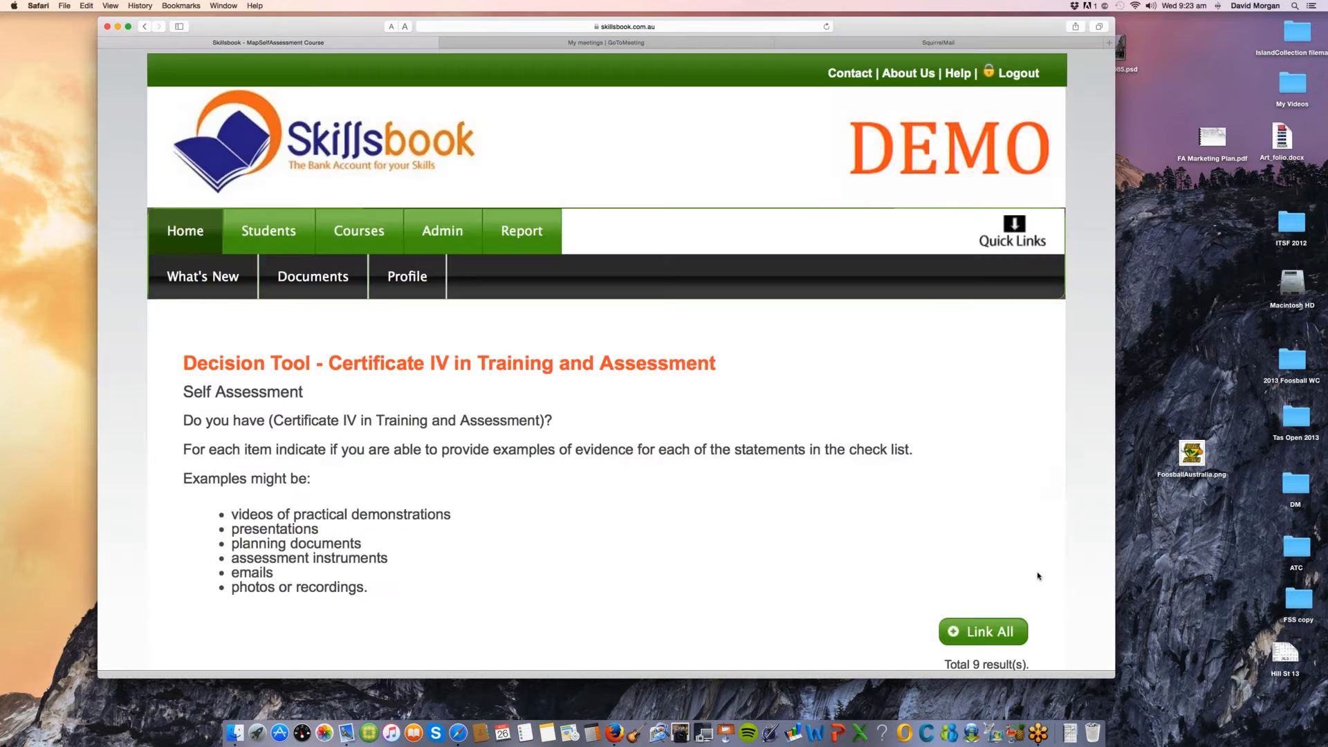
{"action": "scroll", "coordinate": [1038, 573], "scroll_direction": "down", "scroll_amount": 19}
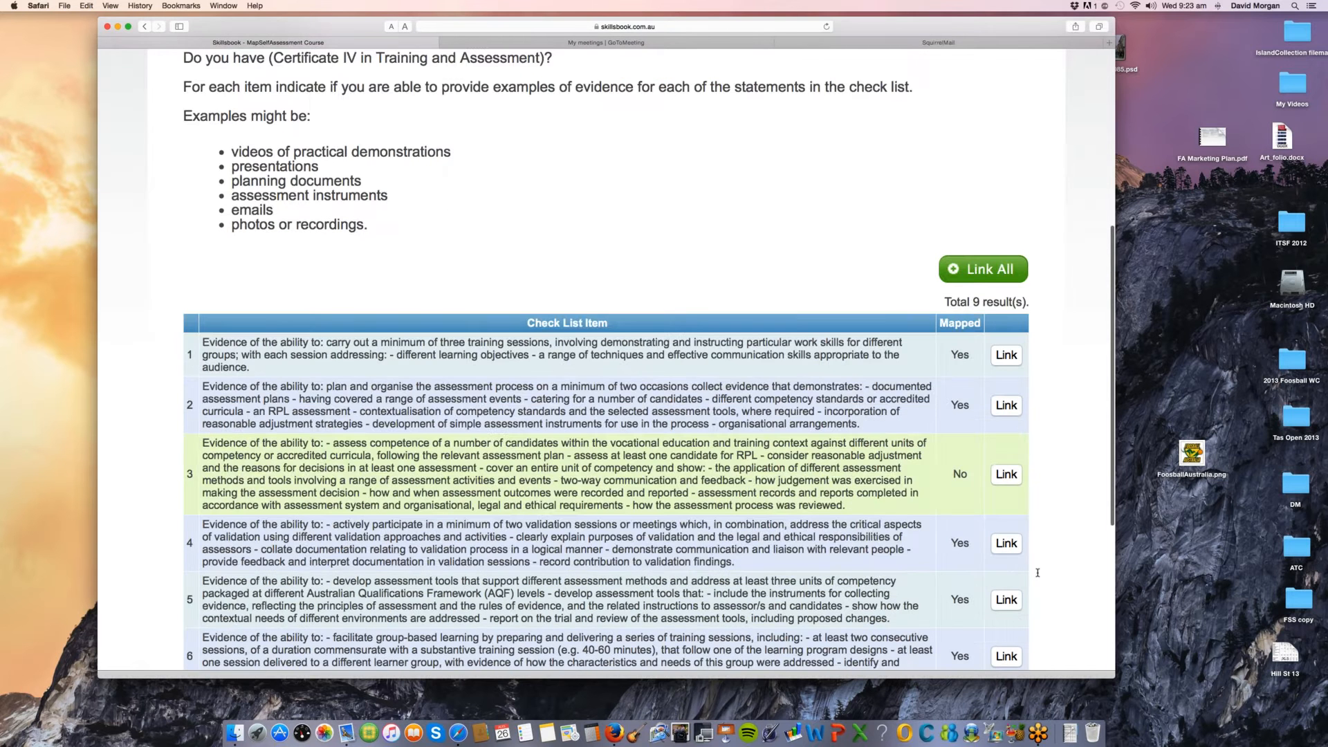
{"action": "scroll", "coordinate": [875, 546], "scroll_direction": "down", "scroll_amount": 1}
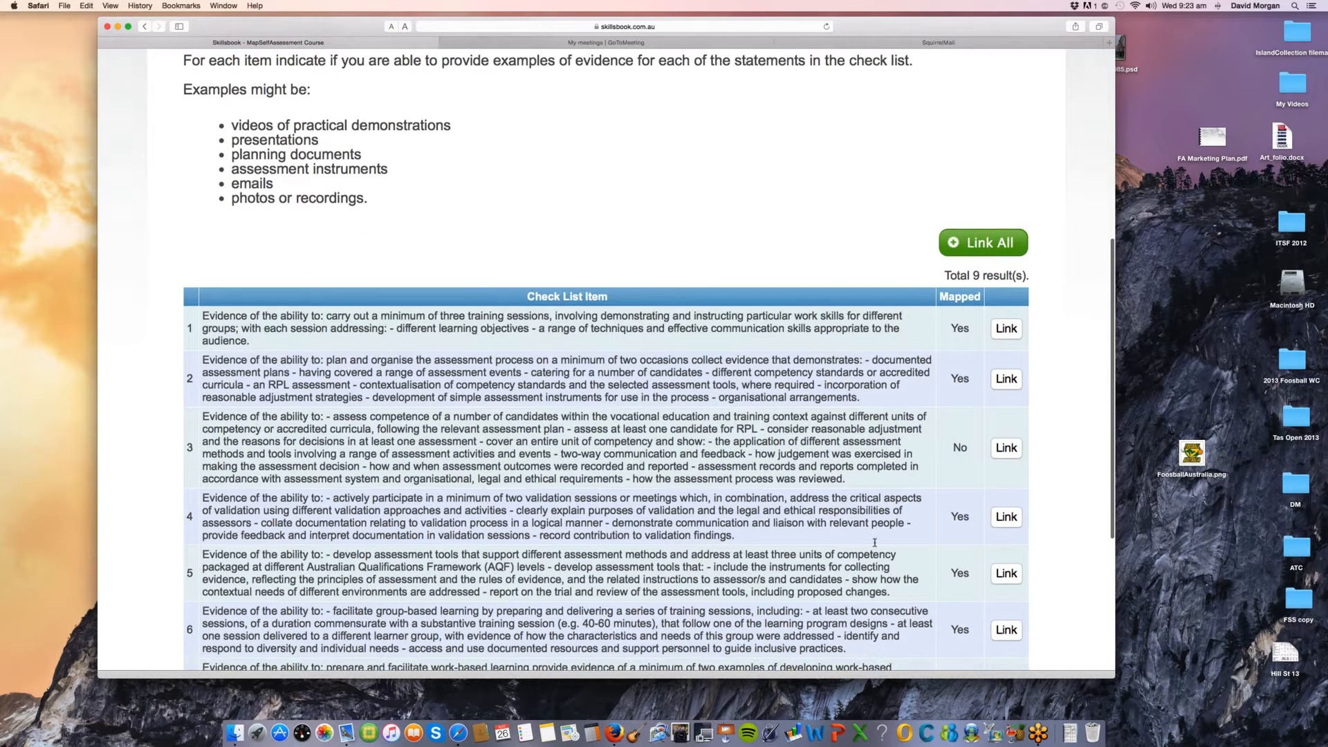
{"action": "left_click_drag", "start_coordinate": [466, 415], "coordinate": [631, 490]}
{"action": "scroll", "coordinate": [616, 499], "scroll_direction": "down", "scroll_amount": 6}
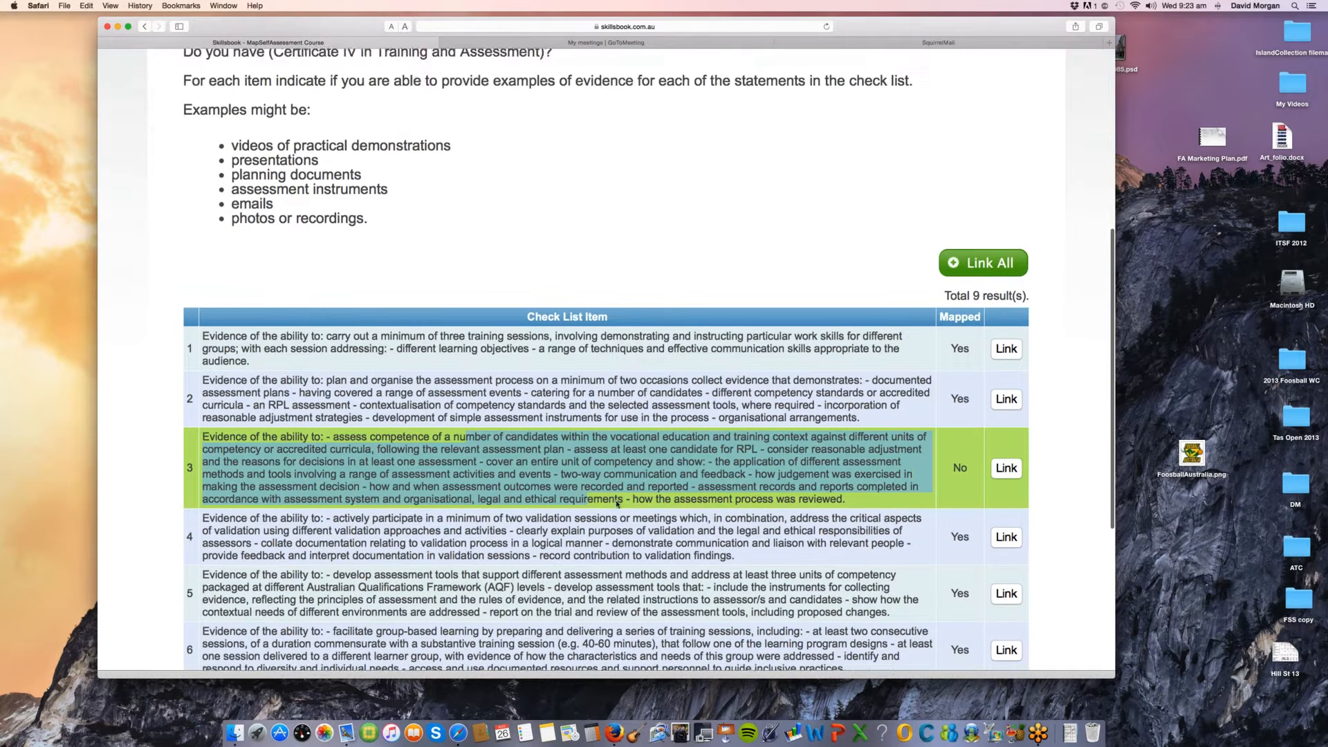
Step: Open the "Can you do" task check list of the Decision Tool and examine the Mapped column down through its items
{"action": "left_click", "coordinate": [982, 587]}
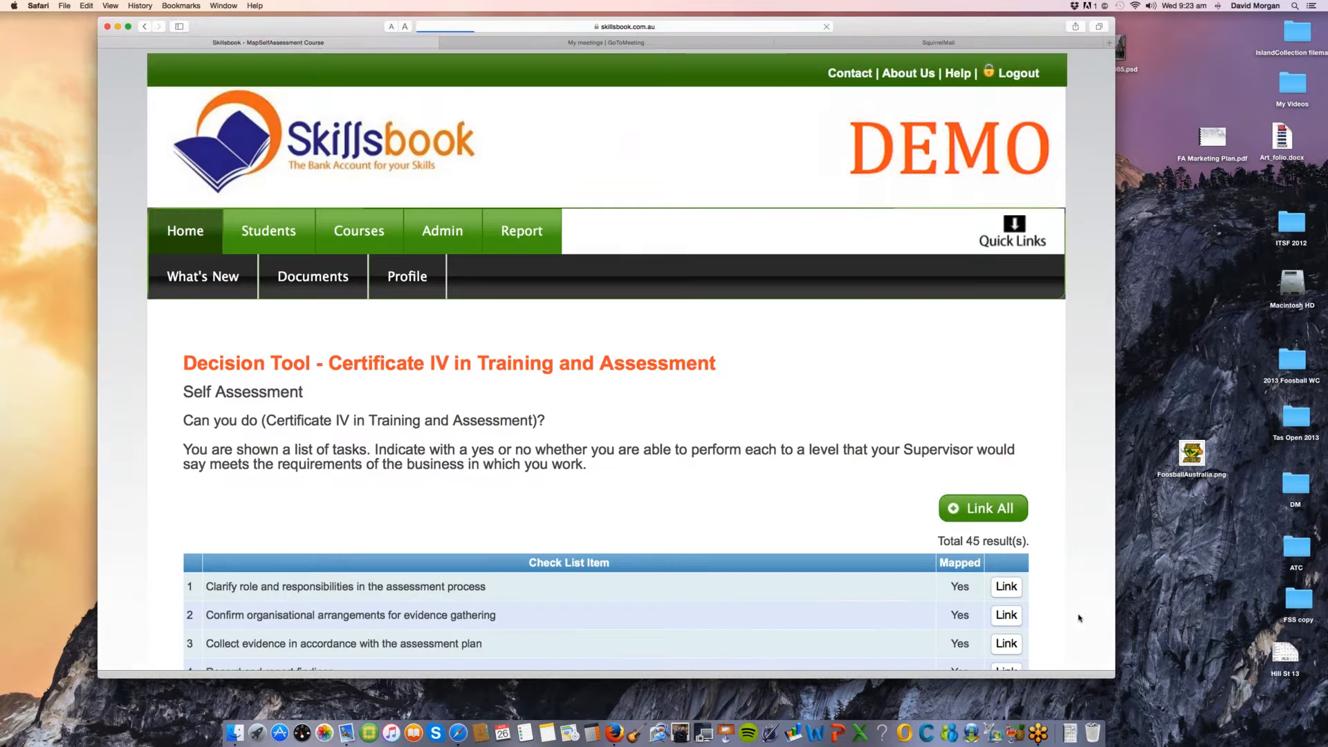
{"action": "scroll", "coordinate": [1079, 617], "scroll_direction": "down", "scroll_amount": 2}
{"action": "scroll", "coordinate": [1079, 618], "scroll_direction": "down", "scroll_amount": 2}
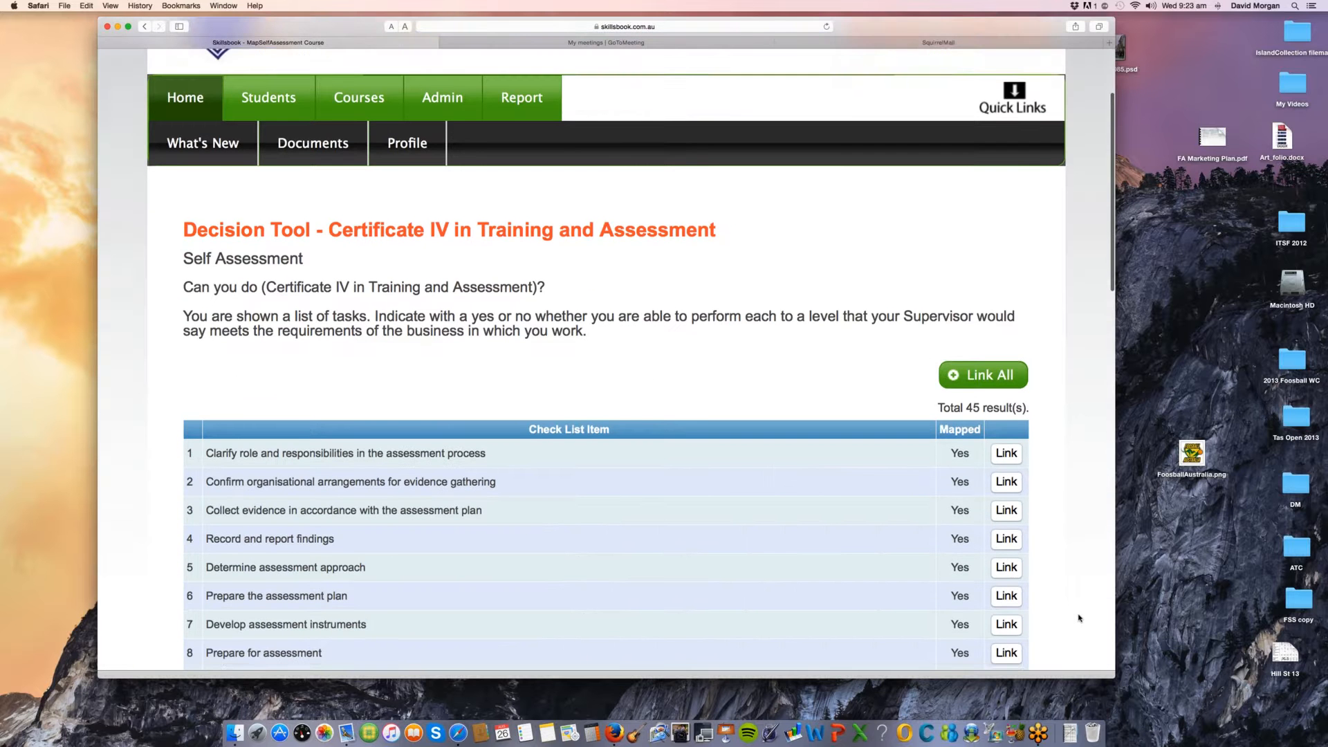
{"action": "scroll", "coordinate": [1079, 618], "scroll_direction": "down", "scroll_amount": 1}
{"action": "scroll", "coordinate": [1078, 617], "scroll_direction": "down", "scroll_amount": 15}
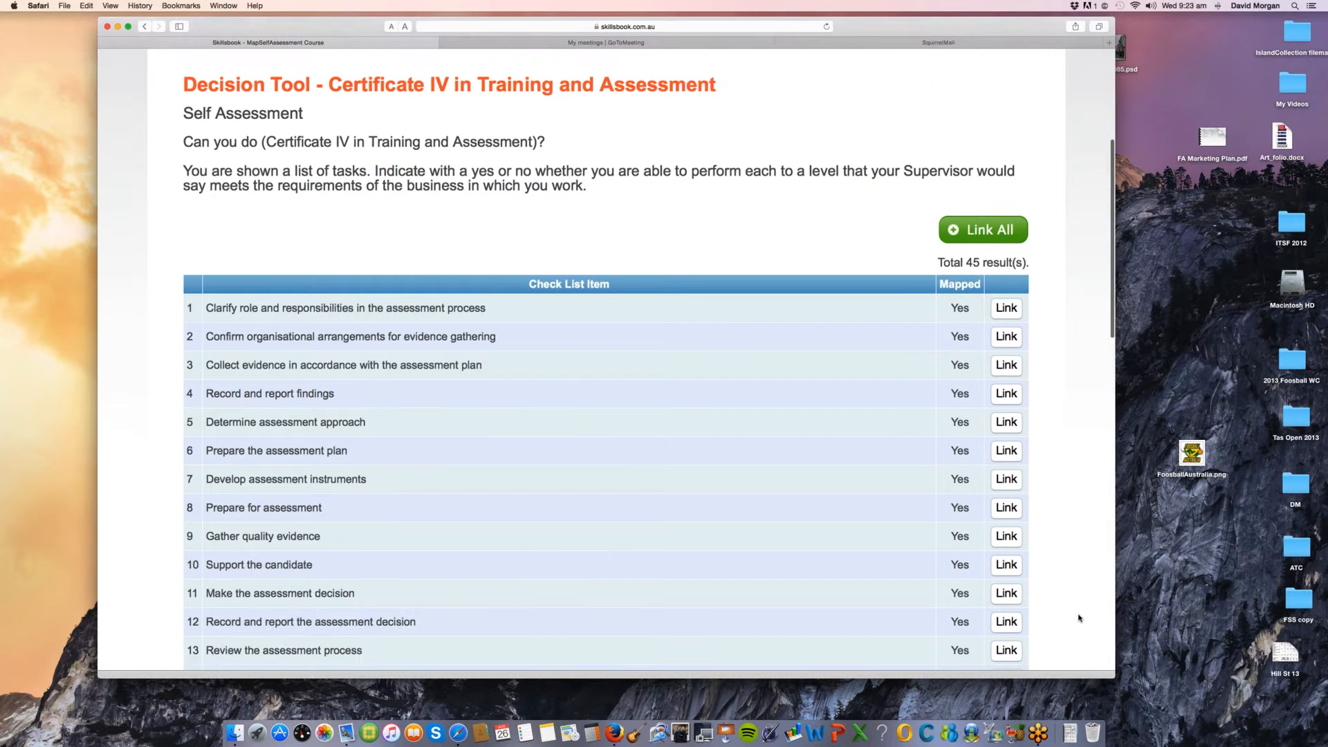
{"action": "scroll", "coordinate": [1078, 617], "scroll_direction": "down", "scroll_amount": 10}
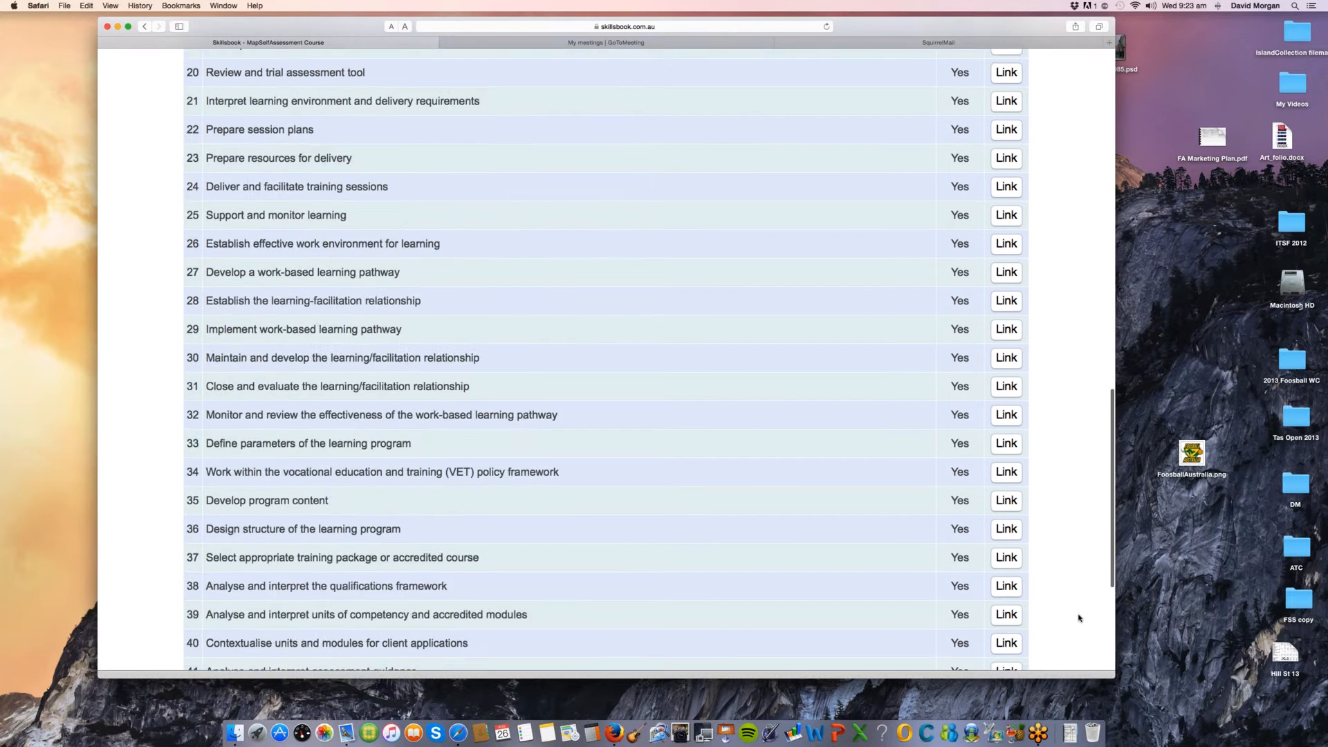
Step: Exit the self assessment mapping and advance from the Quizzes stage to the Summary stage of the course builder
{"action": "left_click", "coordinate": [923, 612]}
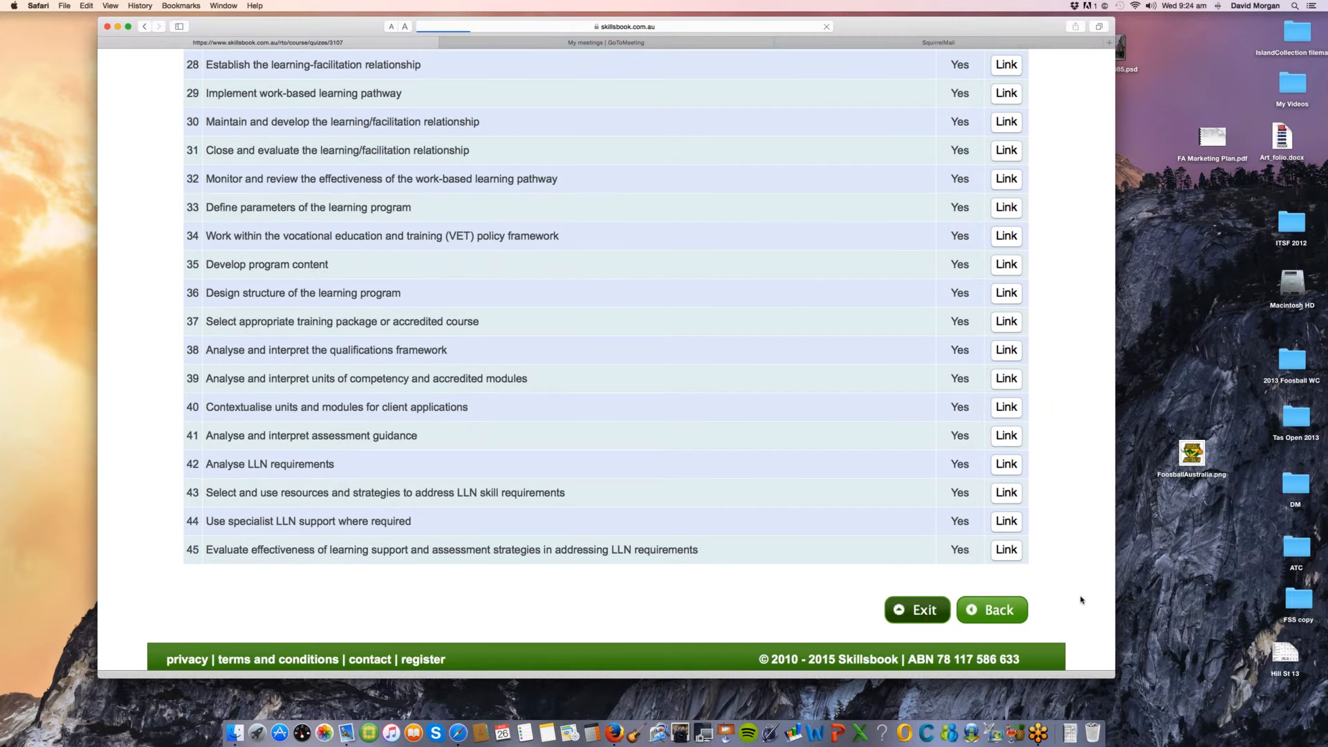
{"action": "scroll", "coordinate": [1081, 607], "scroll_direction": "down", "scroll_amount": 8}
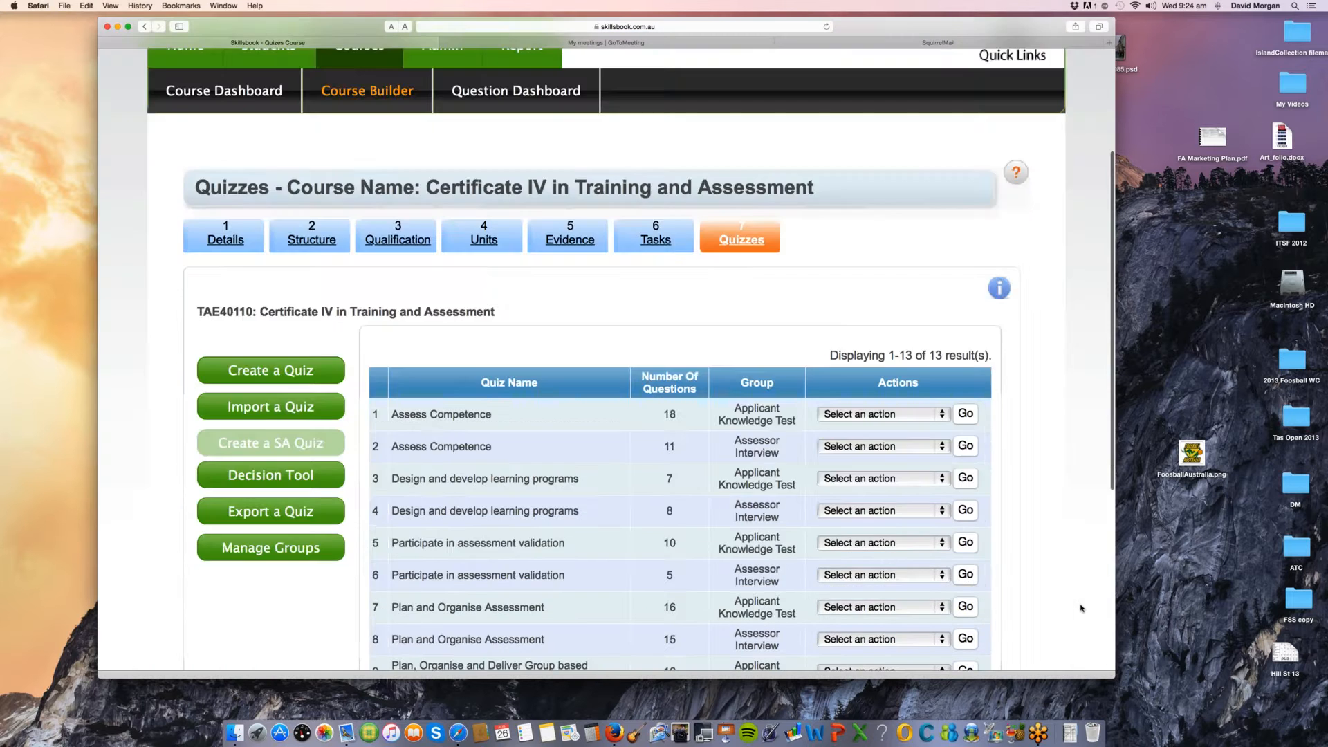
{"action": "scroll", "coordinate": [1082, 608], "scroll_direction": "down", "scroll_amount": 2}
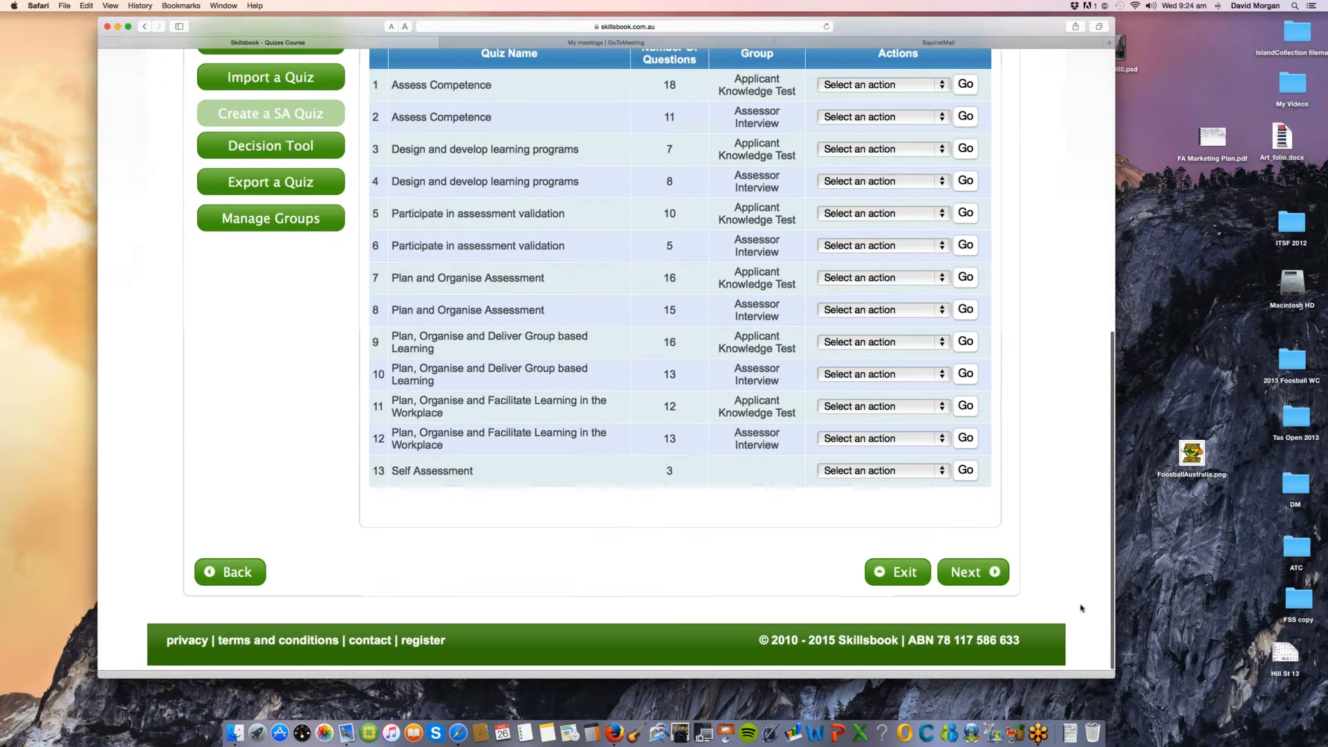
{"action": "left_click", "coordinate": [973, 573]}
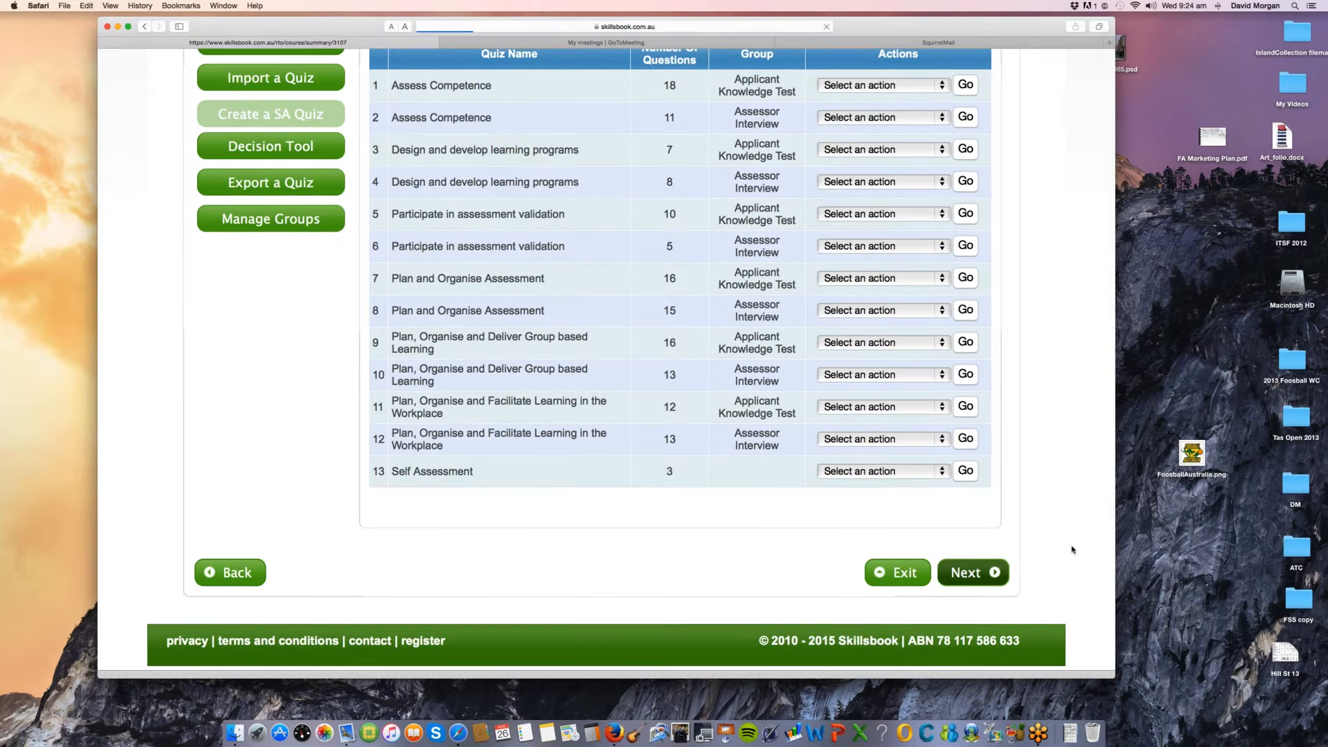
Step: Examine the Training and Assessment Strategy section of the course summary and expand the Assessment Methods section
{"action": "scroll", "coordinate": [1072, 549], "scroll_direction": "down", "scroll_amount": 1}
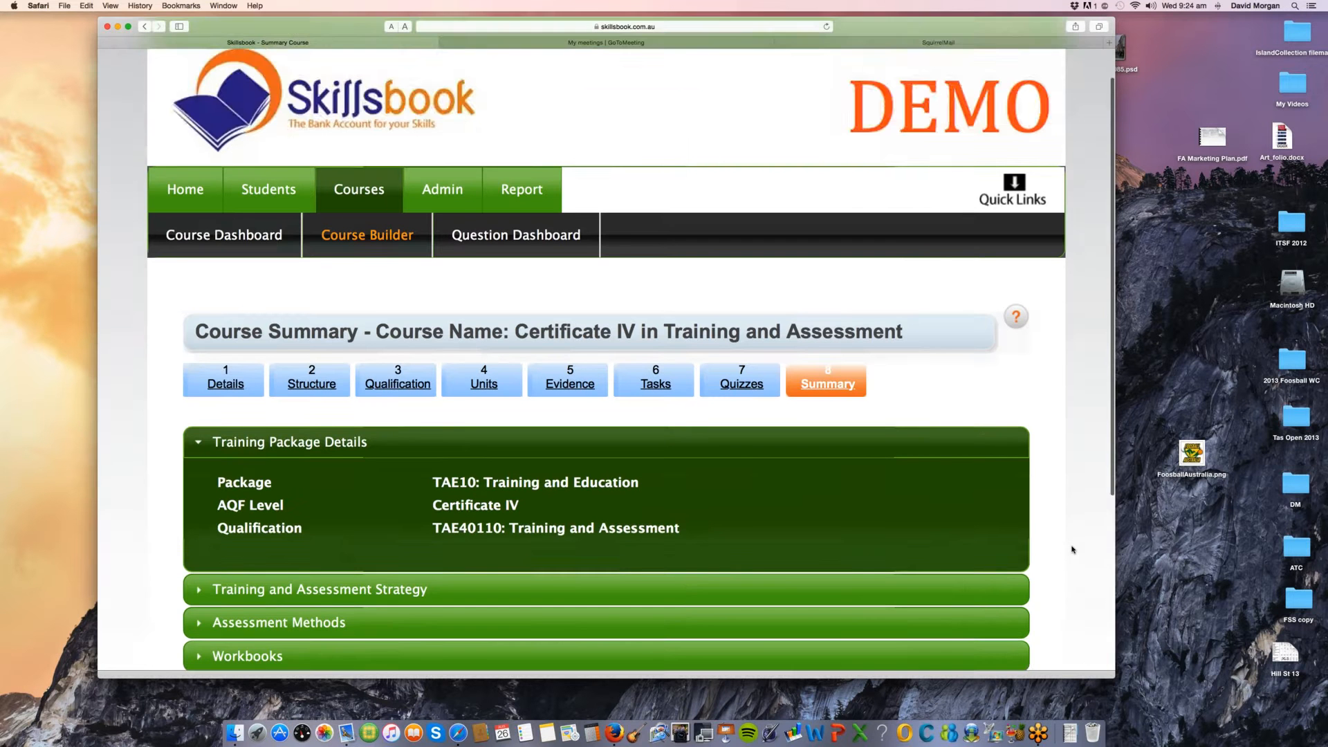
{"action": "scroll", "coordinate": [1072, 549], "scroll_direction": "down", "scroll_amount": 2}
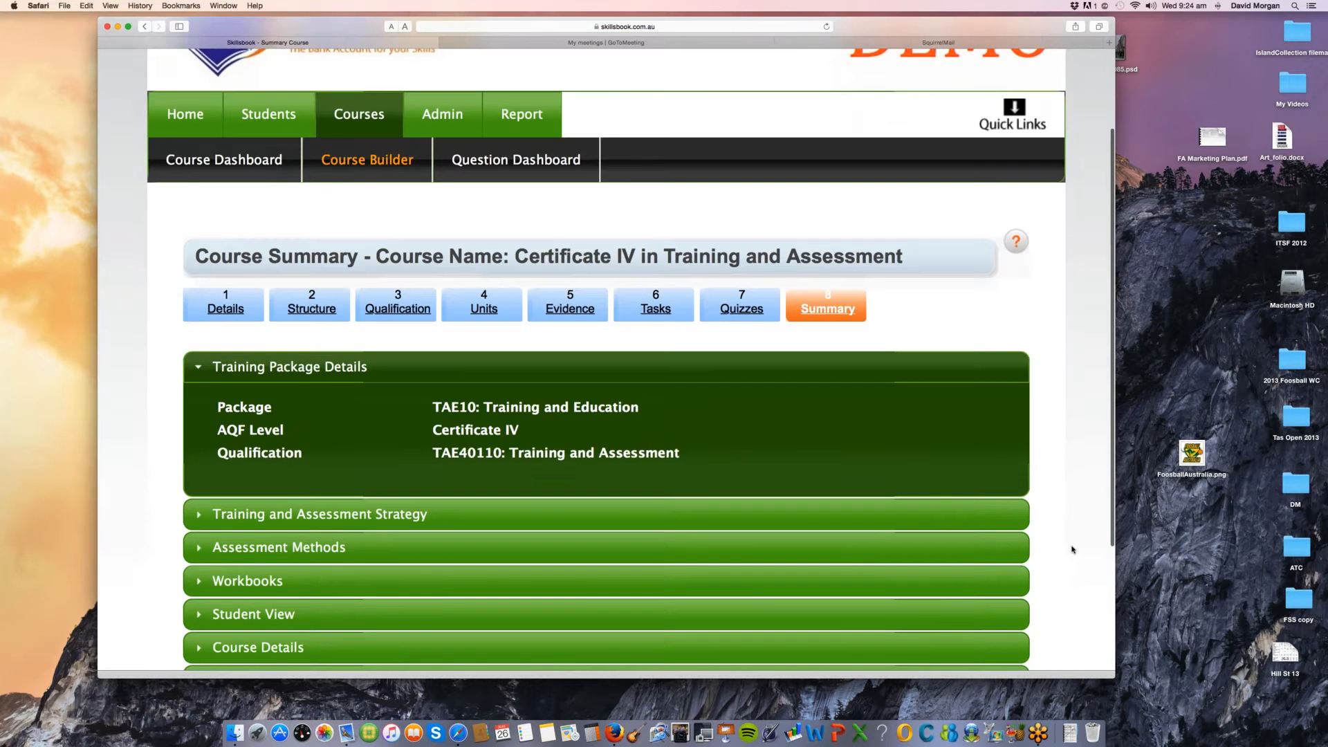
{"action": "scroll", "coordinate": [1072, 550], "scroll_direction": "down", "scroll_amount": 2}
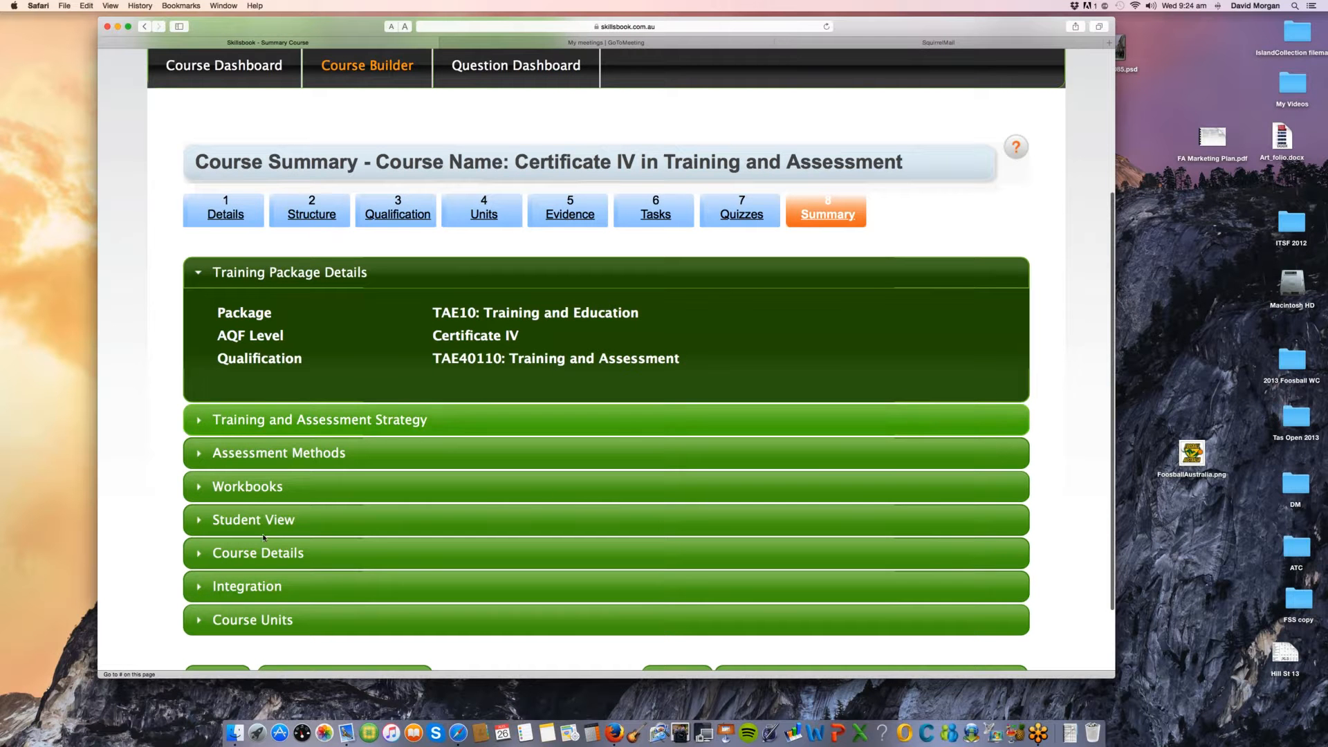
{"action": "left_click", "coordinate": [197, 419]}
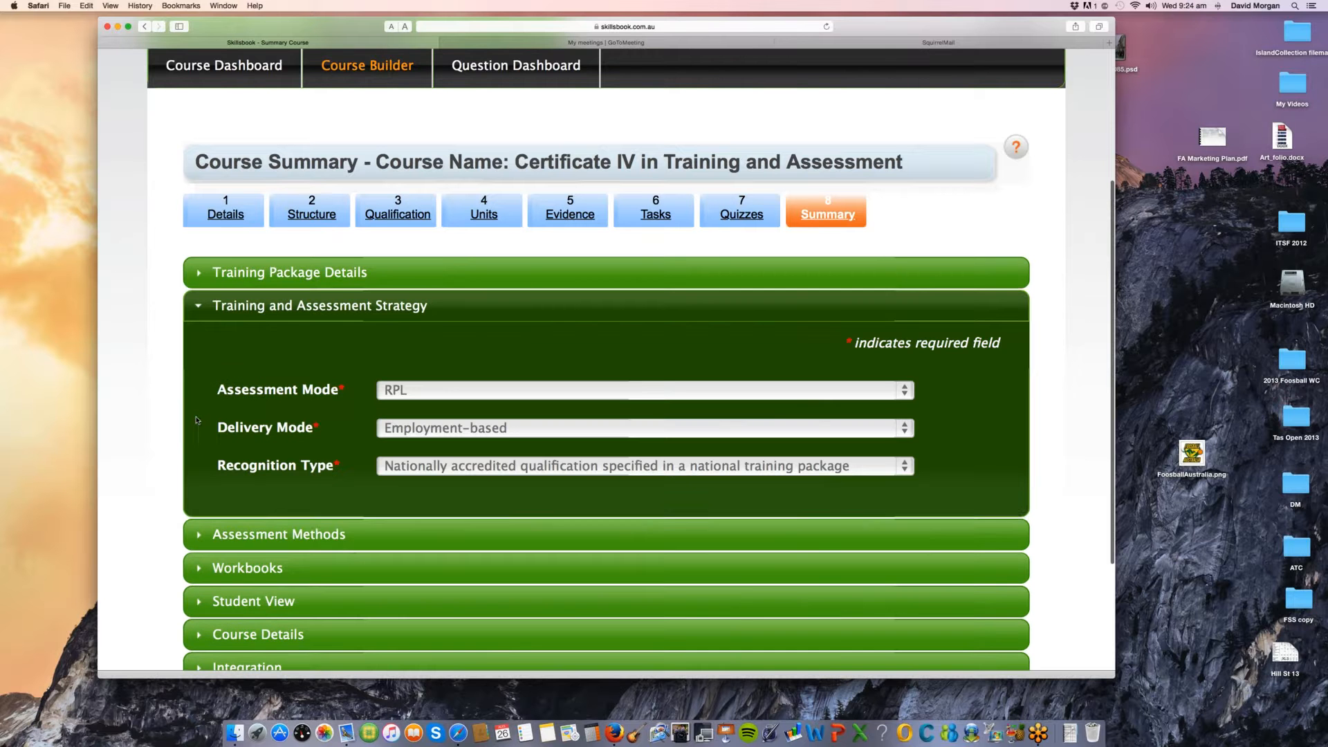
{"action": "left_click", "coordinate": [215, 534]}
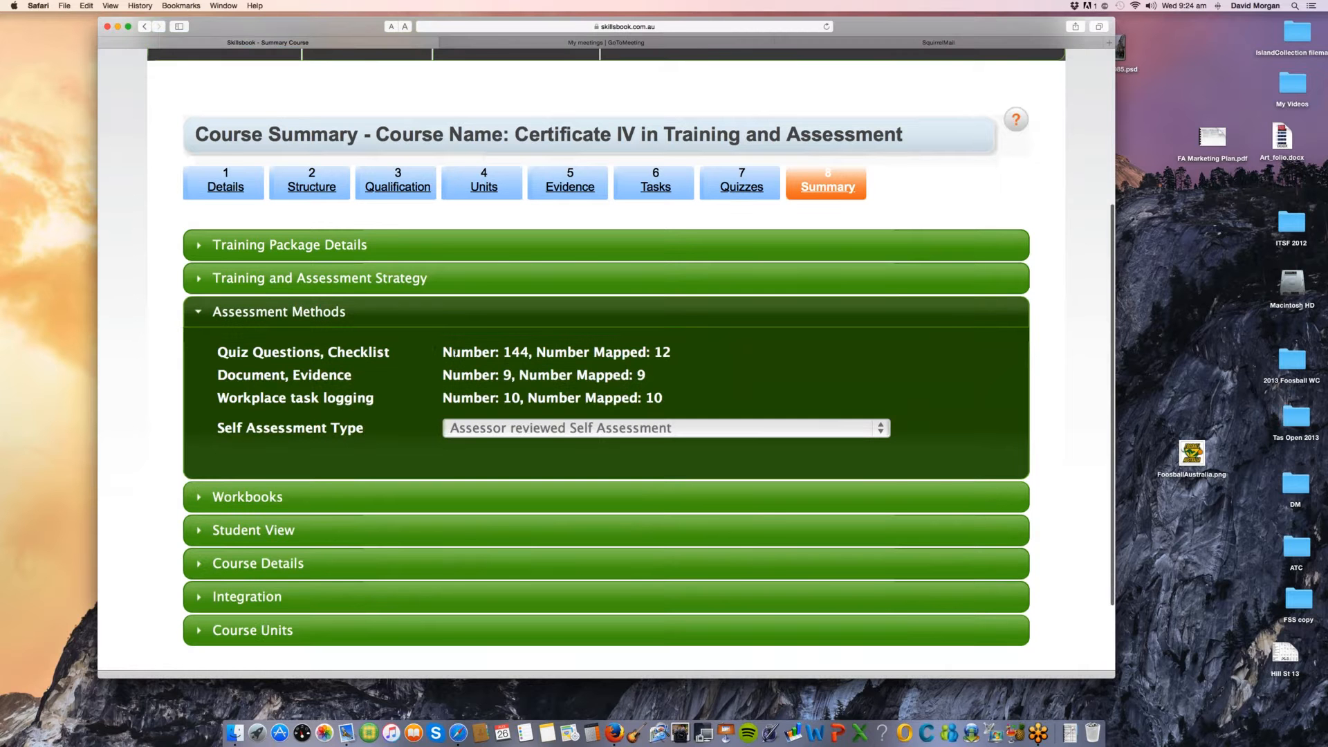
Step: Read the number and number mapped for quiz questions, documents and workplace tasks under Assessment Methods, highlighting the figures
{"action": "left_click_drag", "start_coordinate": [452, 352], "coordinate": [502, 352]}
{"action": "left_click_drag", "start_coordinate": [614, 352], "coordinate": [665, 351]}
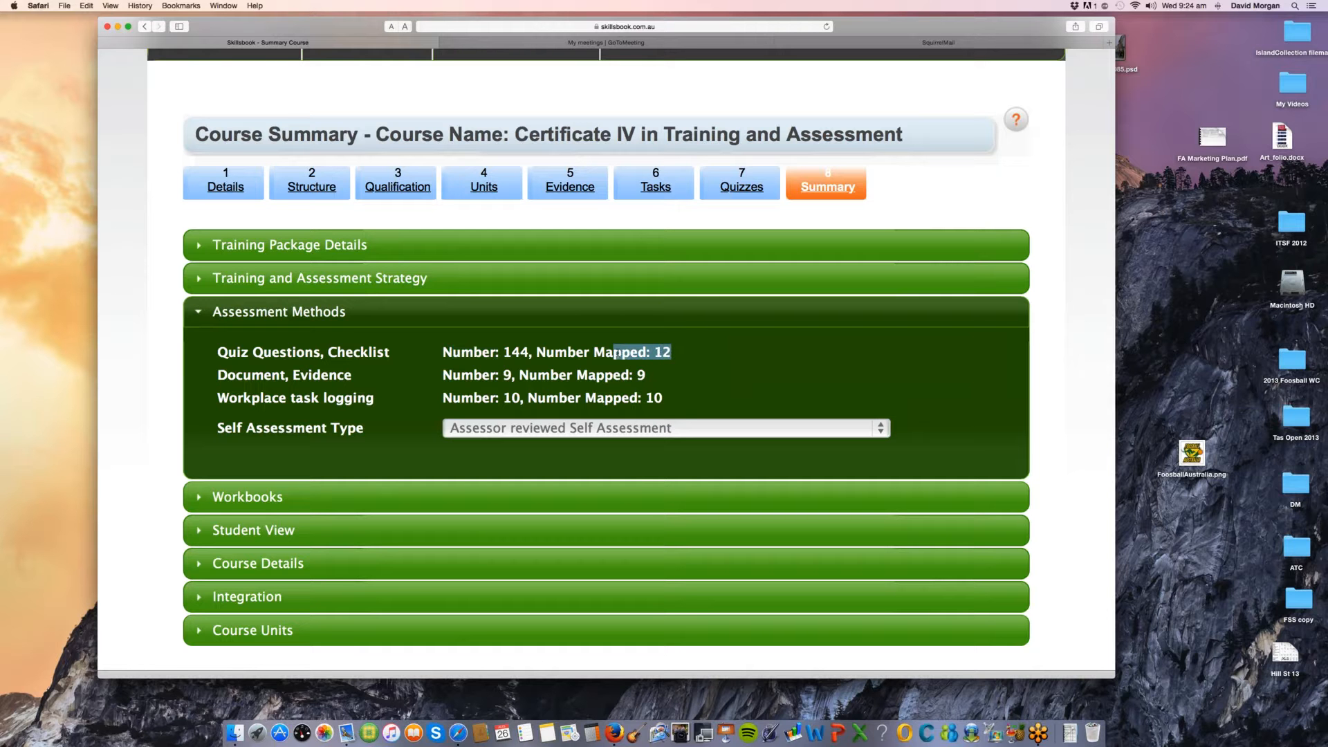
{"action": "left_click", "coordinate": [583, 375]}
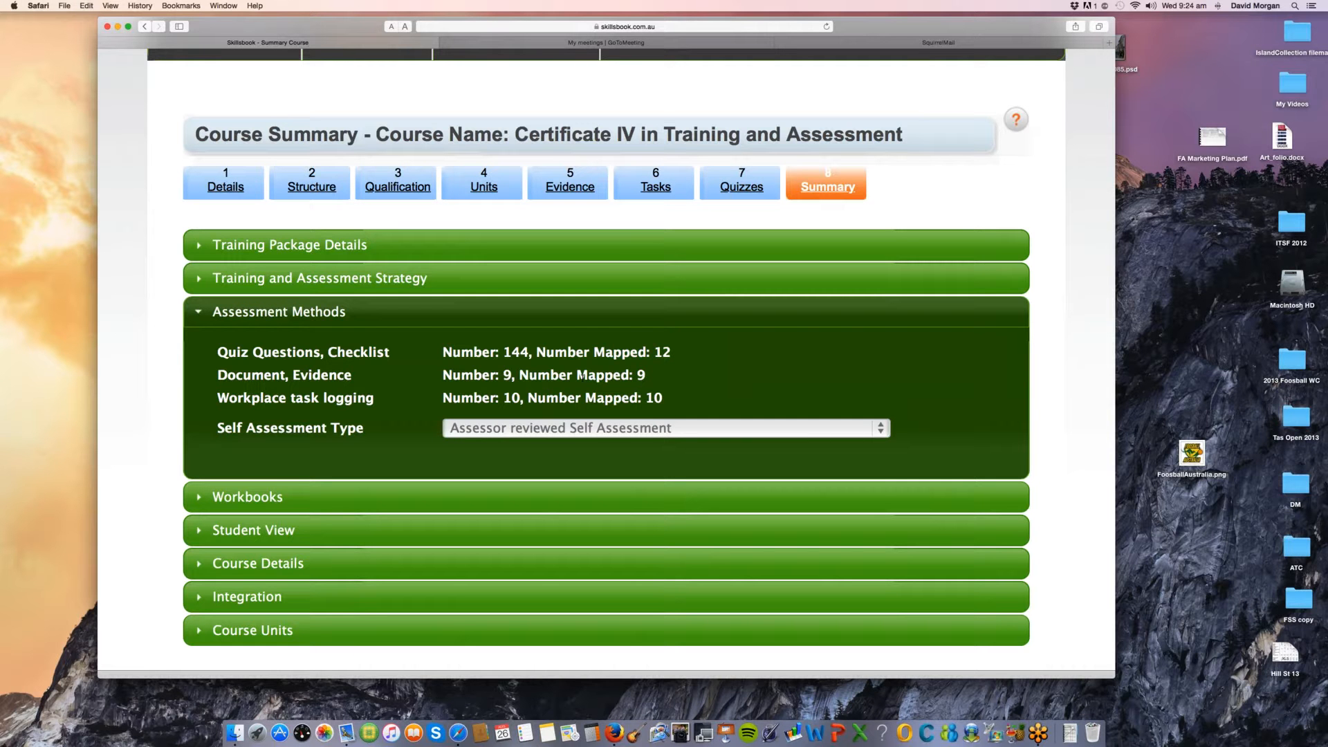
{"action": "left_click_drag", "start_coordinate": [474, 375], "coordinate": [632, 375]}
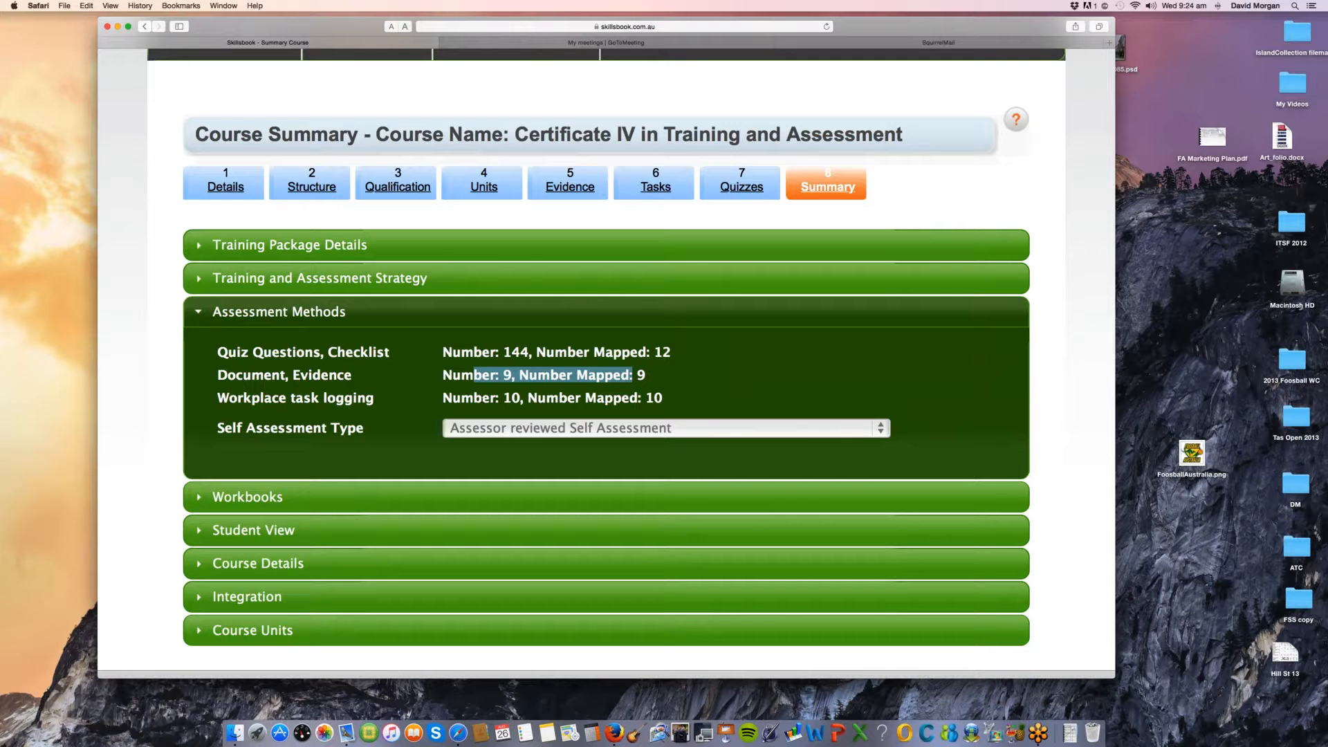
{"action": "left_click_drag", "start_coordinate": [500, 397], "coordinate": [537, 398]}
{"action": "scroll", "coordinate": [583, 401], "scroll_direction": "up", "scroll_amount": 2}
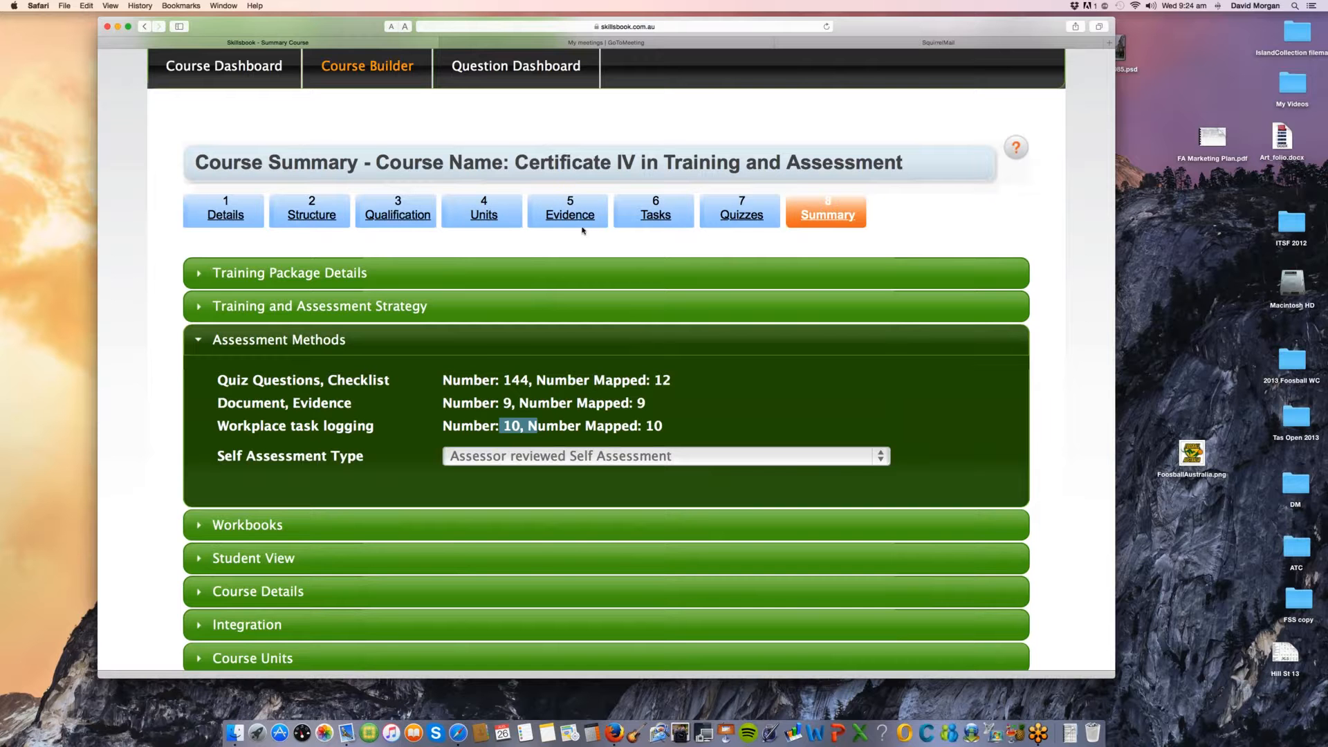
Step: Examine the list of workbooks and training plan documents in the Workbooks section and collapse it again
{"action": "scroll", "coordinate": [198, 448], "scroll_direction": "down", "scroll_amount": 3}
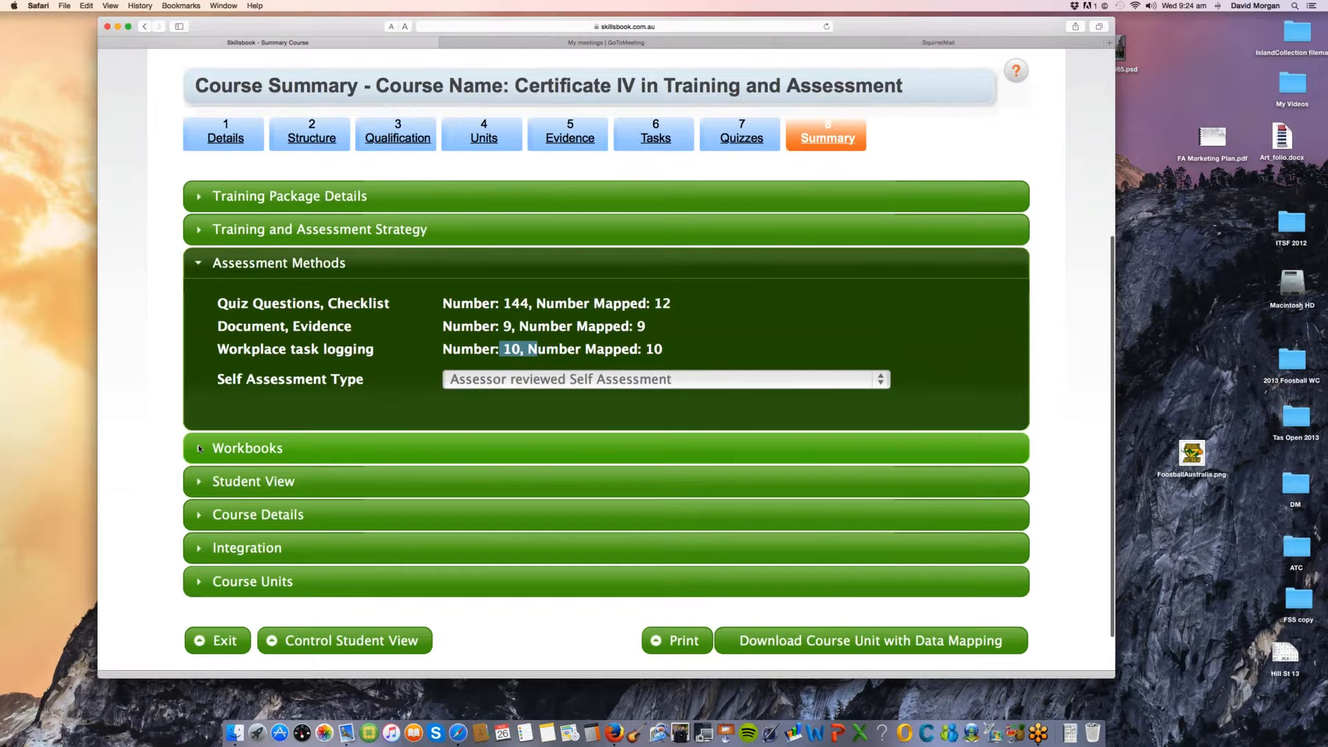
{"action": "left_click", "coordinate": [198, 448]}
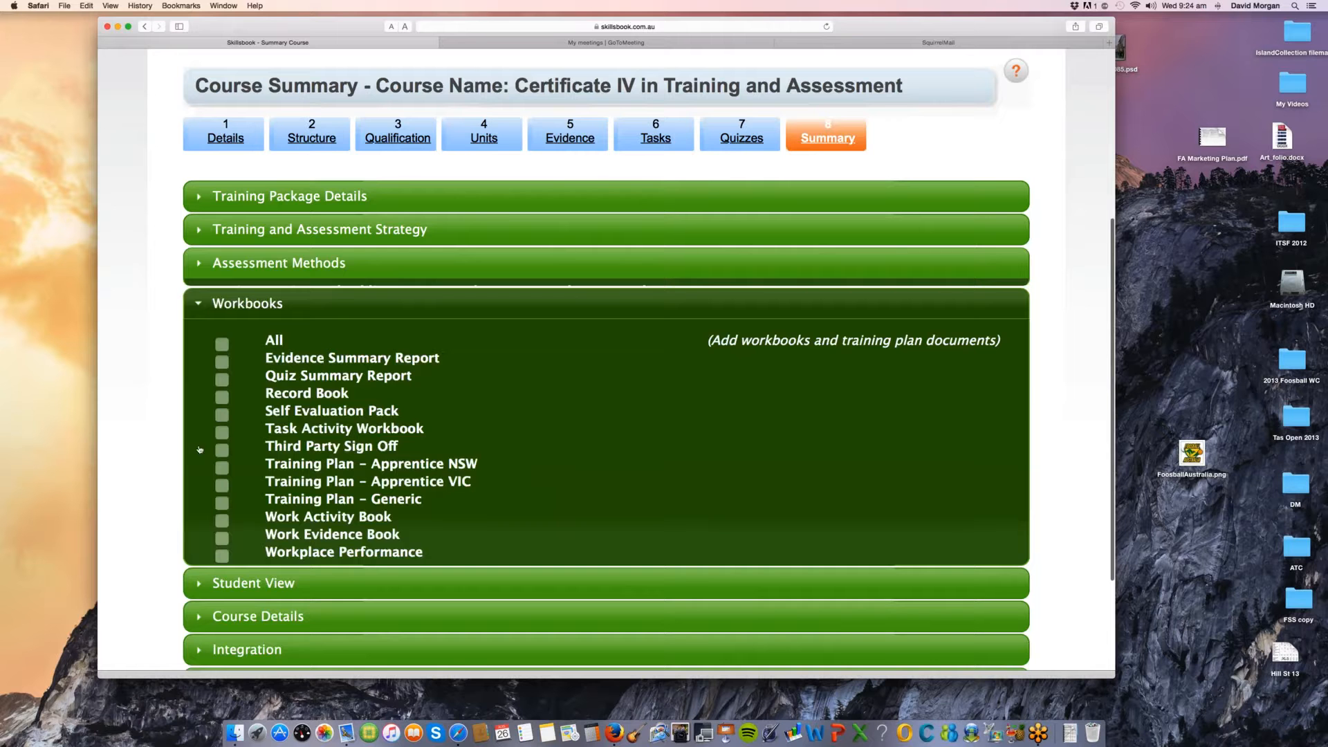
{"action": "left_click", "coordinate": [237, 301]}
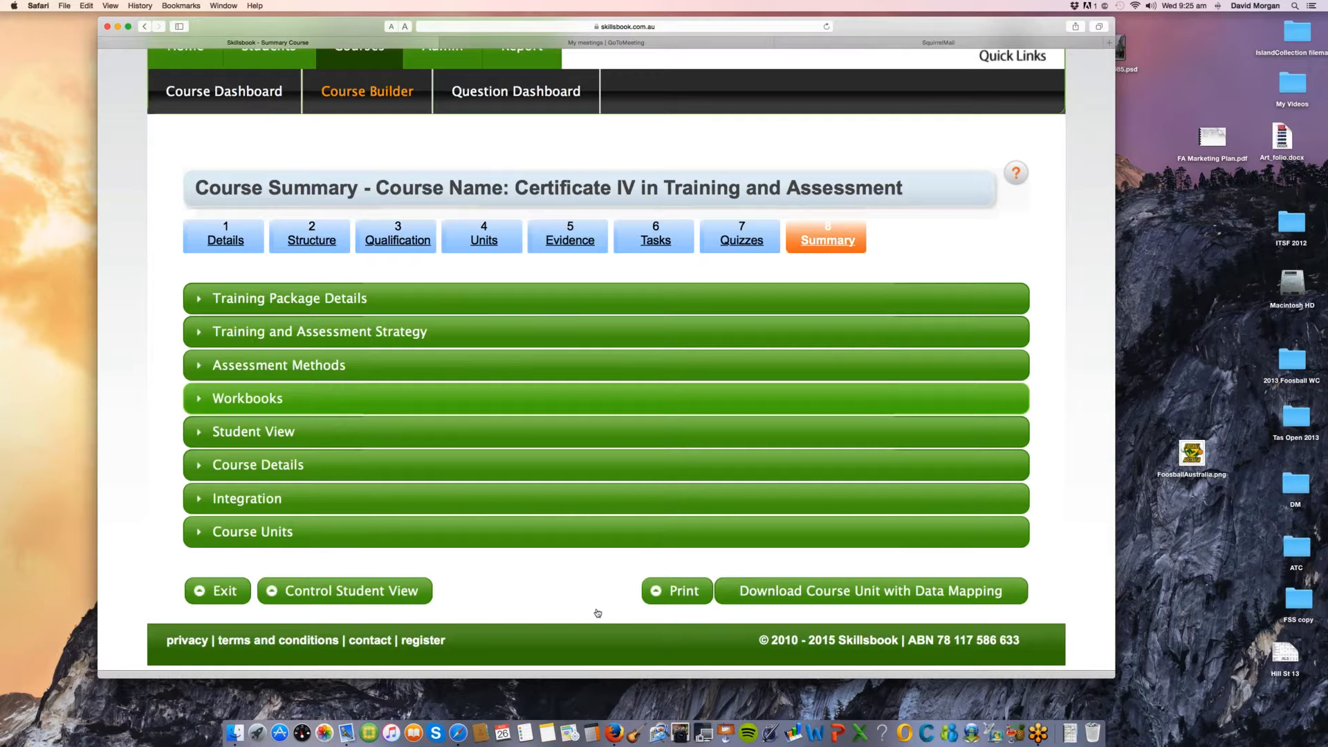
Step: Download the course unit with data mapping, open the course_unit_data_id_26082015.xls file in Excel, and enlarge and reposition its window
{"action": "left_click", "coordinate": [828, 592]}
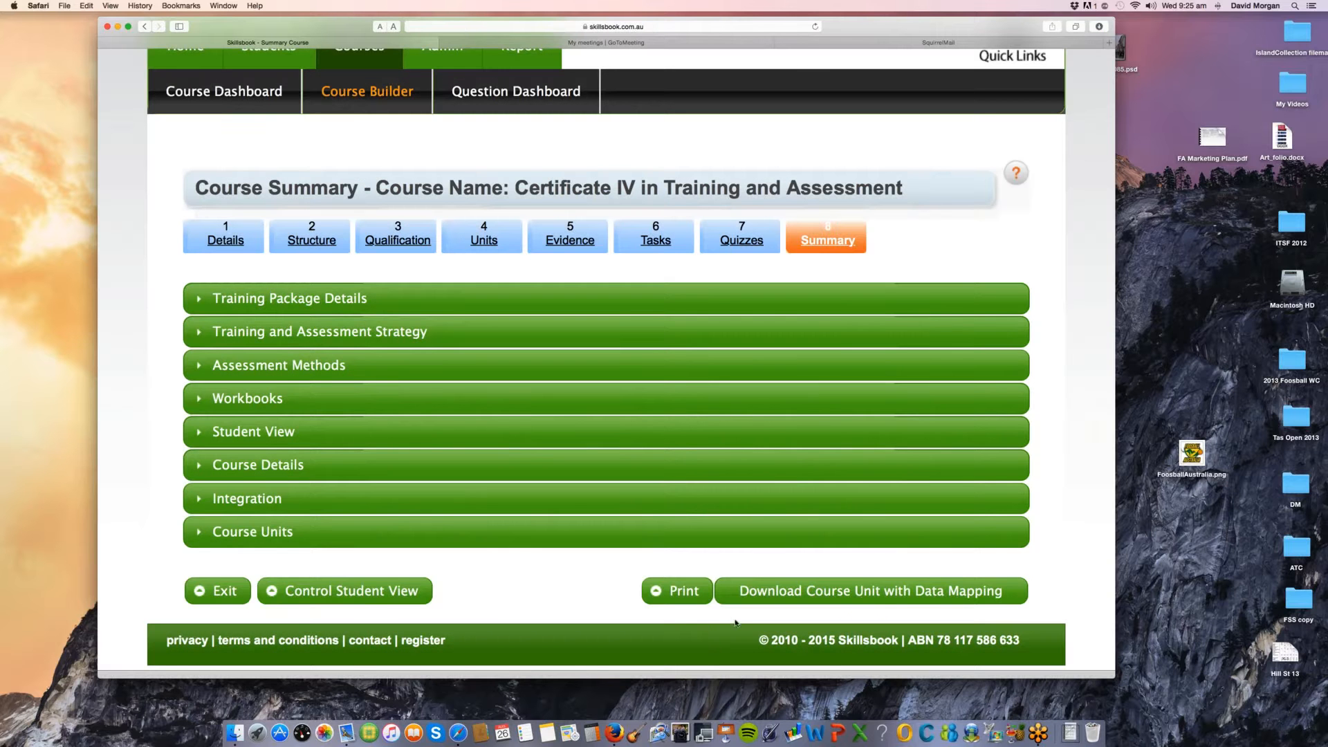
{"action": "left_click", "coordinate": [1071, 729]}
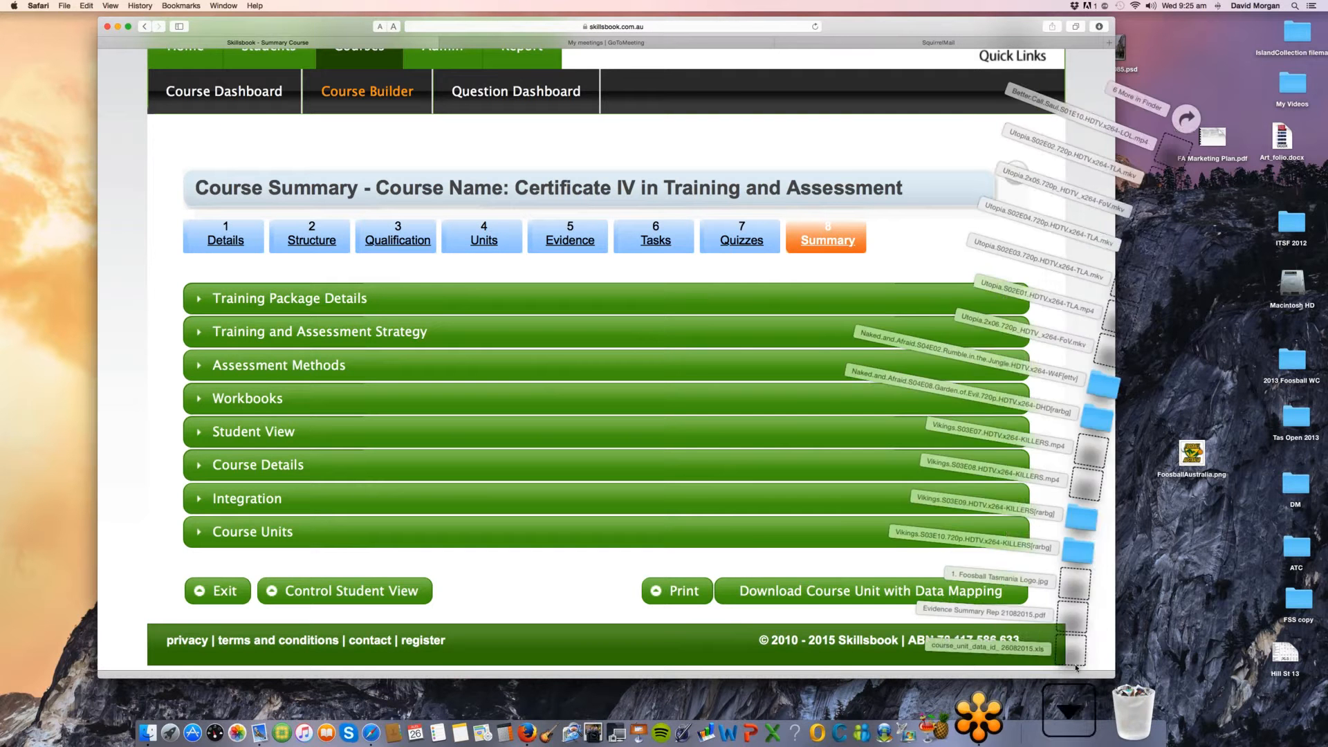
{"action": "left_click", "coordinate": [1077, 657]}
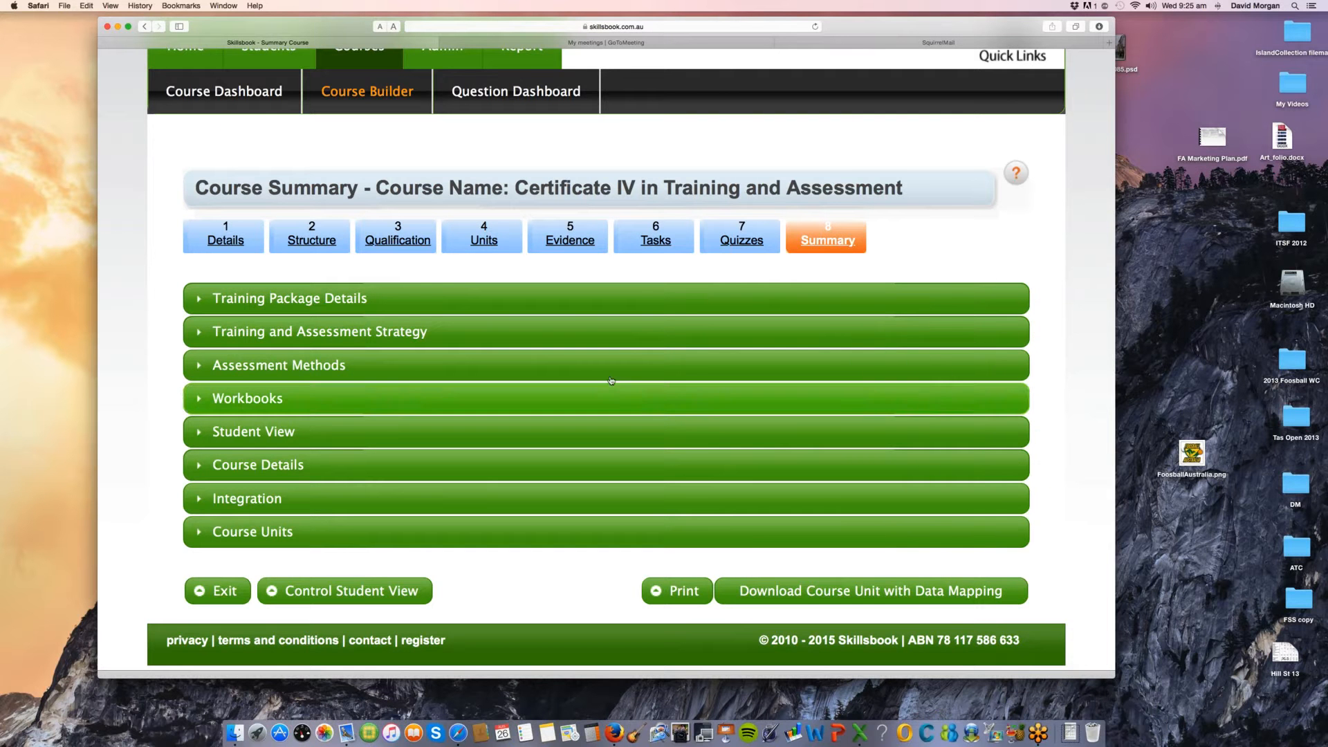
{"action": "left_click", "coordinate": [1076, 705]}
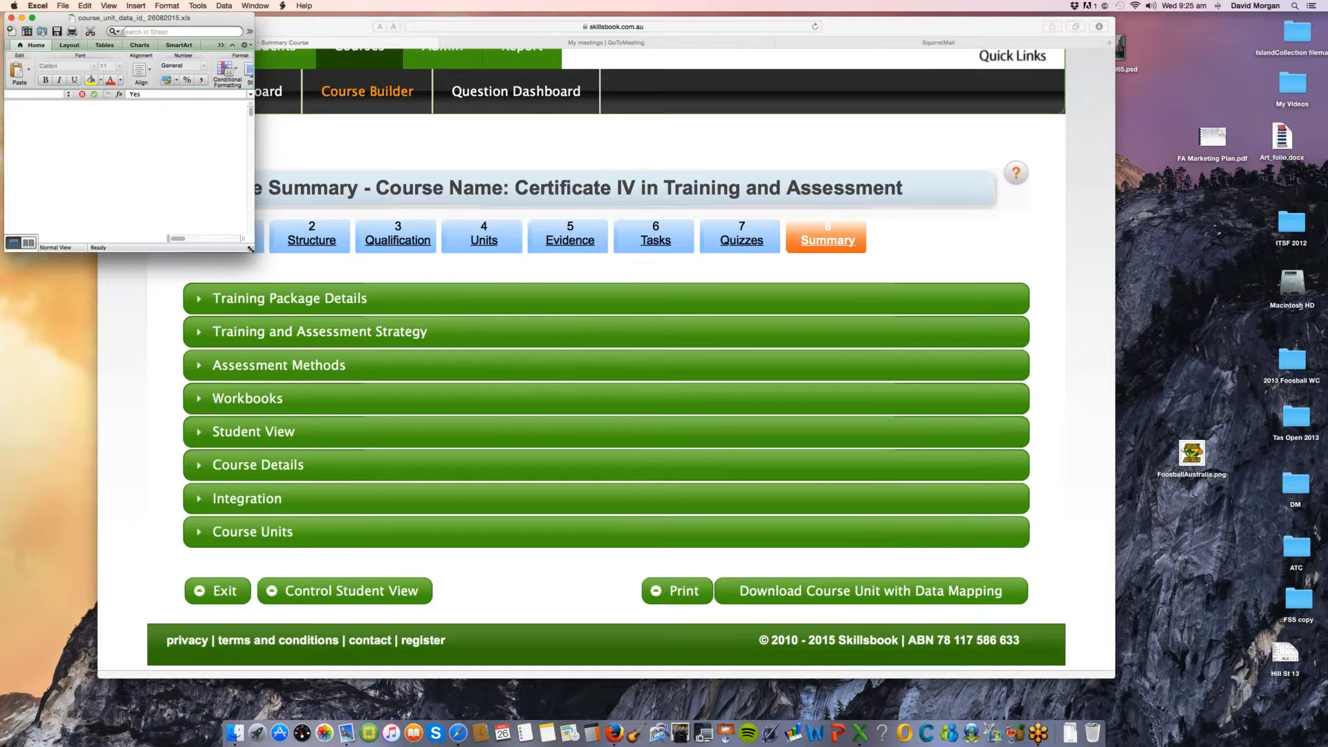
{"action": "left_click_drag", "start_coordinate": [251, 249], "coordinate": [994, 608]}
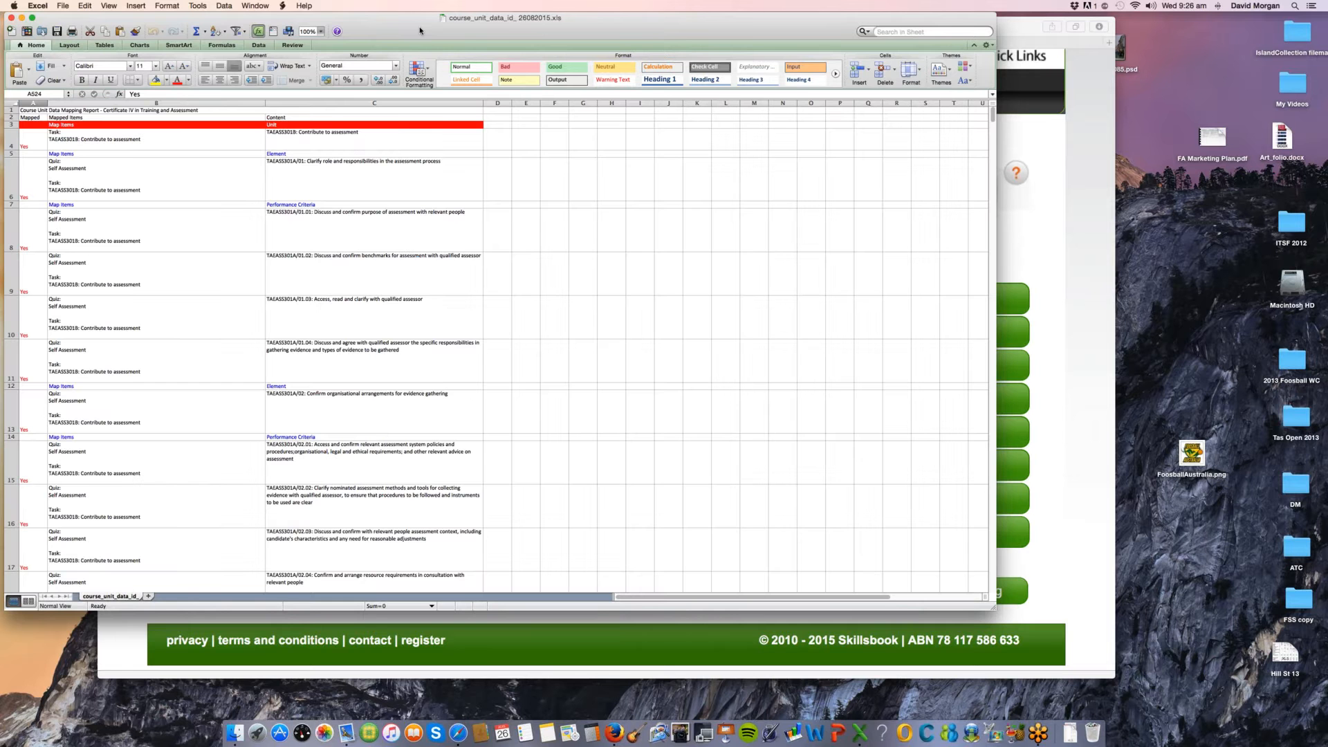
{"action": "left_click_drag", "start_coordinate": [470, 31], "coordinate": [492, 28]}
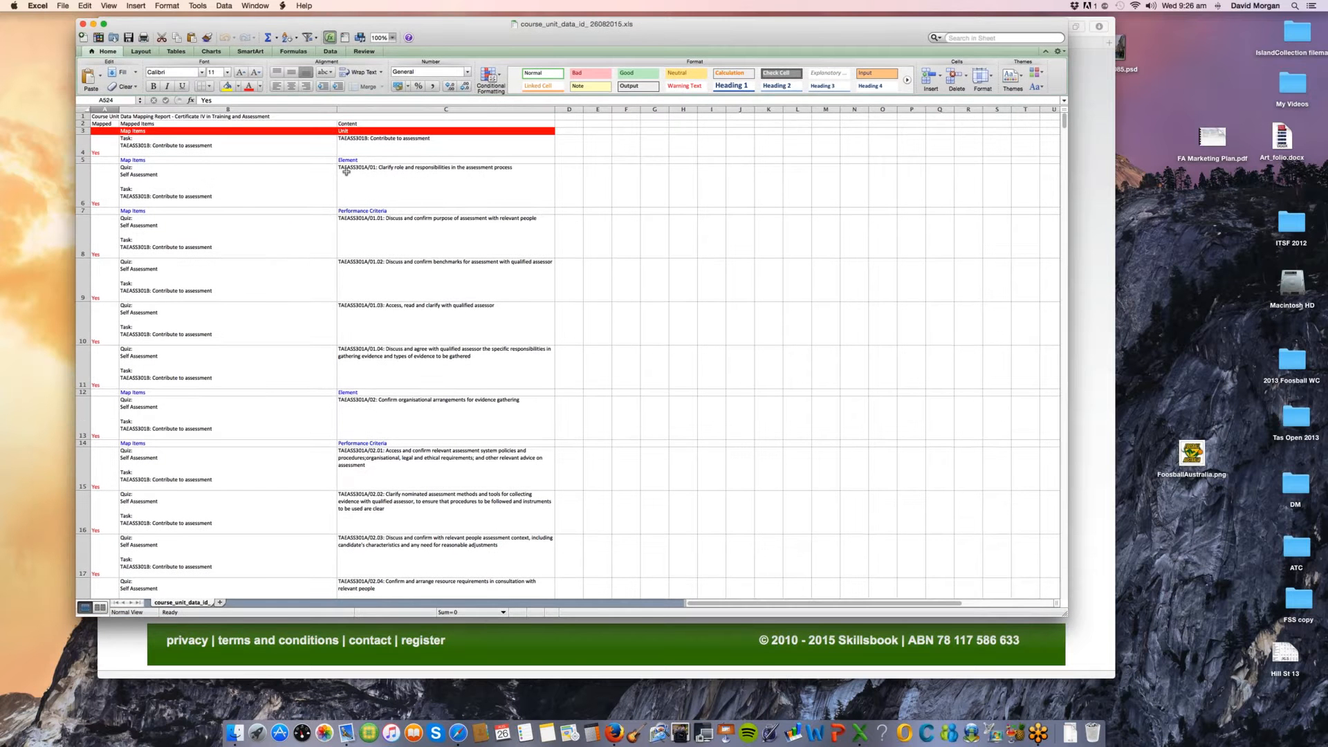
Step: Select the Contribute to assessment unit in cell C4 and set the worksheet's magnification to 200%
{"action": "left_click", "coordinate": [211, 146]}
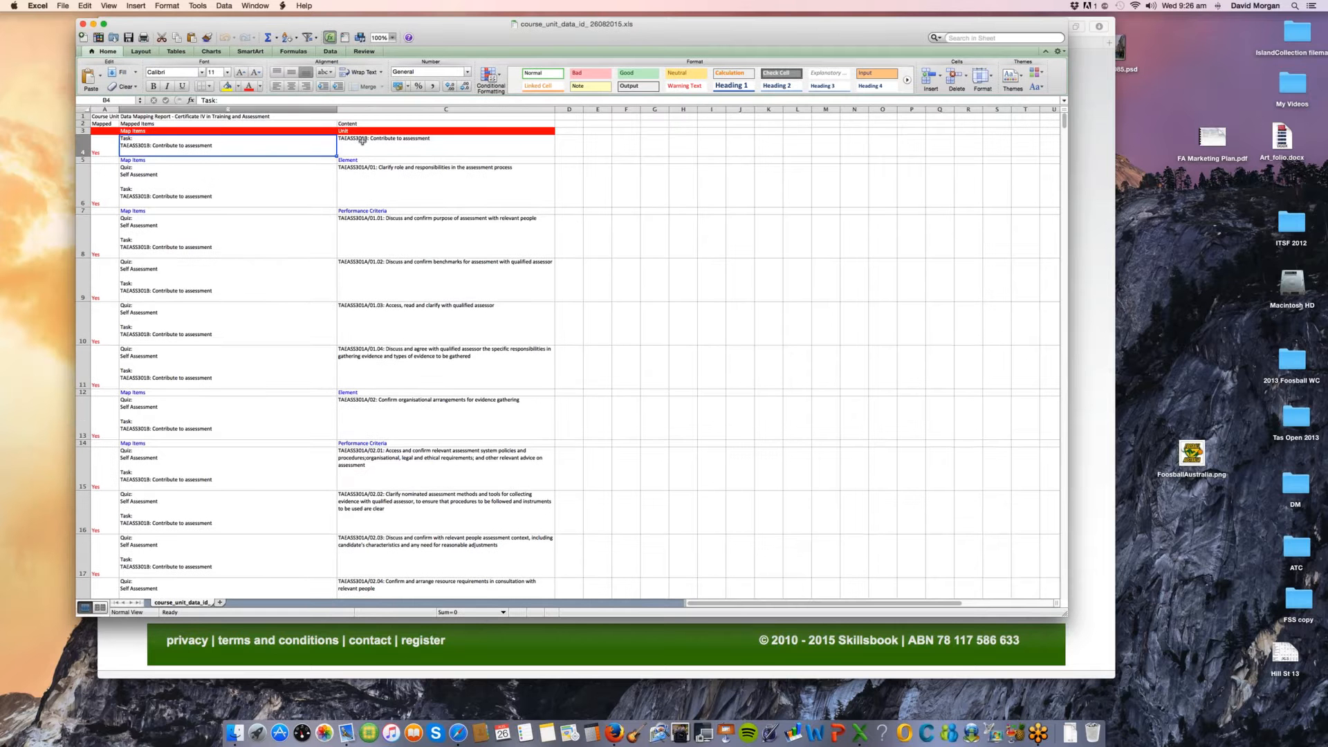
{"action": "left_click", "coordinate": [361, 142]}
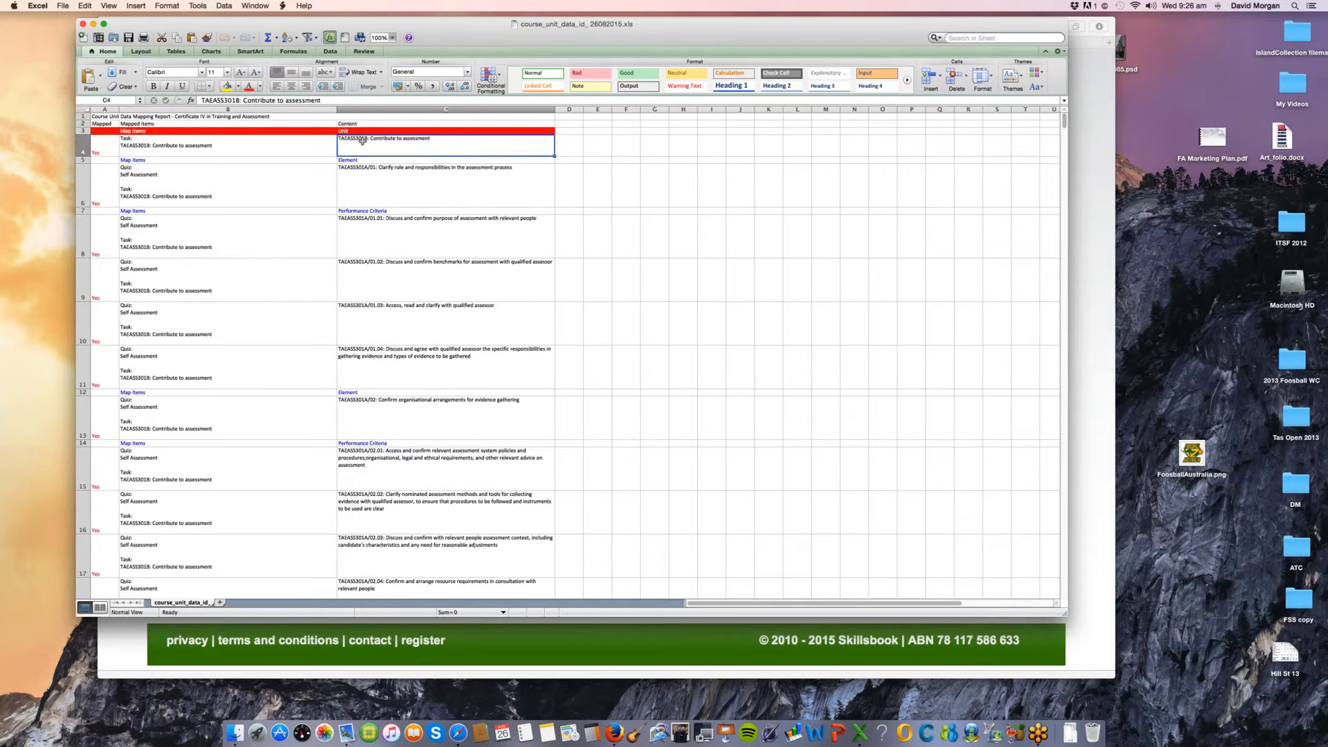
{"action": "left_click", "coordinate": [110, 5]}
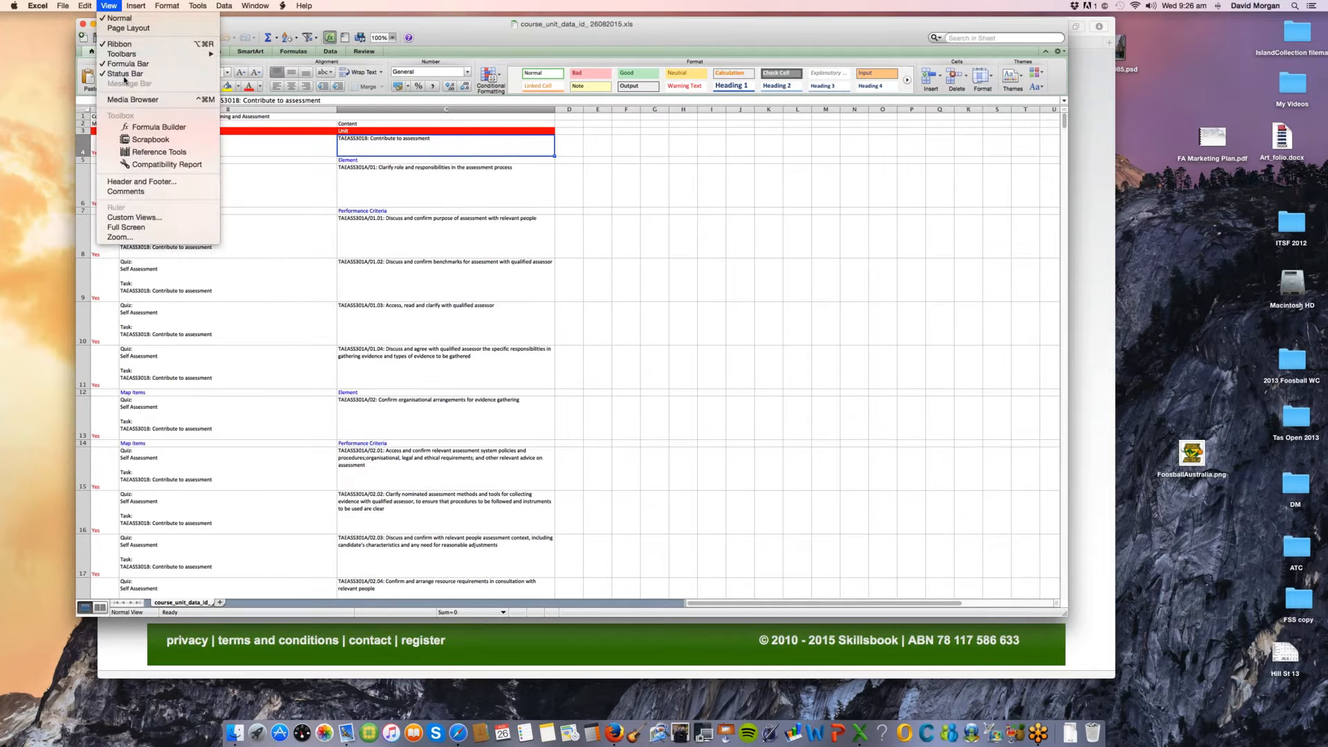
{"action": "left_click", "coordinate": [135, 237]}
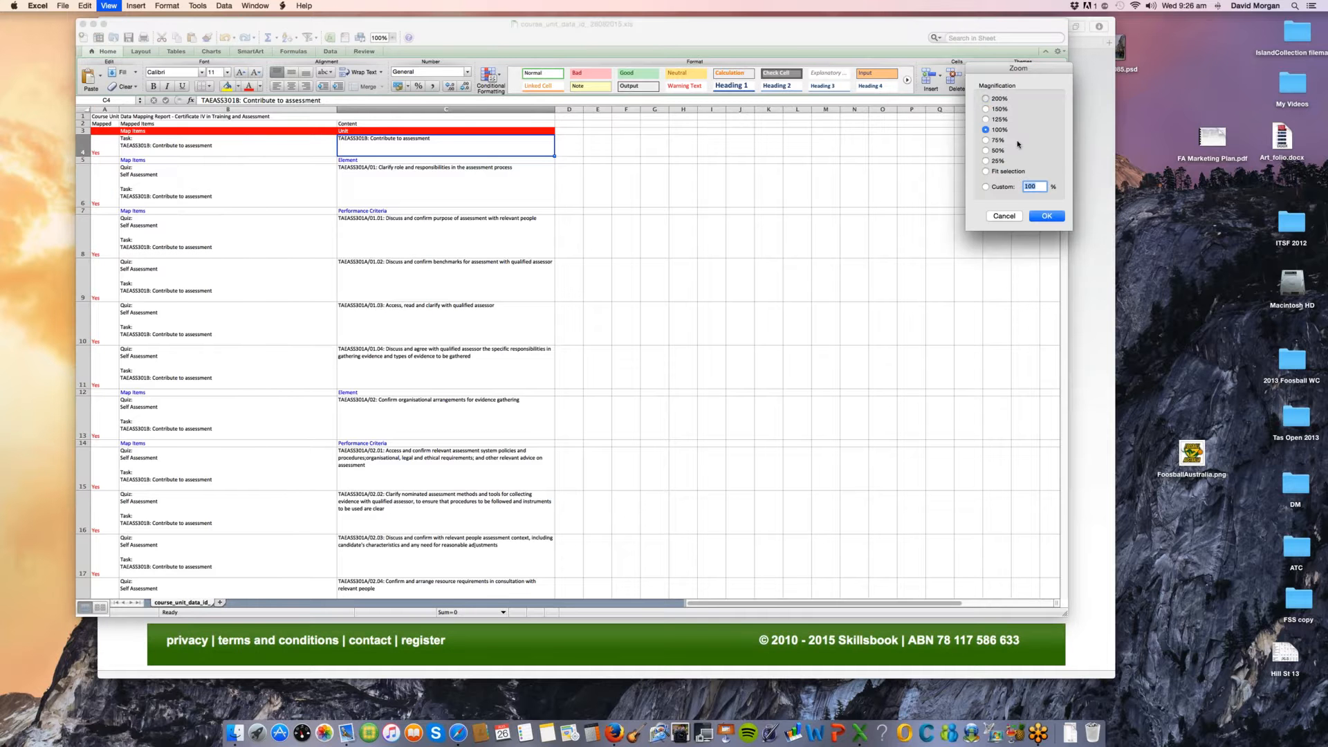
{"action": "left_click", "coordinate": [985, 98]}
{"action": "left_click", "coordinate": [1046, 216]}
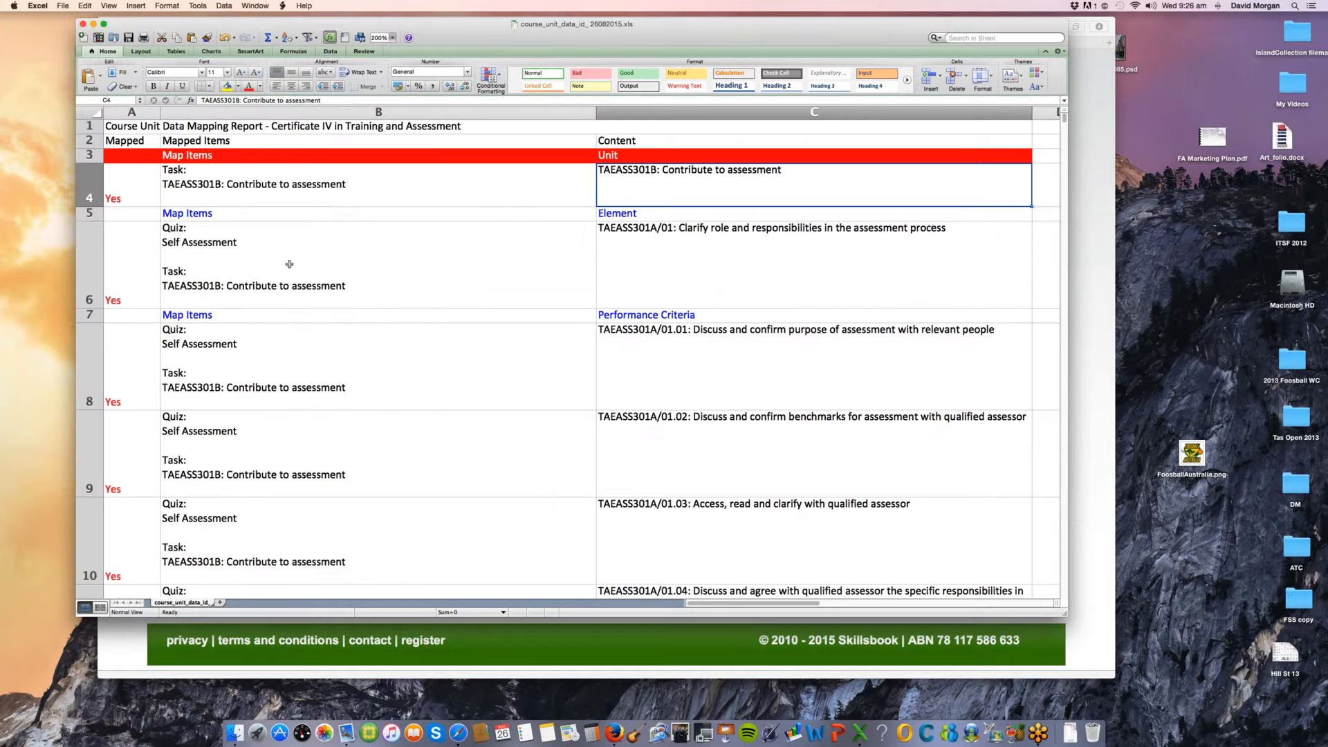
Step: Compare the first element's content in C6 with its mapped items in B6, highlighting the whole Content and Mapped Items columns
{"action": "left_click", "coordinate": [656, 245]}
{"action": "left_click", "coordinate": [270, 275]}
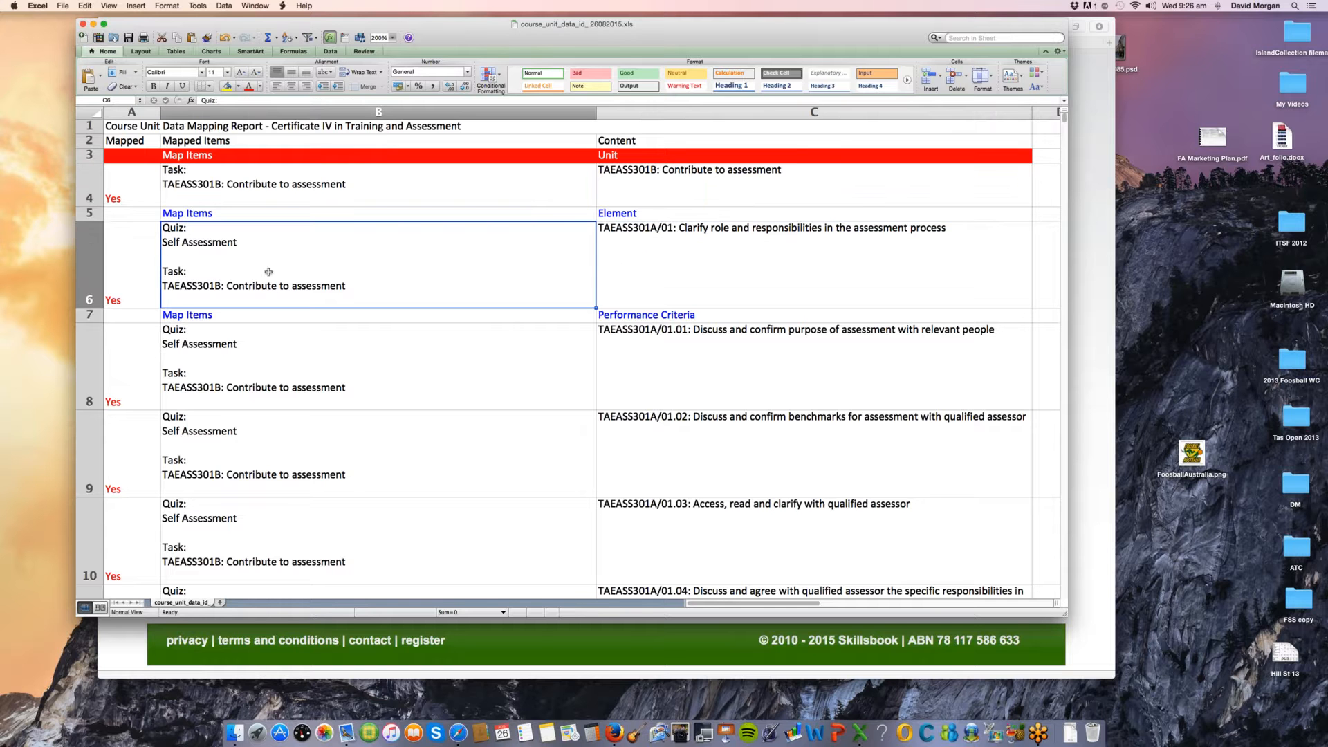
{"action": "left_click", "coordinate": [672, 256]}
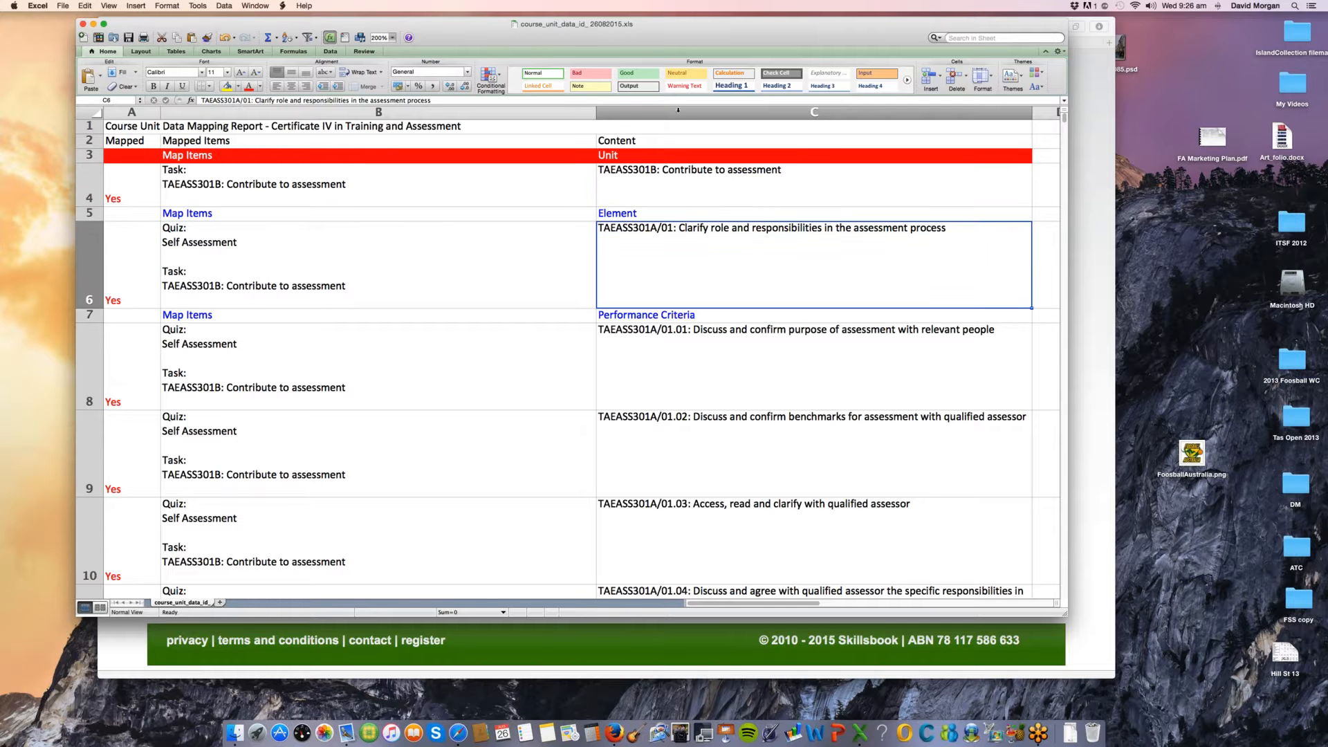
{"action": "left_click", "coordinate": [678, 110]}
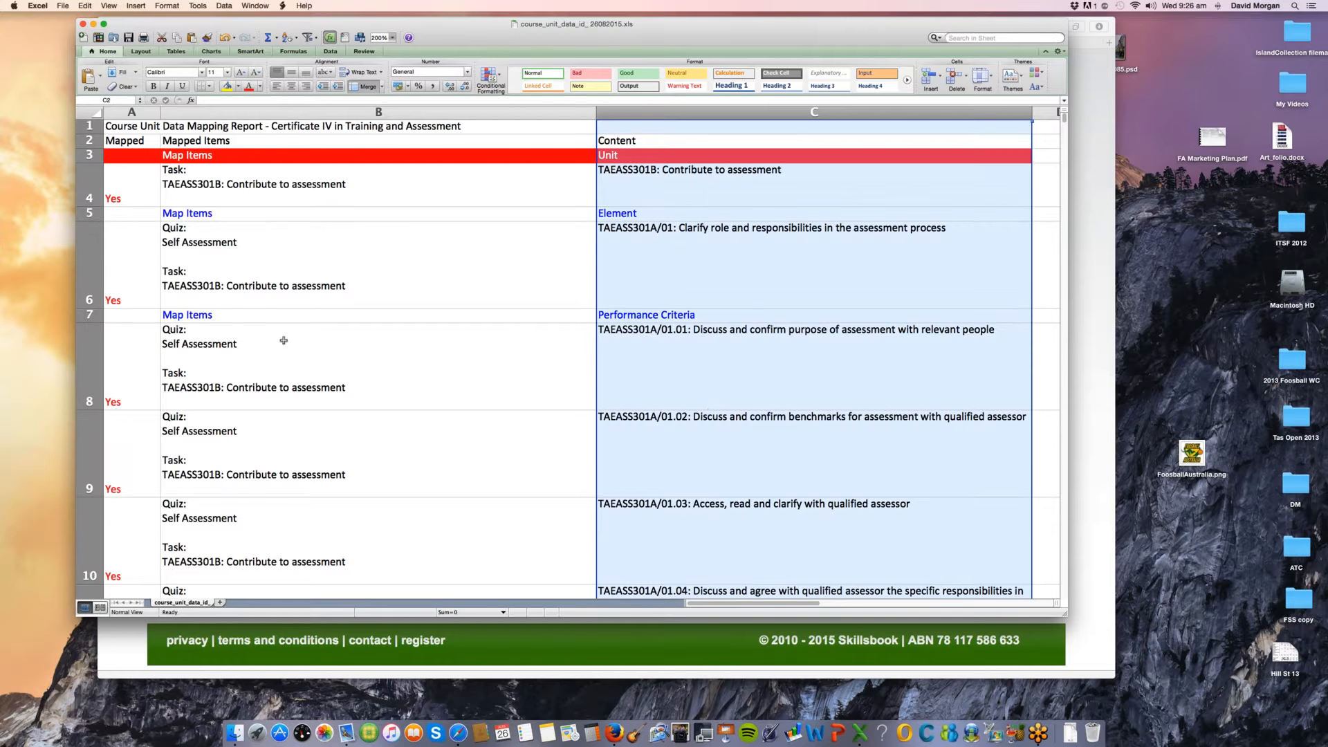
{"action": "left_click", "coordinate": [287, 297]}
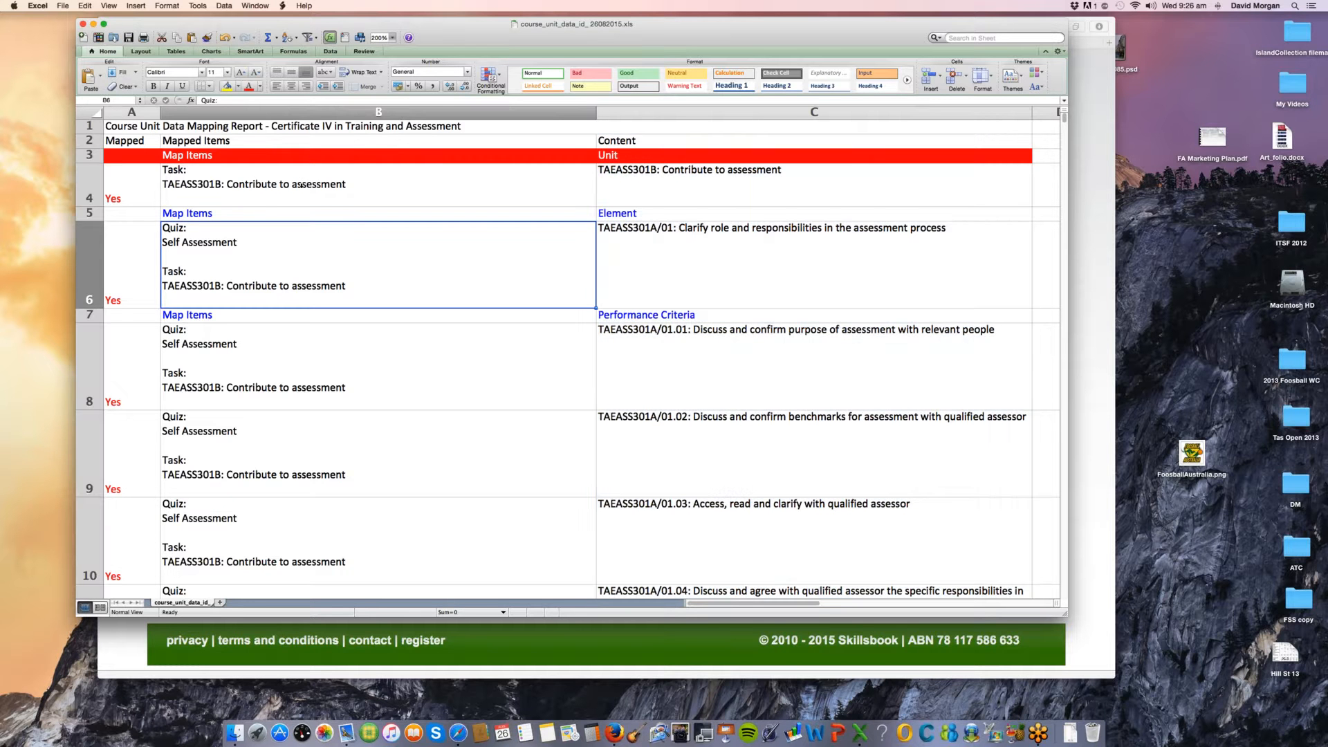
{"action": "left_click", "coordinate": [298, 112]}
{"action": "key", "text": "Return"}
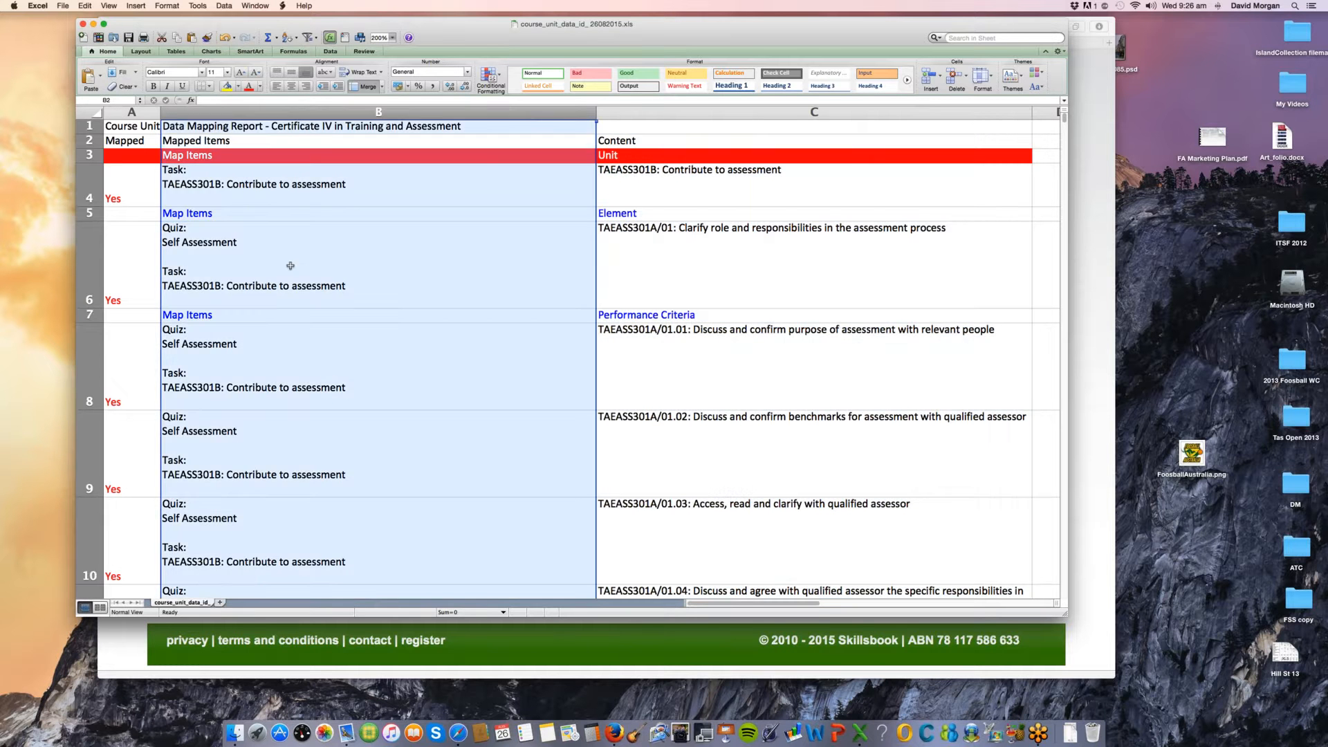
Step: Examine the quiz and task mappings of the Contribute to assessment unit down to its Evidence section, selecting cells B53 and B52
{"action": "scroll", "coordinate": [305, 455], "scroll_direction": "down", "scroll_amount": 4}
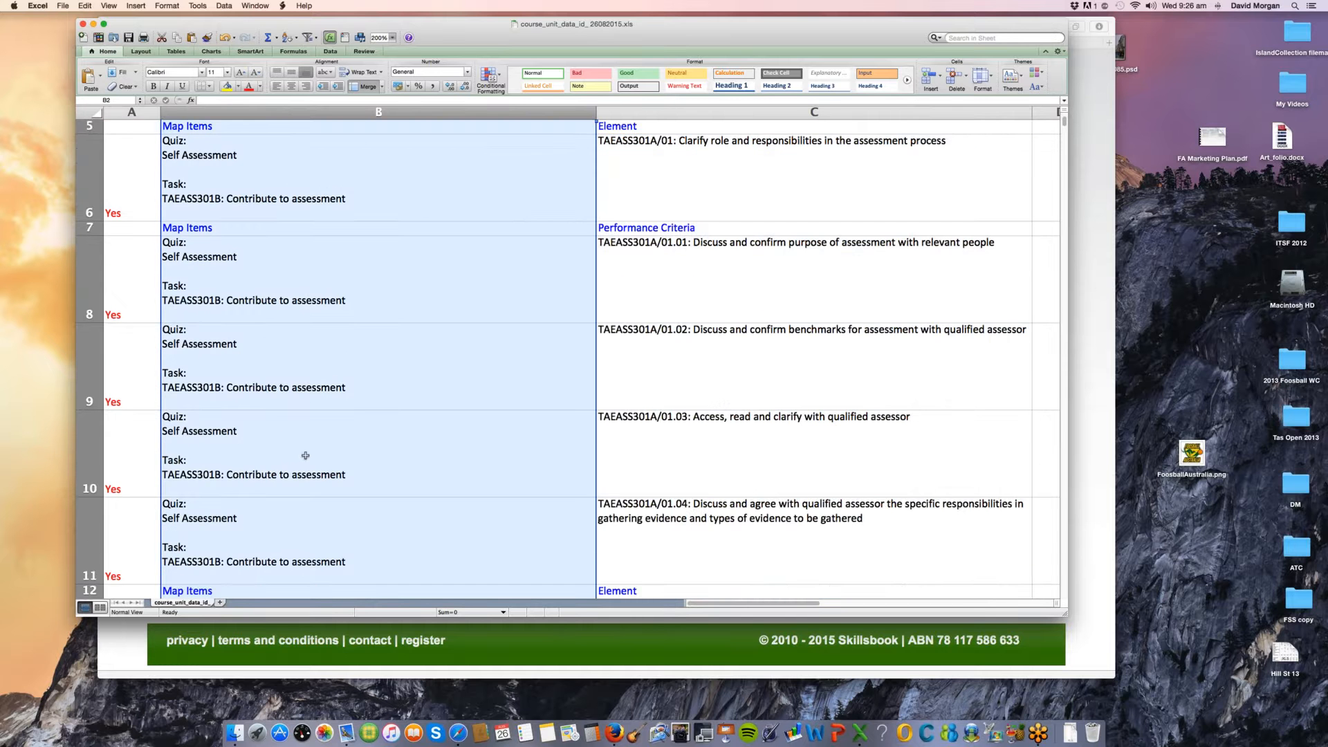
{"action": "scroll", "coordinate": [305, 456], "scroll_direction": "down", "scroll_amount": 4}
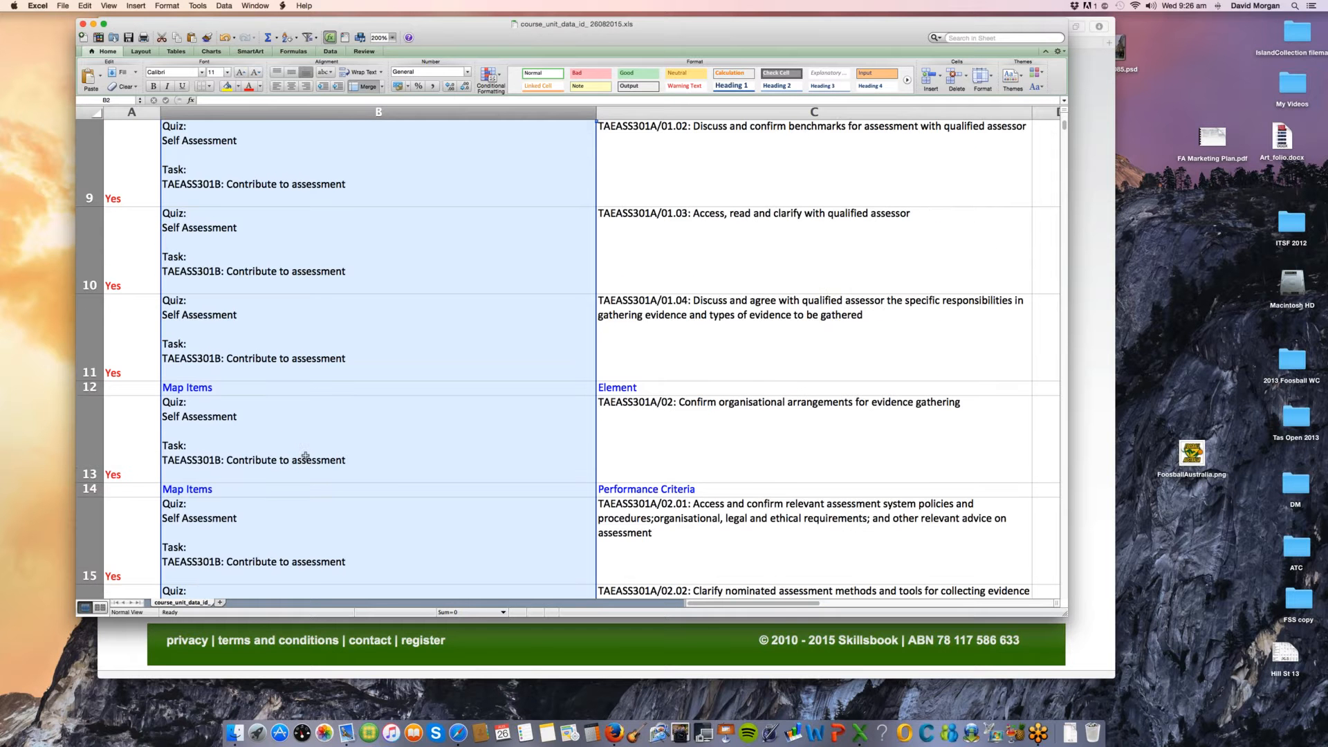
{"action": "scroll", "coordinate": [305, 455], "scroll_direction": "down", "scroll_amount": 3}
{"action": "scroll", "coordinate": [305, 455], "scroll_direction": "up", "scroll_amount": 4}
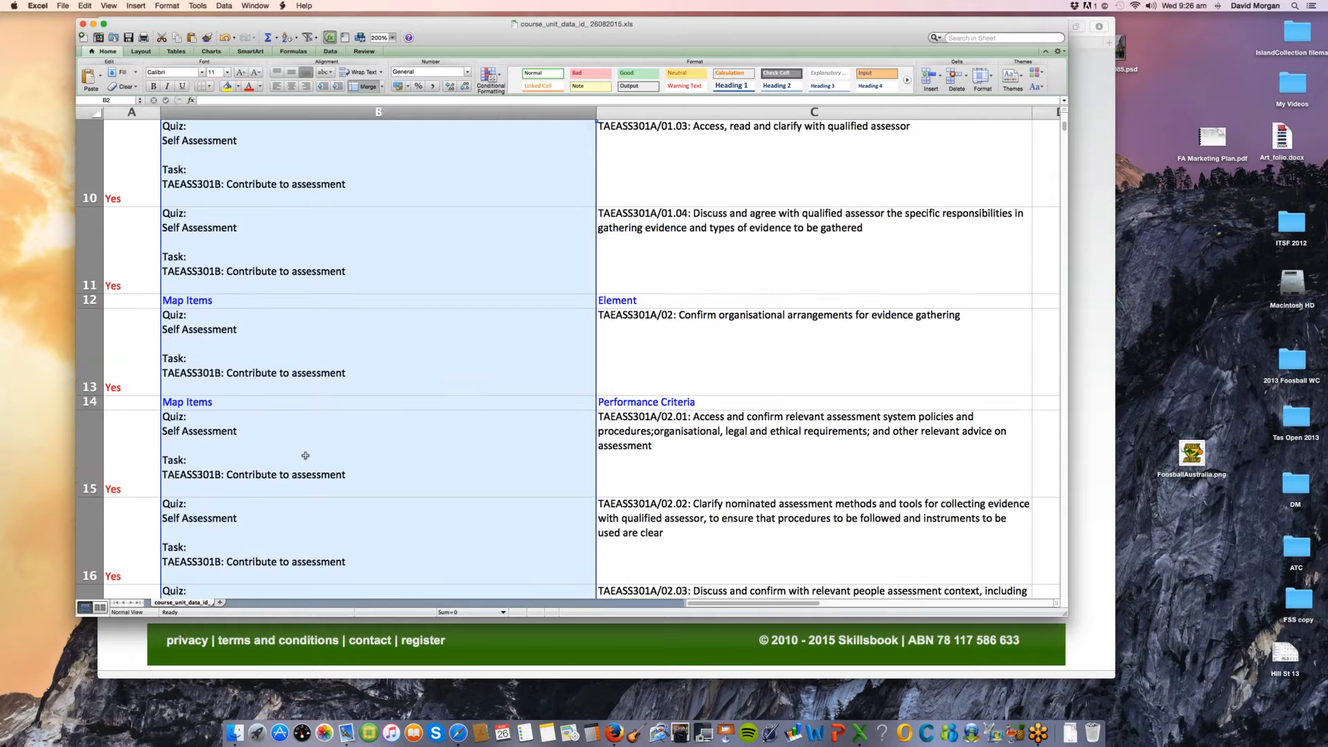
{"action": "scroll", "coordinate": [305, 455], "scroll_direction": "up", "scroll_amount": 1}
{"action": "scroll", "coordinate": [305, 455], "scroll_direction": "down", "scroll_amount": 15}
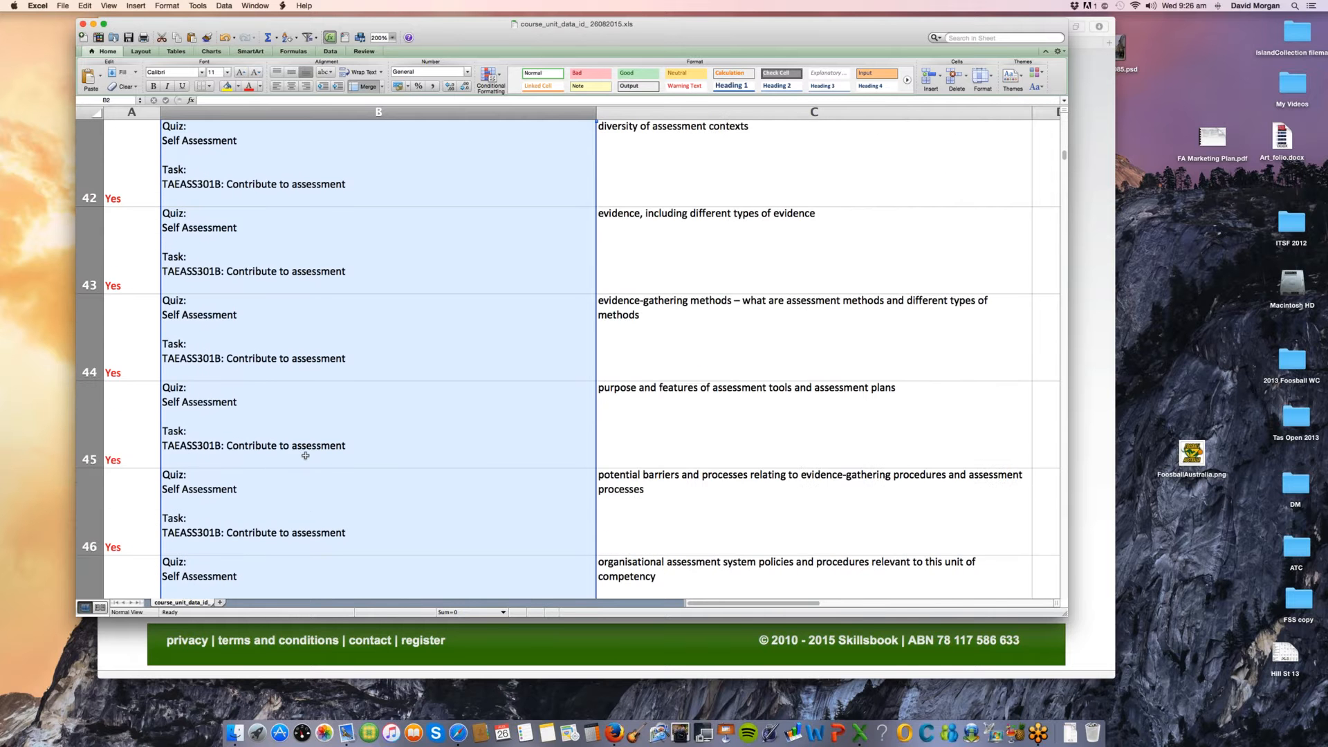
{"action": "scroll", "coordinate": [305, 455], "scroll_direction": "down", "scroll_amount": 3}
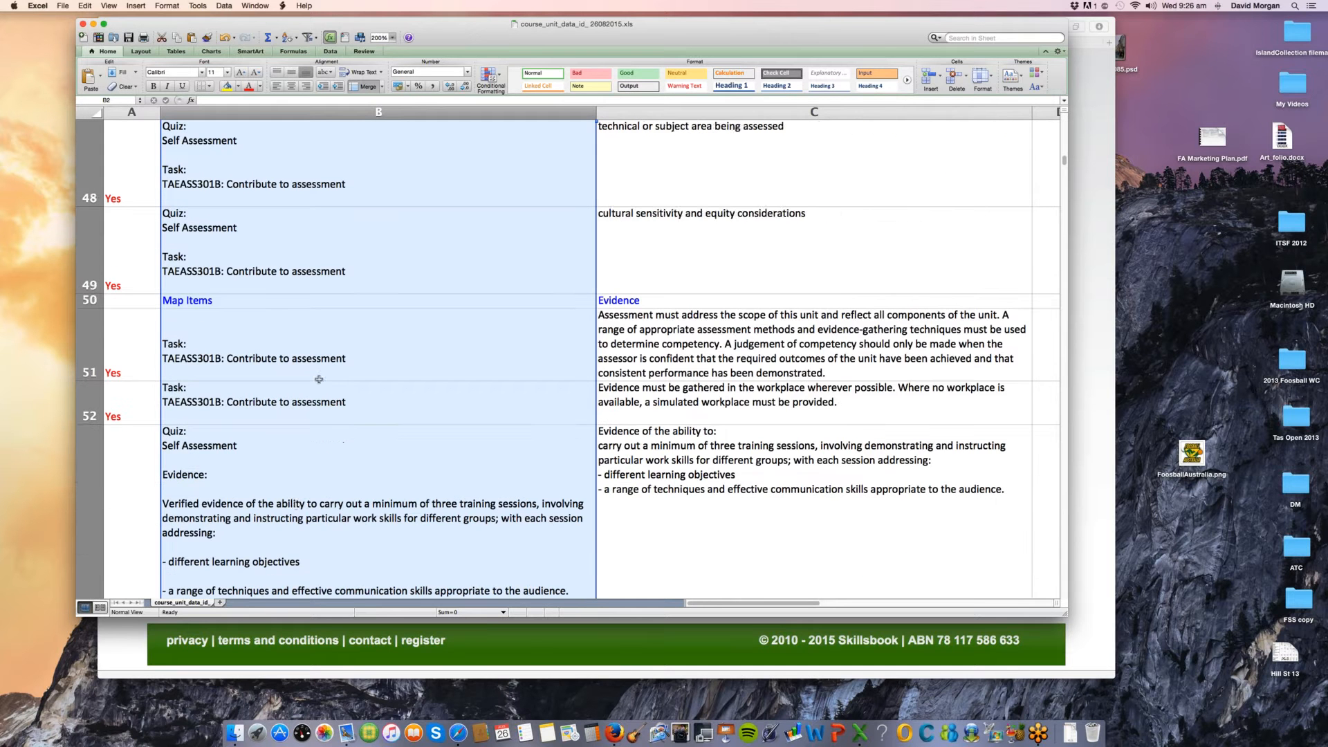
{"action": "scroll", "coordinate": [319, 379], "scroll_direction": "up", "scroll_amount": 1}
{"action": "scroll", "coordinate": [319, 379], "scroll_direction": "down", "scroll_amount": 2}
{"action": "left_click", "coordinate": [247, 362]}
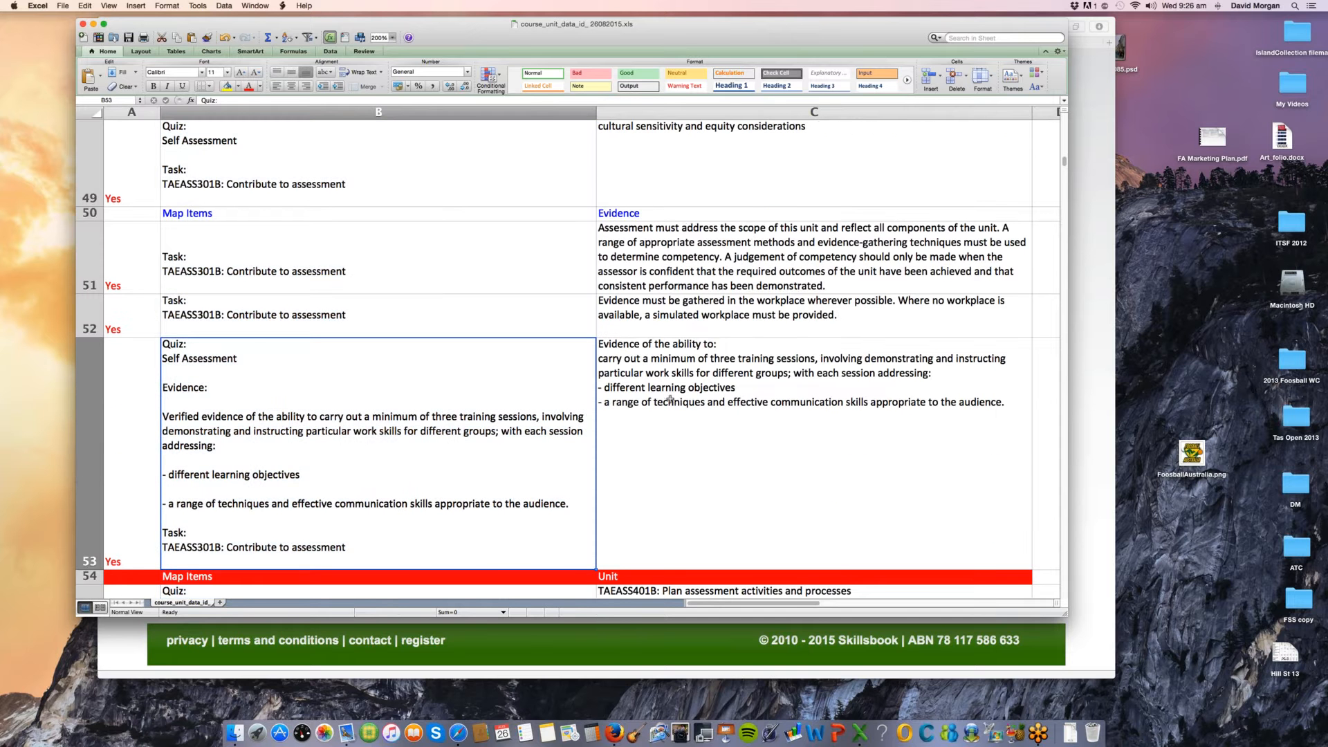
{"action": "left_click", "coordinate": [250, 307]}
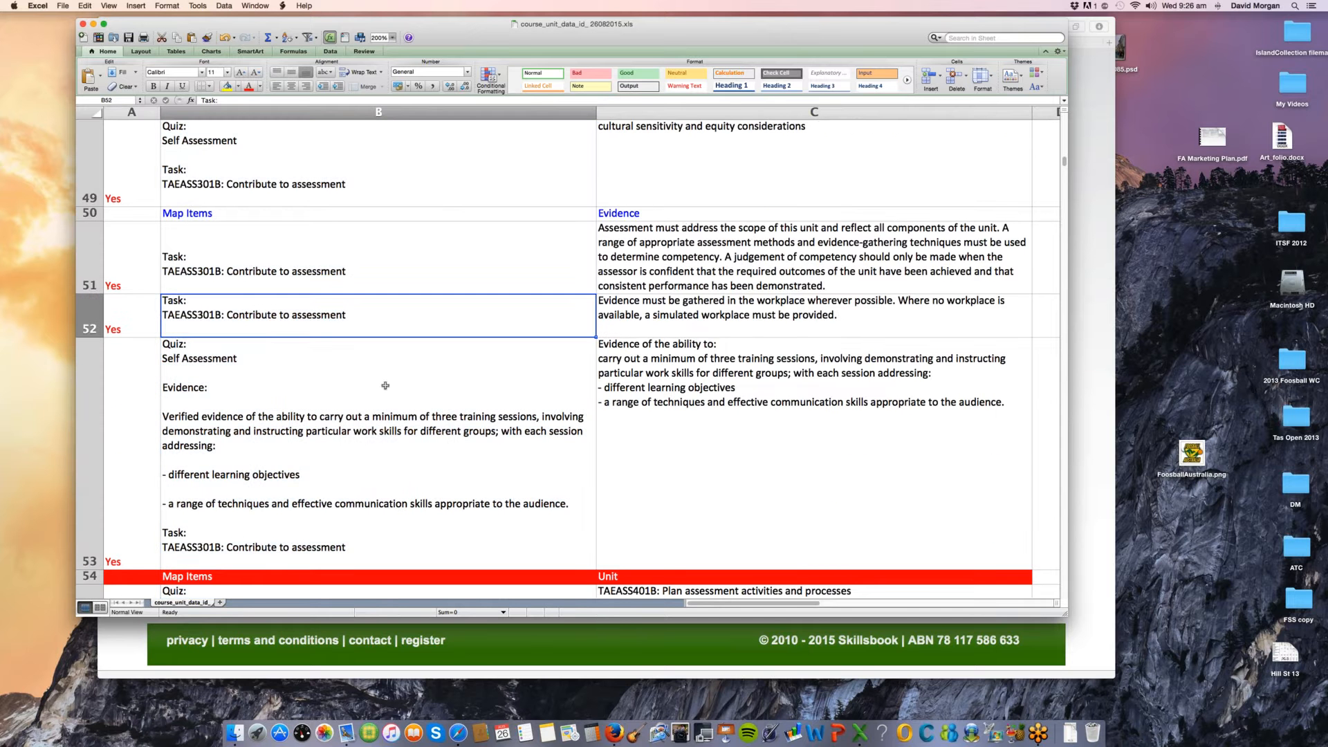
Step: Review the report back up to its first rows and highlight the Mapped entry in A4 and the whole of column A
{"action": "scroll", "coordinate": [385, 385], "scroll_direction": "down", "scroll_amount": 2}
{"action": "scroll", "coordinate": [386, 385], "scroll_direction": "down", "scroll_amount": 3}
{"action": "scroll", "coordinate": [385, 386], "scroll_direction": "up", "scroll_amount": 10}
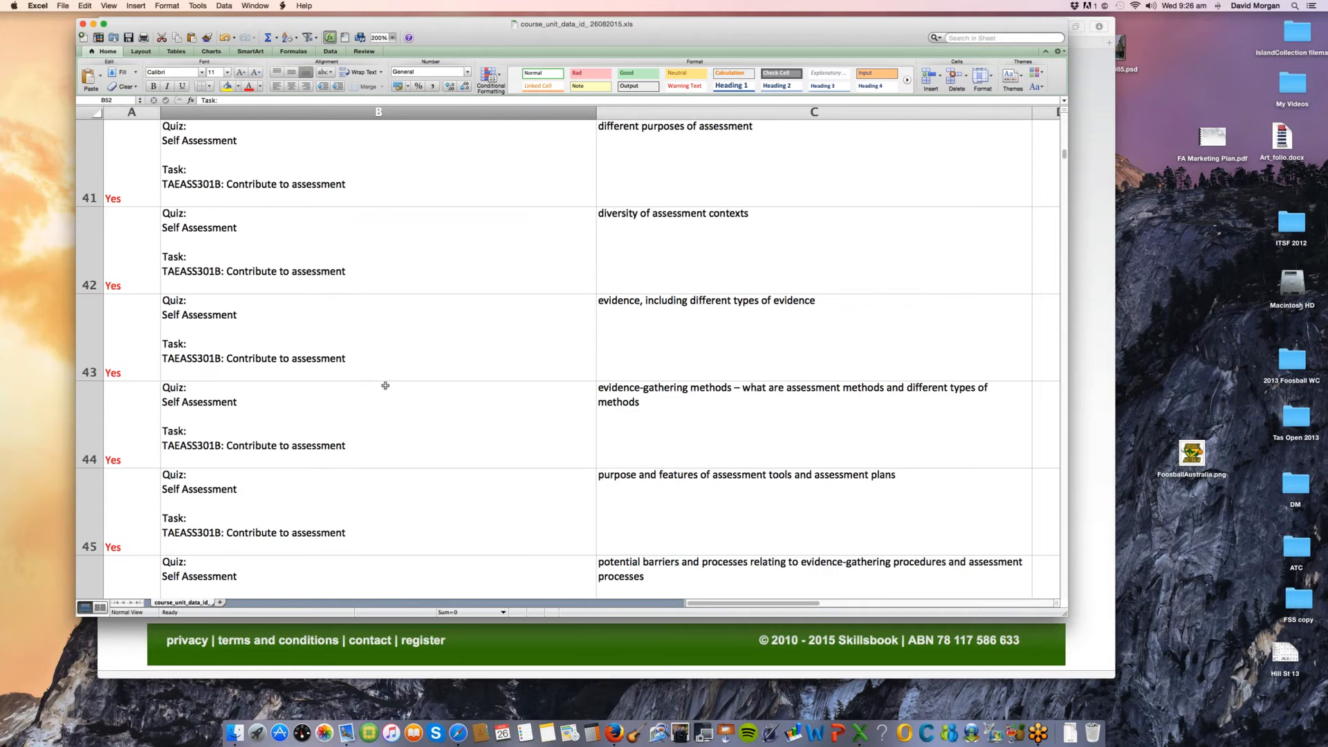
{"action": "scroll", "coordinate": [385, 385], "scroll_direction": "up", "scroll_amount": 3}
{"action": "scroll", "coordinate": [385, 385], "scroll_direction": "up", "scroll_amount": 4}
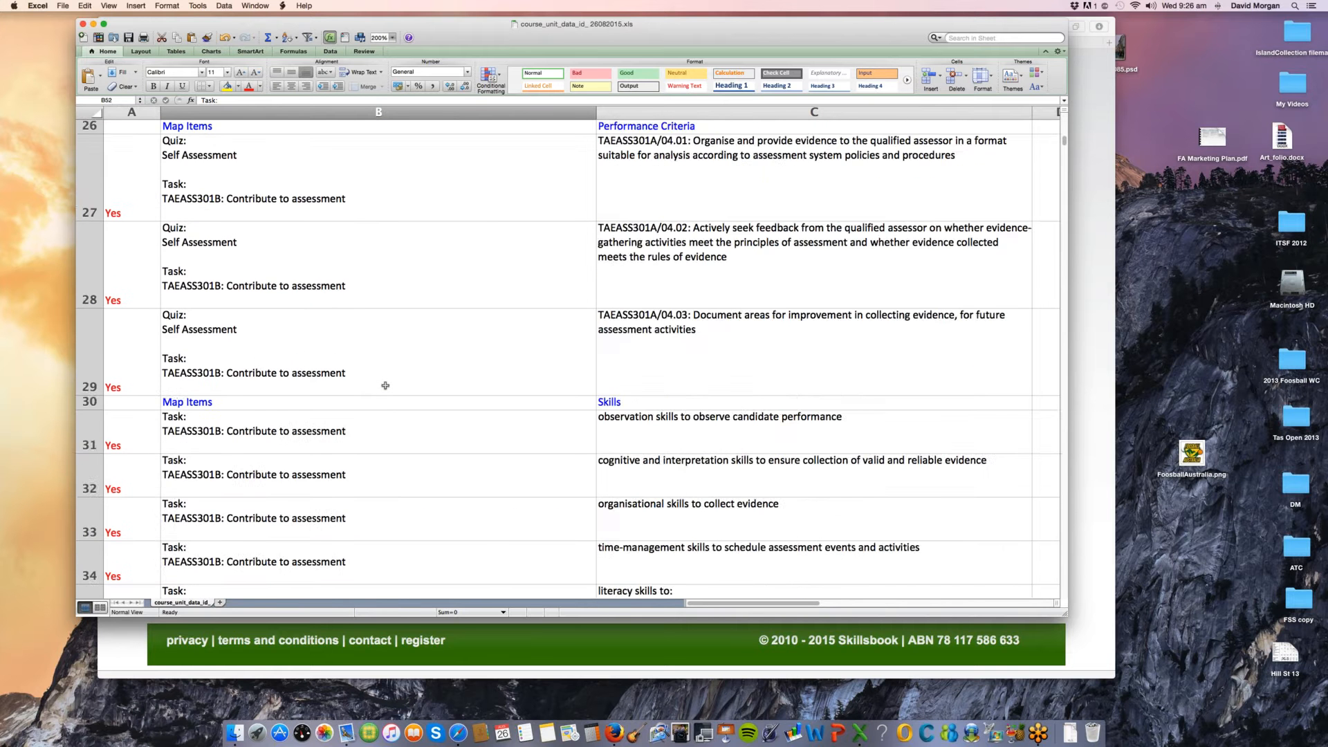
{"action": "scroll", "coordinate": [386, 385], "scroll_direction": "up", "scroll_amount": 10}
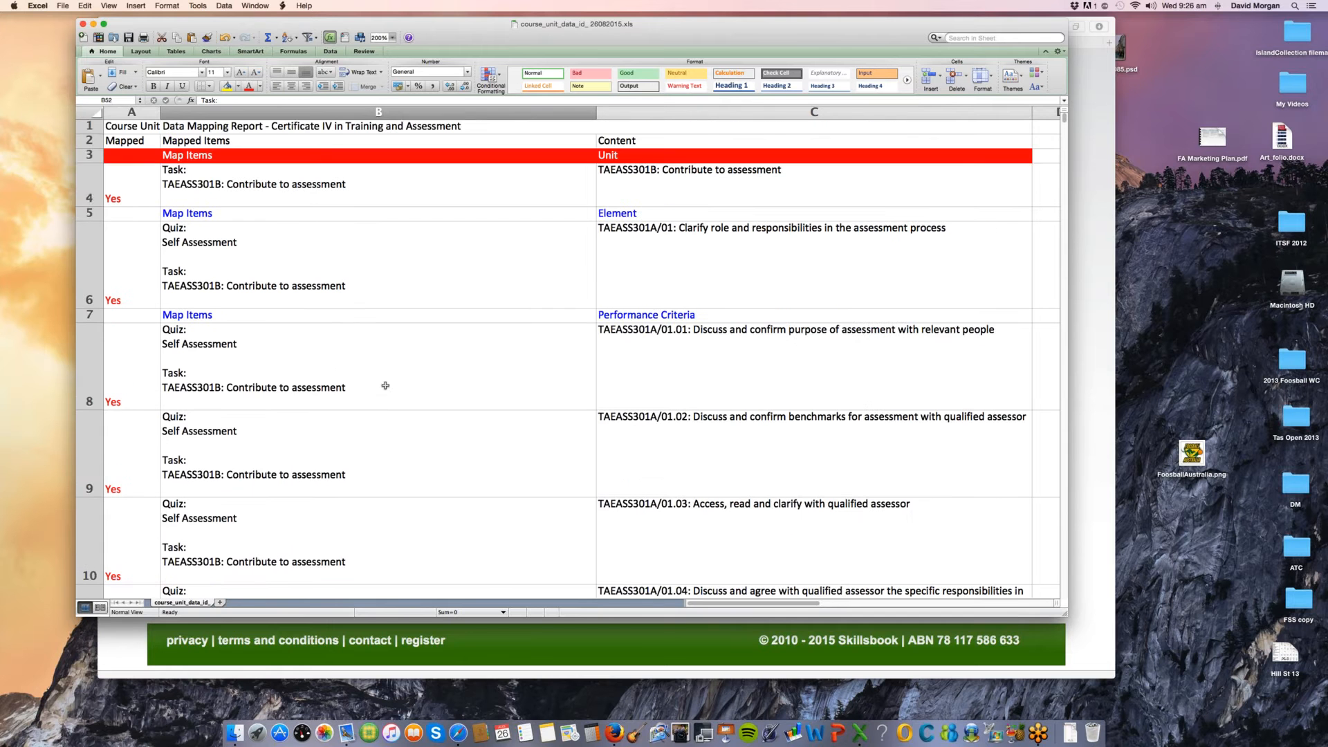
{"action": "left_click", "coordinate": [119, 191]}
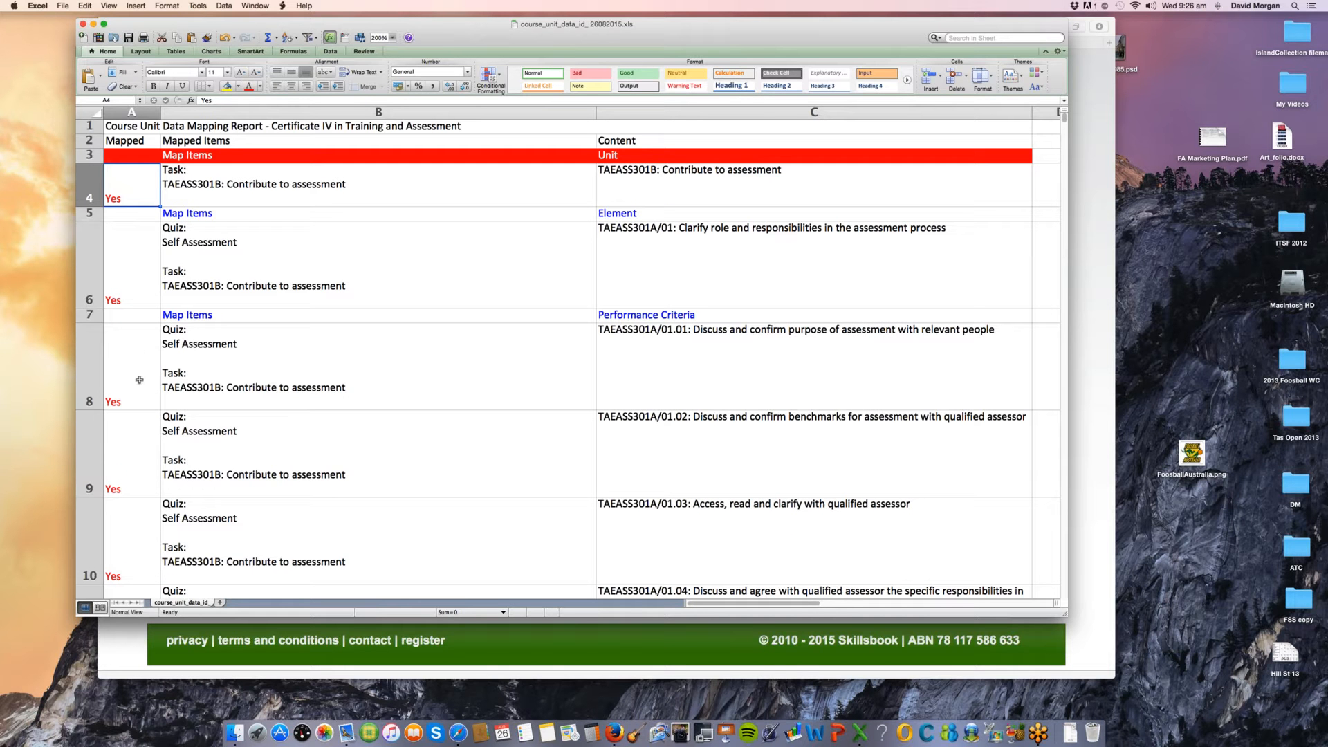
{"action": "left_click", "coordinate": [131, 112]}
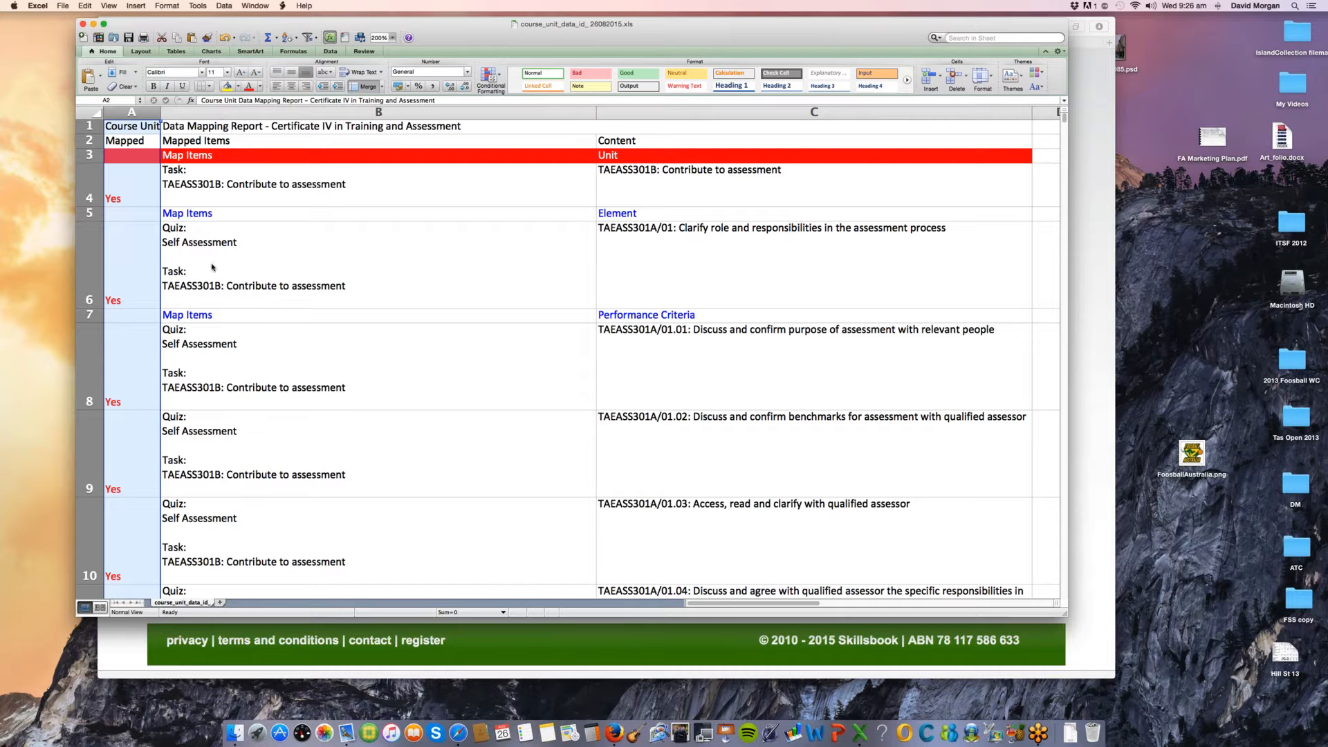
Step: Close the data mapping workbook and exit the course summary in Safari to the Manage Courses page
{"action": "key", "text": "super+w"}
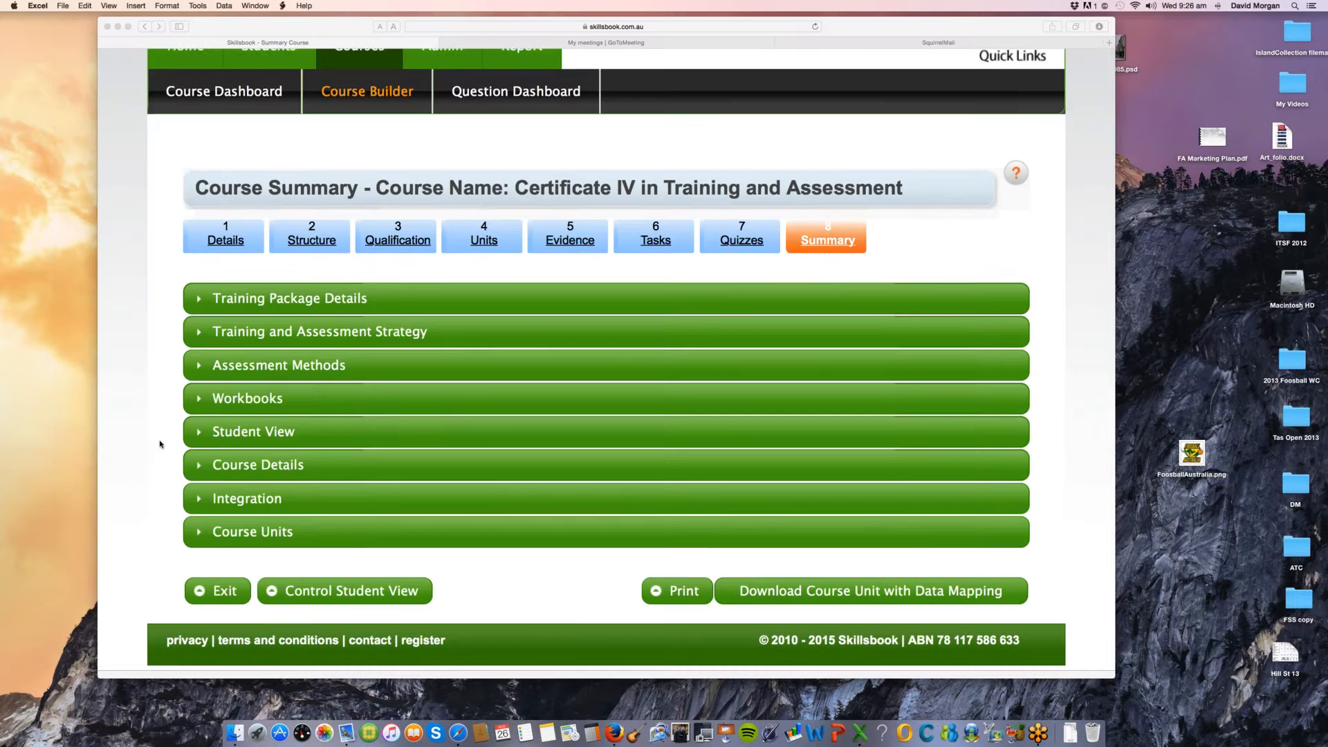
{"action": "scroll", "coordinate": [160, 445], "scroll_direction": "down", "scroll_amount": 1}
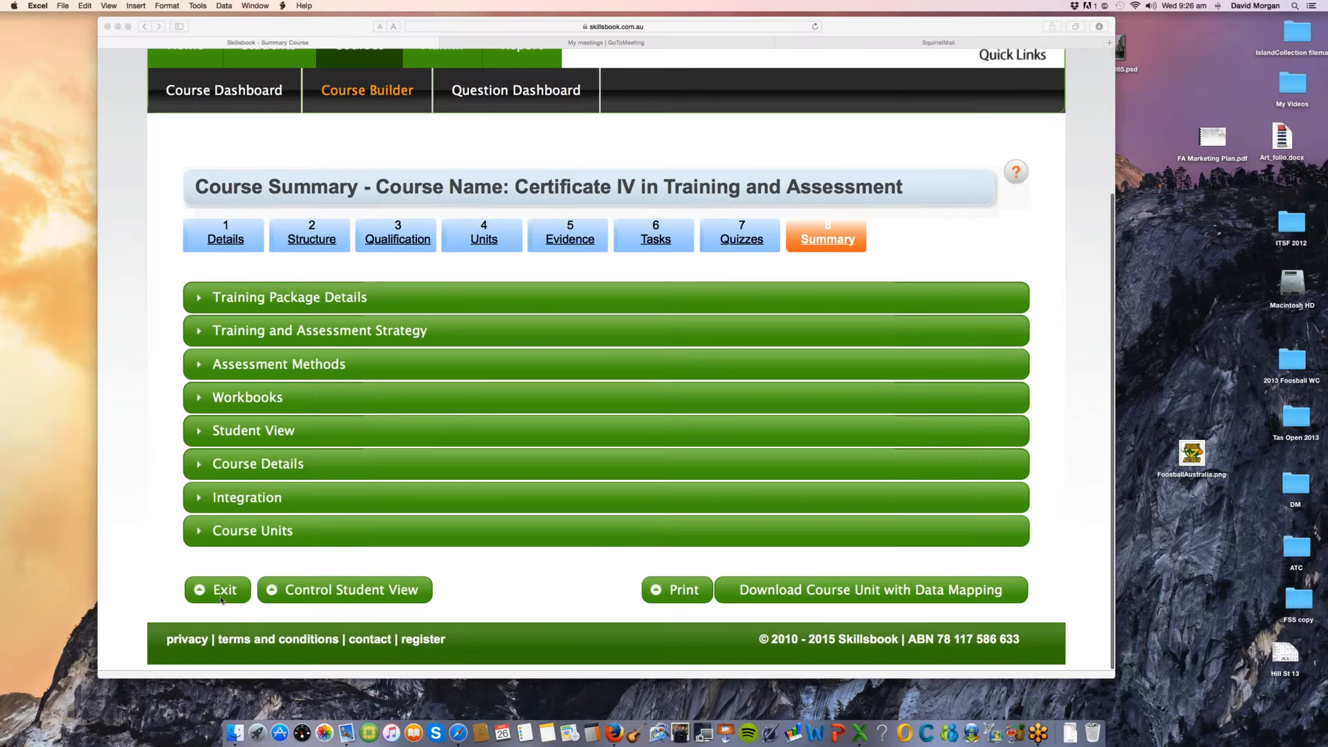
{"action": "scroll", "coordinate": [221, 599], "scroll_direction": "up", "scroll_amount": 1}
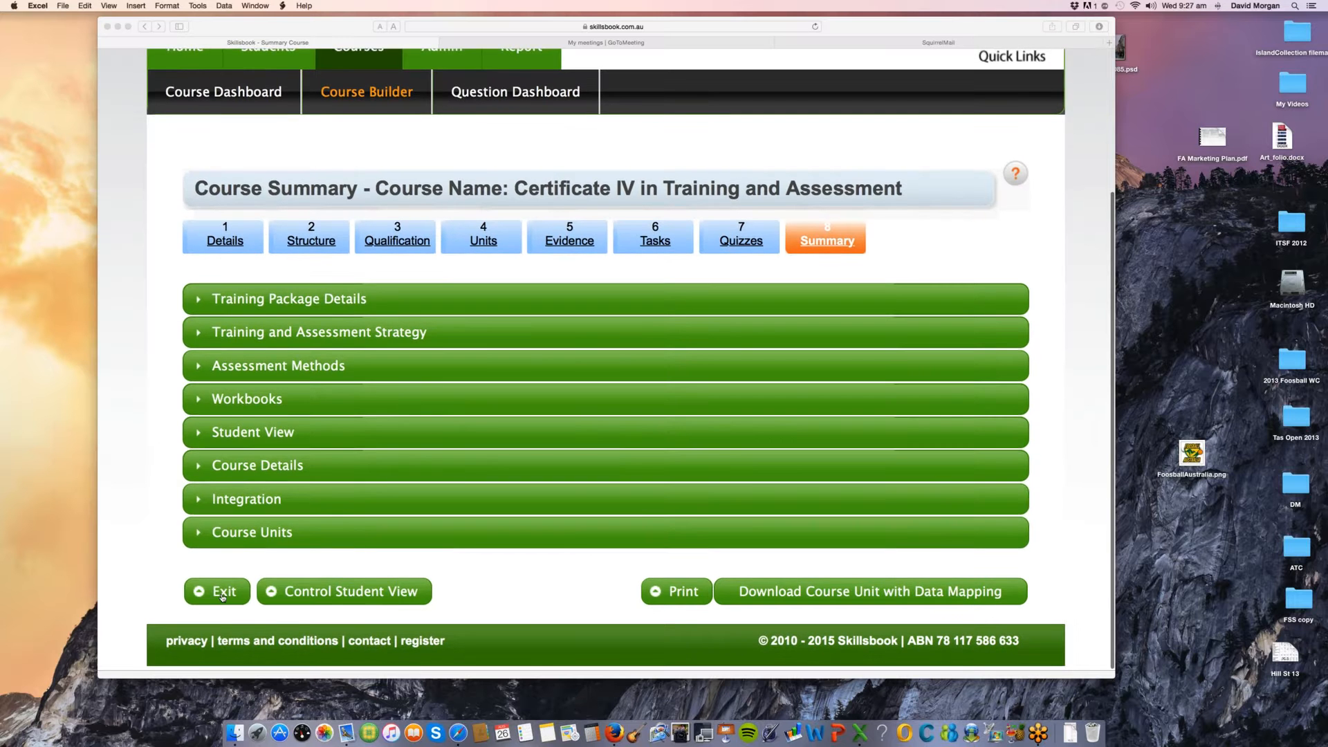
{"action": "left_click", "coordinate": [222, 592]}
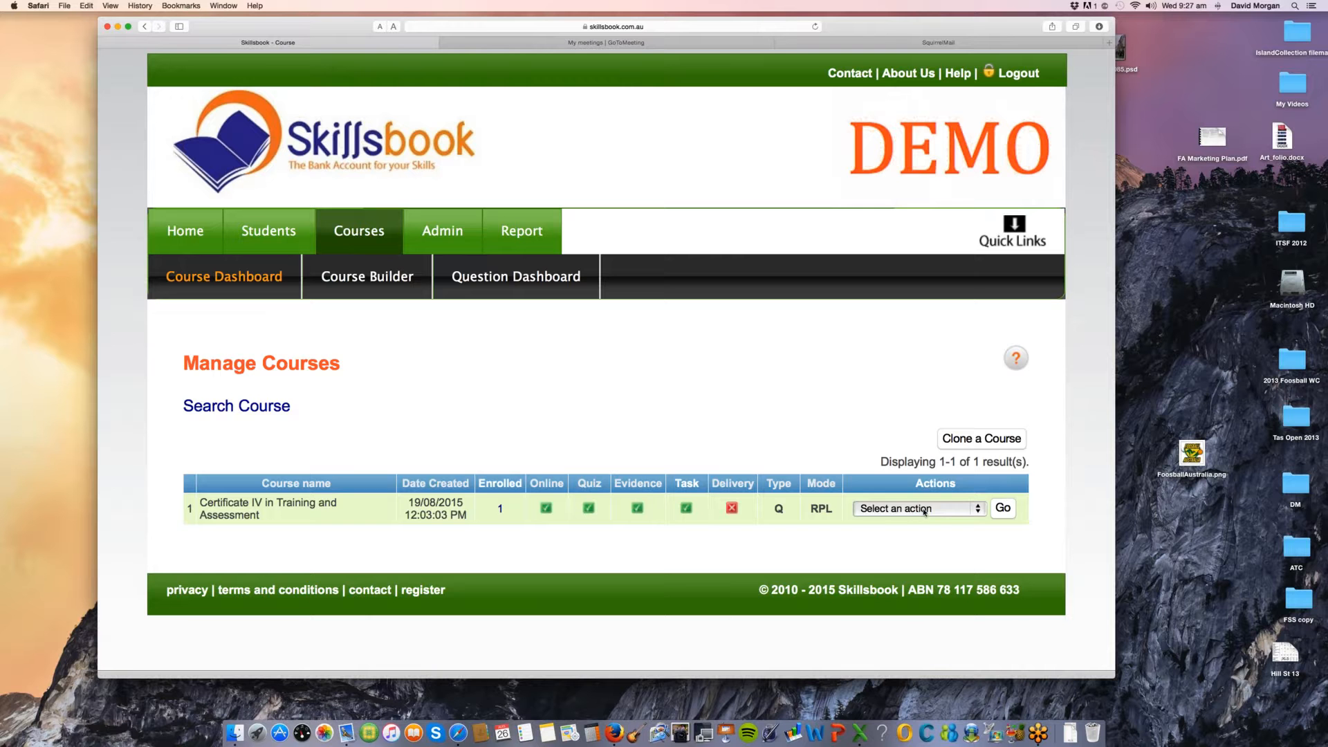
Step: Review the actions available for the Certificate IV in Training and Assessment course without choosing one
{"action": "left_click", "coordinate": [925, 511]}
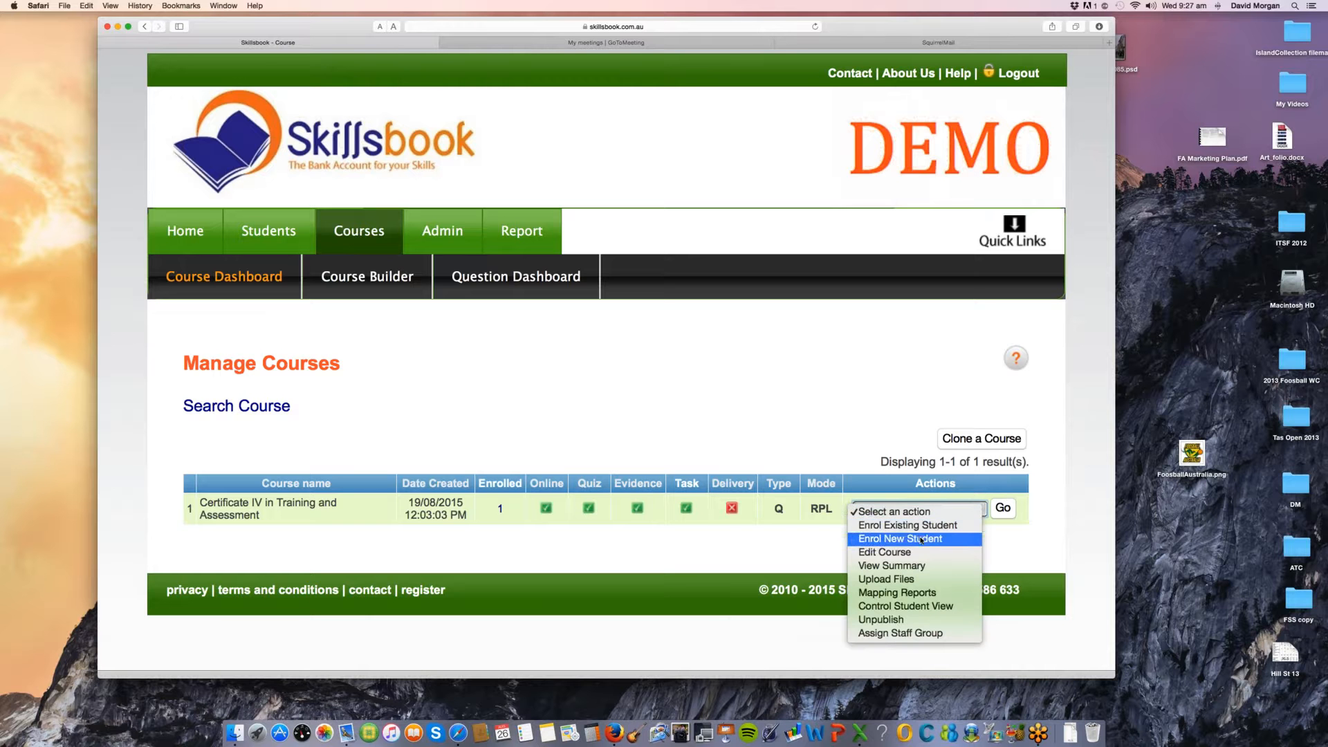
{"action": "left_click", "coordinate": [735, 430]}
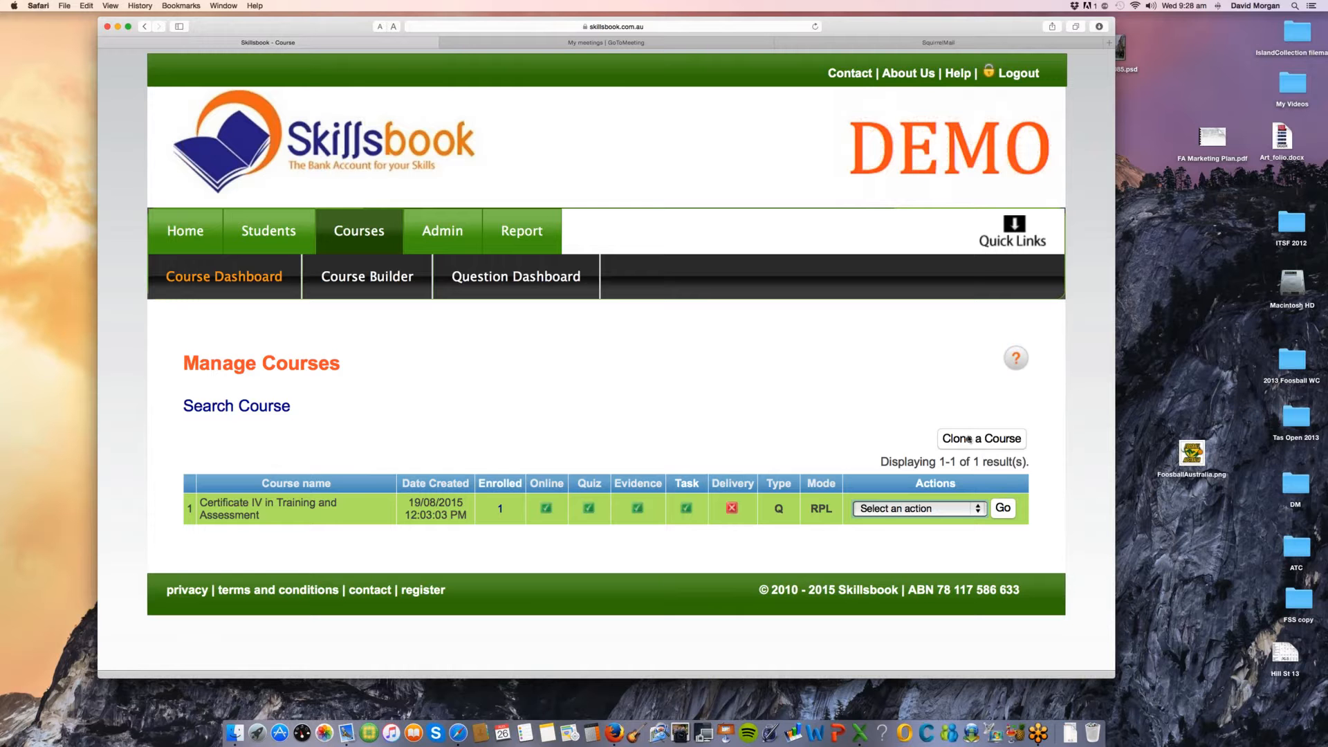
Step: Clone the Certificate IV in Training and Assessment course under the new name CIV SQIT
{"action": "left_click", "coordinate": [969, 439]}
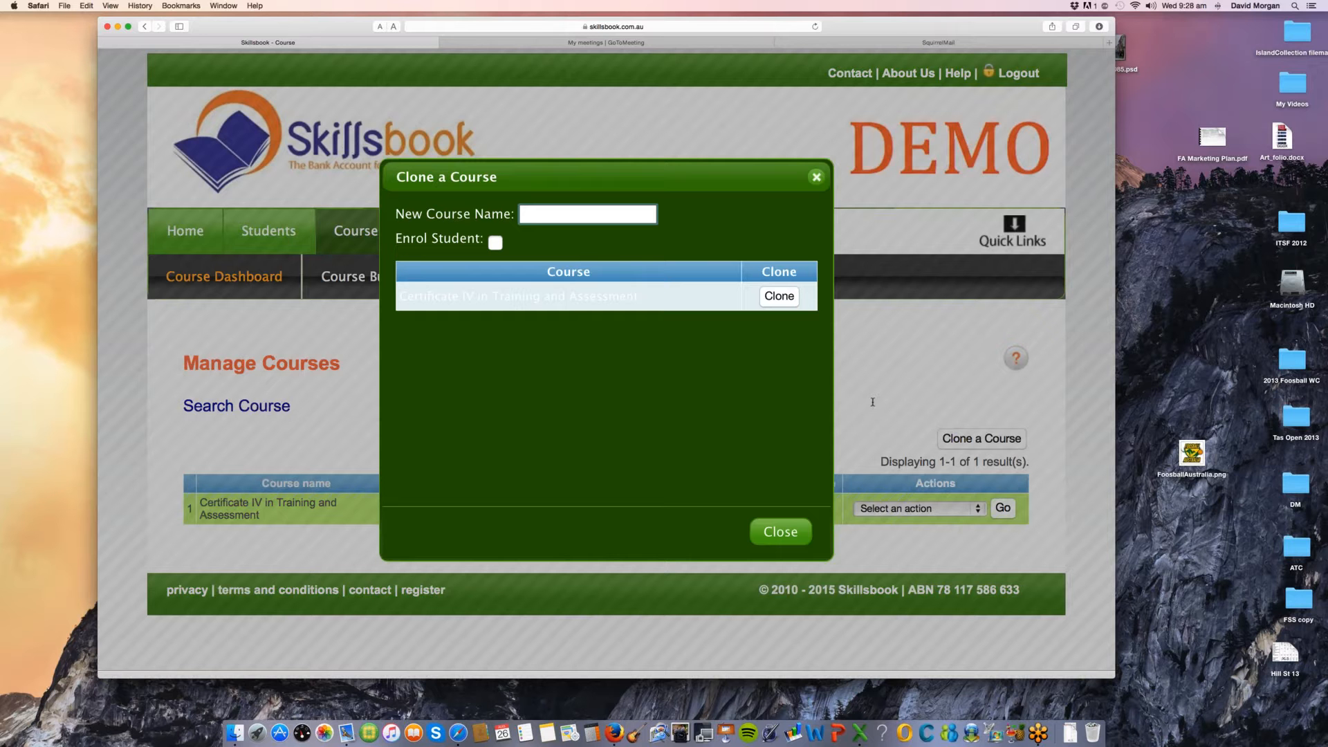
{"action": "type", "text": "CIV SQIT"}
{"action": "left_click_drag", "start_coordinate": [626, 296], "coordinate": [419, 301]}
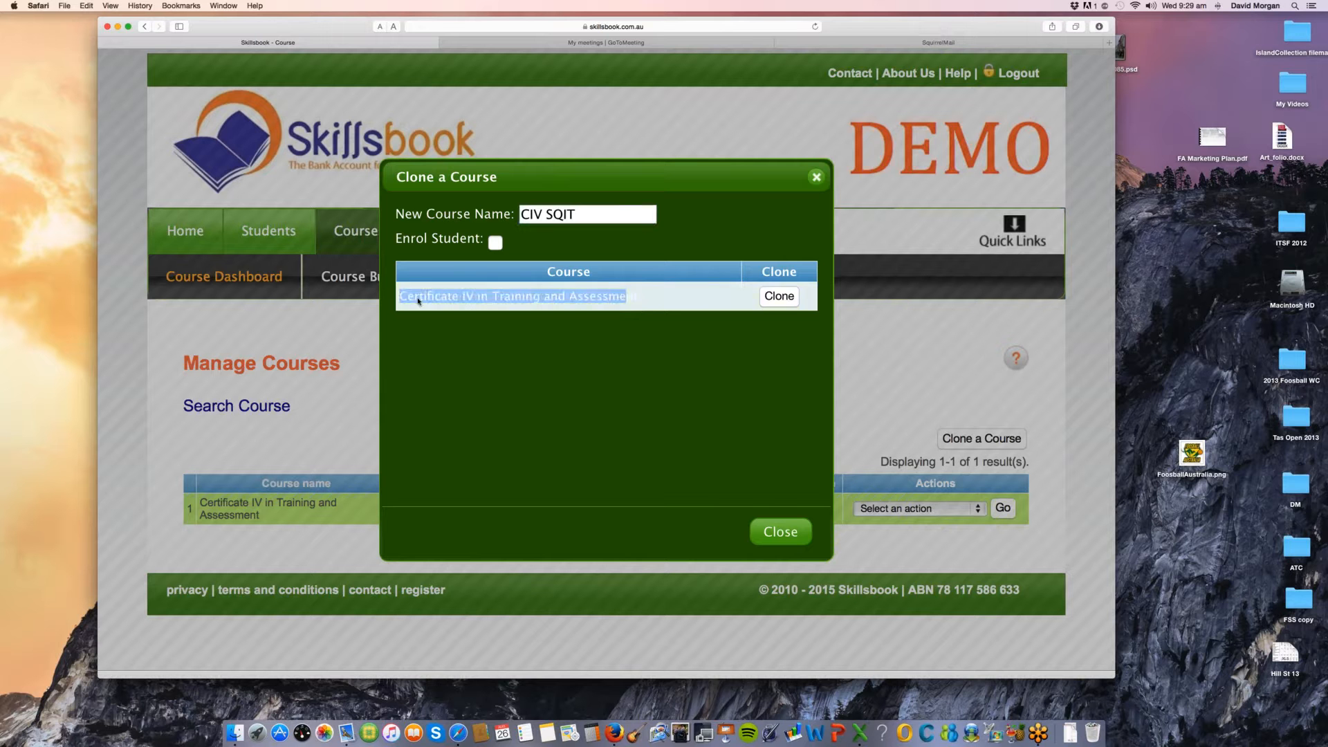
{"action": "left_click", "coordinate": [779, 296]}
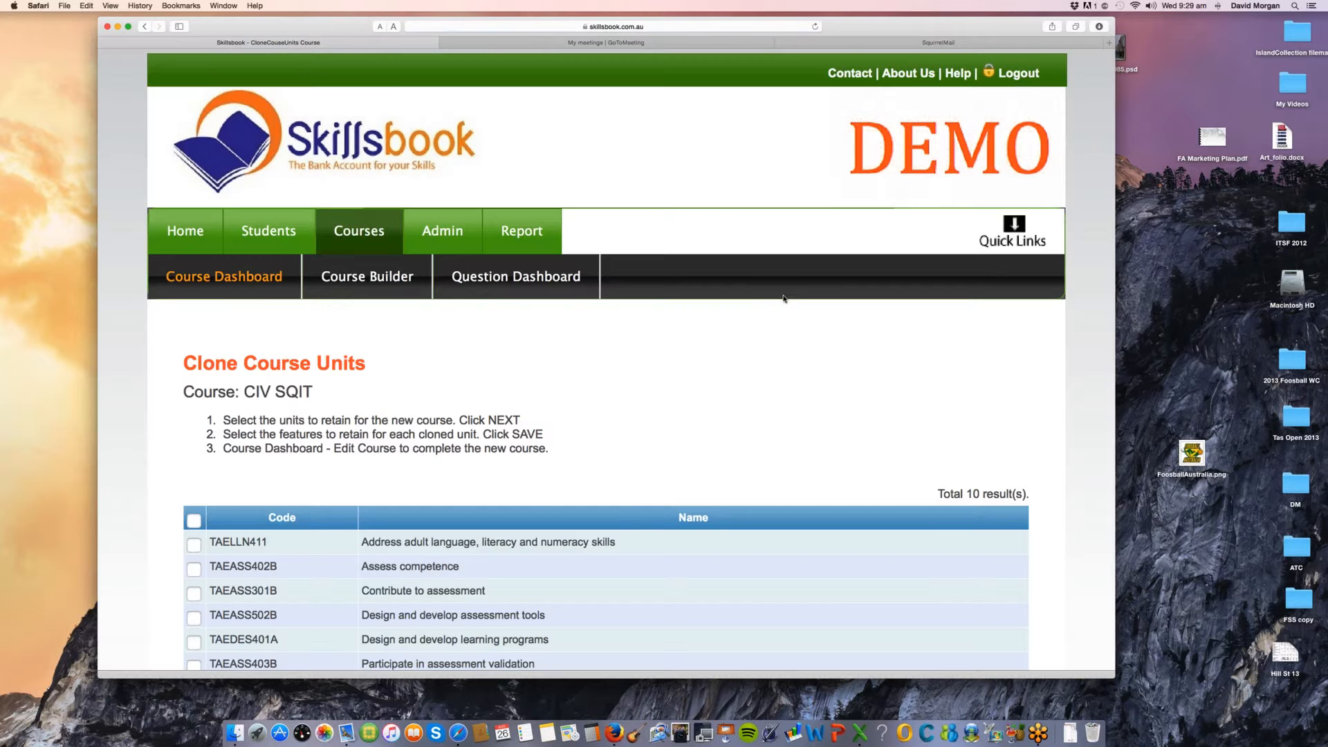
Step: Retain all units for the cloned course except TAELLN411 and TAEASS402B, and continue to the course details
{"action": "scroll", "coordinate": [769, 372], "scroll_direction": "down", "scroll_amount": 5}
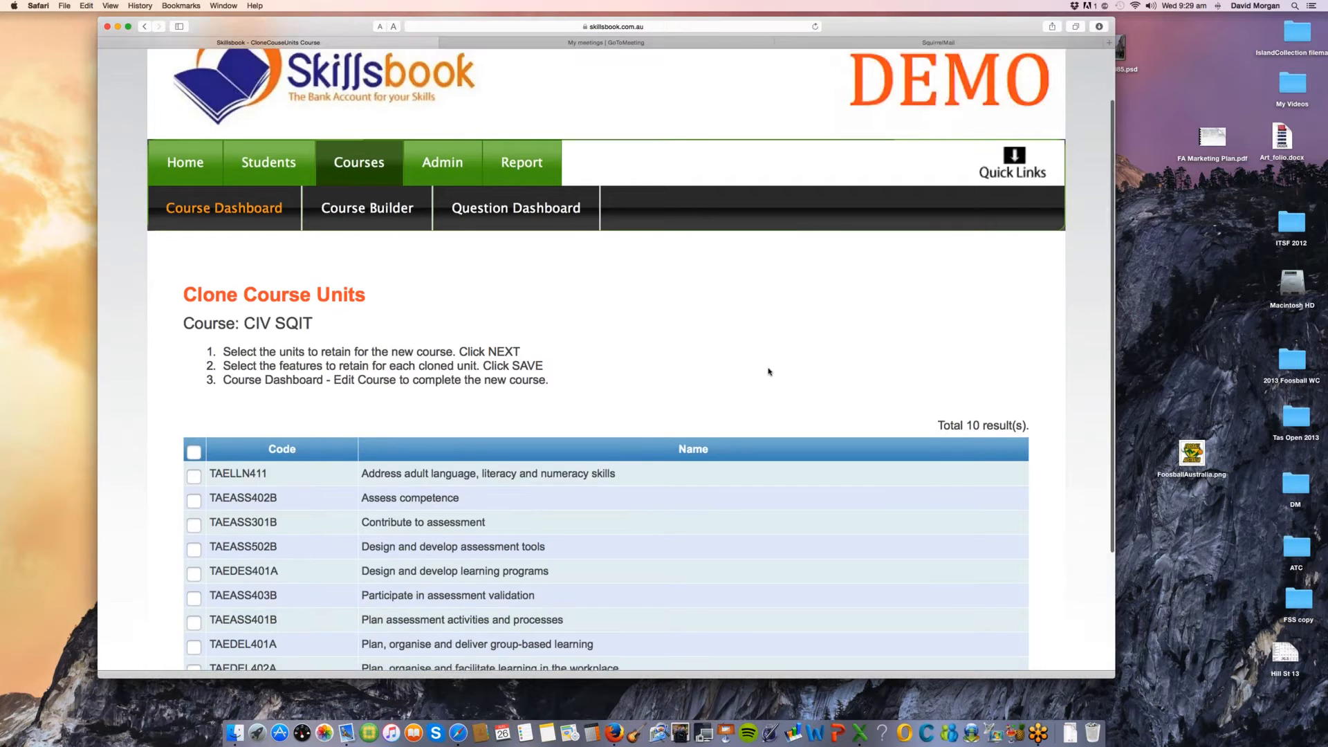
{"action": "left_click", "coordinate": [193, 292]}
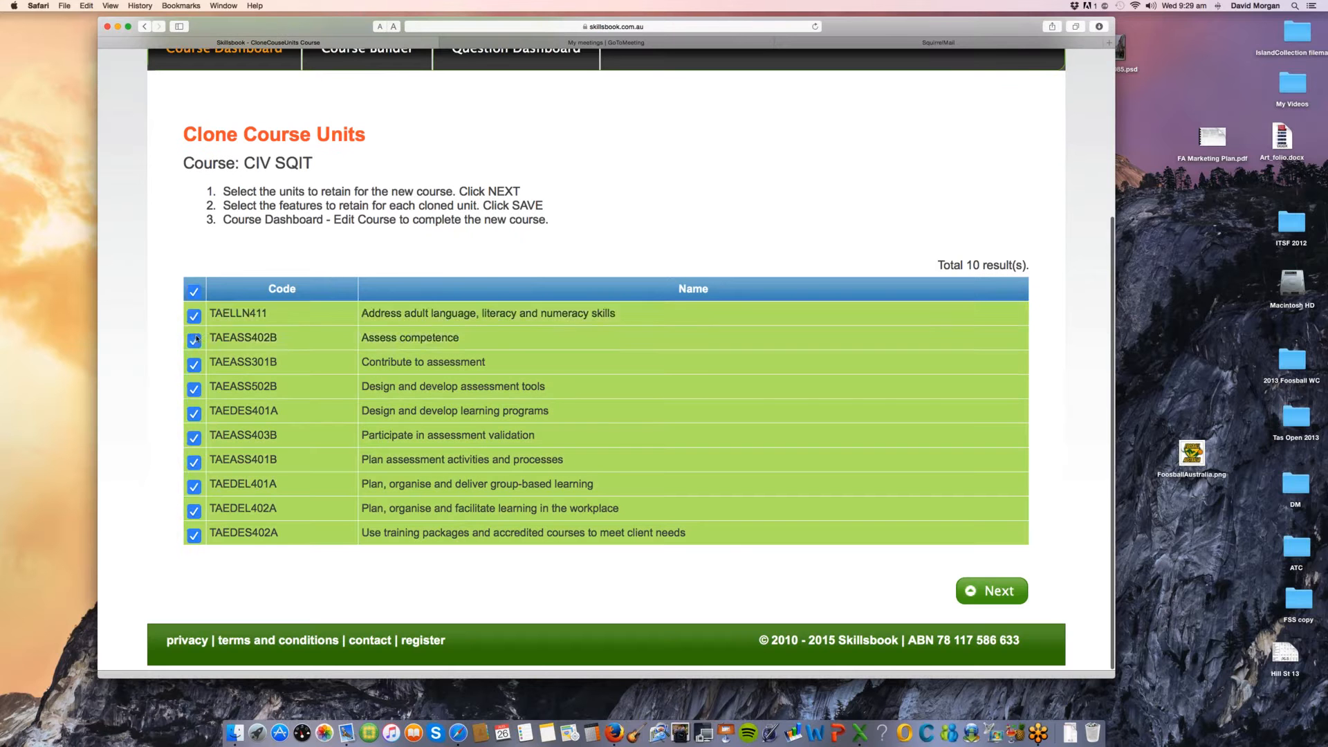
{"action": "left_click", "coordinate": [193, 315]}
{"action": "left_click", "coordinate": [194, 340]}
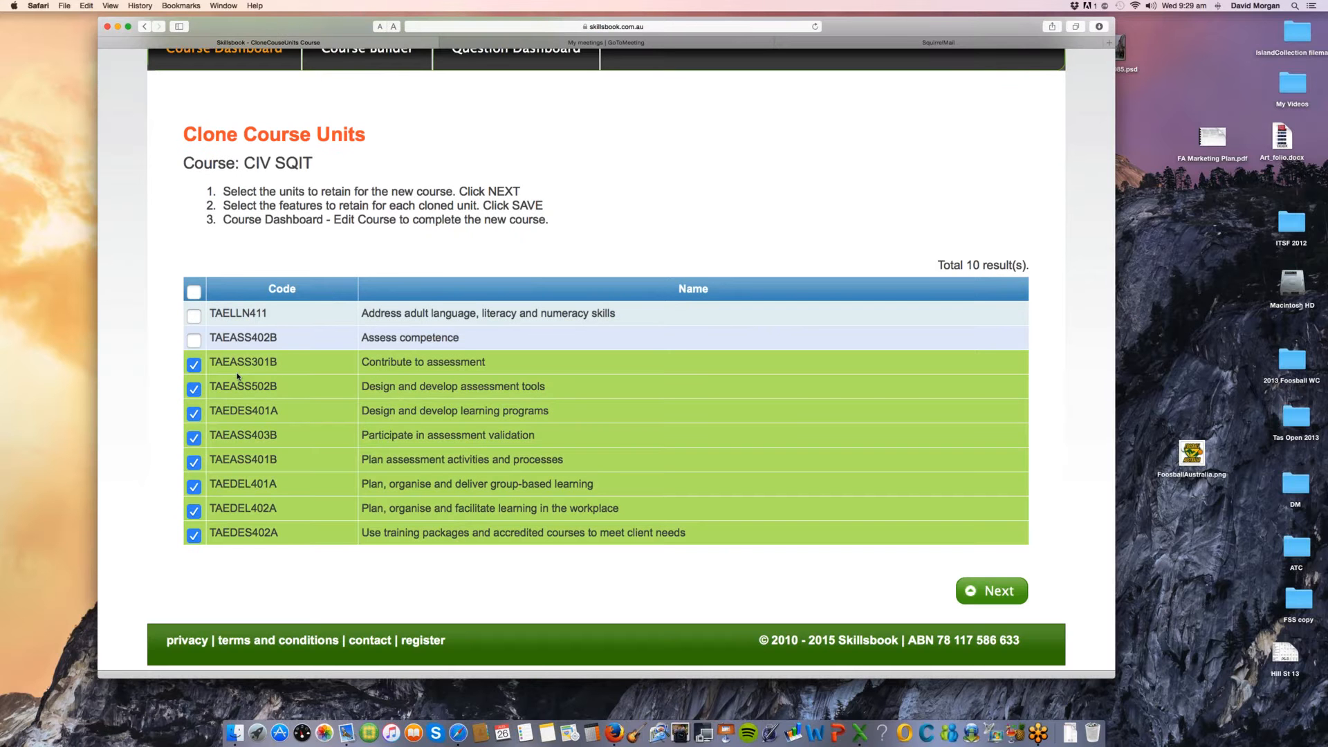
{"action": "left_click", "coordinate": [991, 590]}
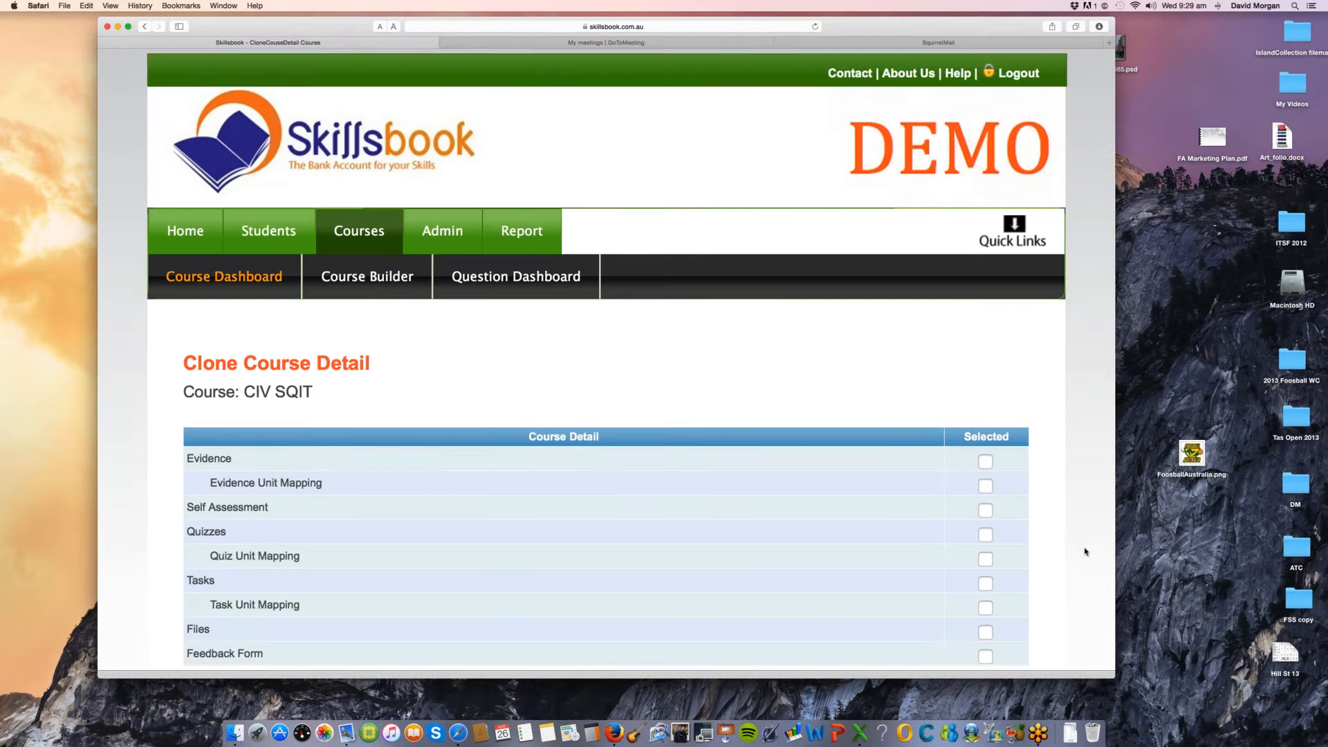
Step: Keep Evidence, Quizzes and Tasks with their unit mappings for the cloned course and save it
{"action": "scroll", "coordinate": [1084, 551], "scroll_direction": "down", "scroll_amount": 3}
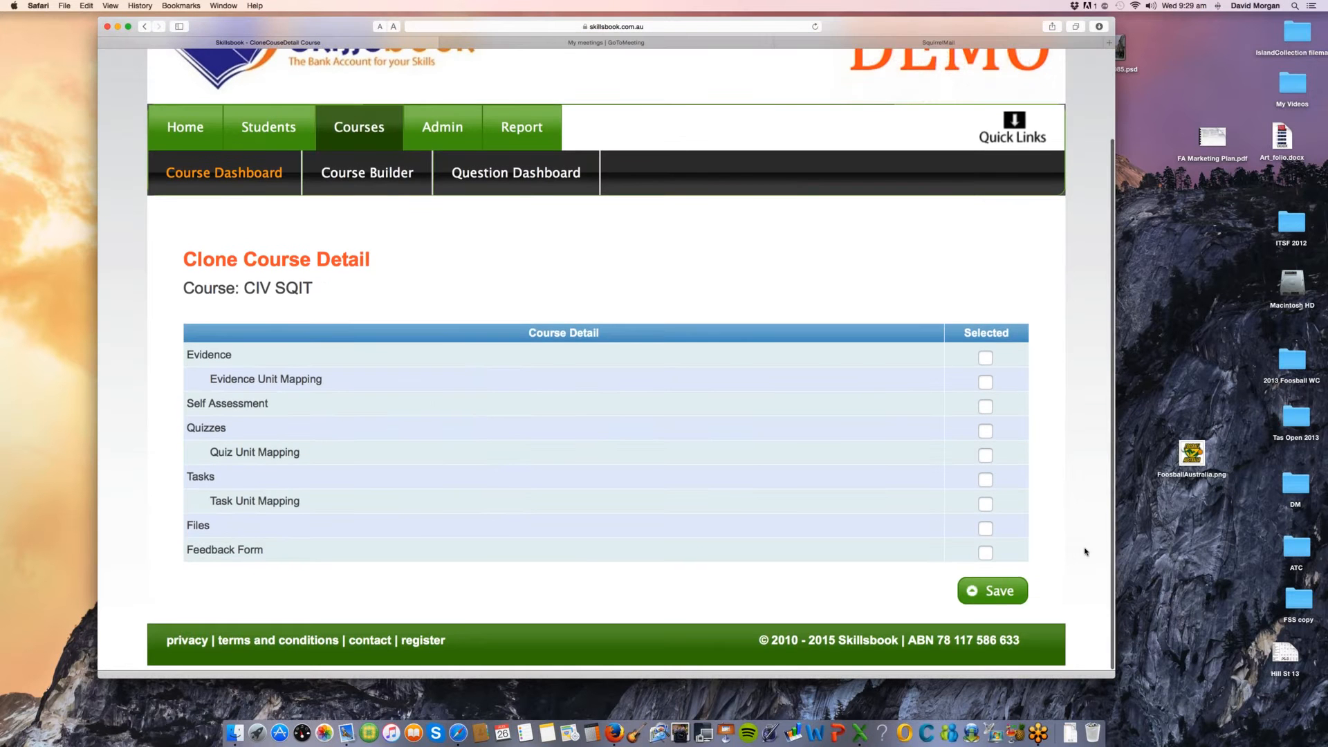
{"action": "left_click", "coordinate": [986, 357]}
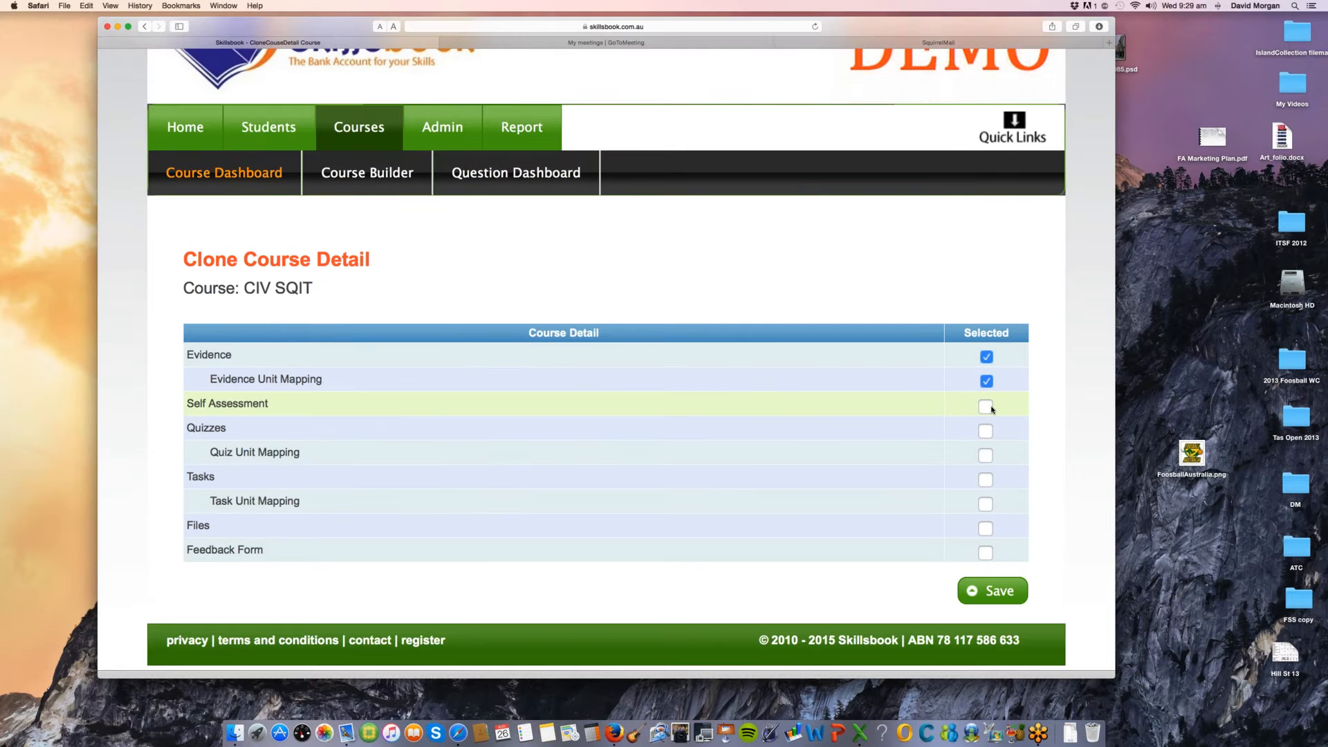
{"action": "left_click", "coordinate": [987, 406]}
{"action": "left_click", "coordinate": [986, 431]}
{"action": "left_click", "coordinate": [987, 479]}
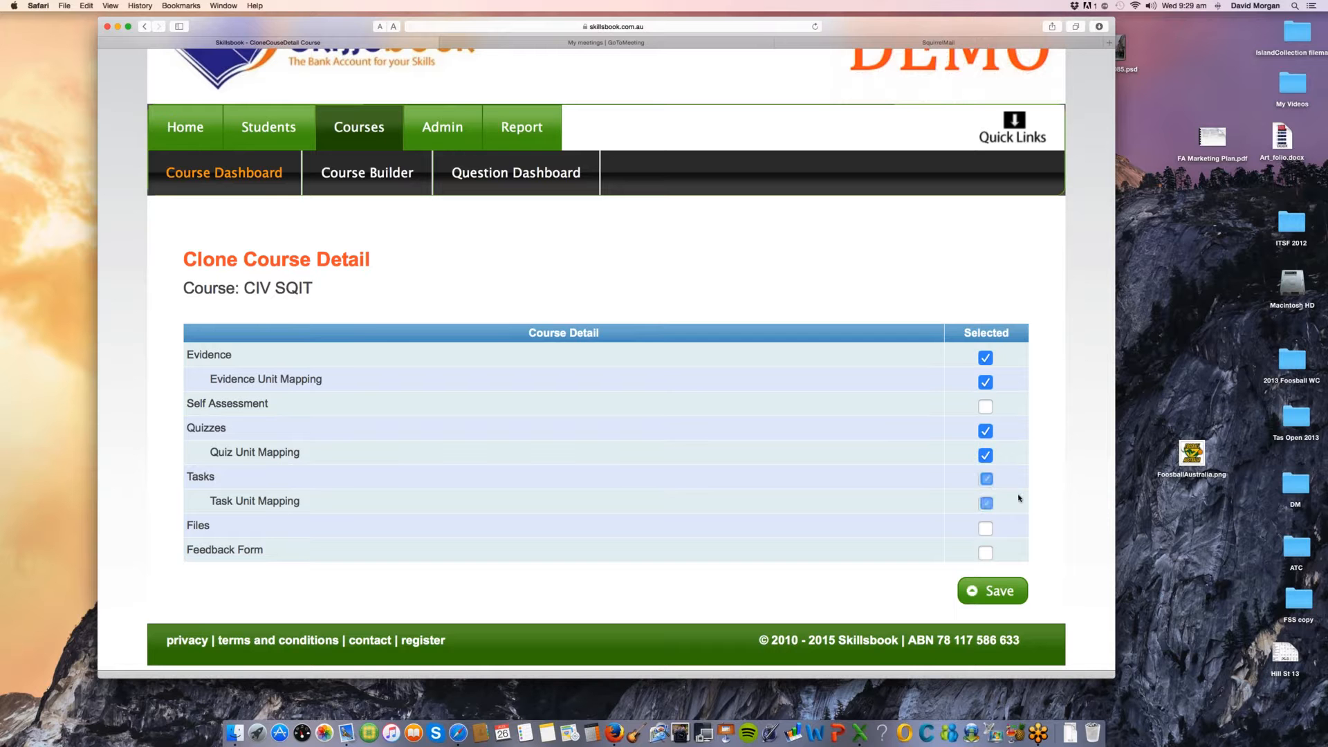
{"action": "left_click", "coordinate": [996, 591]}
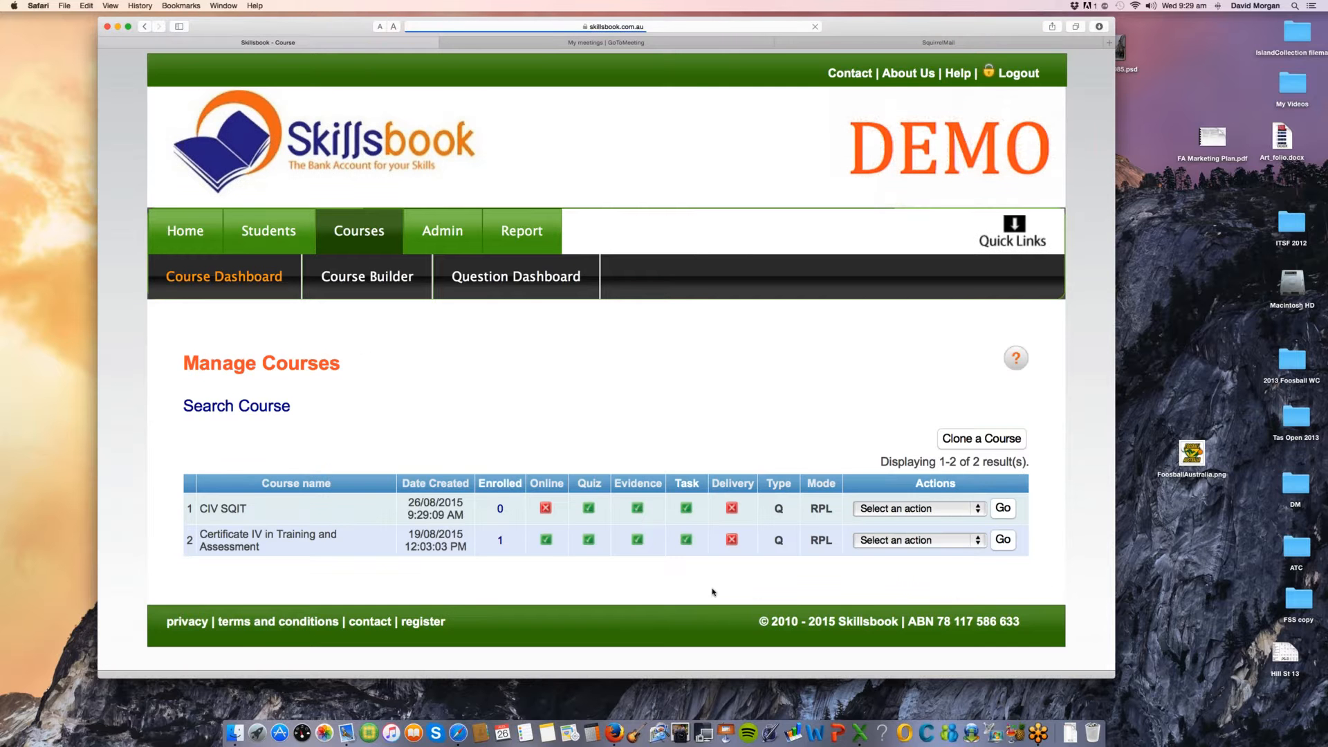
Step: Open the CIV SQIT course for editing from the Manage Courses list
{"action": "left_click_drag", "start_coordinate": [208, 509], "coordinate": [253, 510]}
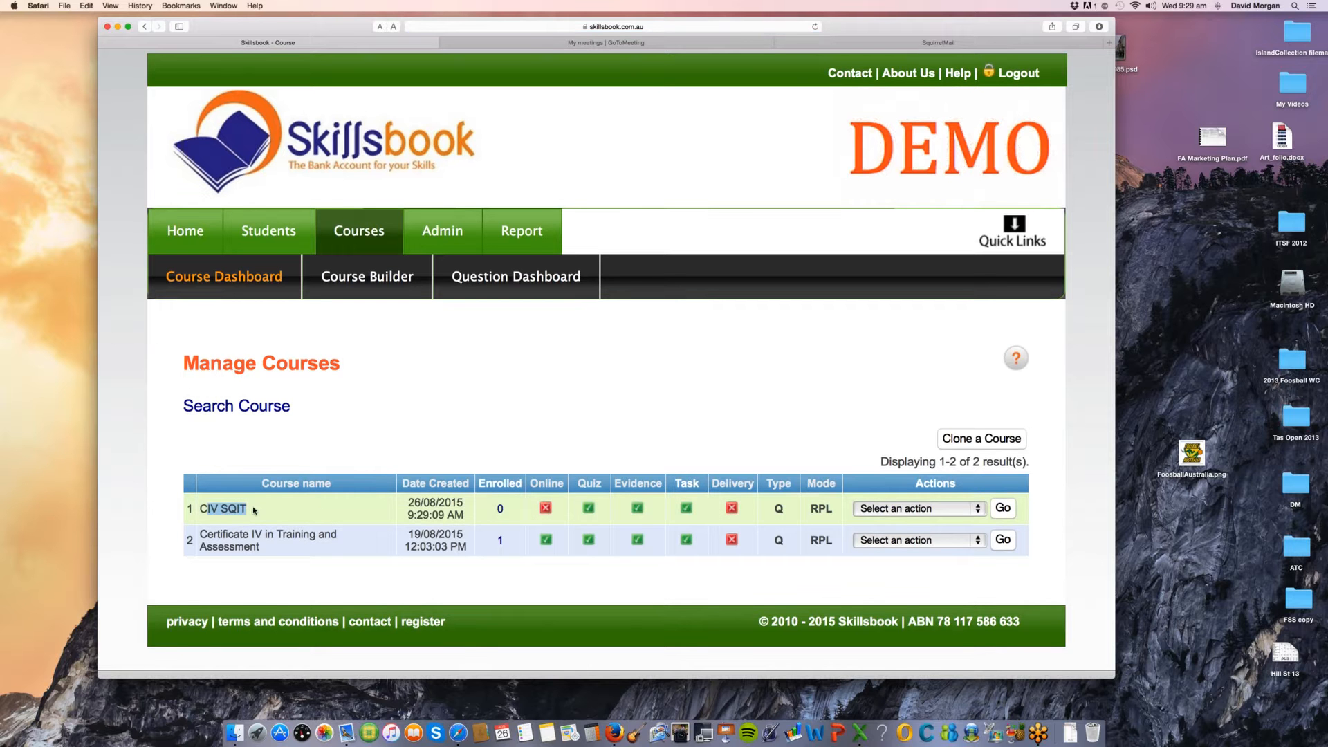
{"action": "left_click", "coordinate": [891, 511]}
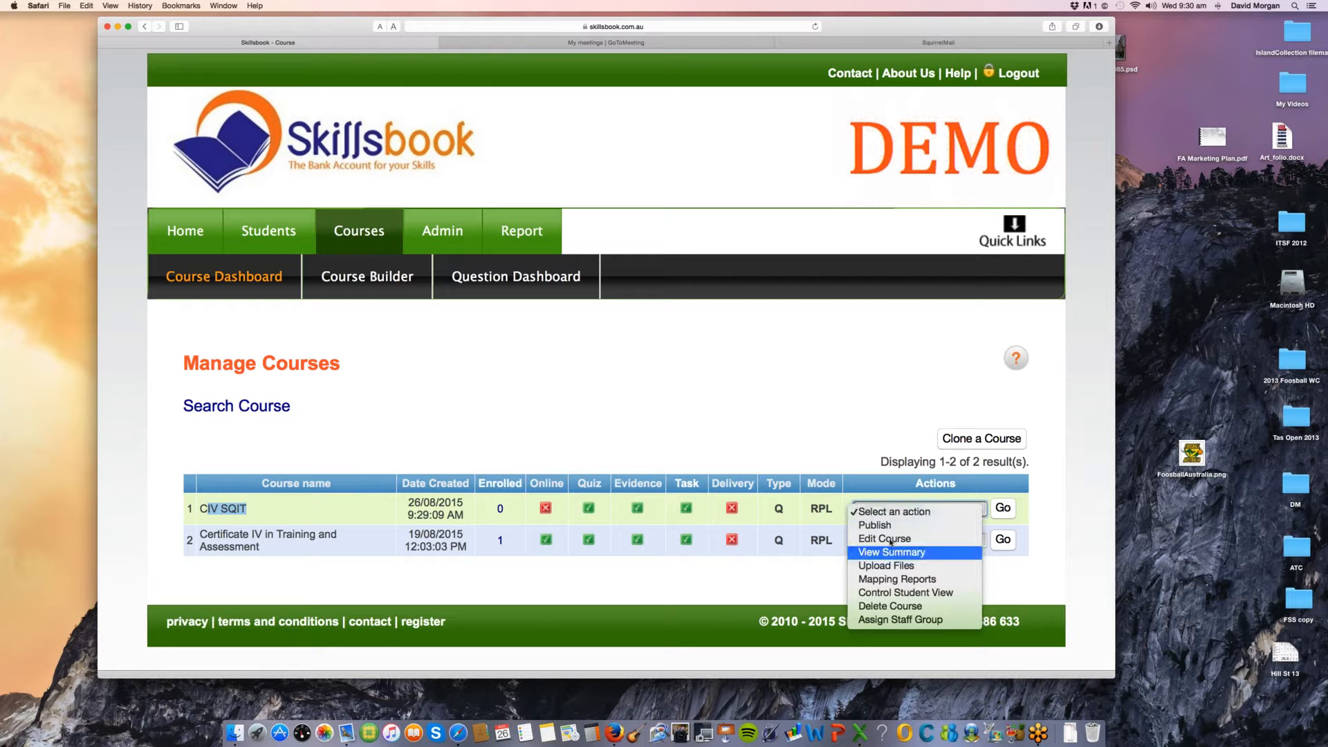
{"action": "left_click", "coordinate": [890, 539]}
{"action": "left_click", "coordinate": [1005, 509]}
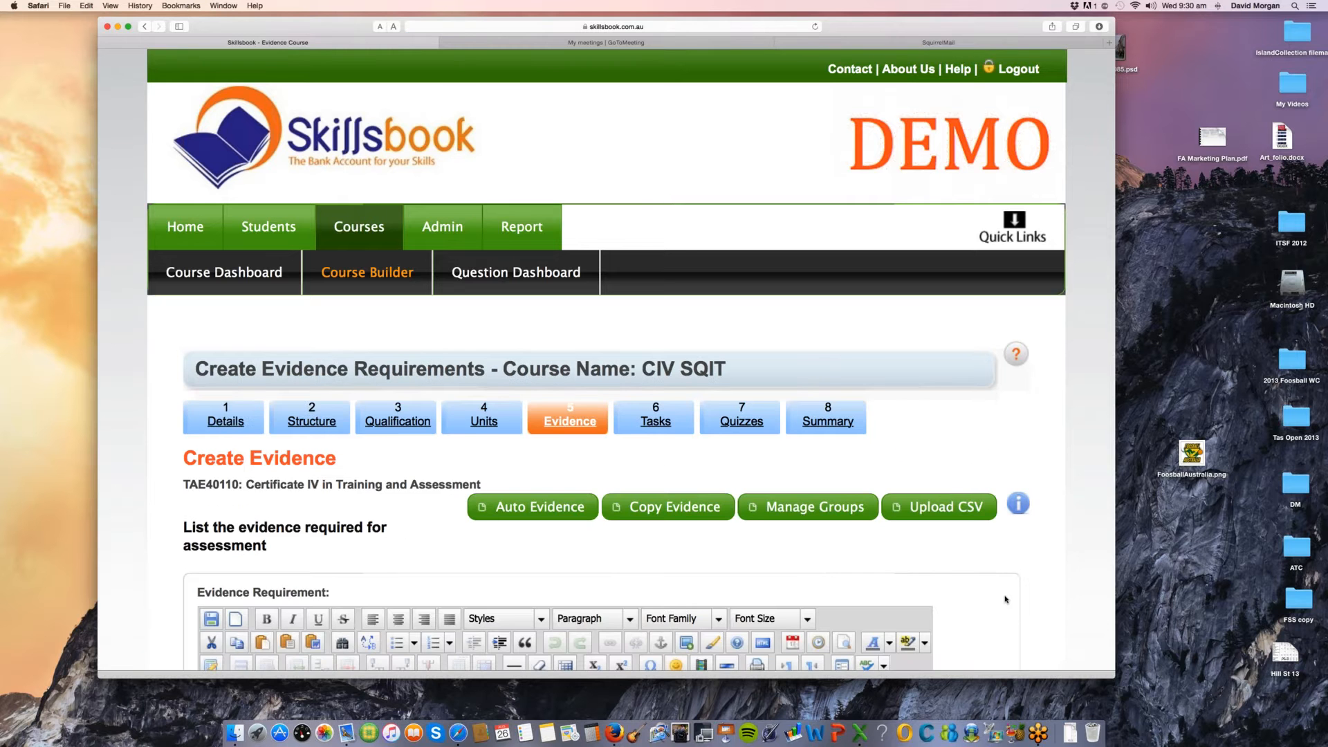
Step: Open the first entry in the List of Evidence Required for editing
{"action": "scroll", "coordinate": [1005, 599], "scroll_direction": "down", "scroll_amount": 5}
{"action": "scroll", "coordinate": [1005, 599], "scroll_direction": "down", "scroll_amount": 10}
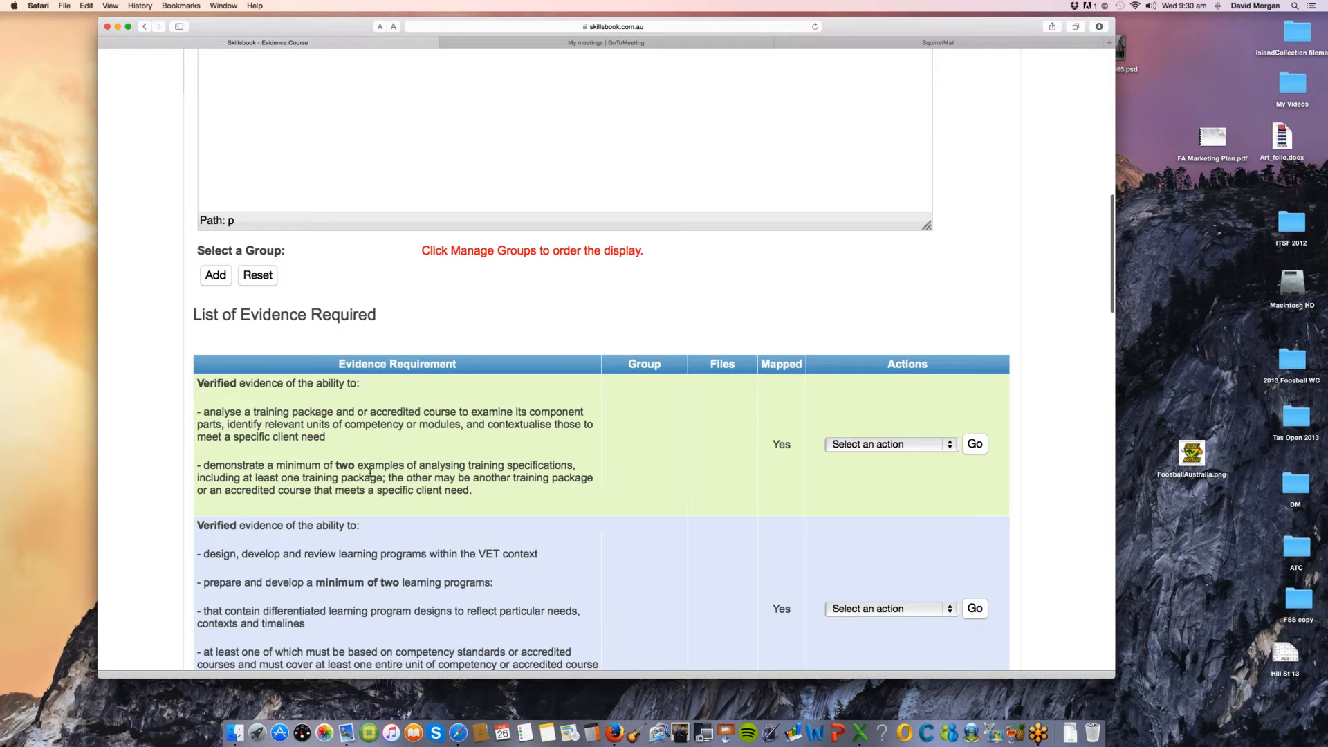
{"action": "scroll", "coordinate": [578, 520], "scroll_direction": "down", "scroll_amount": 2}
{"action": "left_click_drag", "start_coordinate": [272, 323], "coordinate": [469, 432]}
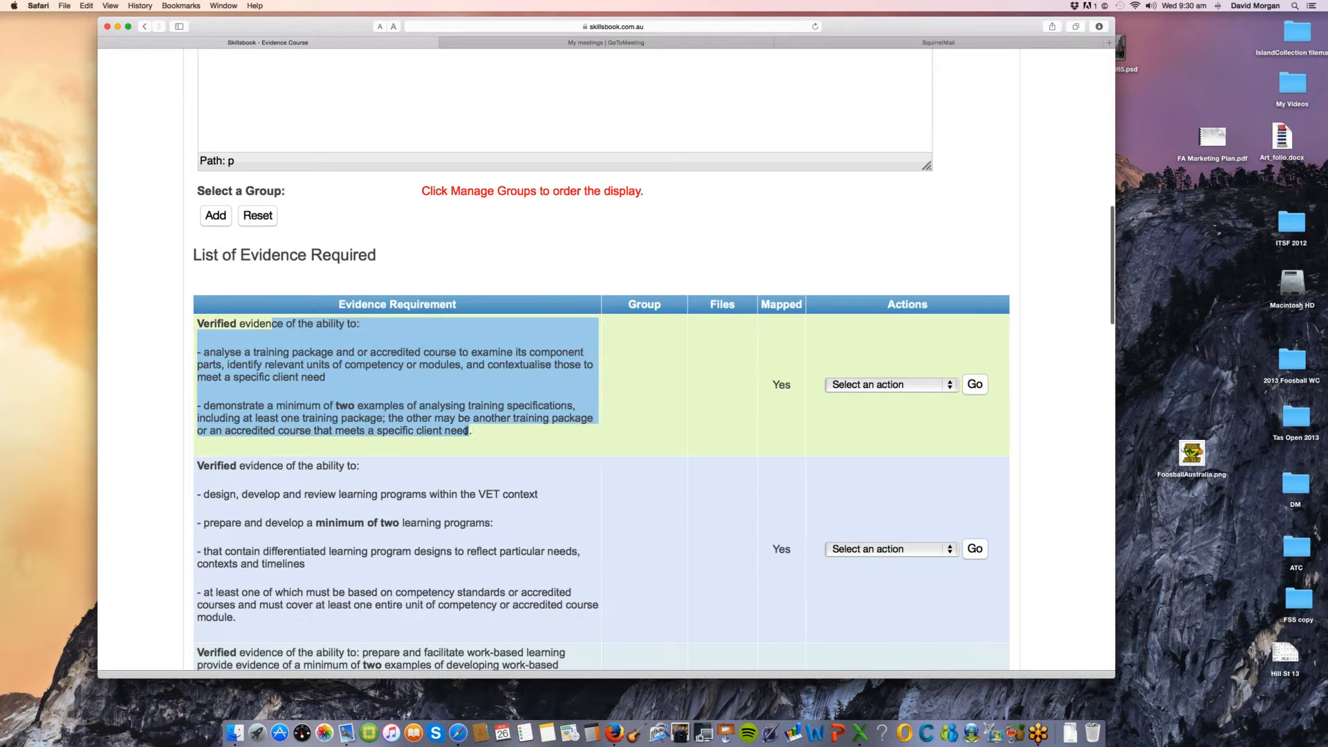
{"action": "left_click", "coordinate": [872, 389]}
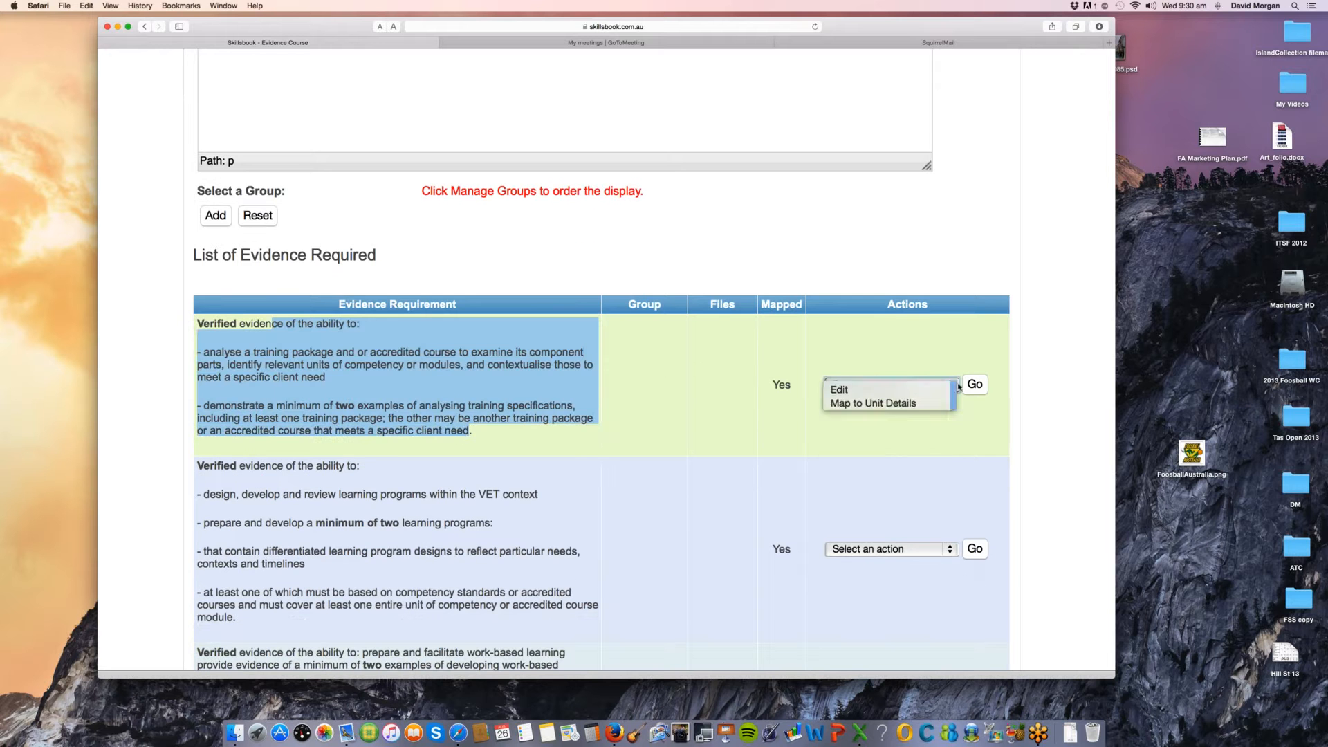
{"action": "left_click", "coordinate": [957, 388]}
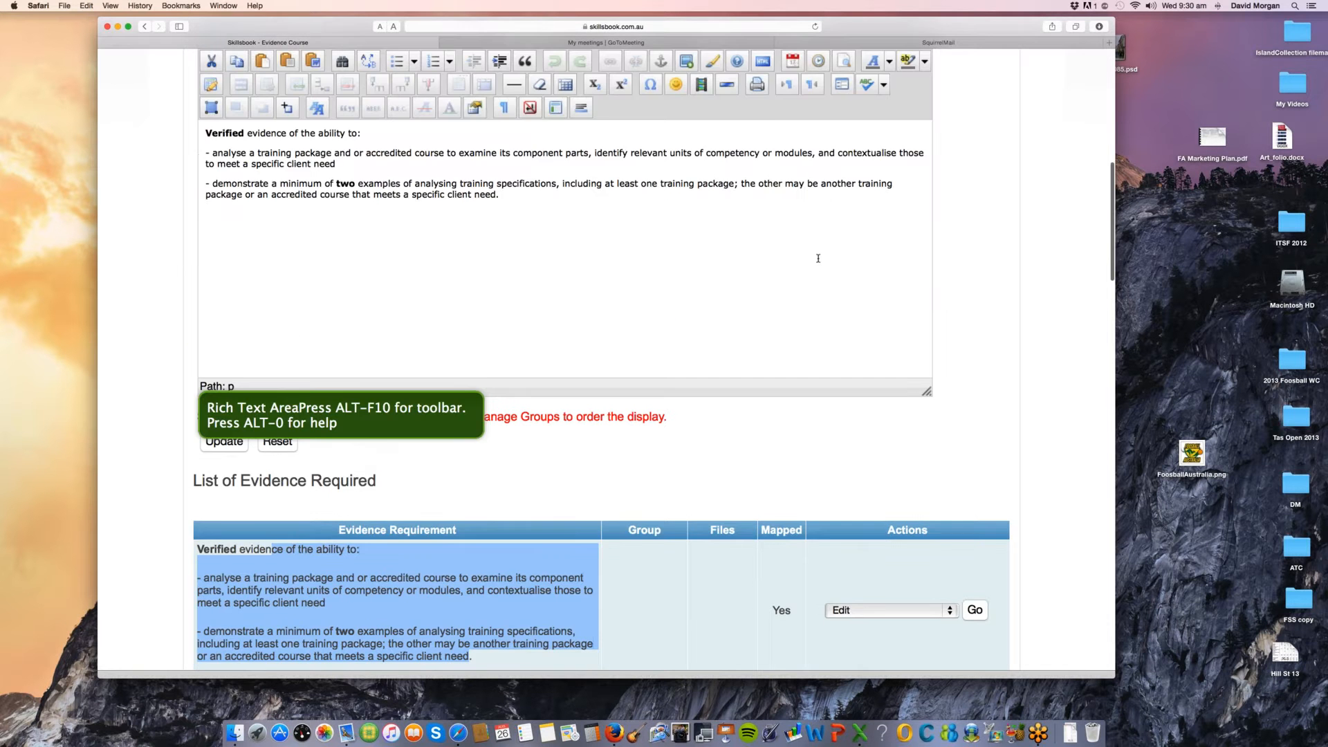
Step: Replace the evidence requirement's text with "Upload form 5566" and update the entry
{"action": "scroll", "coordinate": [818, 258], "scroll_direction": "up", "scroll_amount": 2}
{"action": "left_click_drag", "start_coordinate": [499, 241], "coordinate": [206, 178]}
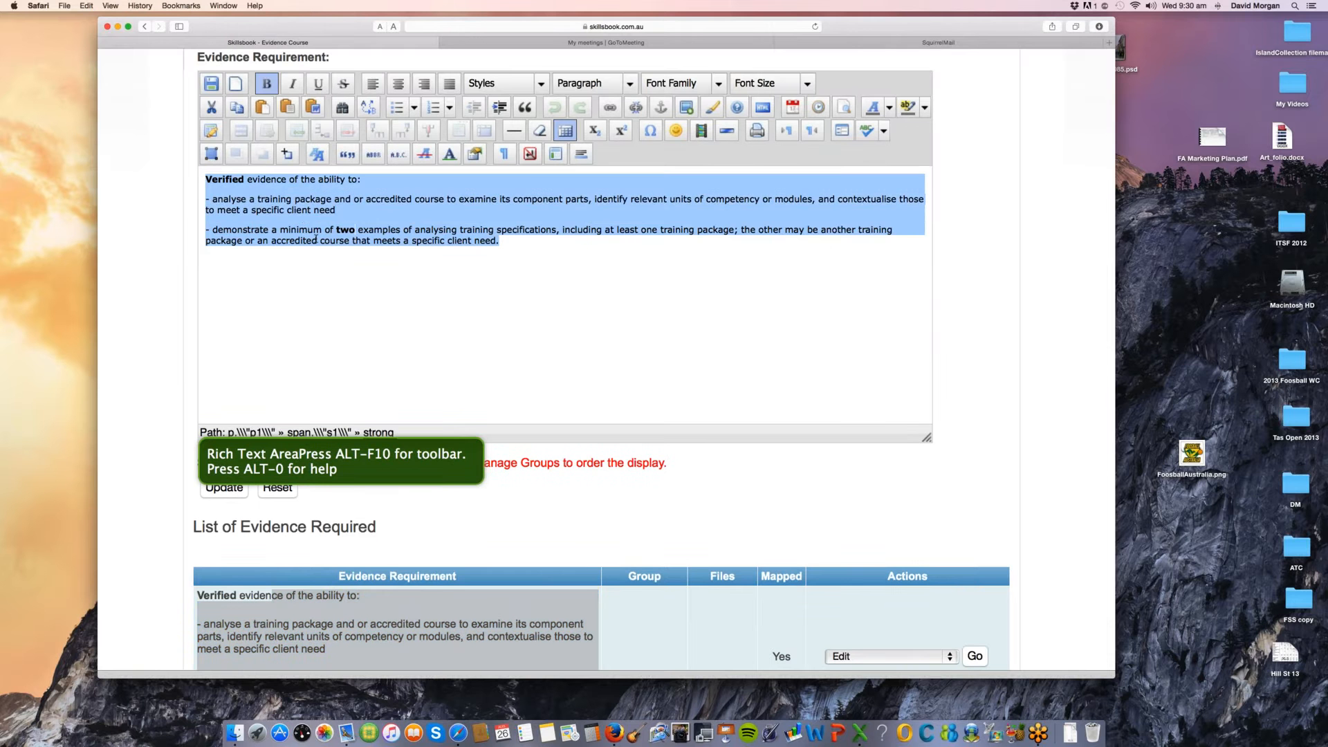
{"action": "type", "text": "Upload"}
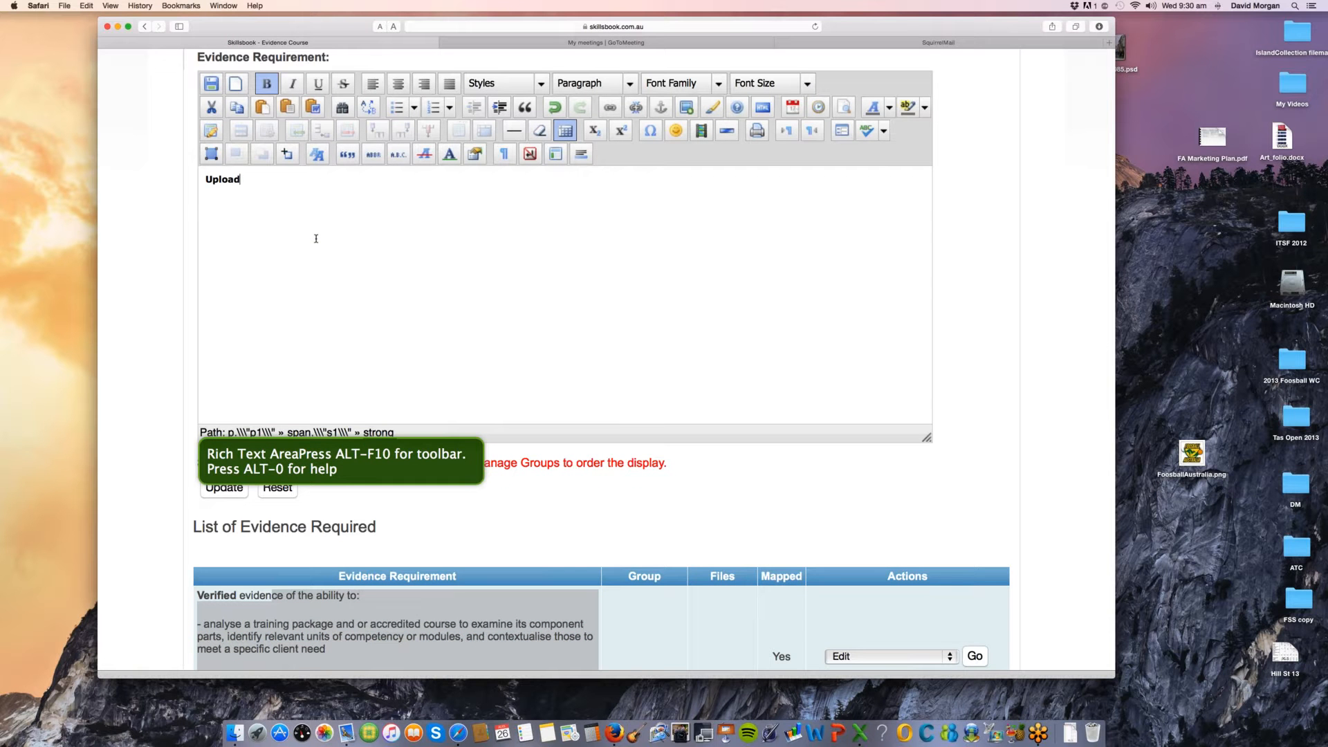
{"action": "type", "text": " form 5566"}
{"action": "left_click", "coordinate": [311, 394]}
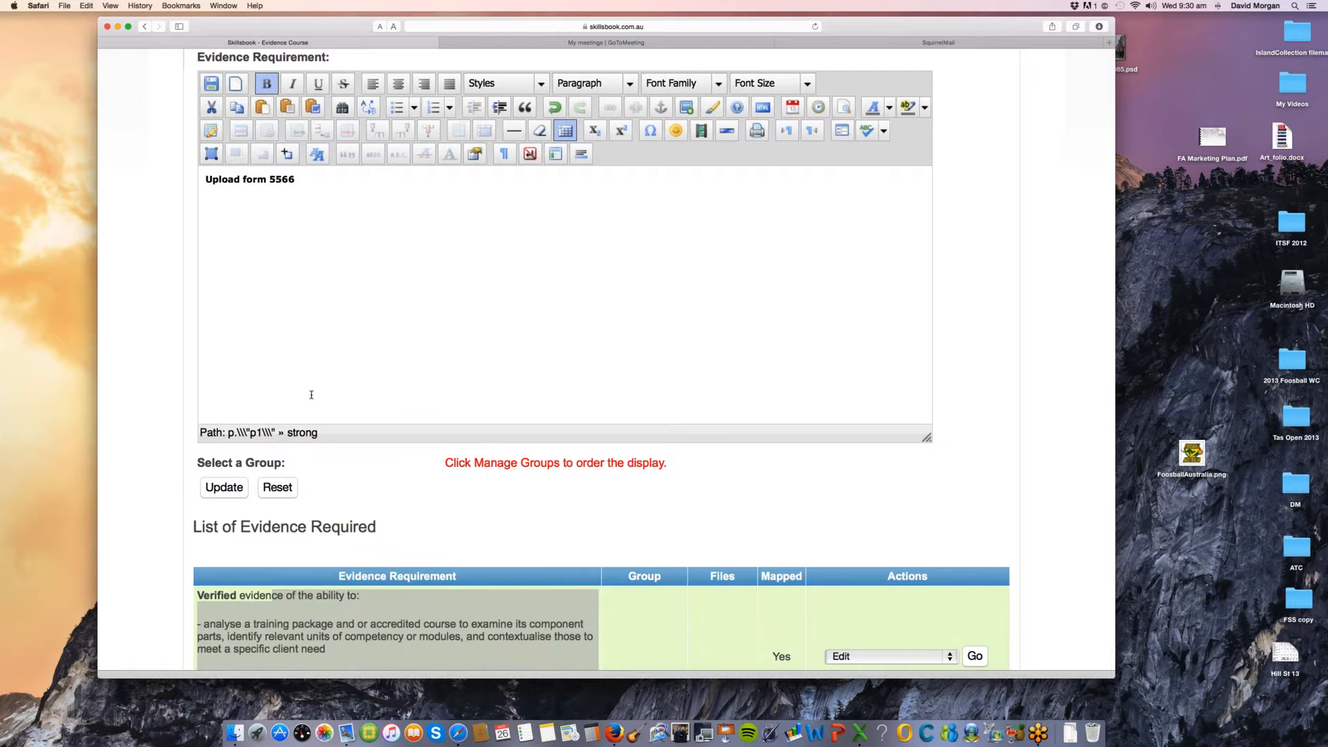
{"action": "scroll", "coordinate": [311, 394], "scroll_direction": "down", "scroll_amount": 1}
{"action": "scroll", "coordinate": [311, 395], "scroll_direction": "down", "scroll_amount": 1}
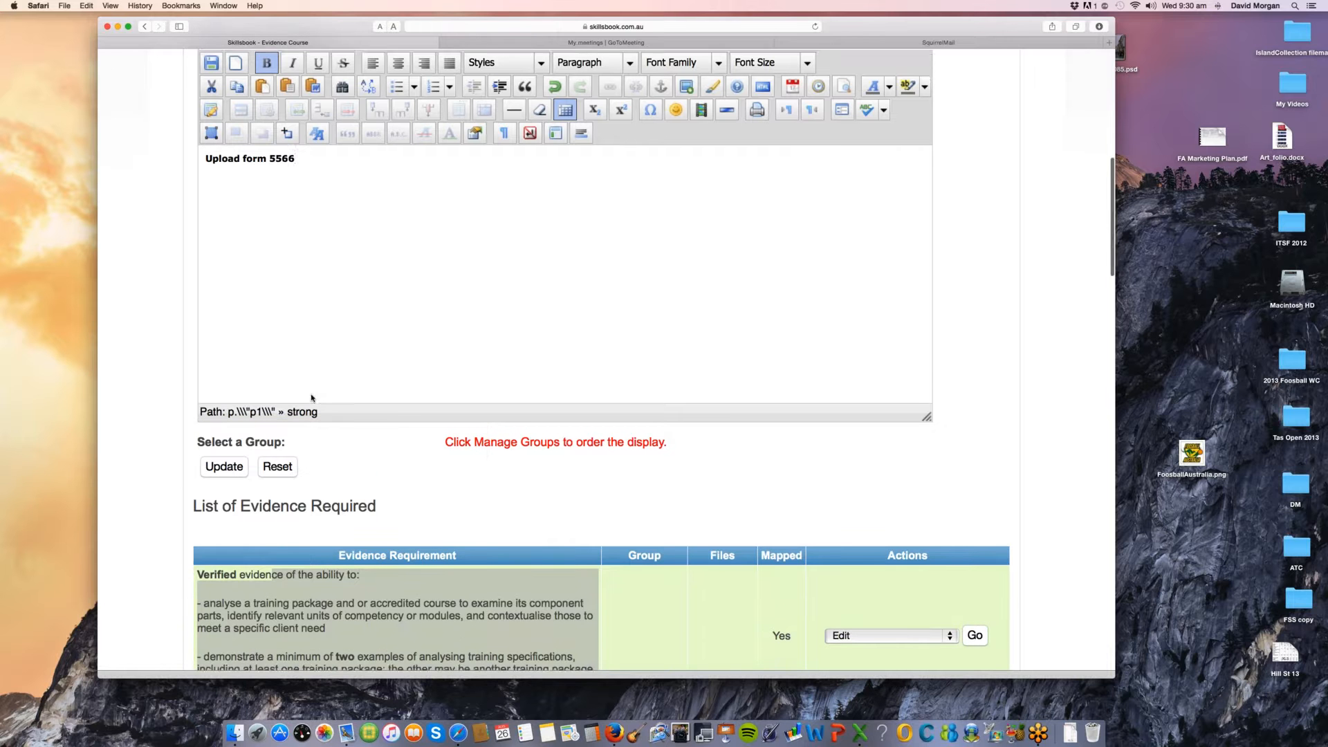
{"action": "left_click", "coordinate": [234, 442]}
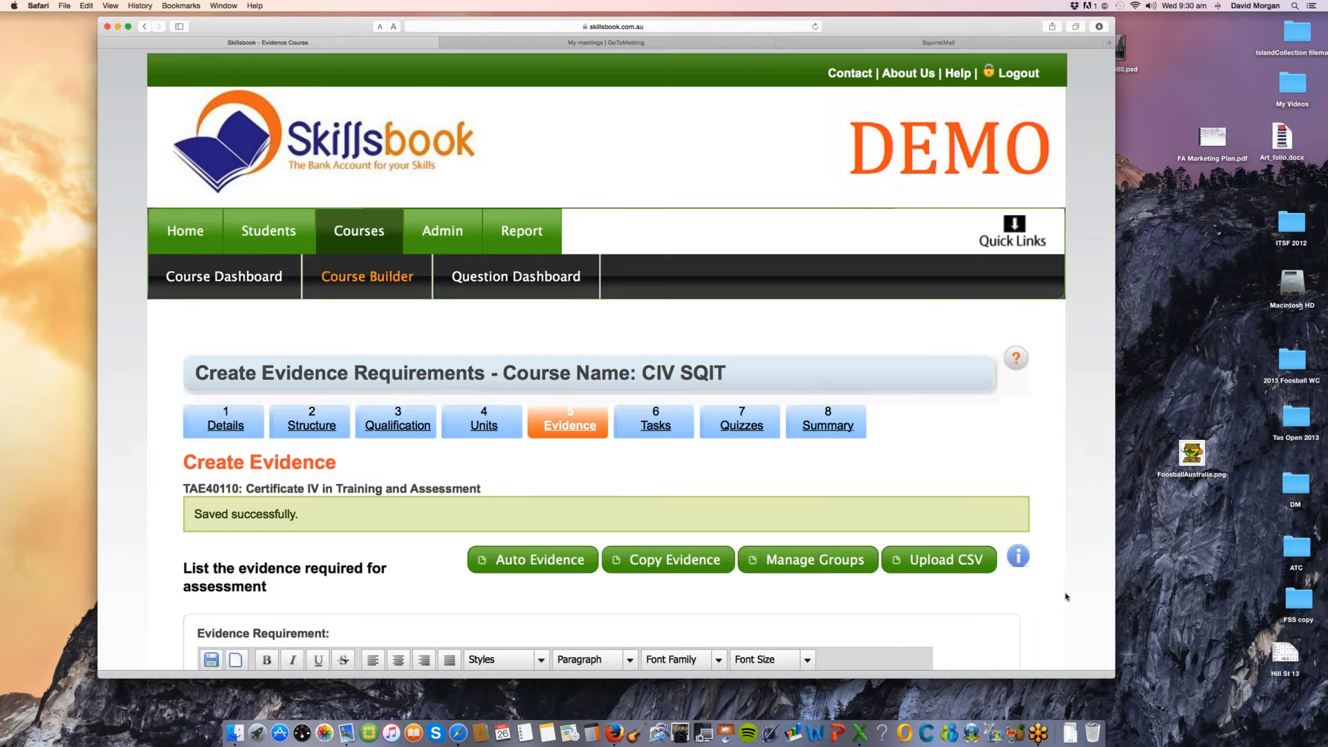
Step: Review the List of Evidence Required down to its last entry, and exit the course builder to Manage Courses
{"action": "scroll", "coordinate": [1066, 596], "scroll_direction": "down", "scroll_amount": 5}
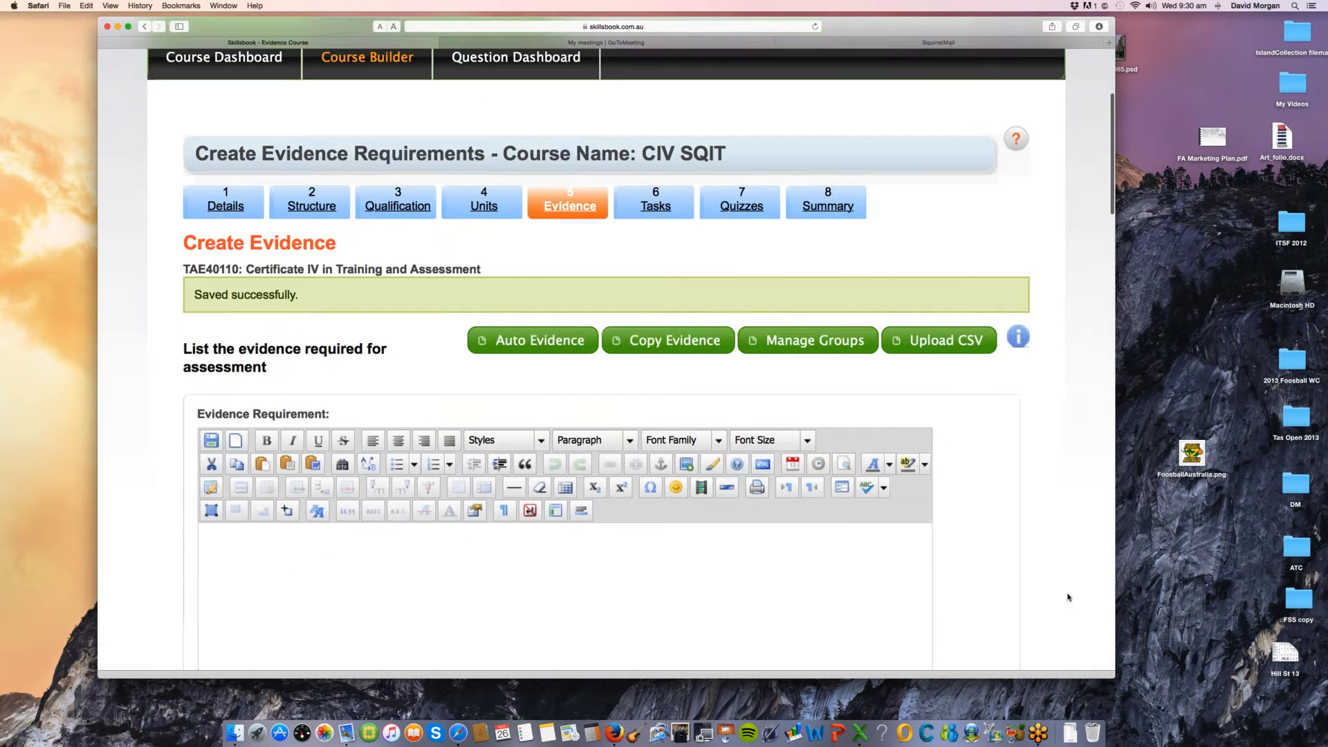
{"action": "scroll", "coordinate": [1068, 597], "scroll_direction": "down", "scroll_amount": 6}
{"action": "scroll", "coordinate": [1029, 614], "scroll_direction": "down", "scroll_amount": 4}
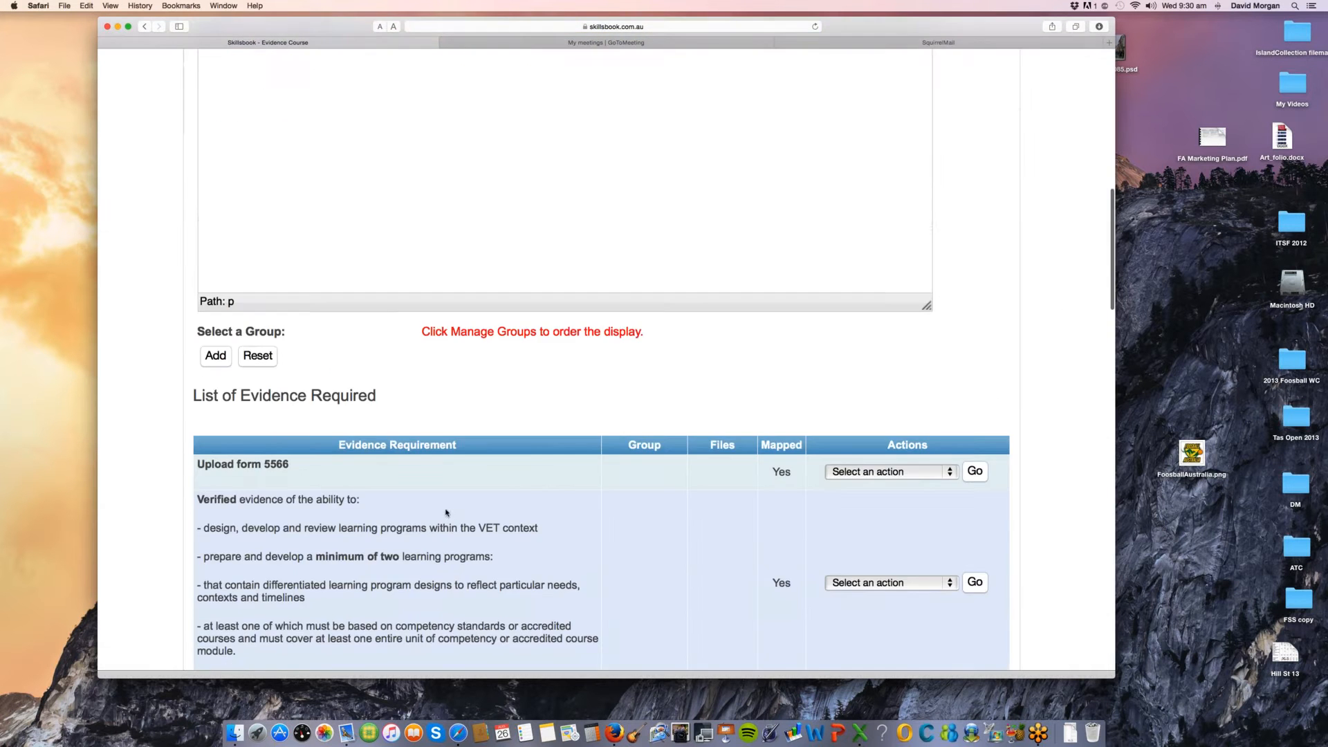
{"action": "scroll", "coordinate": [1030, 477], "scroll_direction": "down", "scroll_amount": 5}
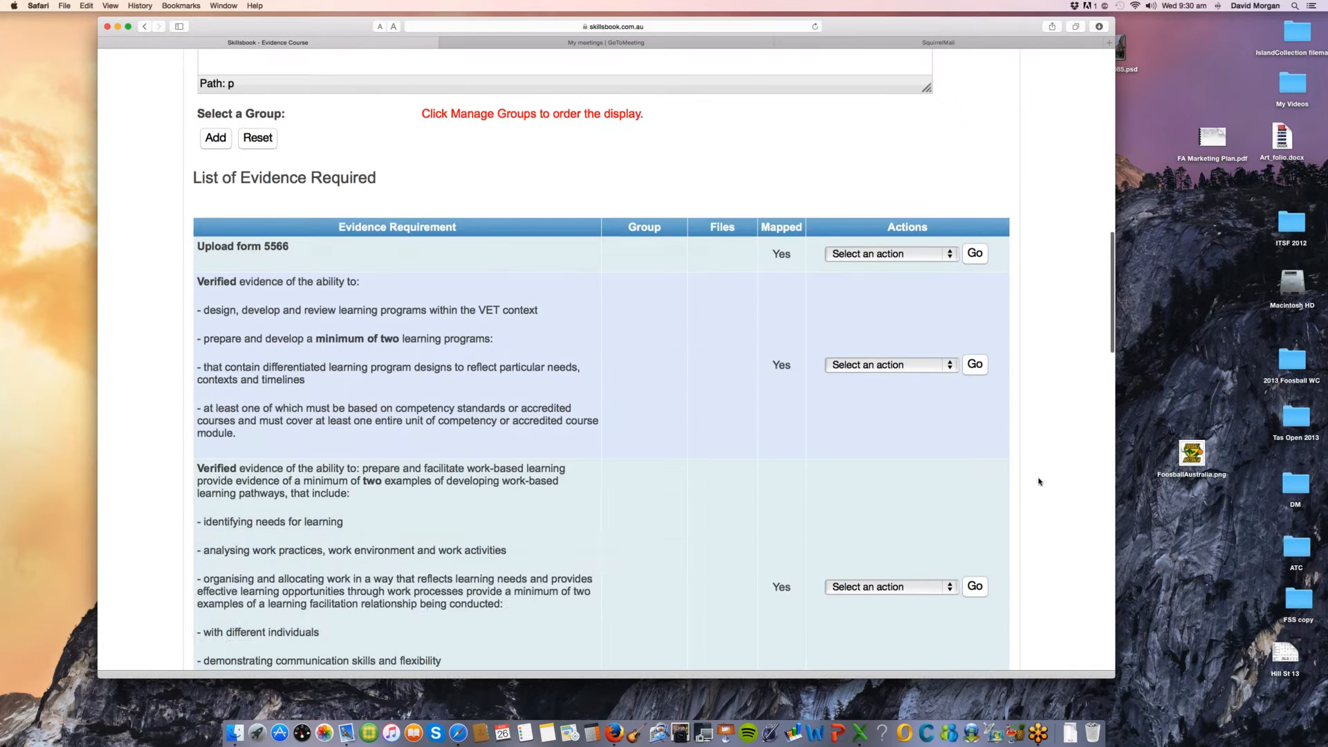
{"action": "scroll", "coordinate": [1039, 482], "scroll_direction": "down", "scroll_amount": 4}
{"action": "scroll", "coordinate": [1041, 482], "scroll_direction": "up", "scroll_amount": 9}
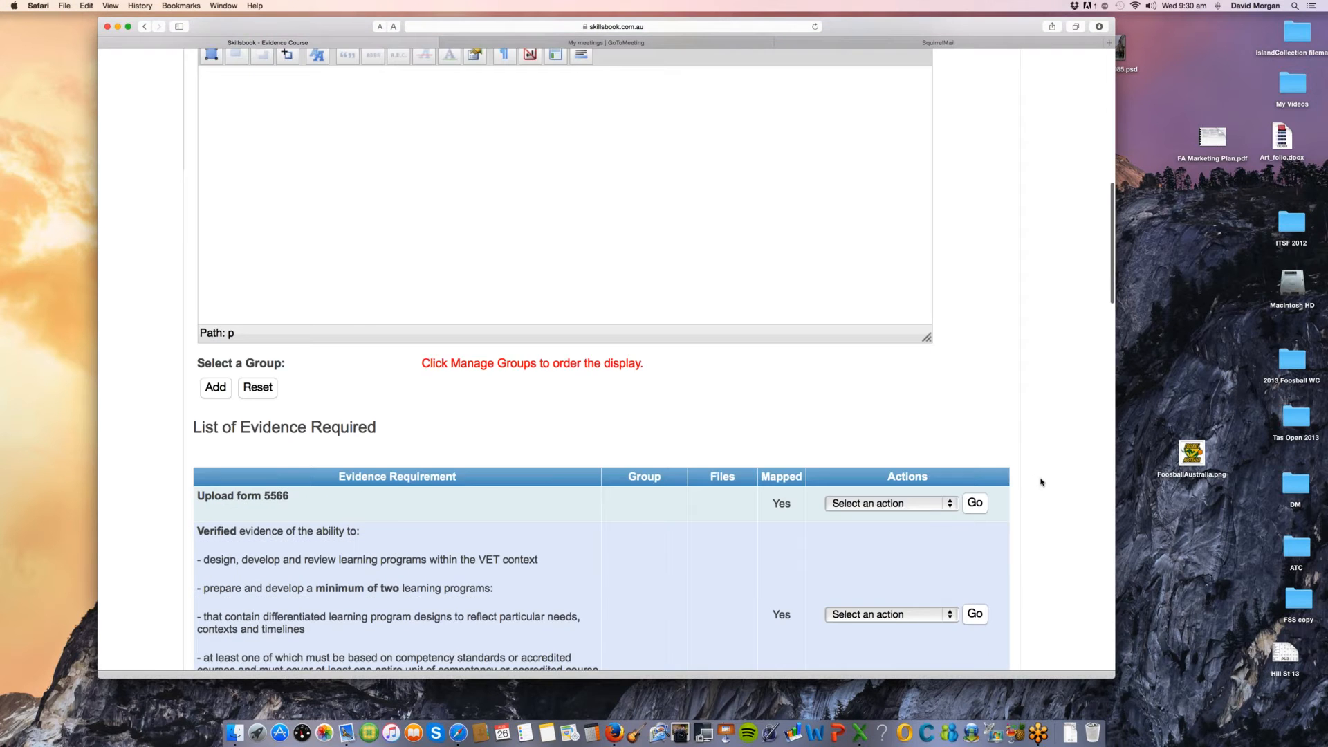
{"action": "scroll", "coordinate": [1041, 482], "scroll_direction": "up", "scroll_amount": 11}
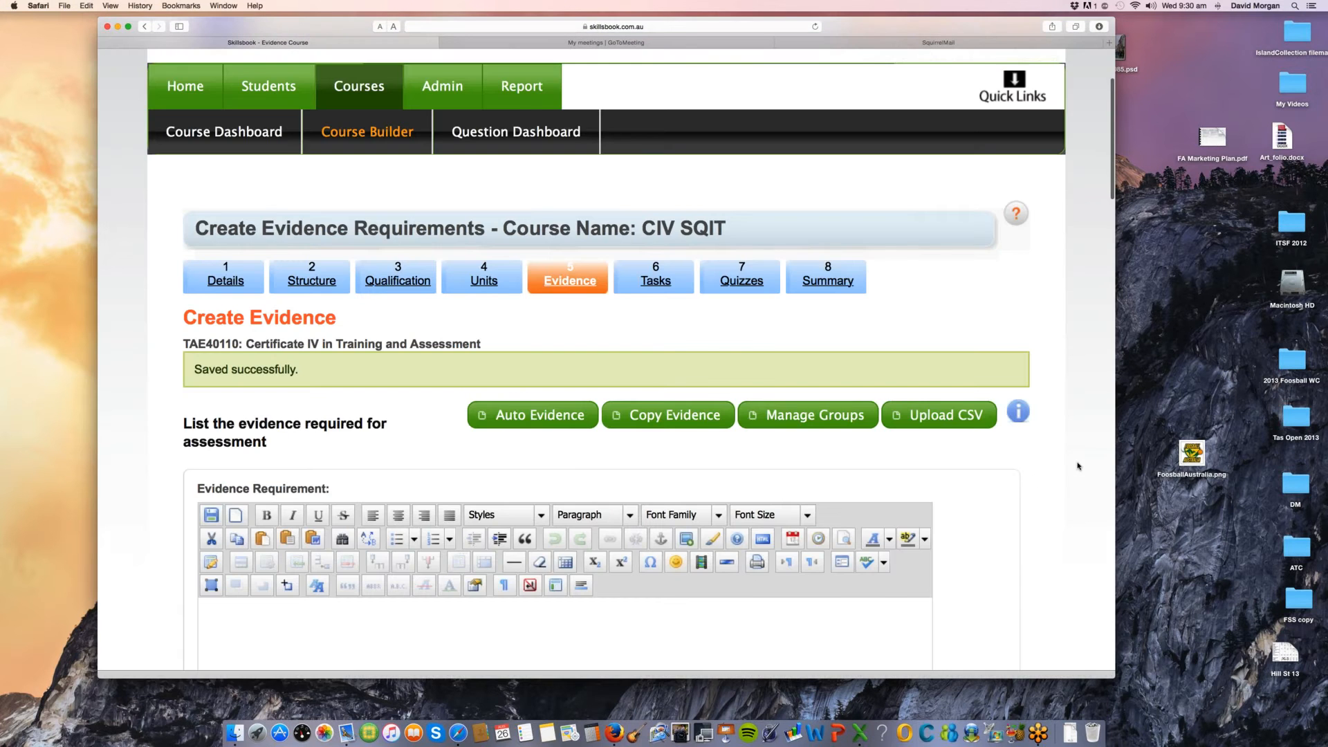
{"action": "scroll", "coordinate": [1077, 465], "scroll_direction": "down", "scroll_amount": 13}
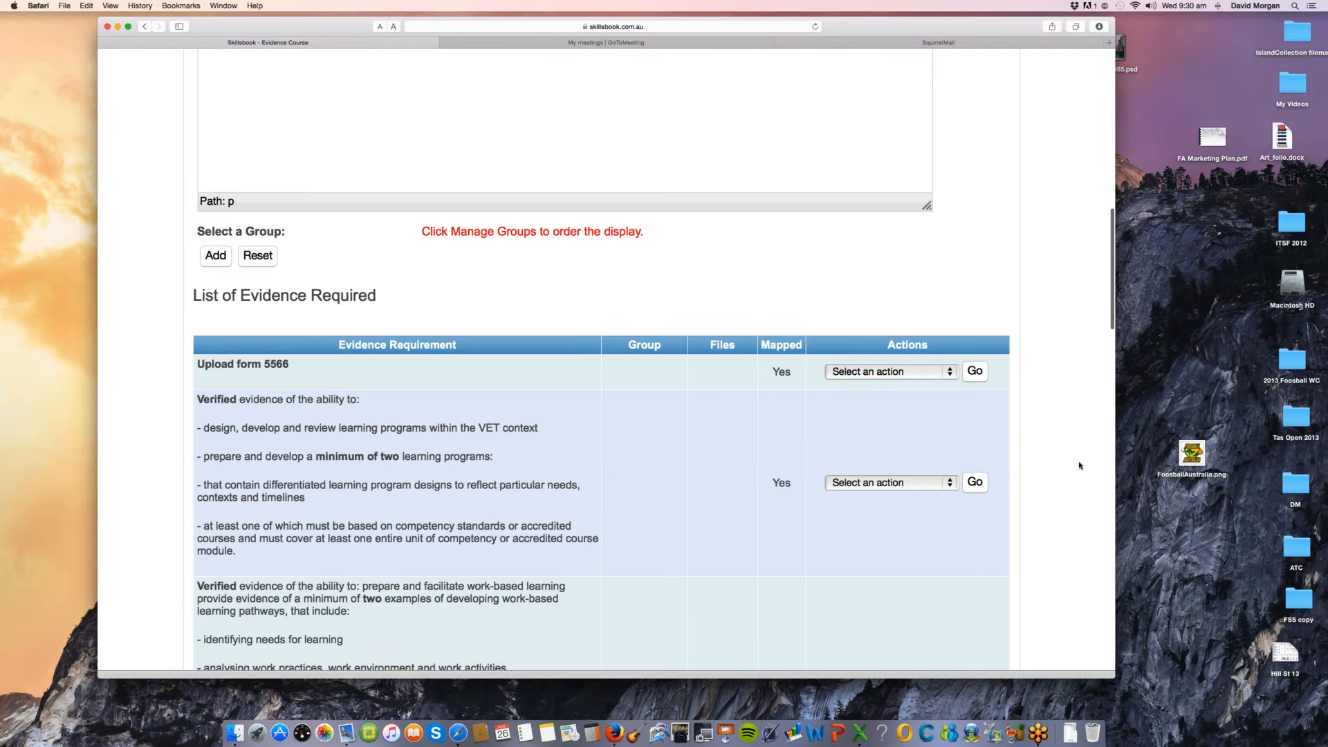
{"action": "scroll", "coordinate": [1079, 466], "scroll_direction": "down", "scroll_amount": 18}
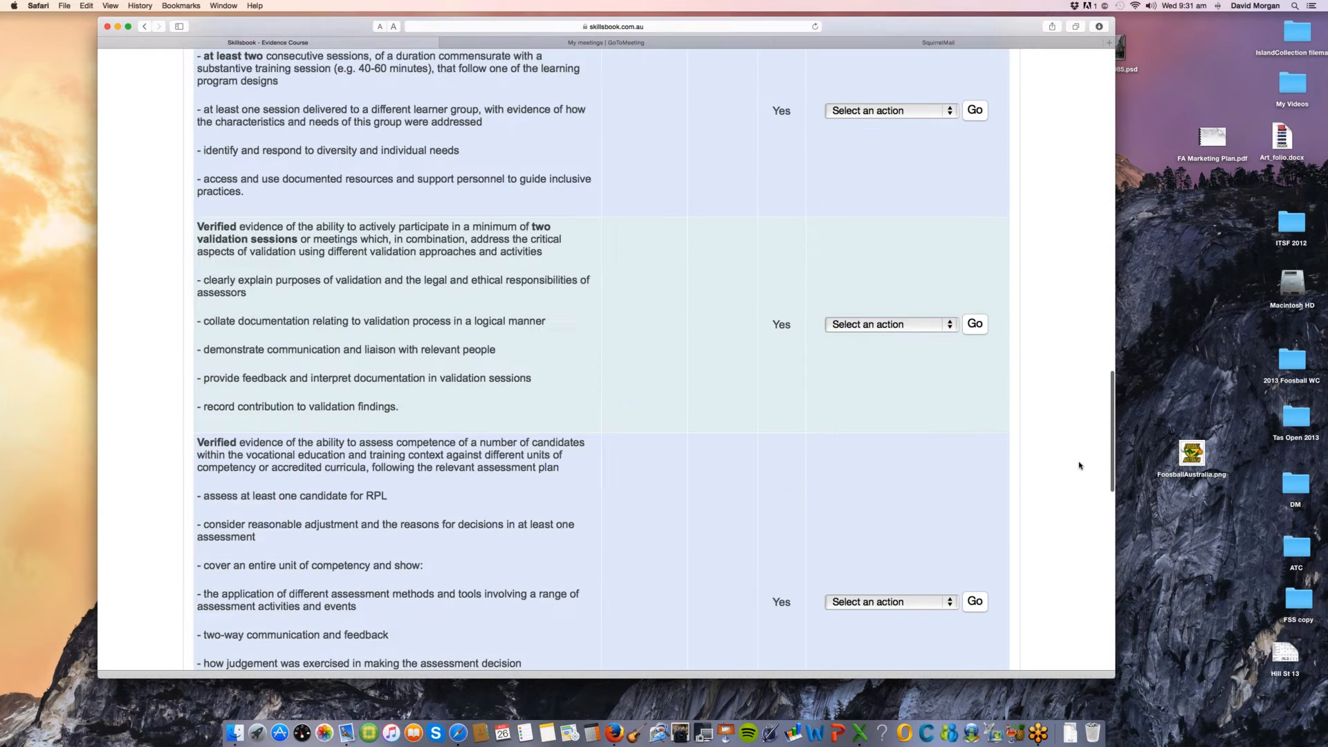
{"action": "scroll", "coordinate": [1079, 465], "scroll_direction": "down", "scroll_amount": 19}
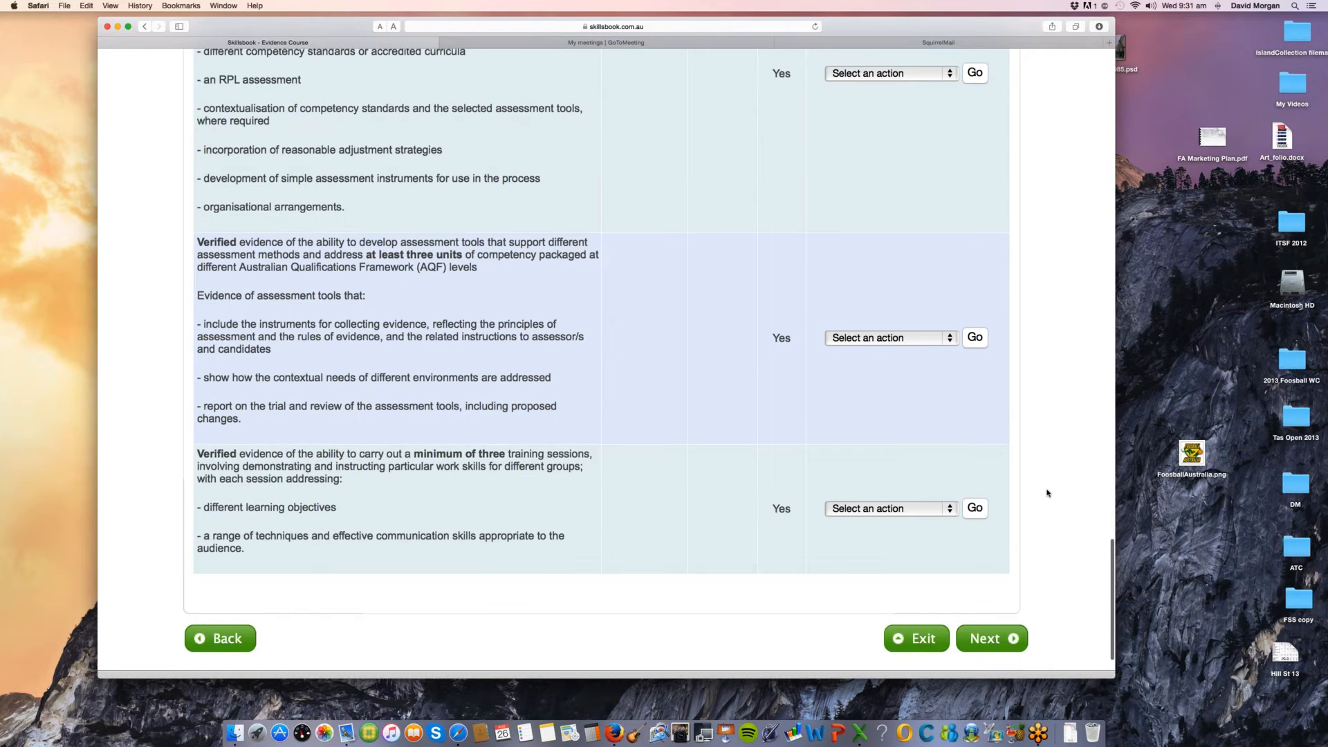
{"action": "scroll", "coordinate": [1048, 494], "scroll_direction": "down", "scroll_amount": 1}
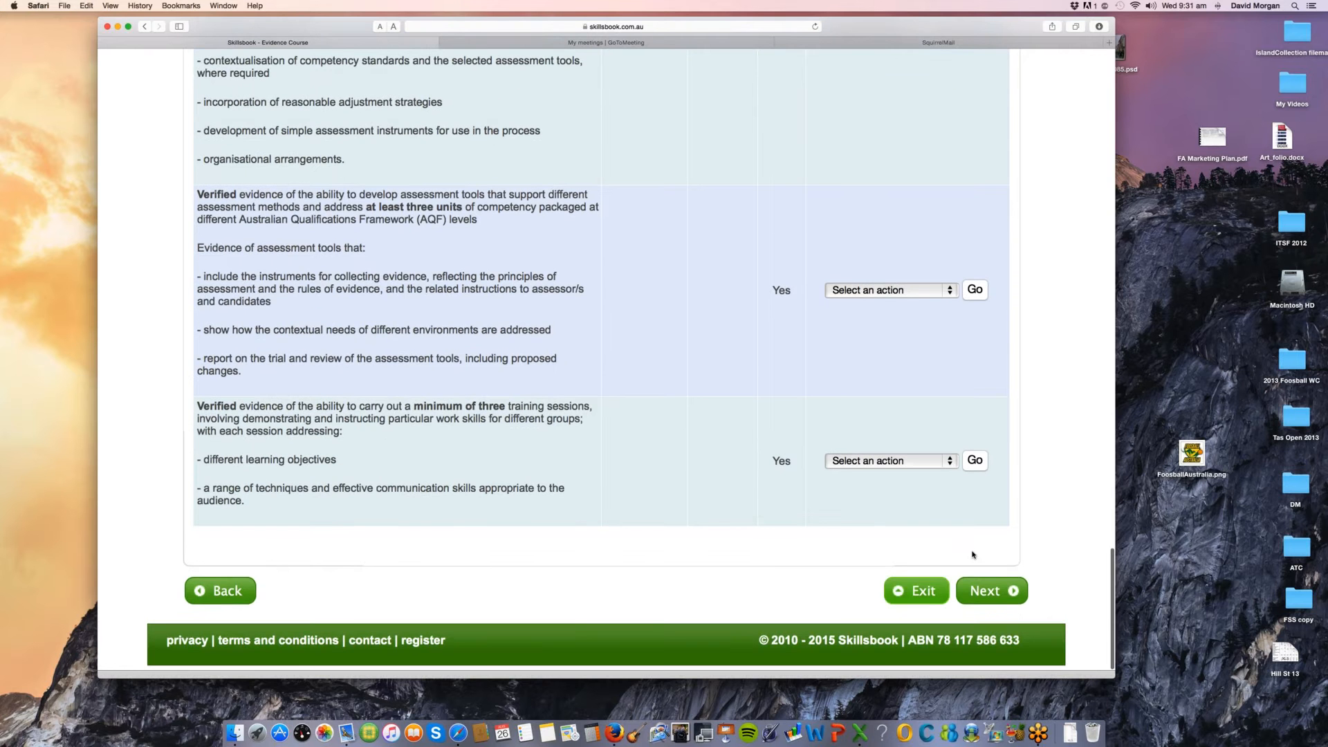
{"action": "left_click", "coordinate": [916, 591]}
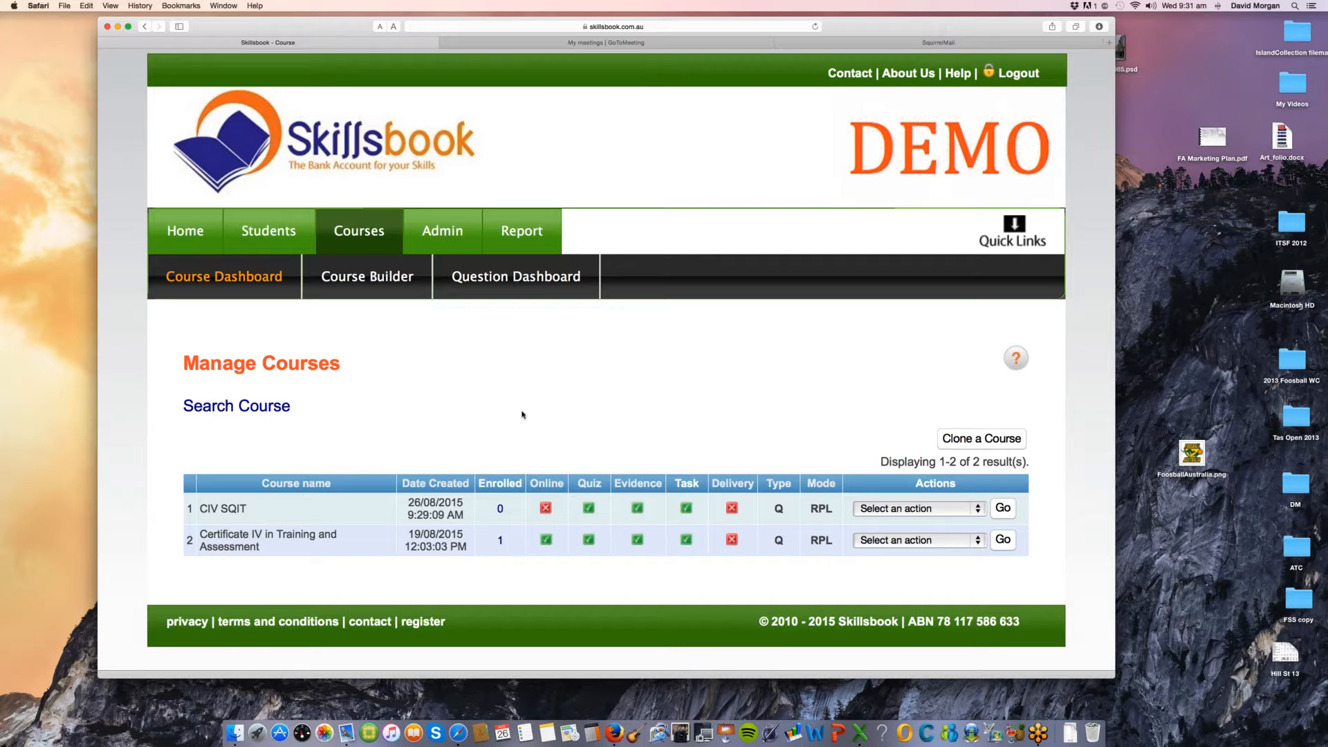
Step: Start enrolling a new student in the Certificate IV in Training and Assessment course from Manage Courses
{"action": "left_click", "coordinate": [936, 545]}
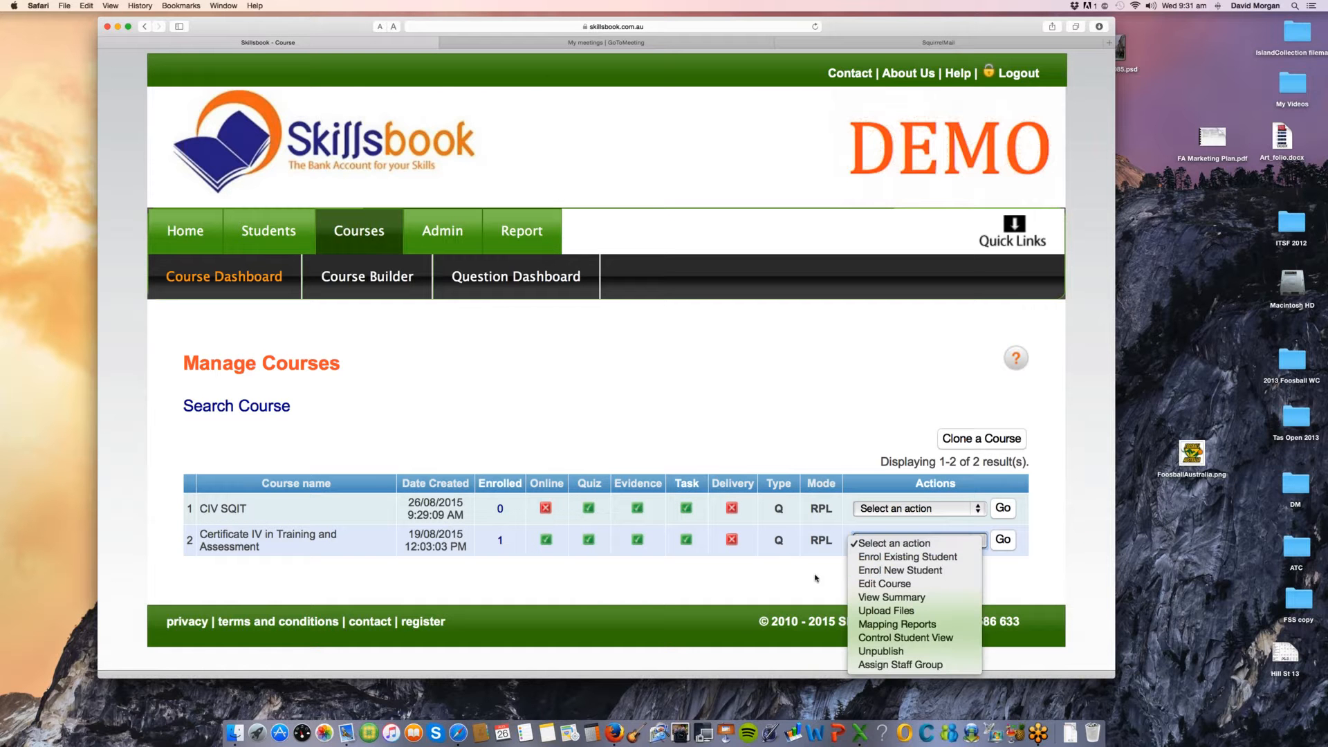
{"action": "left_click", "coordinate": [886, 573]}
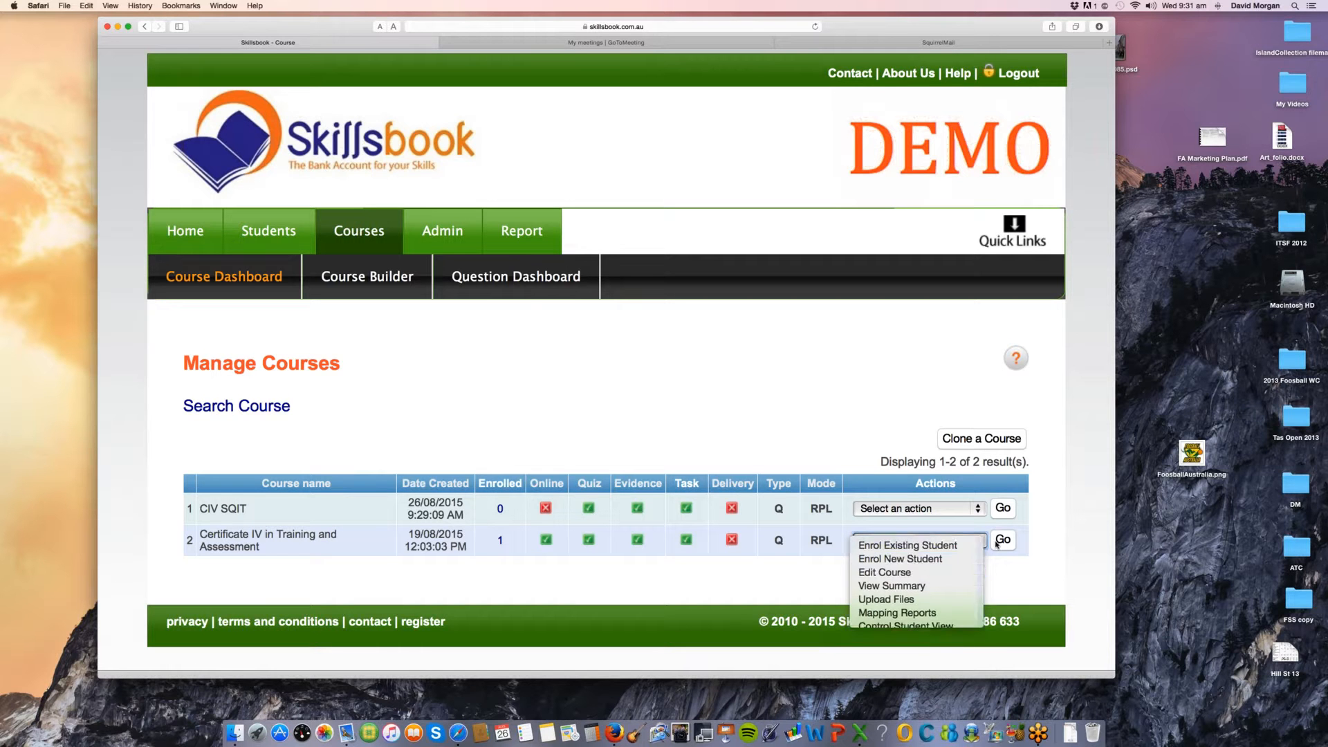
{"action": "left_click", "coordinate": [1000, 541]}
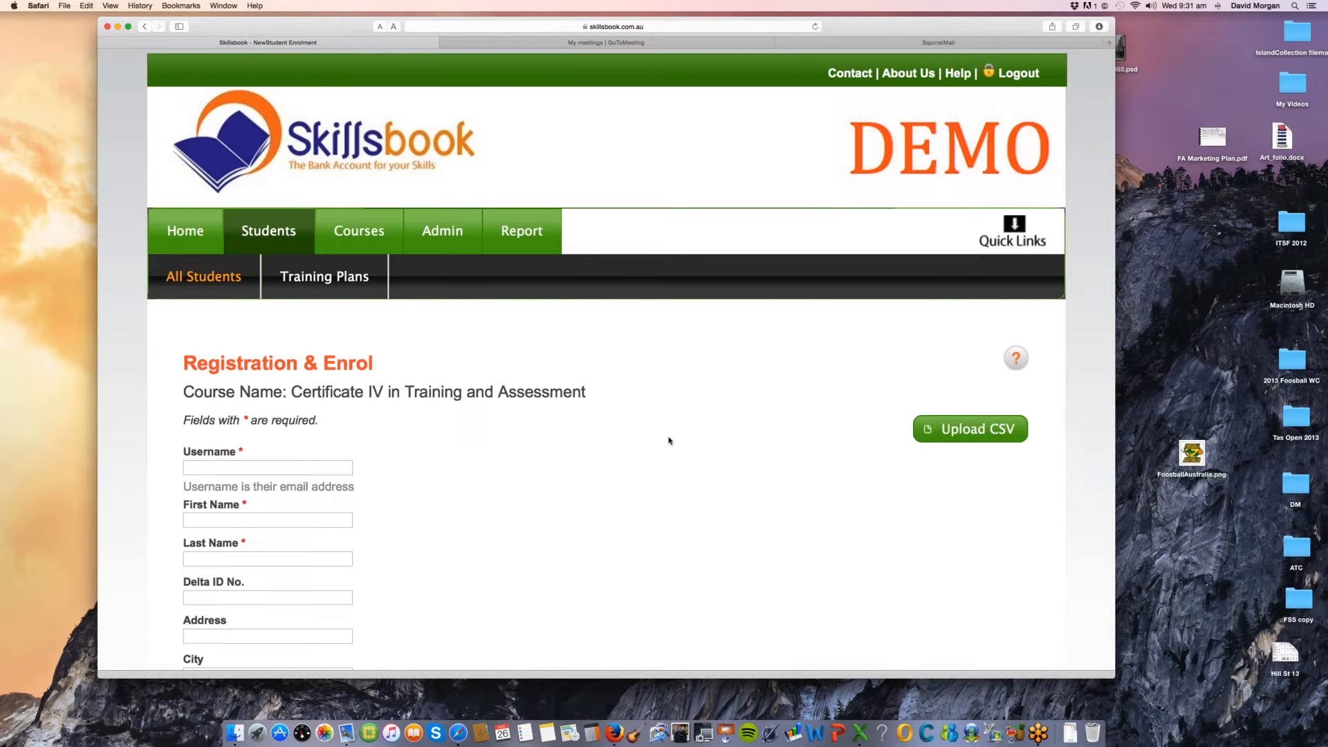
Step: Examine the Registration & Enrol form's fields from Username down to Country, and return to the Skillsbook home page
{"action": "scroll", "coordinate": [668, 440], "scroll_direction": "down", "scroll_amount": 5}
{"action": "scroll", "coordinate": [603, 426], "scroll_direction": "down", "scroll_amount": 1}
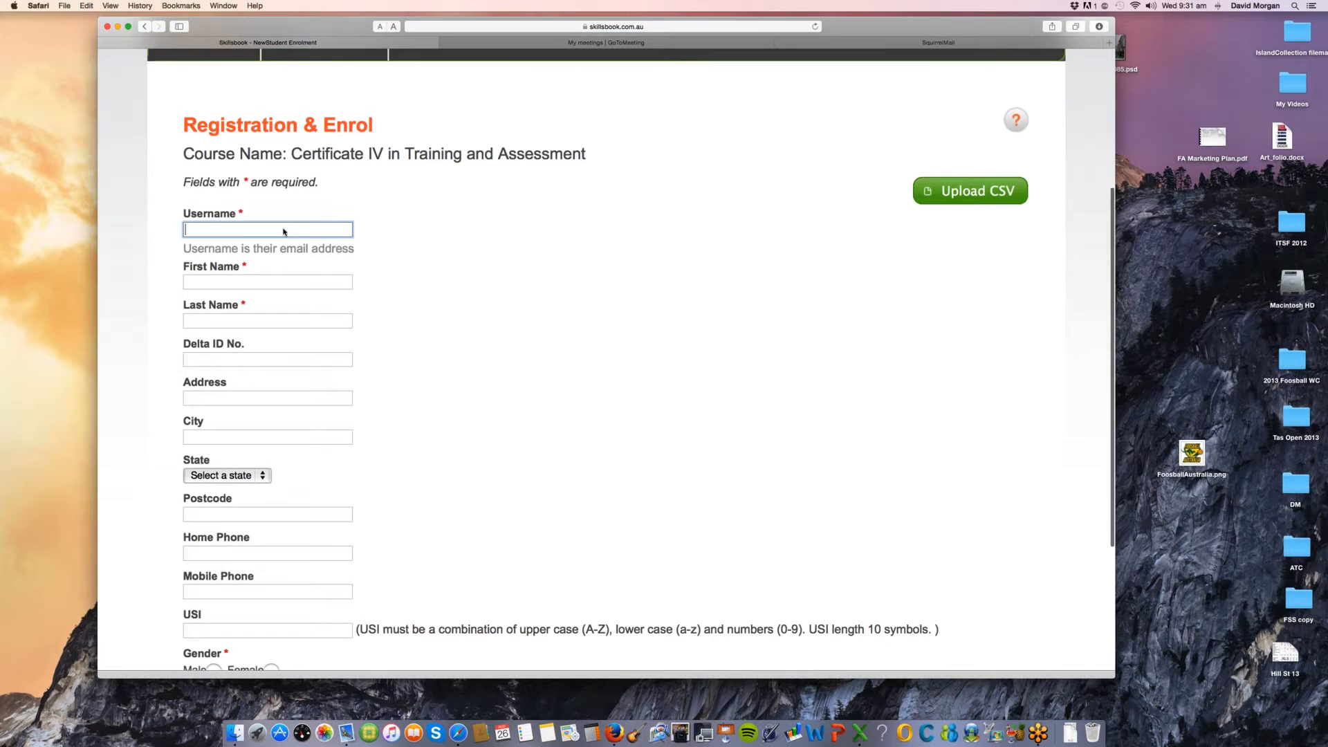
{"action": "left_click", "coordinate": [284, 229]}
{"action": "scroll", "coordinate": [501, 406], "scroll_direction": "down", "scroll_amount": 1}
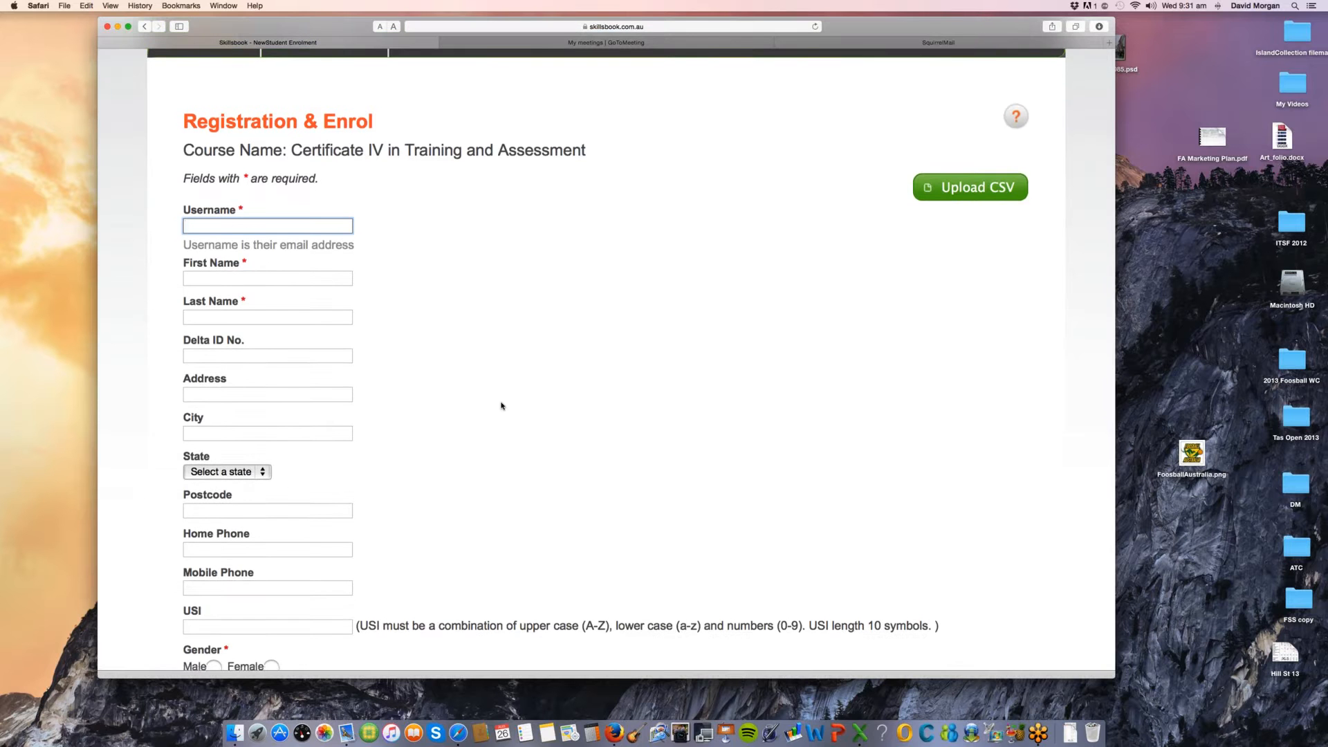
{"action": "scroll", "coordinate": [501, 406], "scroll_direction": "down", "scroll_amount": 3}
{"action": "scroll", "coordinate": [284, 509], "scroll_direction": "down", "scroll_amount": 1}
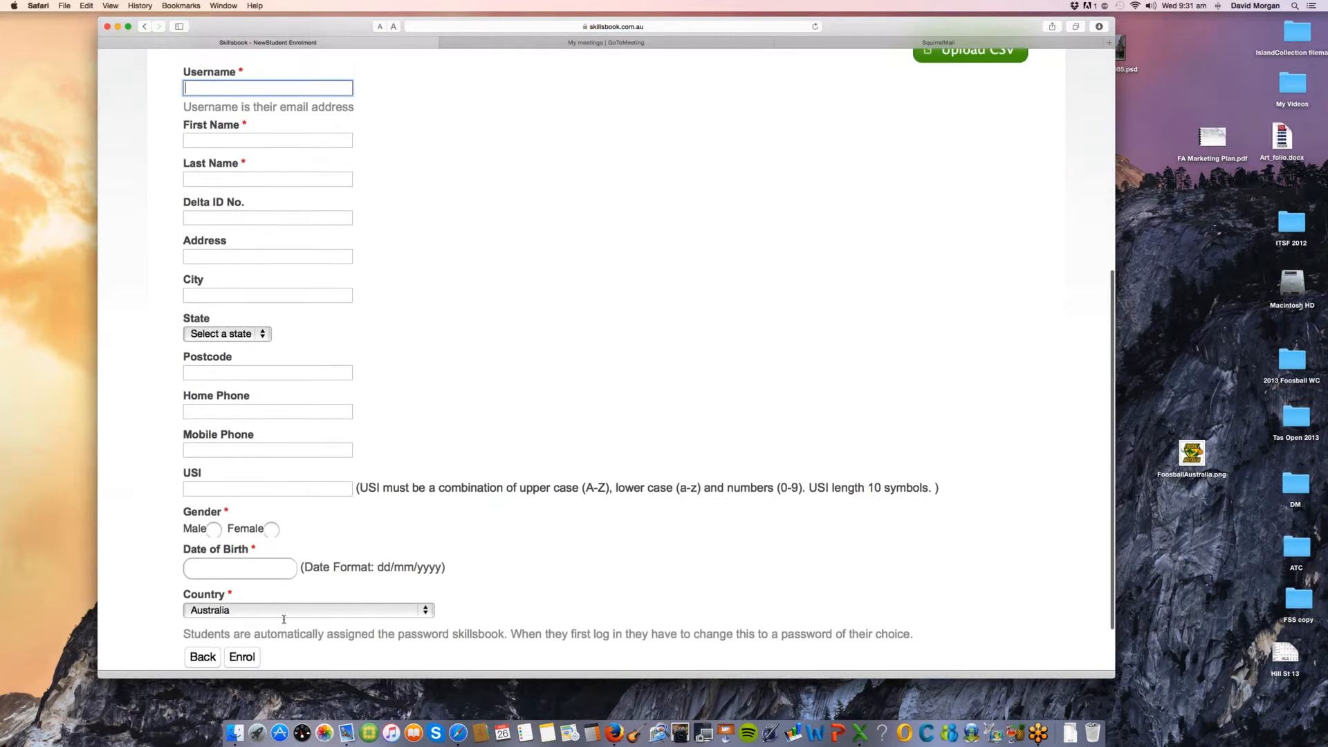
{"action": "scroll", "coordinate": [274, 612], "scroll_direction": "down", "scroll_amount": 1}
{"action": "scroll", "coordinate": [546, 555], "scroll_direction": "up", "scroll_amount": 8}
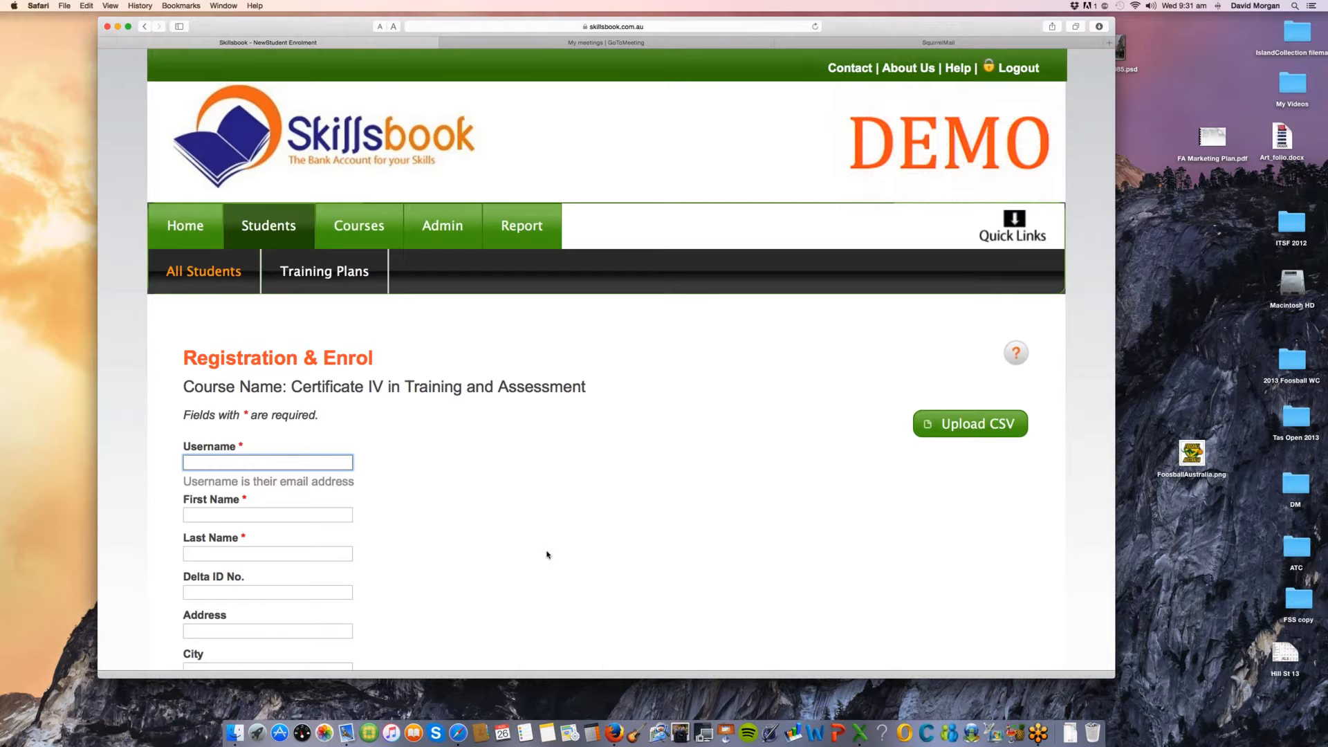
{"action": "scroll", "coordinate": [546, 555], "scroll_direction": "down", "scroll_amount": 1}
{"action": "scroll", "coordinate": [547, 554], "scroll_direction": "down", "scroll_amount": 3}
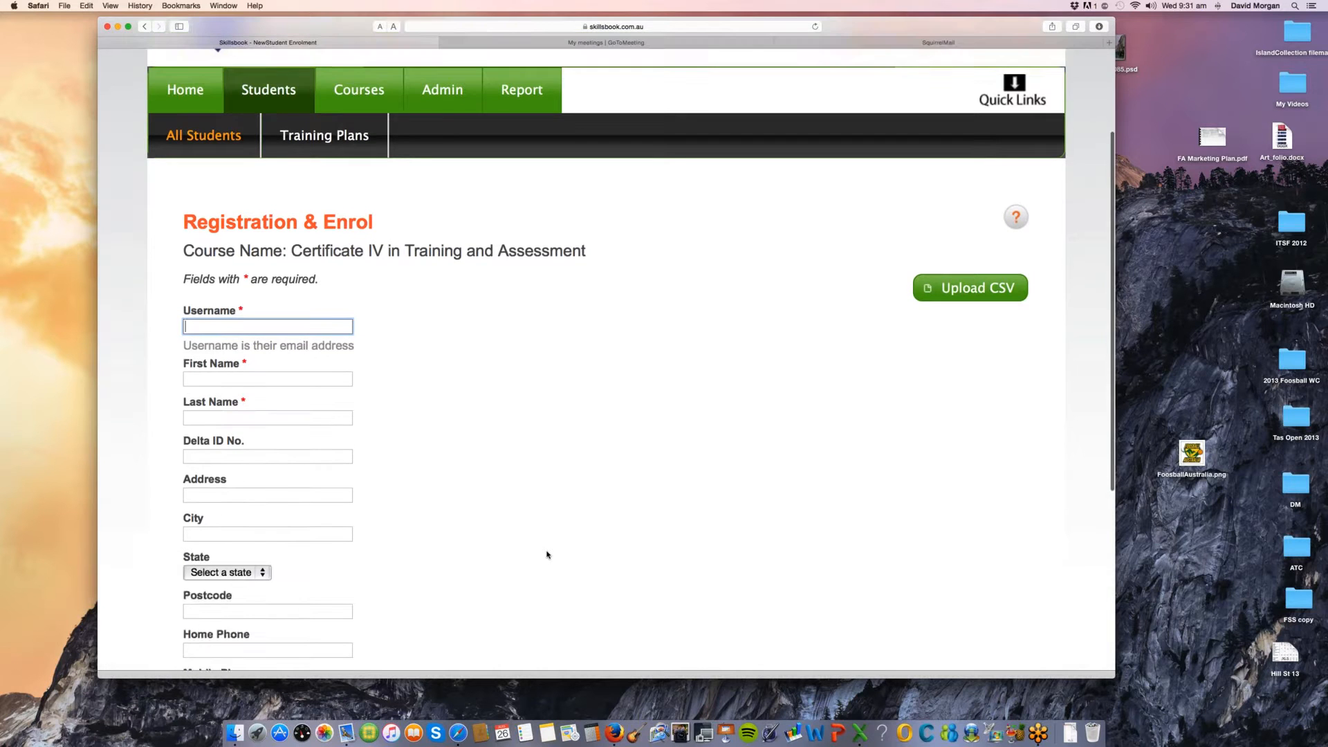
{"action": "scroll", "coordinate": [547, 554], "scroll_direction": "down", "scroll_amount": 2}
{"action": "scroll", "coordinate": [546, 551], "scroll_direction": "down", "scroll_amount": 3}
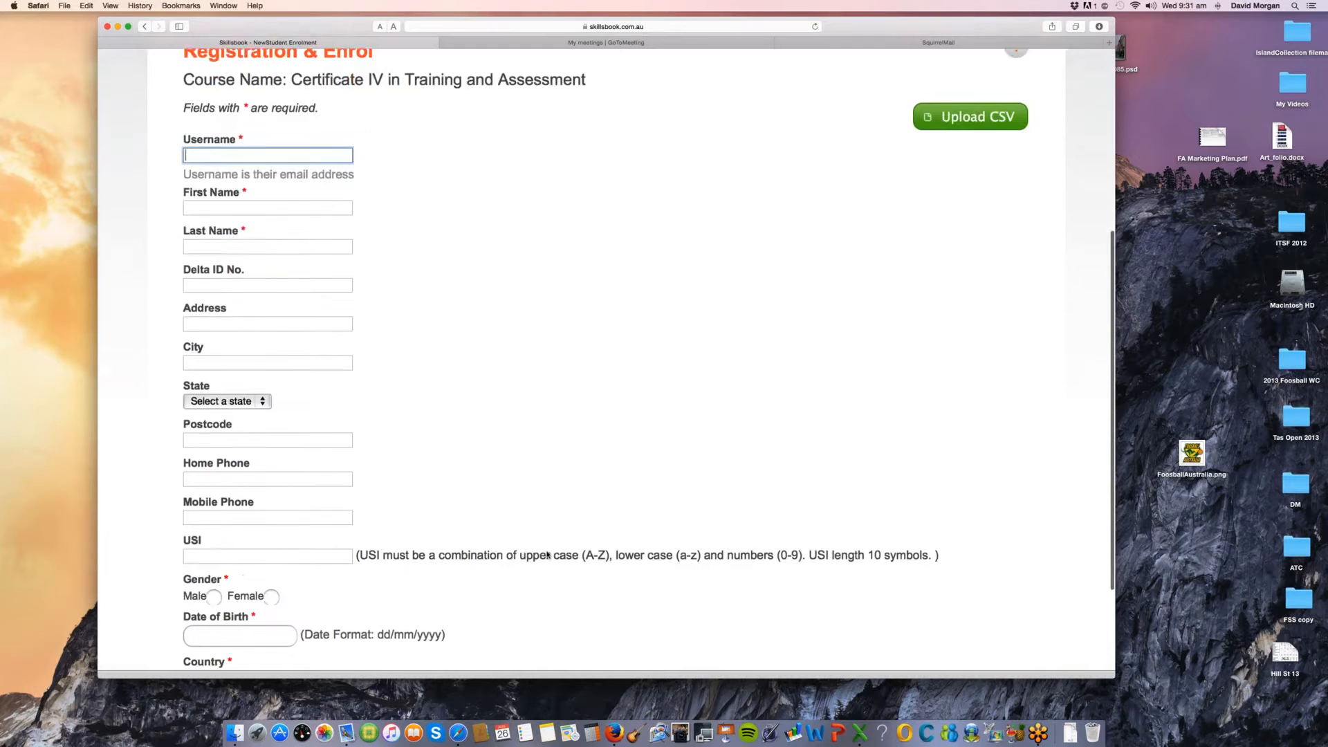
{"action": "scroll", "coordinate": [546, 555], "scroll_direction": "down", "scroll_amount": 4}
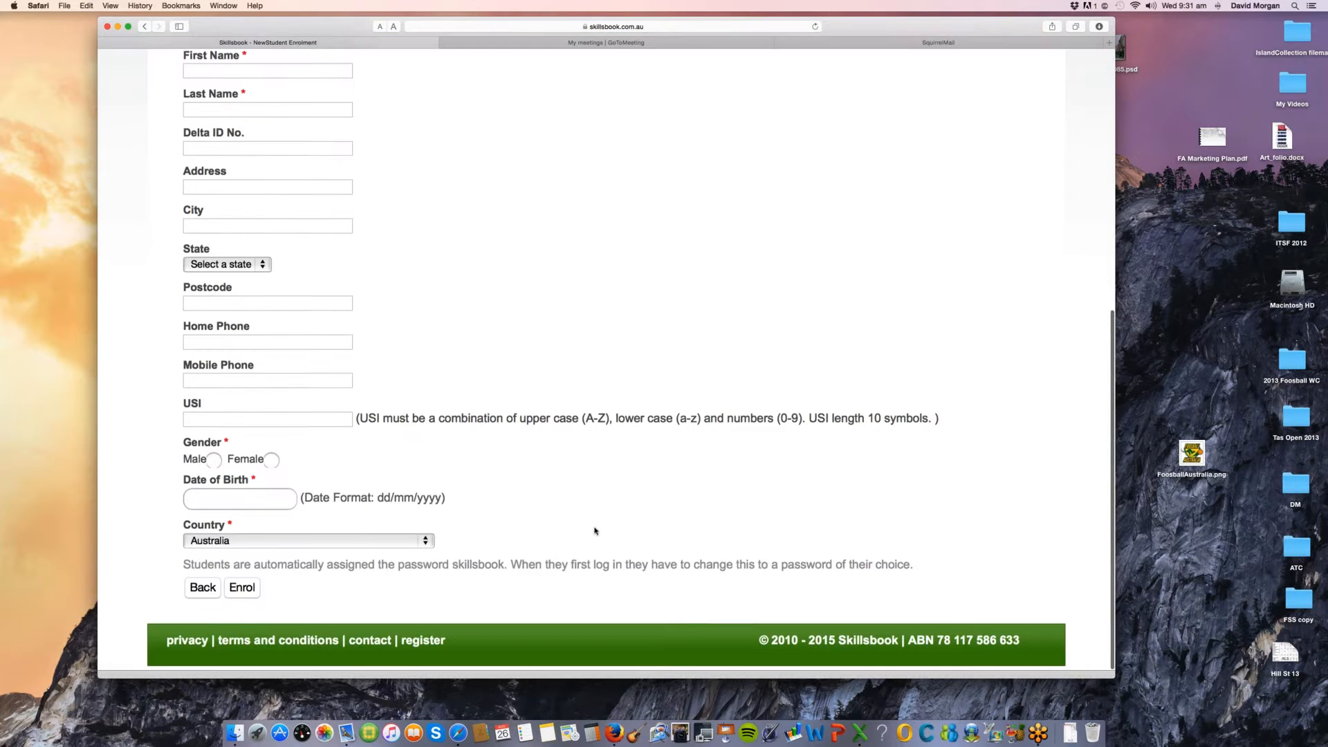
{"action": "scroll", "coordinate": [595, 532], "scroll_direction": "up", "scroll_amount": 10}
{"action": "scroll", "coordinate": [595, 531], "scroll_direction": "up", "scroll_amount": 2}
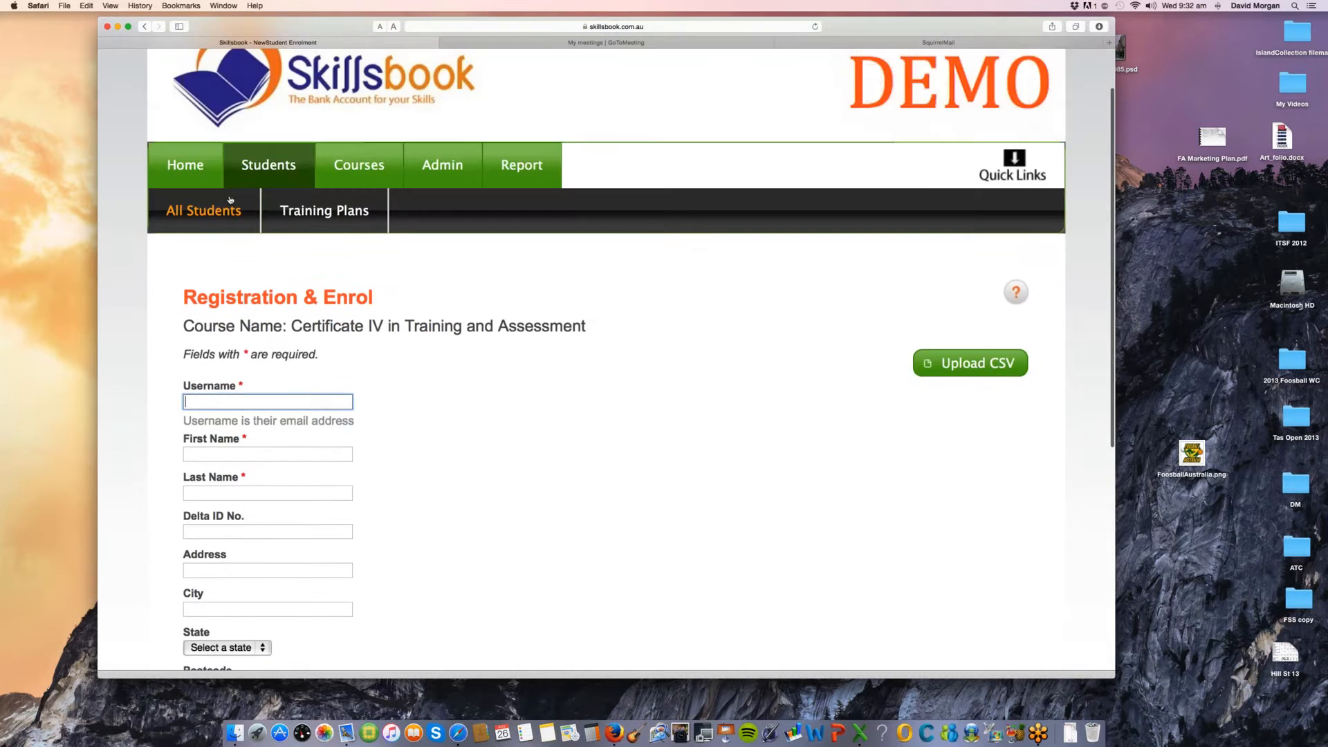
{"action": "left_click", "coordinate": [230, 204]}
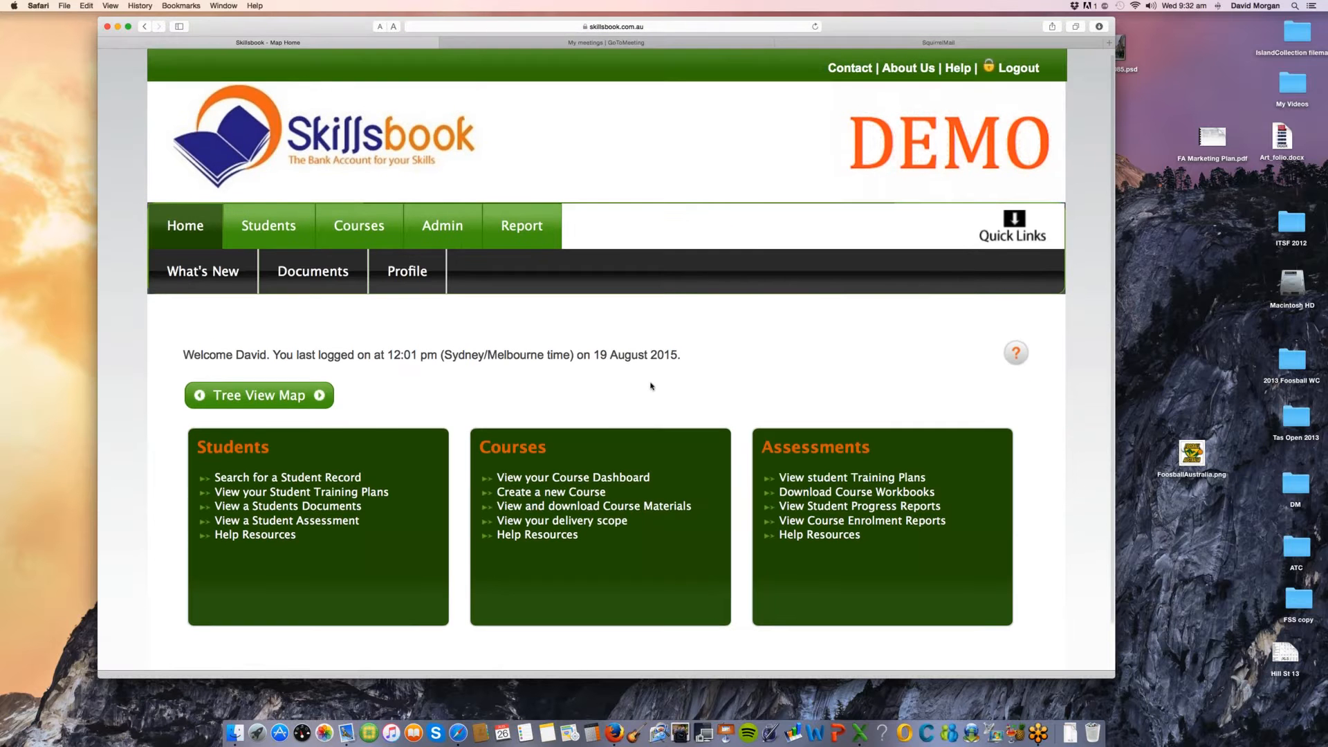
Step: Switch to the student's Self Assessment page in Firefox, enlarge the page text, and reposition and widen the window over the desktop
{"action": "scroll", "coordinate": [653, 382], "scroll_direction": "down", "scroll_amount": 1}
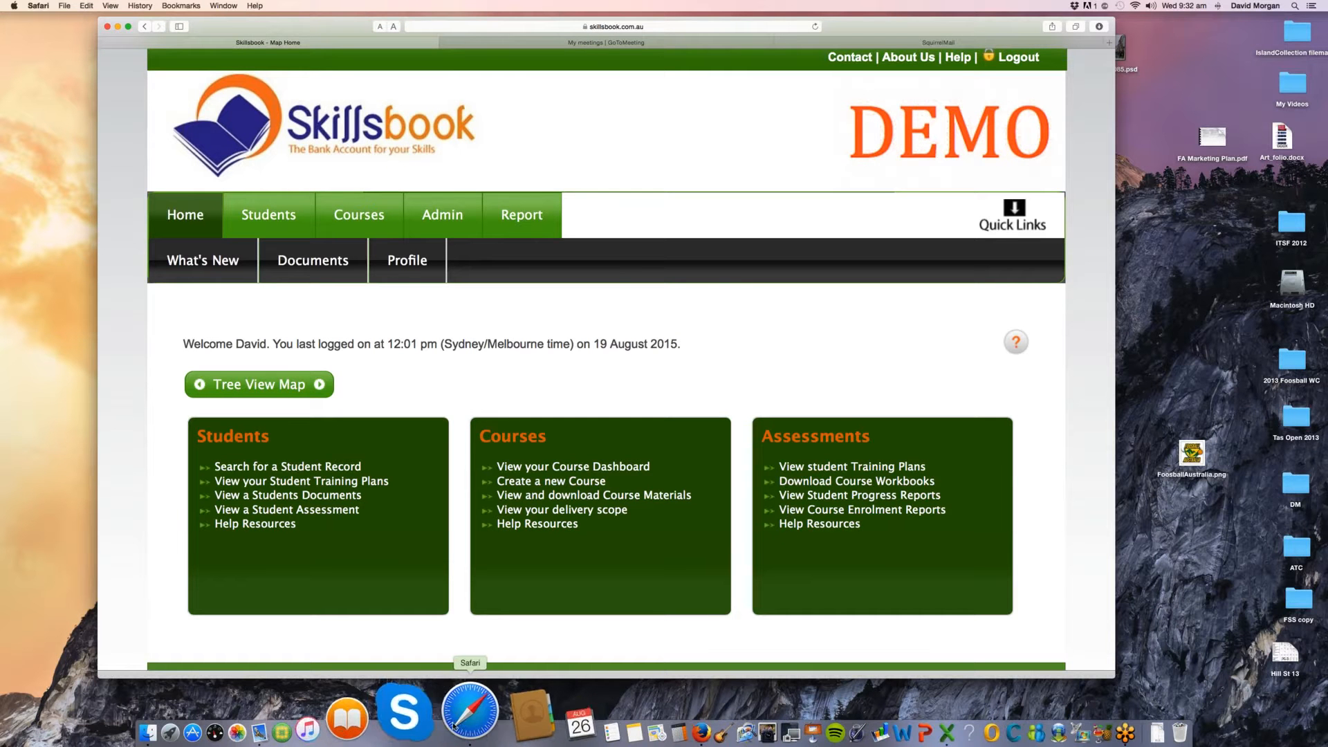
{"action": "left_click", "coordinate": [611, 729]}
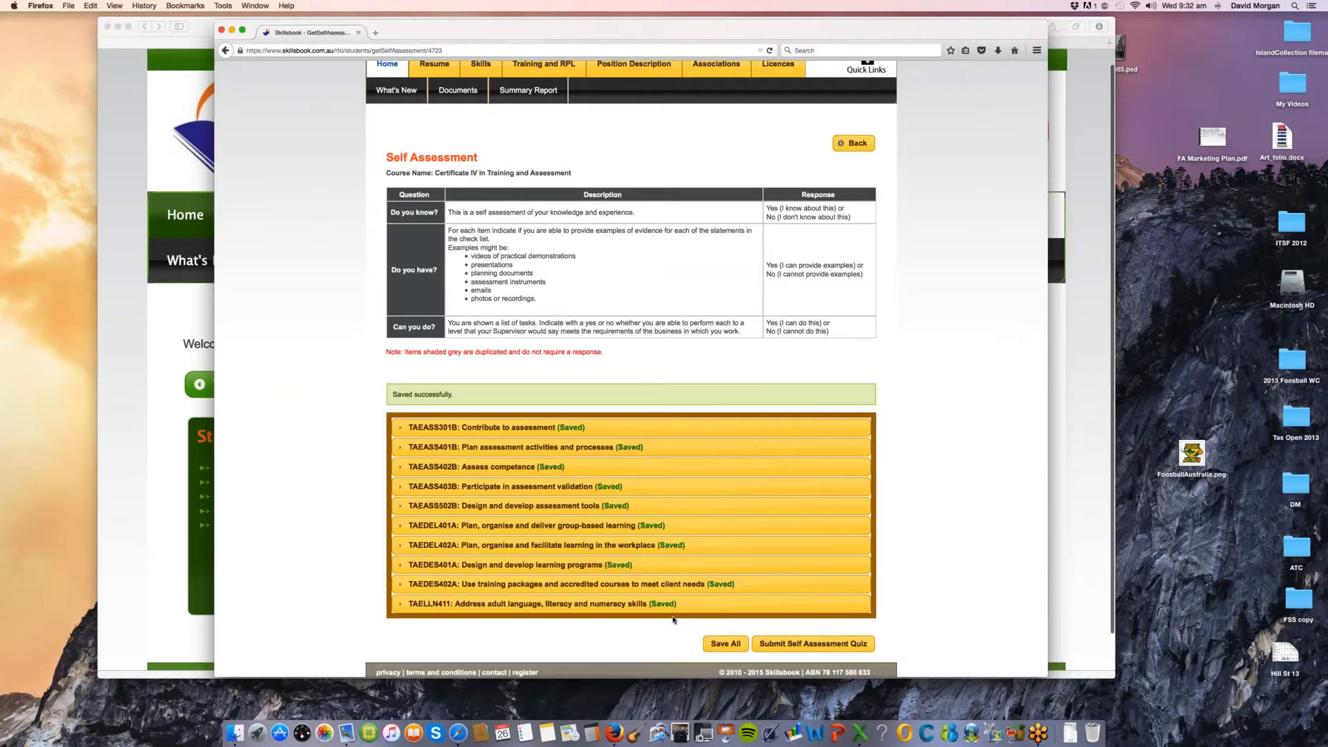
{"action": "scroll", "coordinate": [361, 470], "scroll_direction": "up", "scroll_amount": 3}
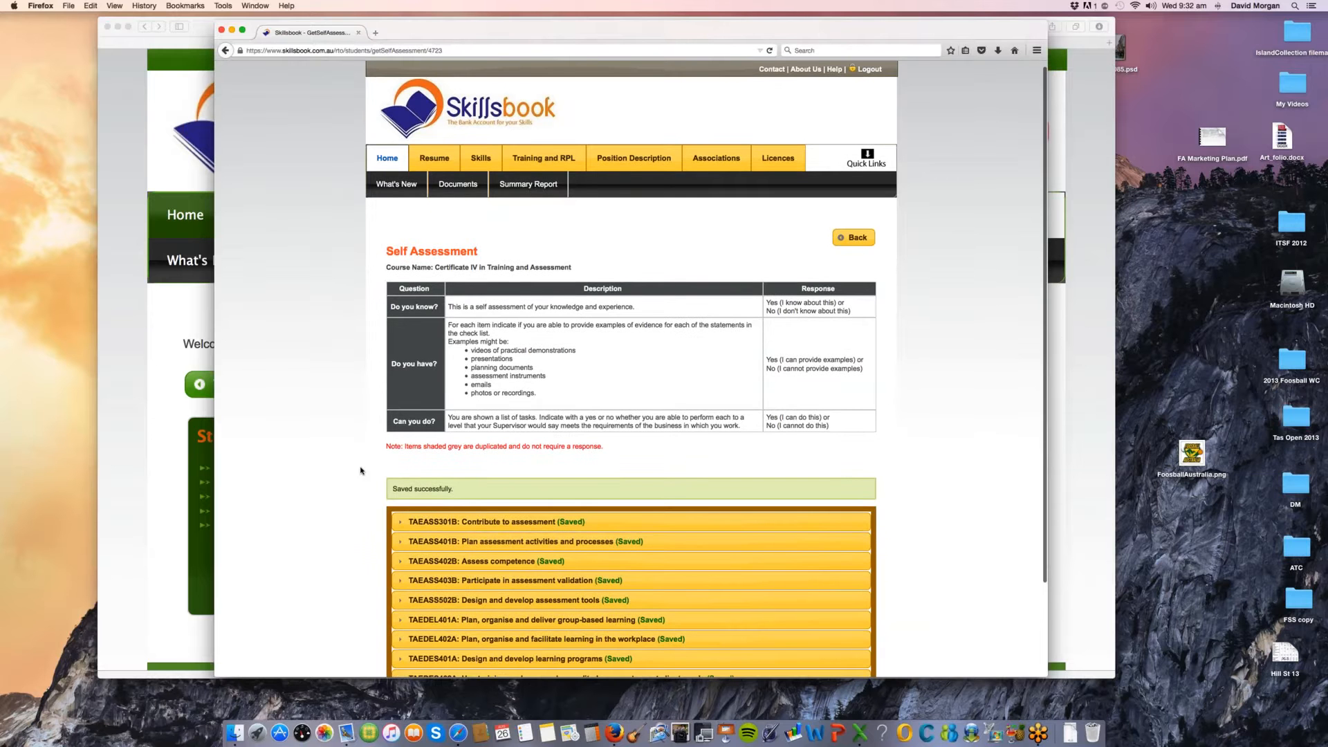
{"action": "key", "text": "super+equal"}
{"action": "key", "text": "super+equal"}
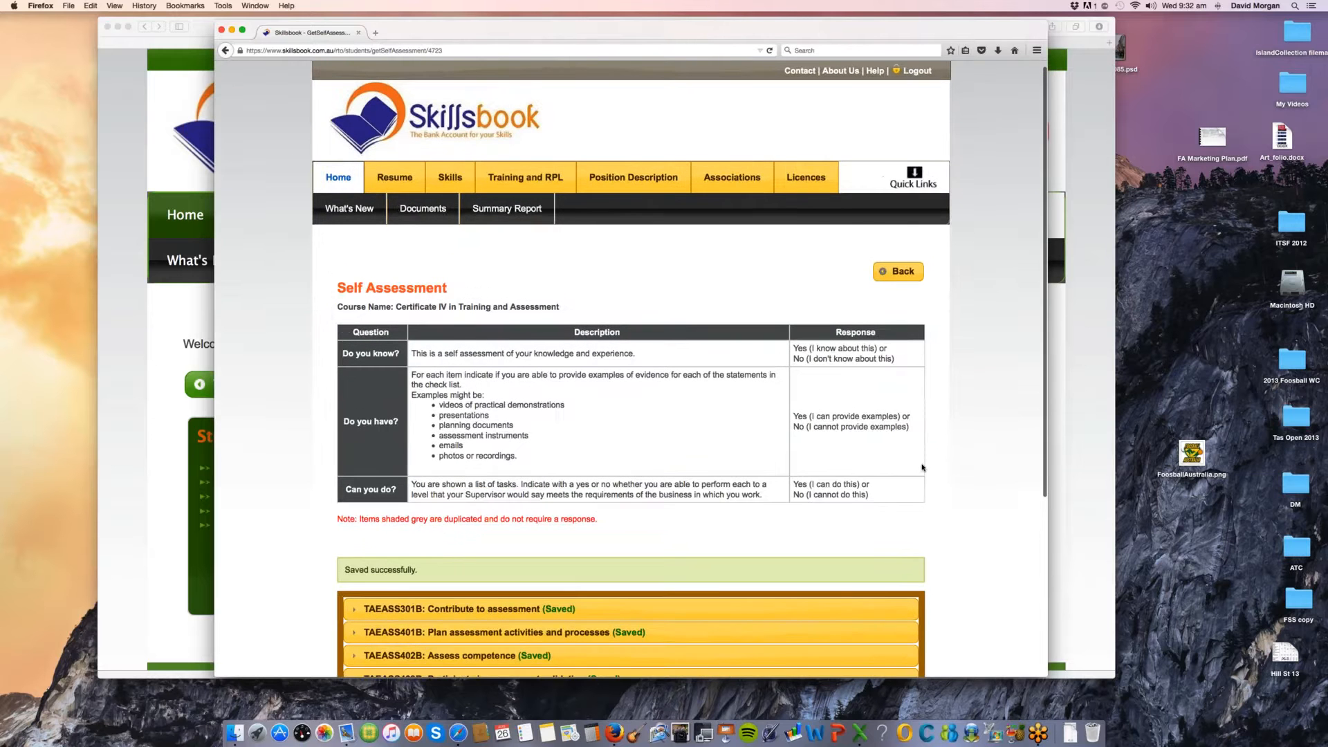
{"action": "left_click_drag", "start_coordinate": [496, 28], "coordinate": [315, 17]}
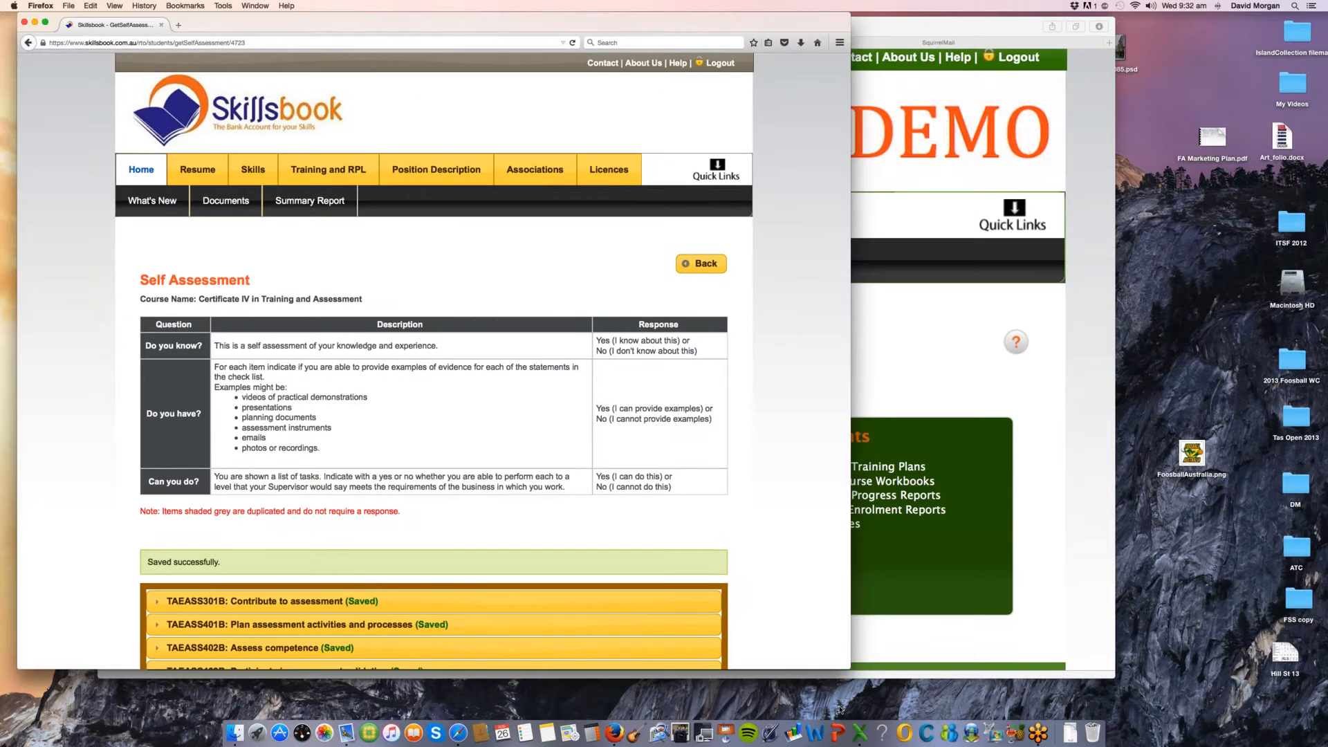
{"action": "left_click_drag", "start_coordinate": [846, 669], "coordinate": [1145, 697]}
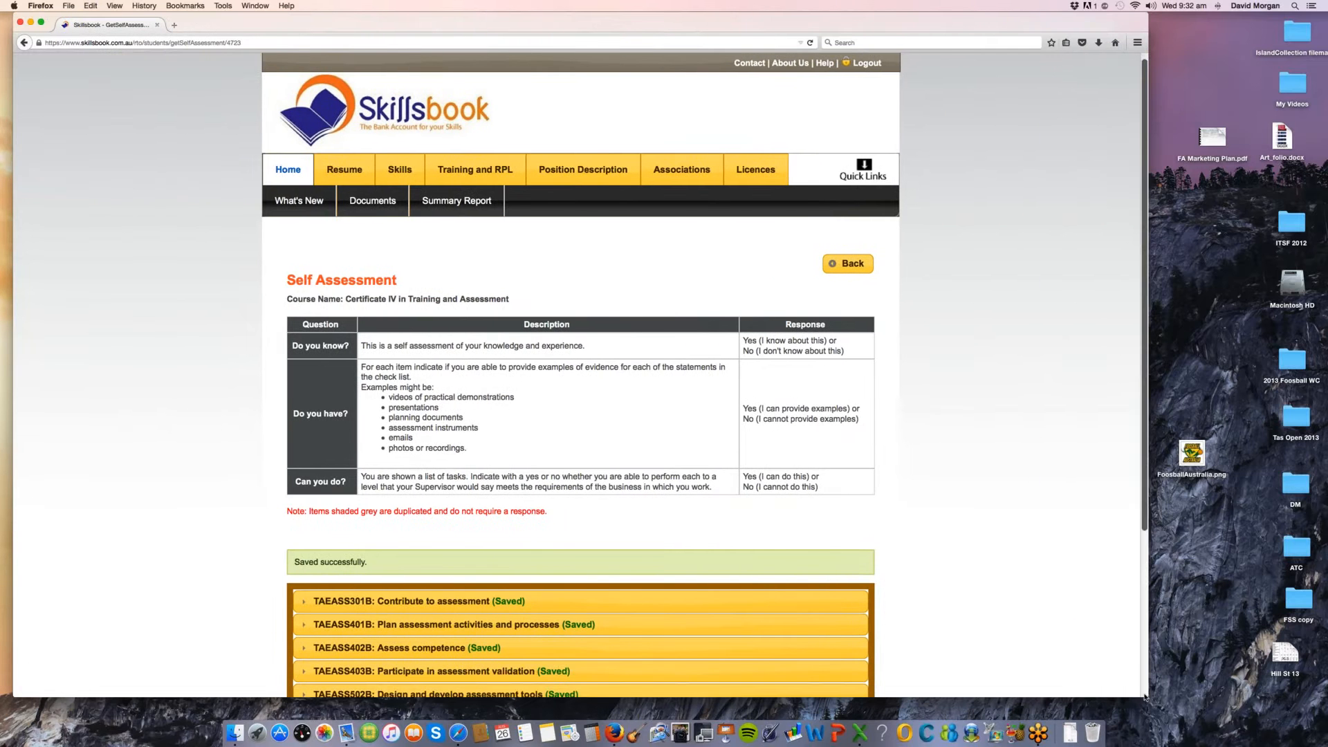
Step: Open the first Certificate IV in Training and Assessment plan from the student's My training list
{"action": "scroll", "coordinate": [119, 372], "scroll_direction": "down", "scroll_amount": 1}
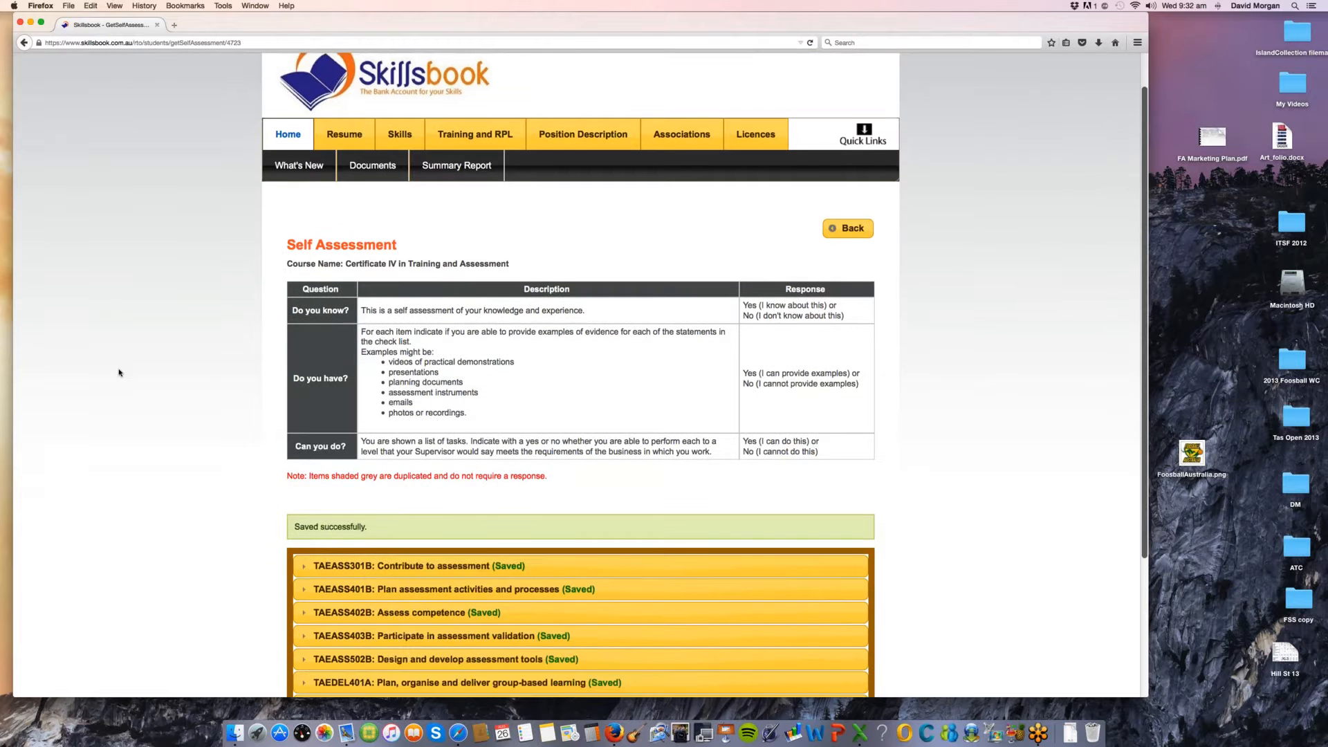
{"action": "scroll", "coordinate": [482, 116], "scroll_direction": "down", "scroll_amount": 1}
{"action": "left_click", "coordinate": [482, 115]}
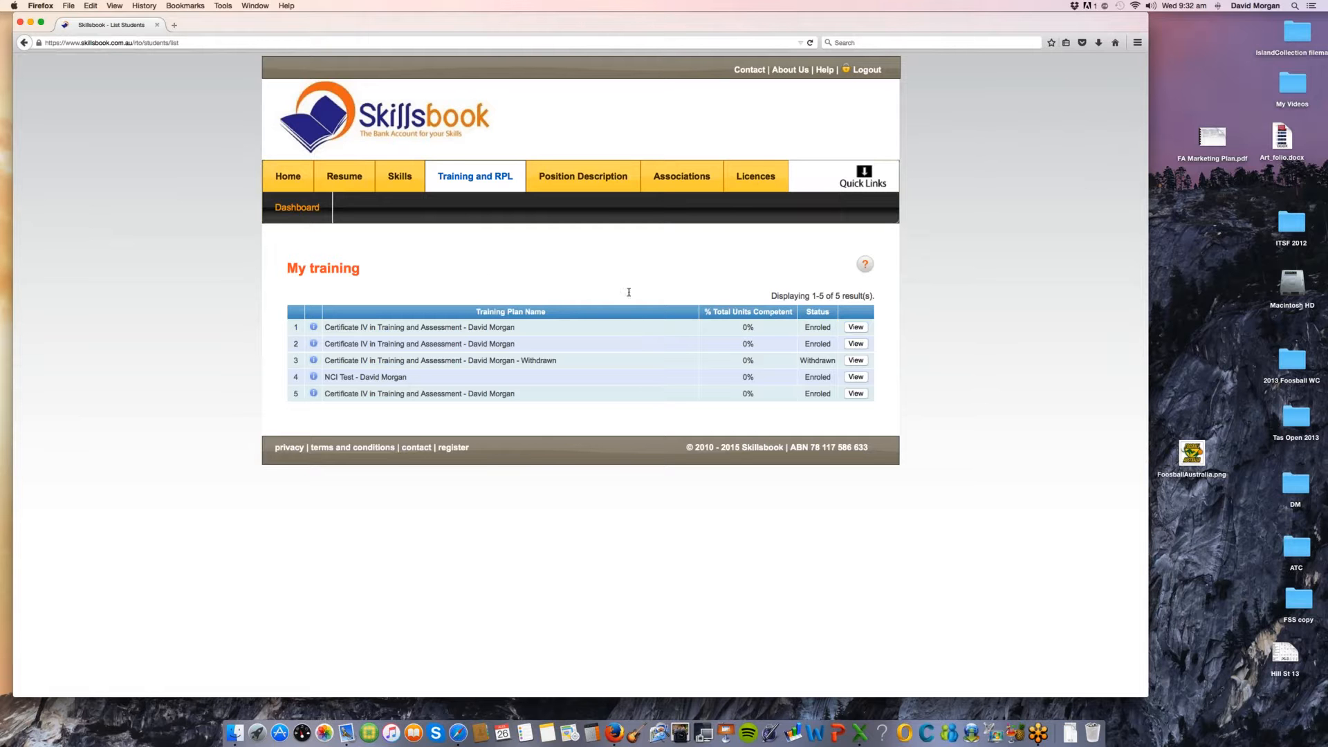
{"action": "left_click", "coordinate": [857, 328]}
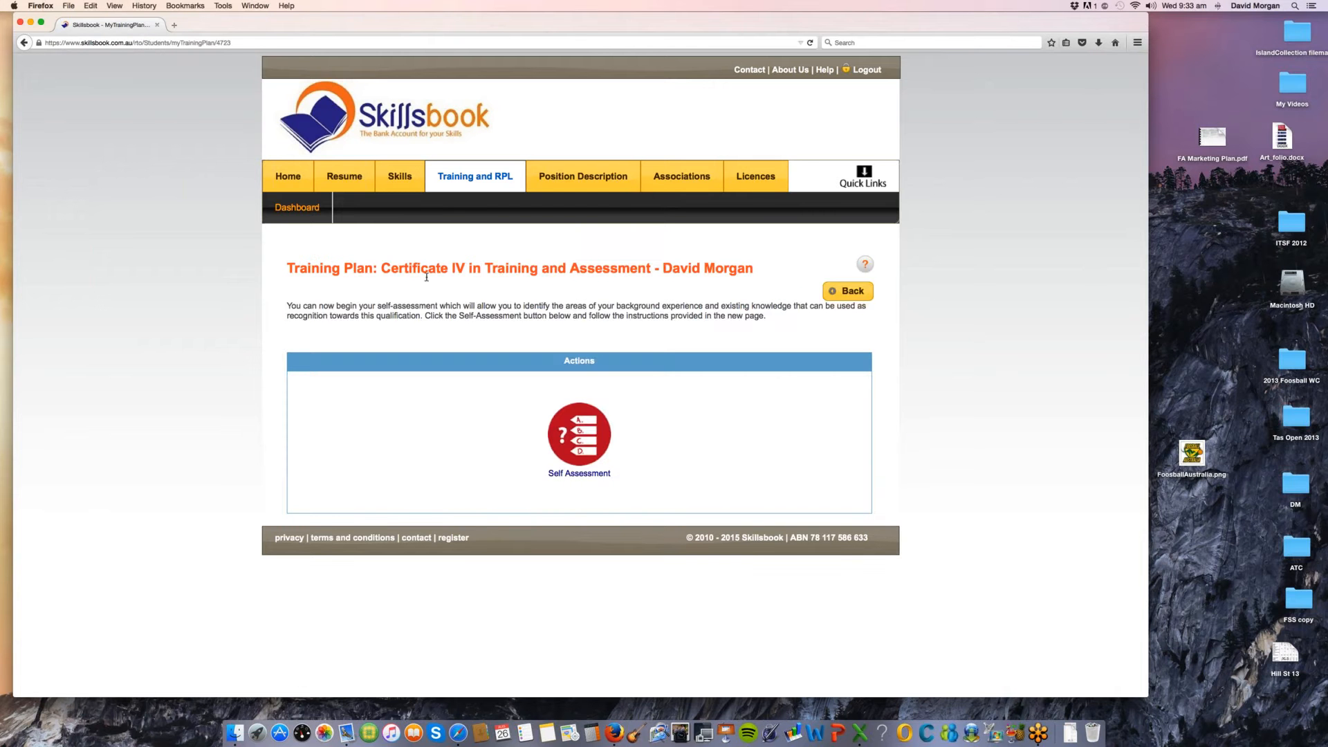
Step: Highlight the training plan's title and introductory instructions, and open its Self Assessment
{"action": "left_click_drag", "start_coordinate": [381, 268], "coordinate": [656, 276]}
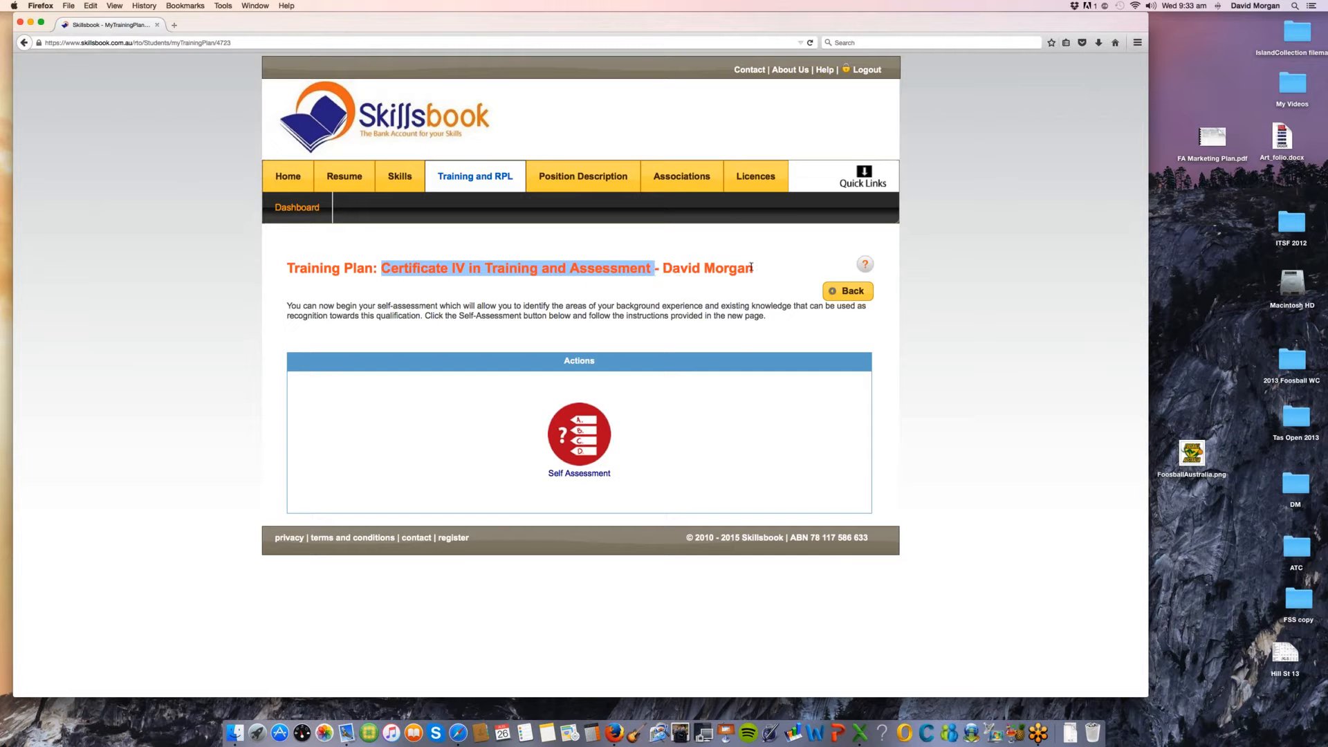
{"action": "left_click_drag", "start_coordinate": [752, 268], "coordinate": [681, 268]}
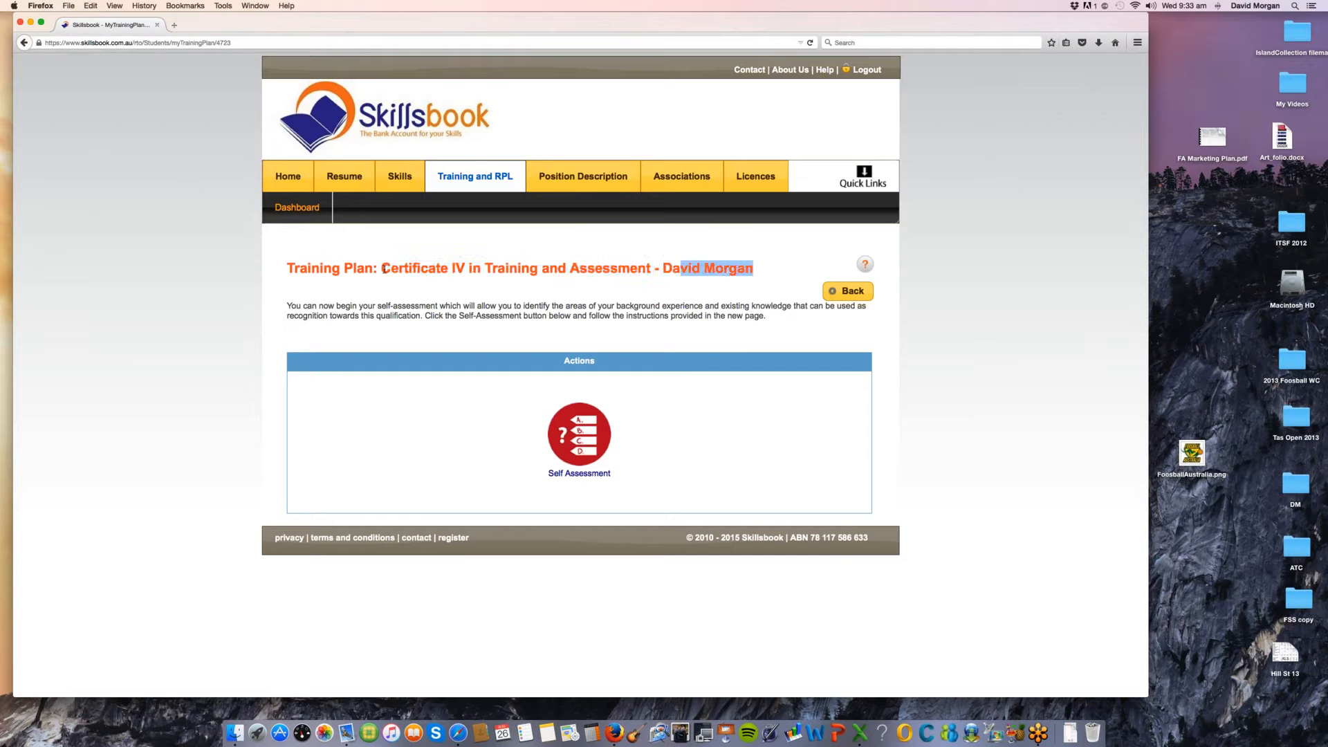
{"action": "left_click_drag", "start_coordinate": [383, 268], "coordinate": [751, 270]}
{"action": "left_click_drag", "start_coordinate": [394, 306], "coordinate": [445, 316]}
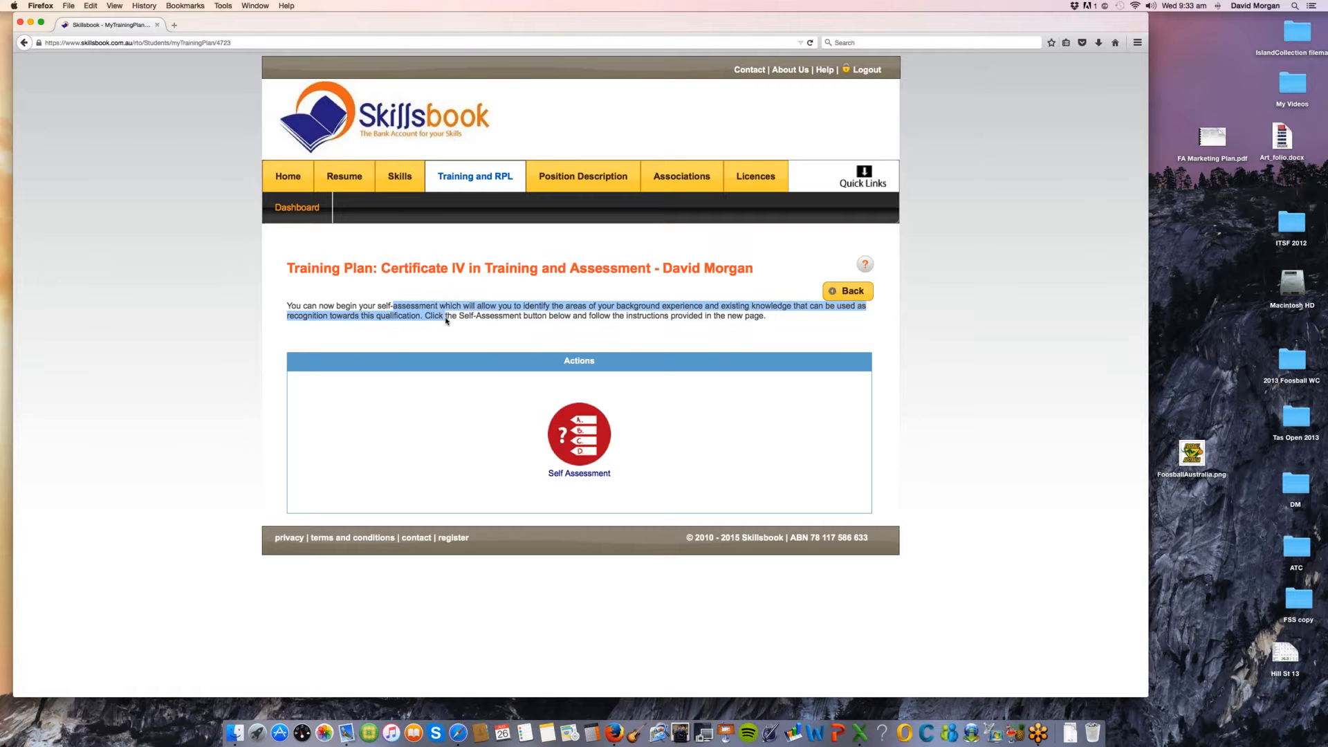
{"action": "left_click", "coordinate": [586, 444]}
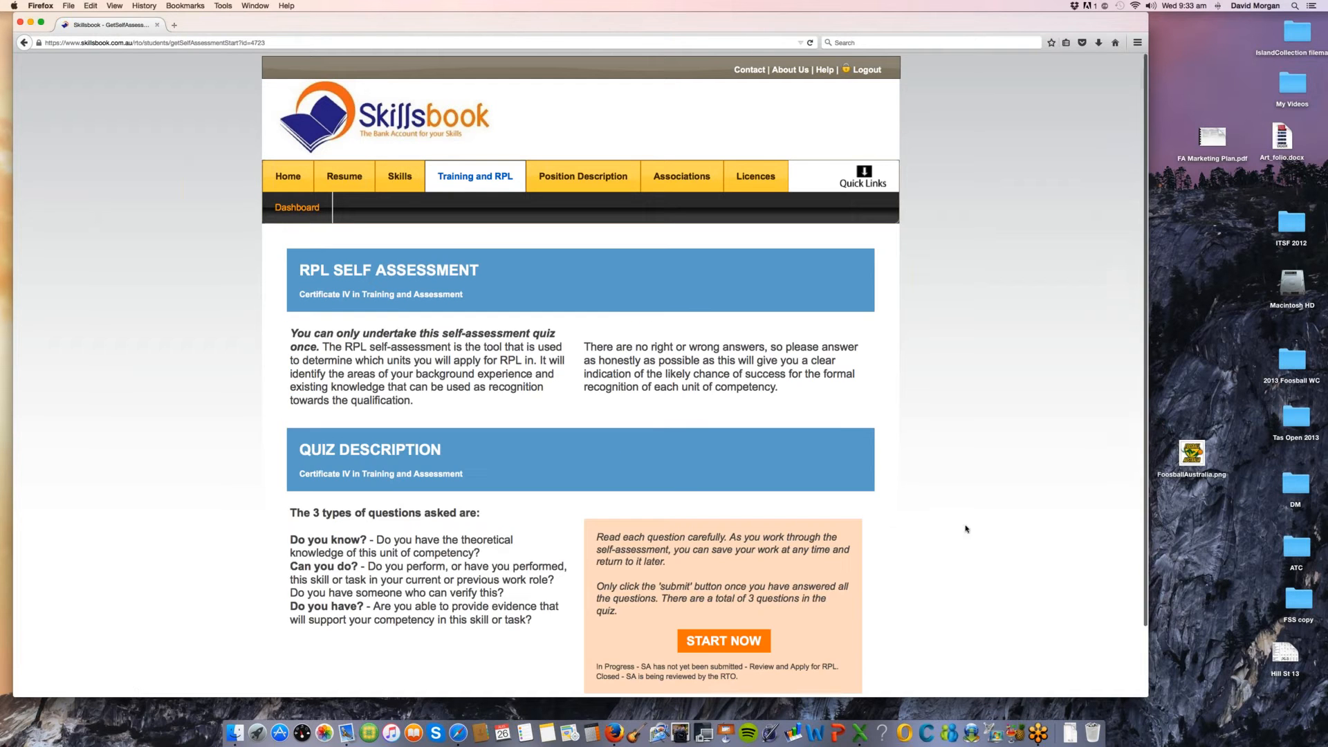
Step: Highlight the three question types in the RPL quiz description, and start the self-assessment quiz
{"action": "scroll", "coordinate": [956, 527], "scroll_direction": "down", "scroll_amount": 1}
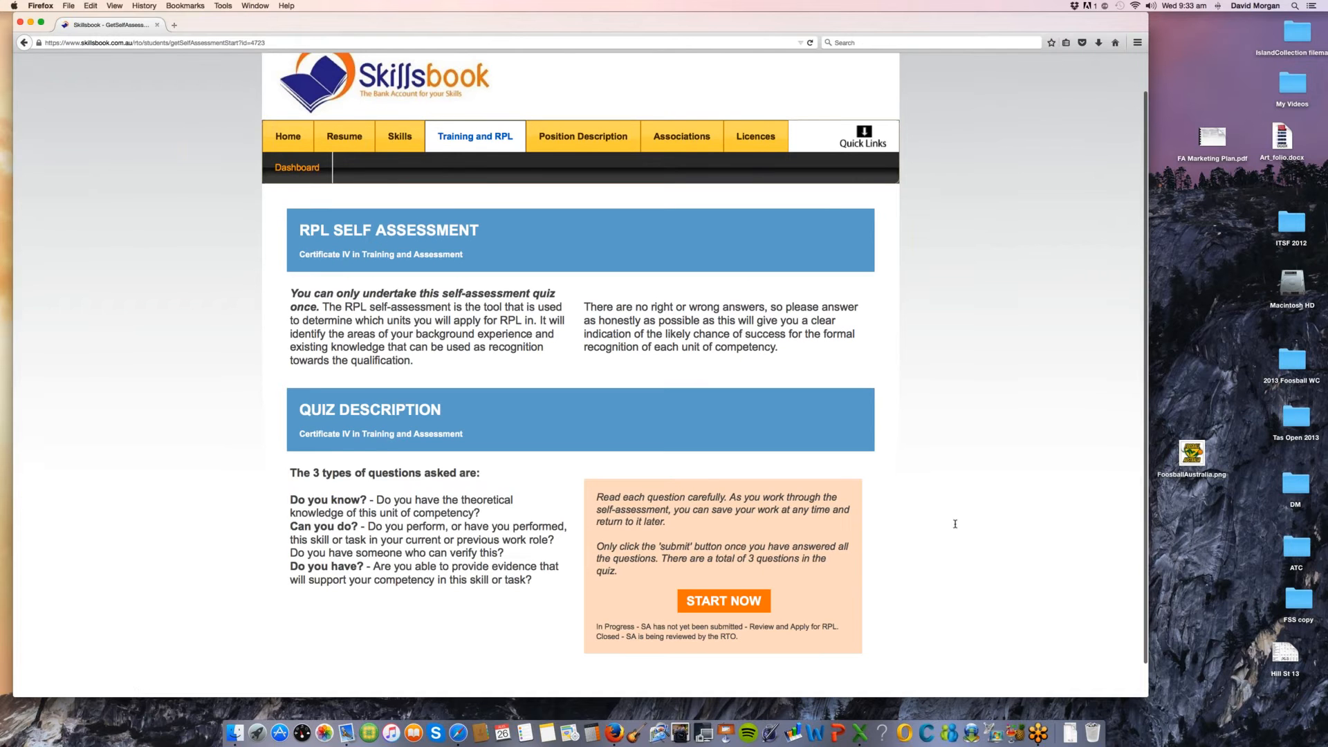
{"action": "scroll", "coordinate": [955, 524], "scroll_direction": "down", "scroll_amount": 1}
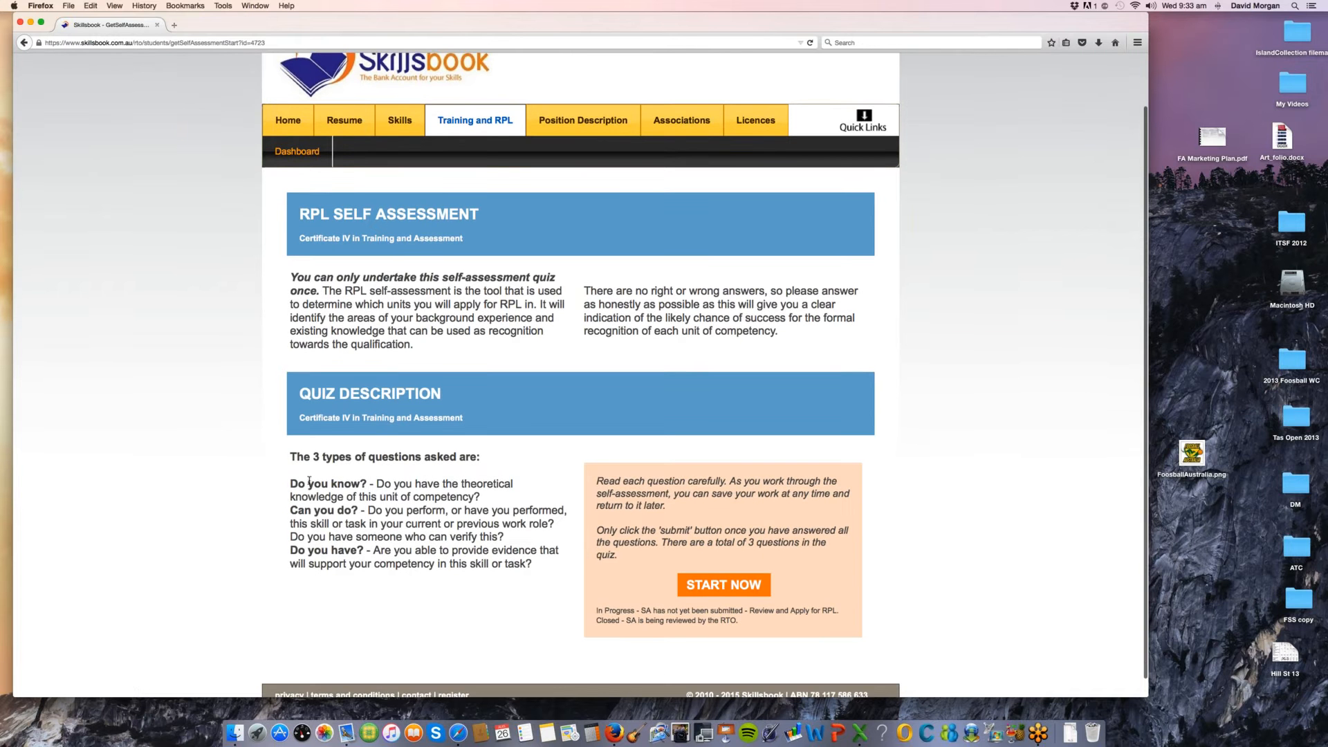
{"action": "left_click_drag", "start_coordinate": [291, 483], "coordinate": [356, 551]}
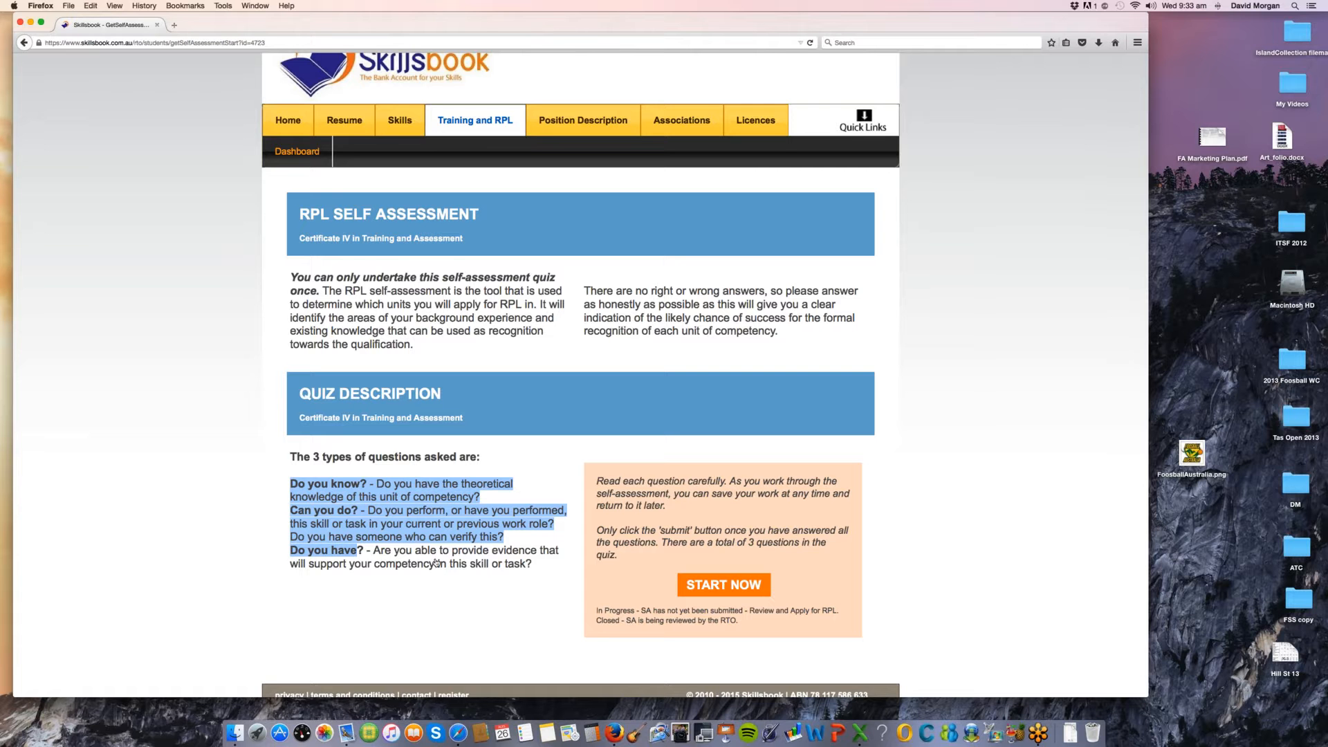
{"action": "left_click", "coordinate": [738, 586]}
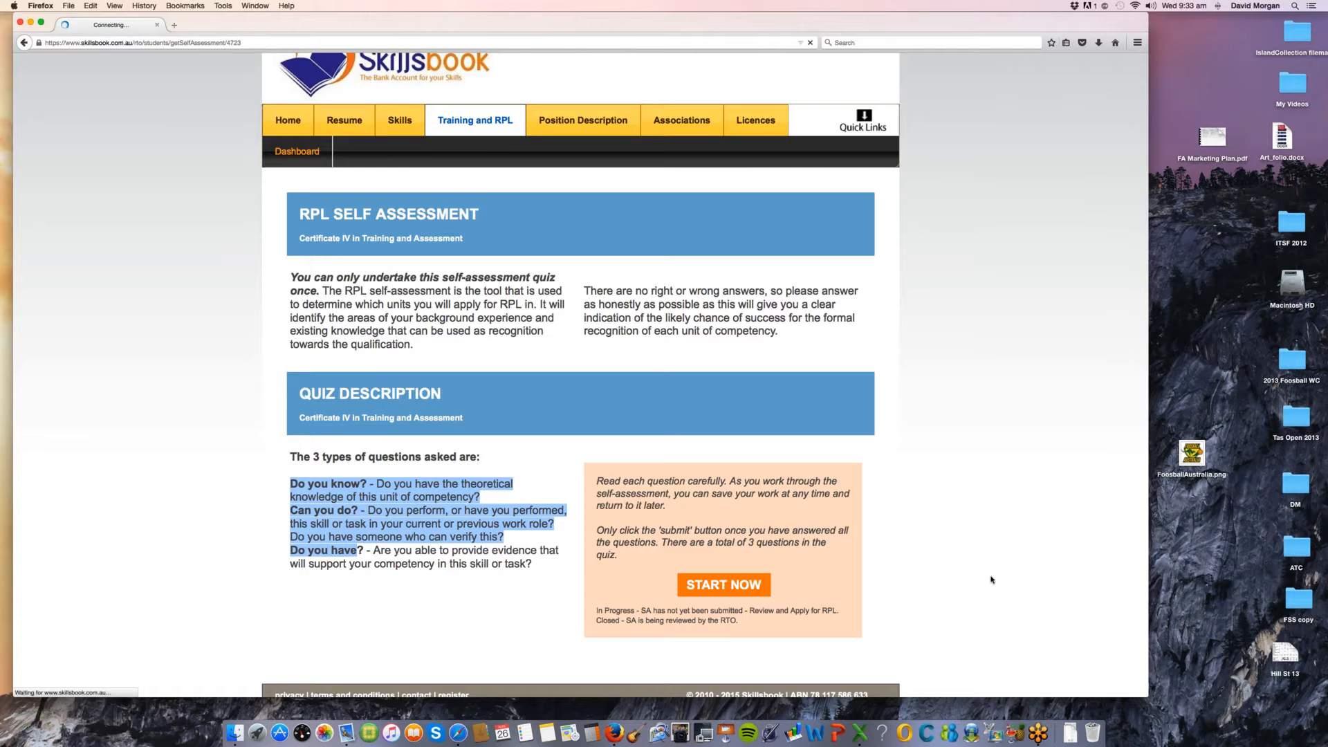
Step: Expand unit TAEDES402A in the self-assessment and examine its Do you know, Do you have and Can you do questions
{"action": "scroll", "coordinate": [996, 605], "scroll_direction": "down", "scroll_amount": 3}
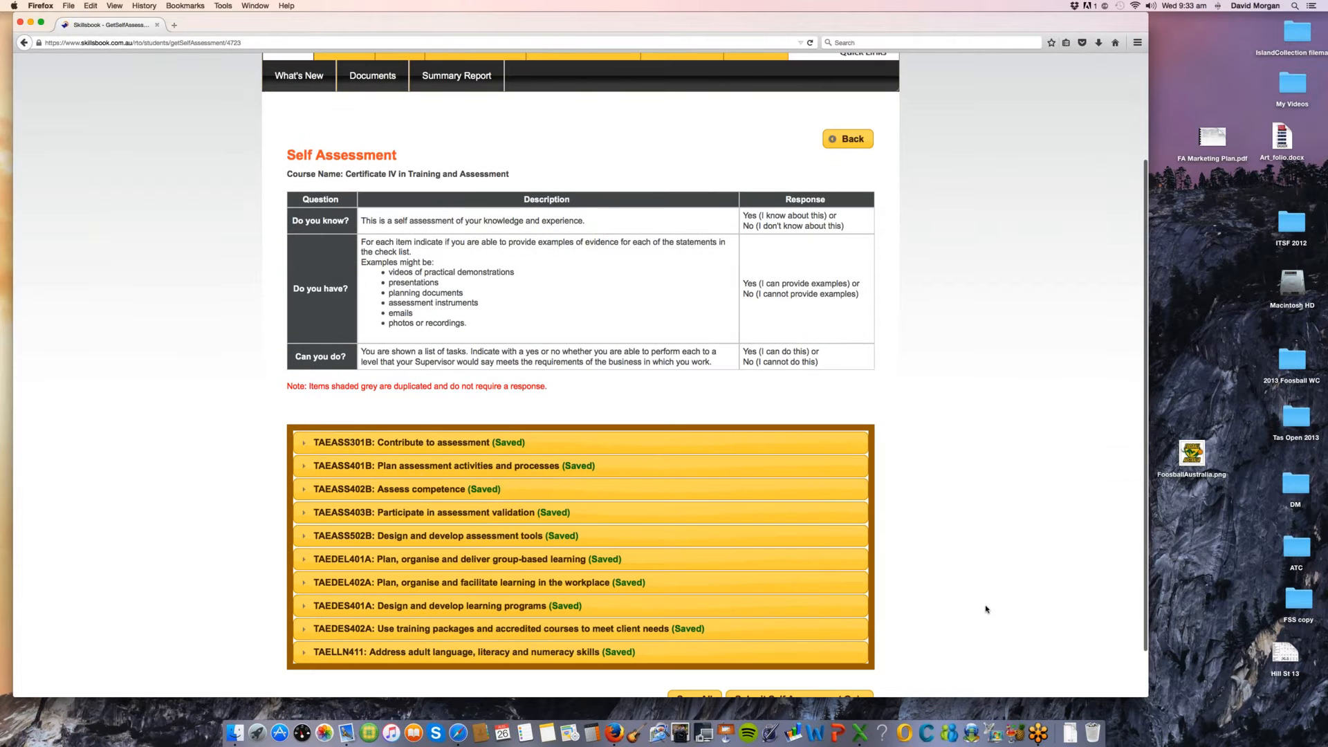
{"action": "scroll", "coordinate": [986, 609], "scroll_direction": "down", "scroll_amount": 2}
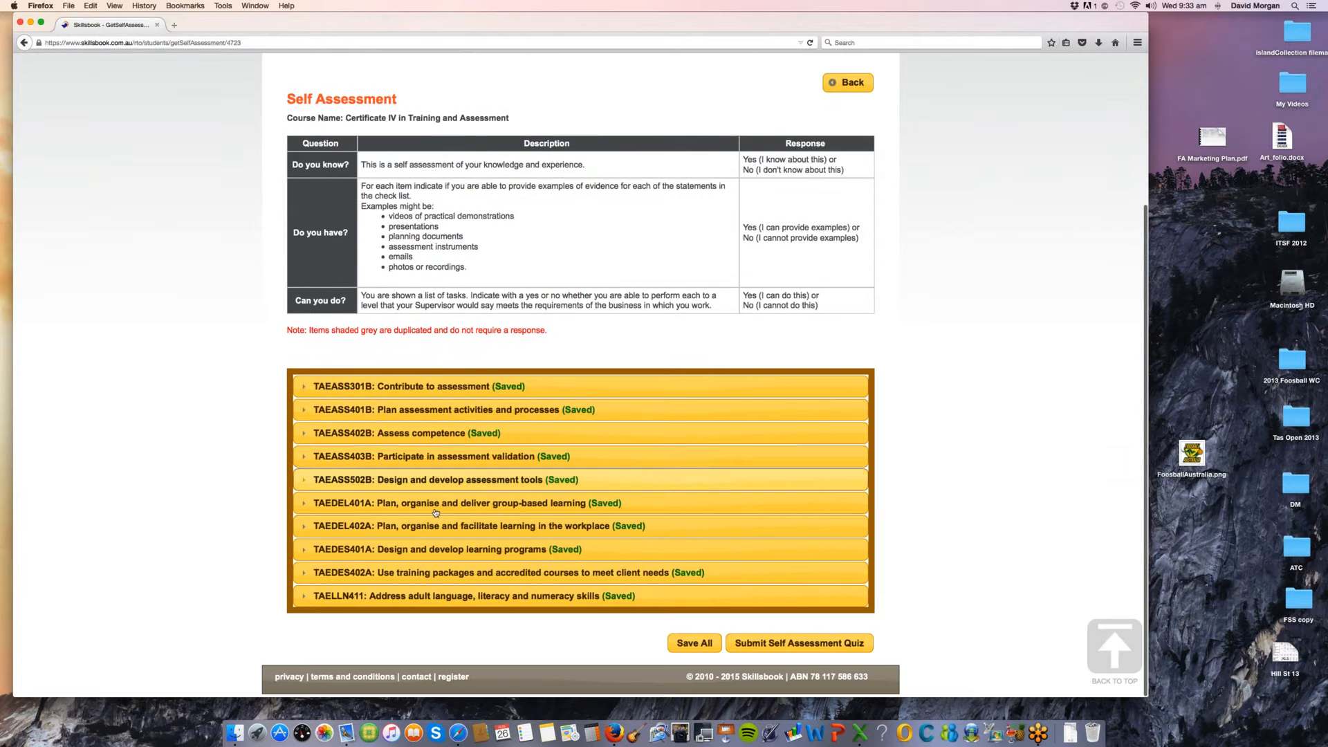
{"action": "left_click", "coordinate": [518, 565]}
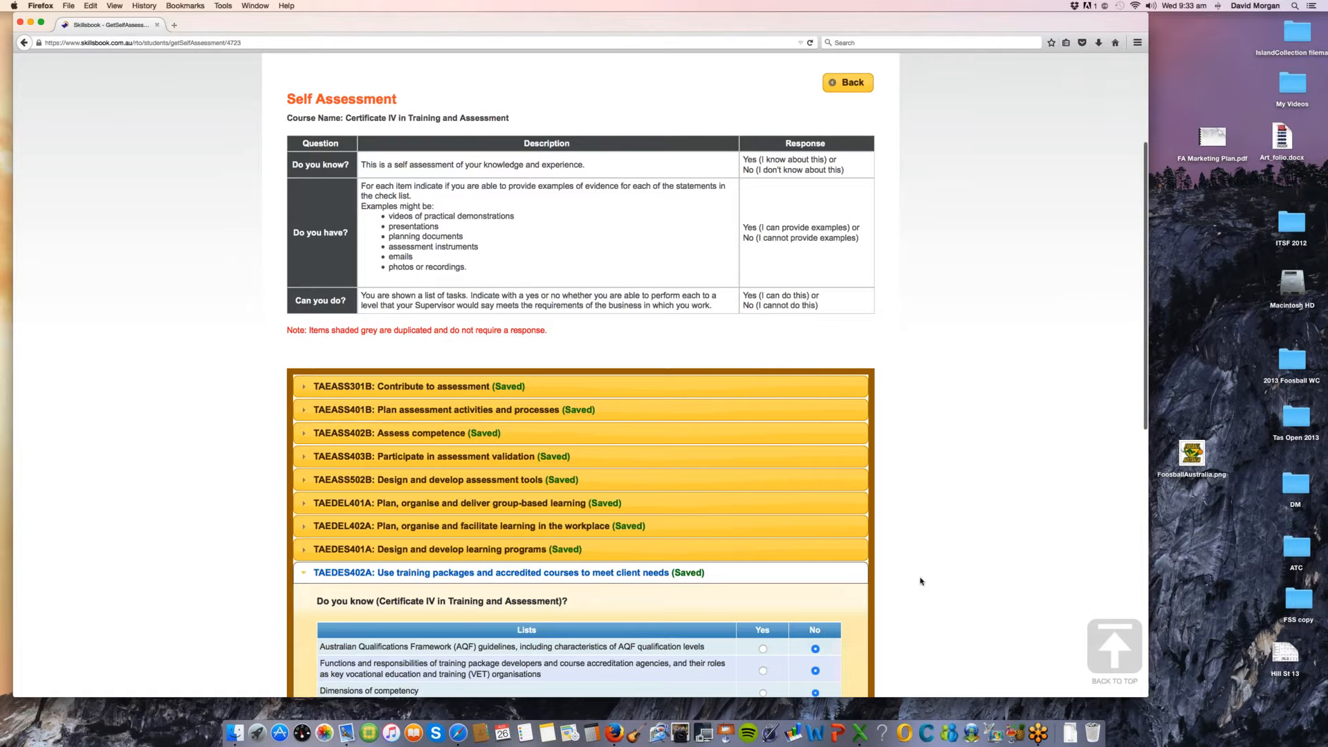
{"action": "scroll", "coordinate": [921, 581], "scroll_direction": "down", "scroll_amount": 3}
{"action": "scroll", "coordinate": [921, 581], "scroll_direction": "down", "scroll_amount": 5}
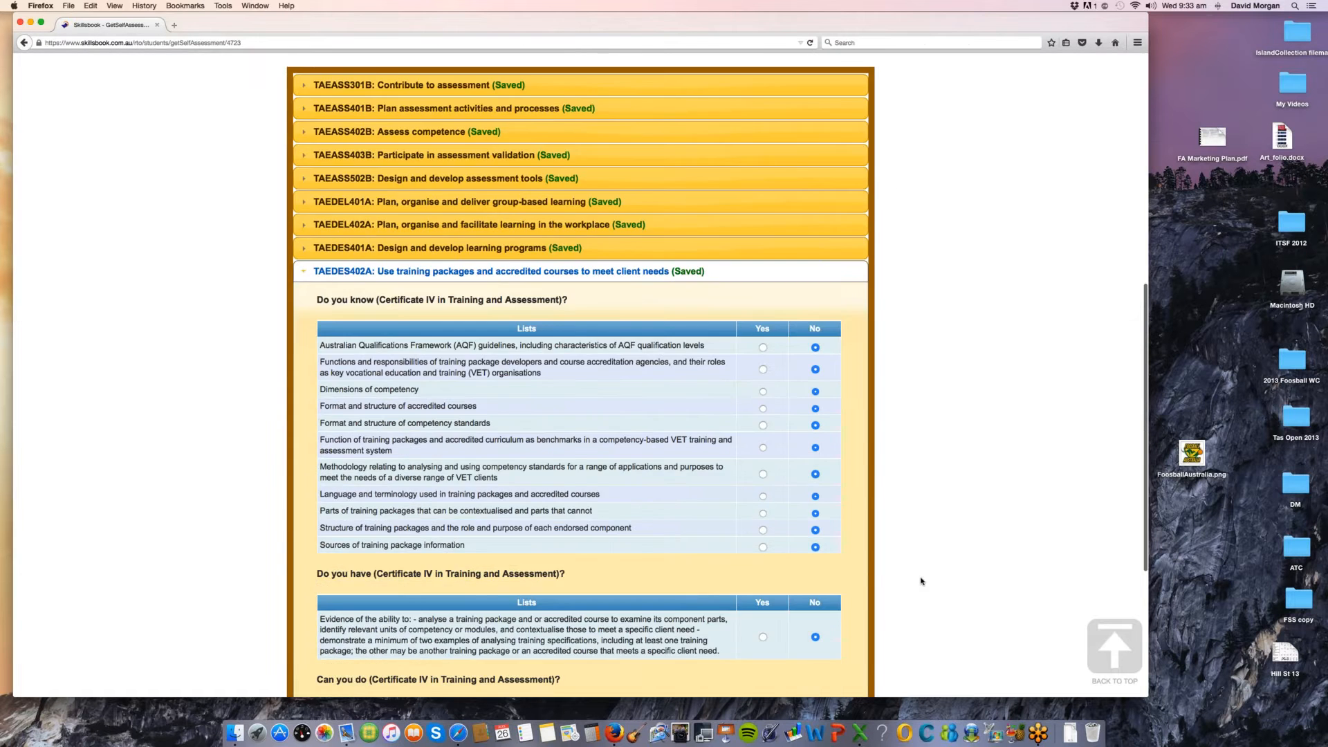
{"action": "scroll", "coordinate": [920, 581], "scroll_direction": "down", "scroll_amount": 5}
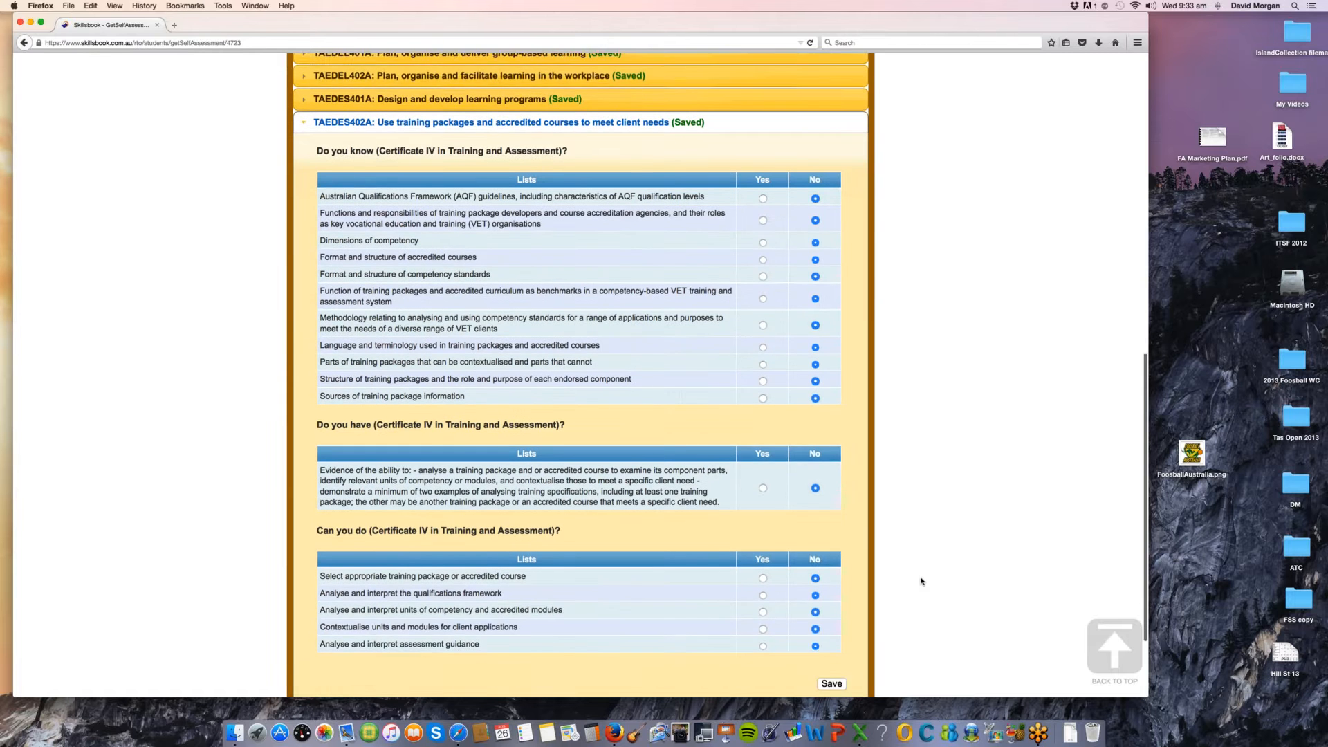
{"action": "scroll", "coordinate": [948, 489], "scroll_direction": "up", "scroll_amount": 1}
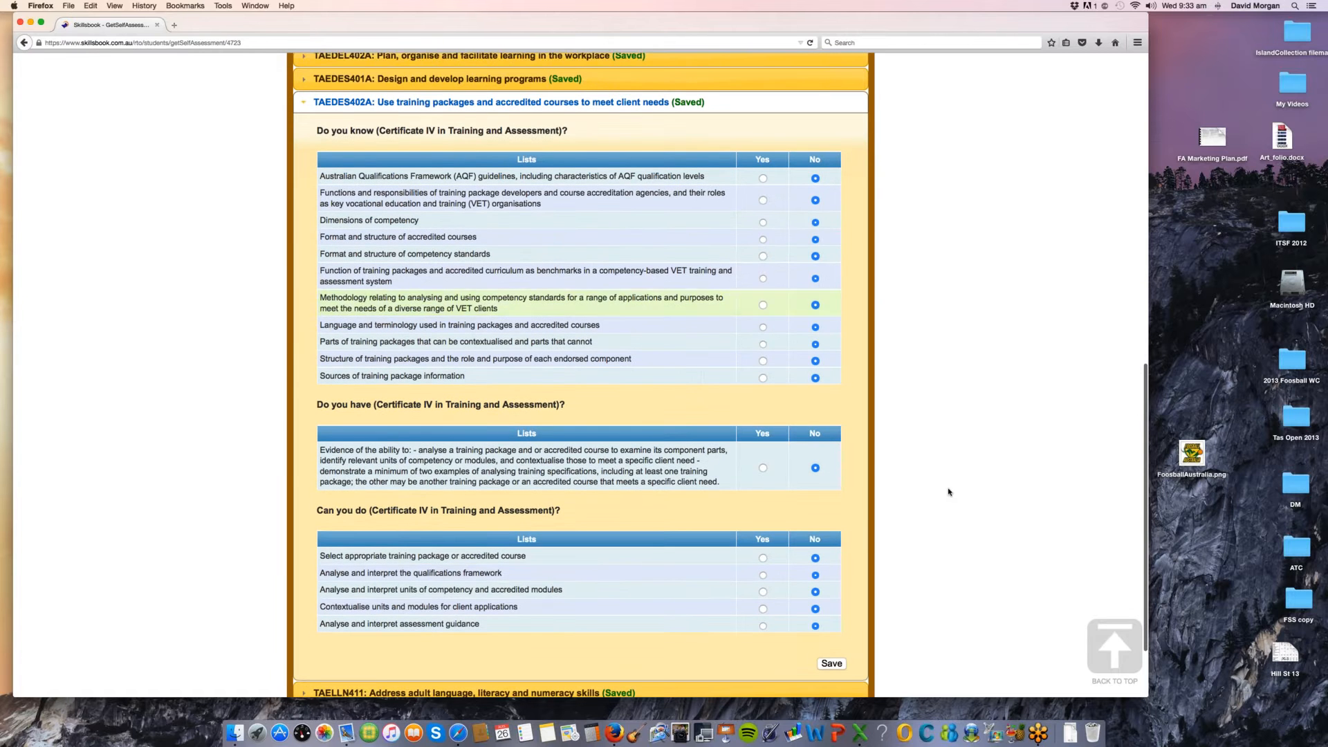
Step: Highlight unit TAEDES402A's Do you know items and the evidence statement under Do you have
{"action": "left_click_drag", "start_coordinate": [343, 131], "coordinate": [319, 377]}
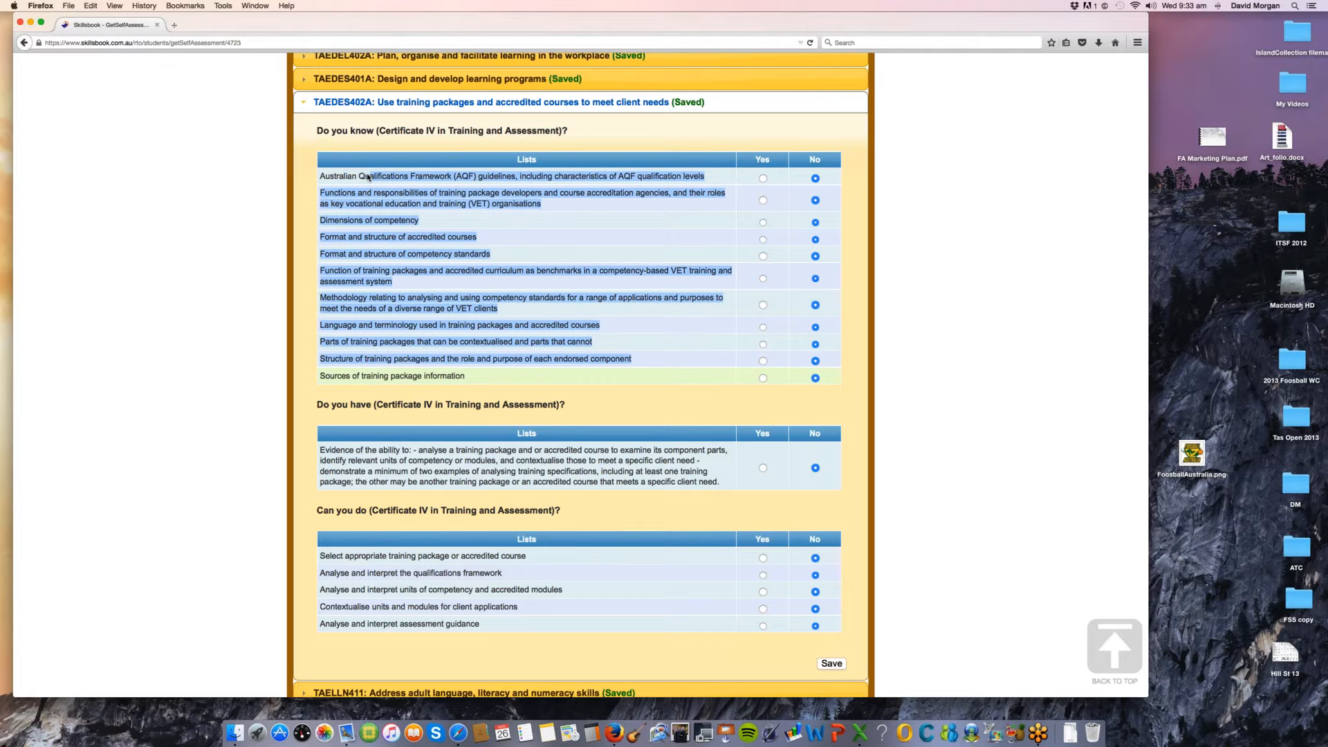
{"action": "left_click_drag", "start_coordinate": [380, 455], "coordinate": [417, 450]}
{"action": "left_click", "coordinate": [719, 482]}
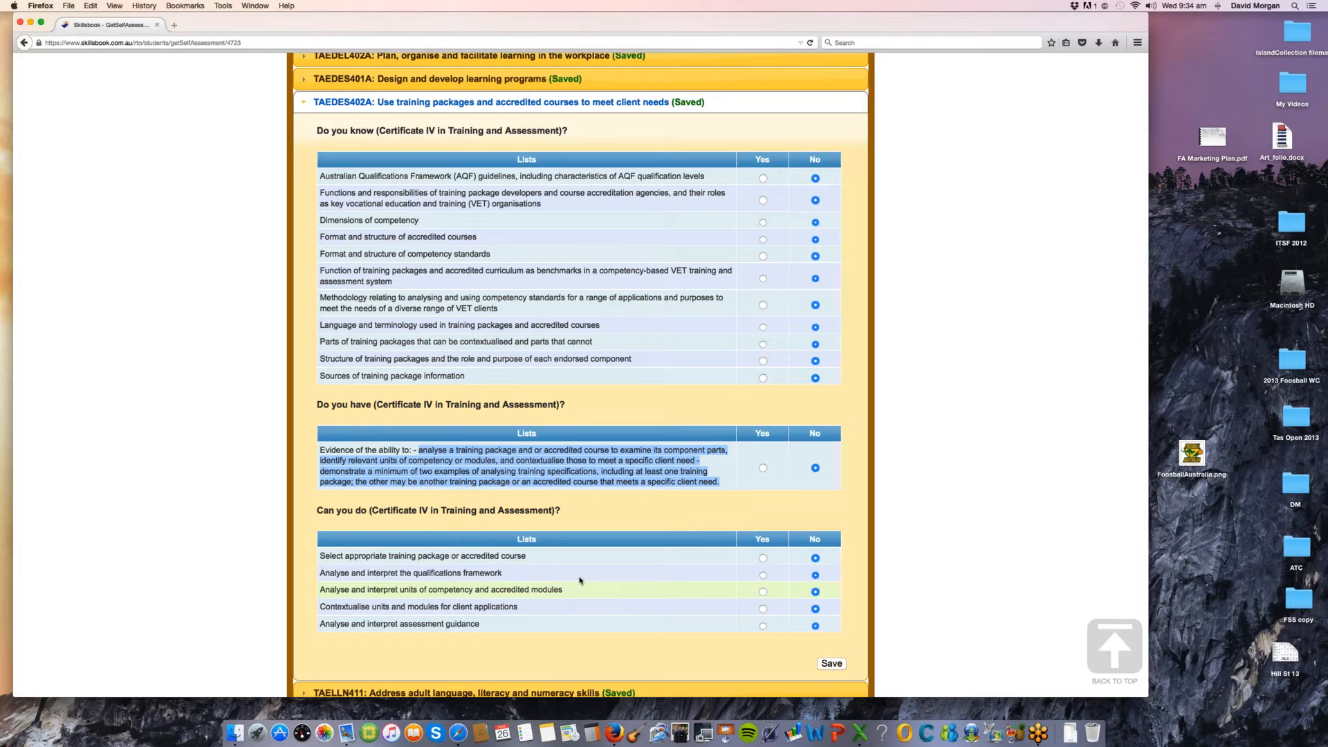
Step: Answer Yes to the first three Can you do tasks of unit TAEDES402A
{"action": "left_click", "coordinate": [763, 557]}
{"action": "left_click", "coordinate": [762, 575]}
{"action": "left_click", "coordinate": [763, 591]}
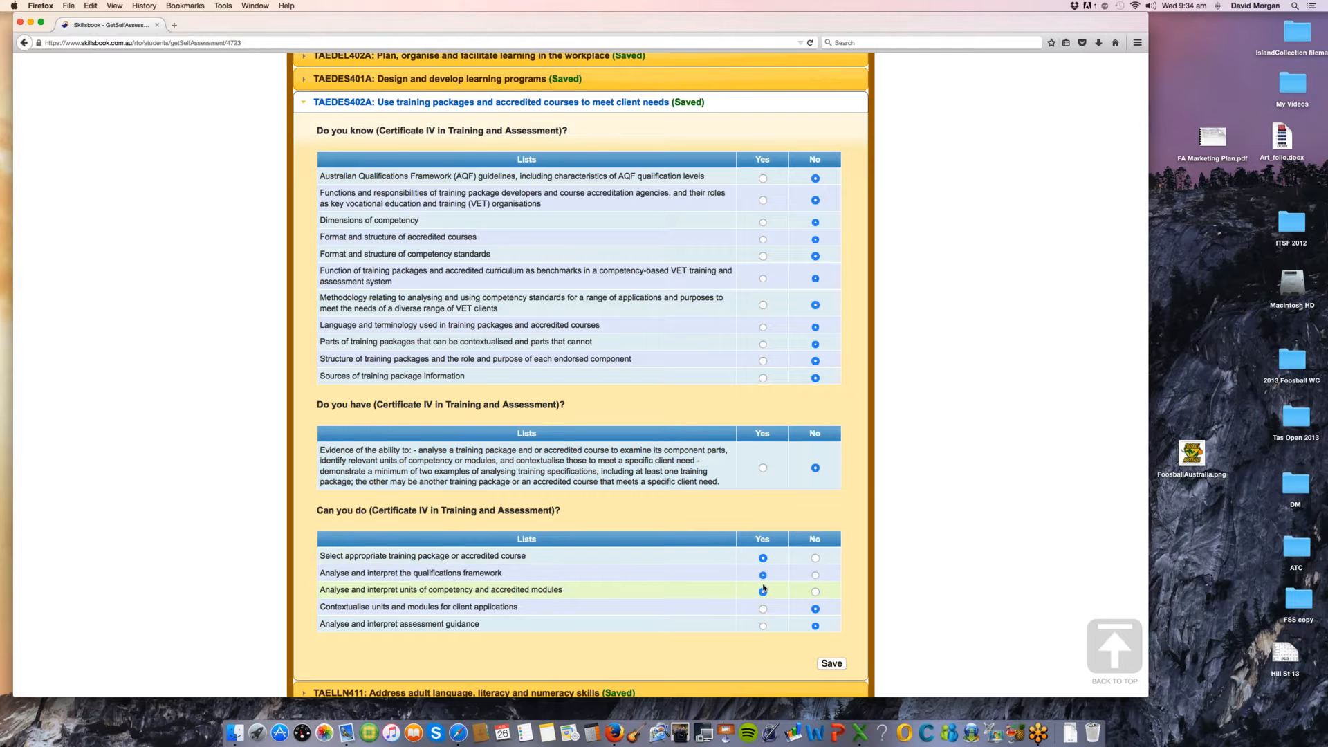
Step: Answer Yes to the evidence statement and the competency standards structure, methodology and contextualised parts items, and save the unit's responses
{"action": "left_click", "coordinate": [763, 467]}
{"action": "left_click", "coordinate": [763, 256]}
{"action": "left_click", "coordinate": [763, 305]}
{"action": "left_click", "coordinate": [763, 343]}
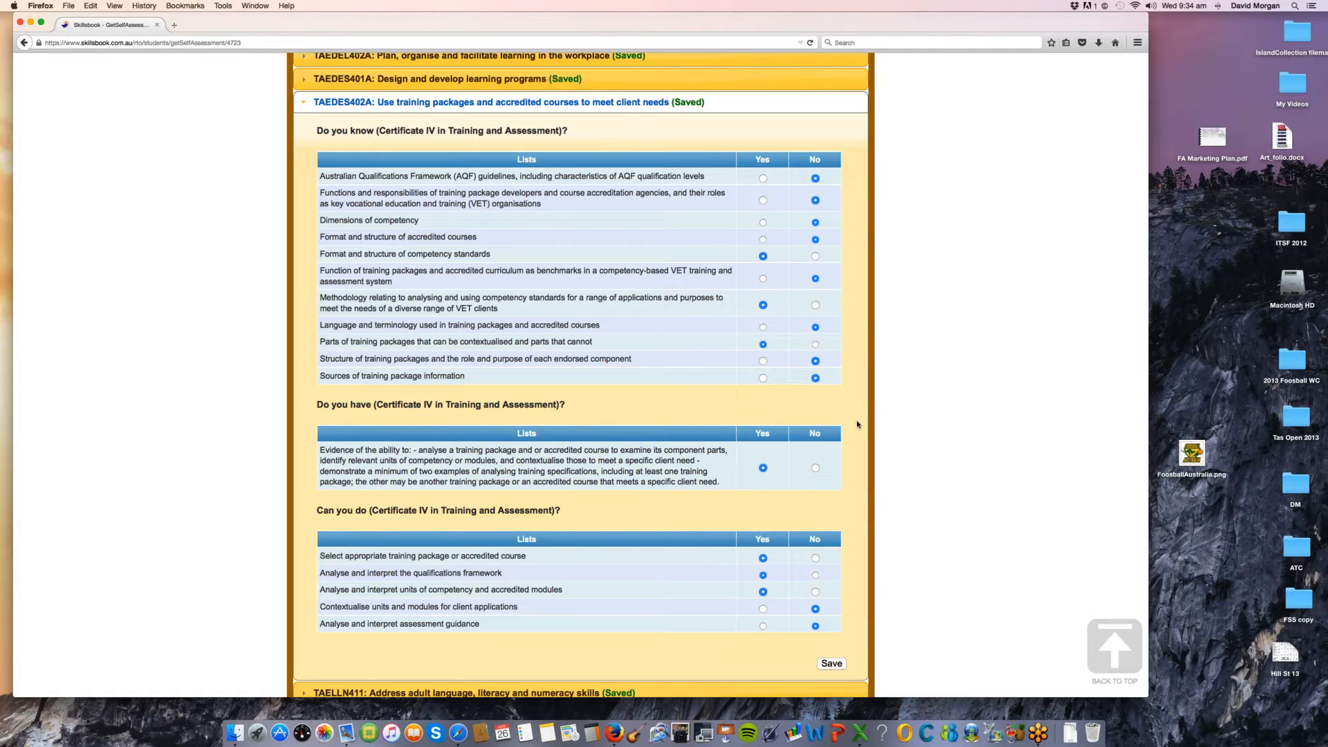
{"action": "scroll", "coordinate": [693, 413], "scroll_direction": "down", "scroll_amount": 1}
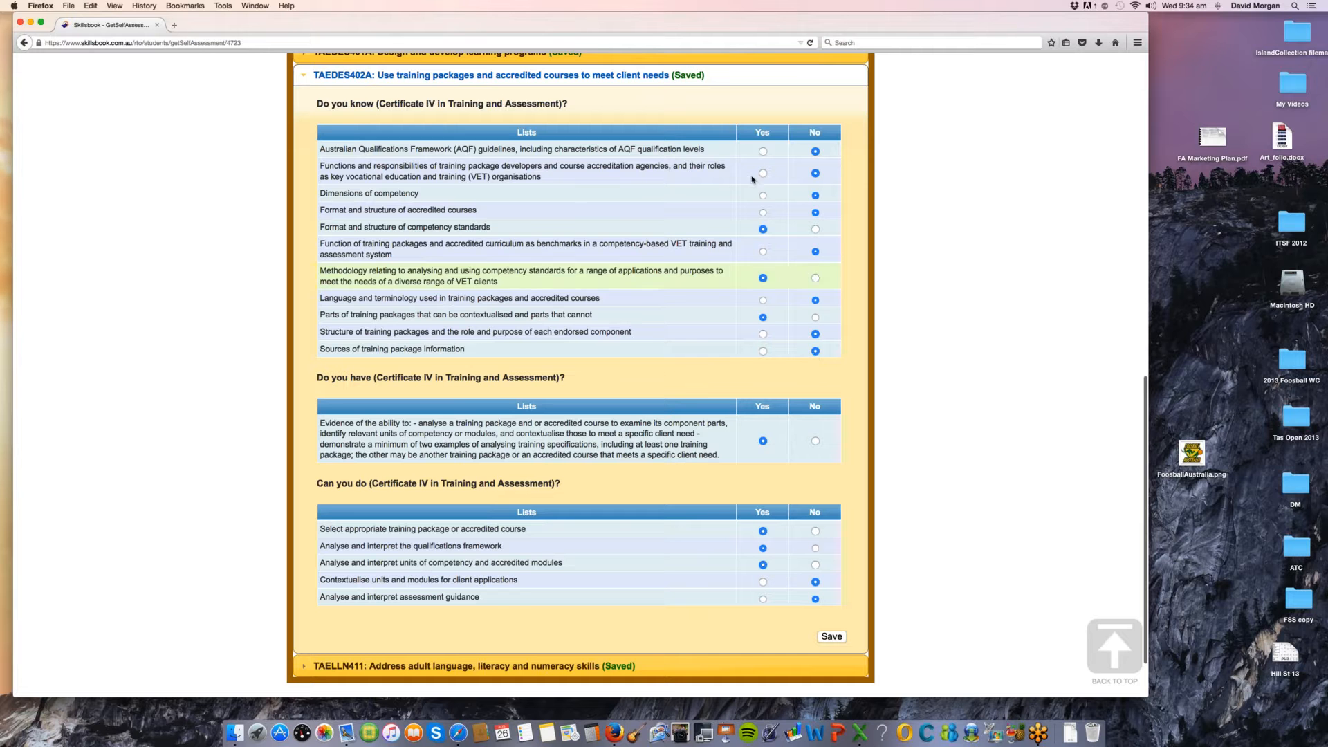
{"action": "left_click", "coordinate": [832, 636]}
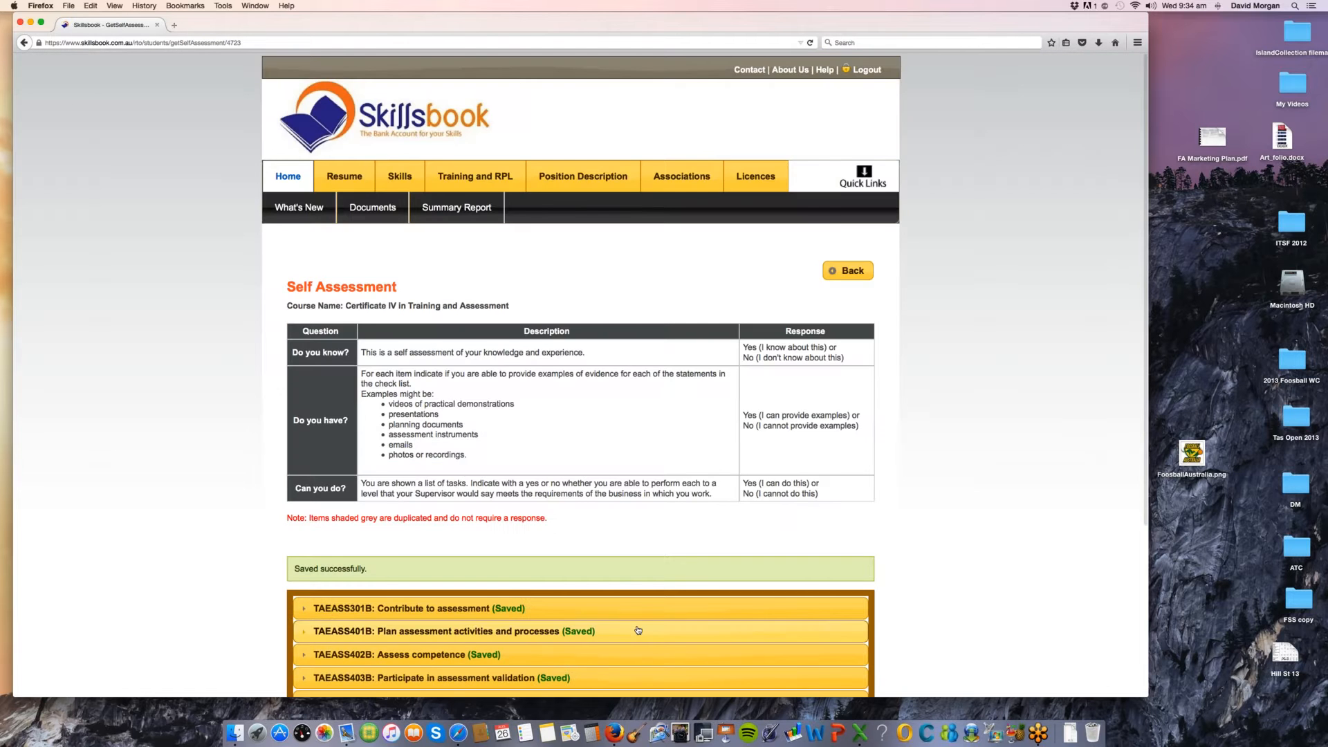
Step: Submit the Self Assessment Quiz for Certificate IV in Training and Assessment and confirm the submission
{"action": "scroll", "coordinate": [638, 629], "scroll_direction": "down", "scroll_amount": 3}
{"action": "scroll", "coordinate": [638, 631], "scroll_direction": "down", "scroll_amount": 3}
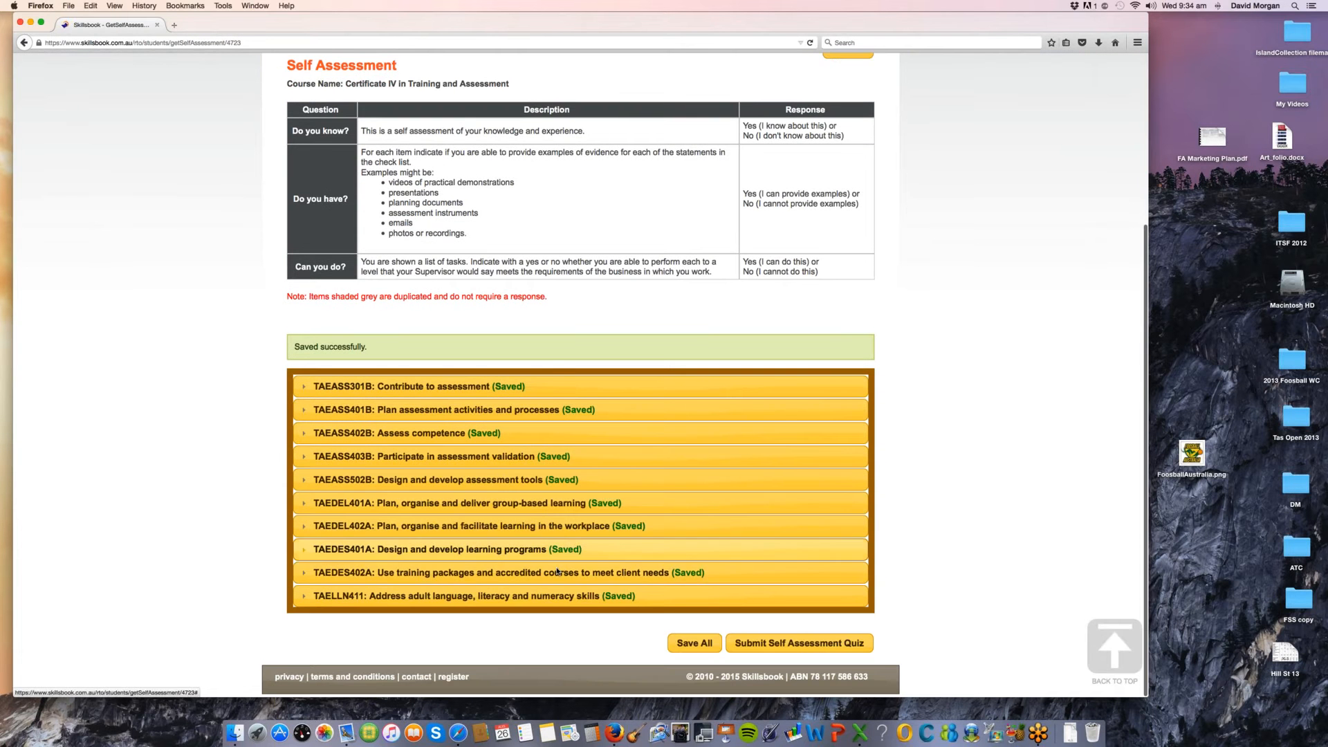
{"action": "left_click", "coordinate": [804, 645]}
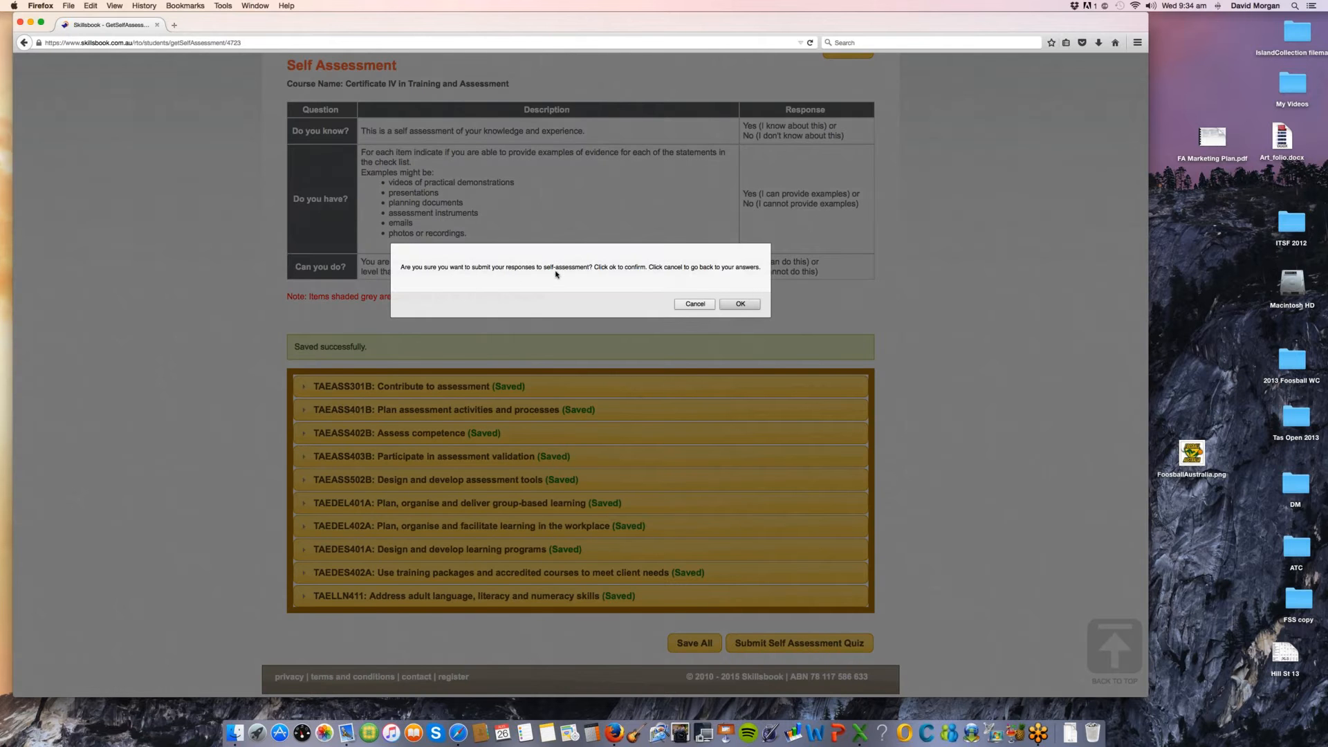
{"action": "left_click", "coordinate": [740, 304]}
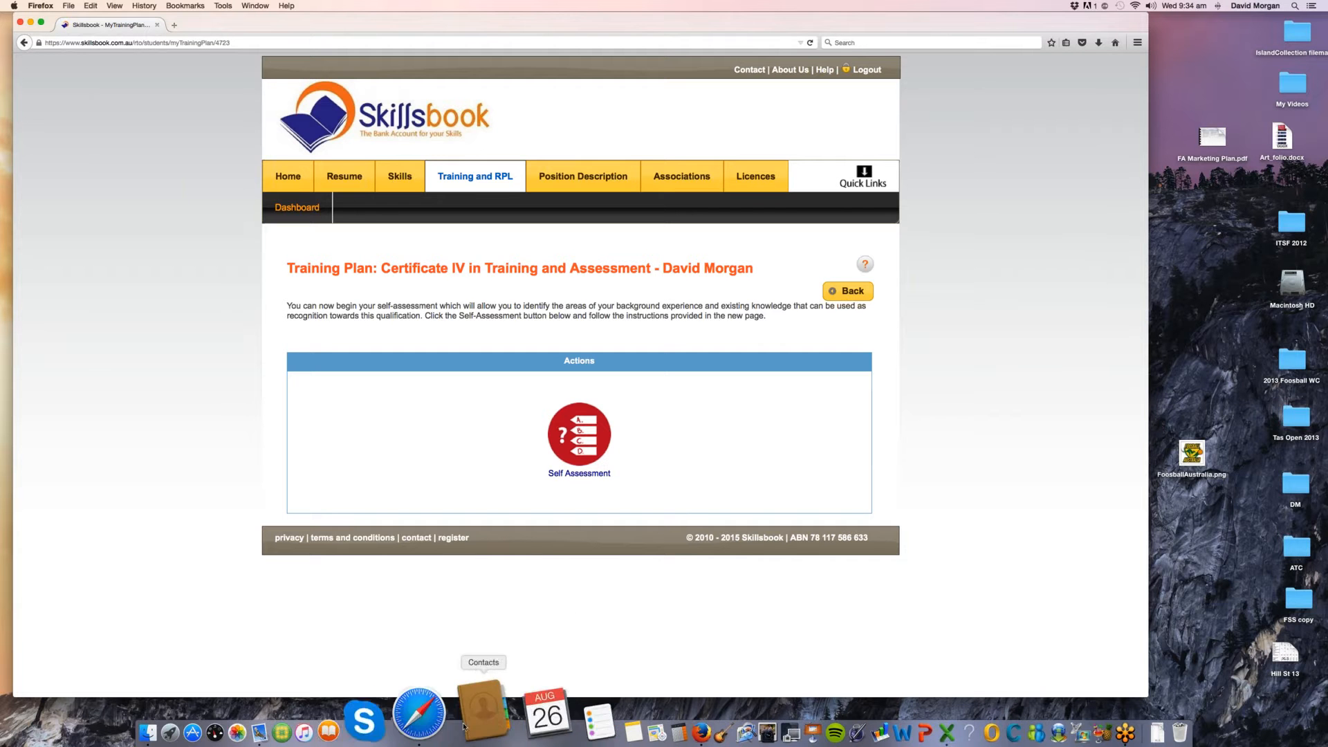
Step: Switch to the training provider's session in Safari and open the training plan linked in the What's New inbox message 'Self Assessment Submitted'
{"action": "left_click", "coordinate": [458, 715]}
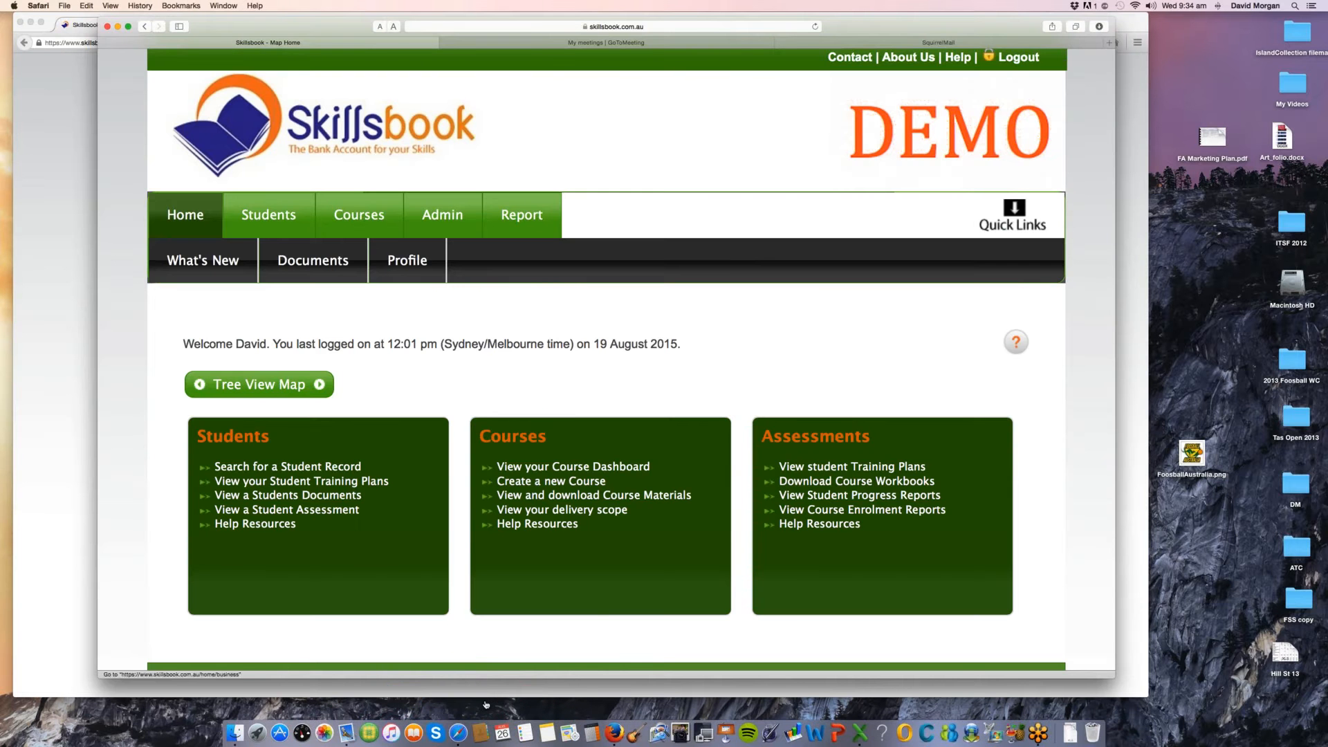
{"action": "left_click", "coordinate": [200, 267]}
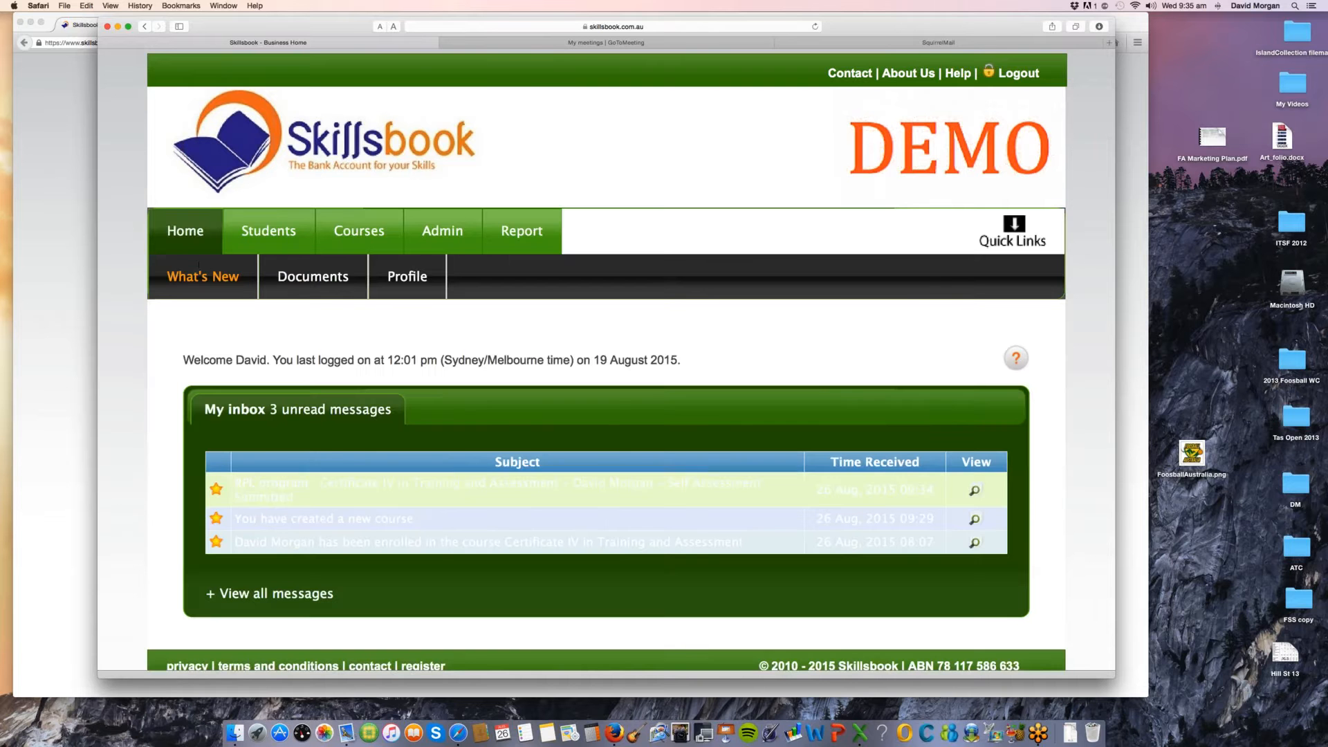
{"action": "left_click_drag", "start_coordinate": [294, 496], "coordinate": [233, 482]}
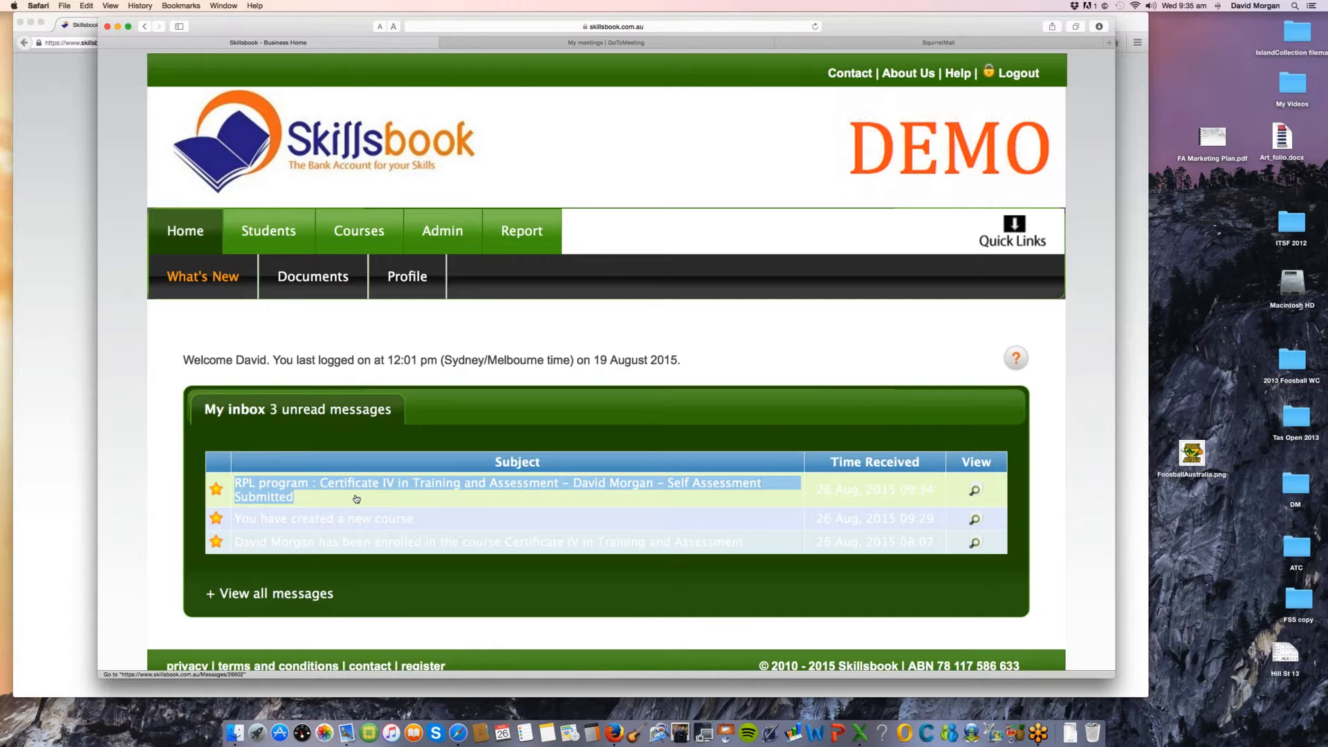
{"action": "left_click", "coordinate": [974, 491]}
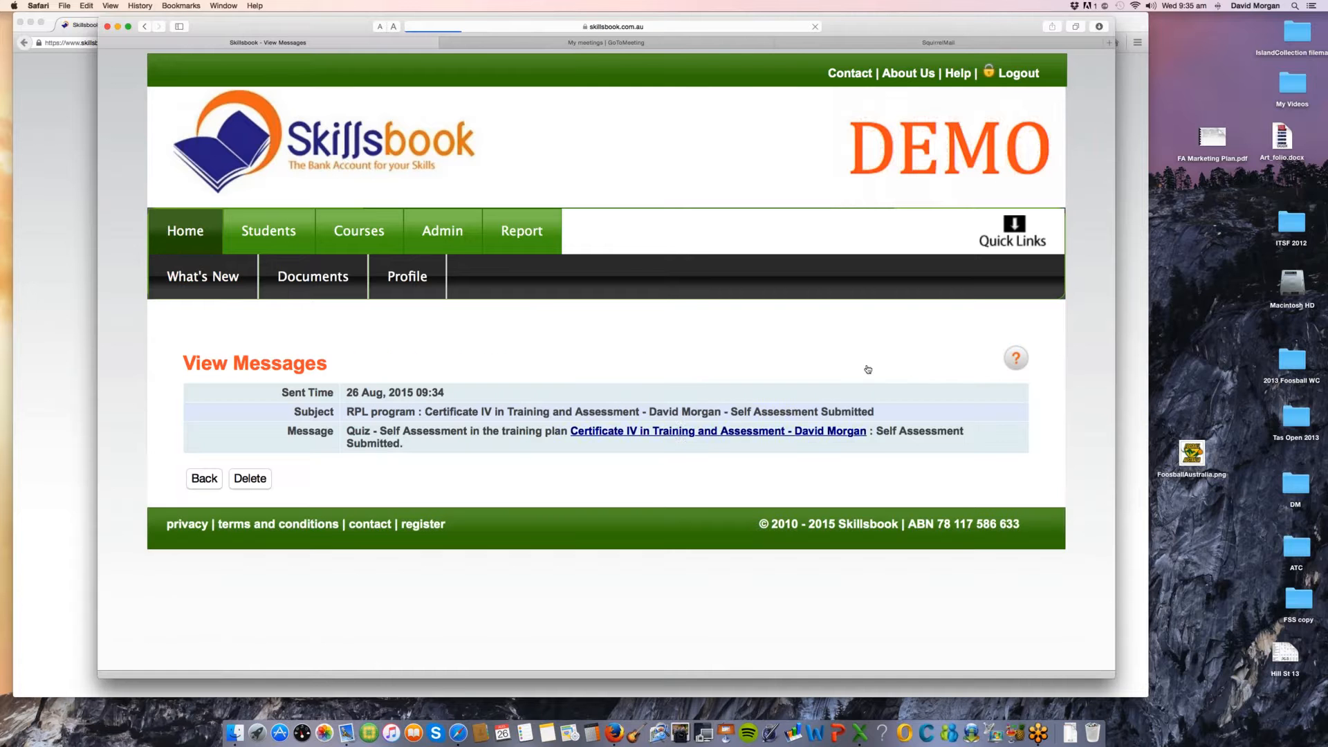
{"action": "left_click", "coordinate": [677, 433]}
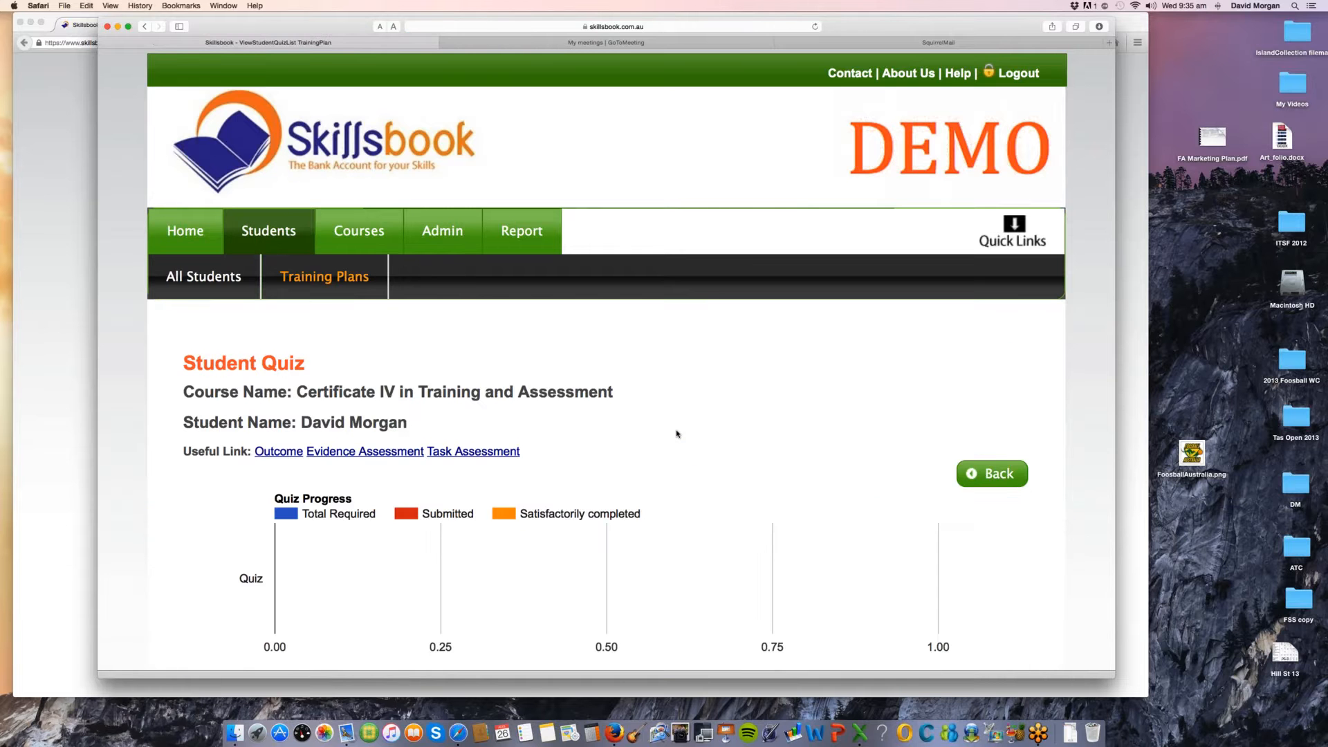
Step: Examine the Student Quiz page's progress chart and its table of knowledge tests, self-assessment and assessor interviews
{"action": "scroll", "coordinate": [678, 434], "scroll_direction": "down", "scroll_amount": 2}
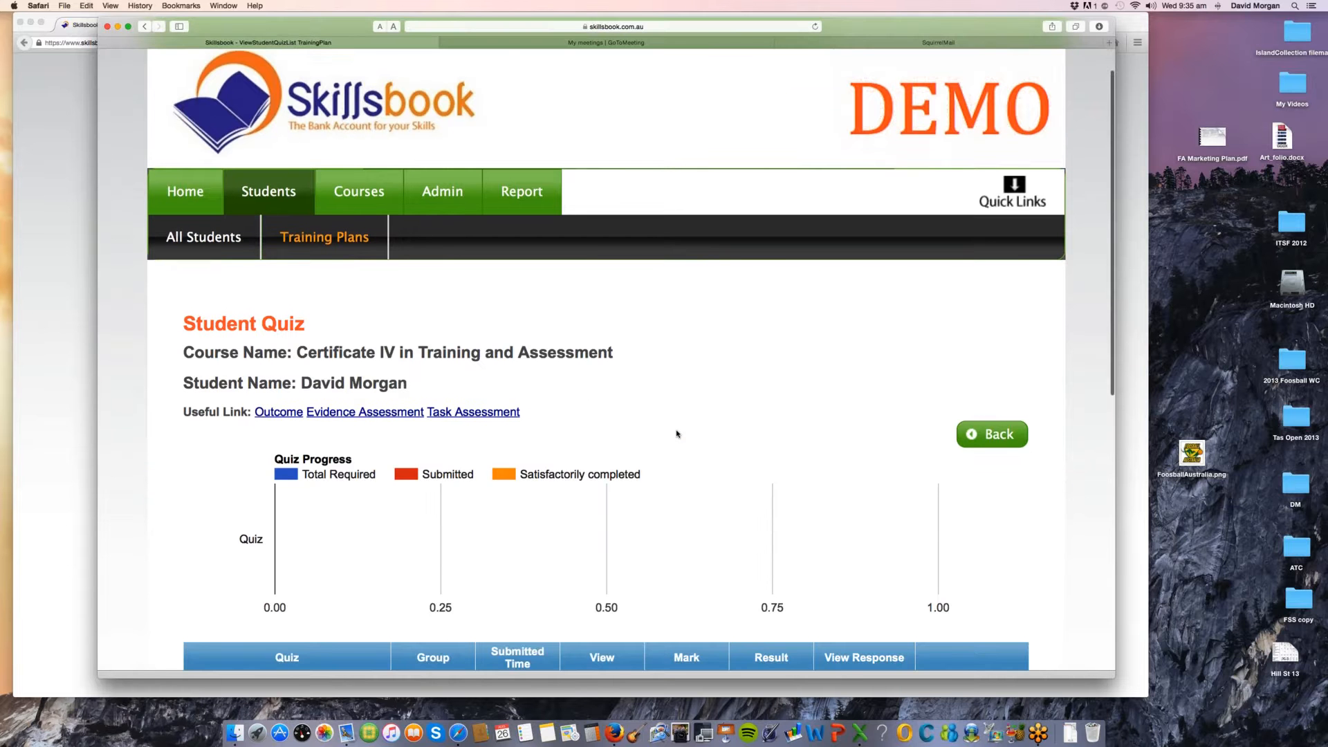
{"action": "scroll", "coordinate": [677, 434], "scroll_direction": "down", "scroll_amount": 6}
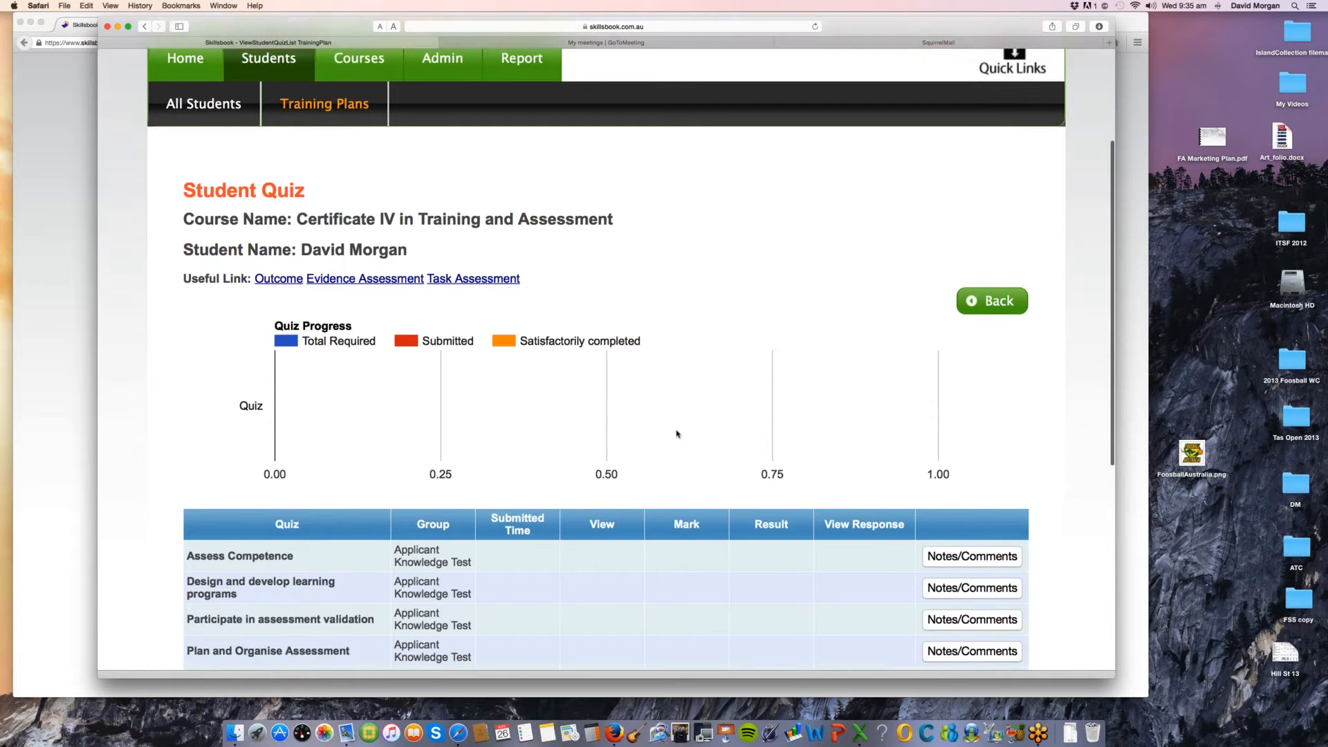
{"action": "scroll", "coordinate": [677, 434], "scroll_direction": "down", "scroll_amount": 4}
{"action": "scroll", "coordinate": [677, 434], "scroll_direction": "down", "scroll_amount": 8}
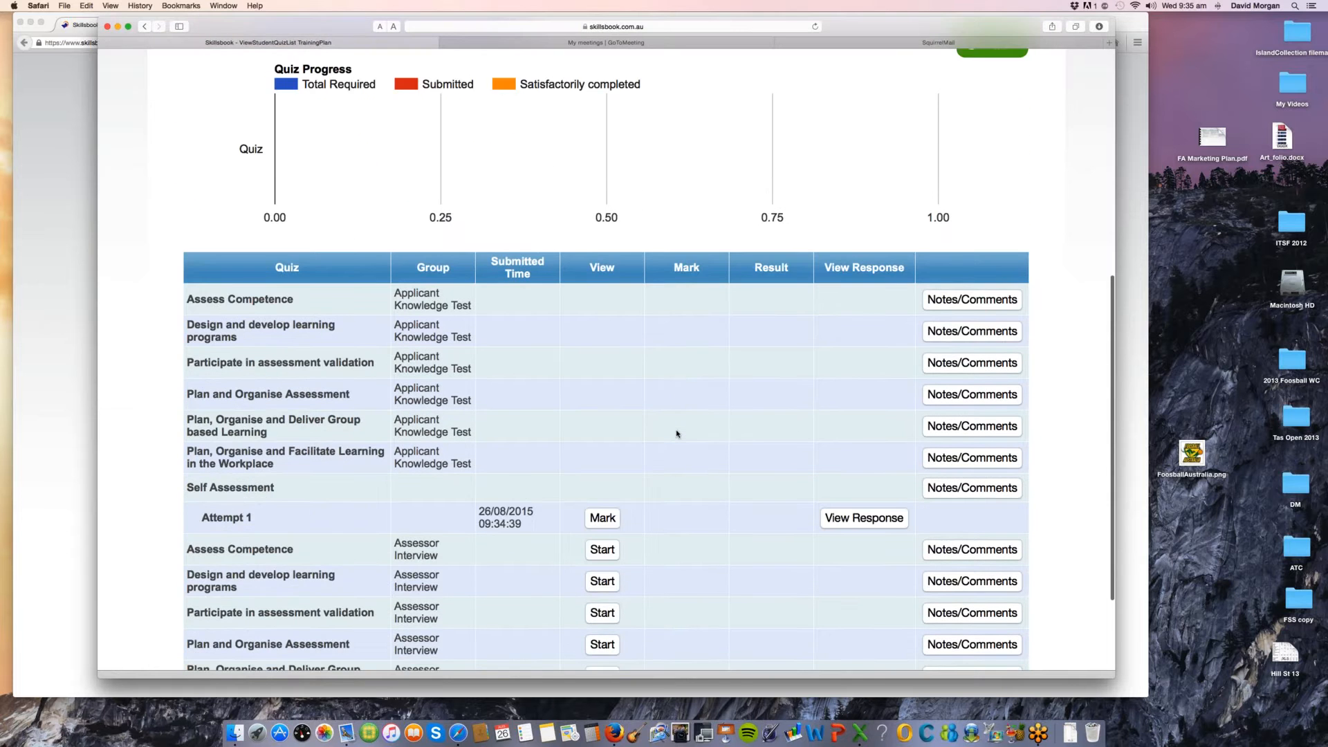
{"action": "scroll", "coordinate": [677, 433], "scroll_direction": "down", "scroll_amount": 4}
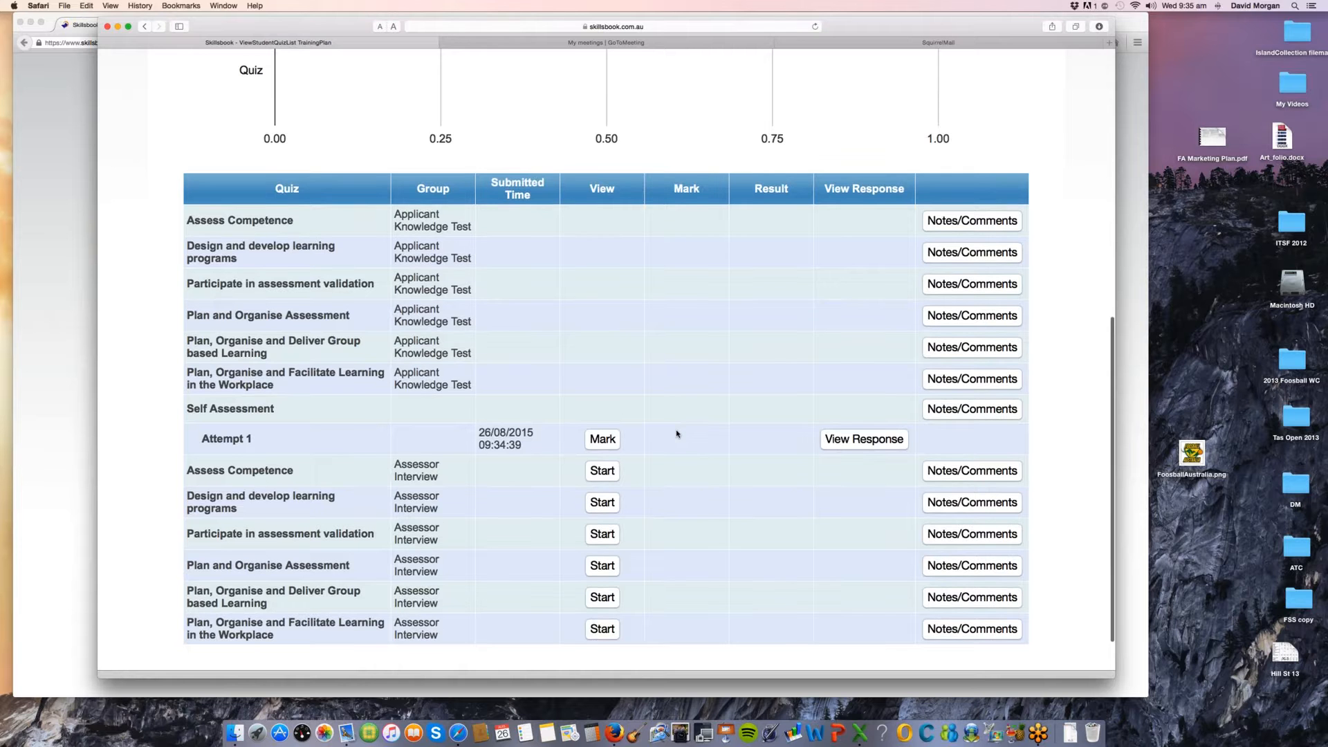
{"action": "scroll", "coordinate": [601, 440], "scroll_direction": "up", "scroll_amount": 3}
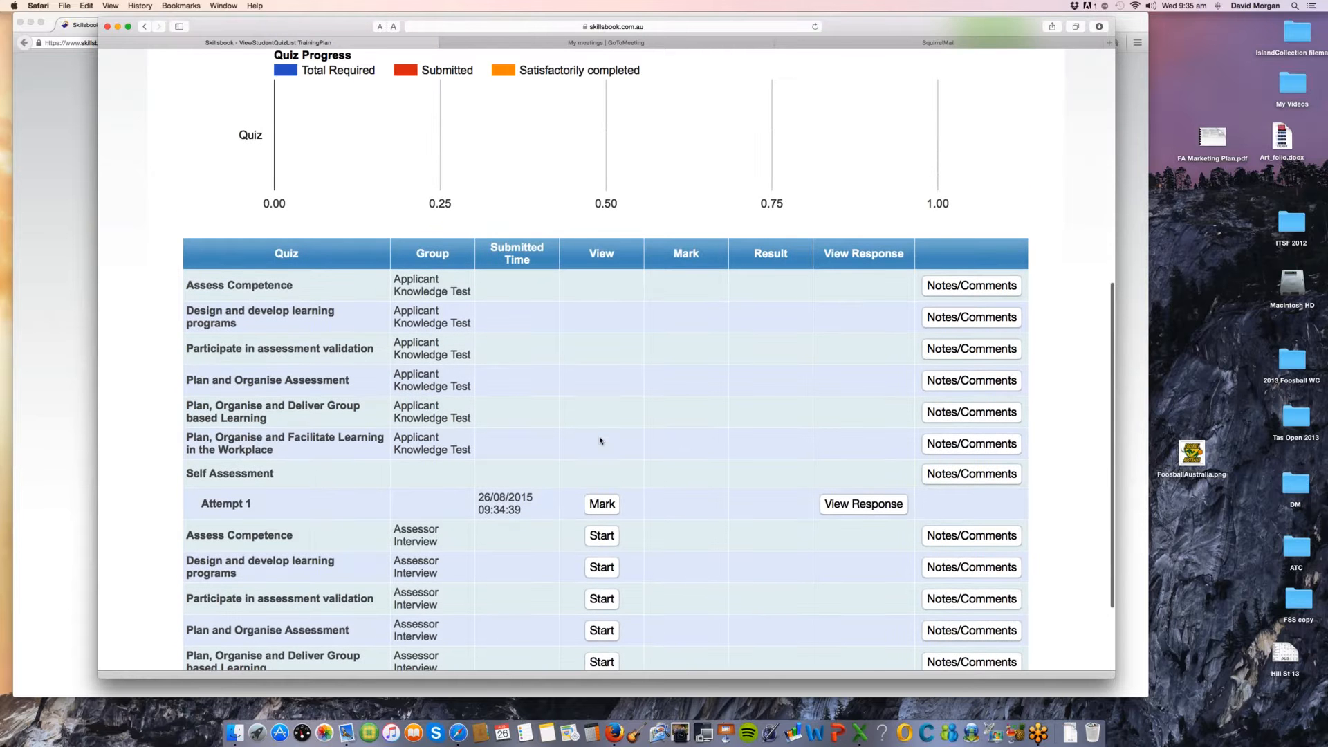
{"action": "scroll", "coordinate": [601, 440], "scroll_direction": "down", "scroll_amount": 5}
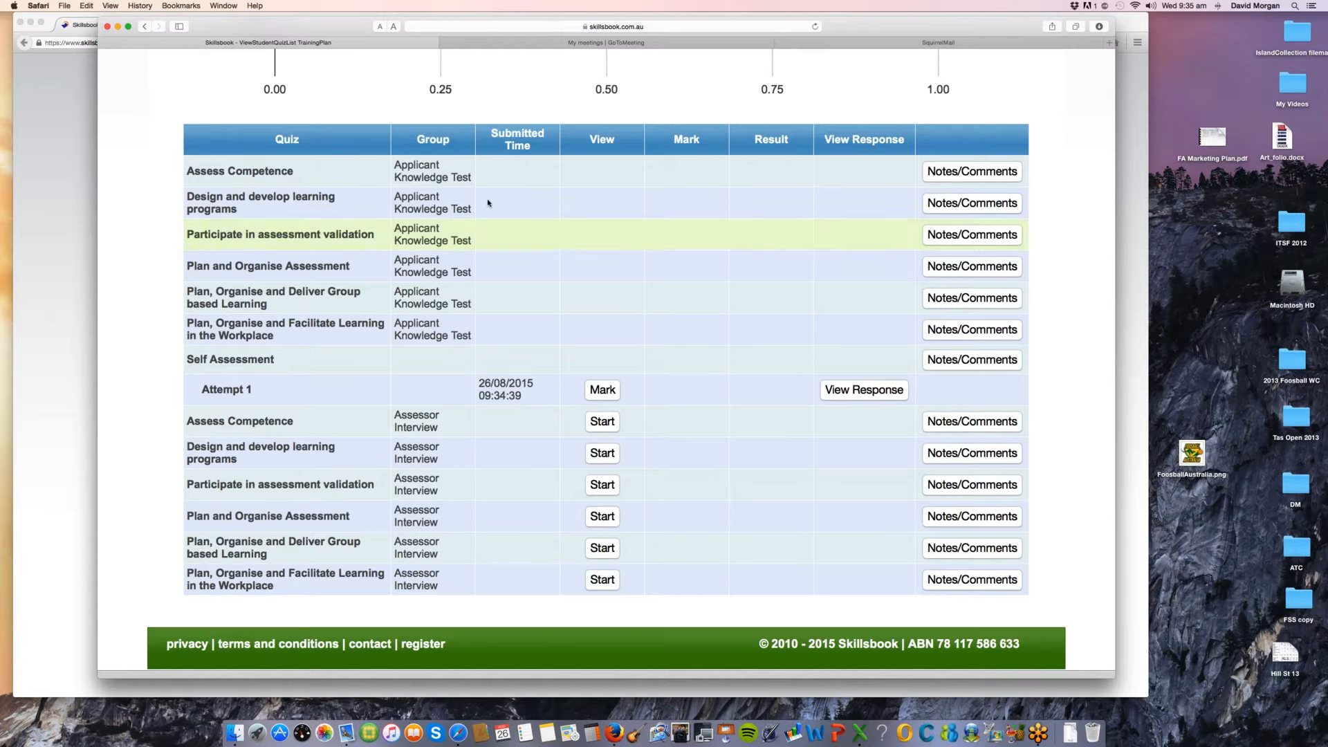
{"action": "scroll", "coordinate": [355, 187], "scroll_direction": "down", "scroll_amount": 1}
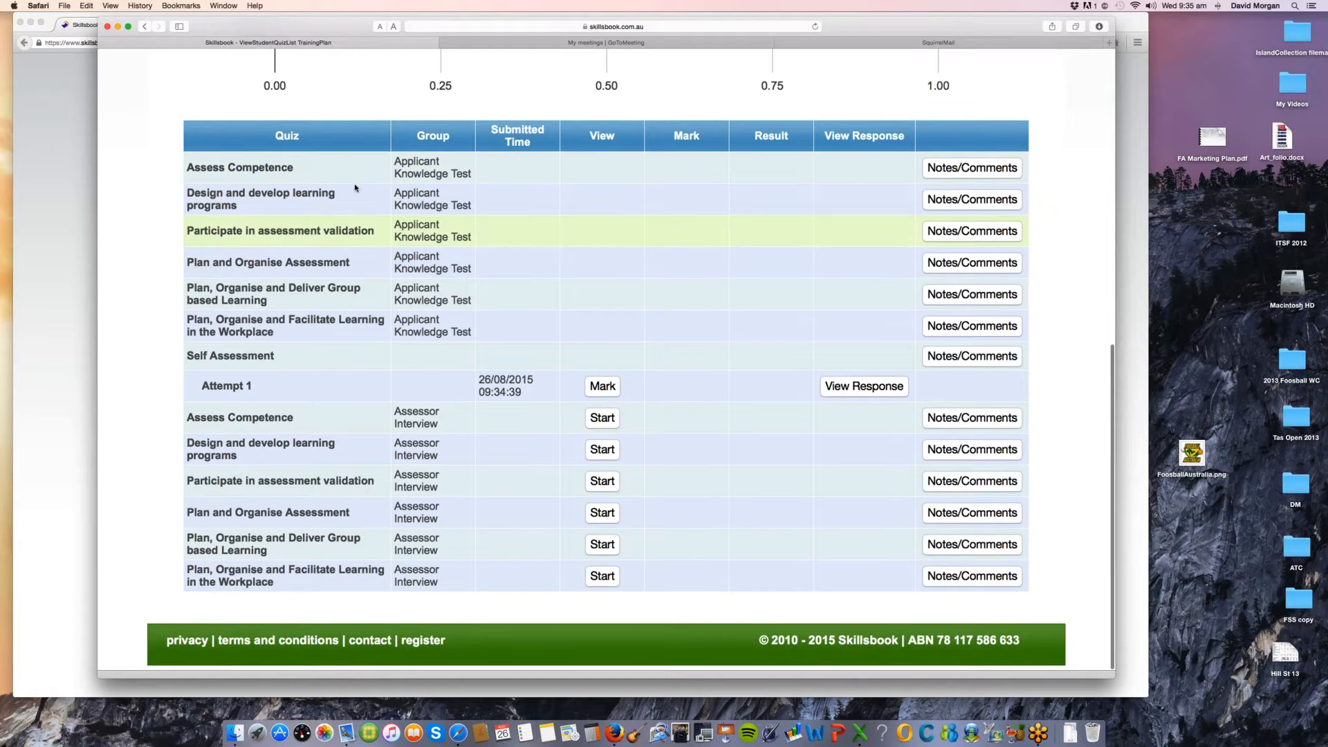
Step: Highlight the Applicant Knowledge Test rows, the Self Assessment's Attempt 1 and the first Assessor Interview entries
{"action": "left_click_drag", "start_coordinate": [253, 167], "coordinate": [467, 325]}
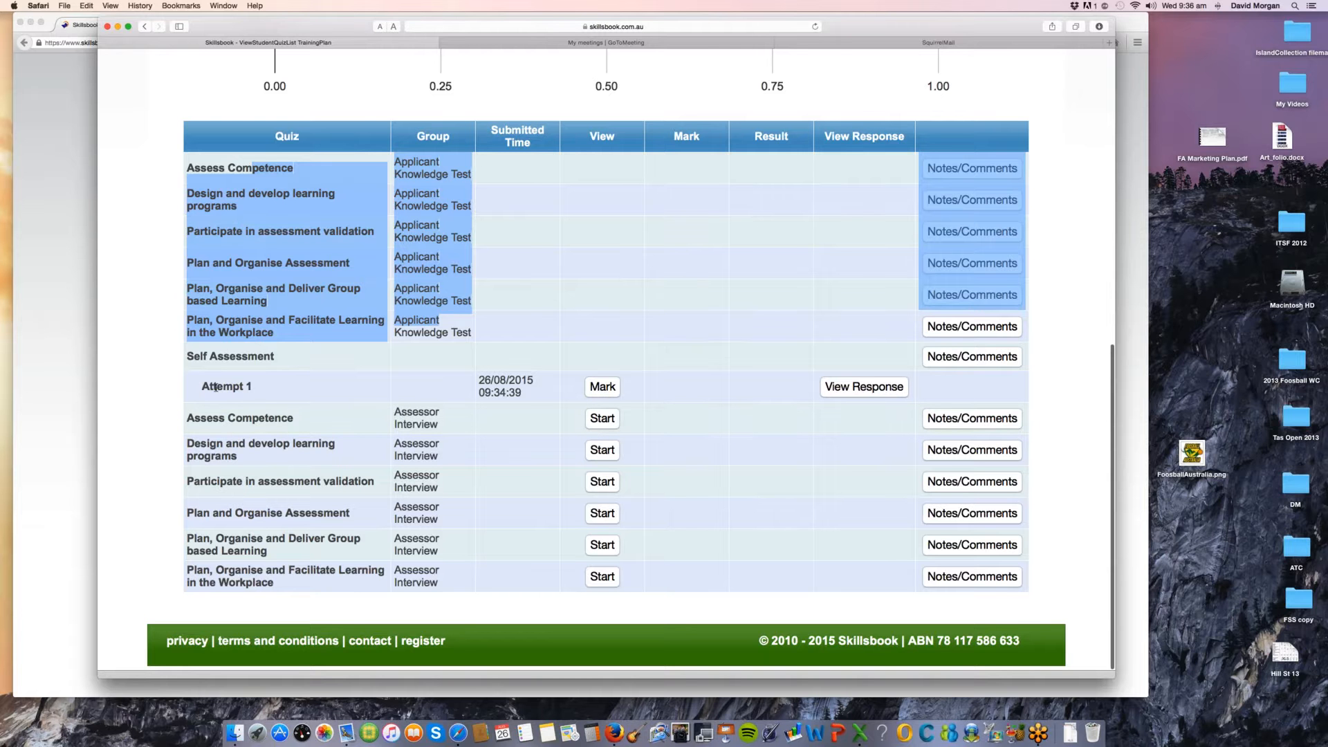
{"action": "left_click_drag", "start_coordinate": [216, 386], "coordinate": [260, 386]}
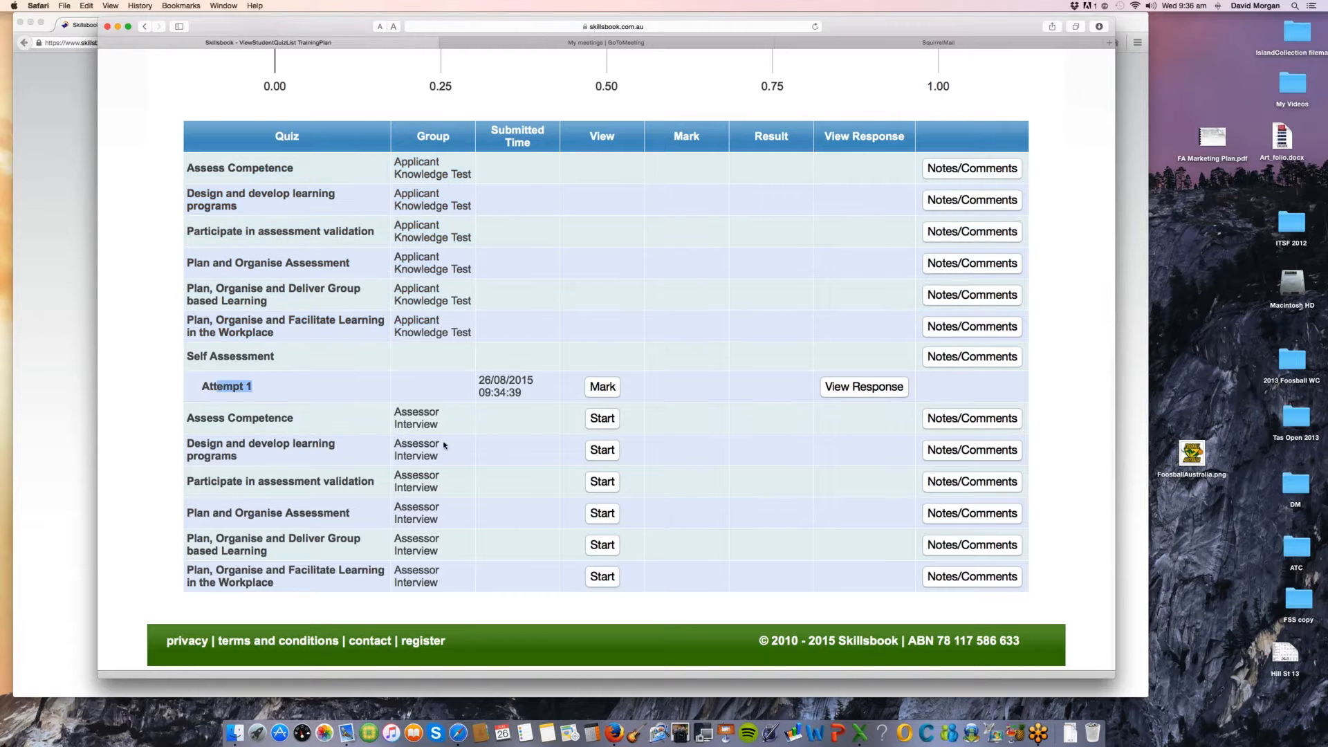
{"action": "left_click_drag", "start_coordinate": [401, 413], "coordinate": [410, 457]}
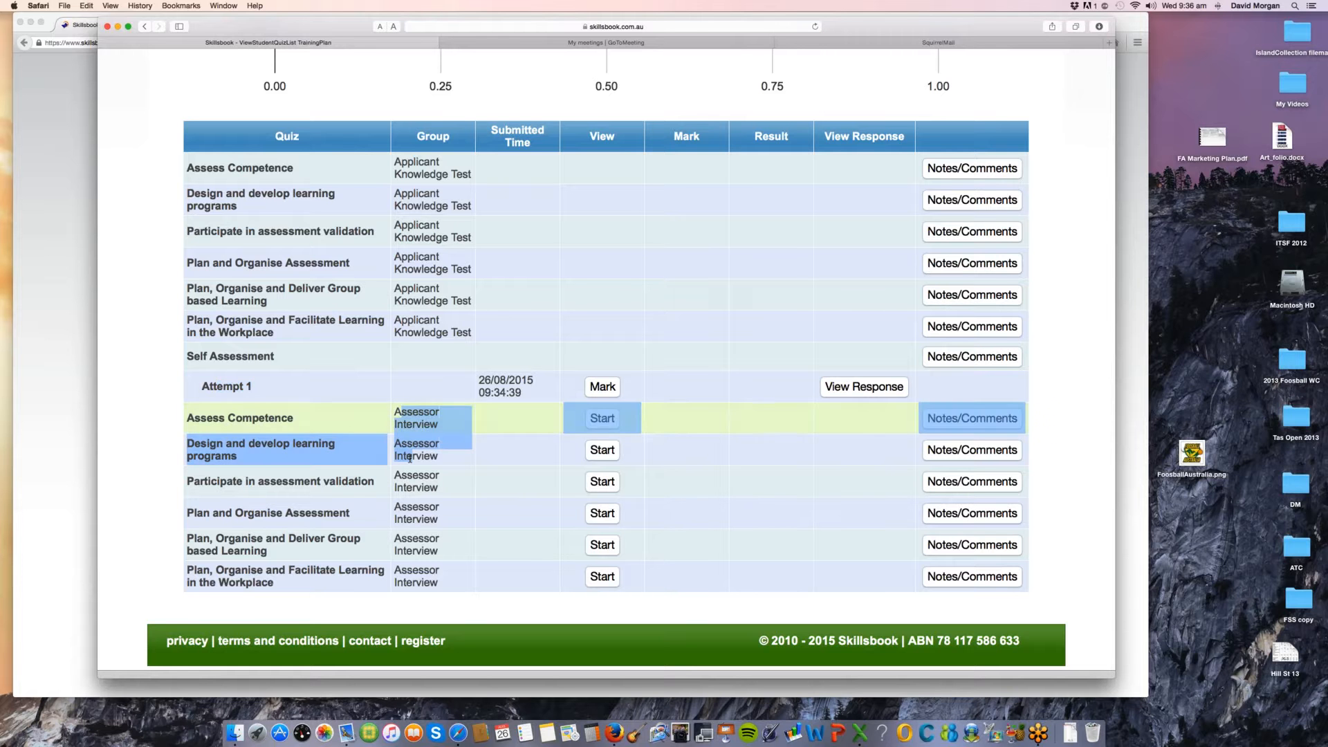
{"action": "left_click", "coordinate": [411, 456]}
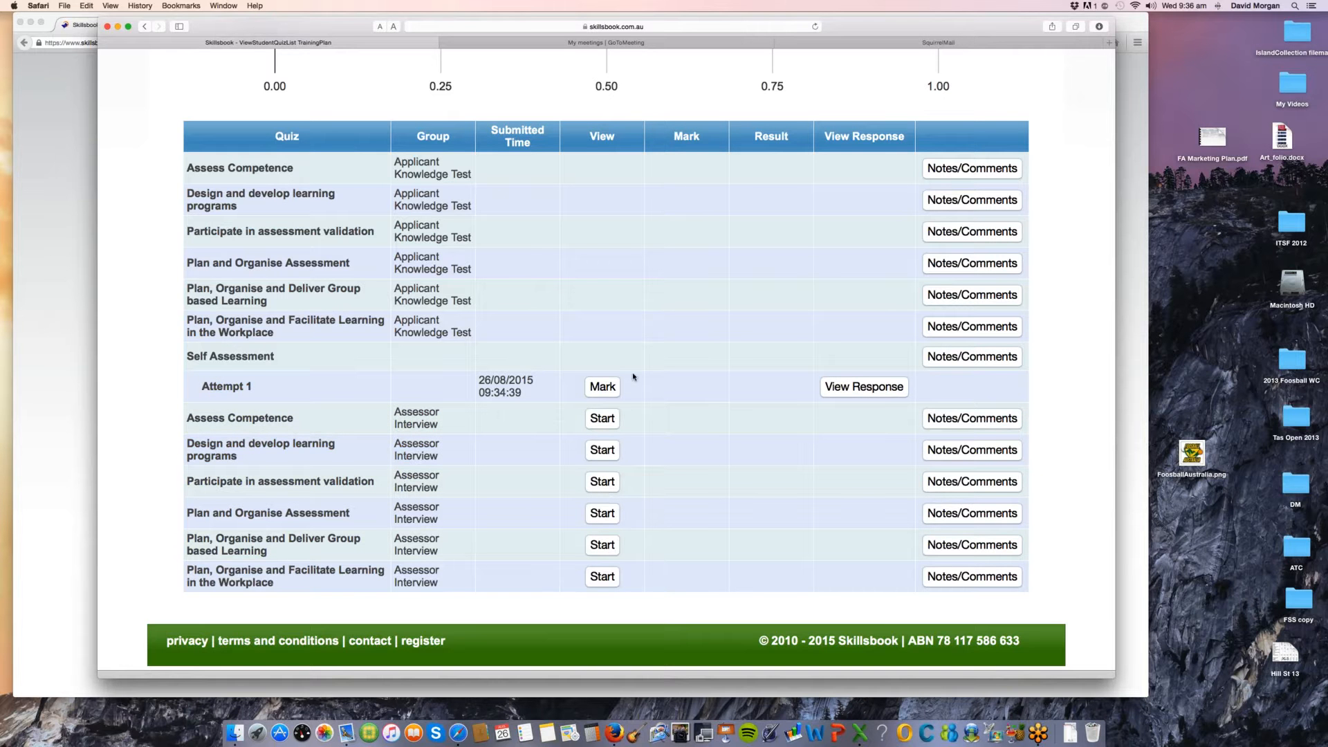
Step: Open Self Assessment Attempt 1 for marking and examine its packaging rules, qualification requirements and core unit responses
{"action": "left_click", "coordinate": [609, 389]}
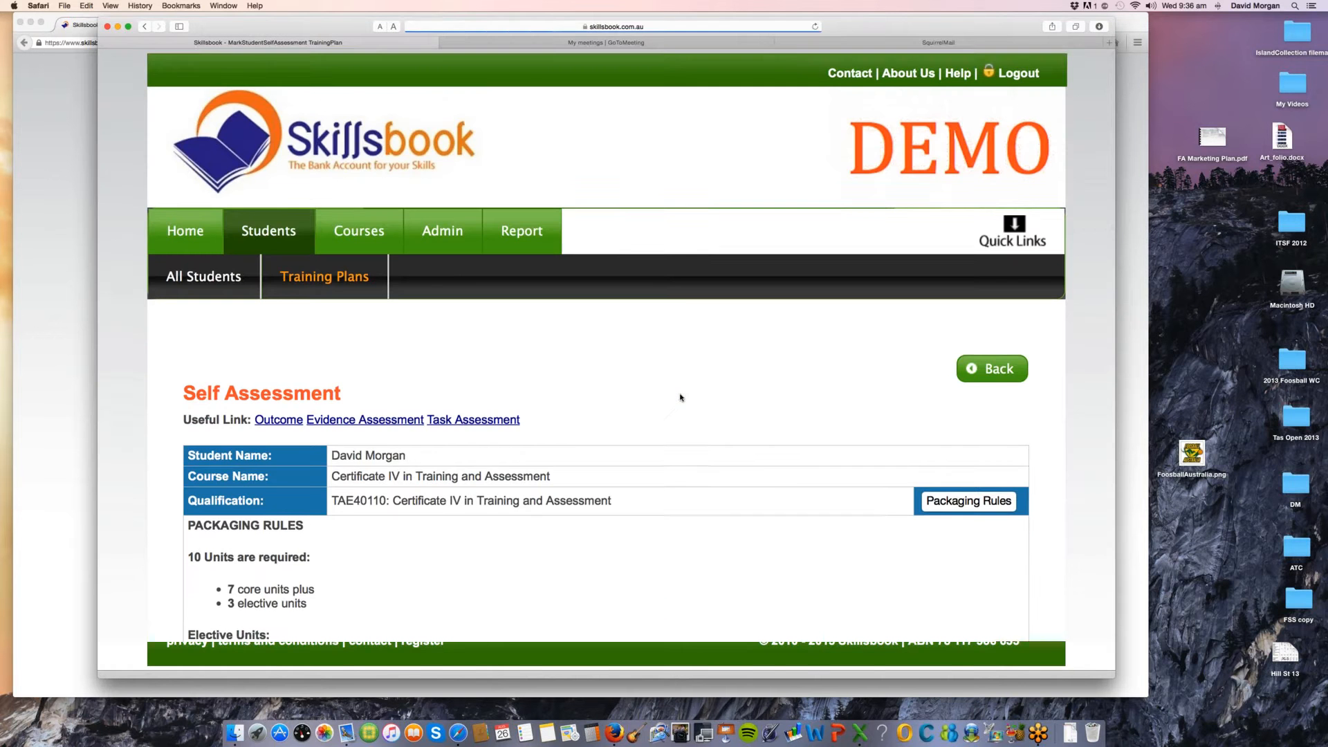
{"action": "scroll", "coordinate": [683, 481], "scroll_direction": "down", "scroll_amount": 5}
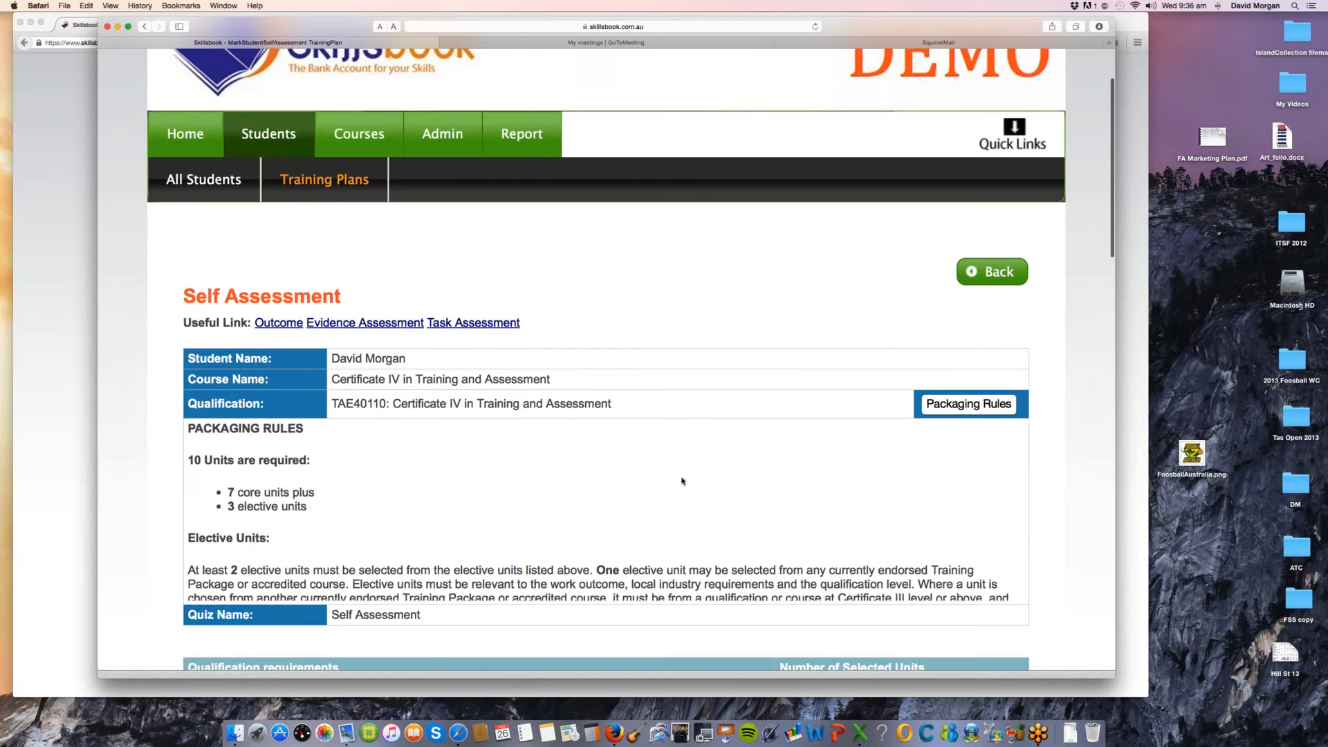
{"action": "scroll", "coordinate": [935, 383], "scroll_direction": "down", "scroll_amount": 5}
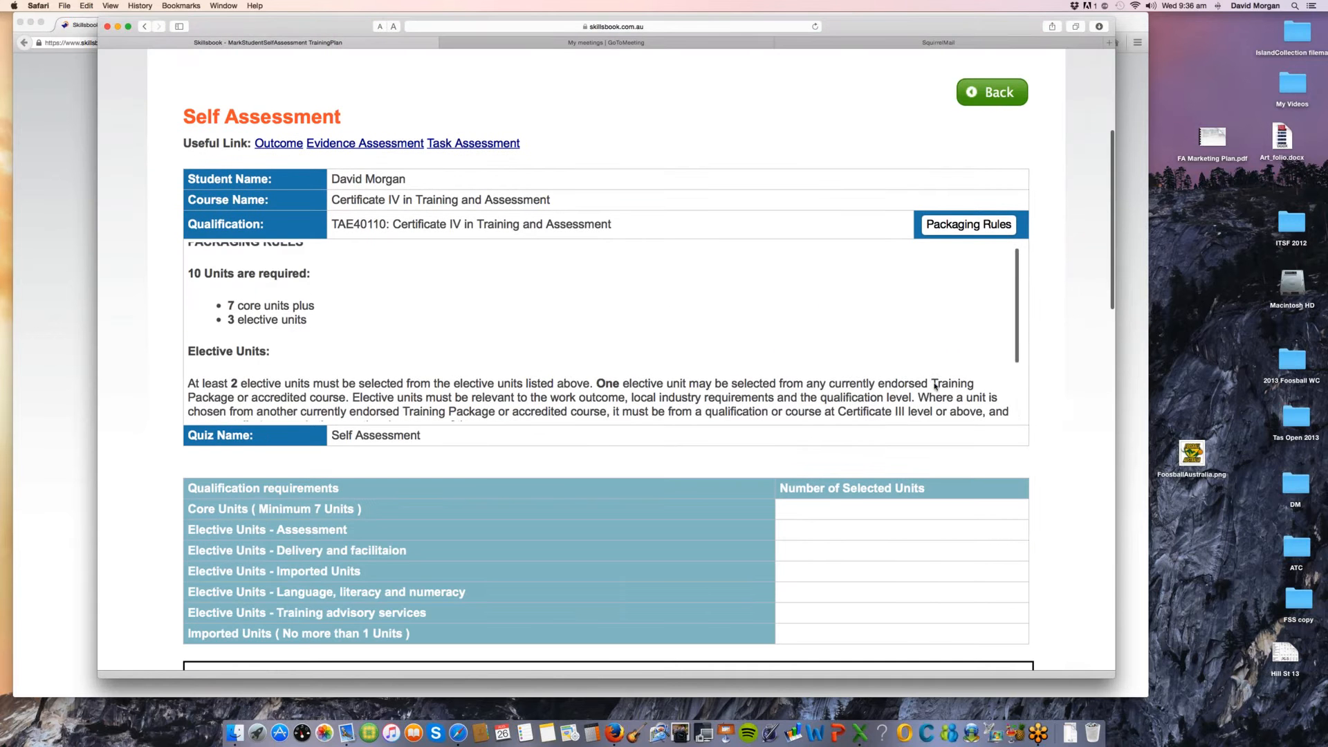
{"action": "scroll", "coordinate": [1068, 480], "scroll_direction": "down", "scroll_amount": 8}
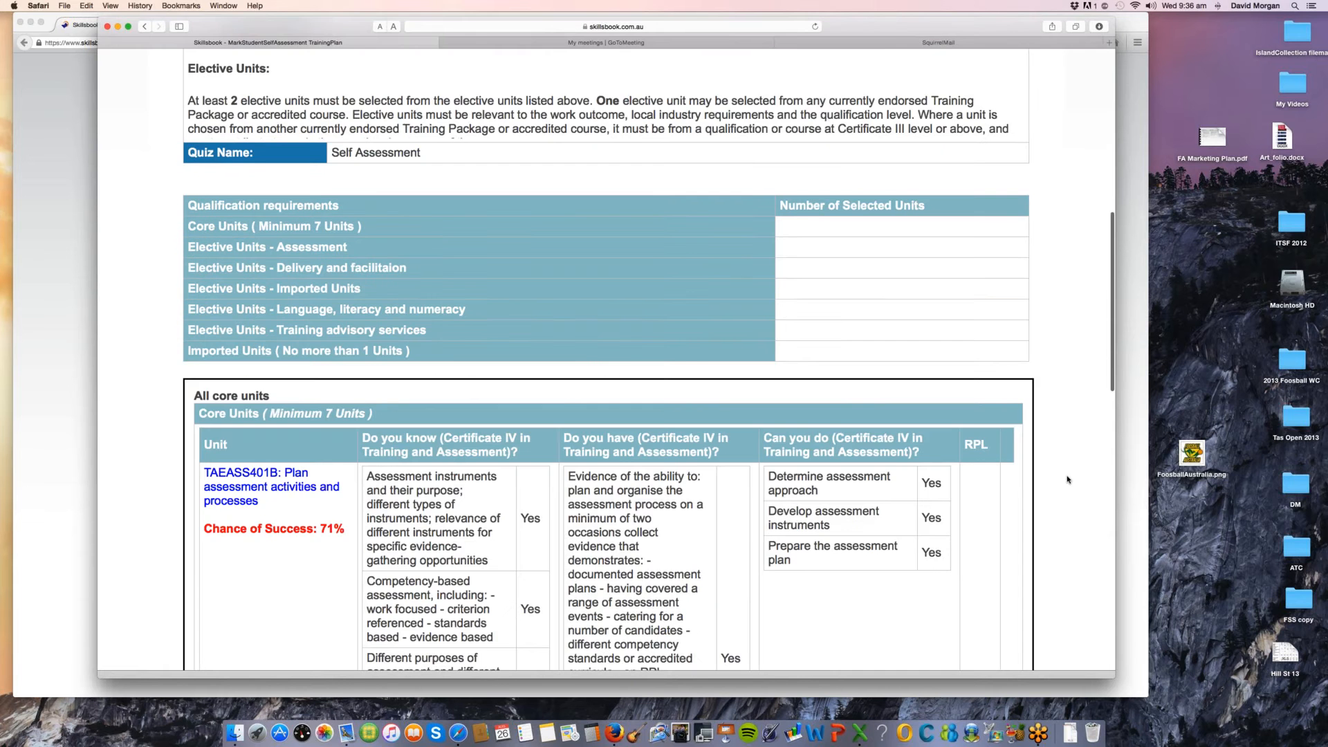
{"action": "scroll", "coordinate": [1067, 479], "scroll_direction": "down", "scroll_amount": 8}
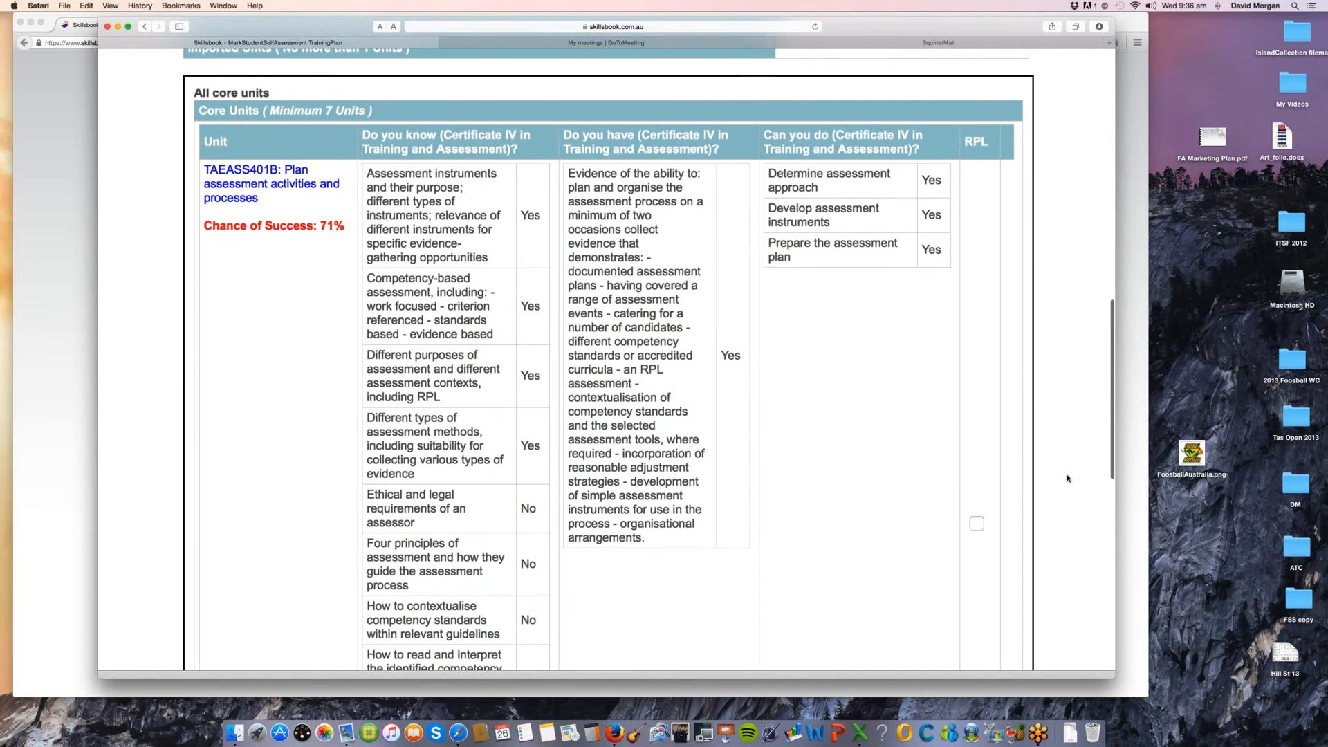
{"action": "scroll", "coordinate": [520, 261], "scroll_direction": "up", "scroll_amount": 1}
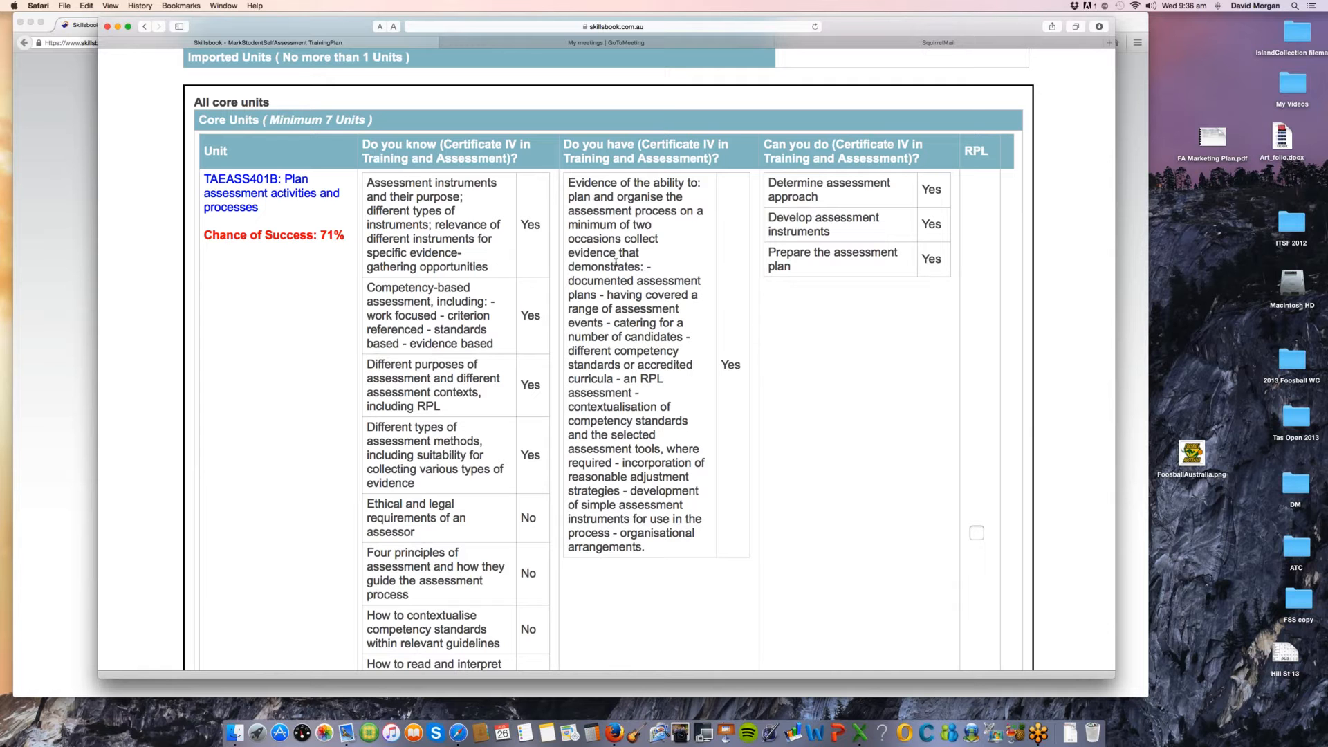
Step: Highlight unit TAEASS401B's evidence statement, its title with the Chance of Success, and its Can you do responses
{"action": "left_click_drag", "start_coordinate": [615, 263], "coordinate": [616, 210]}
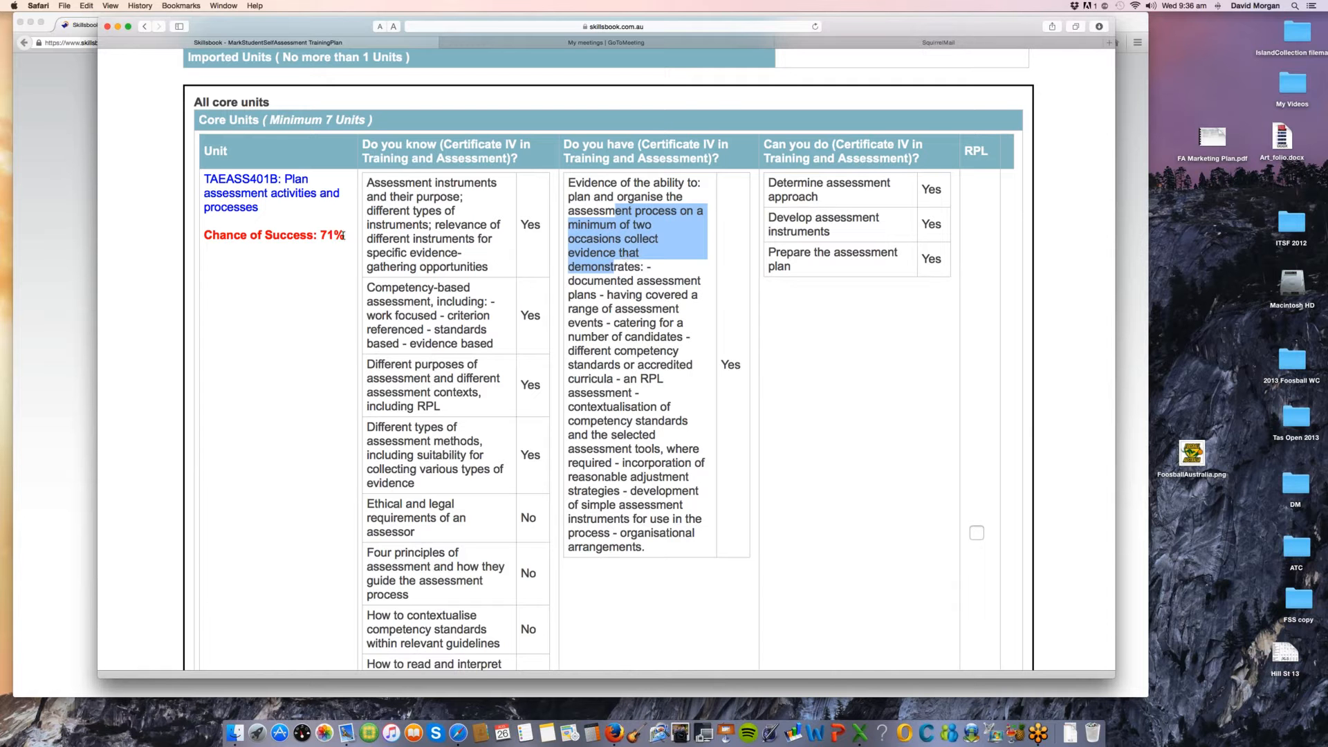
{"action": "left_click_drag", "start_coordinate": [341, 236], "coordinate": [206, 178]}
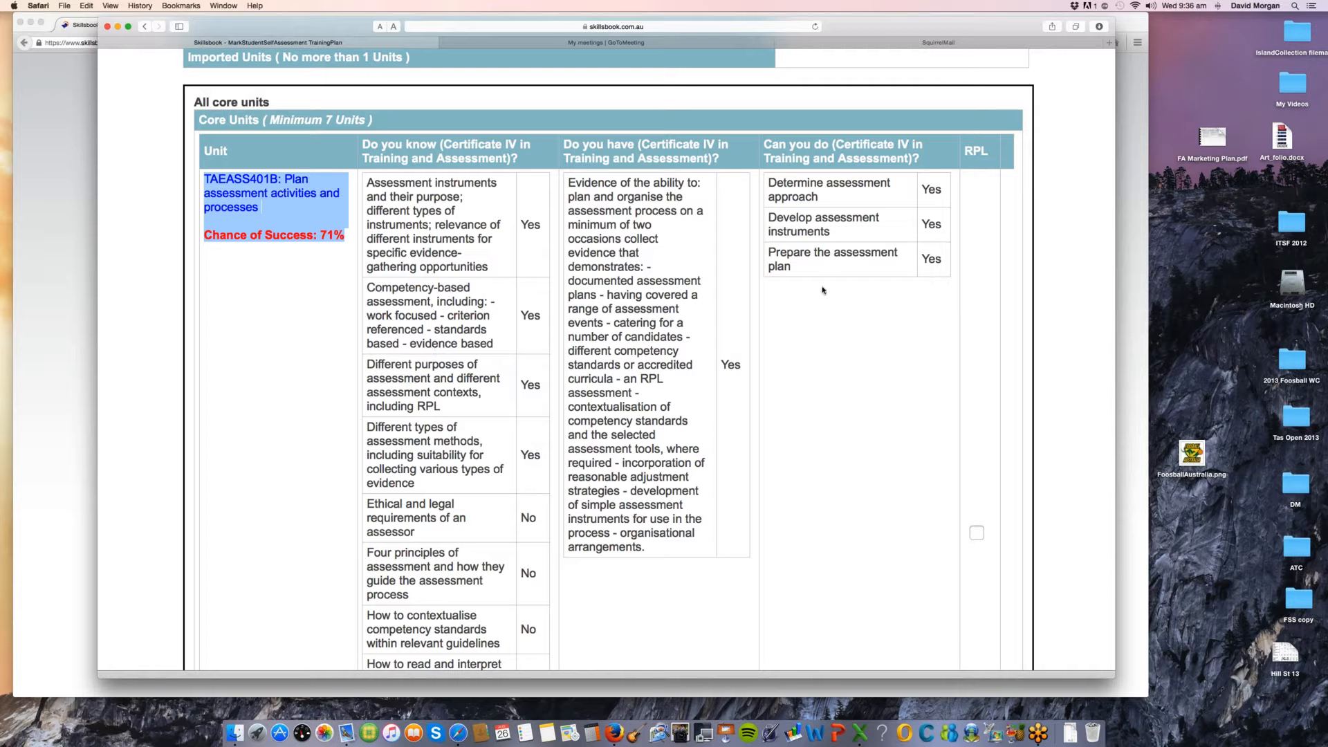
{"action": "scroll", "coordinate": [833, 301], "scroll_direction": "down", "scroll_amount": 1}
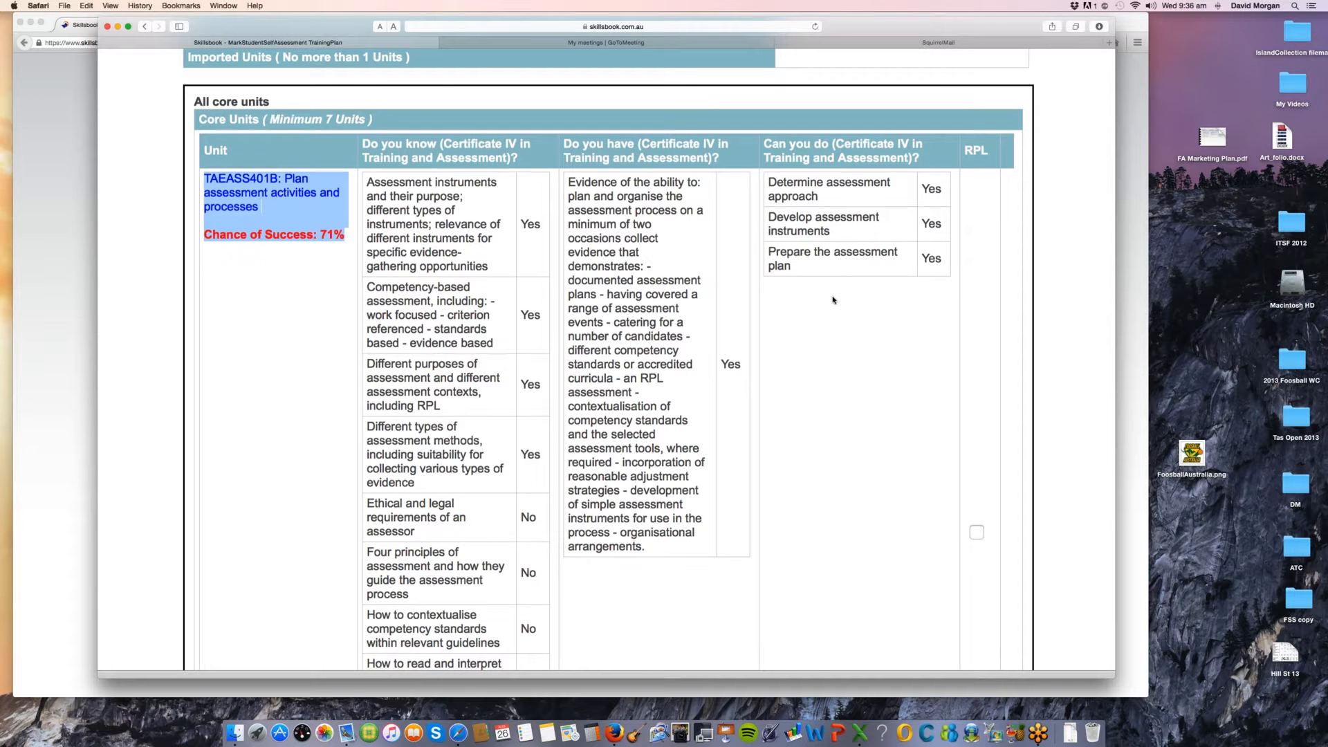
{"action": "scroll", "coordinate": [834, 300], "scroll_direction": "down", "scroll_amount": 1}
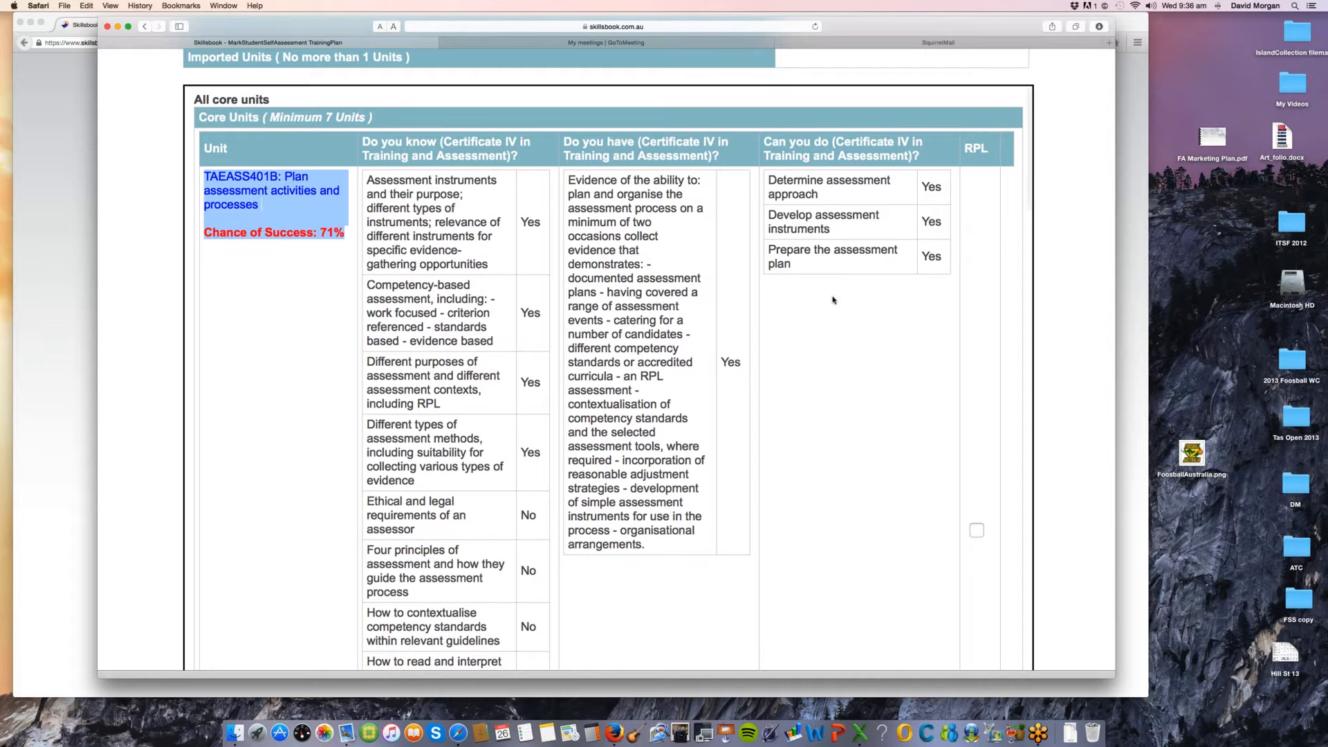
{"action": "left_click_drag", "start_coordinate": [939, 257], "coordinate": [767, 181]}
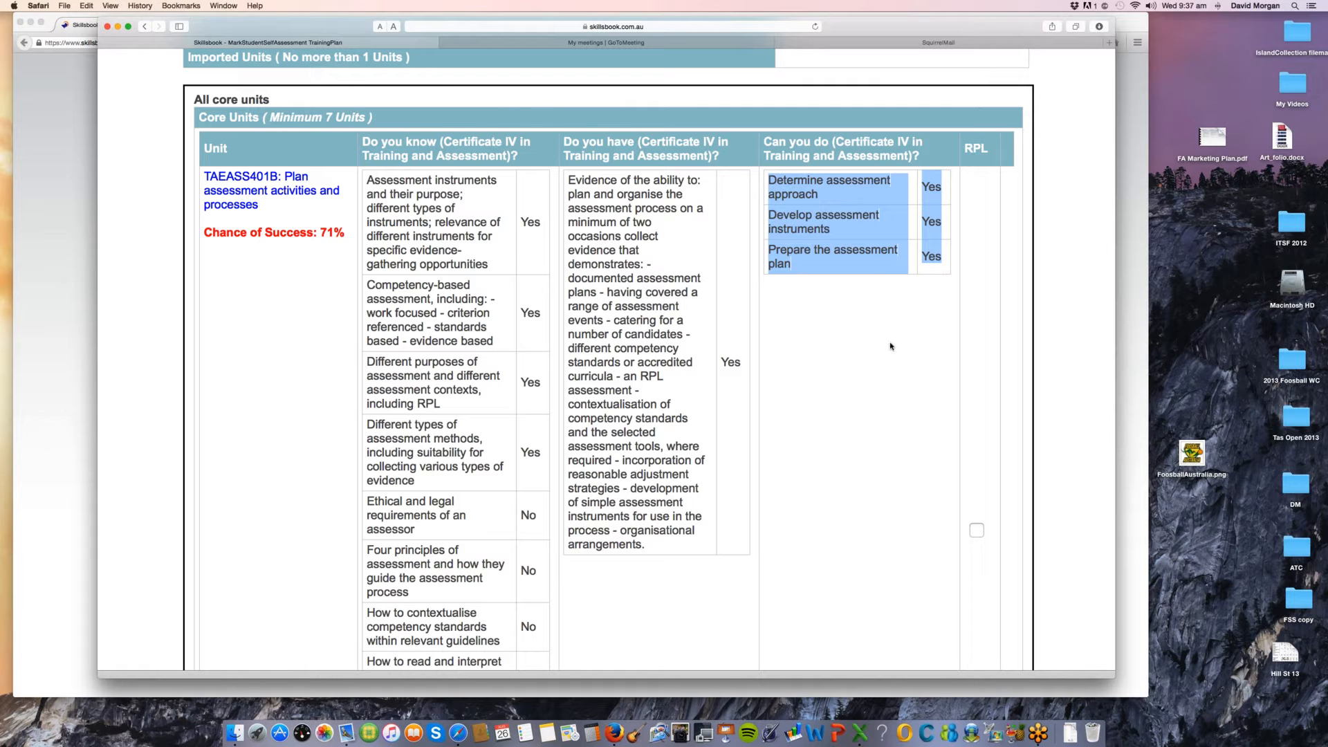
Step: Mark core unit TAEASS401B: Plan assessment activities and processes for RPL
{"action": "left_click", "coordinate": [898, 274]}
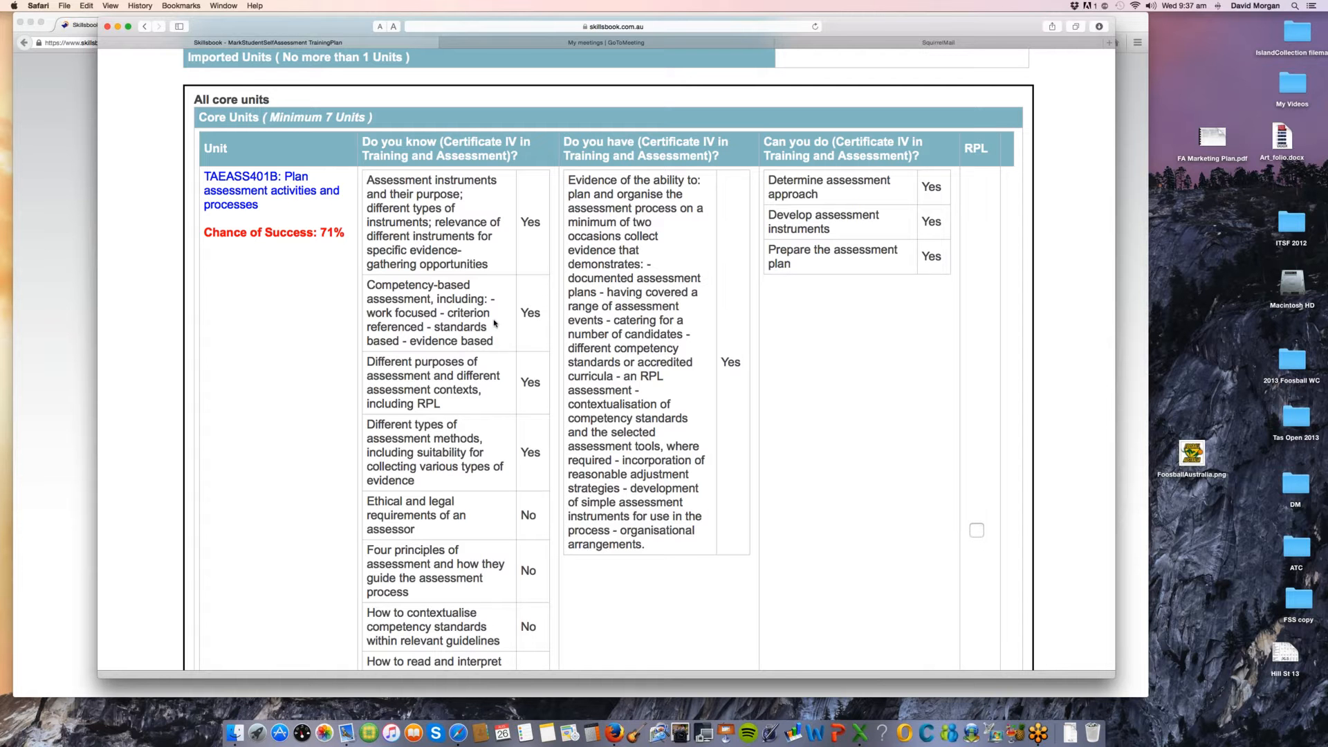
{"action": "scroll", "coordinate": [494, 323], "scroll_direction": "down", "scroll_amount": 1}
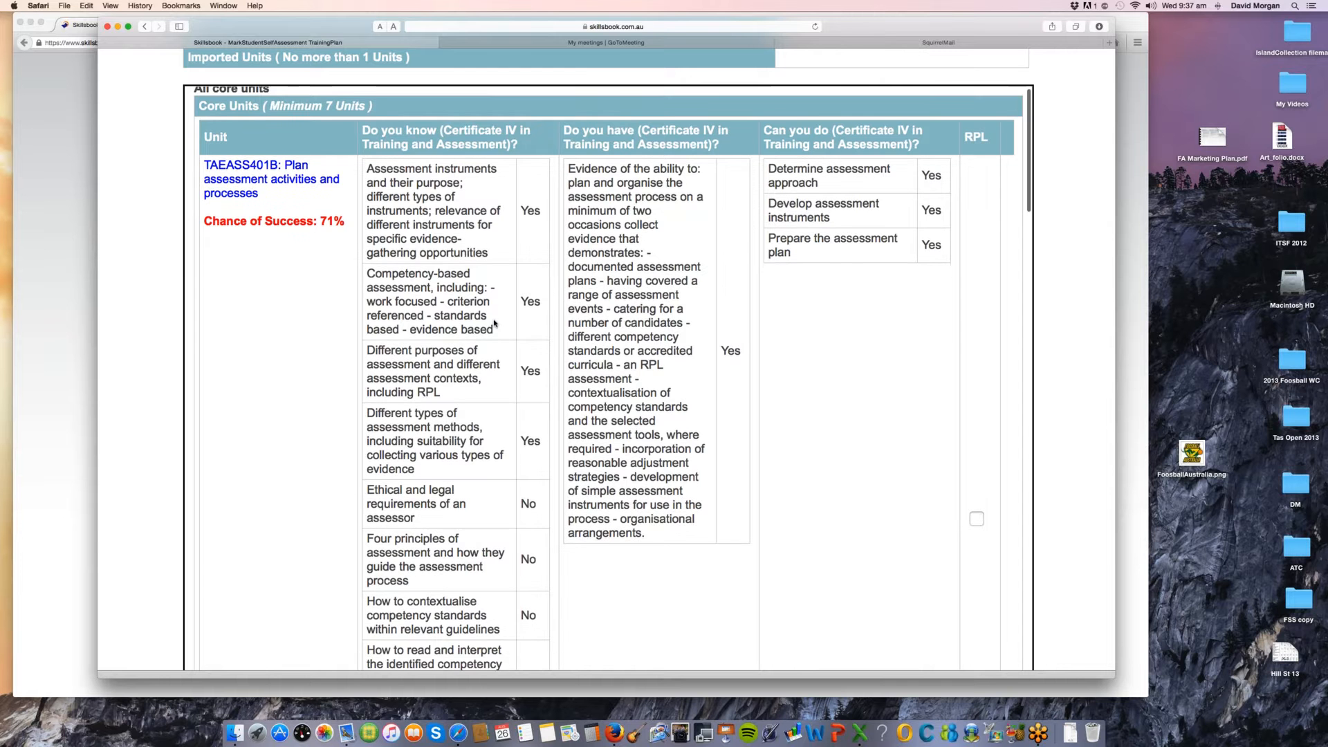
{"action": "scroll", "coordinate": [494, 323], "scroll_direction": "down", "scroll_amount": 5}
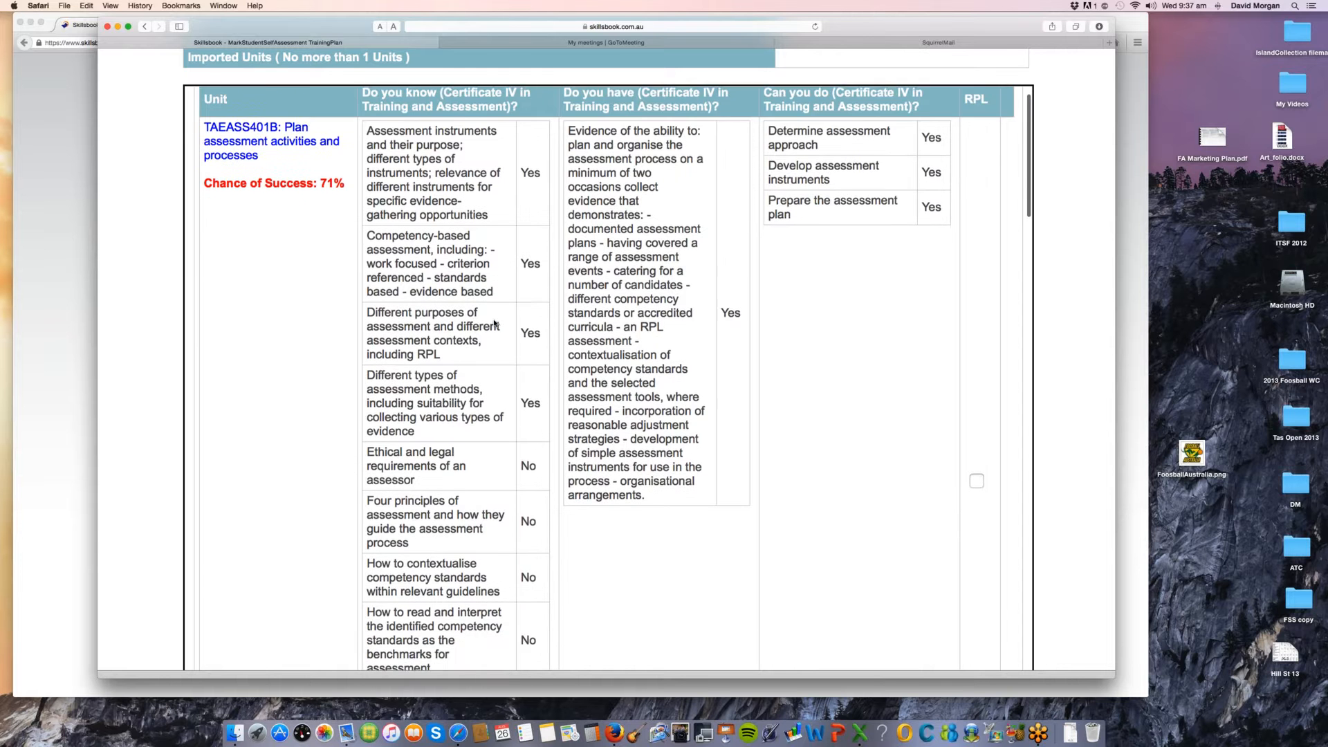
{"action": "scroll", "coordinate": [487, 406], "scroll_direction": "down", "scroll_amount": 3}
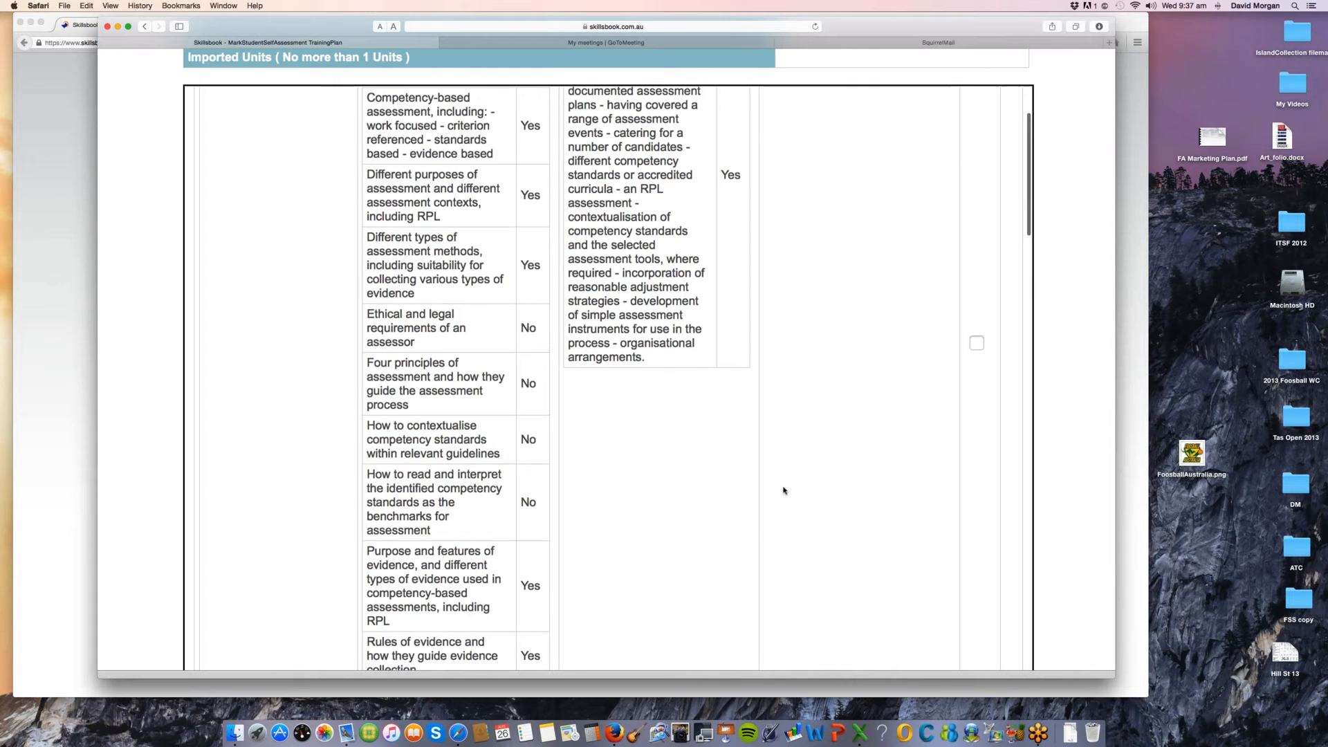
{"action": "left_click", "coordinate": [977, 346]}
Step: Mark core units TAEASS402B: Assess competence and TAEASS403B: Participate in assessment validation for RPL
{"action": "scroll", "coordinate": [898, 385], "scroll_direction": "down", "scroll_amount": 1}
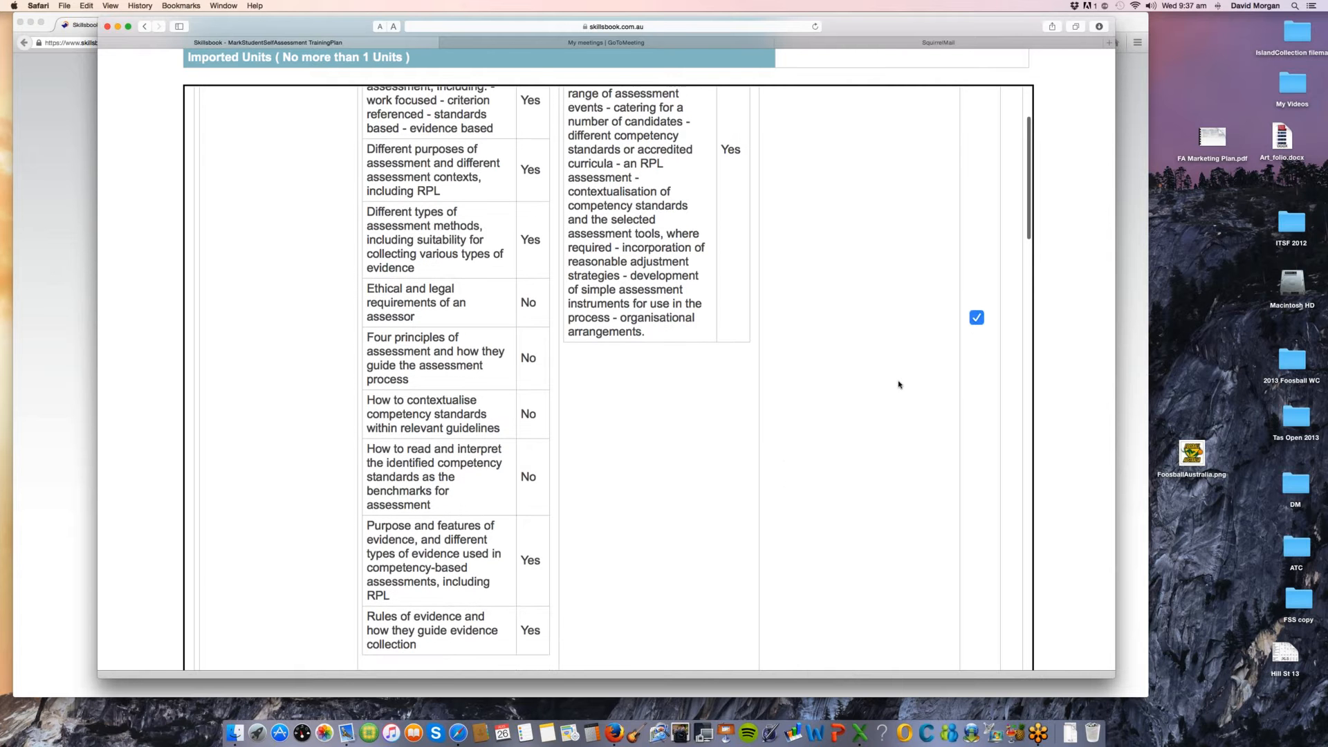
{"action": "scroll", "coordinate": [899, 385], "scroll_direction": "down", "scroll_amount": 5}
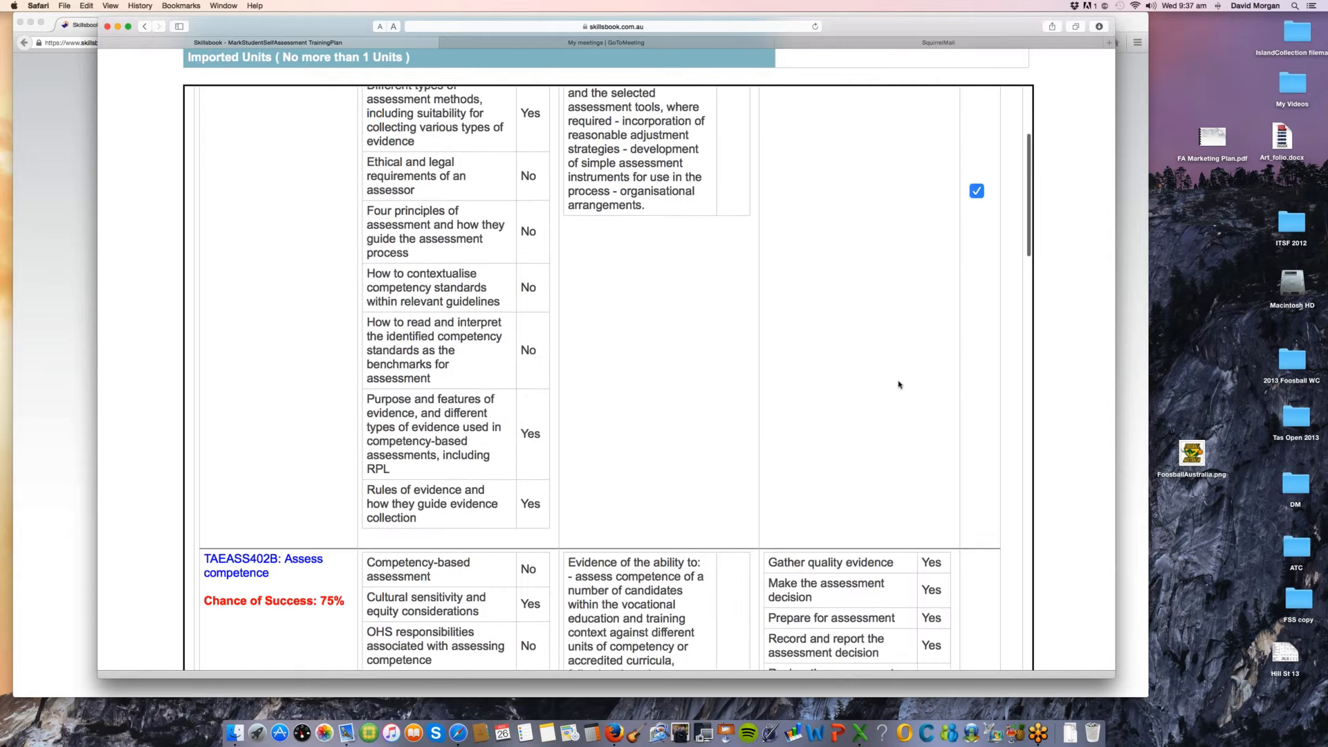
{"action": "scroll", "coordinate": [898, 385], "scroll_direction": "down", "scroll_amount": 12}
{"action": "left_click", "coordinate": [977, 513]}
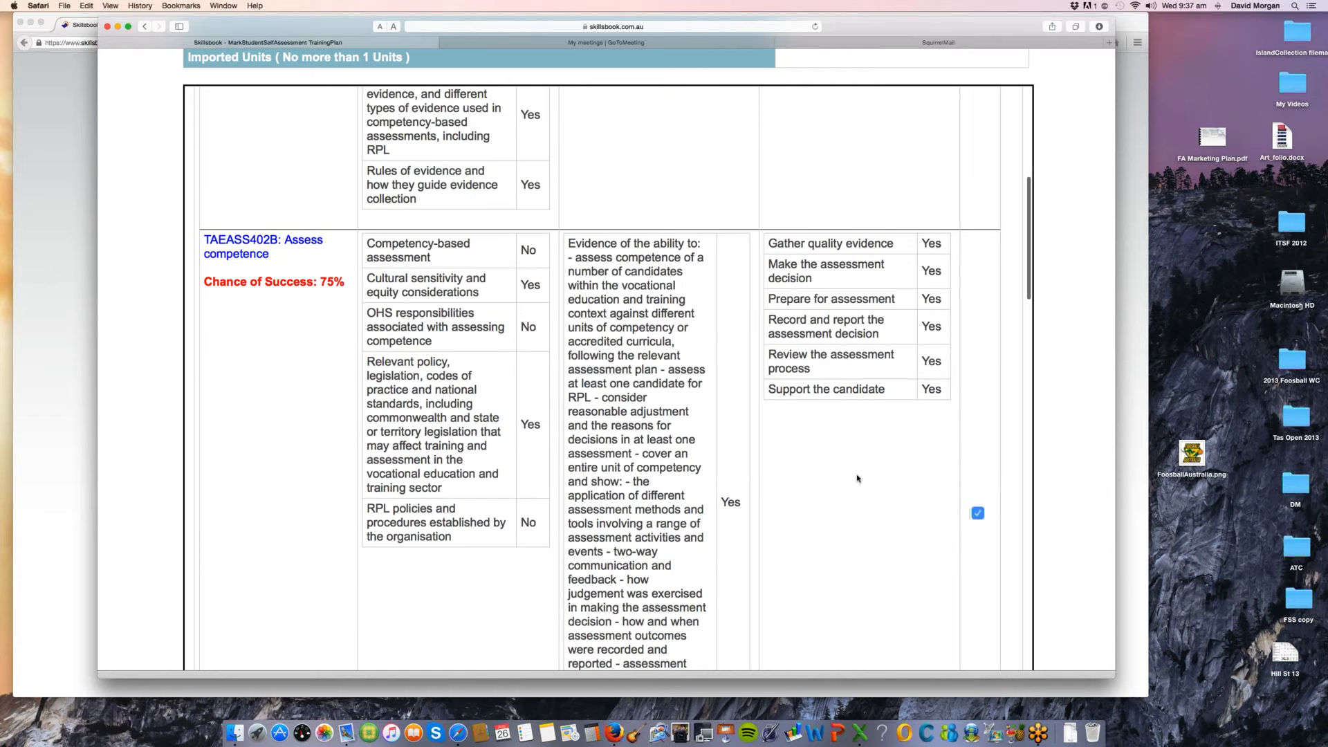
{"action": "scroll", "coordinate": [857, 478], "scroll_direction": "down", "scroll_amount": 18}
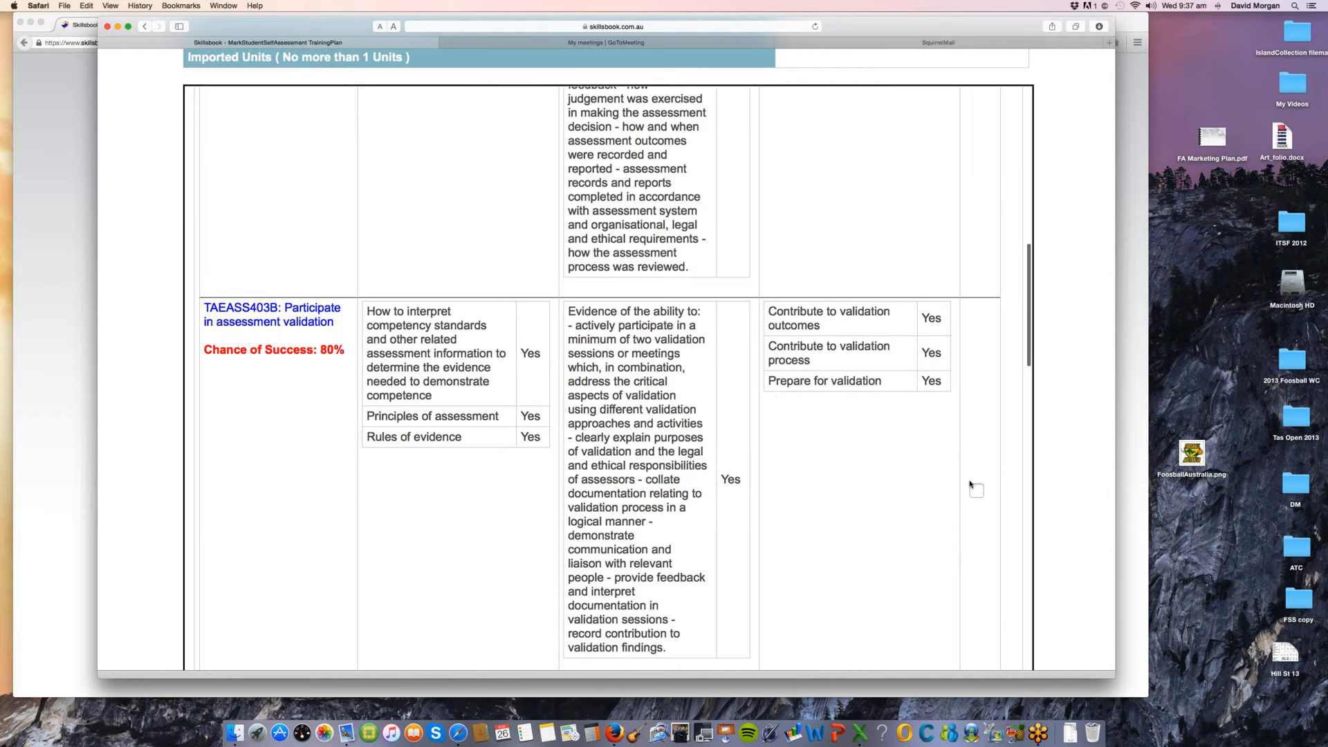
{"action": "left_click", "coordinate": [976, 490]}
Step: Review unit TAEDEL401A's responses without selecting it, and mark TAEDEL402A: Plan, organise and facilitate learning in the workplace for RPL
{"action": "scroll", "coordinate": [873, 488], "scroll_direction": "down", "scroll_amount": 2}
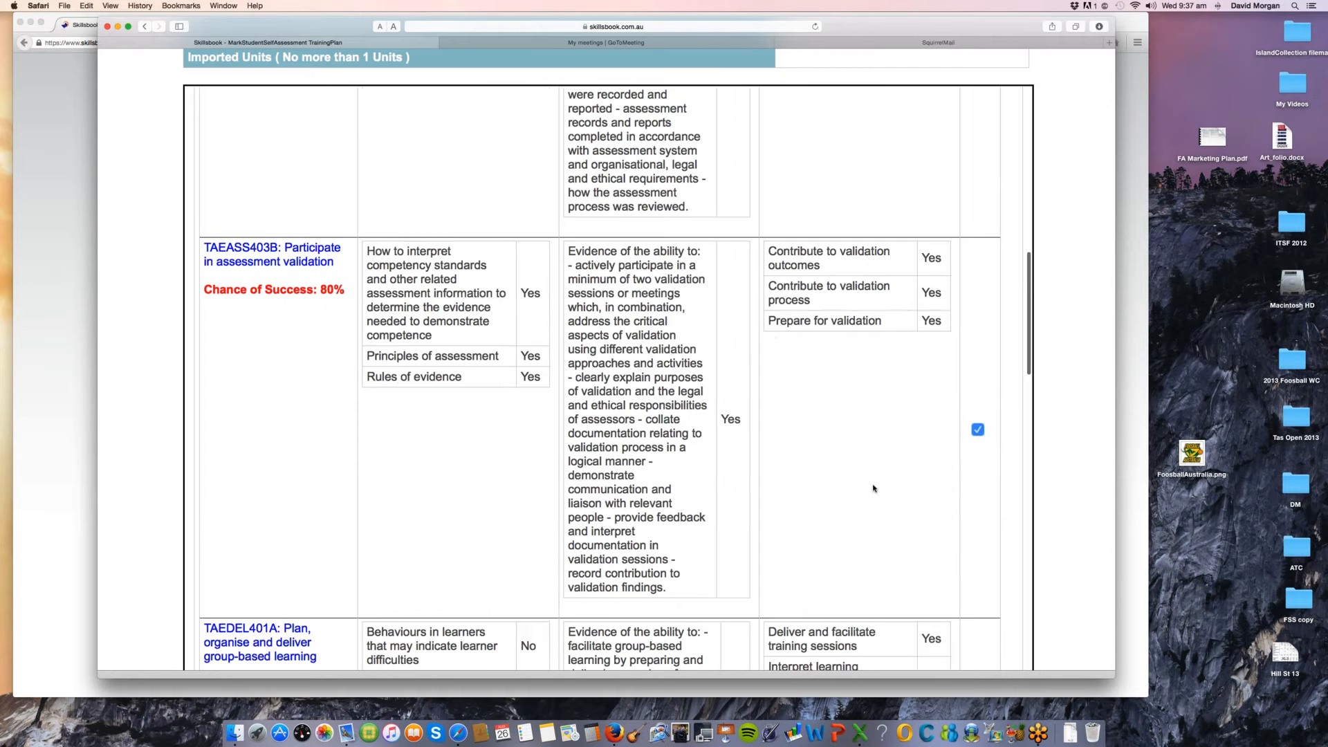
{"action": "scroll", "coordinate": [873, 488], "scroll_direction": "down", "scroll_amount": 14}
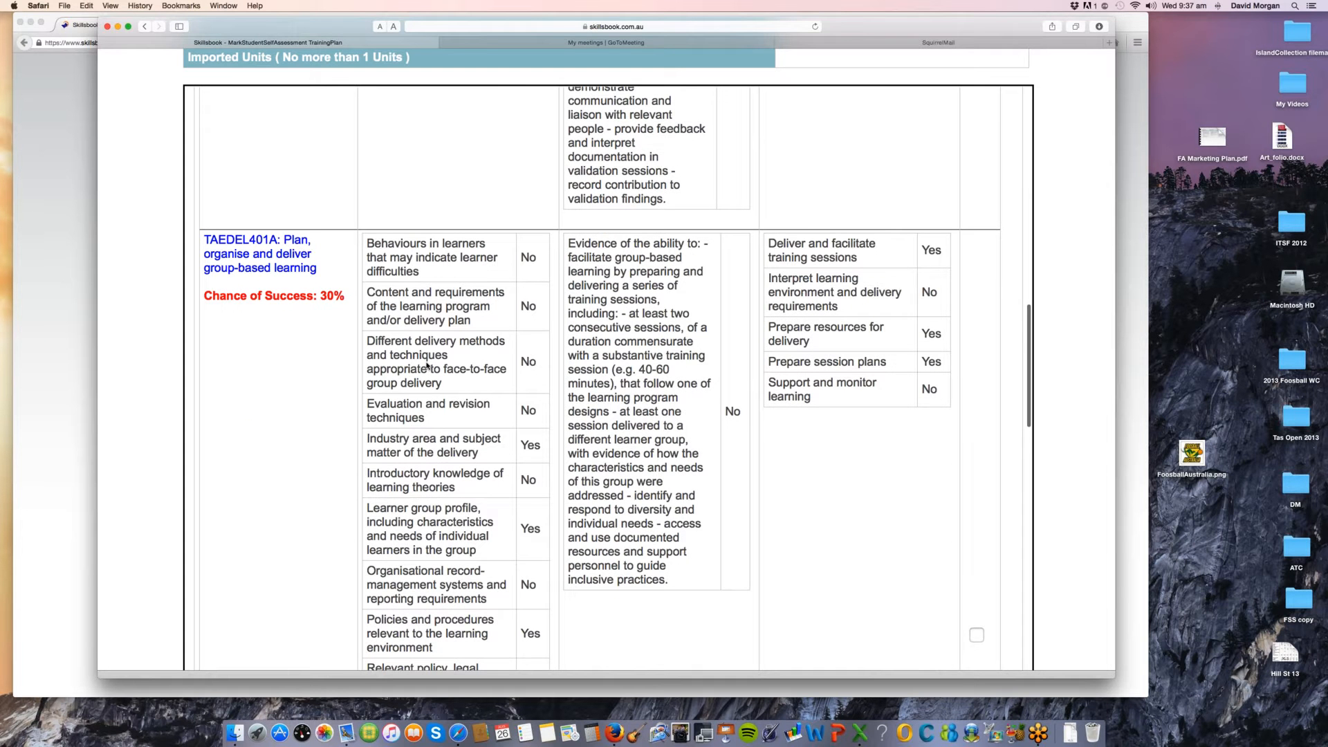
{"action": "scroll", "coordinate": [427, 365], "scroll_direction": "down", "scroll_amount": 4}
{"action": "scroll", "coordinate": [427, 365], "scroll_direction": "up", "scroll_amount": 1}
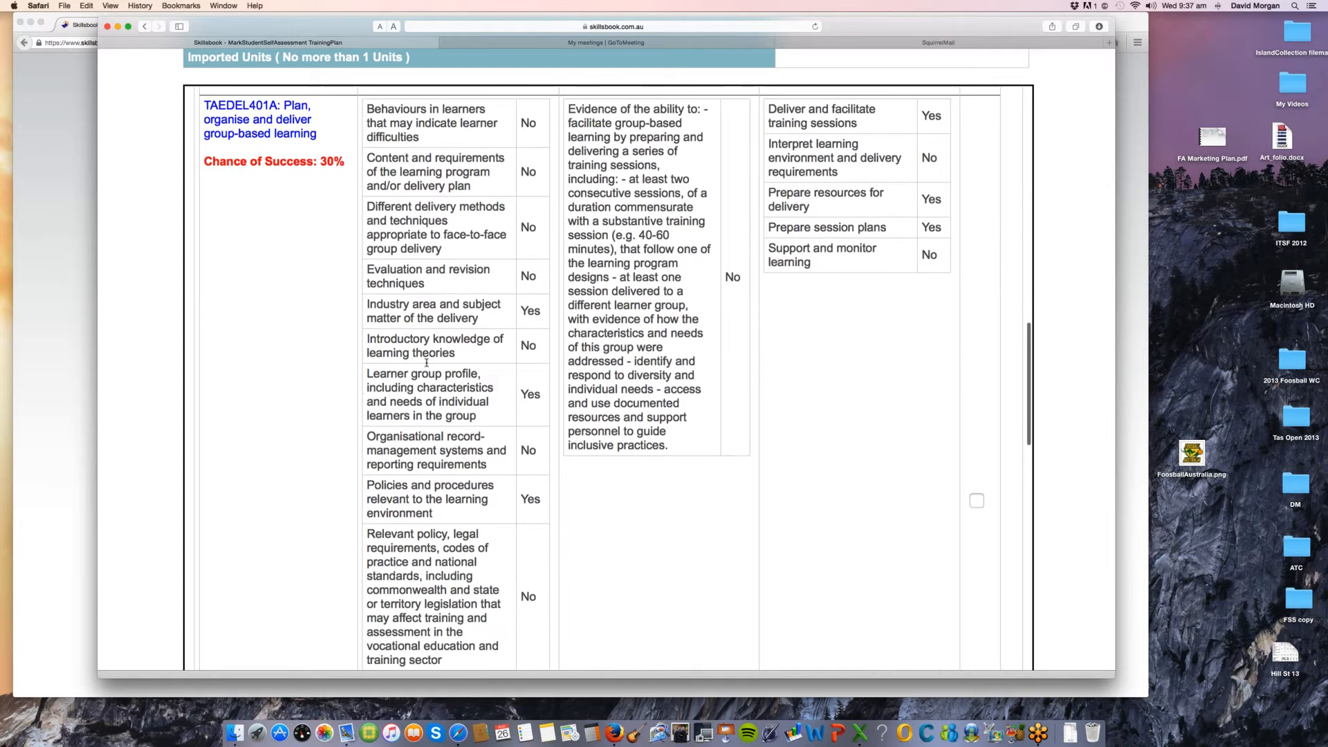
{"action": "scroll", "coordinate": [427, 365], "scroll_direction": "down", "scroll_amount": 10}
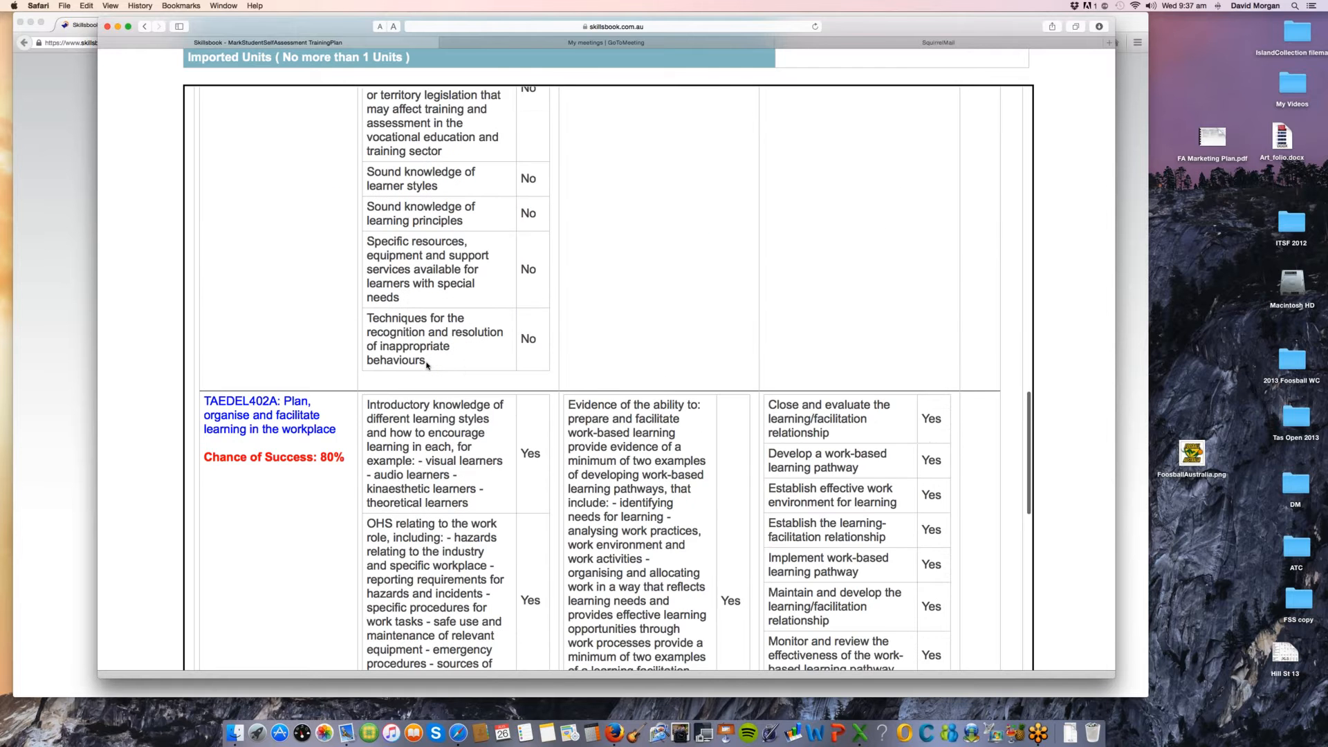
{"action": "scroll", "coordinate": [427, 365], "scroll_direction": "down", "scroll_amount": 5}
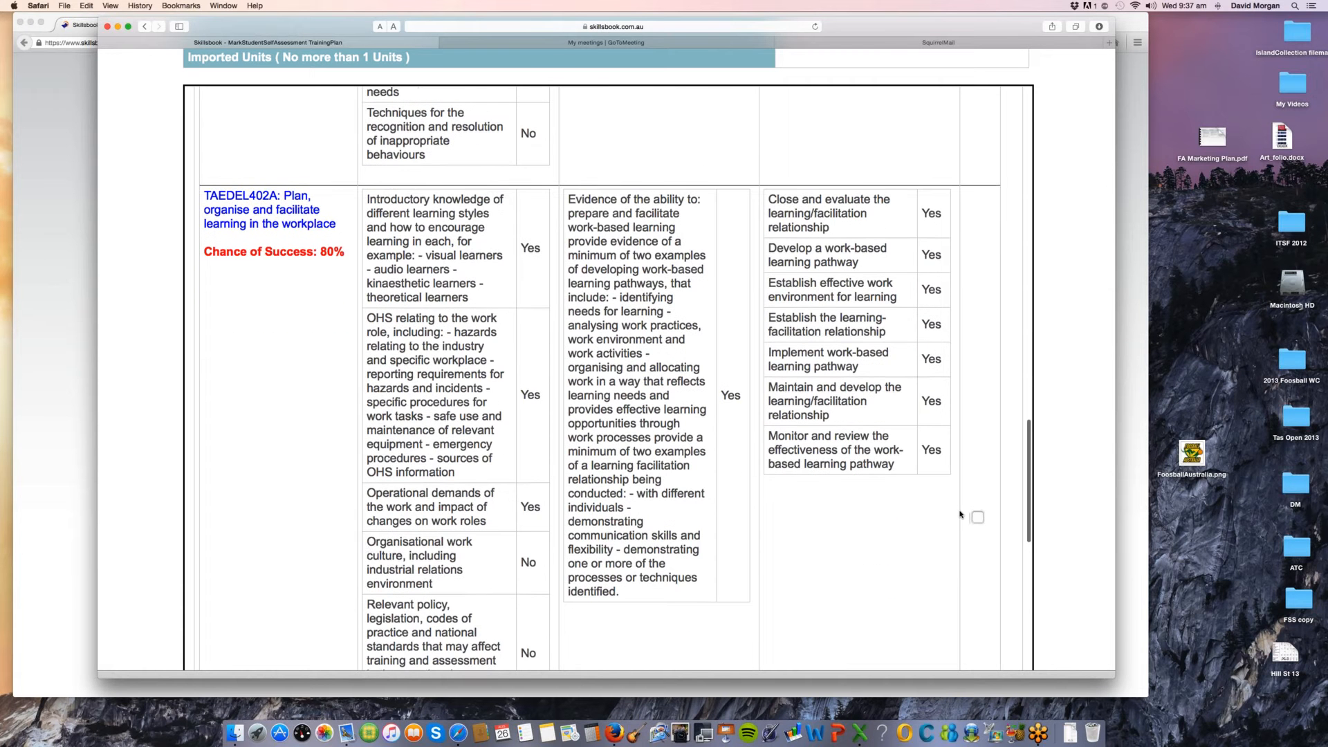
{"action": "left_click", "coordinate": [977, 517]}
Step: Review the remaining core units and mark the assessment elective TAEASS301B: Contribute to assessment for RPL
{"action": "scroll", "coordinate": [959, 510], "scroll_direction": "down", "scroll_amount": 10}
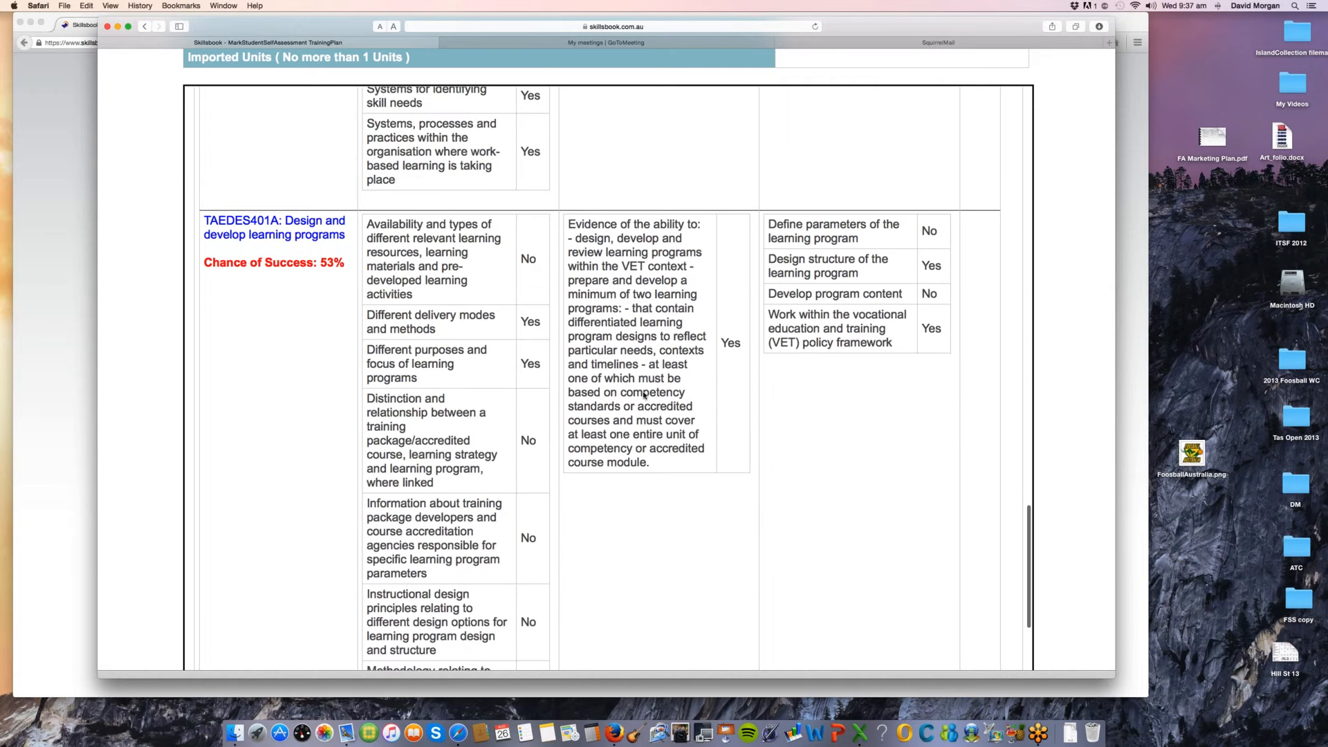
{"action": "scroll", "coordinate": [643, 395], "scroll_direction": "down", "scroll_amount": 2}
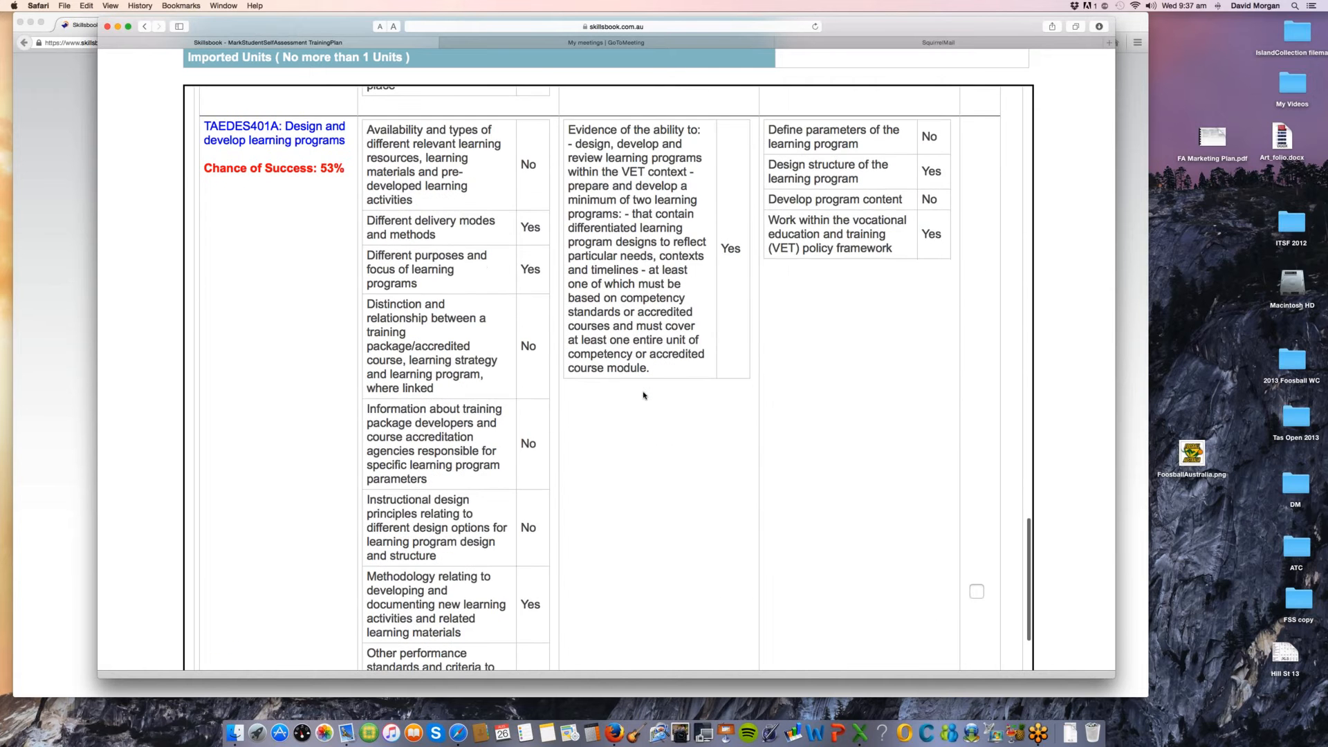
{"action": "scroll", "coordinate": [643, 395], "scroll_direction": "down", "scroll_amount": 10}
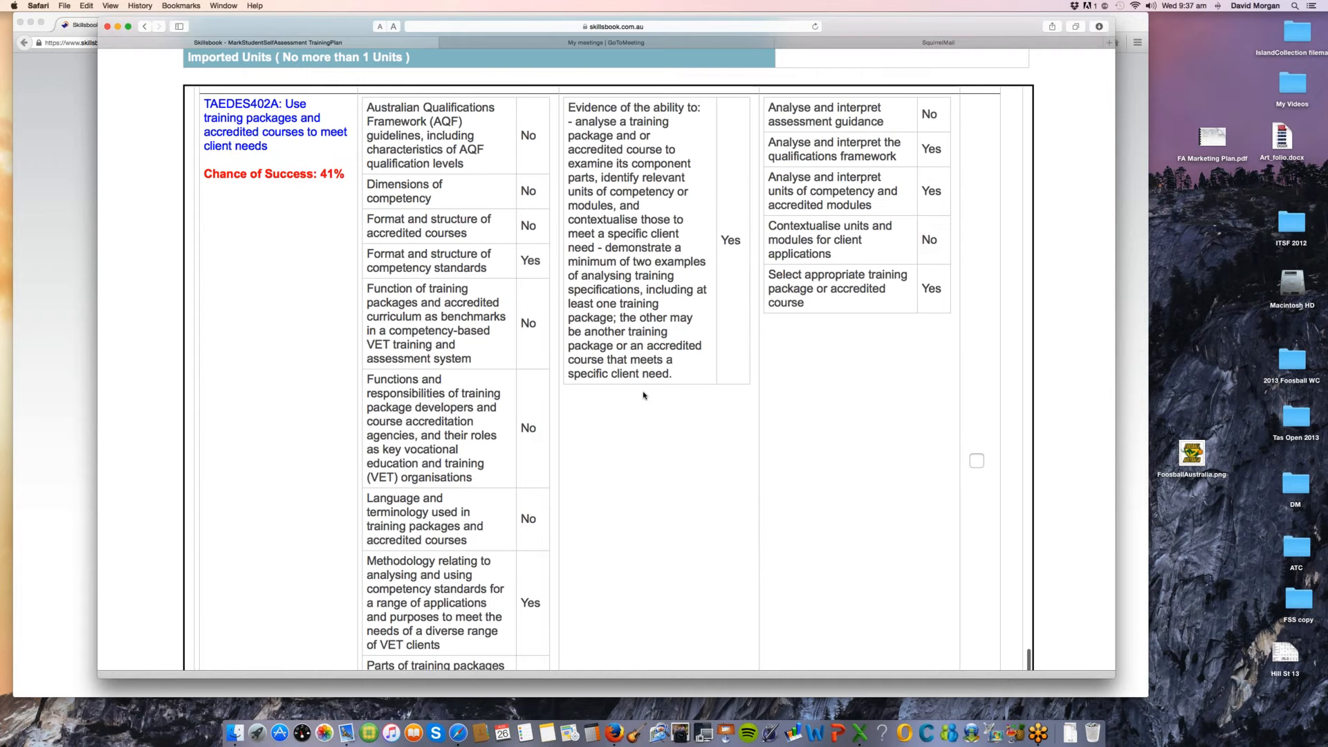
{"action": "scroll", "coordinate": [644, 395], "scroll_direction": "down", "scroll_amount": 10}
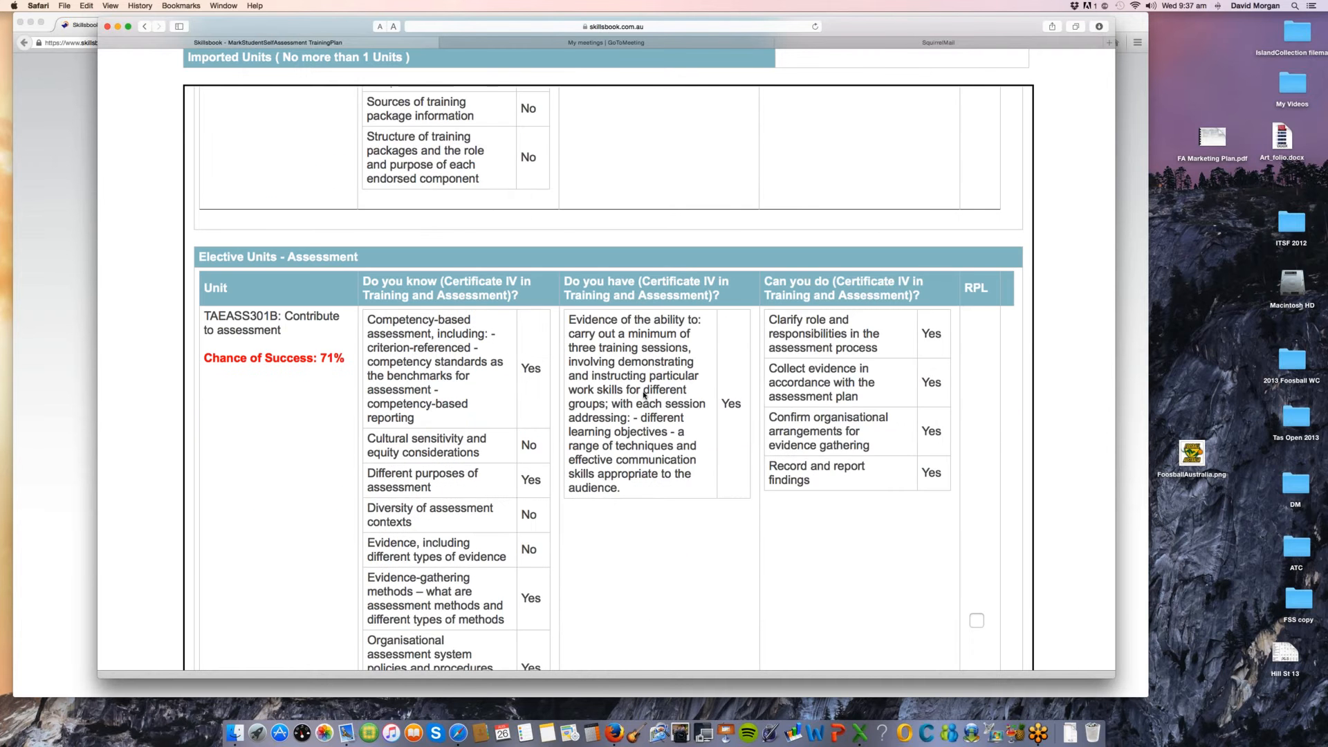
{"action": "scroll", "coordinate": [643, 395], "scroll_direction": "down", "scroll_amount": 3}
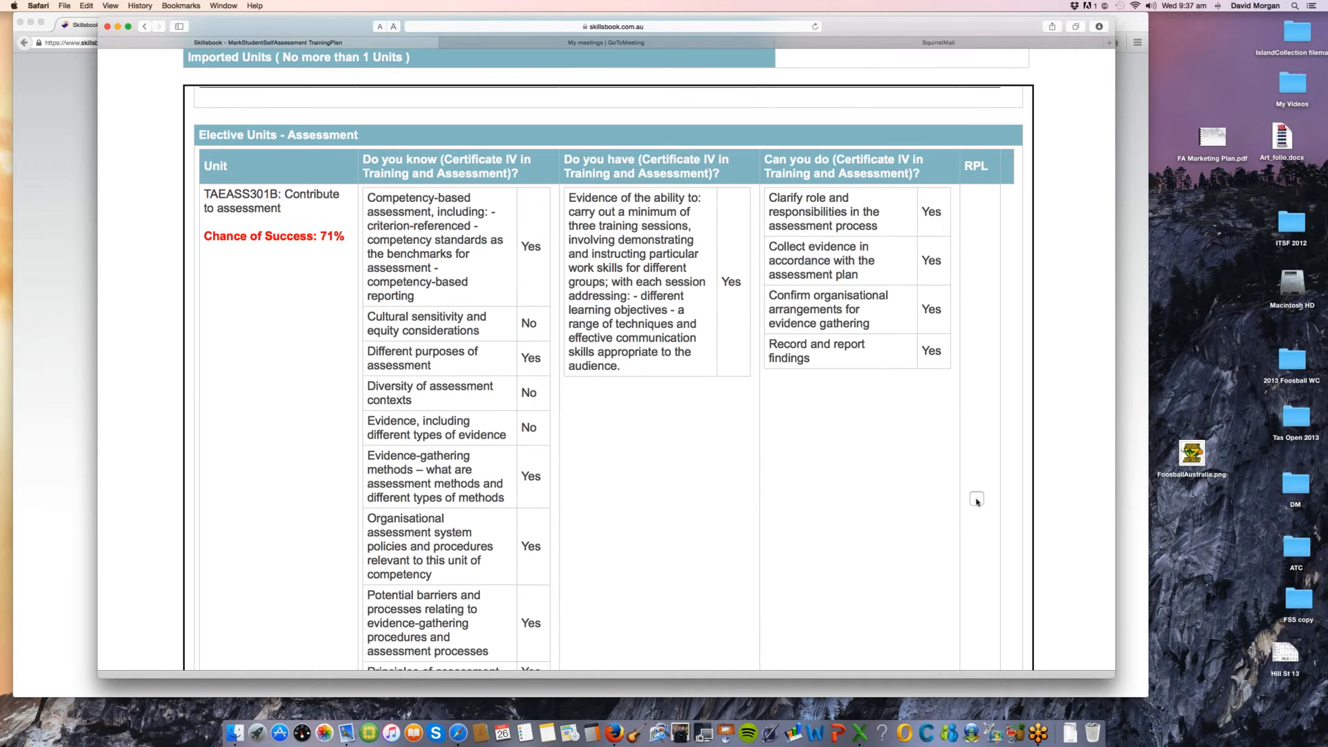
{"action": "left_click", "coordinate": [977, 498]}
Step: Set the self-assessment's Outcome to "unit selection approved and application proceeding"
{"action": "scroll", "coordinate": [644, 505], "scroll_direction": "down", "scroll_amount": 10}
{"action": "scroll", "coordinate": [646, 503], "scroll_direction": "down", "scroll_amount": 15}
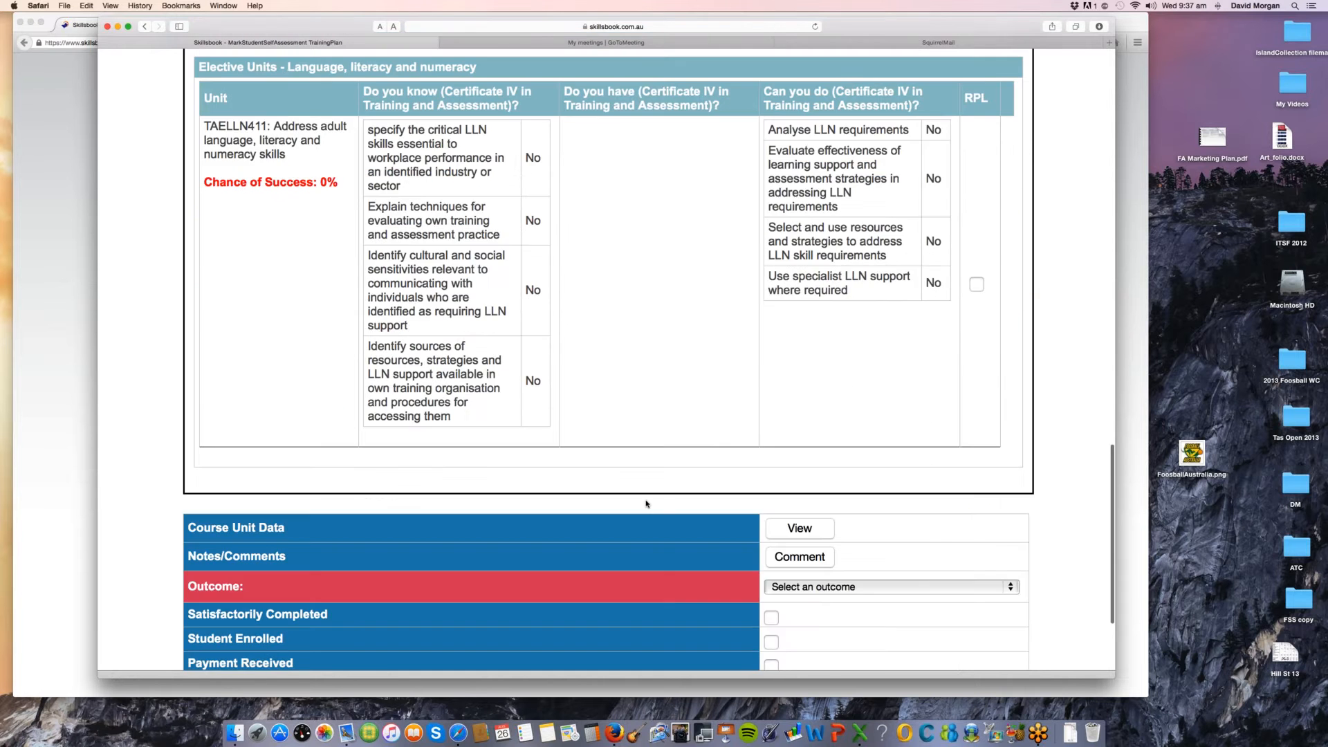
{"action": "scroll", "coordinate": [646, 505], "scroll_direction": "down", "scroll_amount": 3}
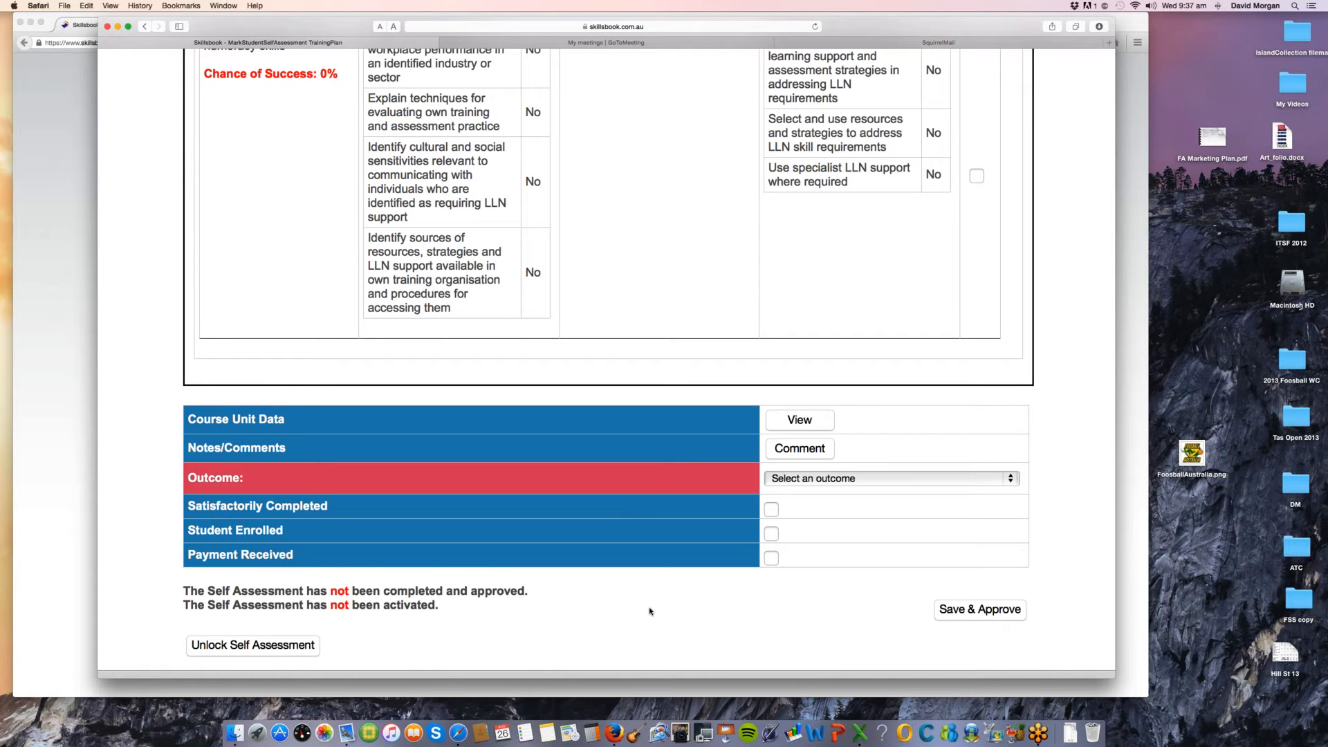
{"action": "scroll", "coordinate": [651, 602], "scroll_direction": "down", "scroll_amount": 1}
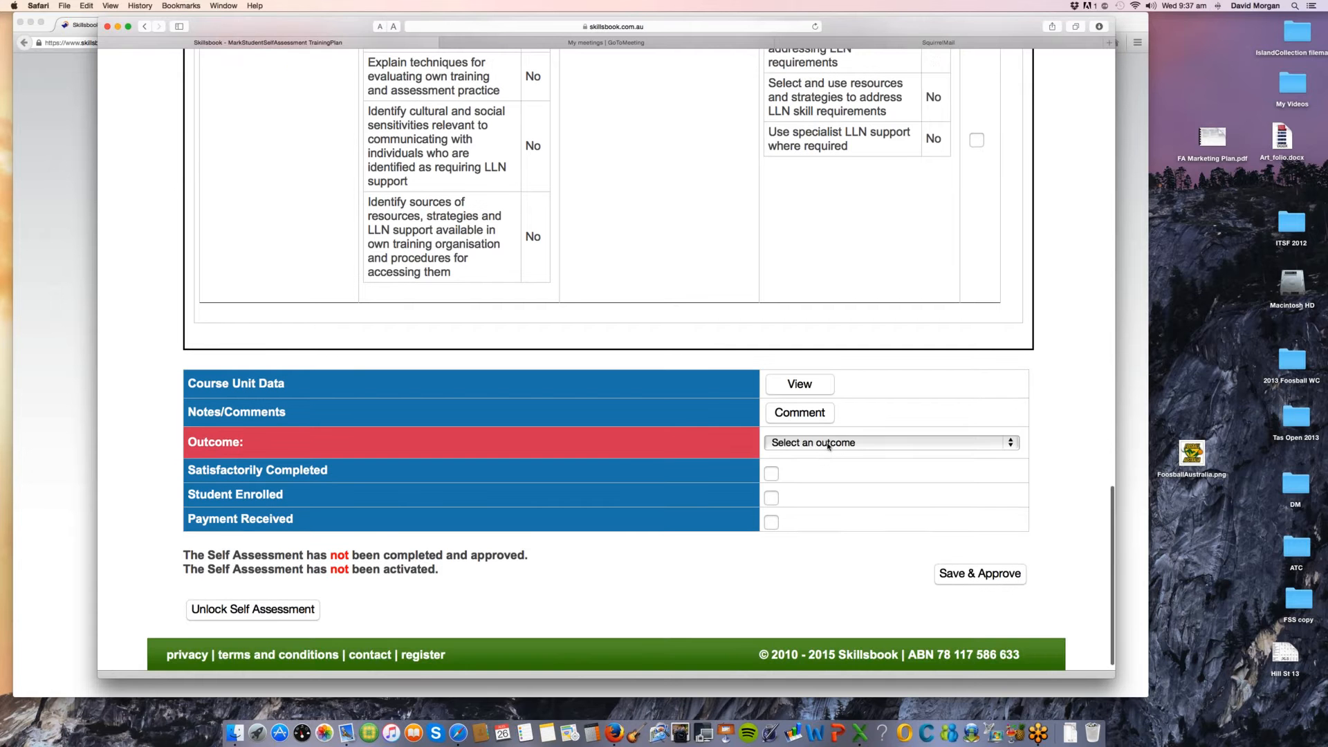
{"action": "left_click", "coordinate": [828, 446]}
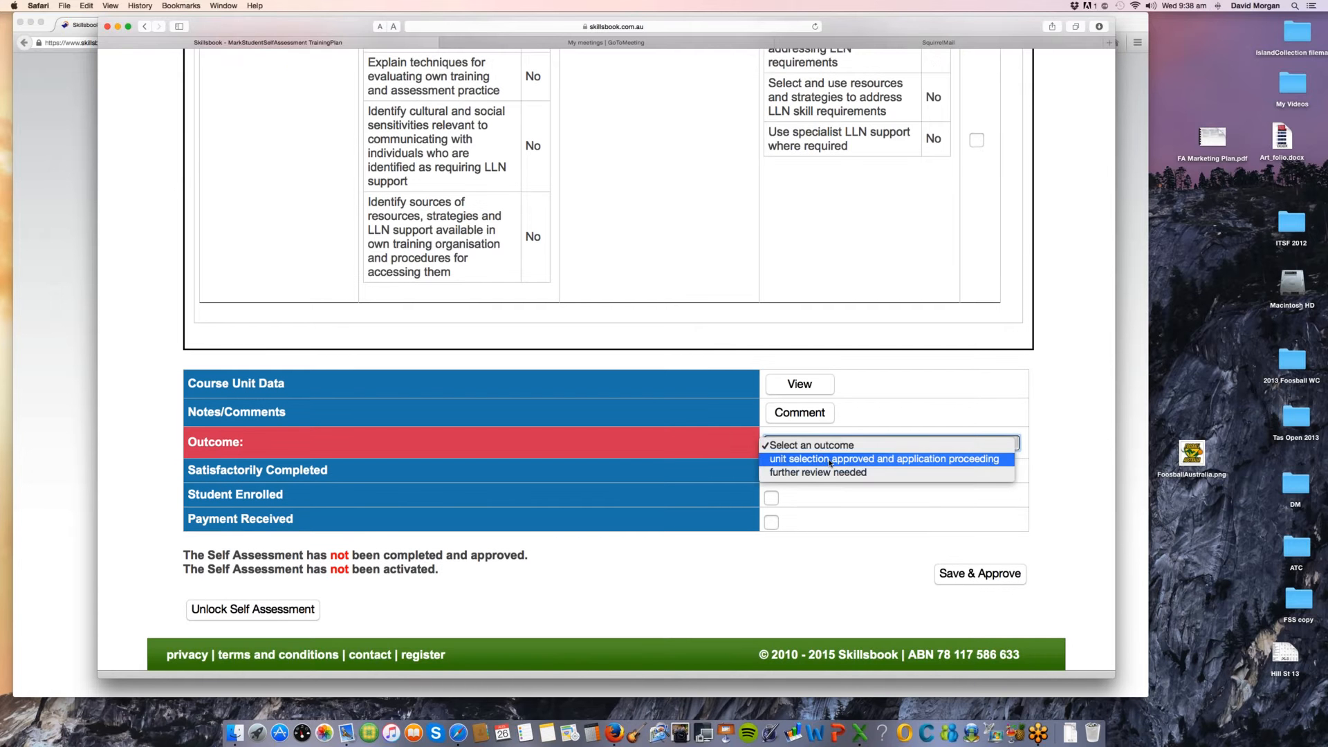
{"action": "left_click", "coordinate": [830, 460]}
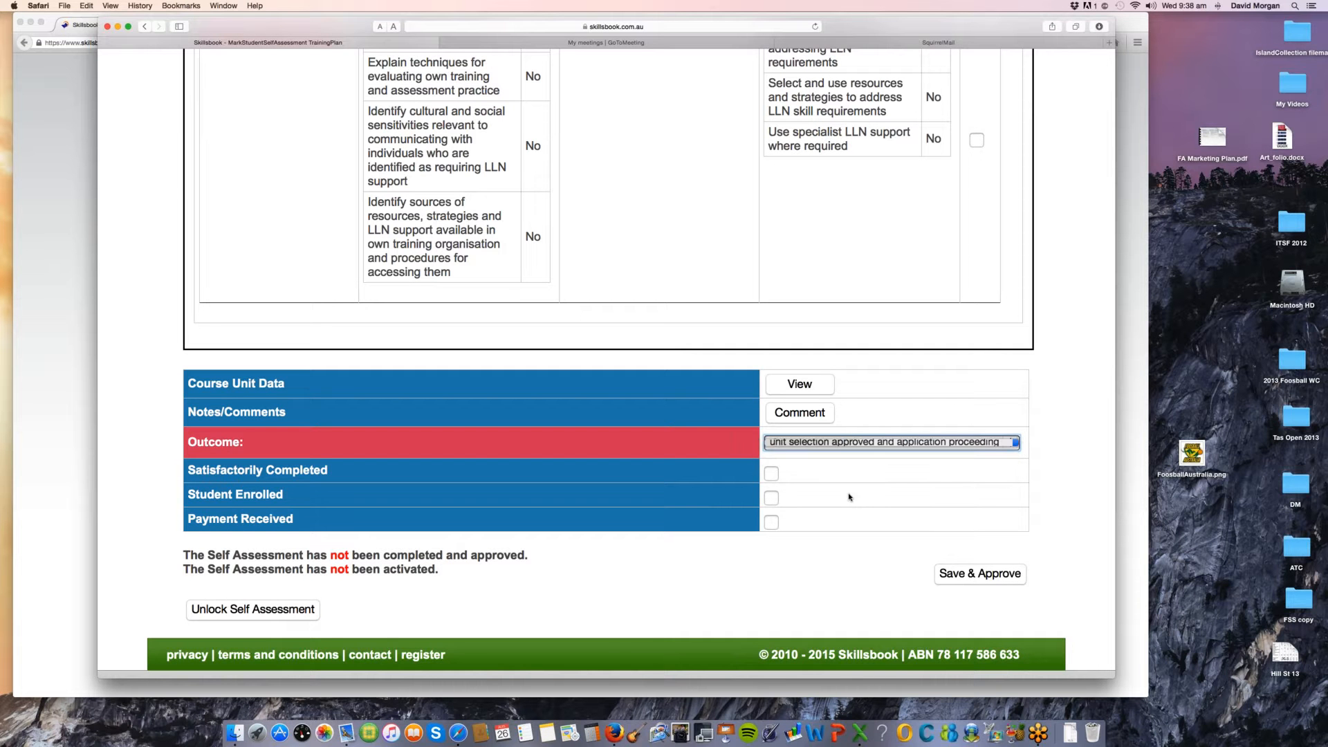
Step: Mark the self-assessment as Satisfactorily Completed, Student Enrolled and Payment Received, and try to activate the student
{"action": "left_click", "coordinate": [772, 474]}
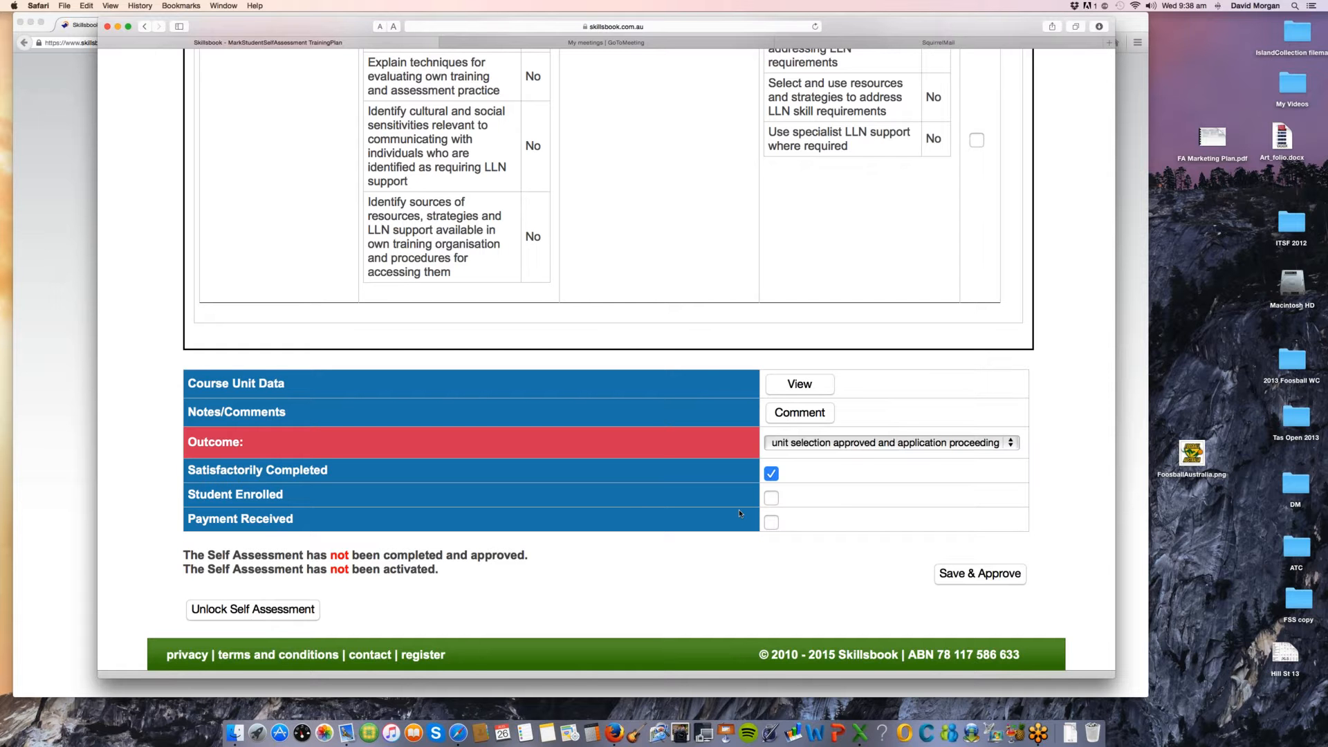
{"action": "left_click", "coordinate": [772, 503]}
{"action": "left_click", "coordinate": [772, 523]}
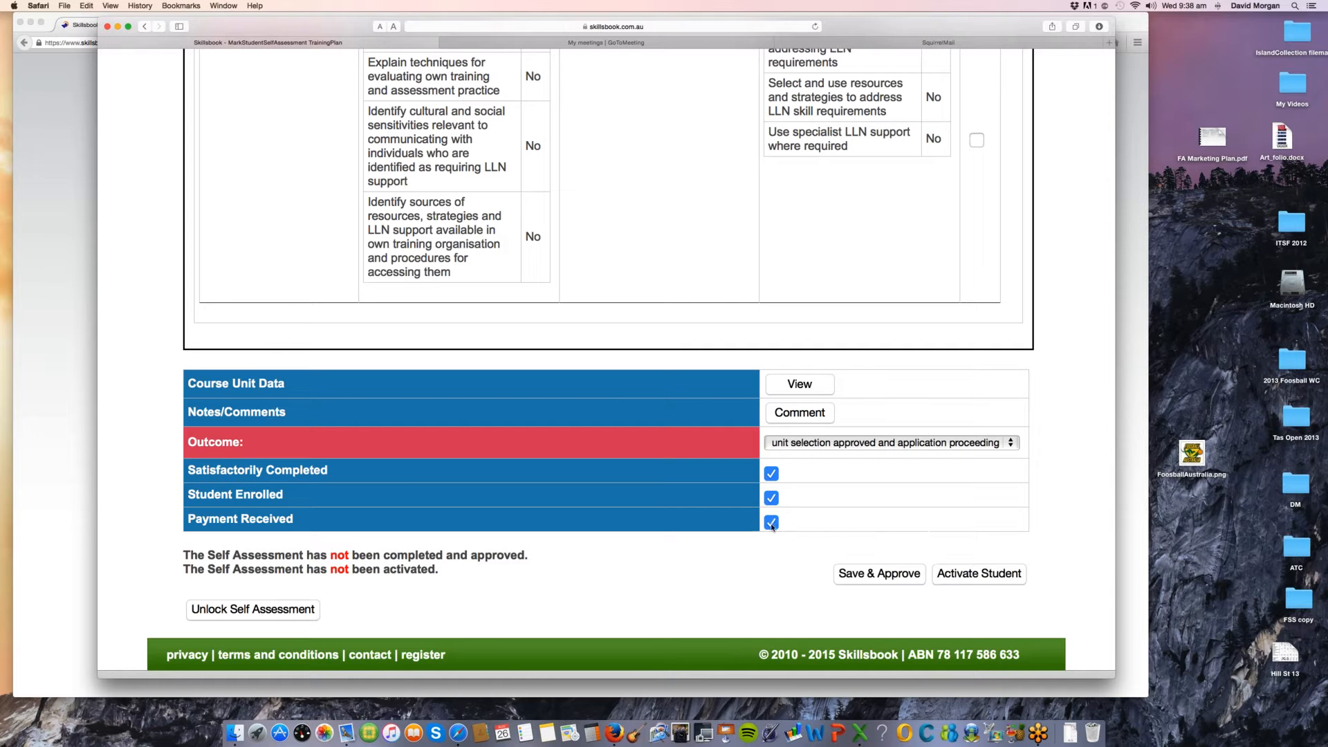
{"action": "left_click", "coordinate": [772, 523]}
{"action": "left_click", "coordinate": [772, 524]}
{"action": "left_click", "coordinate": [989, 575]}
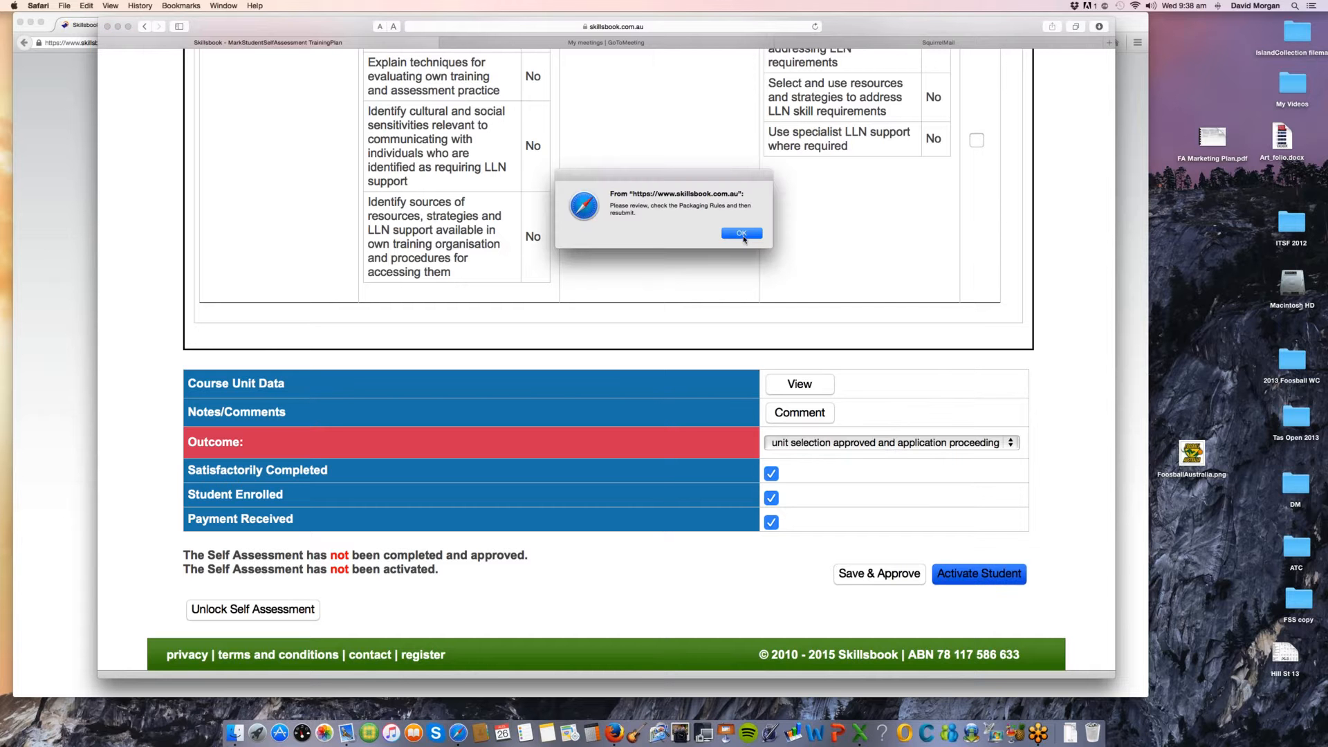
{"action": "key", "text": "Return"}
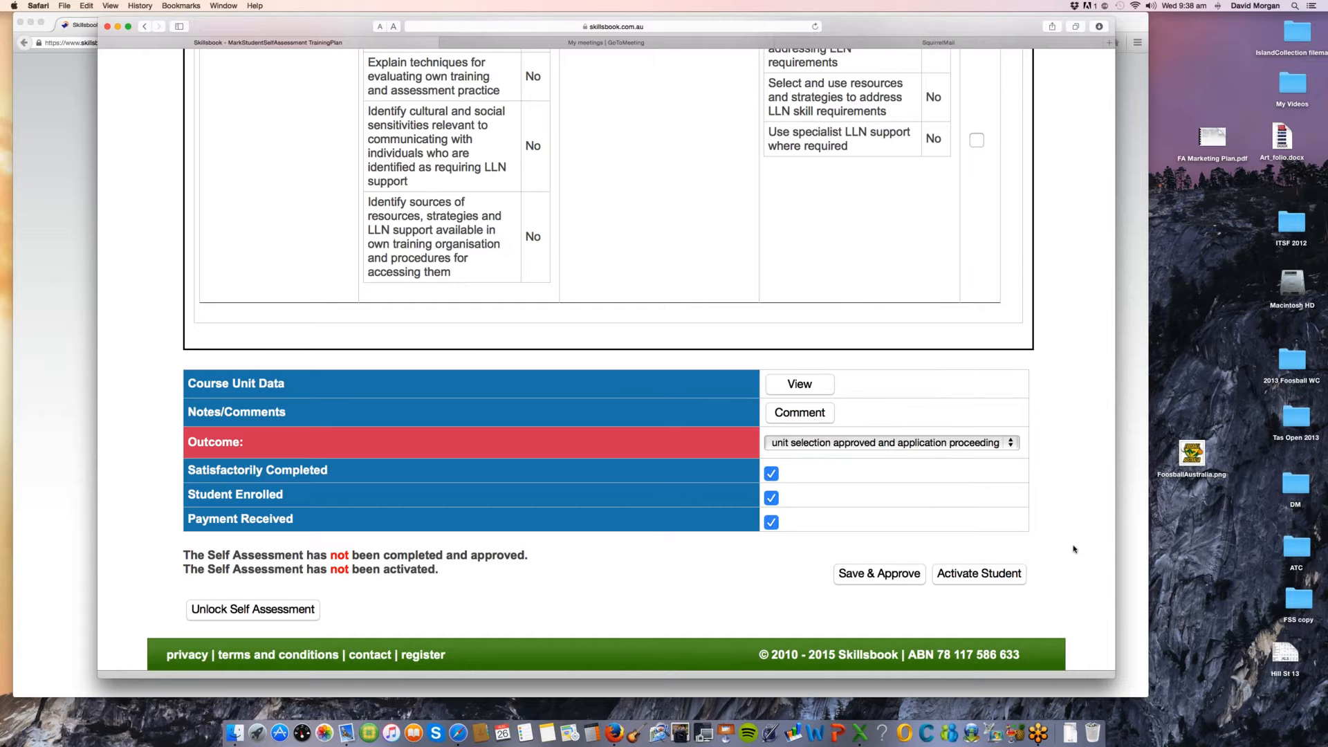
Step: Return to the core units and mark TAEDES402A: Use training packages and accredited courses to meet client needs for RPL
{"action": "scroll", "coordinate": [1074, 549], "scroll_direction": "up", "scroll_amount": 3}
{"action": "scroll", "coordinate": [1072, 548], "scroll_direction": "down", "scroll_amount": 3}
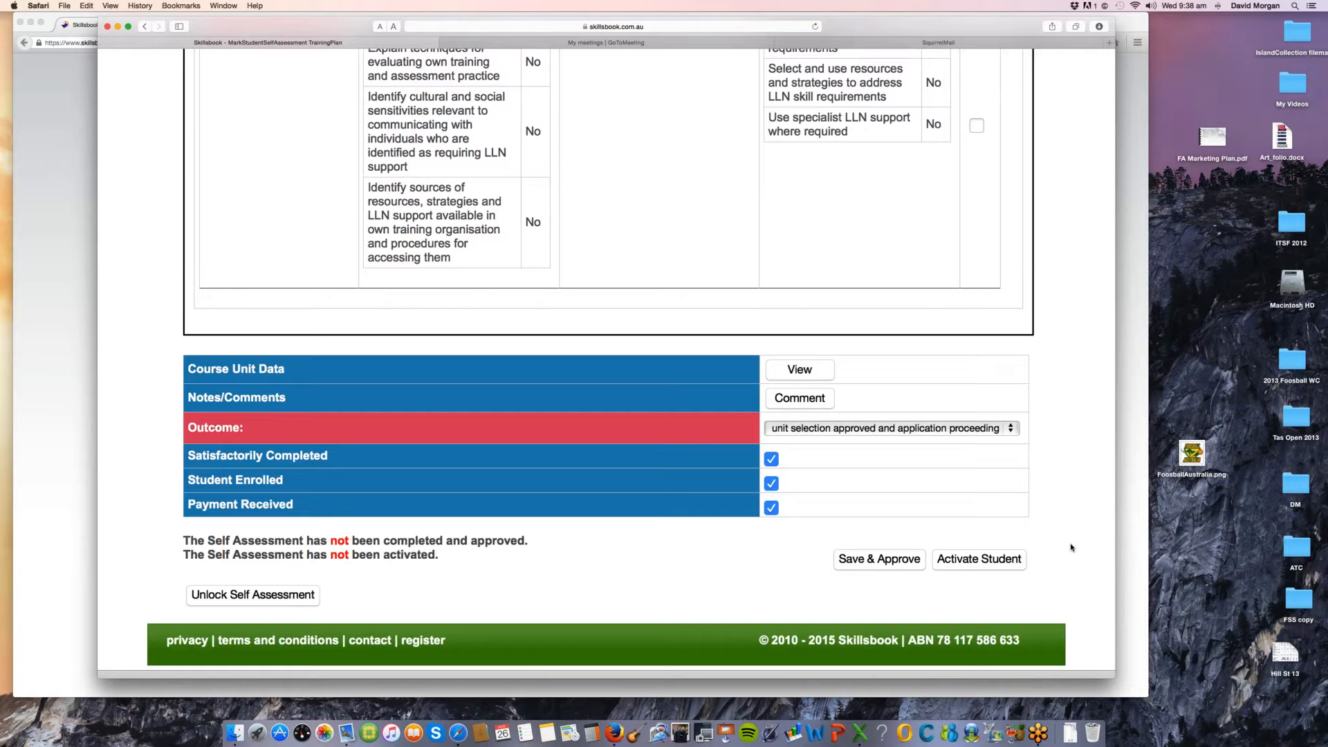
{"action": "scroll", "coordinate": [1068, 479], "scroll_direction": "up", "scroll_amount": 2}
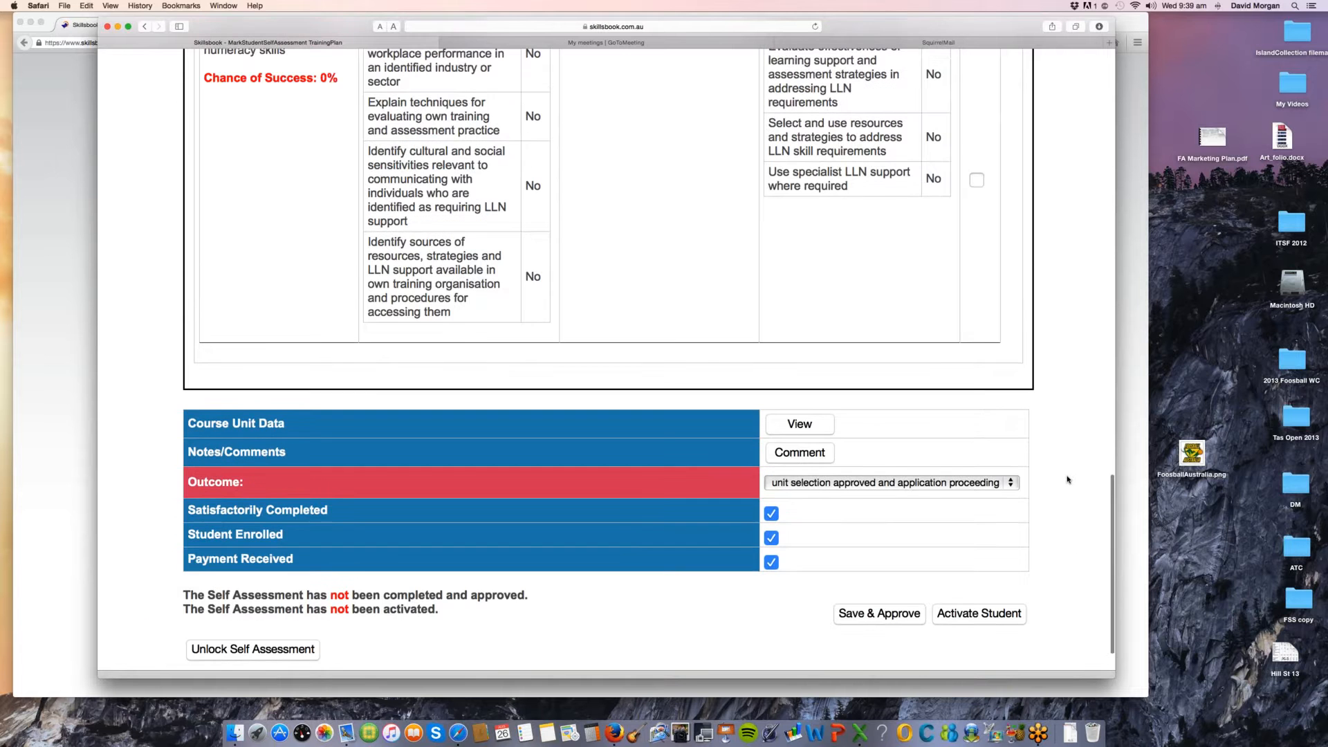
{"action": "scroll", "coordinate": [1067, 480], "scroll_direction": "up", "scroll_amount": 4}
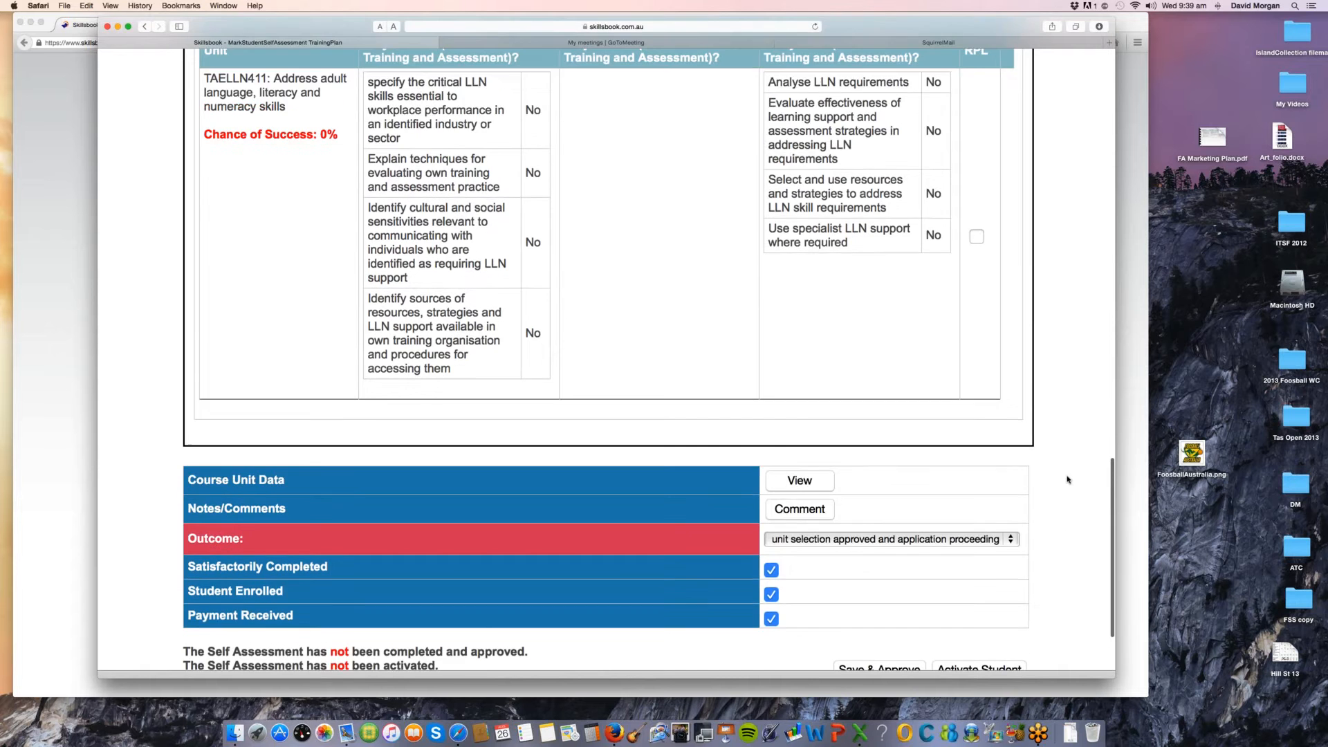
{"action": "scroll", "coordinate": [968, 450], "scroll_direction": "up", "scroll_amount": 1}
{"action": "scroll", "coordinate": [857, 407], "scroll_direction": "up", "scroll_amount": 6}
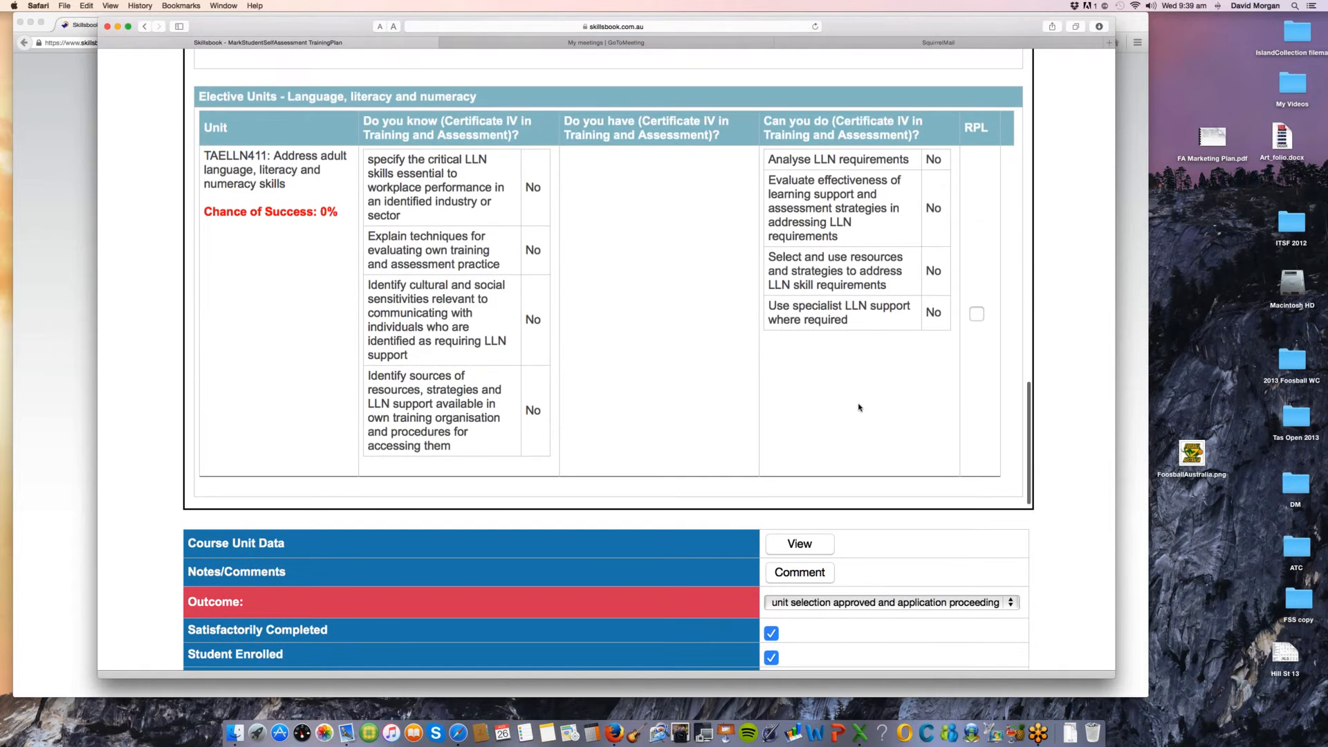
{"action": "scroll", "coordinate": [860, 408], "scroll_direction": "up", "scroll_amount": 15}
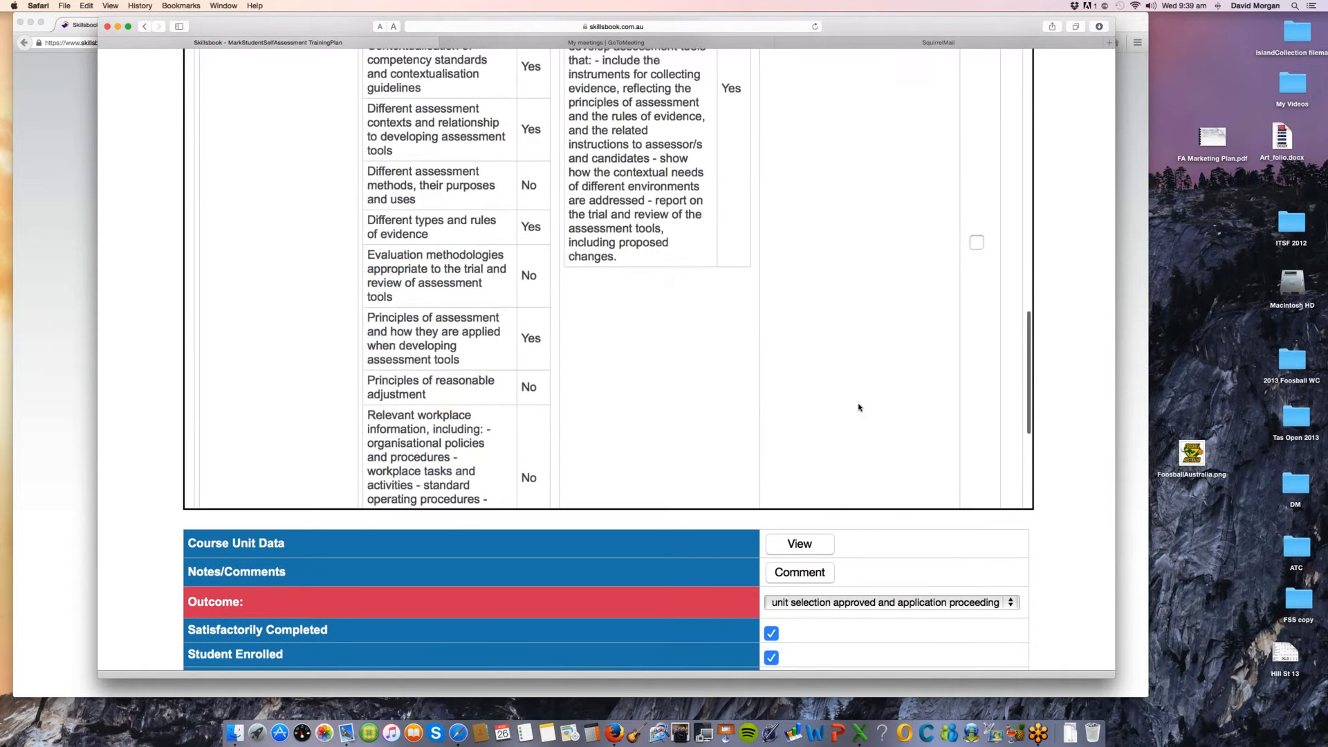
{"action": "left_click", "coordinate": [977, 339]}
{"action": "scroll", "coordinate": [889, 342], "scroll_direction": "up", "scroll_amount": 15}
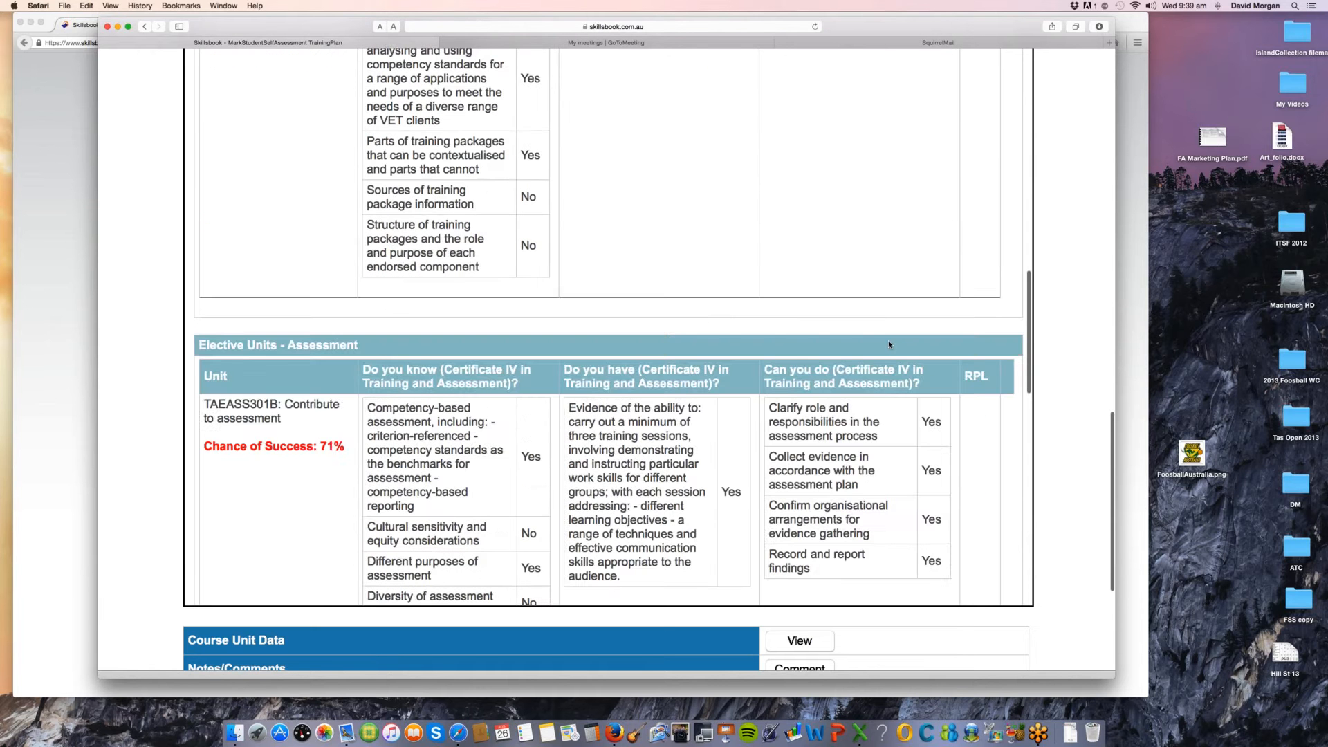
{"action": "scroll", "coordinate": [889, 344], "scroll_direction": "up", "scroll_amount": 10}
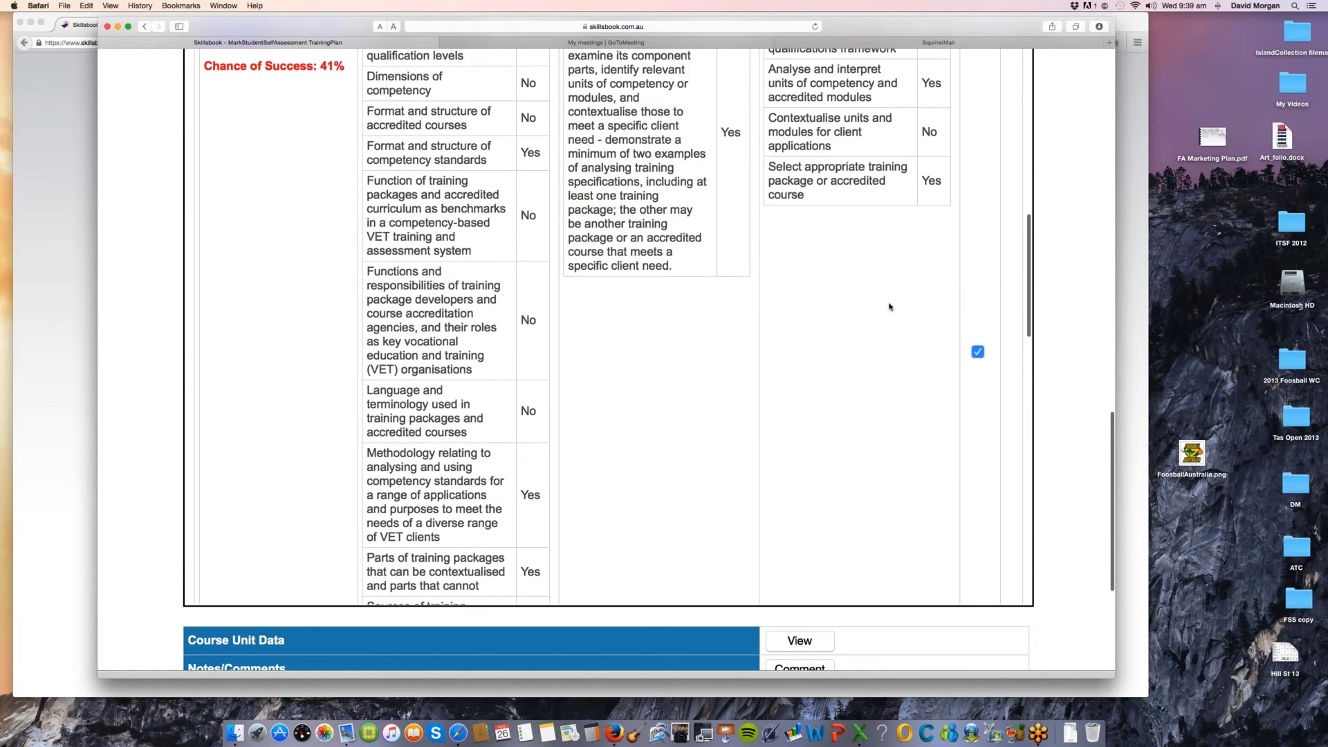
Step: Mark the core unit TAEDES401A: Design and develop learning programs for RPL
{"action": "scroll", "coordinate": [889, 306], "scroll_direction": "up", "scroll_amount": 10}
{"action": "scroll", "coordinate": [890, 306], "scroll_direction": "up", "scroll_amount": 7}
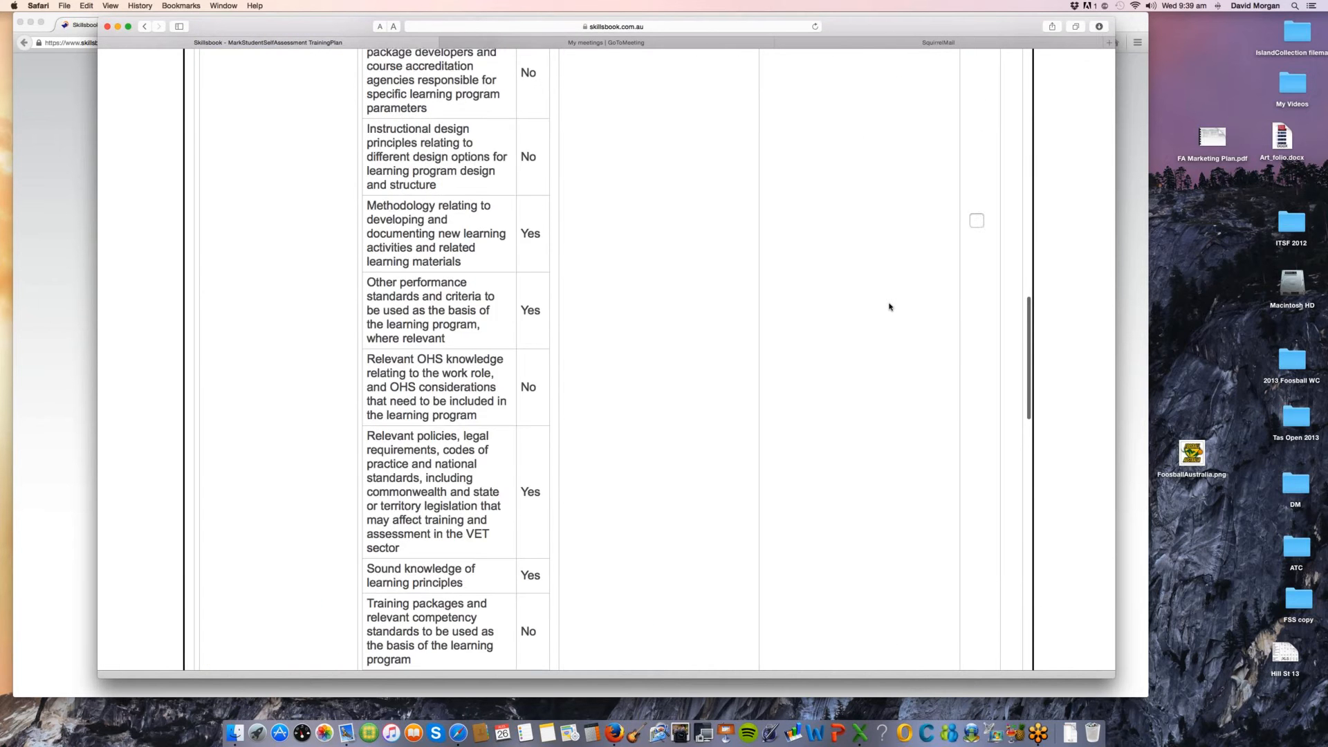
{"action": "scroll", "coordinate": [983, 424], "scroll_direction": "down", "scroll_amount": 3}
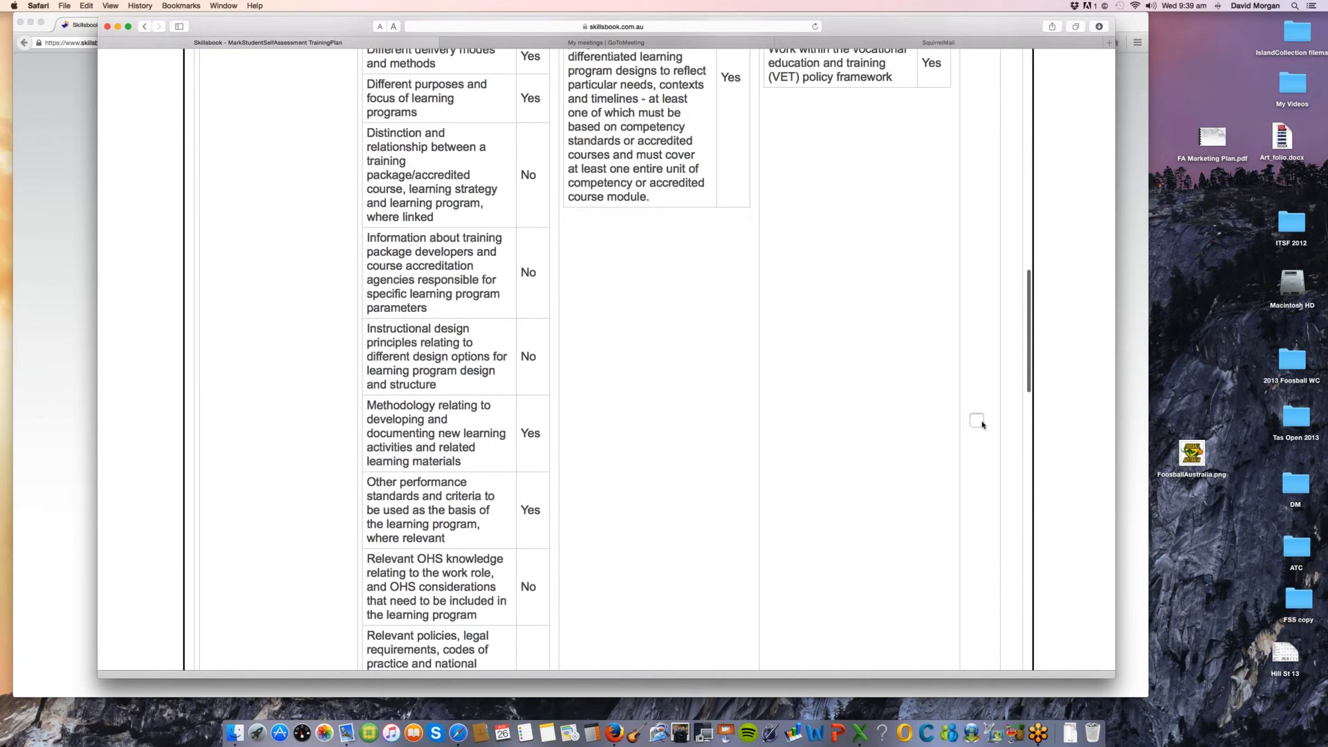
{"action": "left_click", "coordinate": [977, 420]}
{"action": "scroll", "coordinate": [910, 465], "scroll_direction": "down", "scroll_amount": 1}
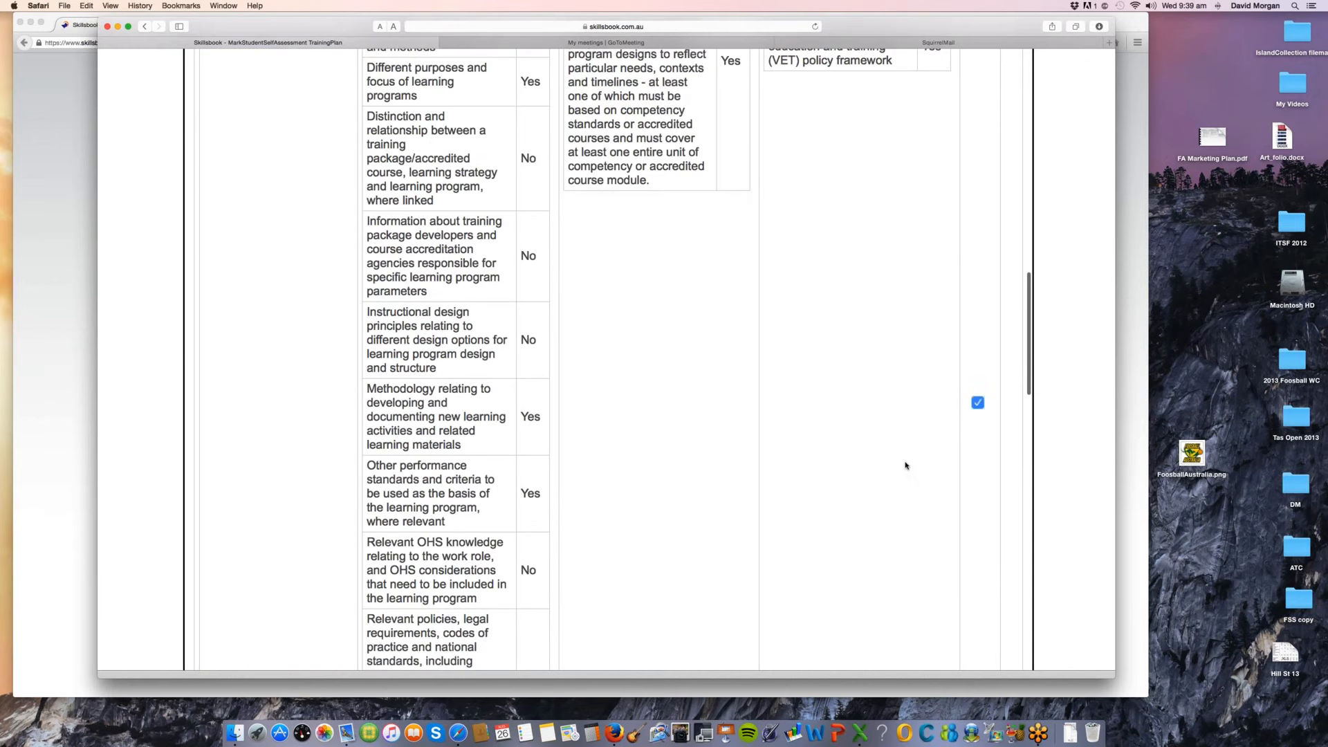
Step: Examine the RPL marks on the core units and the assessment and language, literacy and numeracy electives
{"action": "scroll", "coordinate": [907, 463], "scroll_direction": "up", "scroll_amount": 5}
{"action": "scroll", "coordinate": [906, 465], "scroll_direction": "up", "scroll_amount": 15}
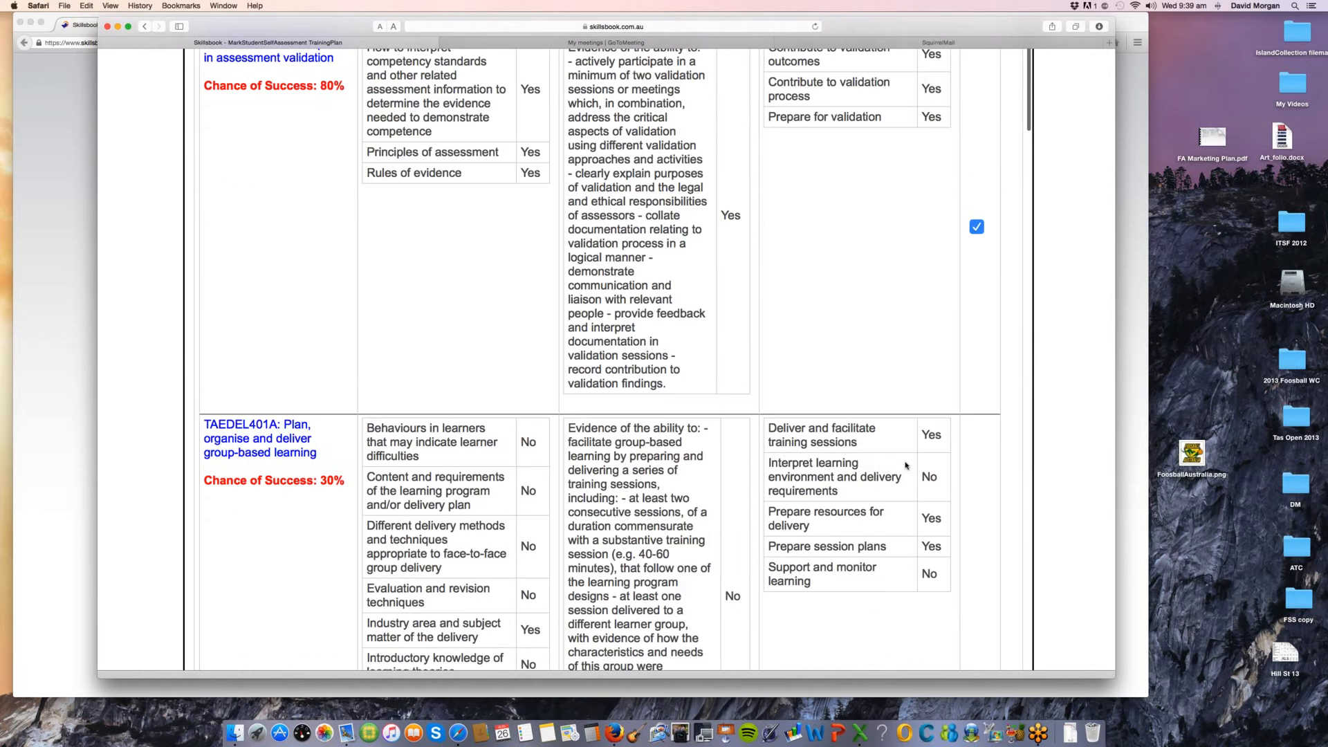
{"action": "scroll", "coordinate": [906, 466], "scroll_direction": "down", "scroll_amount": 12}
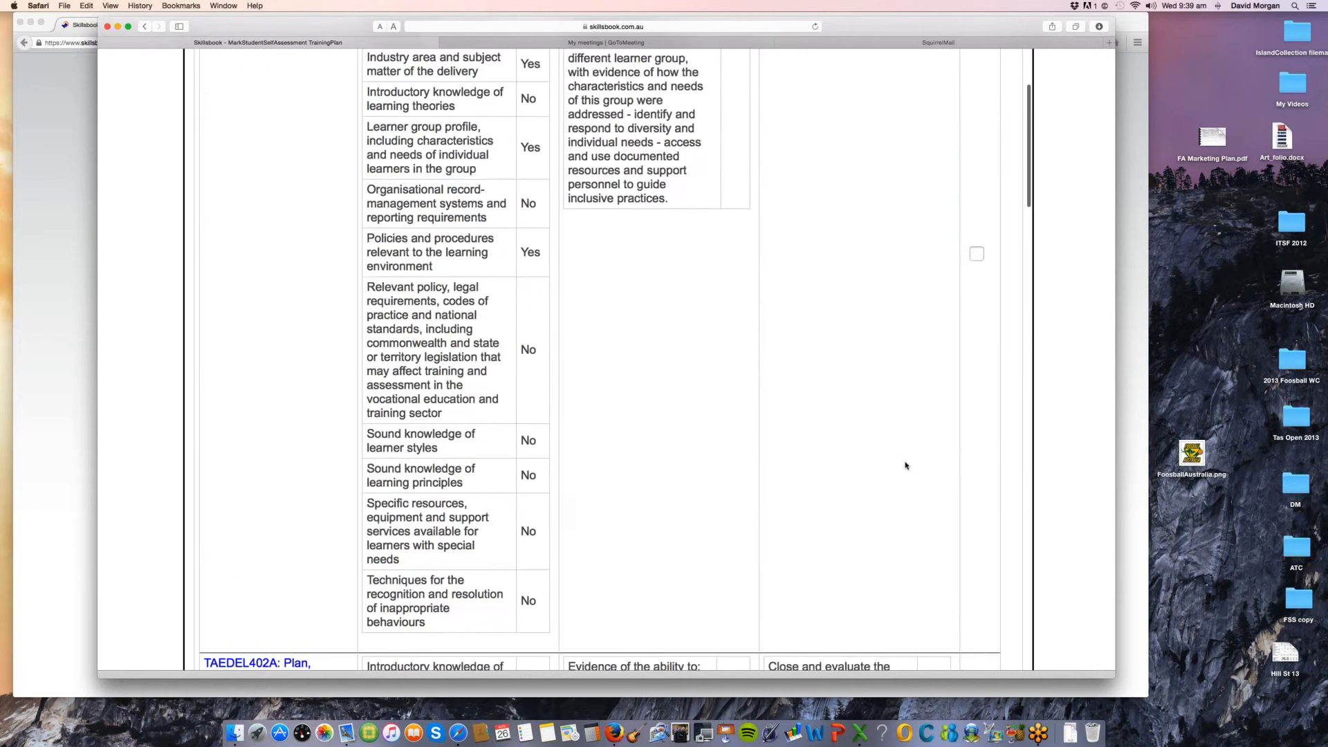
{"action": "scroll", "coordinate": [906, 465], "scroll_direction": "down", "scroll_amount": 3}
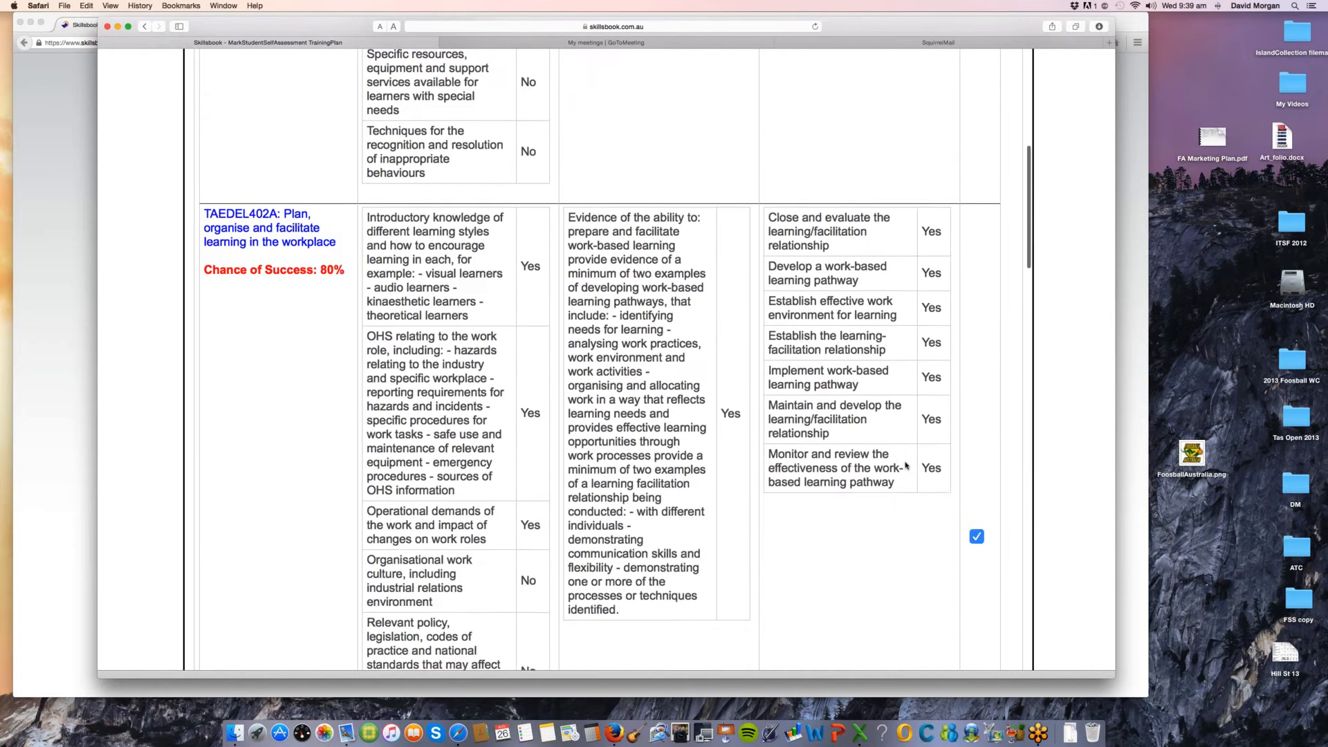
{"action": "scroll", "coordinate": [906, 466], "scroll_direction": "down", "scroll_amount": 15}
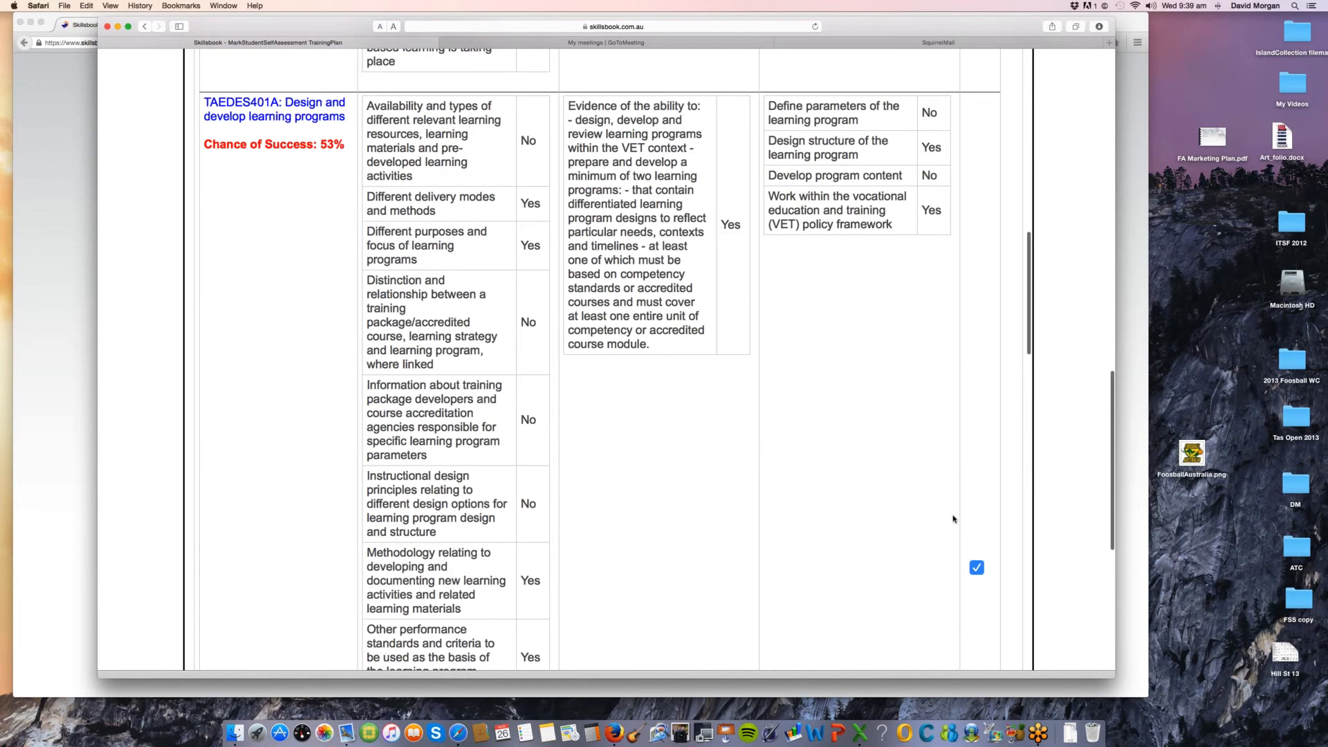
{"action": "scroll", "coordinate": [953, 519], "scroll_direction": "down", "scroll_amount": 15}
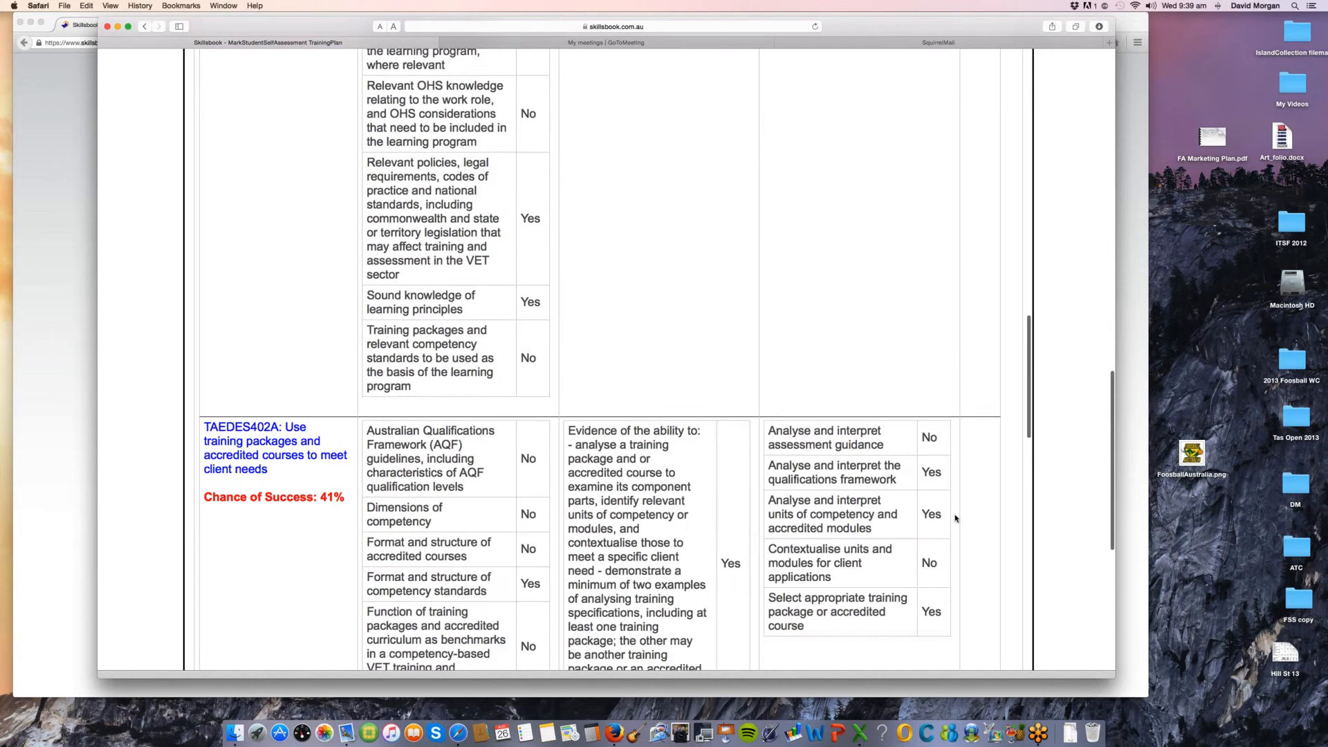
{"action": "scroll", "coordinate": [955, 518], "scroll_direction": "down", "scroll_amount": 20}
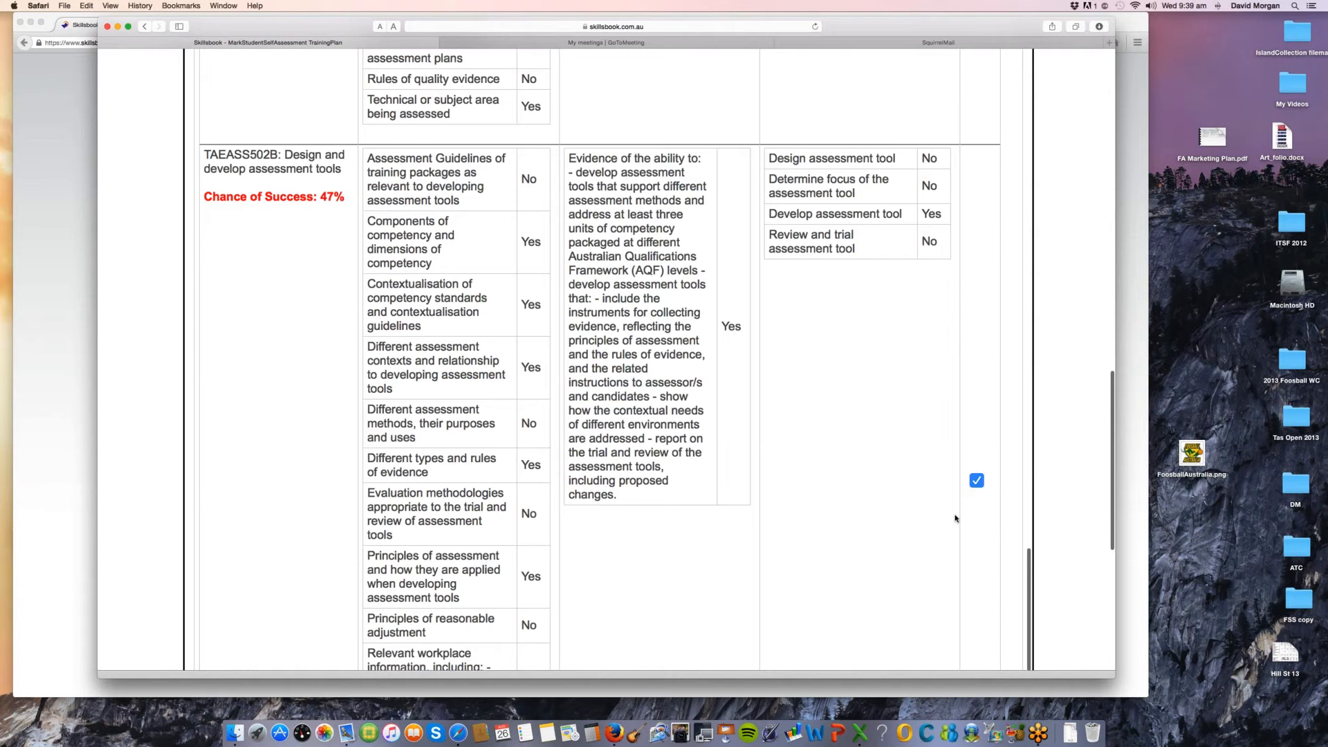
{"action": "scroll", "coordinate": [955, 518], "scroll_direction": "down", "scroll_amount": 20}
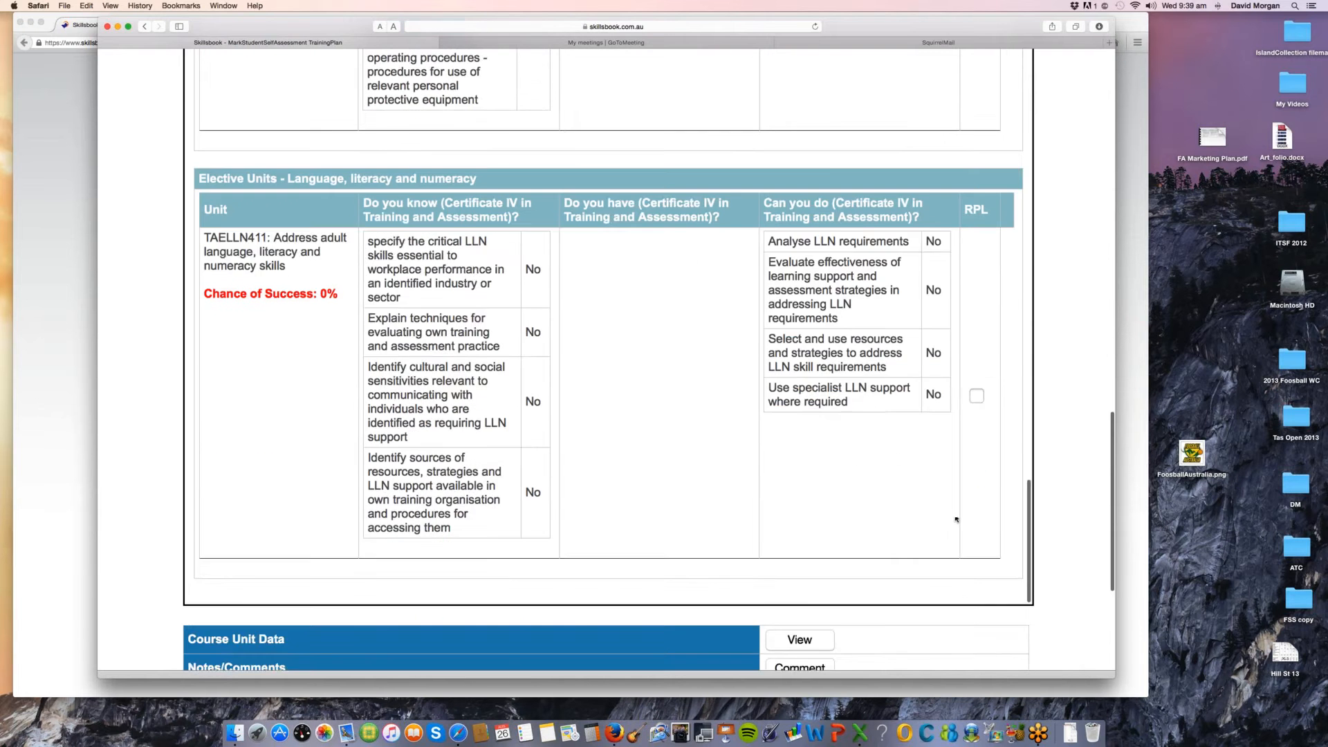
{"action": "scroll", "coordinate": [960, 601], "scroll_direction": "down", "scroll_amount": 1}
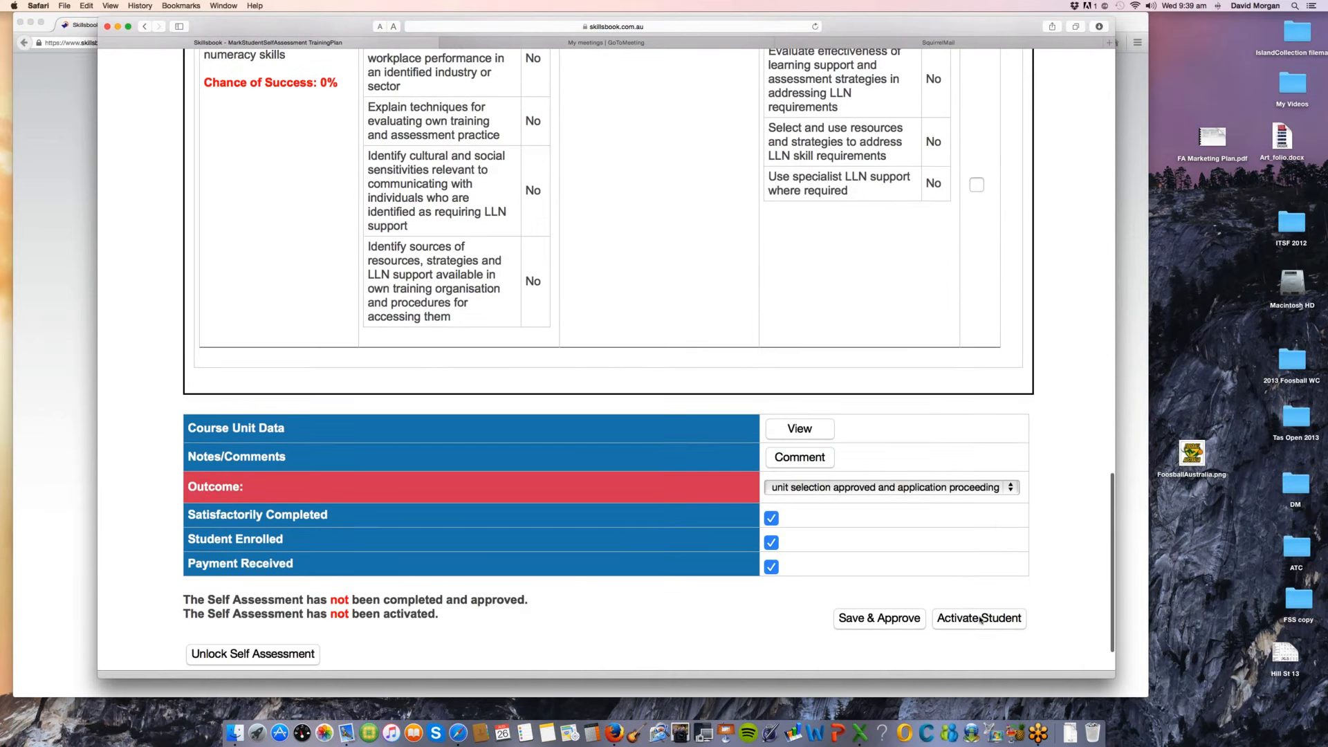
Step: Try to activate the student with the current unit selection and dismiss the alerts
{"action": "left_click", "coordinate": [979, 617]}
{"action": "left_click", "coordinate": [742, 233]}
{"action": "left_click", "coordinate": [979, 617]}
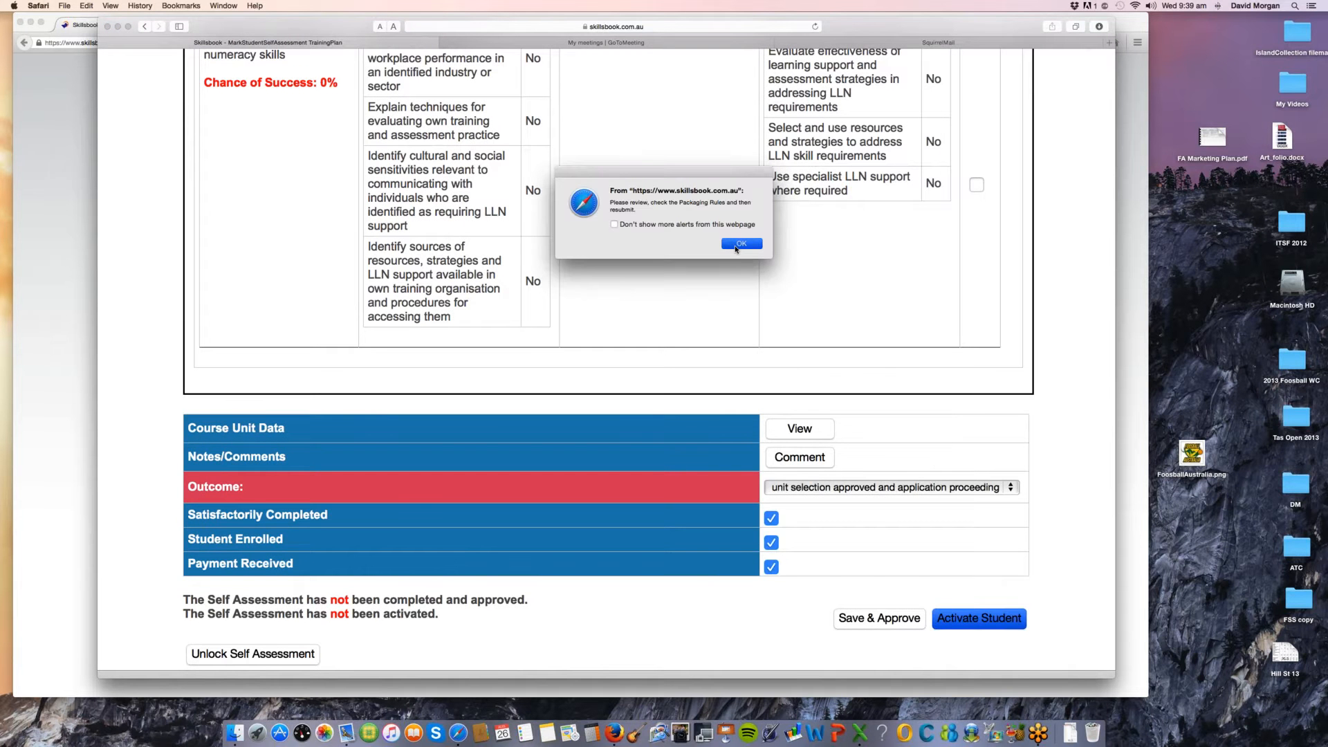
{"action": "left_click", "coordinate": [737, 247]}
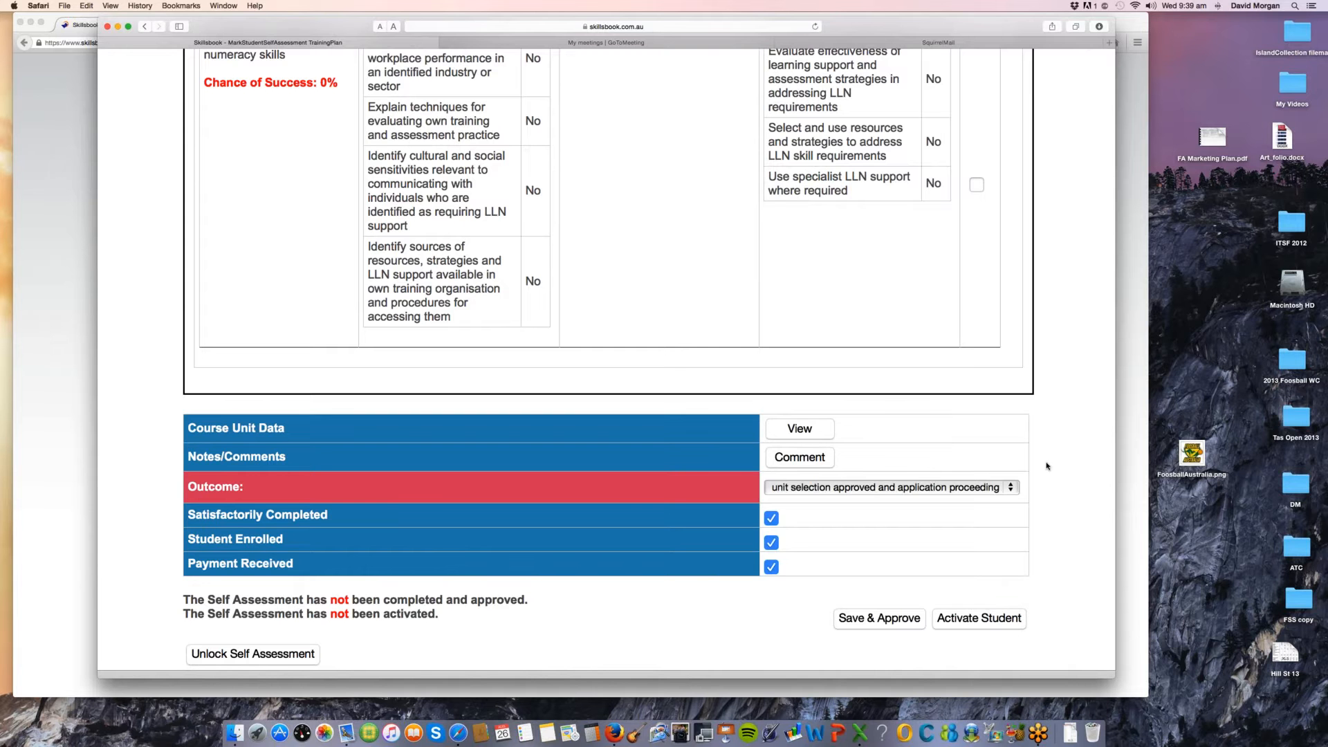
{"action": "scroll", "coordinate": [1046, 466], "scroll_direction": "up", "scroll_amount": 2}
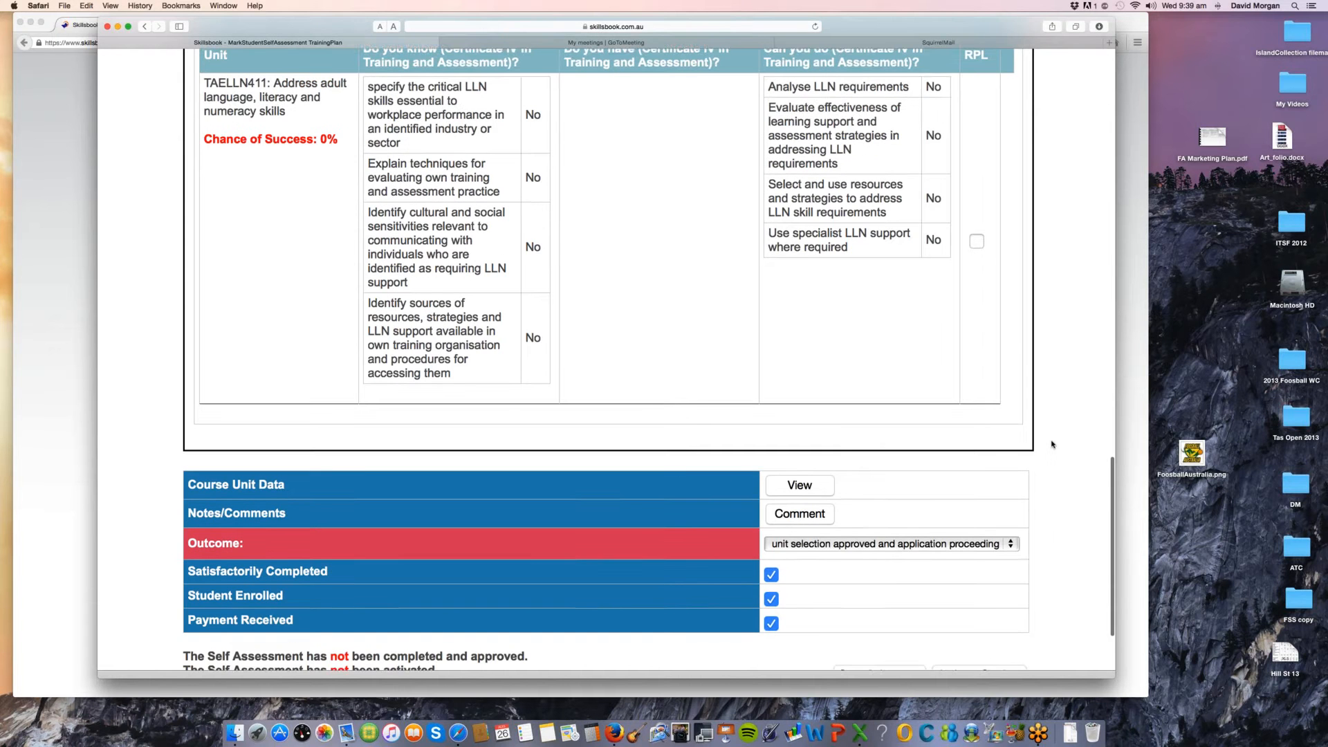
{"action": "scroll", "coordinate": [1064, 482], "scroll_direction": "down", "scroll_amount": 2}
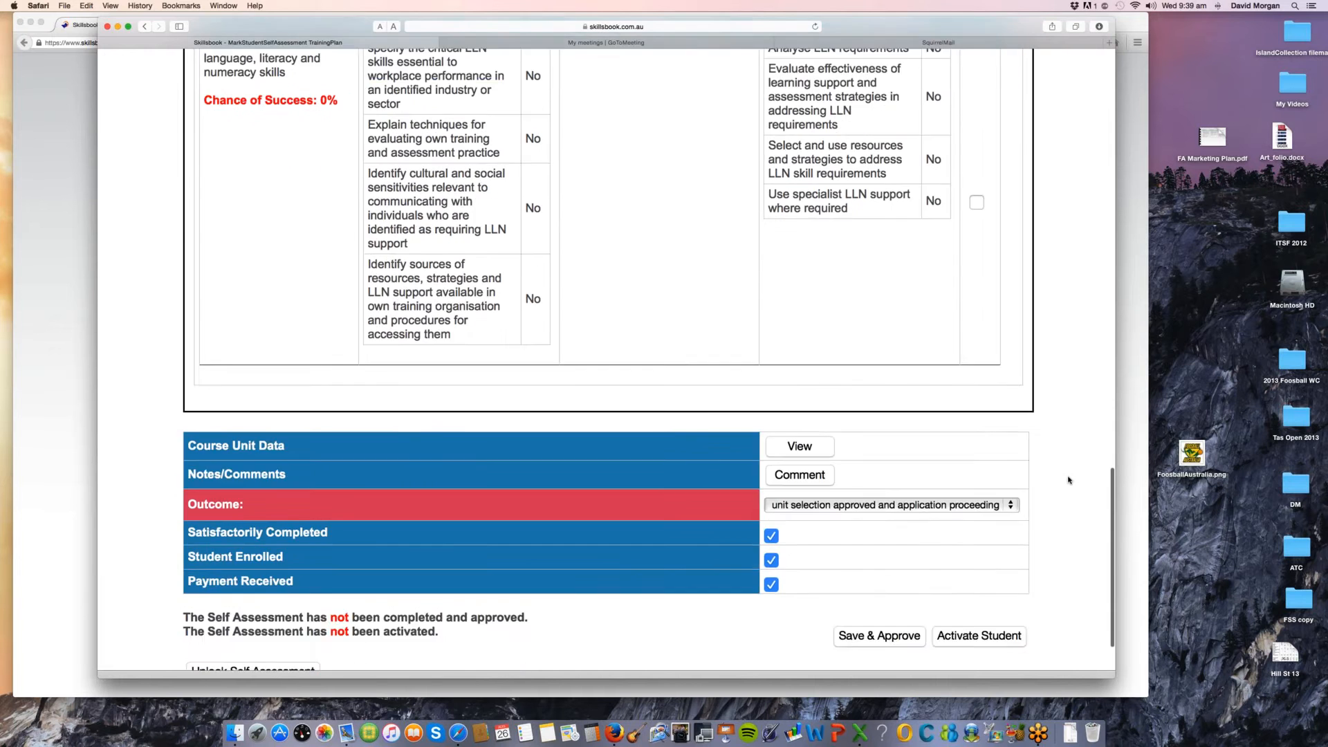
{"action": "scroll", "coordinate": [1107, 477], "scroll_direction": "up", "scroll_amount": 4}
{"action": "left_click", "coordinate": [1130, 473]}
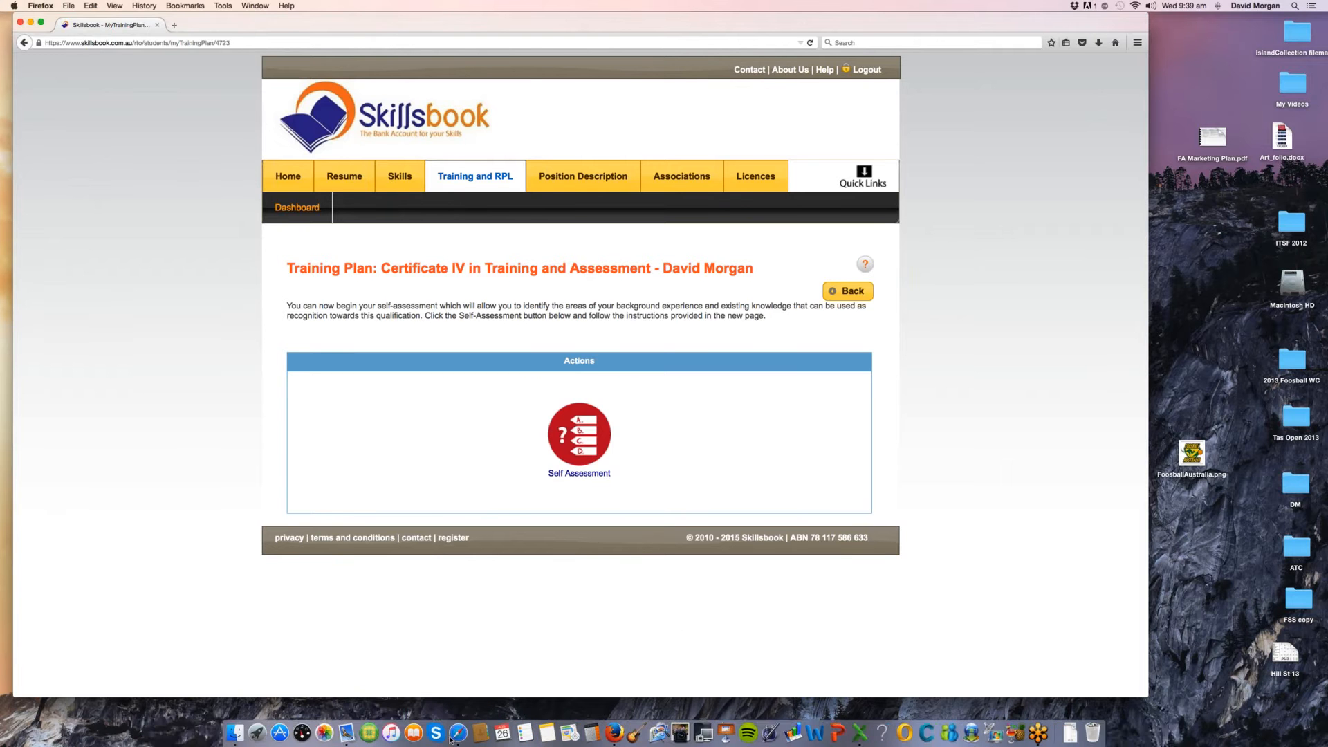
{"action": "left_click", "coordinate": [458, 732]}
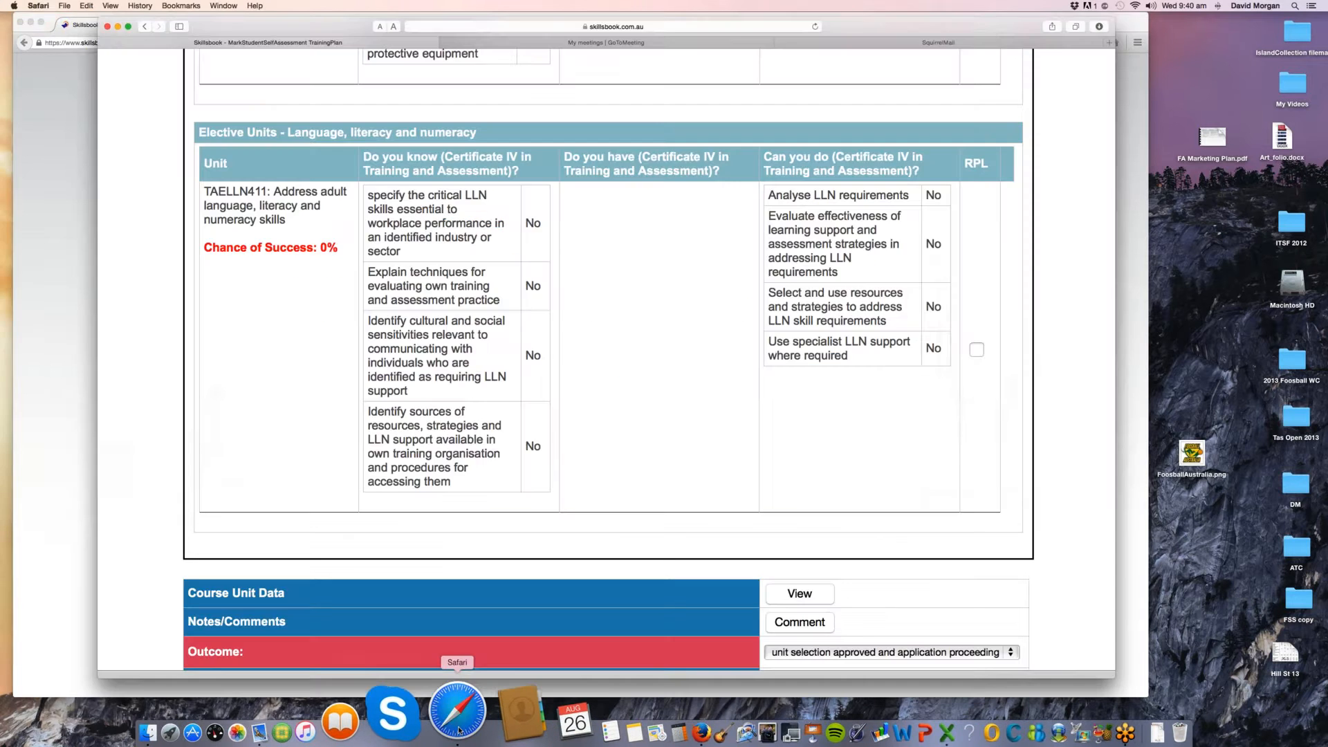
Step: Mark the elective TAELLN411: Address adult language, literacy and numeracy skills for RPL
{"action": "scroll", "coordinate": [575, 398], "scroll_direction": "up", "scroll_amount": 2}
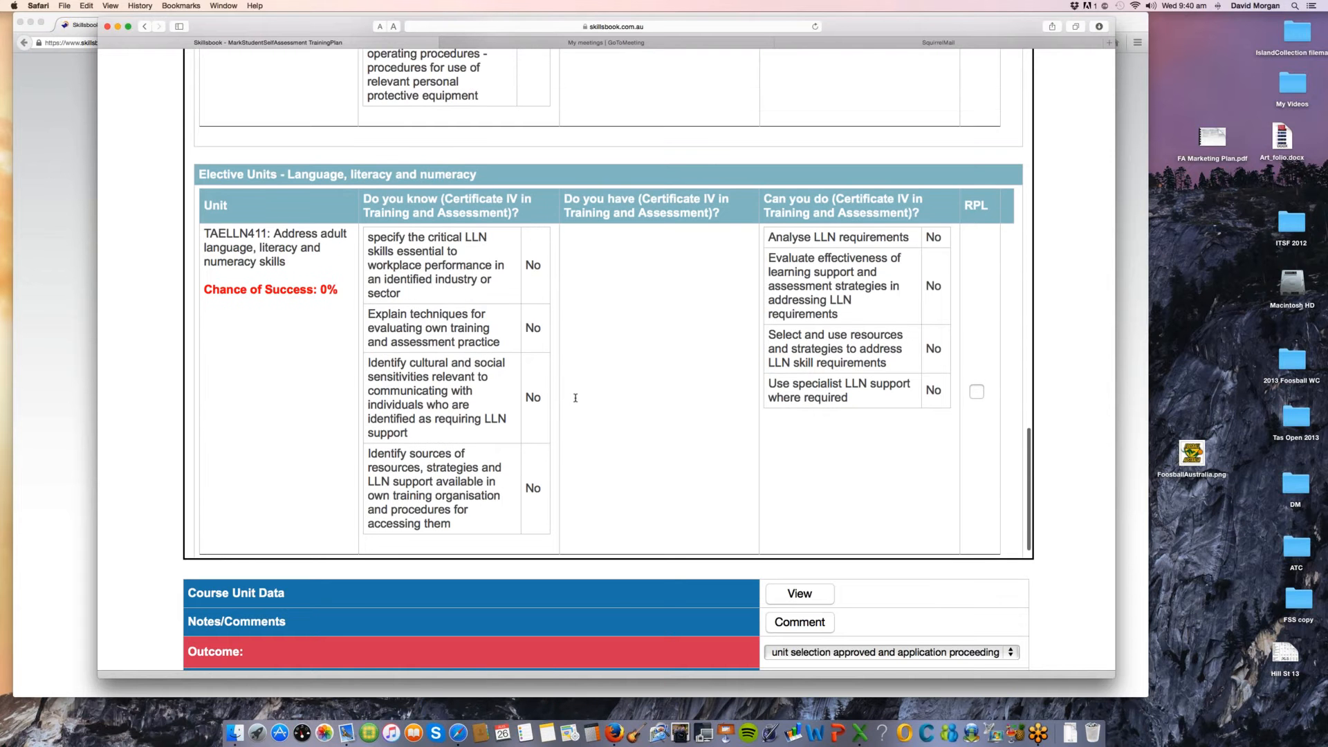
{"action": "scroll", "coordinate": [575, 397], "scroll_direction": "up", "scroll_amount": 2}
{"action": "left_click", "coordinate": [978, 473]}
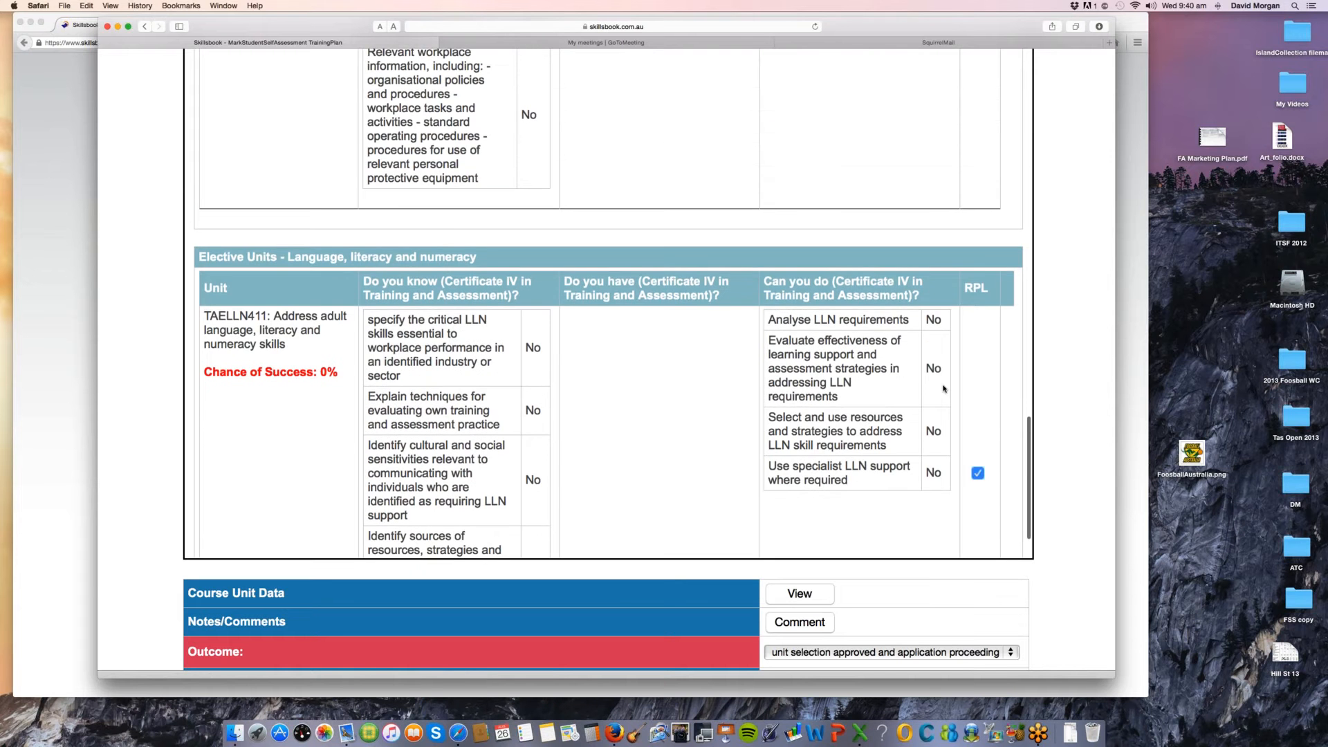
Step: Check the selected units against the qualification requirements and try to activate the student again
{"action": "scroll", "coordinate": [943, 389], "scroll_direction": "up", "scroll_amount": 6}
{"action": "scroll", "coordinate": [943, 389], "scroll_direction": "up", "scroll_amount": 10}
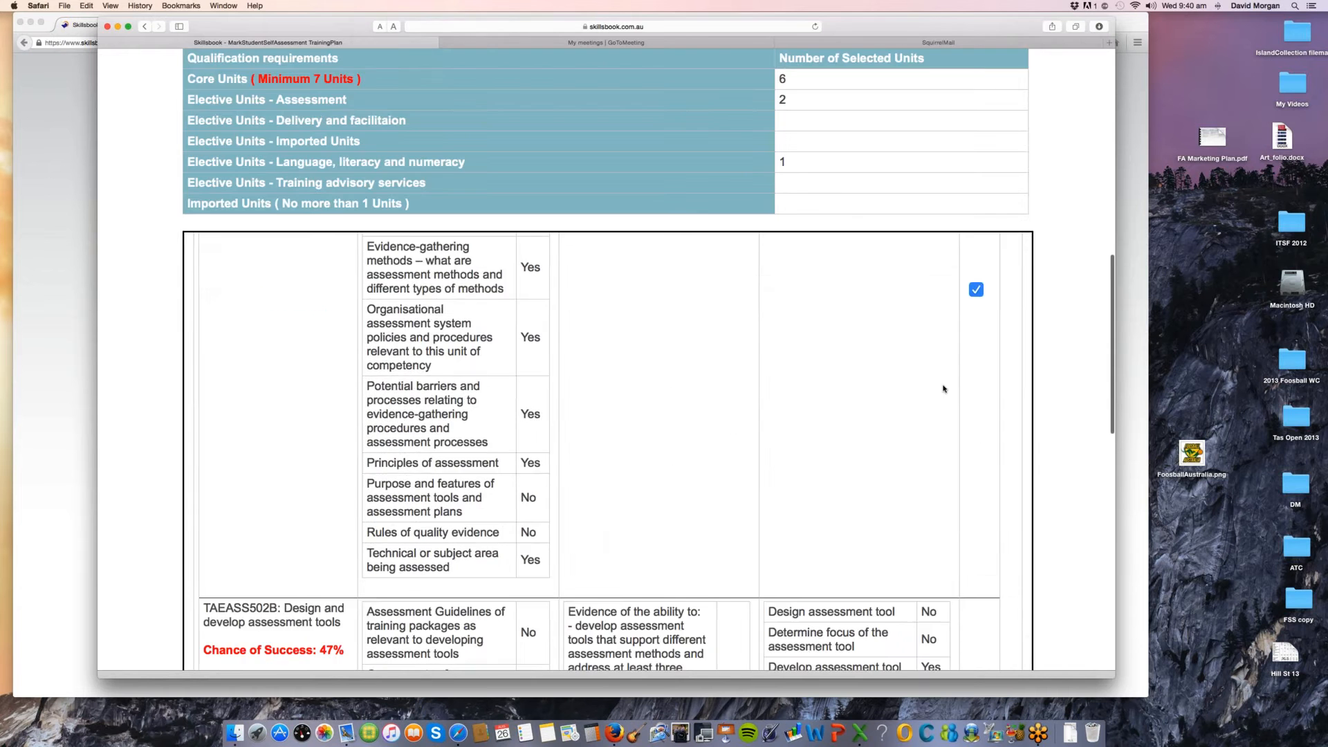
{"action": "scroll", "coordinate": [942, 388], "scroll_direction": "up", "scroll_amount": 5}
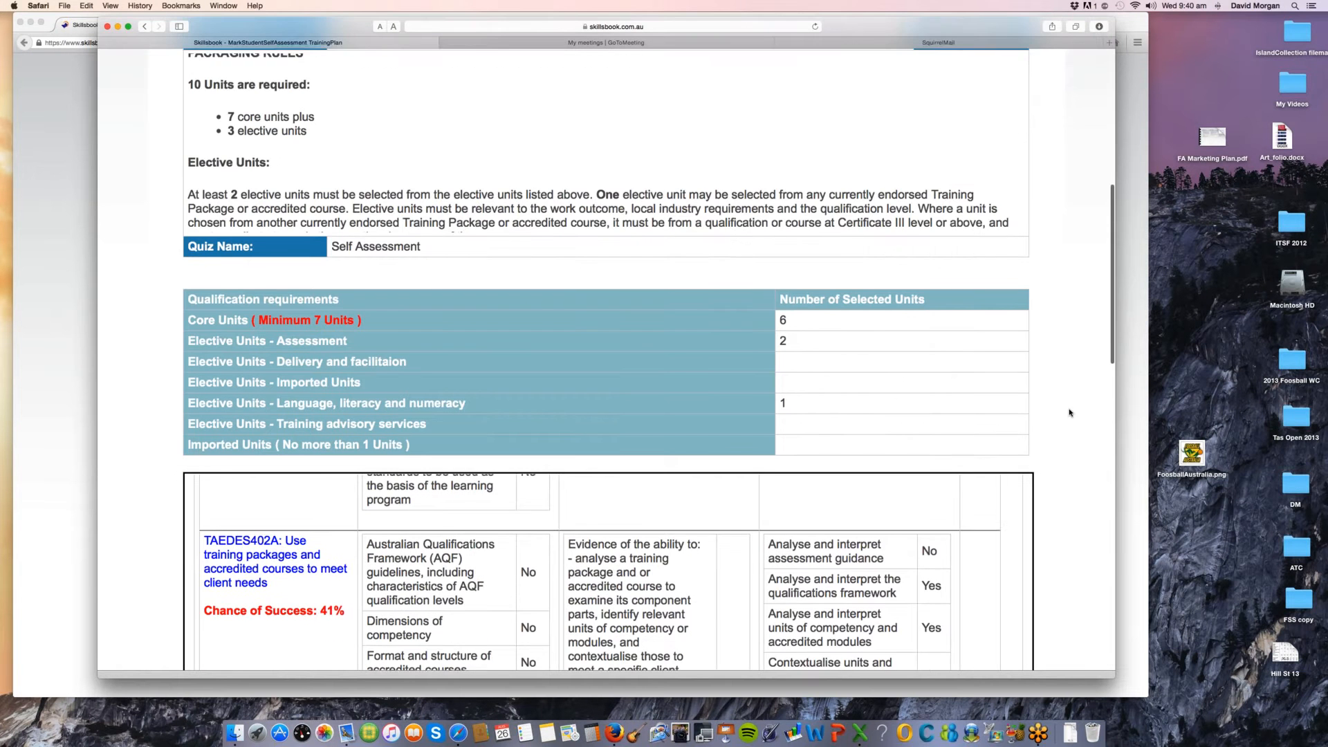
{"action": "scroll", "coordinate": [910, 424], "scroll_direction": "down", "scroll_amount": 5}
{"action": "scroll", "coordinate": [910, 424], "scroll_direction": "down", "scroll_amount": 5}
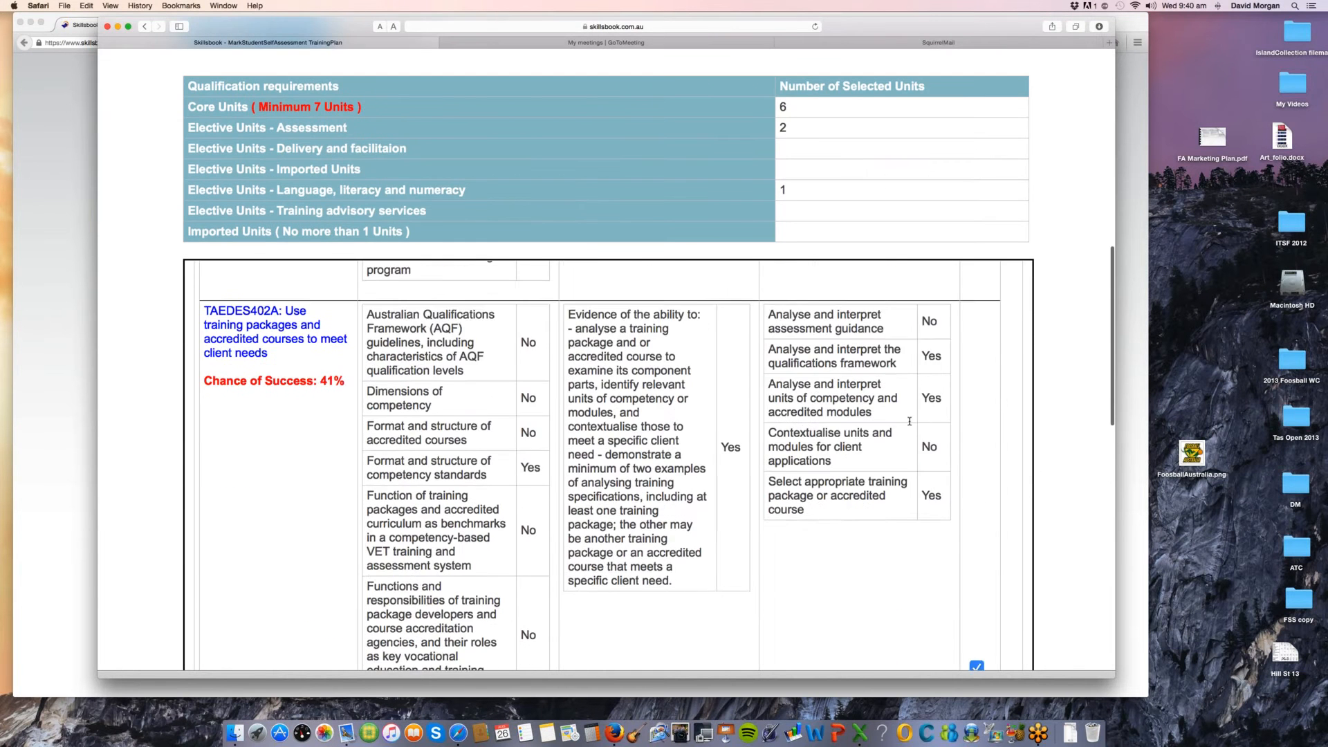
{"action": "scroll", "coordinate": [1074, 425], "scroll_direction": "down", "scroll_amount": 10}
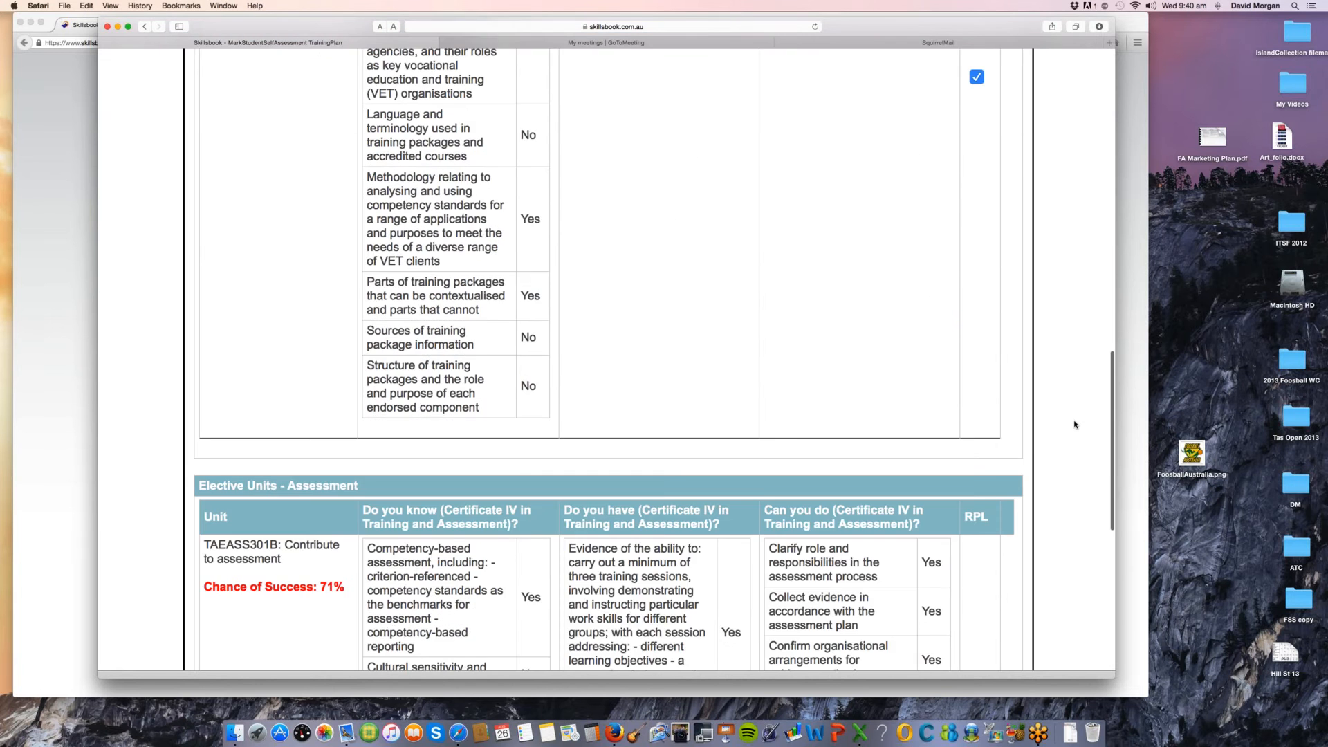
{"action": "scroll", "coordinate": [888, 292], "scroll_direction": "down", "scroll_amount": 10}
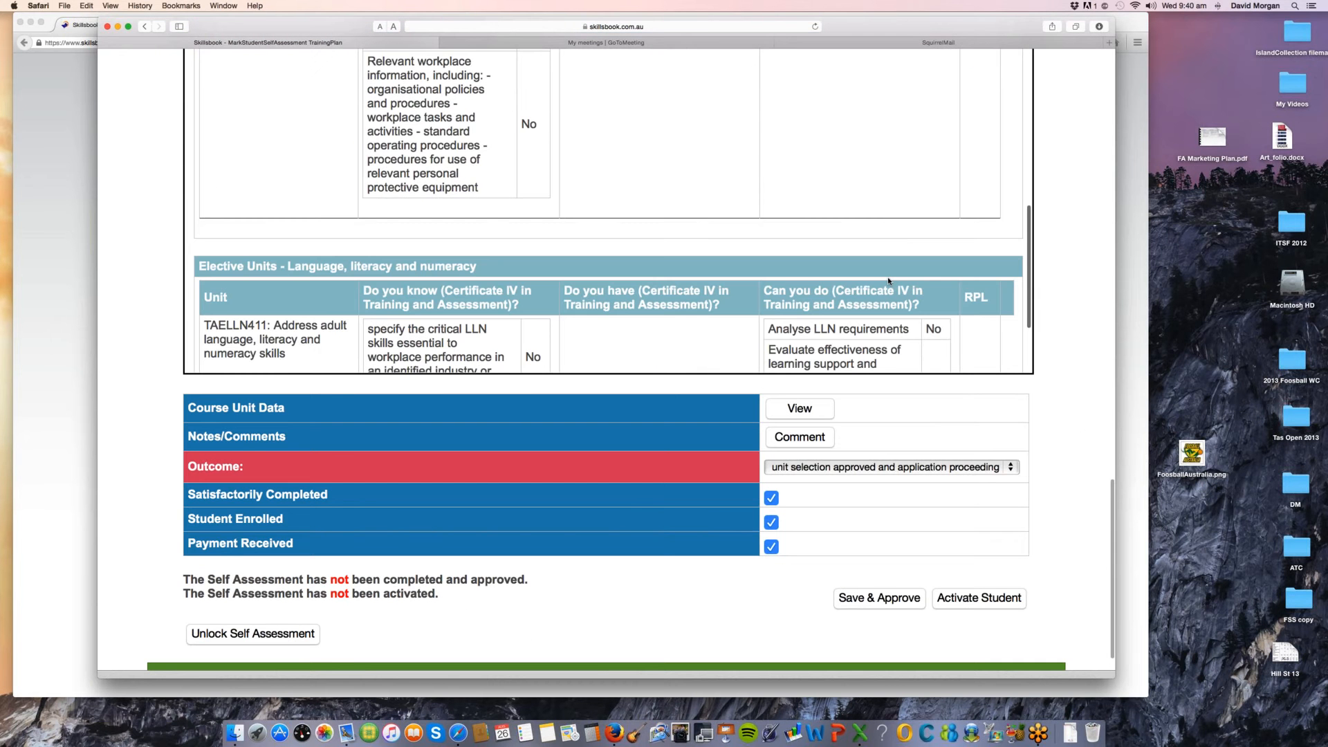
{"action": "scroll", "coordinate": [886, 276], "scroll_direction": "down", "scroll_amount": 10}
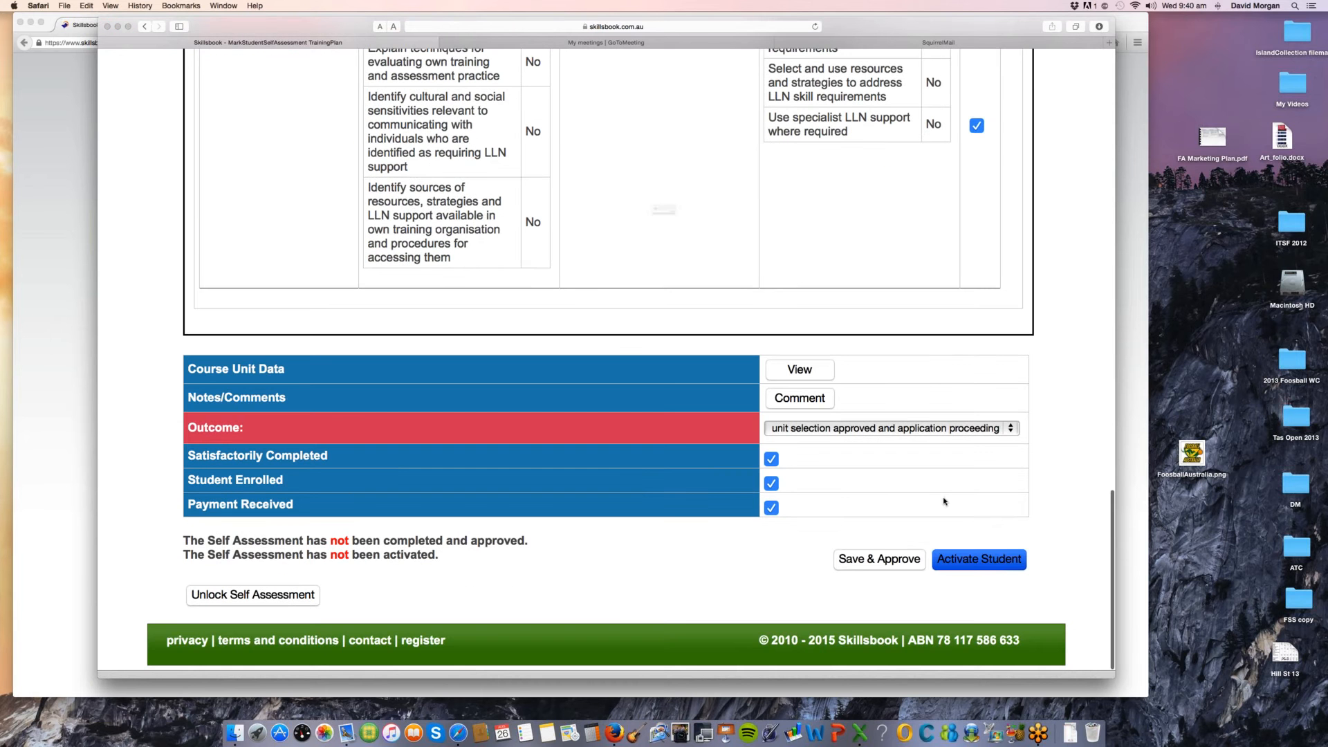
{"action": "key", "text": "Return"}
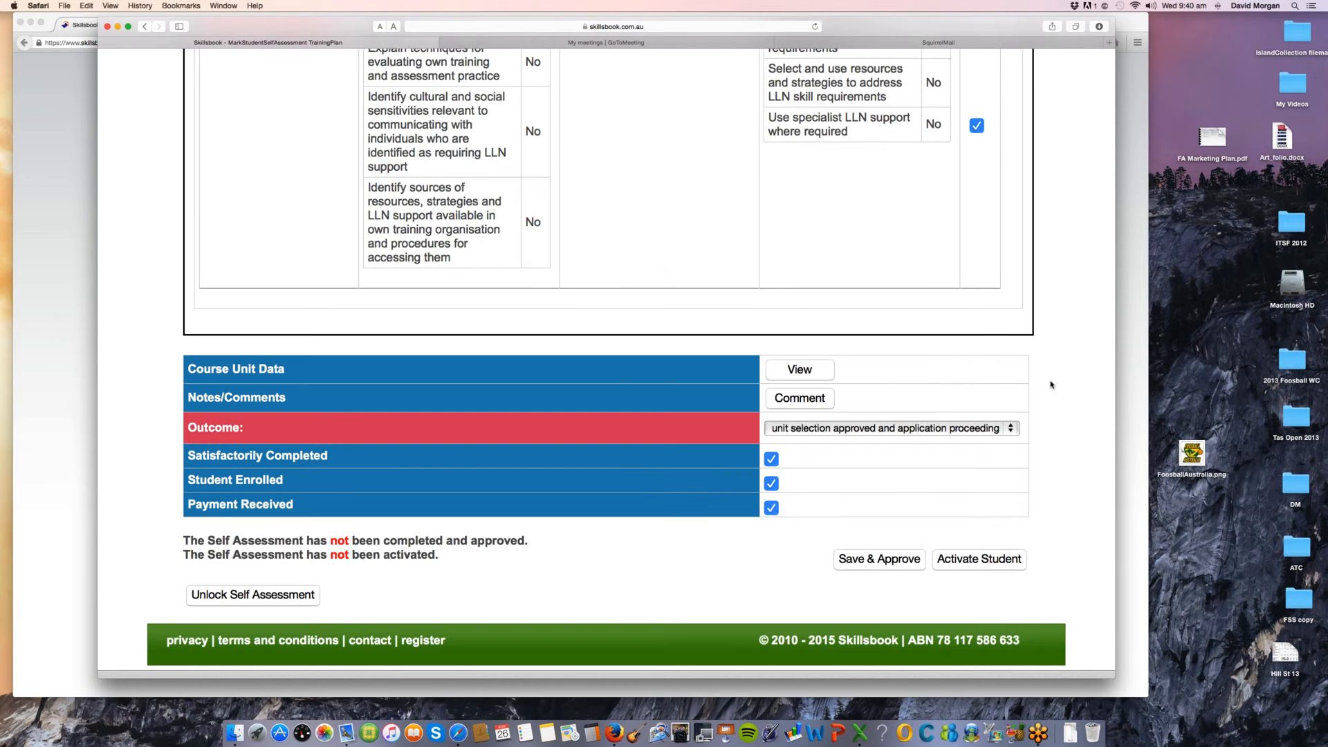
Step: Examine the RPL marks on the selected core units against the qualification requirements and packaging rules
{"action": "scroll", "coordinate": [1050, 385], "scroll_direction": "up", "scroll_amount": 7}
{"action": "scroll", "coordinate": [1050, 384], "scroll_direction": "up", "scroll_amount": 10}
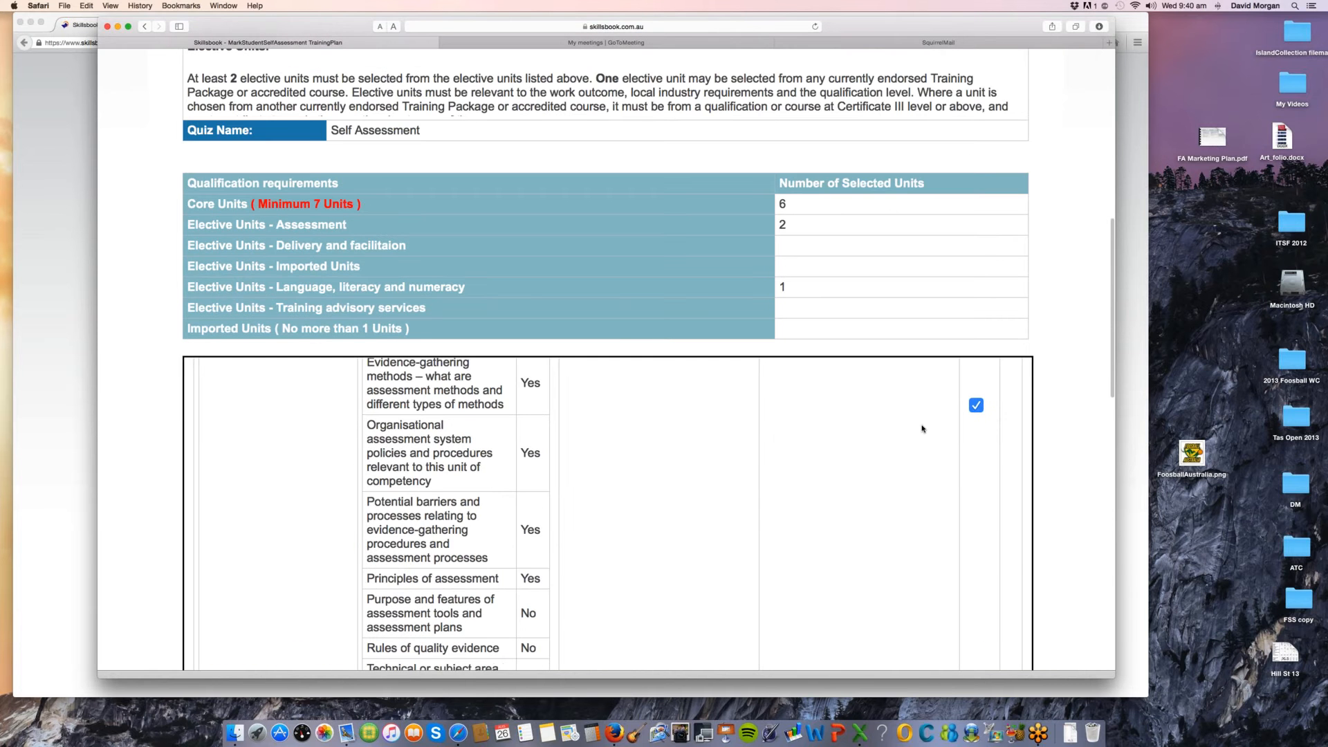
{"action": "scroll", "coordinate": [922, 428], "scroll_direction": "up", "scroll_amount": 4}
{"action": "scroll", "coordinate": [870, 383], "scroll_direction": "down", "scroll_amount": 8}
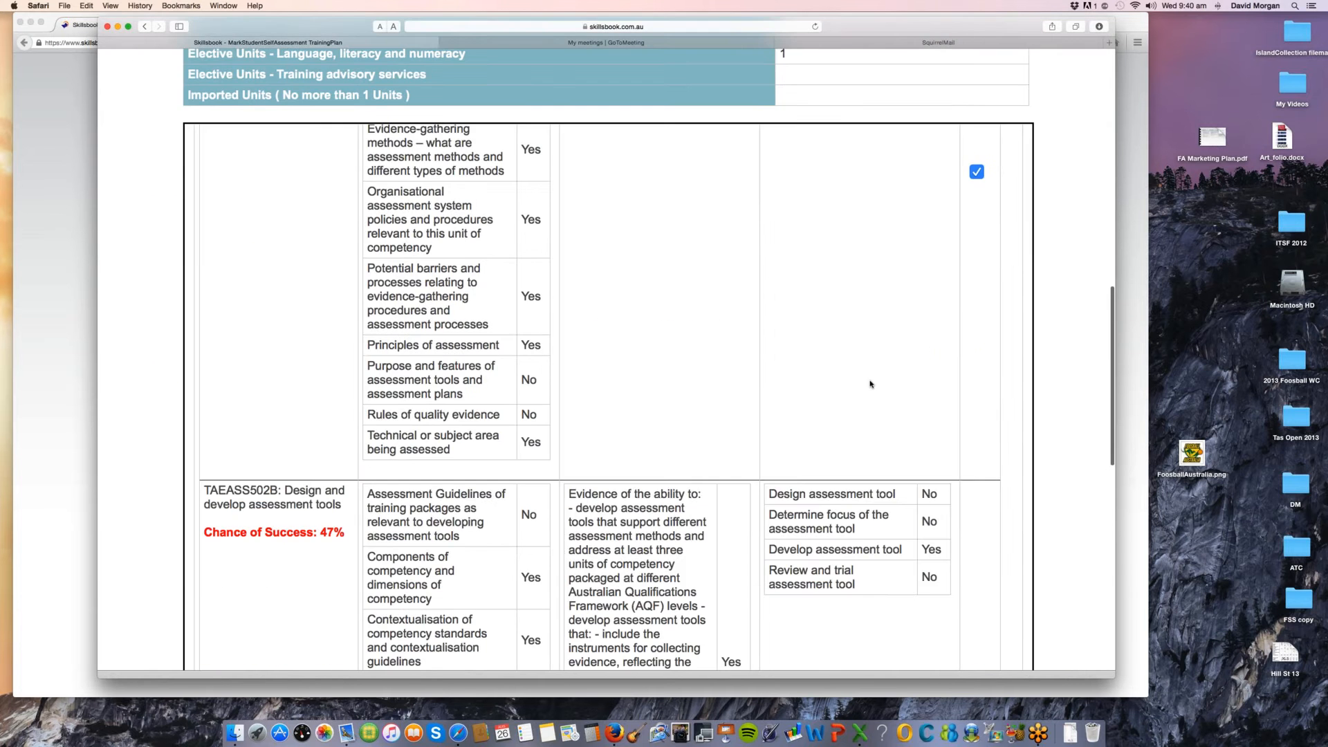
{"action": "scroll", "coordinate": [870, 384], "scroll_direction": "up", "scroll_amount": 8}
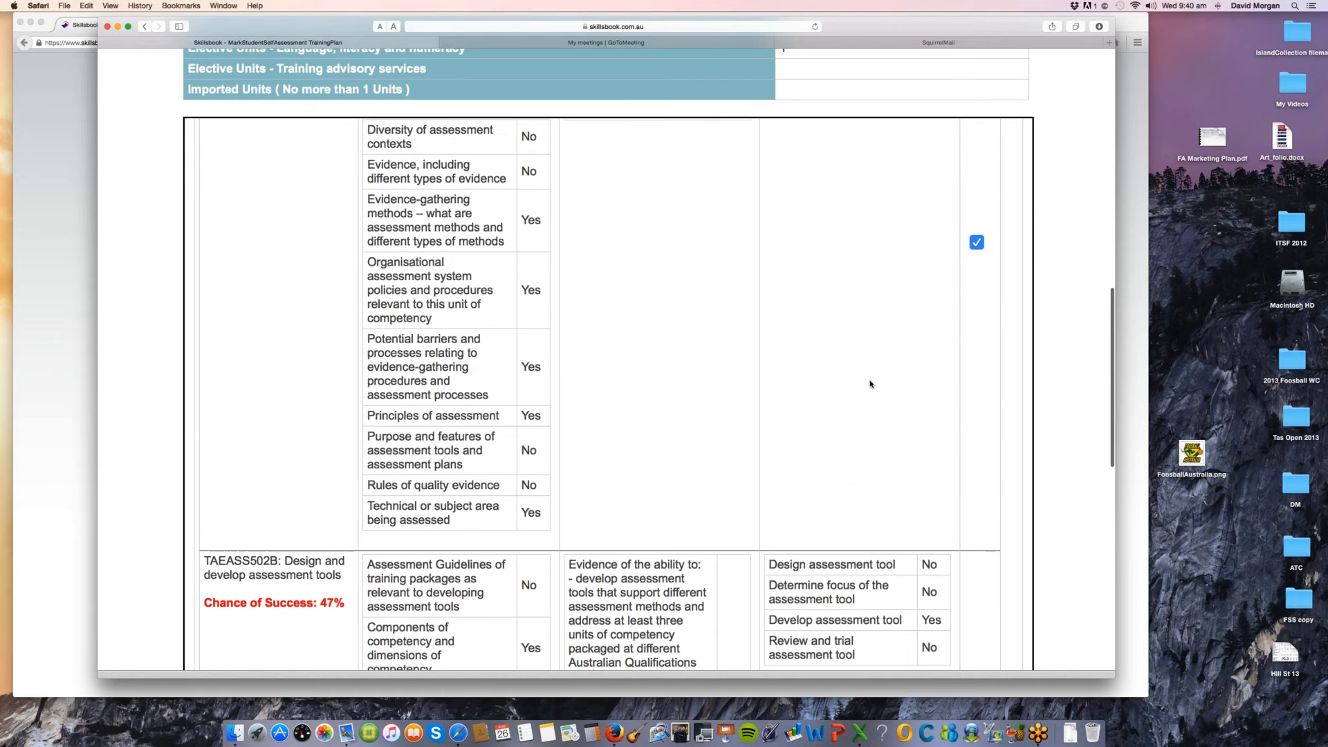
{"action": "scroll", "coordinate": [871, 386], "scroll_direction": "up", "scroll_amount": 5}
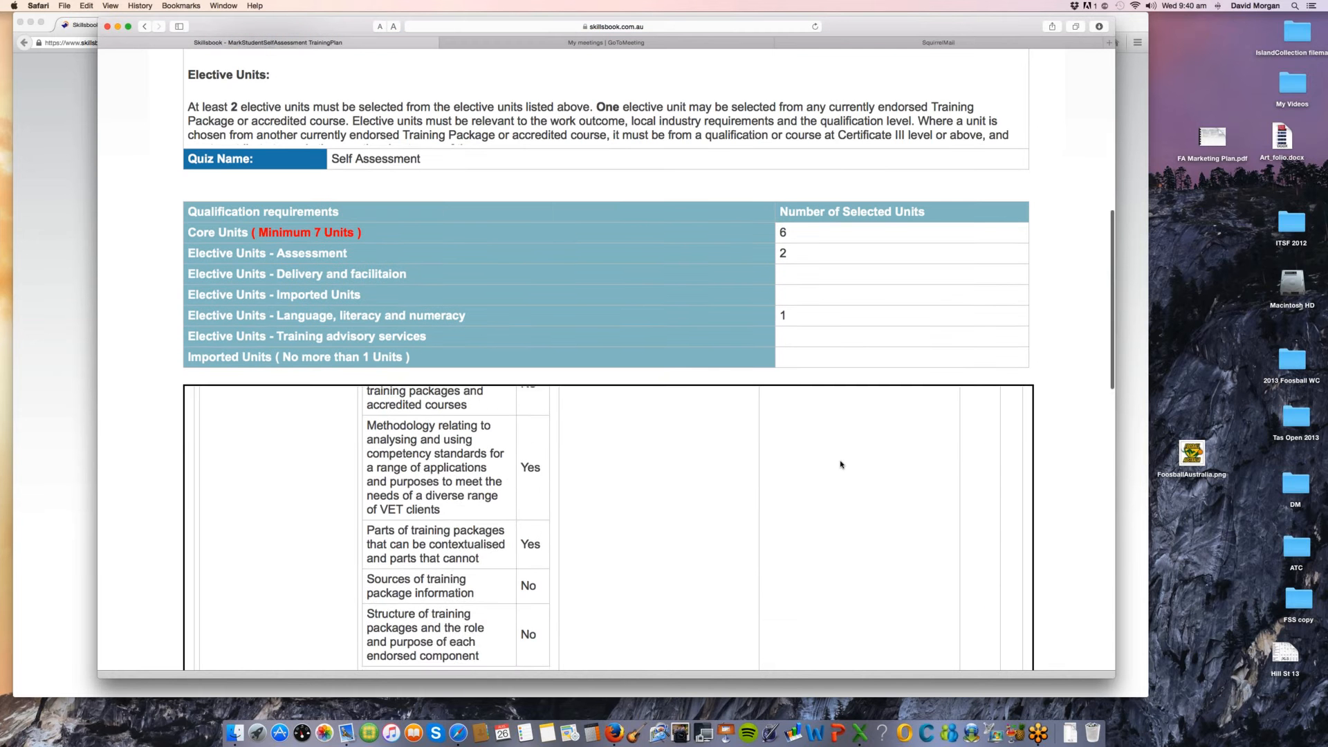
{"action": "scroll", "coordinate": [842, 463], "scroll_direction": "up", "scroll_amount": 3}
{"action": "scroll", "coordinate": [1088, 401], "scroll_direction": "down", "scroll_amount": 1}
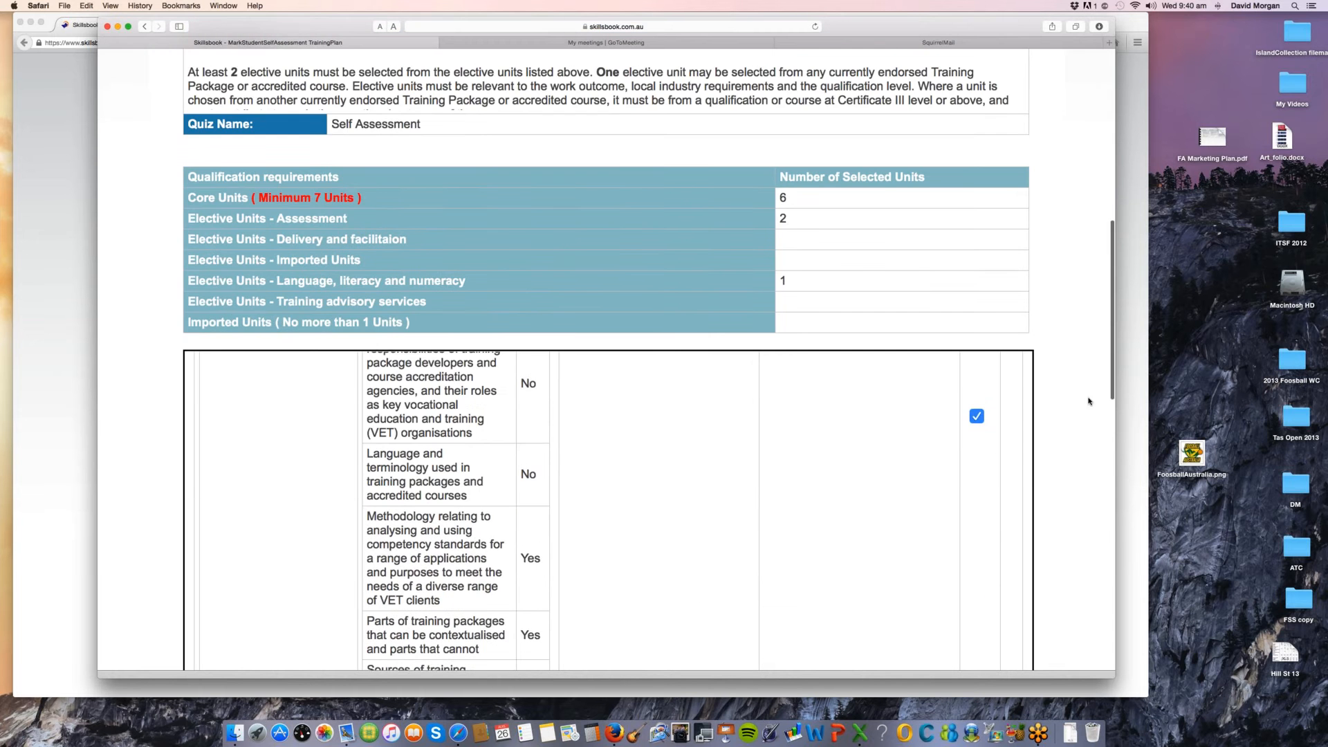
{"action": "scroll", "coordinate": [1088, 402], "scroll_direction": "down", "scroll_amount": 6}
{"action": "scroll", "coordinate": [849, 356], "scroll_direction": "up", "scroll_amount": 4}
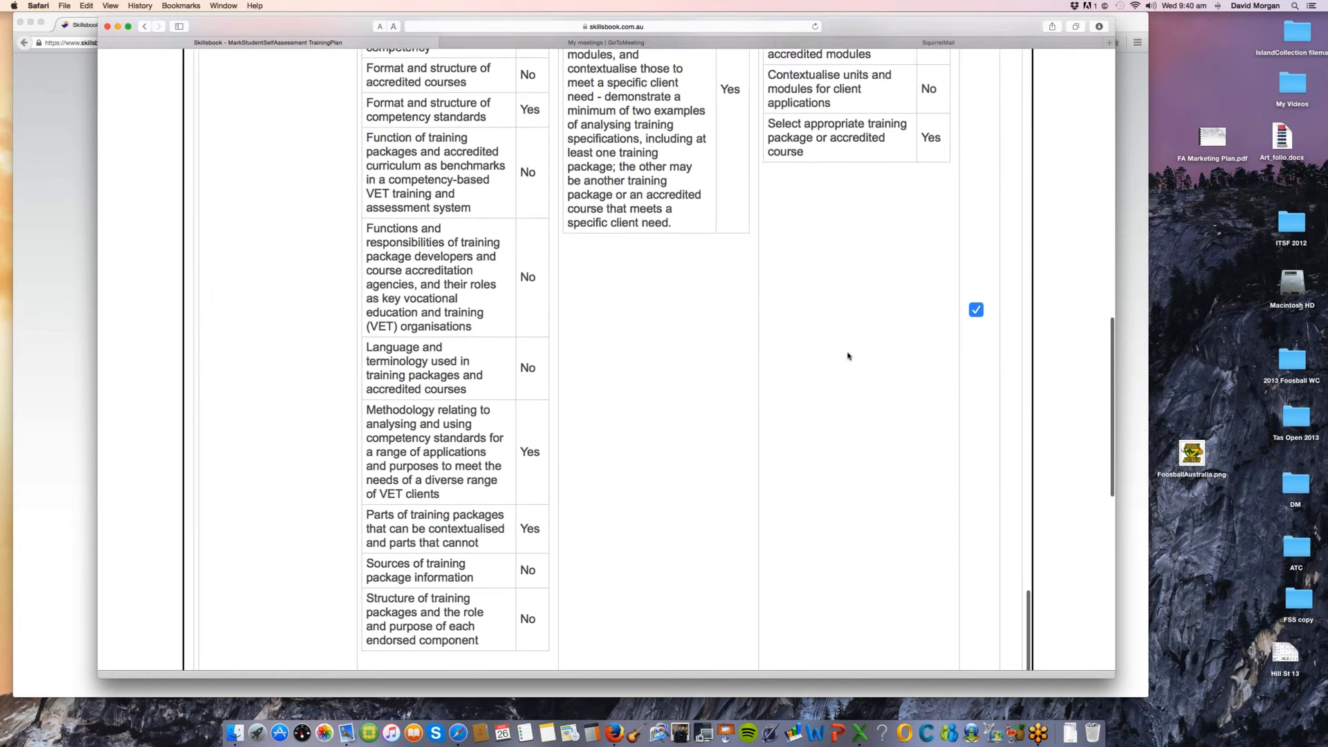
{"action": "scroll", "coordinate": [848, 356], "scroll_direction": "up", "scroll_amount": 4}
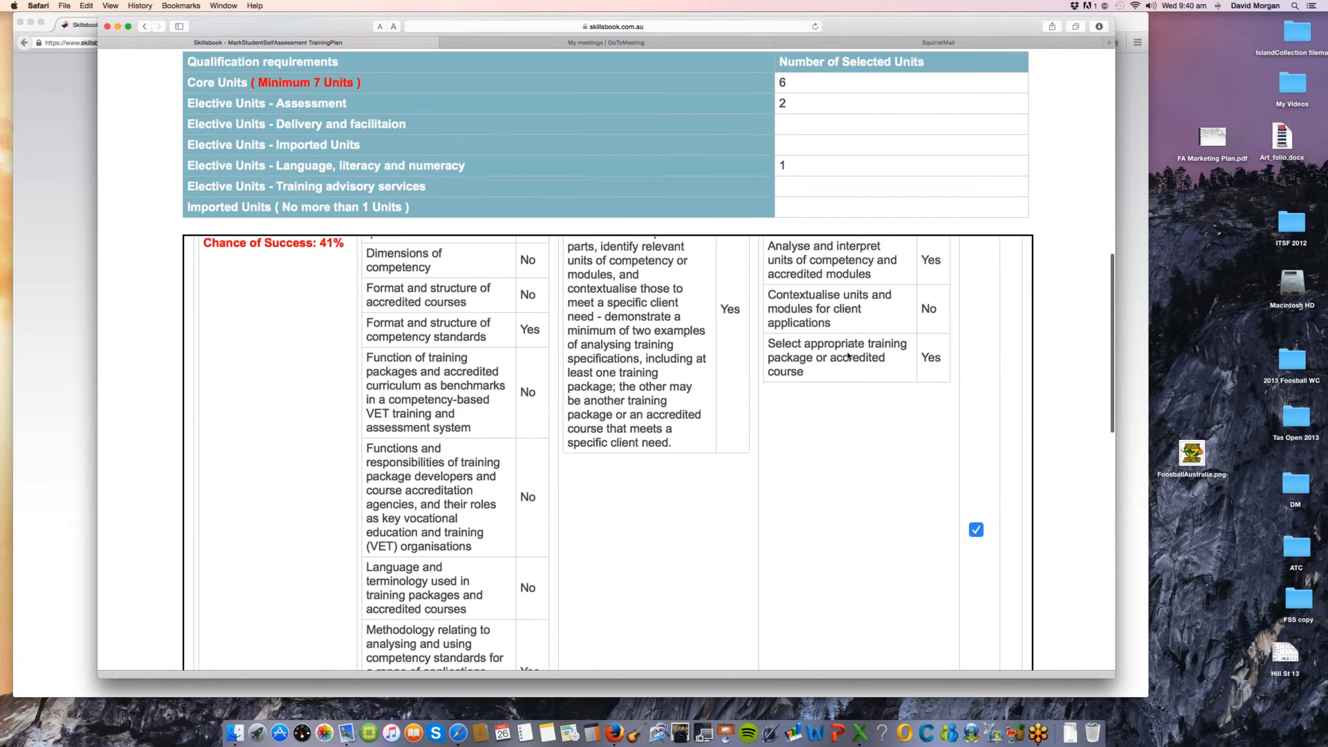
{"action": "scroll", "coordinate": [1073, 556], "scroll_direction": "up", "scroll_amount": 5}
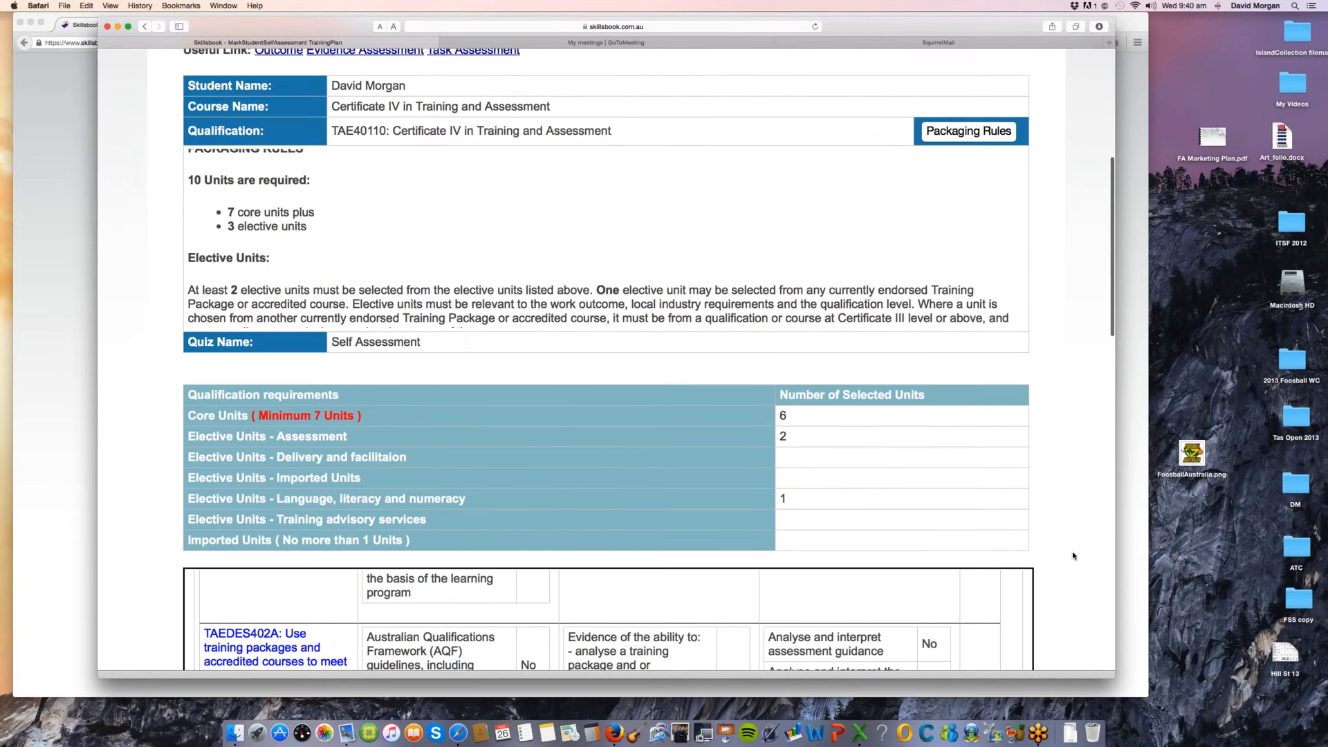
{"action": "scroll", "coordinate": [1073, 556], "scroll_direction": "down", "scroll_amount": 6}
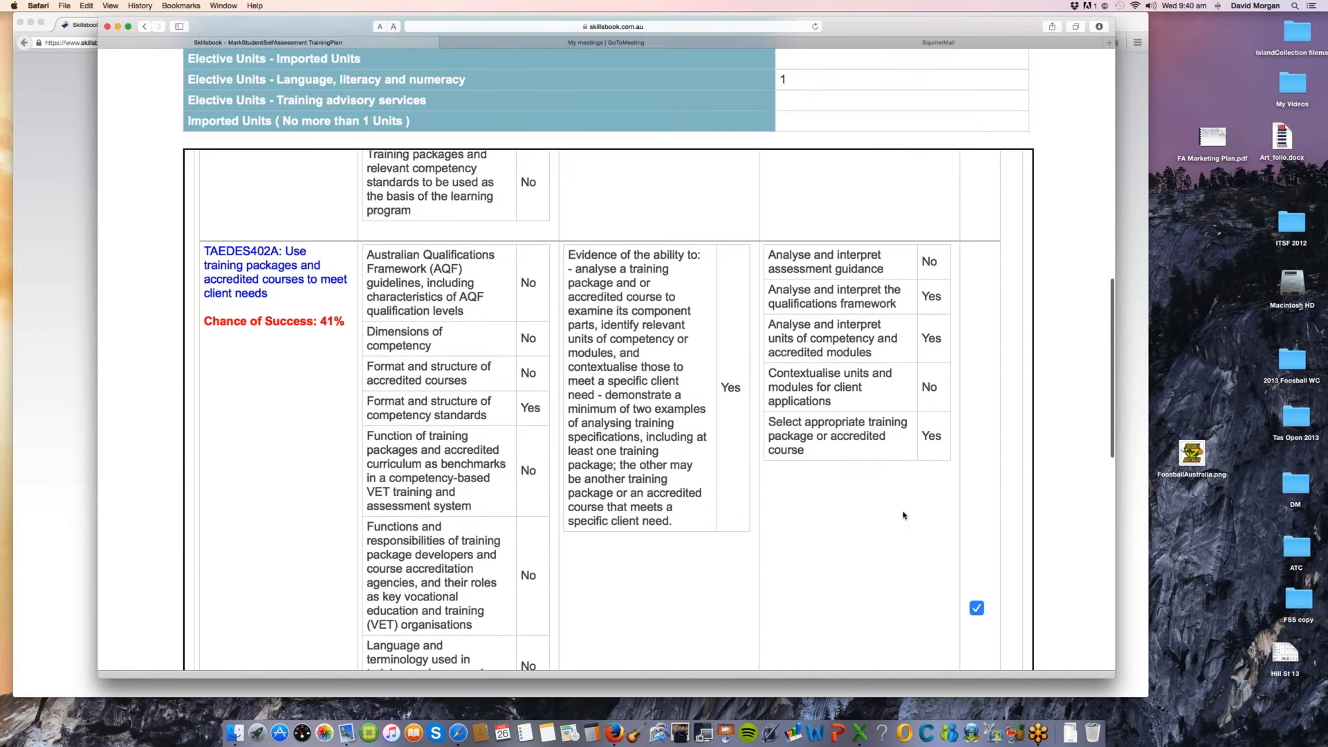
{"action": "scroll", "coordinate": [899, 515], "scroll_direction": "up", "scroll_amount": 4}
{"action": "scroll", "coordinate": [884, 484], "scroll_direction": "down", "scroll_amount": 5}
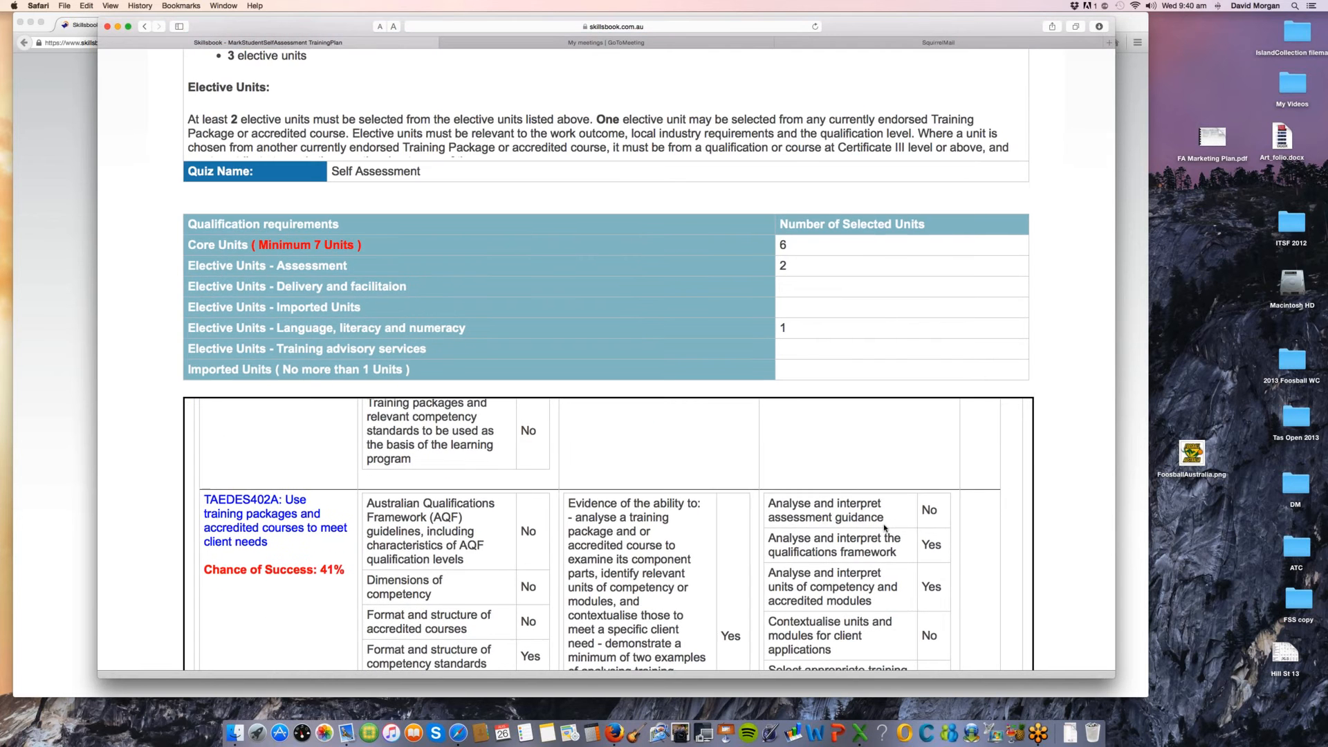
{"action": "scroll", "coordinate": [884, 528], "scroll_direction": "up", "scroll_amount": 1}
{"action": "scroll", "coordinate": [1075, 524], "scroll_direction": "up", "scroll_amount": 3}
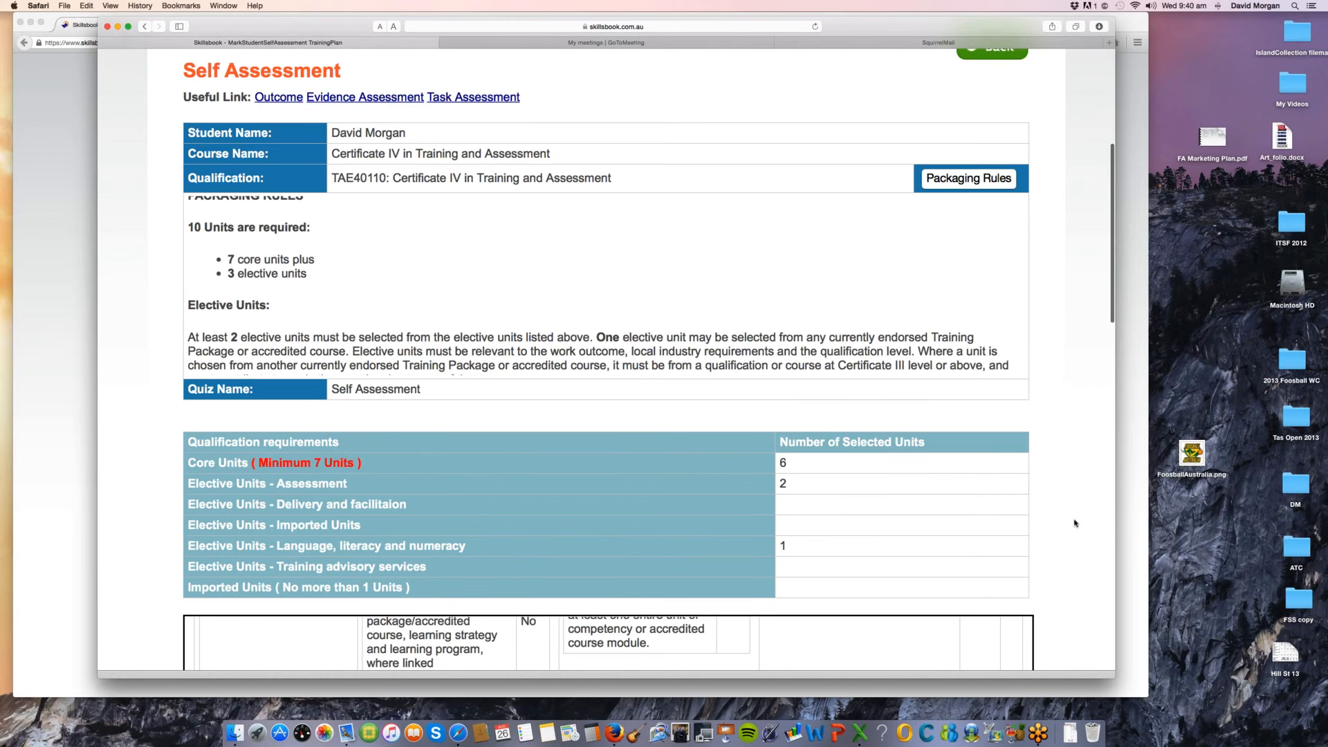
{"action": "scroll", "coordinate": [1075, 524], "scroll_direction": "down", "scroll_amount": 5}
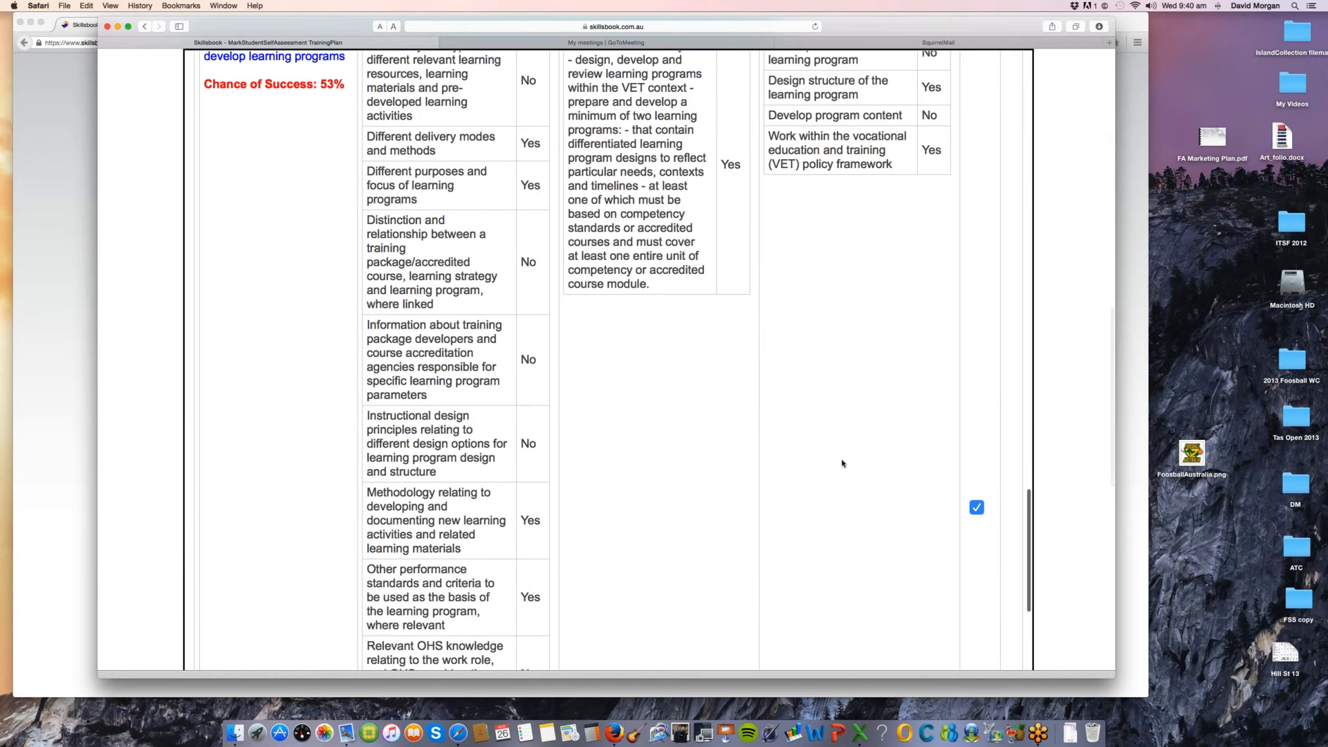
{"action": "scroll", "coordinate": [842, 463], "scroll_direction": "up", "scroll_amount": 7}
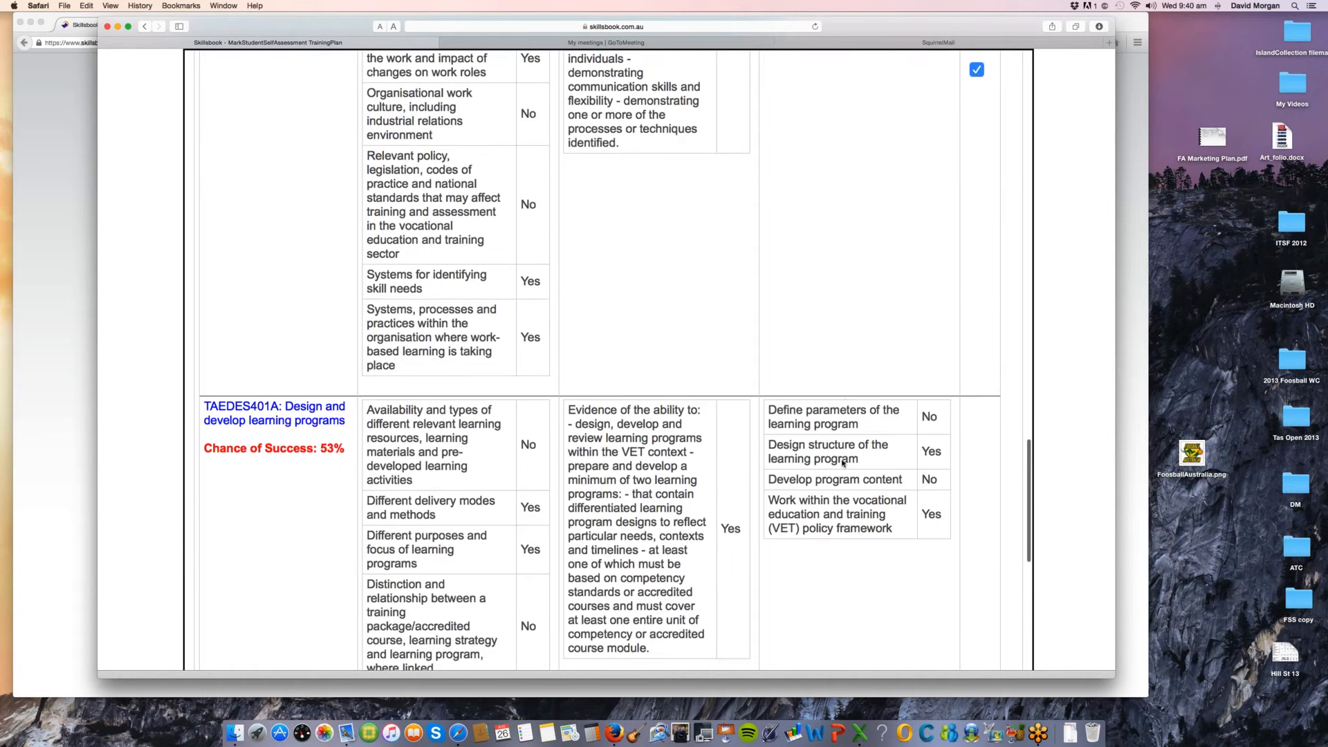
{"action": "scroll", "coordinate": [842, 463], "scroll_direction": "up", "scroll_amount": 6}
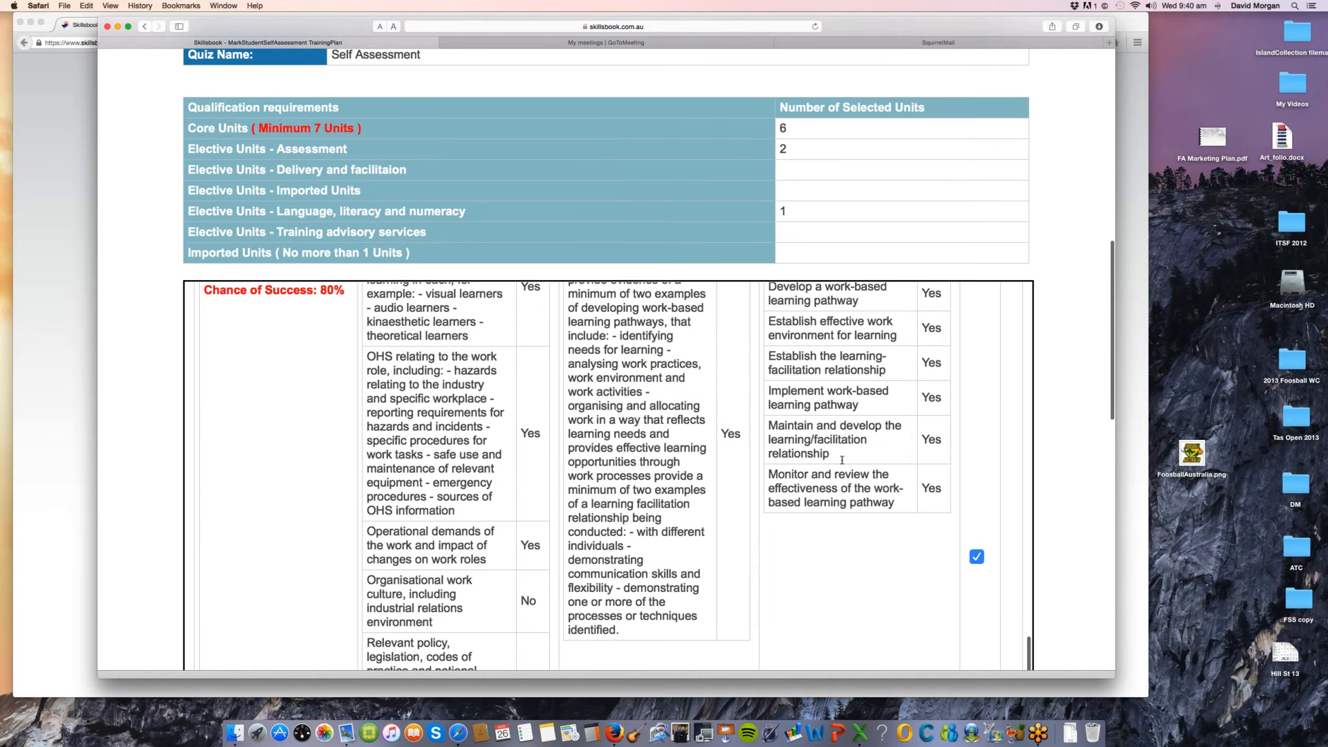
Step: Open the Certificate IV in Training and Assessment course for editing at its course structure settings
{"action": "scroll", "coordinate": [842, 460], "scroll_direction": "up", "scroll_amount": 10}
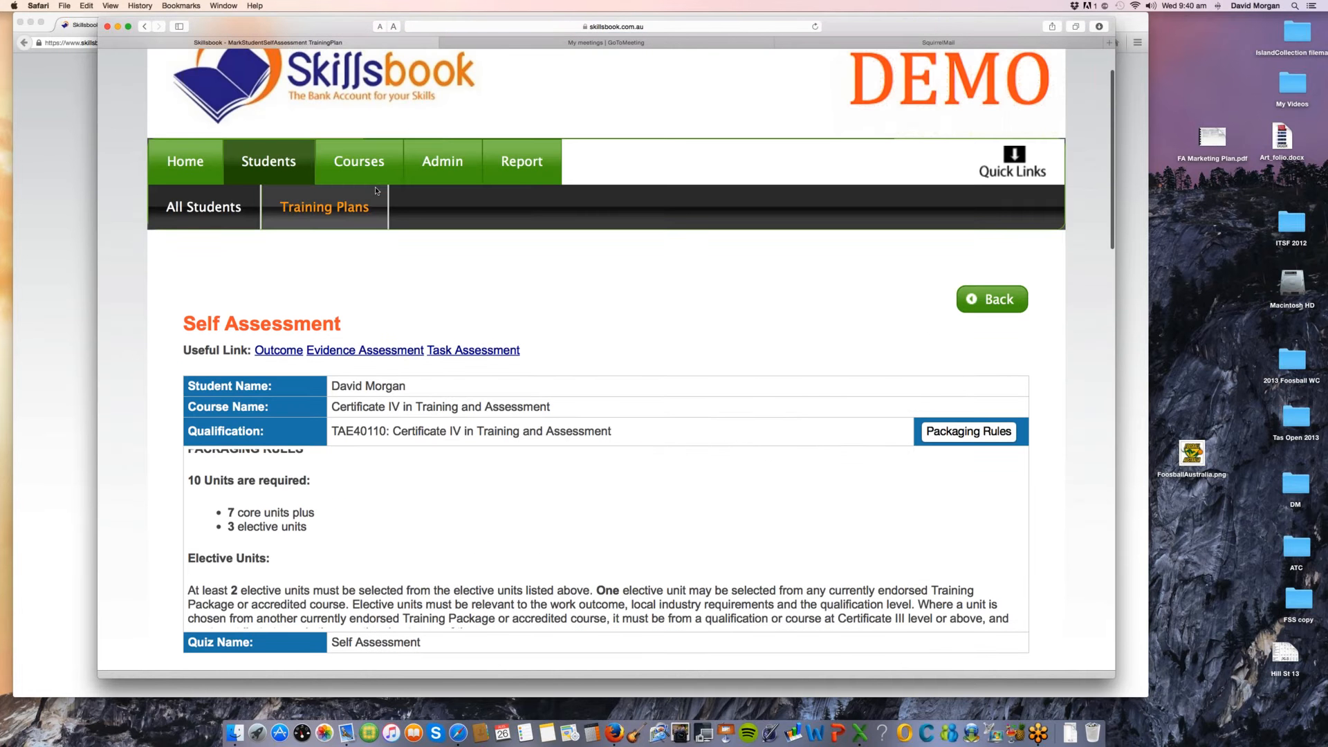
{"action": "left_click", "coordinate": [365, 171]}
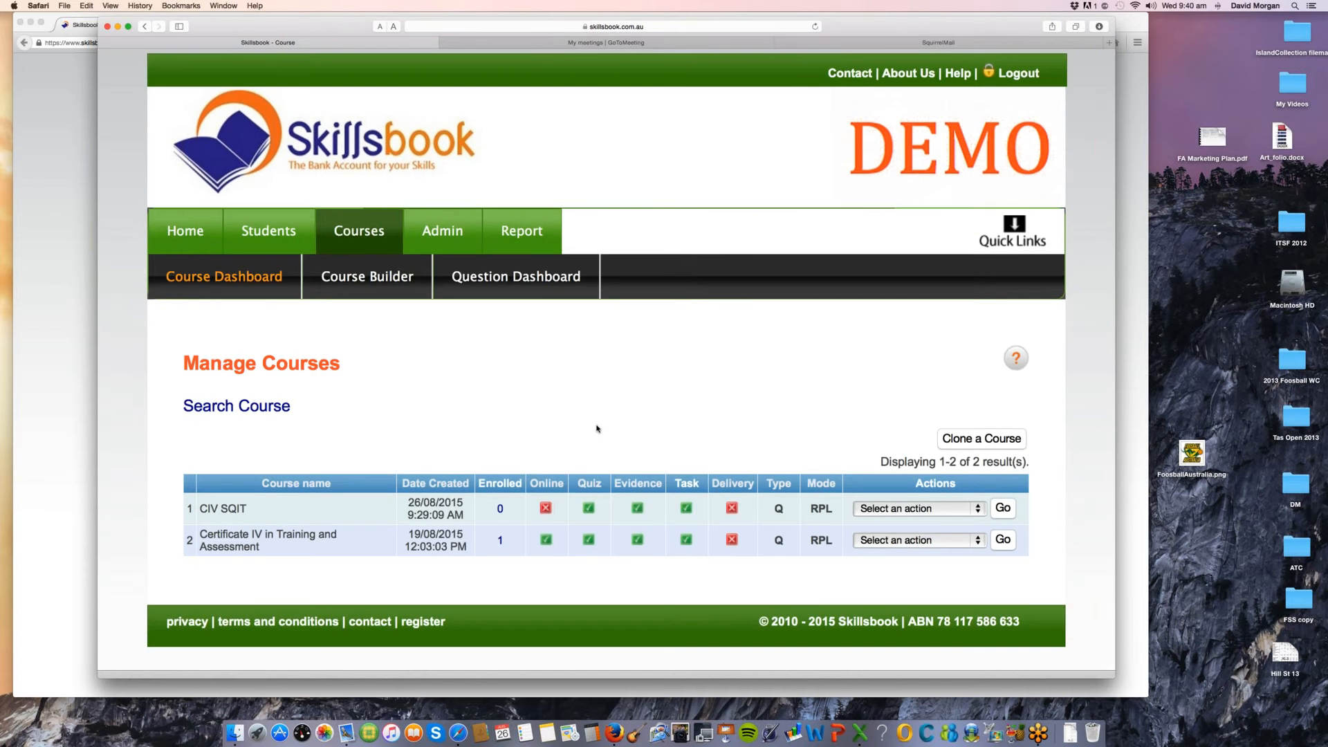
{"action": "left_click", "coordinate": [914, 540]}
{"action": "left_click", "coordinate": [892, 581]}
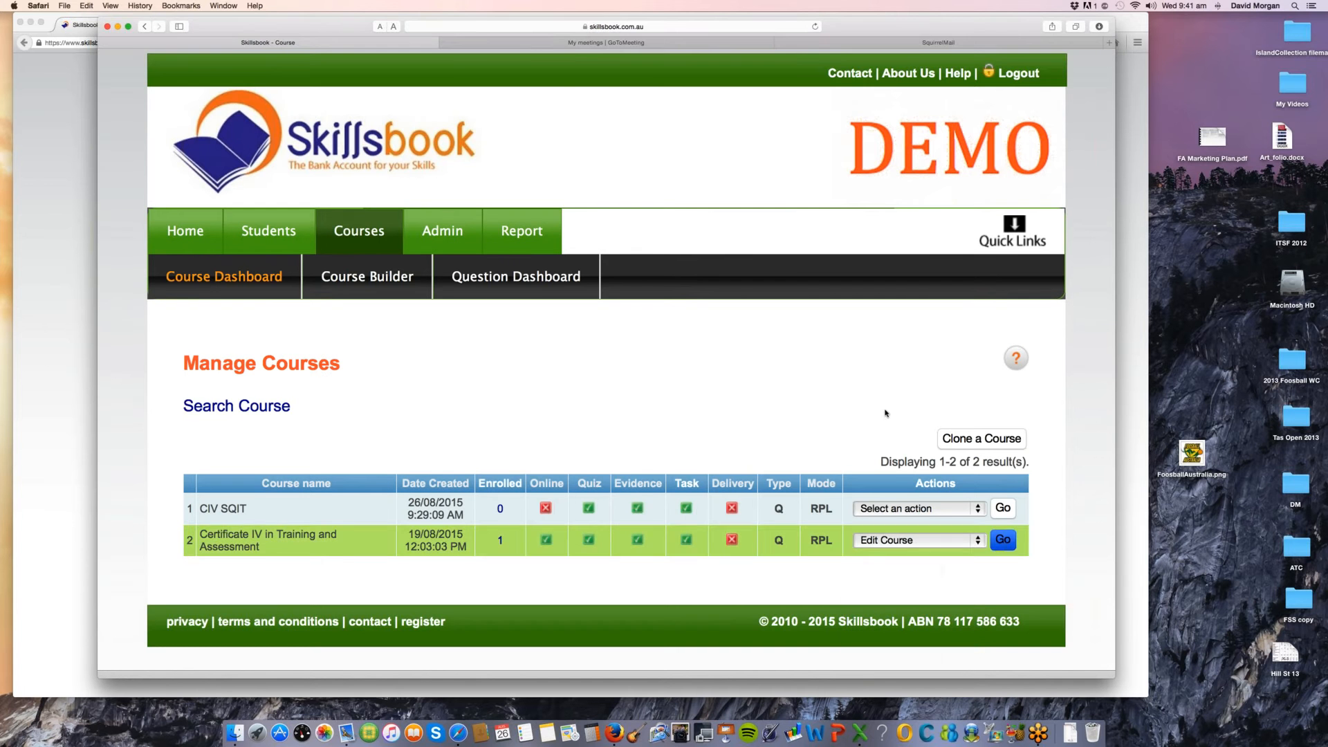
{"action": "left_click", "coordinate": [742, 240]}
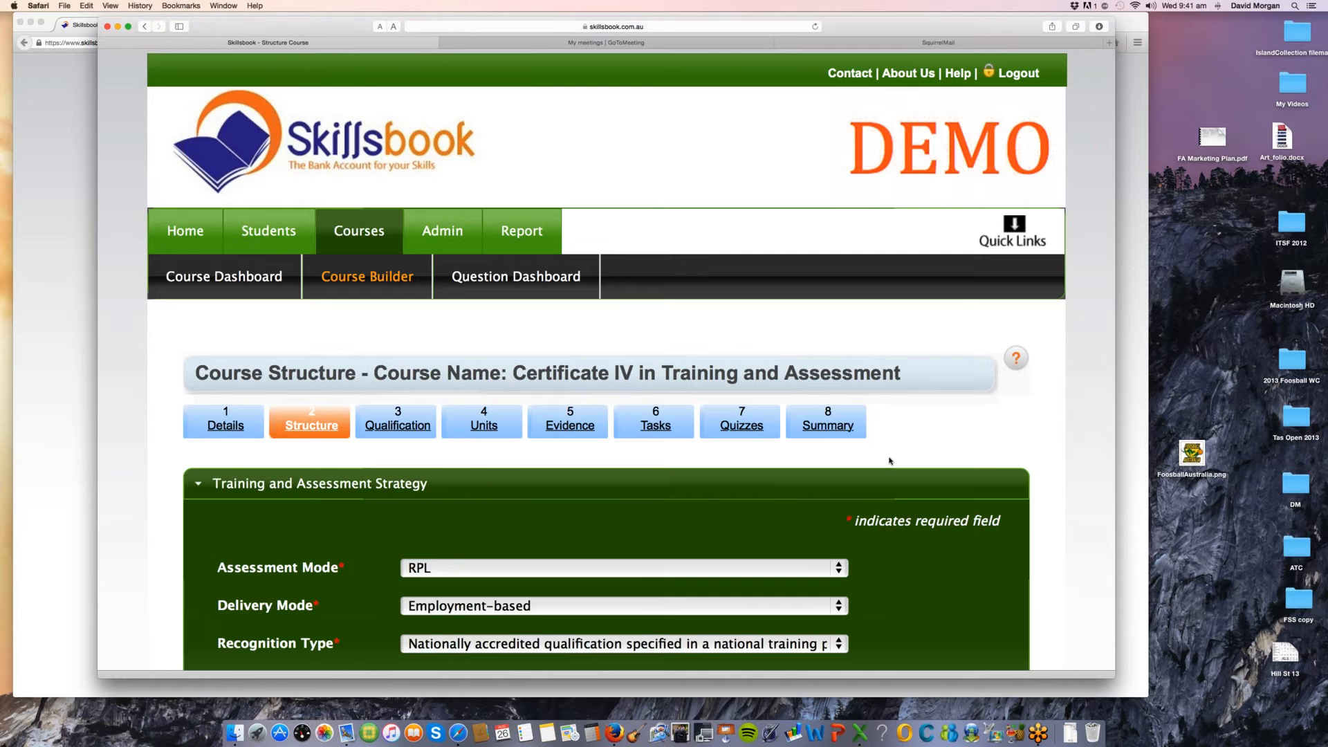
Step: Set the Self Assessment RPL Rule in the assessment methods to Ignore Packaging Rule and save the course structure
{"action": "scroll", "coordinate": [889, 461], "scroll_direction": "down", "scroll_amount": 3}
{"action": "scroll", "coordinate": [890, 461], "scroll_direction": "down", "scroll_amount": 5}
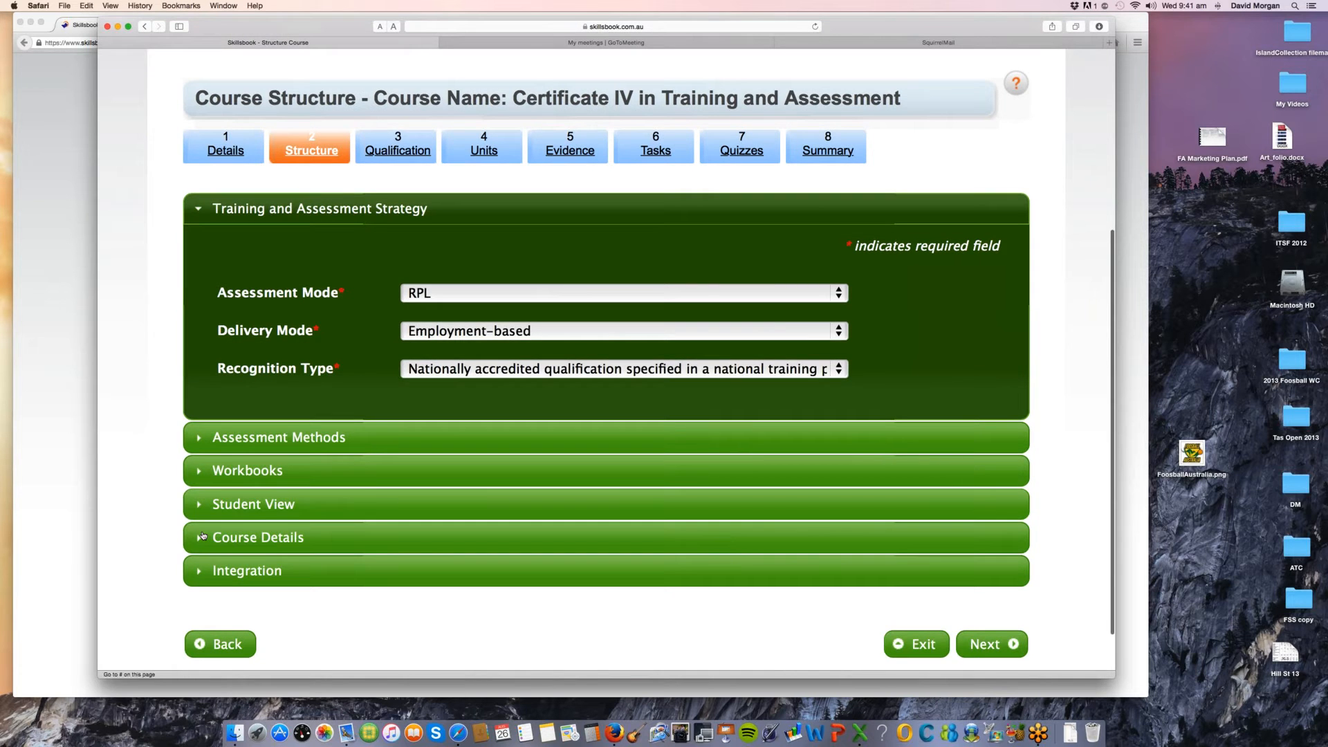
{"action": "left_click", "coordinate": [202, 438]}
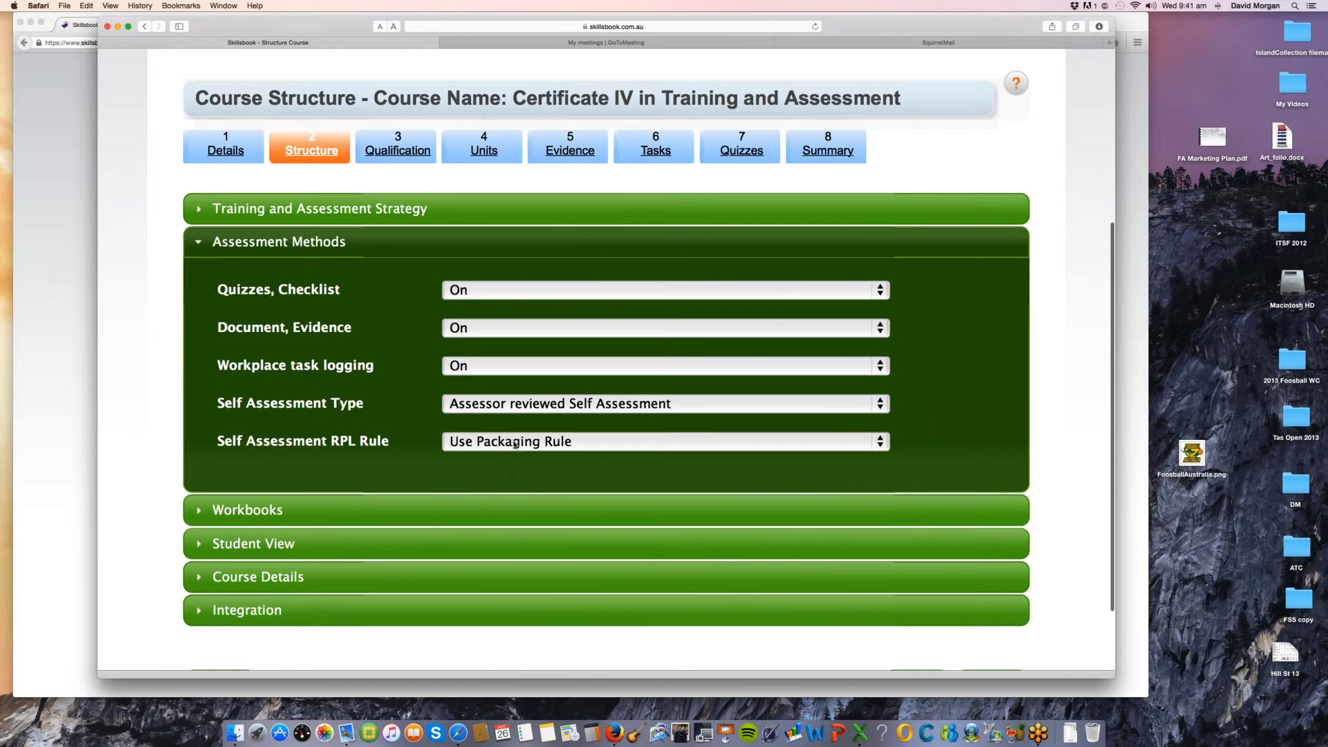
{"action": "left_click", "coordinate": [516, 444]}
{"action": "left_click", "coordinate": [789, 498]}
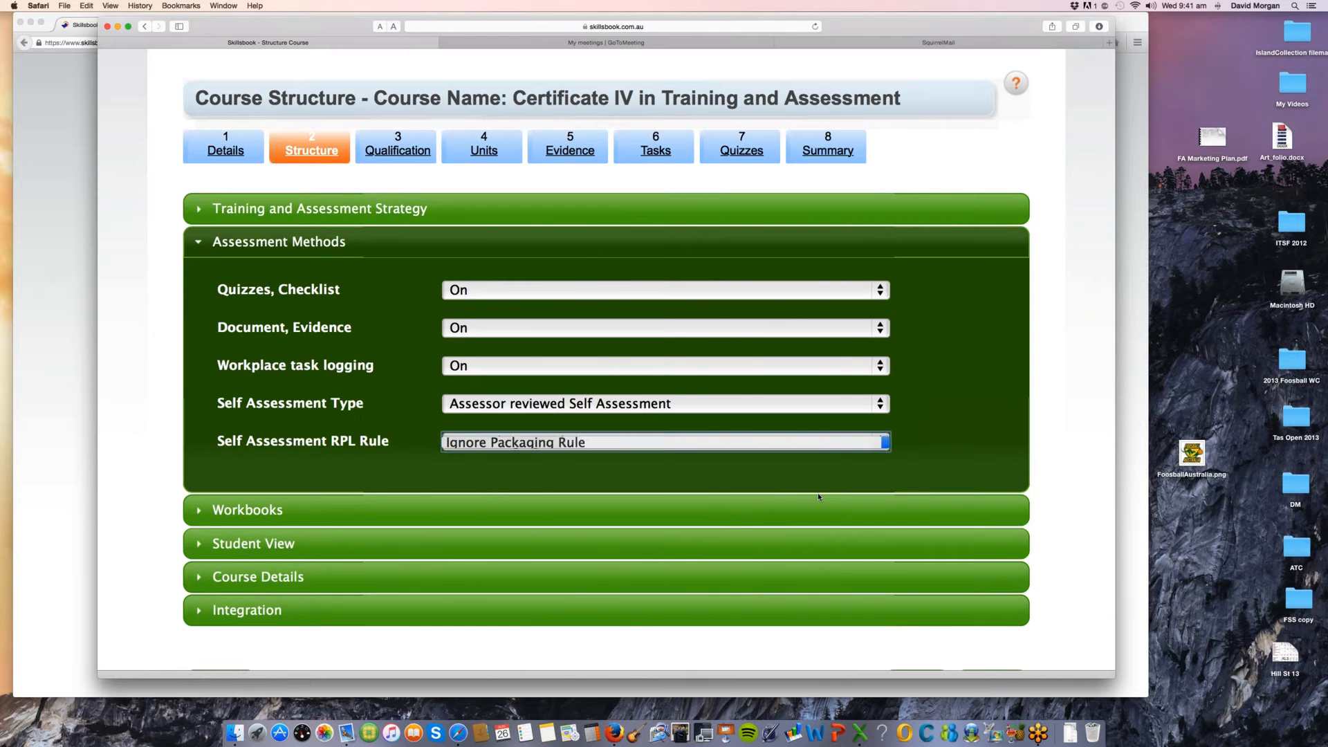
{"action": "scroll", "coordinate": [819, 496], "scroll_direction": "down", "scroll_amount": 3}
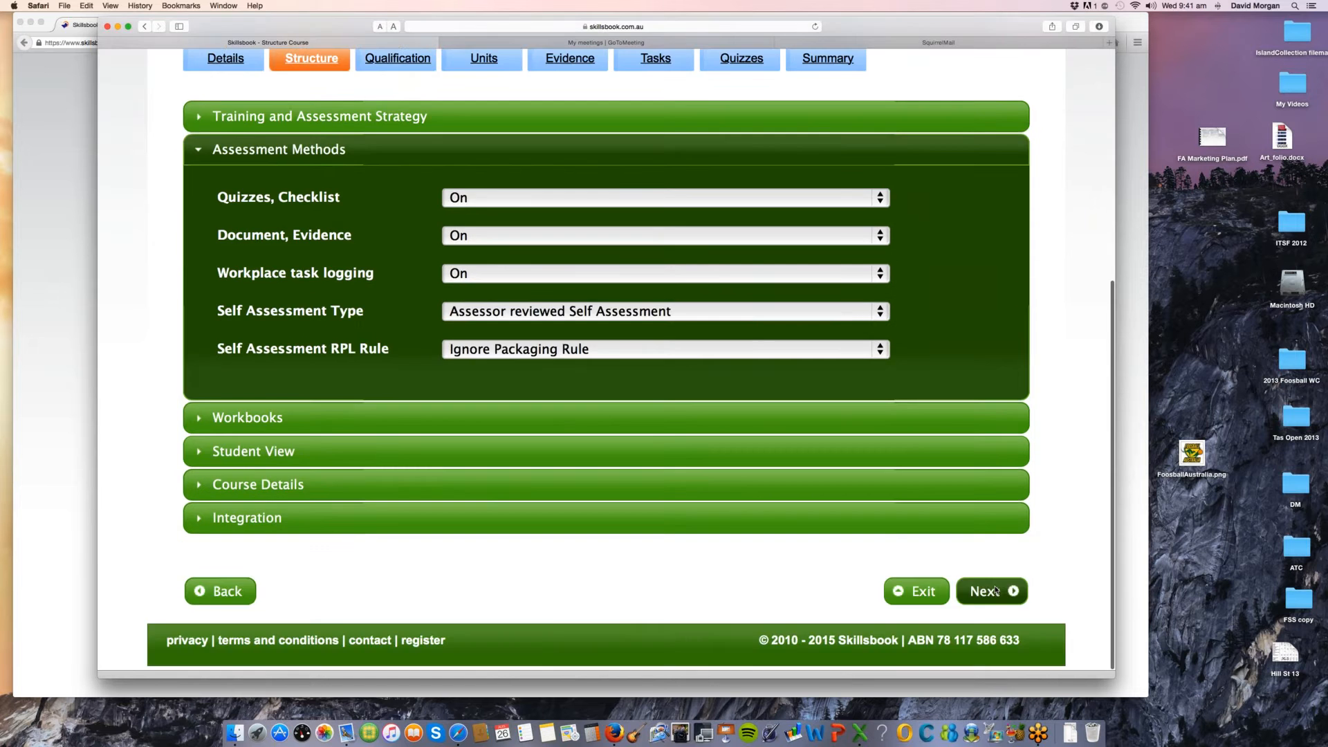
{"action": "left_click", "coordinate": [996, 590]}
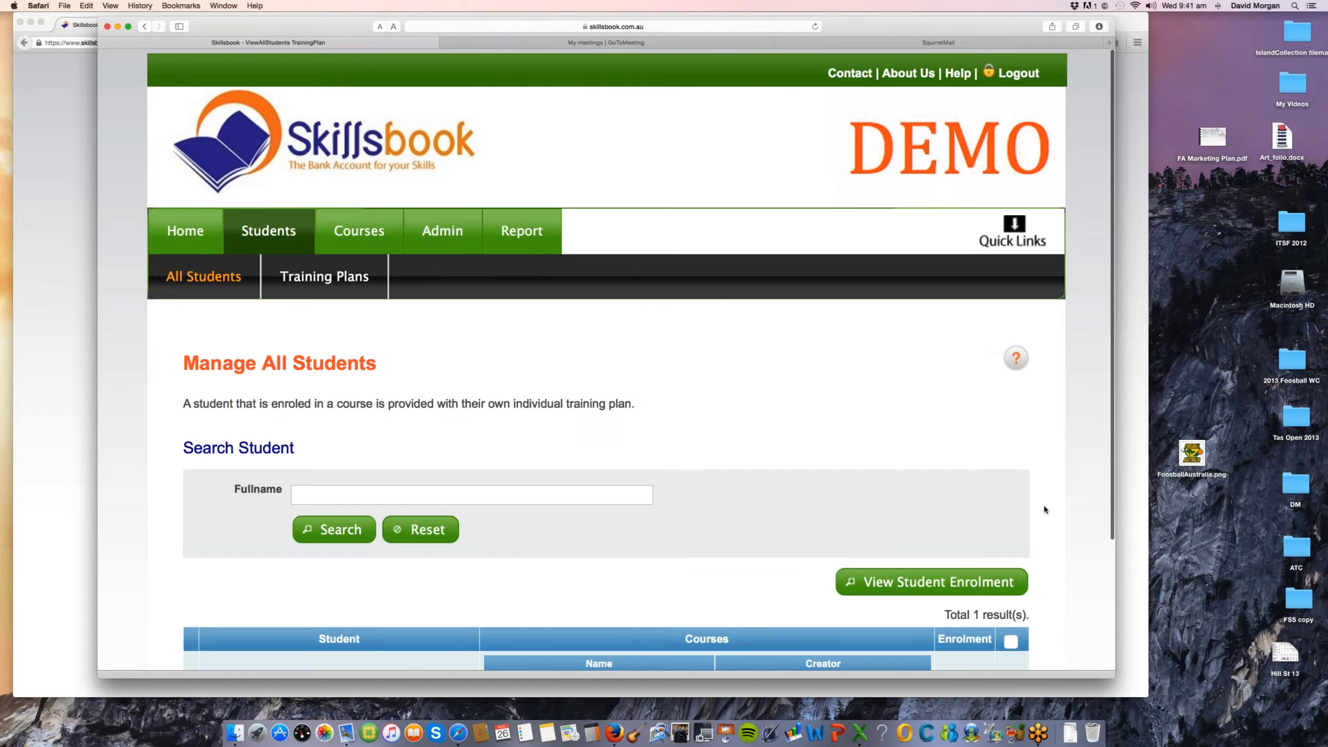
Step: Display the enrolled student's training plan from the list of all students and open its quiz responses
{"action": "scroll", "coordinate": [1044, 510], "scroll_direction": "down", "scroll_amount": 5}
{"action": "left_click", "coordinate": [1008, 520]}
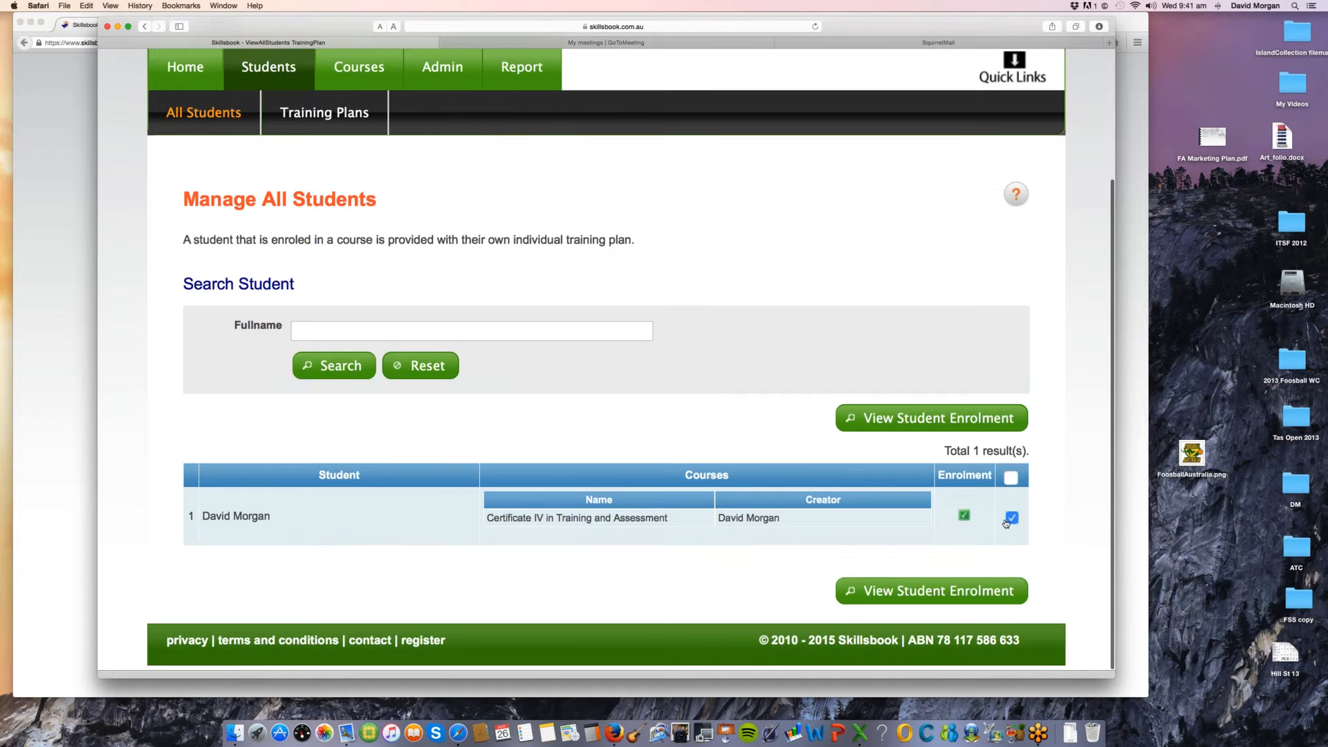
{"action": "left_click", "coordinate": [1017, 418]}
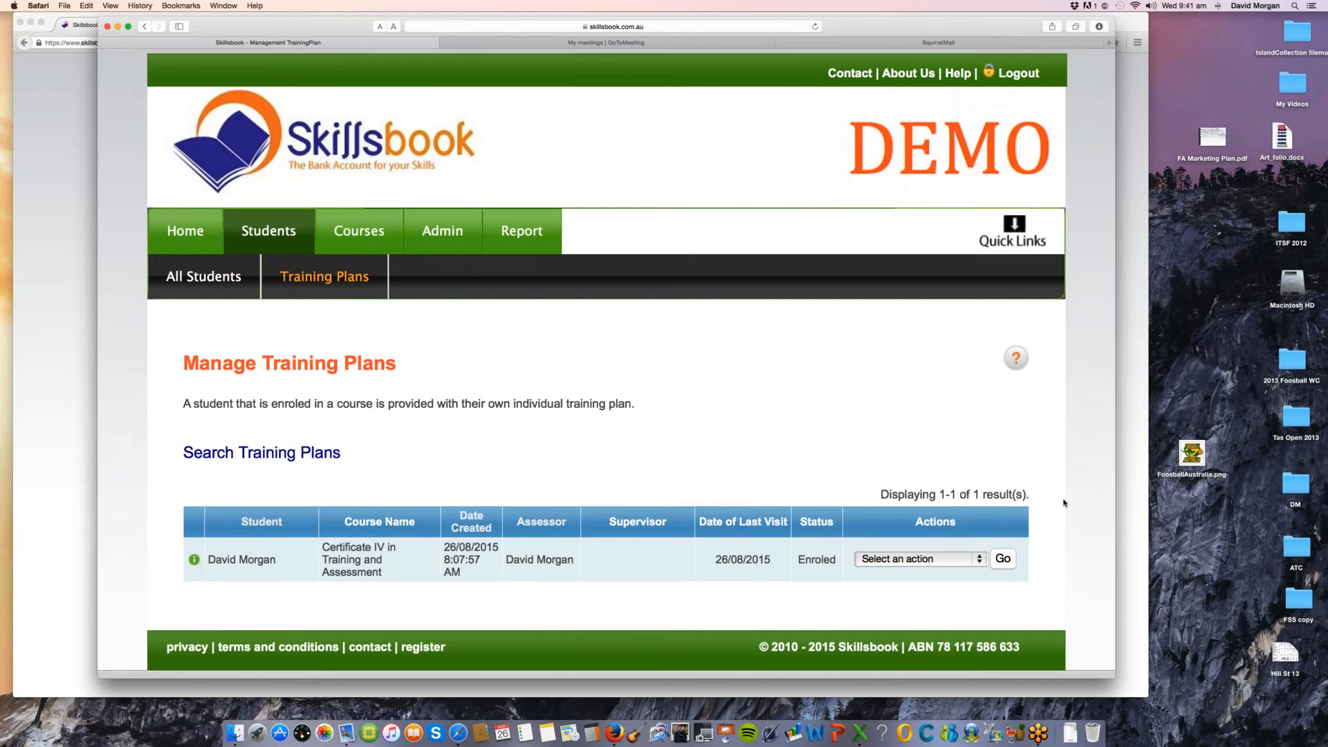
{"action": "left_click", "coordinate": [927, 549]}
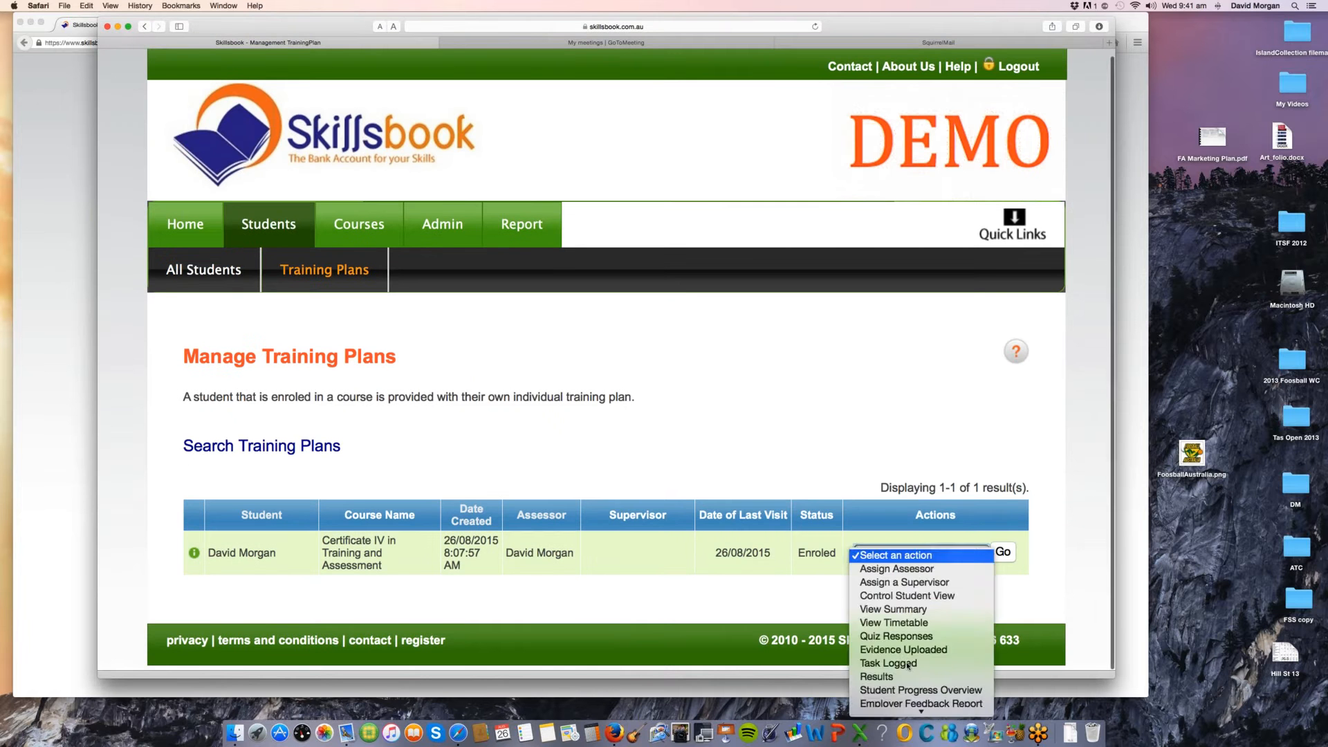
{"action": "left_click", "coordinate": [1003, 551]}
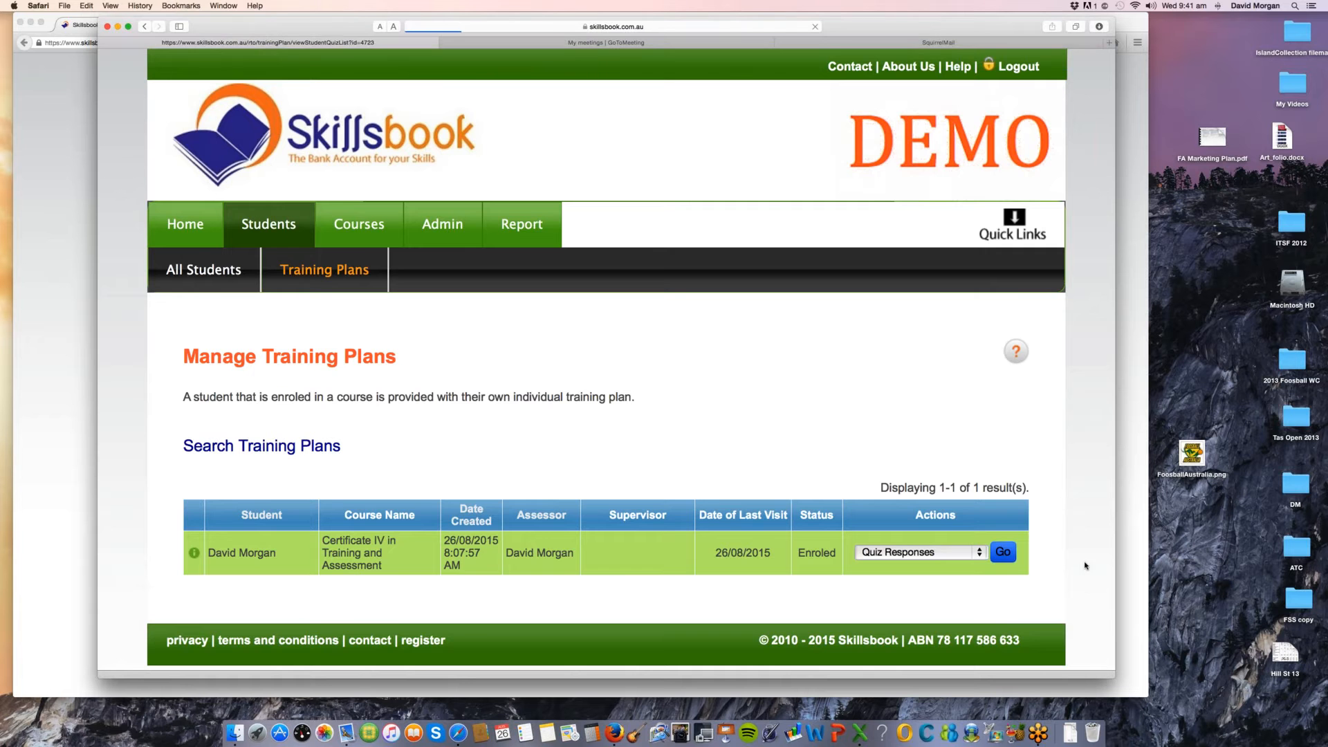
Step: Open Attempt 1 of the student's Self Assessment for marking
{"action": "scroll", "coordinate": [1083, 557], "scroll_direction": "down", "scroll_amount": 8}
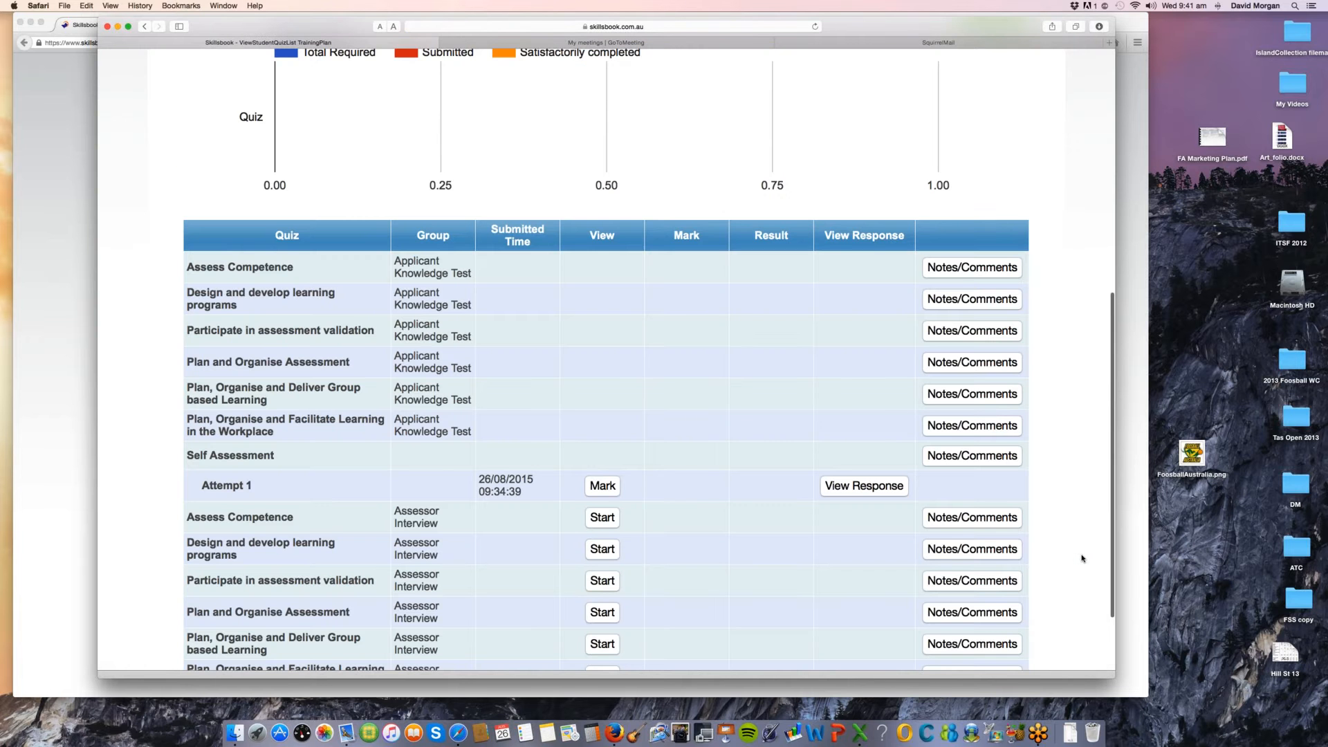
{"action": "scroll", "coordinate": [1083, 558], "scroll_direction": "down", "scroll_amount": 3}
{"action": "left_click", "coordinate": [602, 386]}
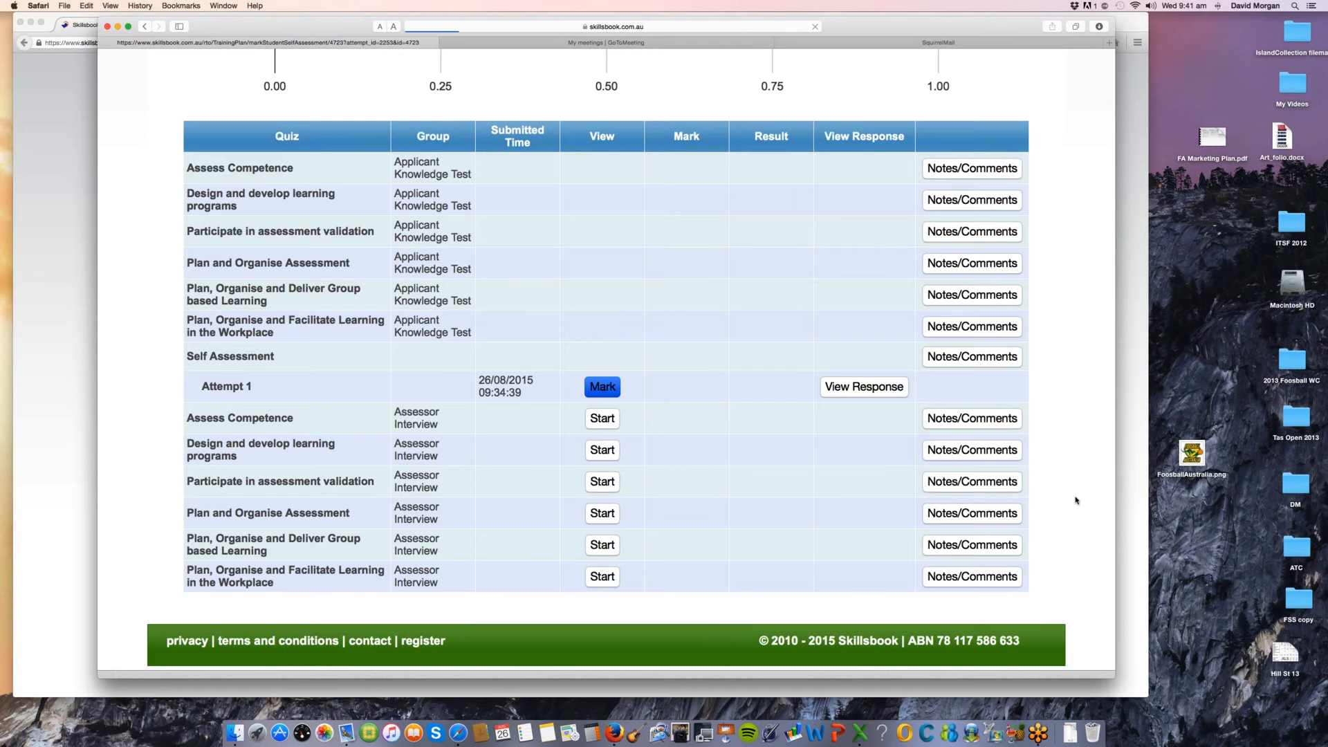
Step: Select the core units TAEASS401B, TAEASS402B, TAEASS403B and TAEDEL402A for RPL in the student's Self Assessment
{"action": "scroll", "coordinate": [1063, 579], "scroll_direction": "down", "scroll_amount": 2}
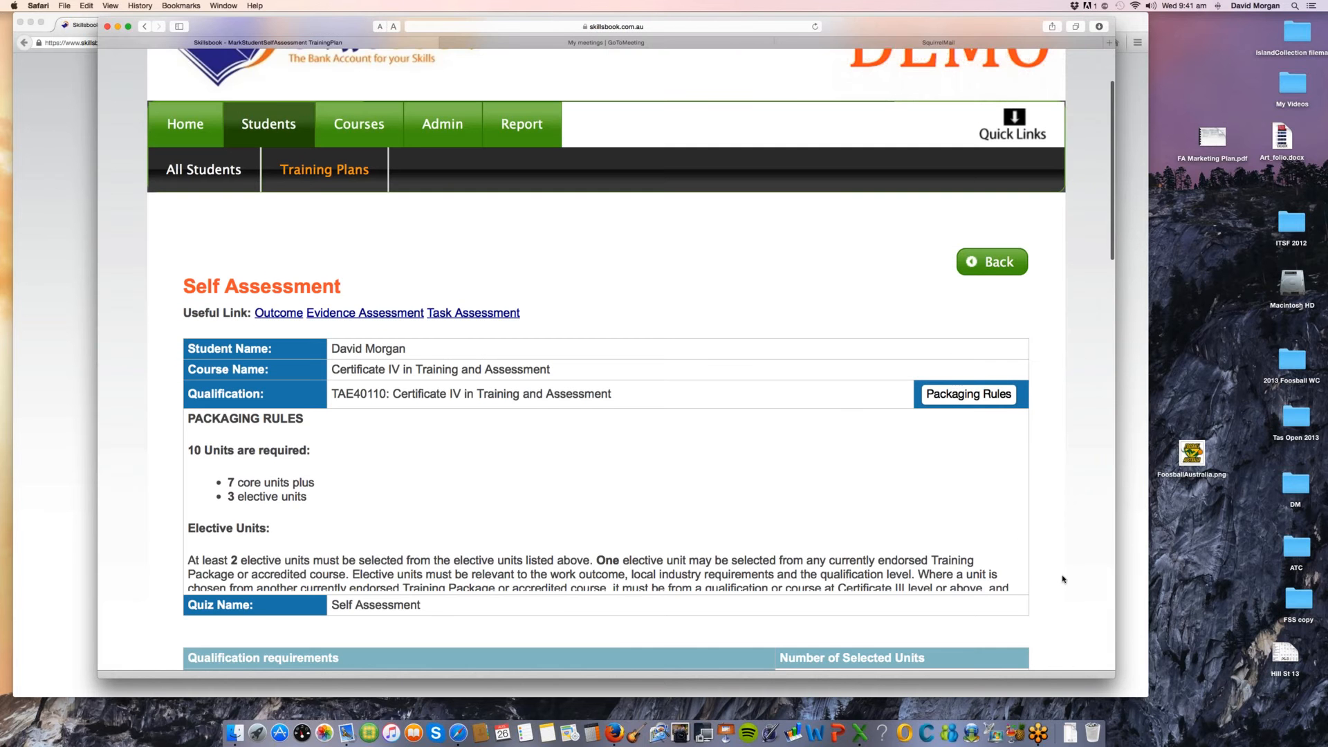
{"action": "scroll", "coordinate": [1063, 580], "scroll_direction": "down", "scroll_amount": 15}
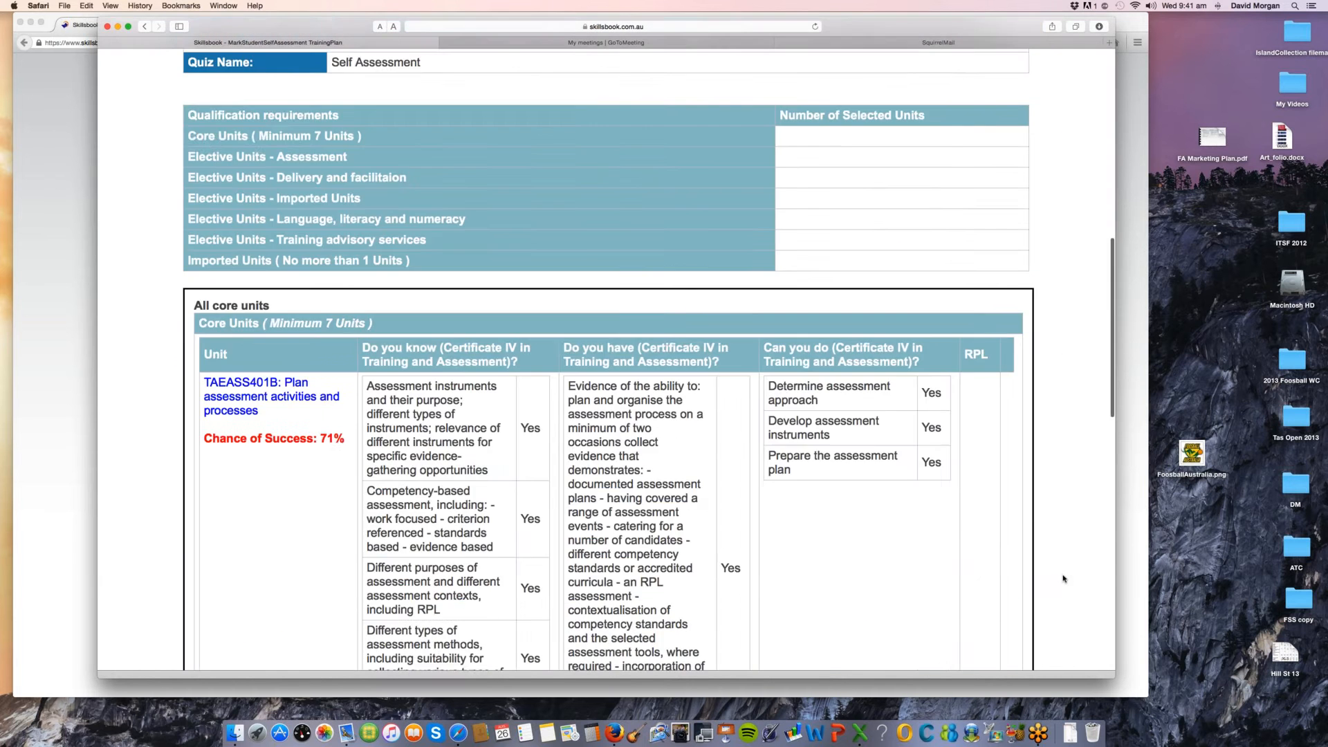
{"action": "left_click", "coordinate": [977, 464]}
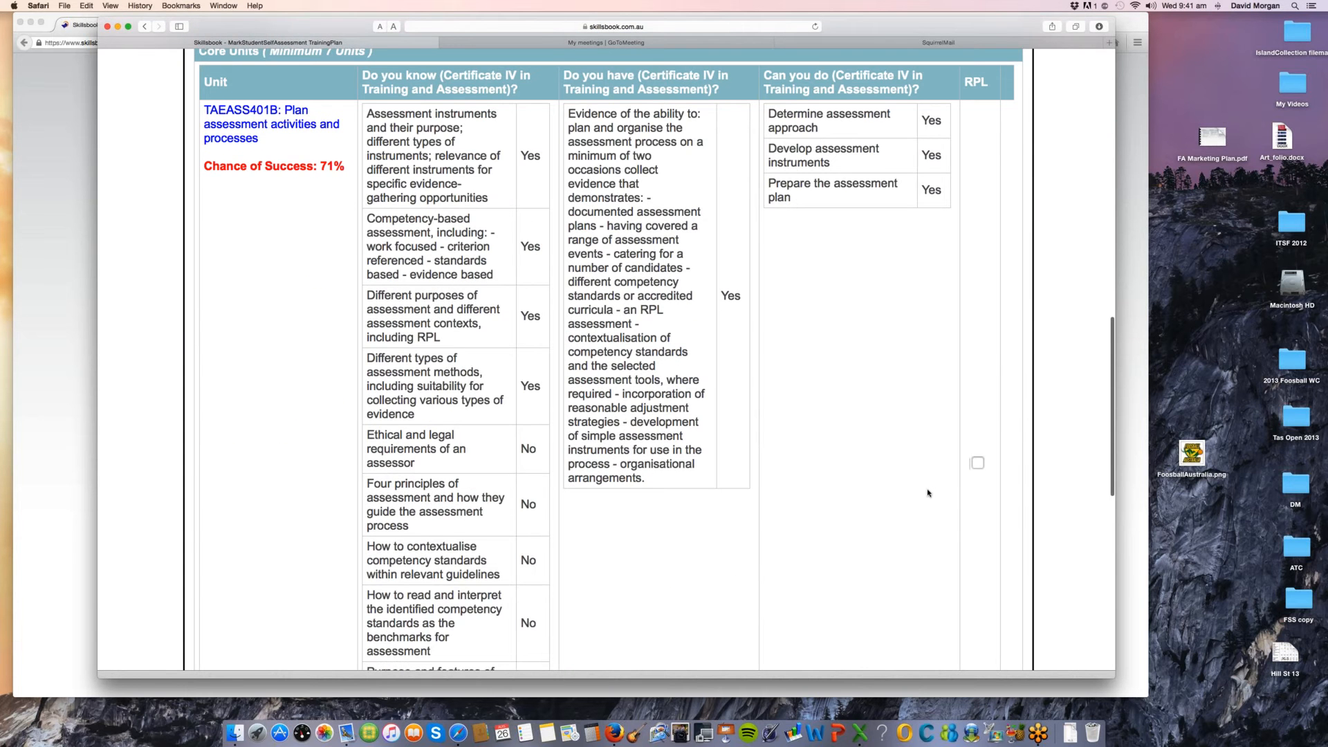
{"action": "scroll", "coordinate": [926, 488], "scroll_direction": "down", "scroll_amount": 5}
{"action": "scroll", "coordinate": [925, 484], "scroll_direction": "down", "scroll_amount": 7}
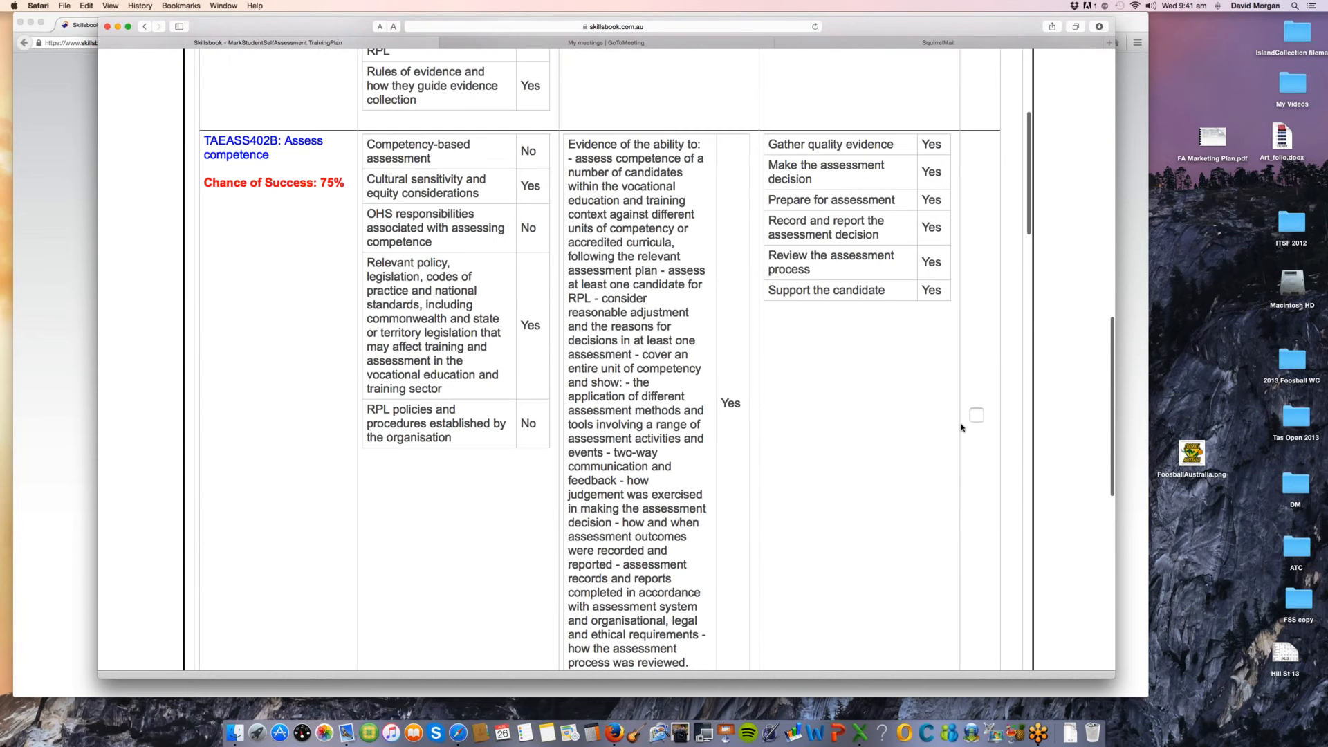
{"action": "scroll", "coordinate": [891, 468], "scroll_direction": "down", "scroll_amount": 5}
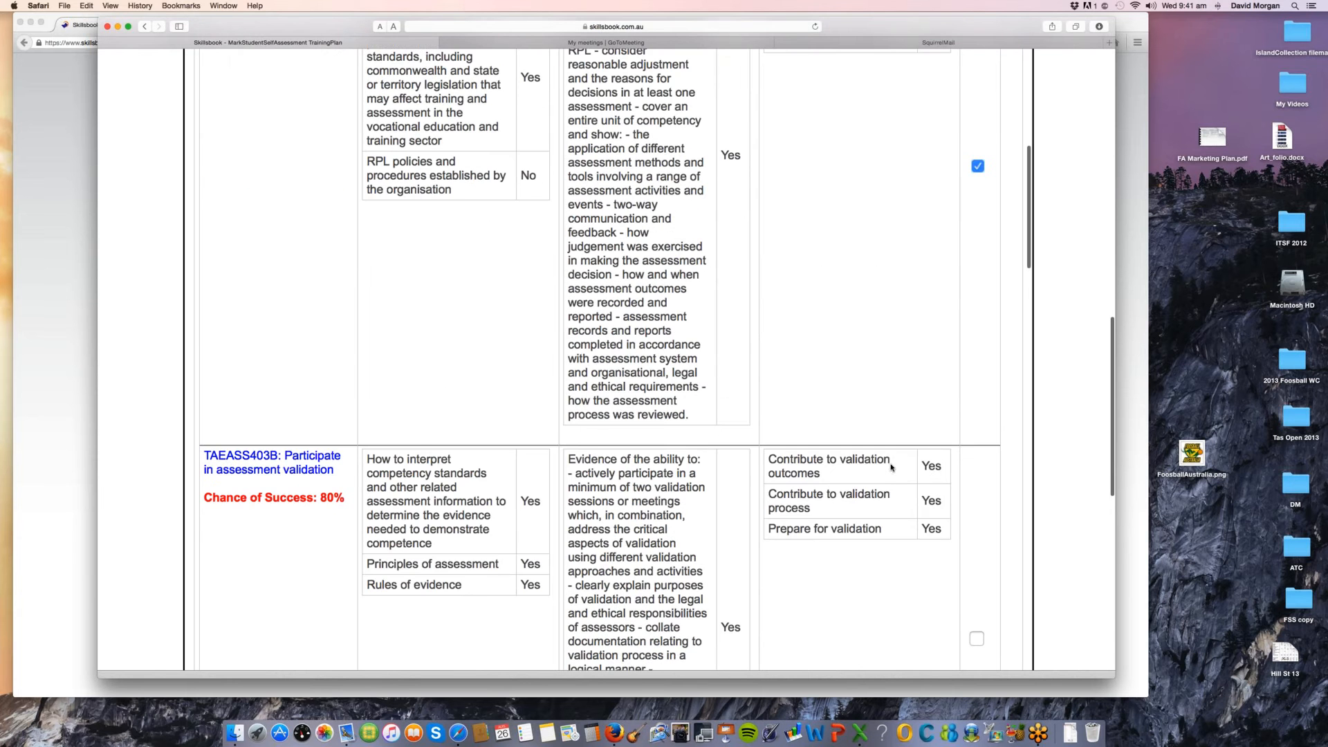
{"action": "scroll", "coordinate": [899, 464], "scroll_direction": "down", "scroll_amount": 4}
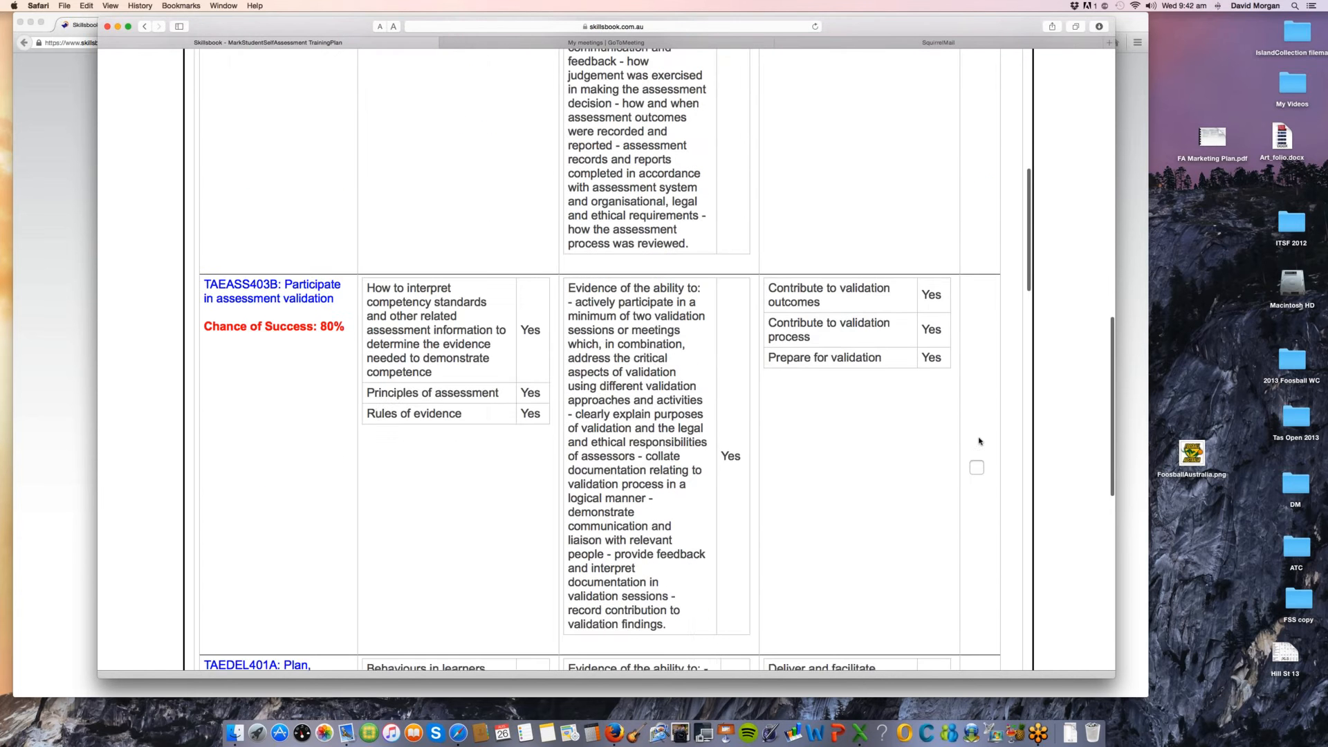
{"action": "left_click", "coordinate": [871, 477]}
{"action": "scroll", "coordinate": [871, 478], "scroll_direction": "down", "scroll_amount": 20}
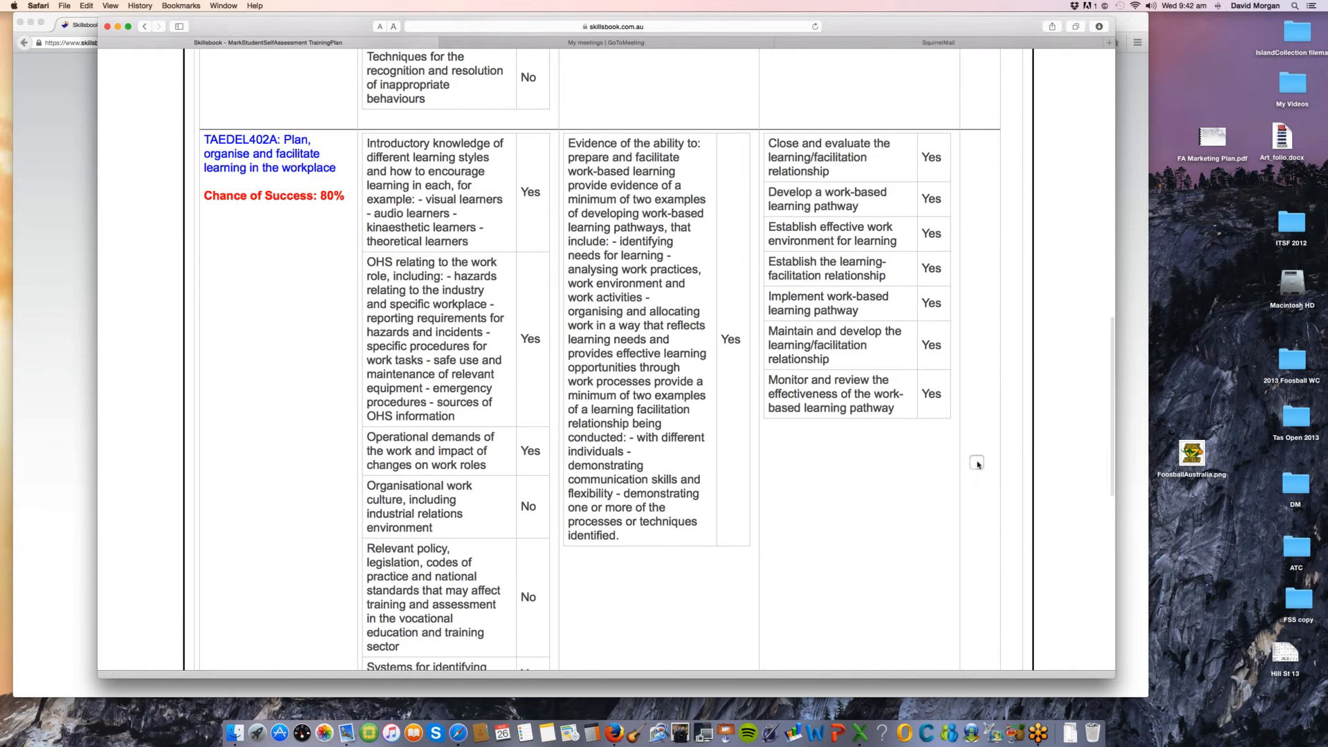
{"action": "left_click", "coordinate": [976, 463]}
{"action": "scroll", "coordinate": [880, 498], "scroll_direction": "down", "scroll_amount": 11}
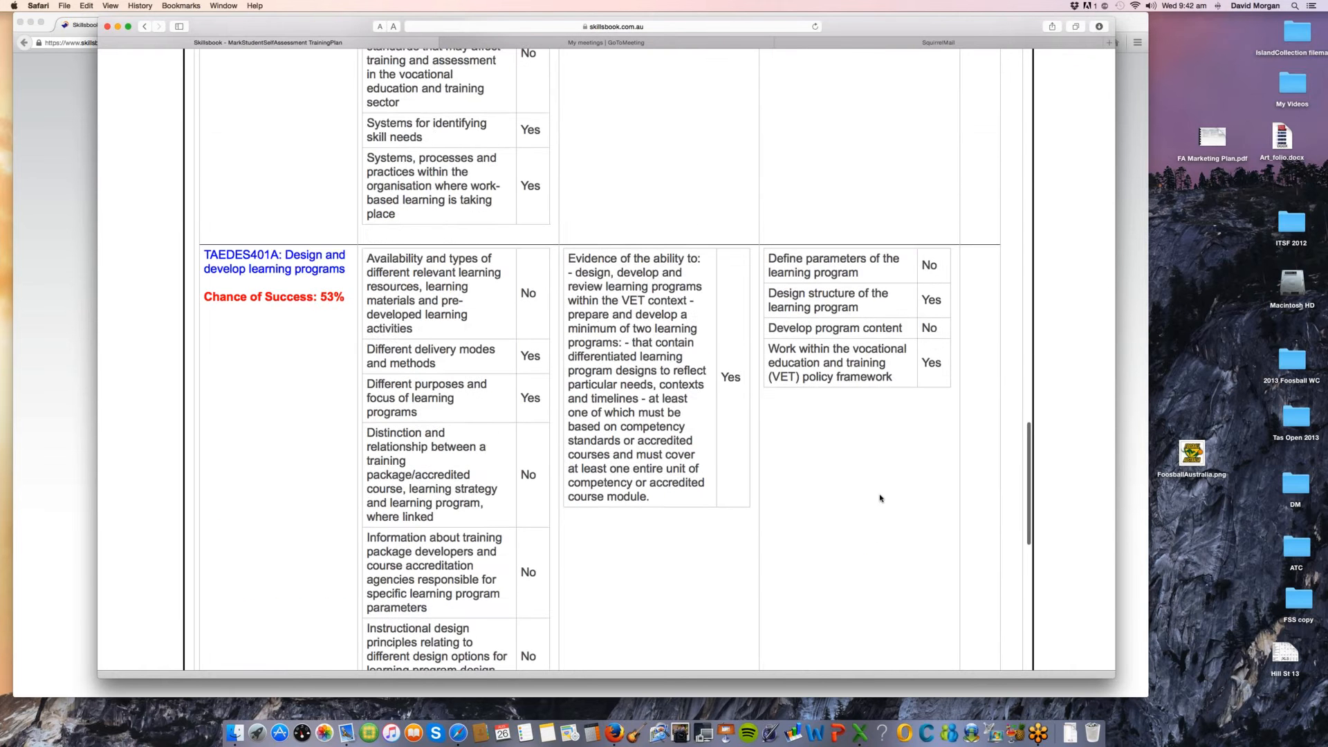
Step: Select the elective assessment unit TAEASS301B: Contribute to assessment for RPL
{"action": "scroll", "coordinate": [880, 498], "scroll_direction": "down", "scroll_amount": 20}
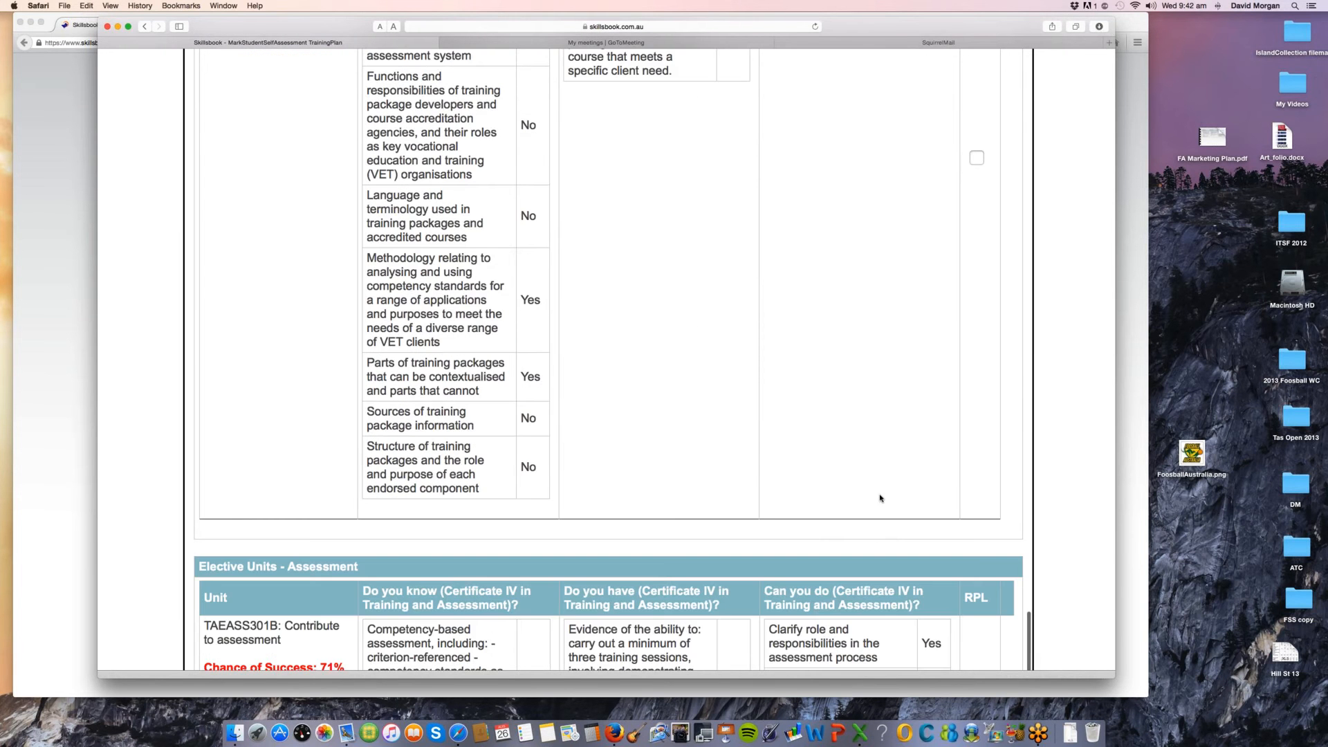
{"action": "scroll", "coordinate": [879, 498], "scroll_direction": "down", "scroll_amount": 10}
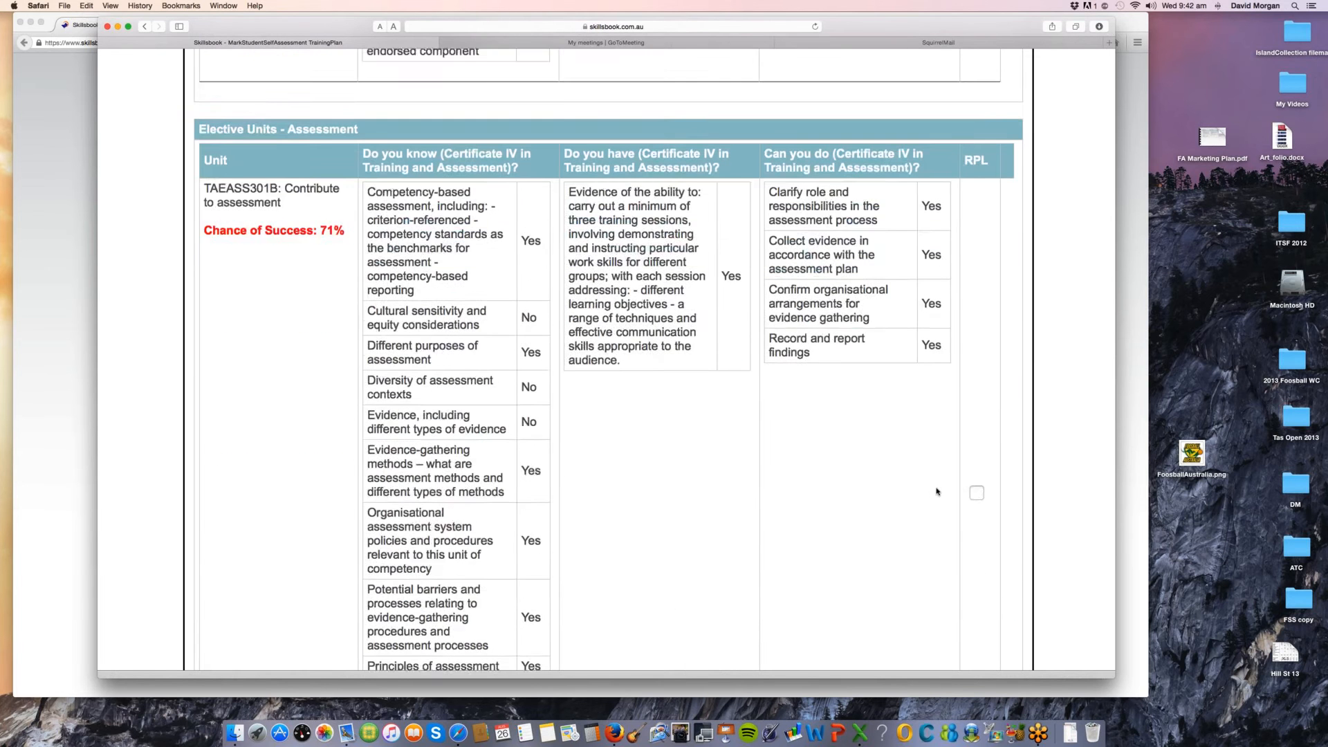
{"action": "left_click", "coordinate": [976, 444]}
{"action": "scroll", "coordinate": [873, 490], "scroll_direction": "down", "scroll_amount": 5}
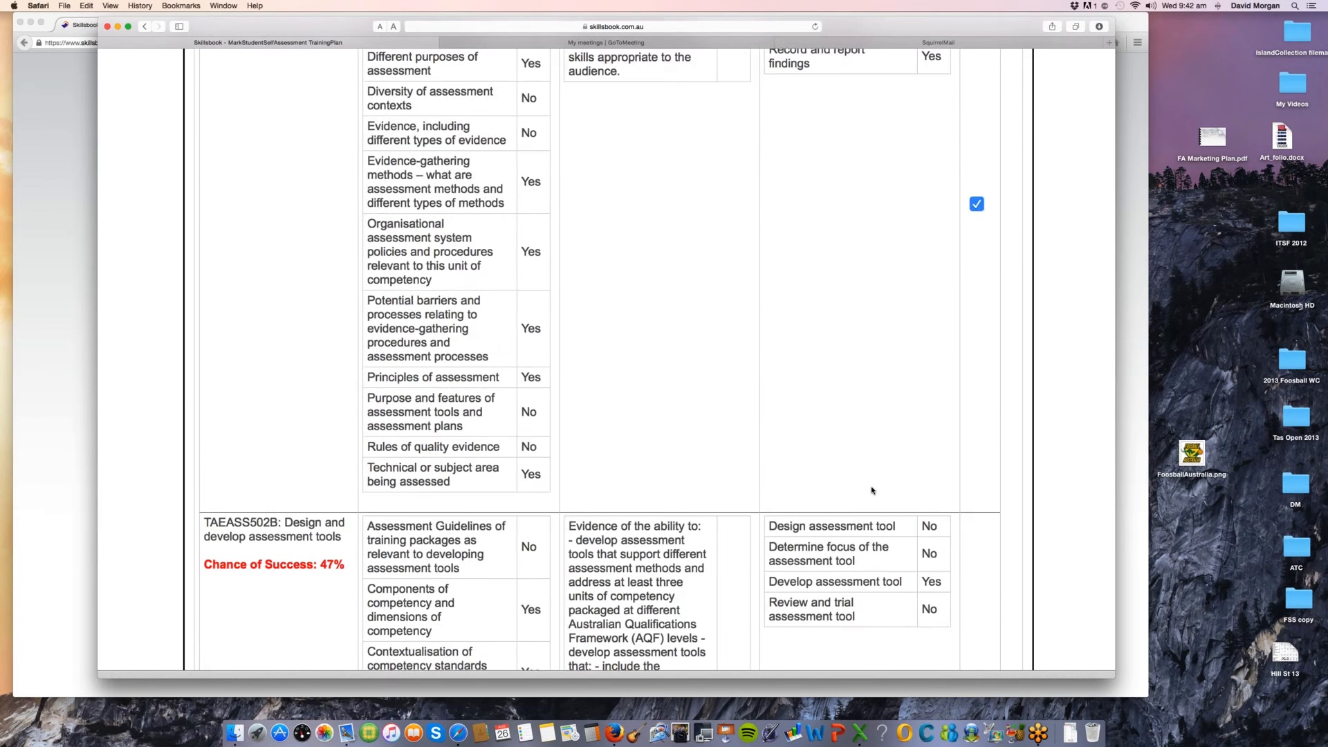
Step: Set the outcome to unit selection approved and application proceeding, tick Satisfactorily Completed, Student Enrolled and Payment Received, and save and approve the Self Assessment
{"action": "scroll", "coordinate": [873, 489], "scroll_direction": "down", "scroll_amount": 20}
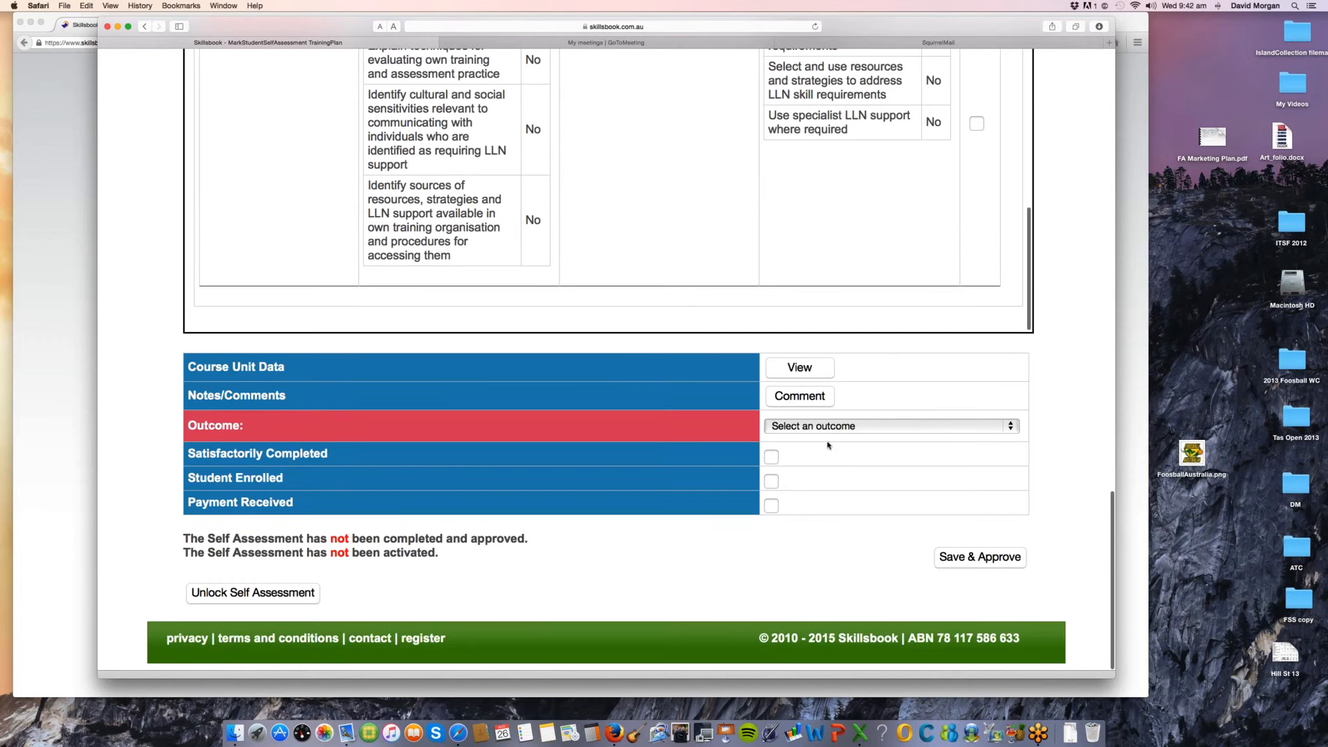
{"action": "left_click", "coordinate": [826, 427]}
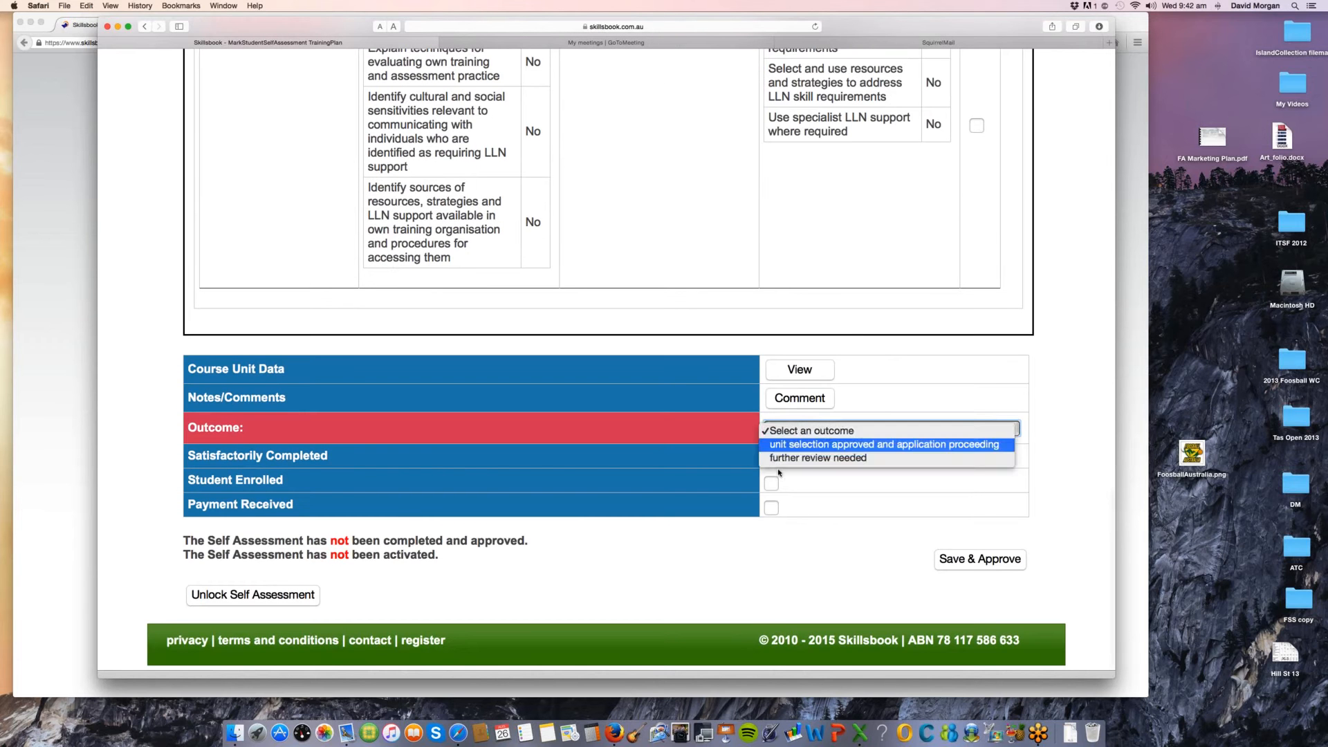
{"action": "left_click", "coordinate": [771, 458]}
{"action": "left_click", "coordinate": [770, 459]}
{"action": "left_click", "coordinate": [770, 483]}
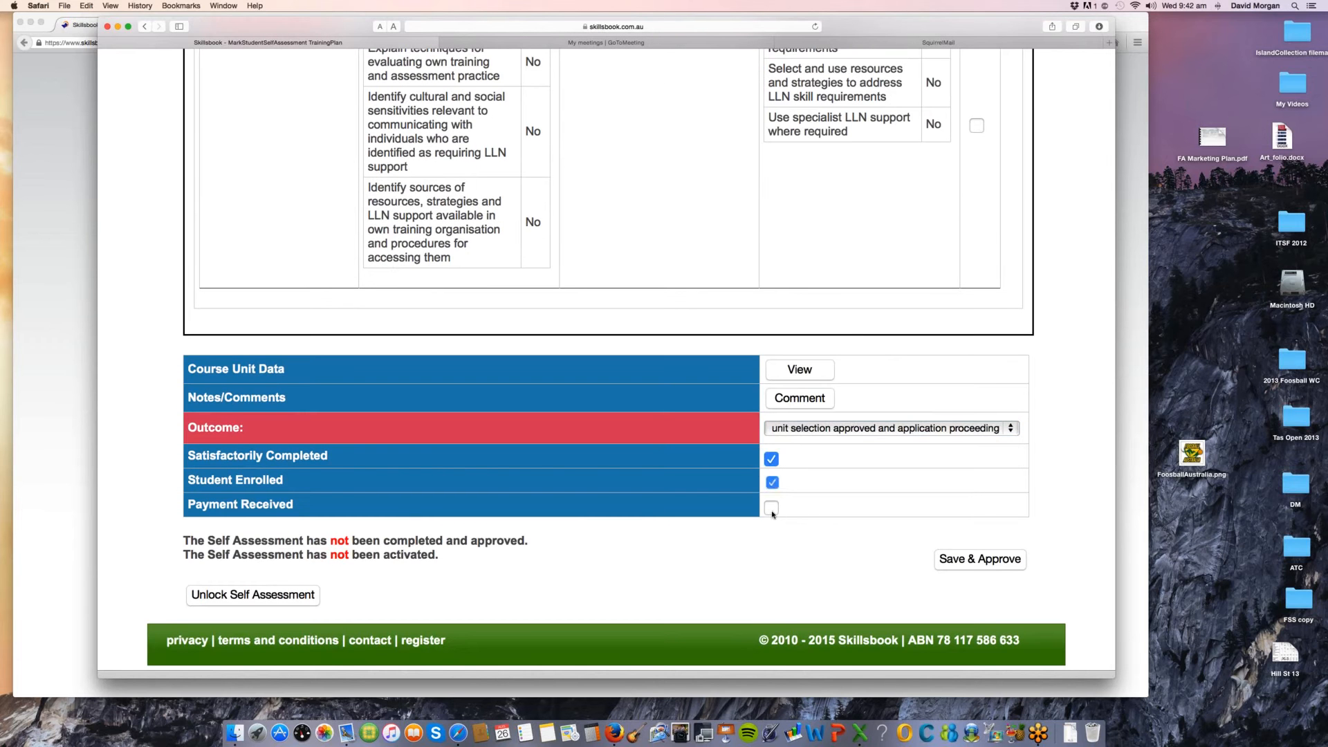
{"action": "left_click", "coordinate": [986, 562]}
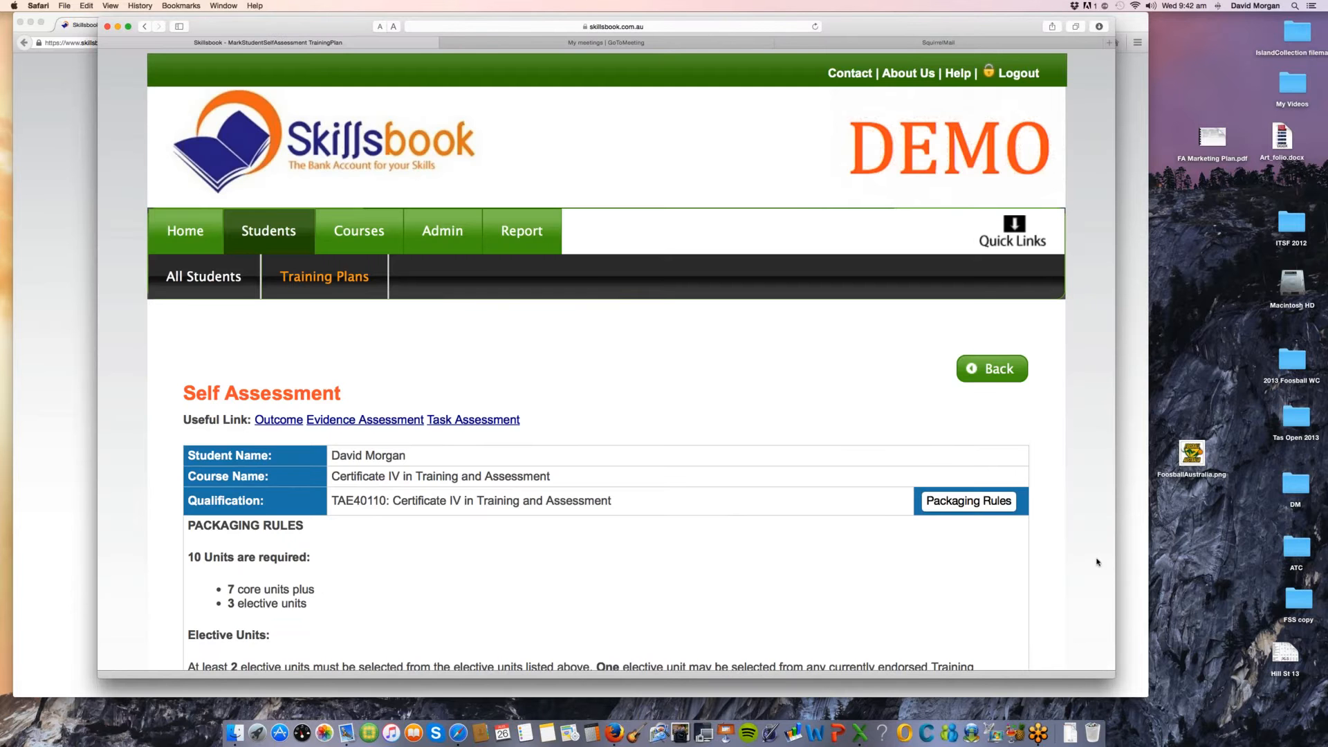
{"action": "scroll", "coordinate": [1097, 562], "scroll_direction": "down", "scroll_amount": 2}
{"action": "scroll", "coordinate": [1097, 562], "scroll_direction": "down", "scroll_amount": 2}
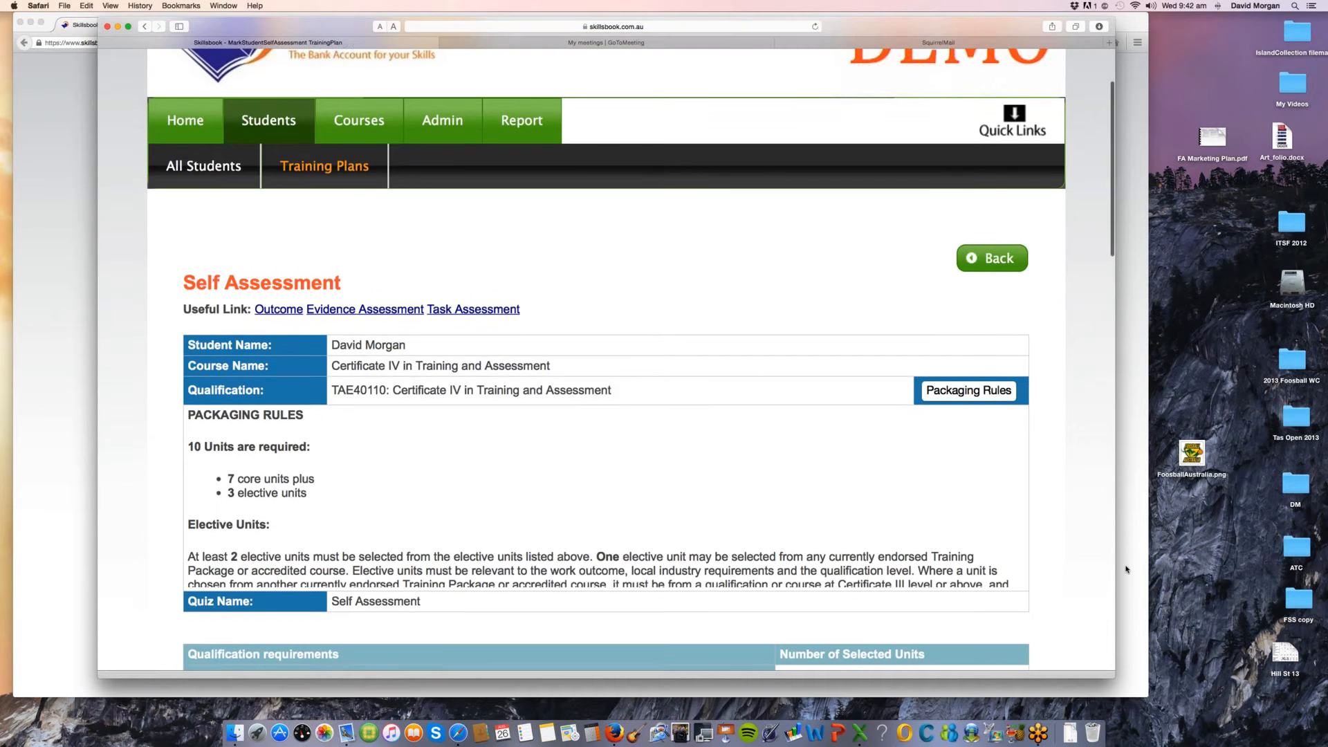
Step: Switch to the student's Skillsbook session in Firefox and open the newest RPL program activation message in the home inbox
{"action": "left_click", "coordinate": [1130, 566]}
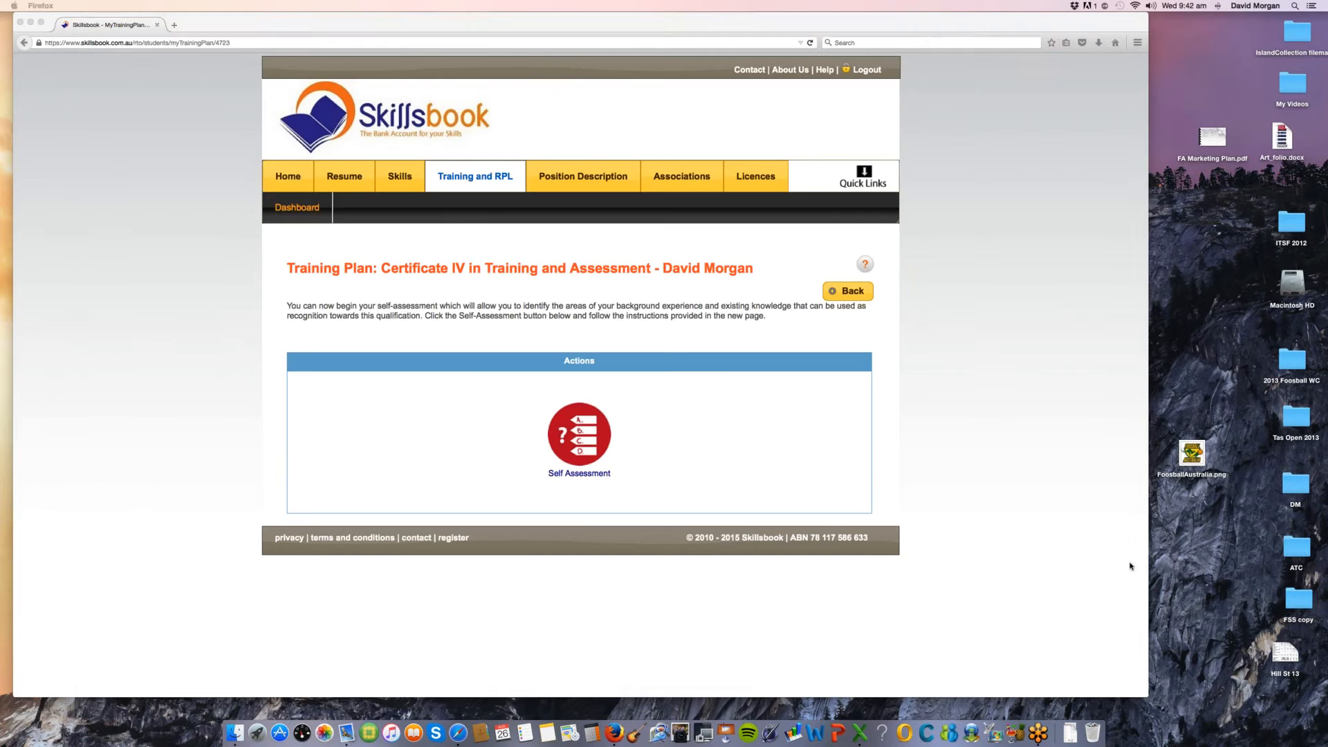
{"action": "left_click", "coordinate": [285, 176]}
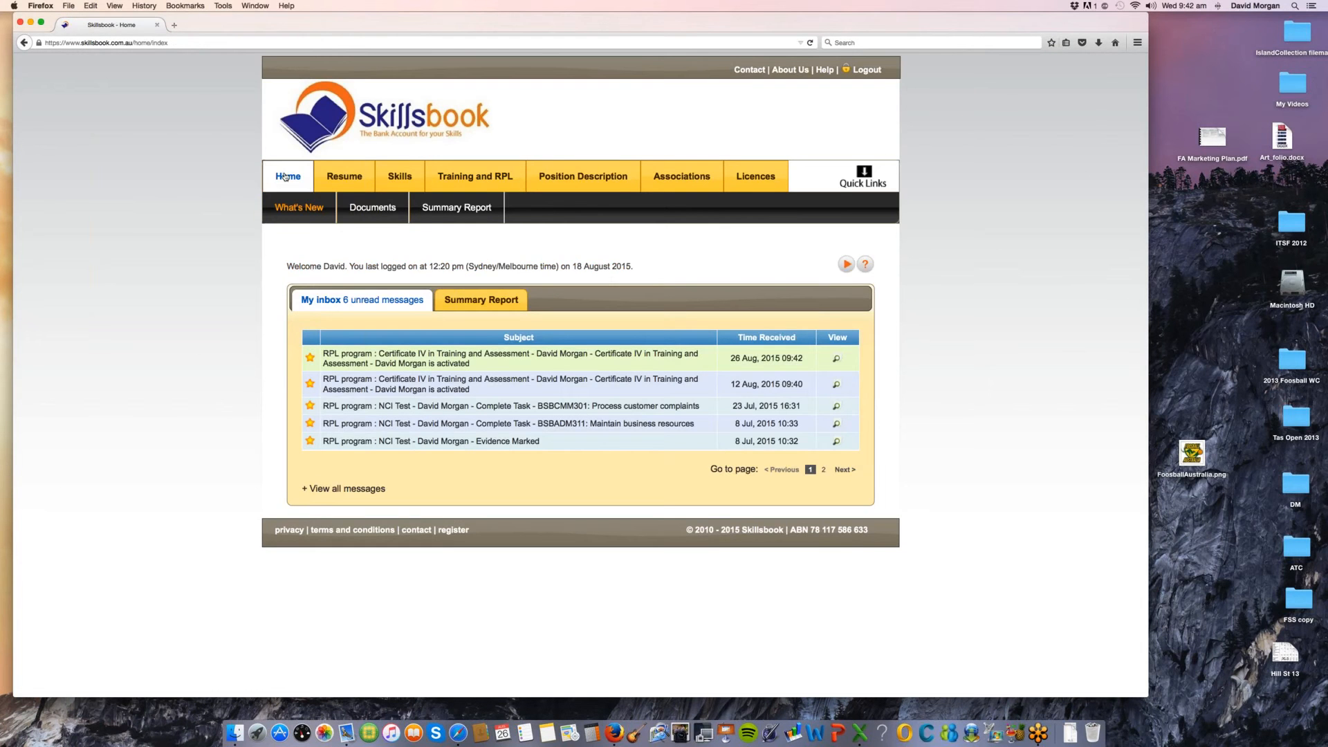
{"action": "left_click", "coordinate": [435, 363]}
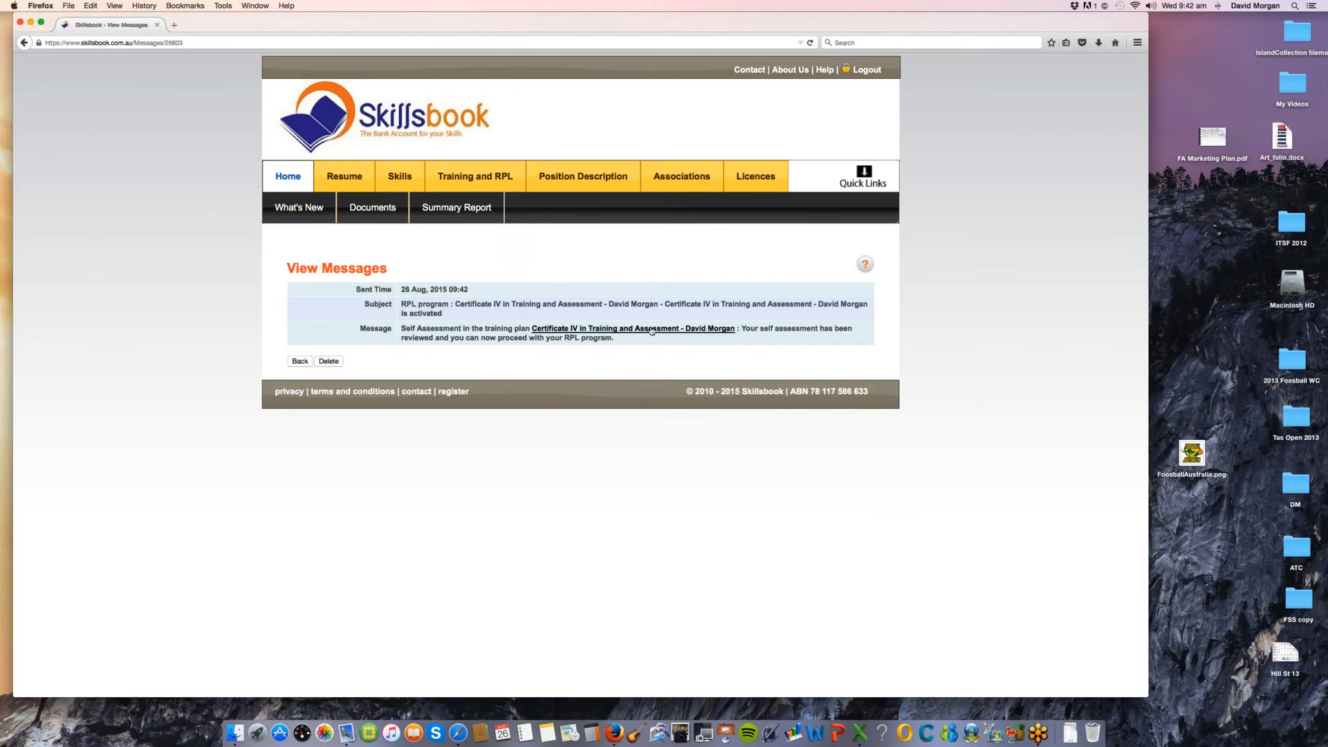
Step: Follow the training plan link in the message and display the plan's Evidence Required page
{"action": "left_click", "coordinate": [649, 329]}
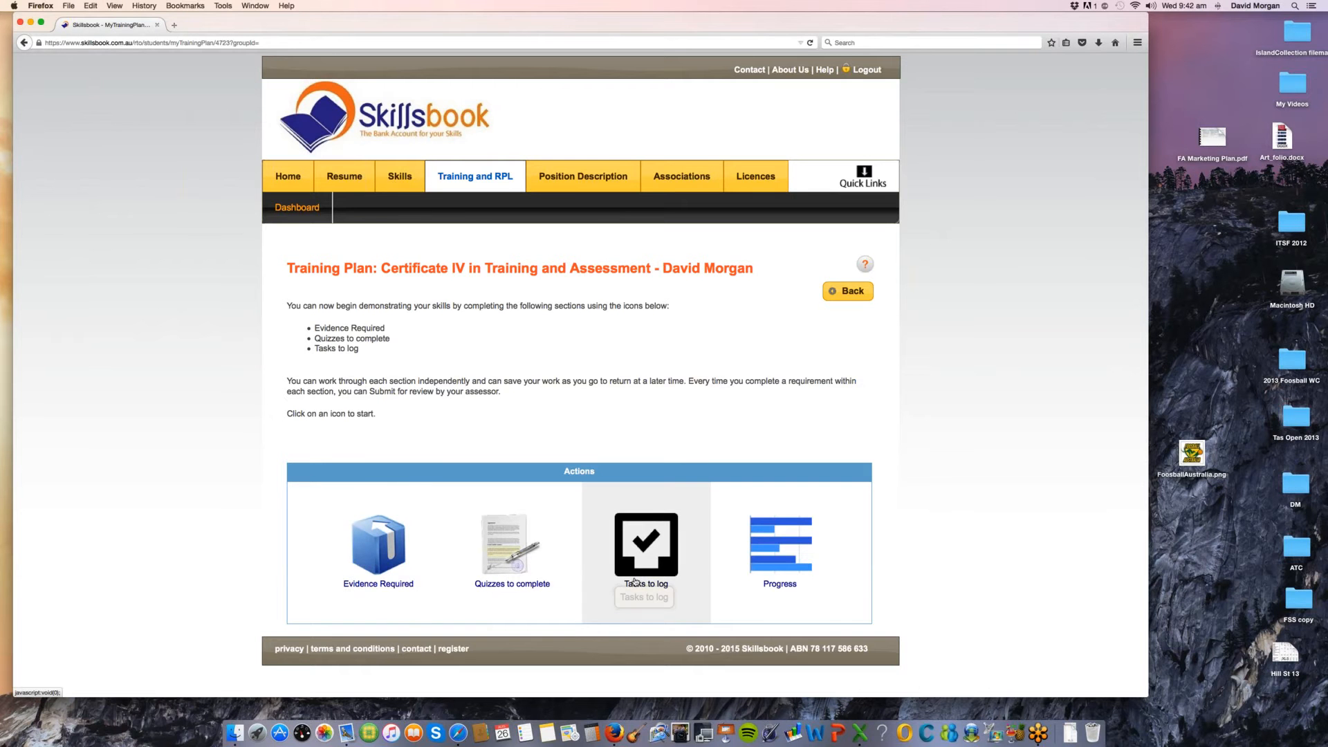
{"action": "left_click", "coordinate": [378, 552]}
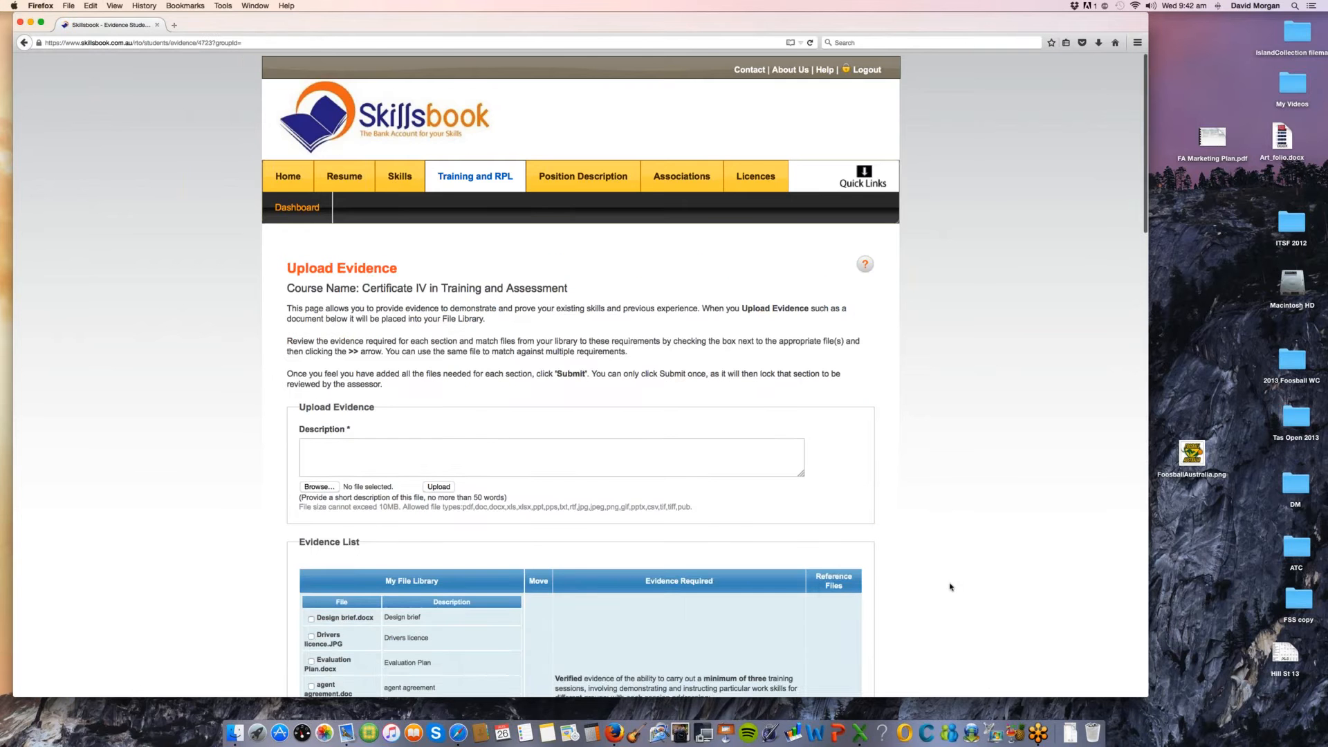
{"action": "scroll", "coordinate": [960, 570], "scroll_direction": "down", "scroll_amount": 3}
{"action": "scroll", "coordinate": [960, 570], "scroll_direction": "down", "scroll_amount": 4}
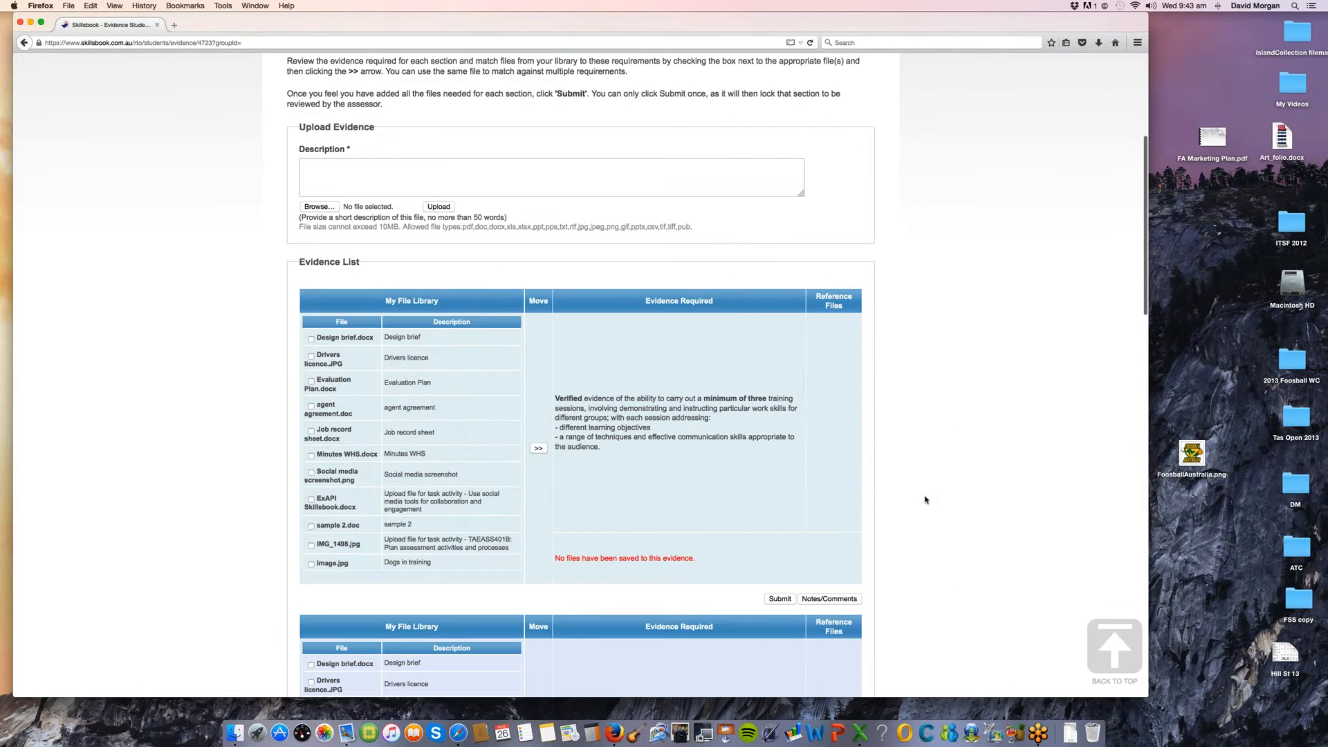
Step: Examine the Upload Evidence form, including its allowed file types and description field
{"action": "scroll", "coordinate": [926, 500], "scroll_direction": "up", "scroll_amount": 1}
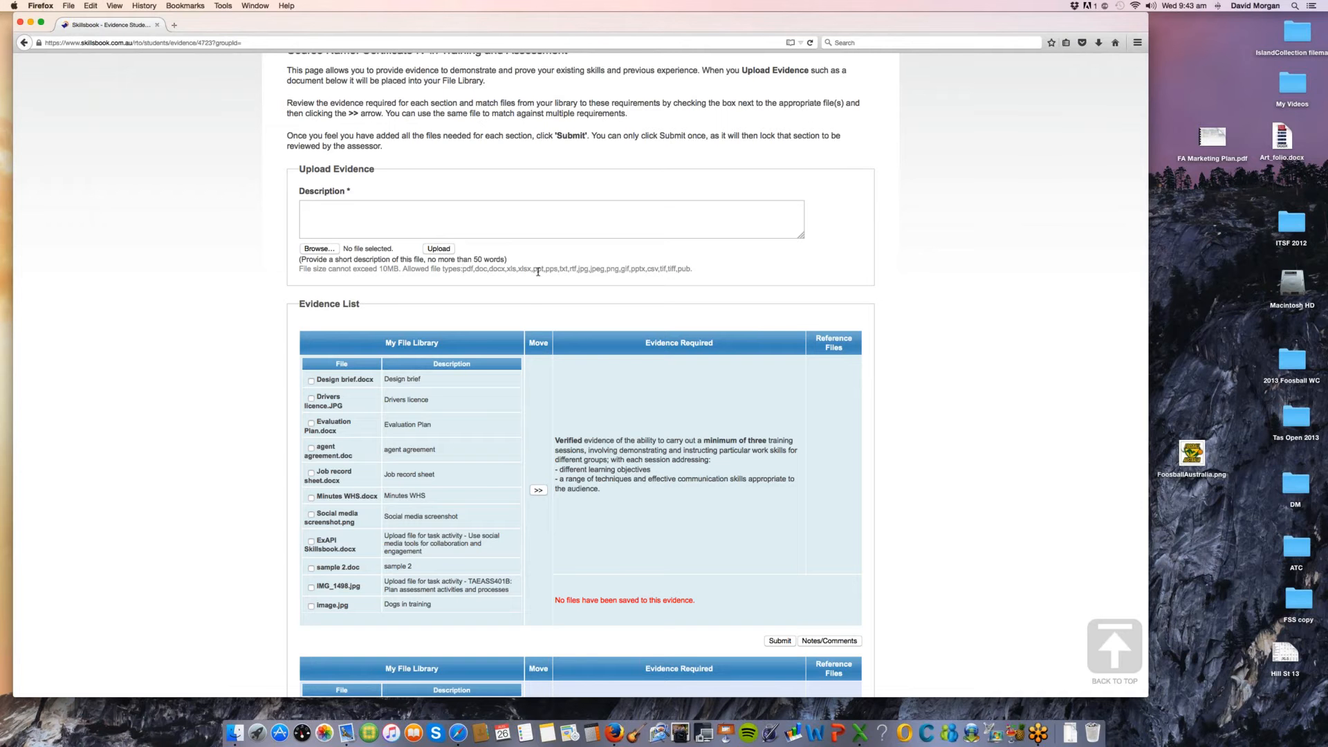
{"action": "left_click_drag", "start_coordinate": [463, 271], "coordinate": [524, 275]}
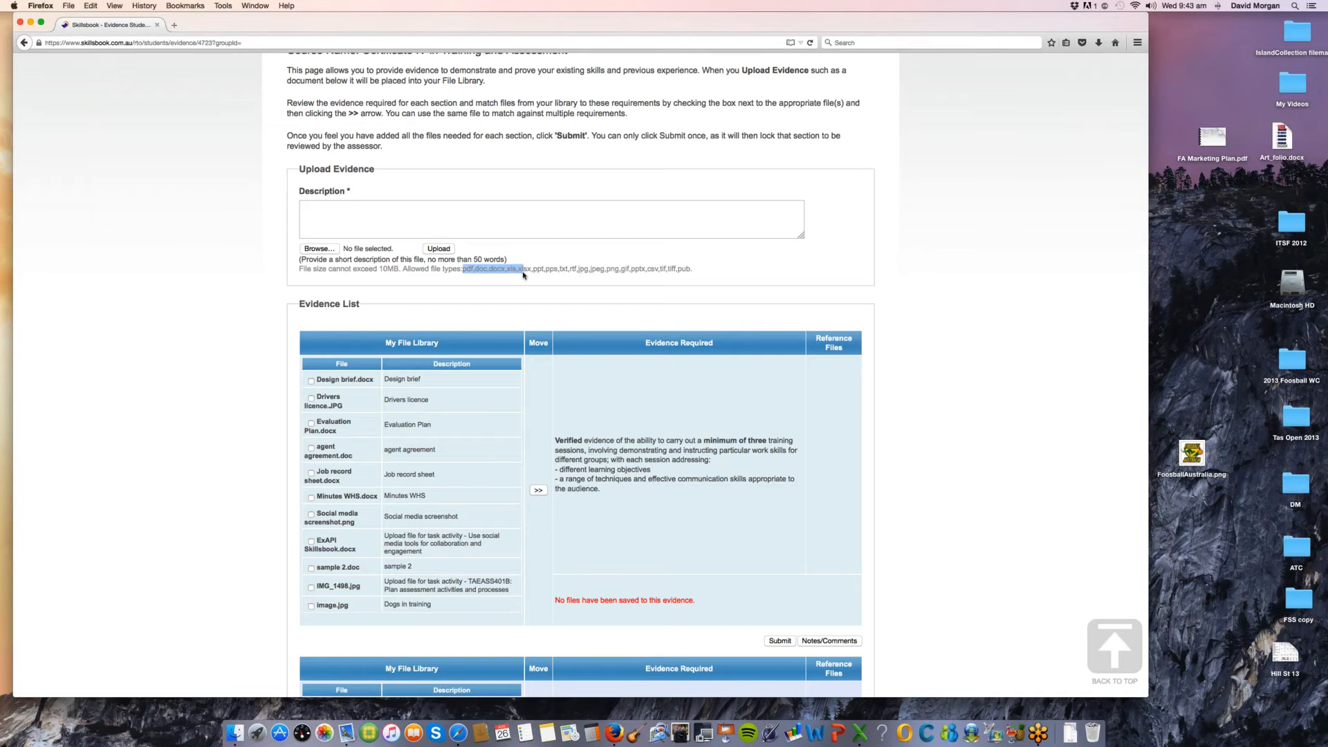
{"action": "left_click", "coordinate": [462, 269]}
{"action": "scroll", "coordinate": [1095, 402], "scroll_direction": "up", "scroll_amount": 1}
{"action": "scroll", "coordinate": [1095, 402], "scroll_direction": "down", "scroll_amount": 2}
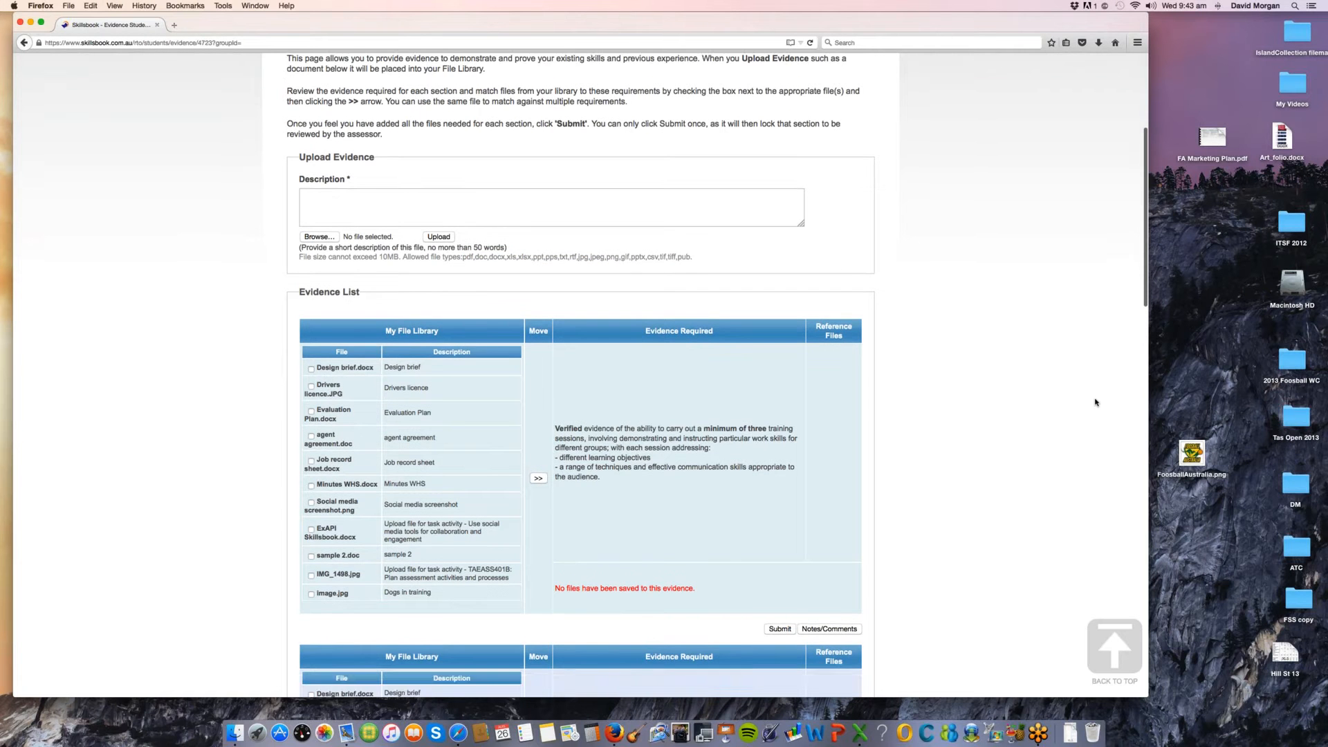
{"action": "scroll", "coordinate": [1094, 400], "scroll_direction": "up", "scroll_amount": 2}
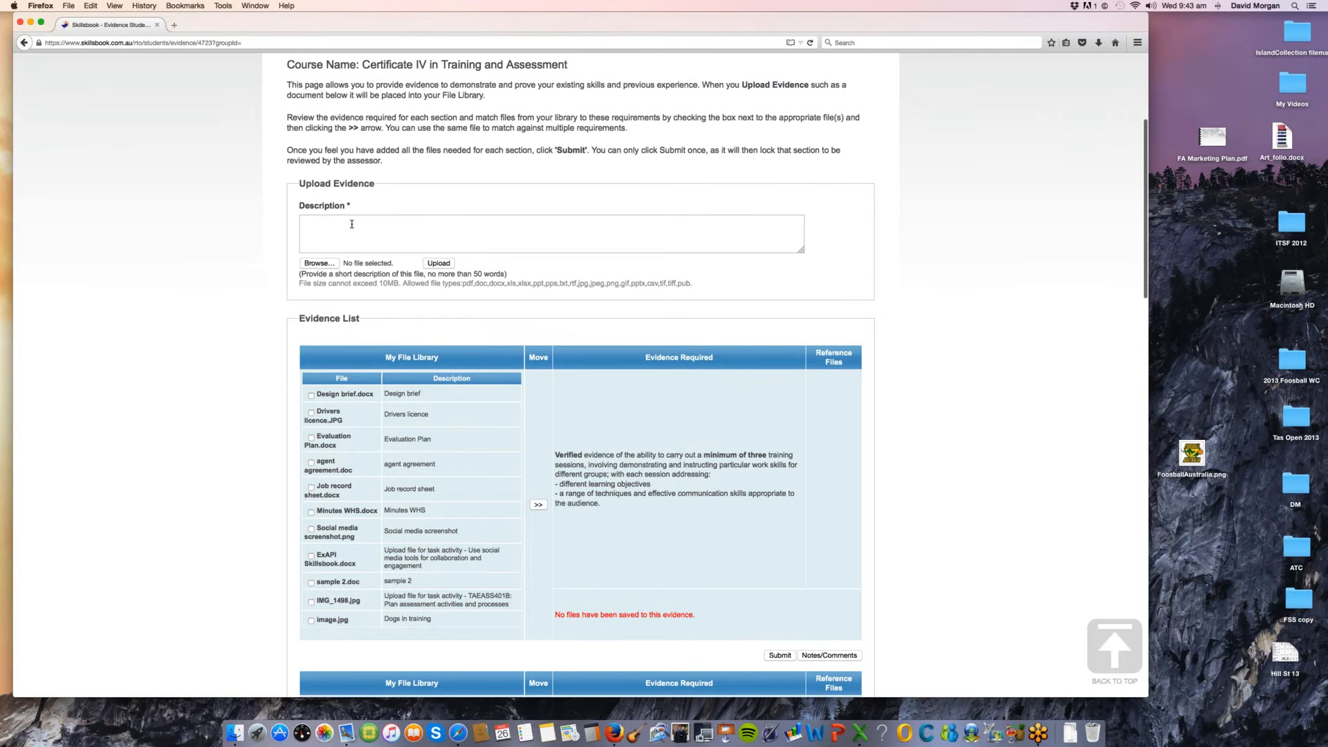
{"action": "left_click", "coordinate": [352, 225]}
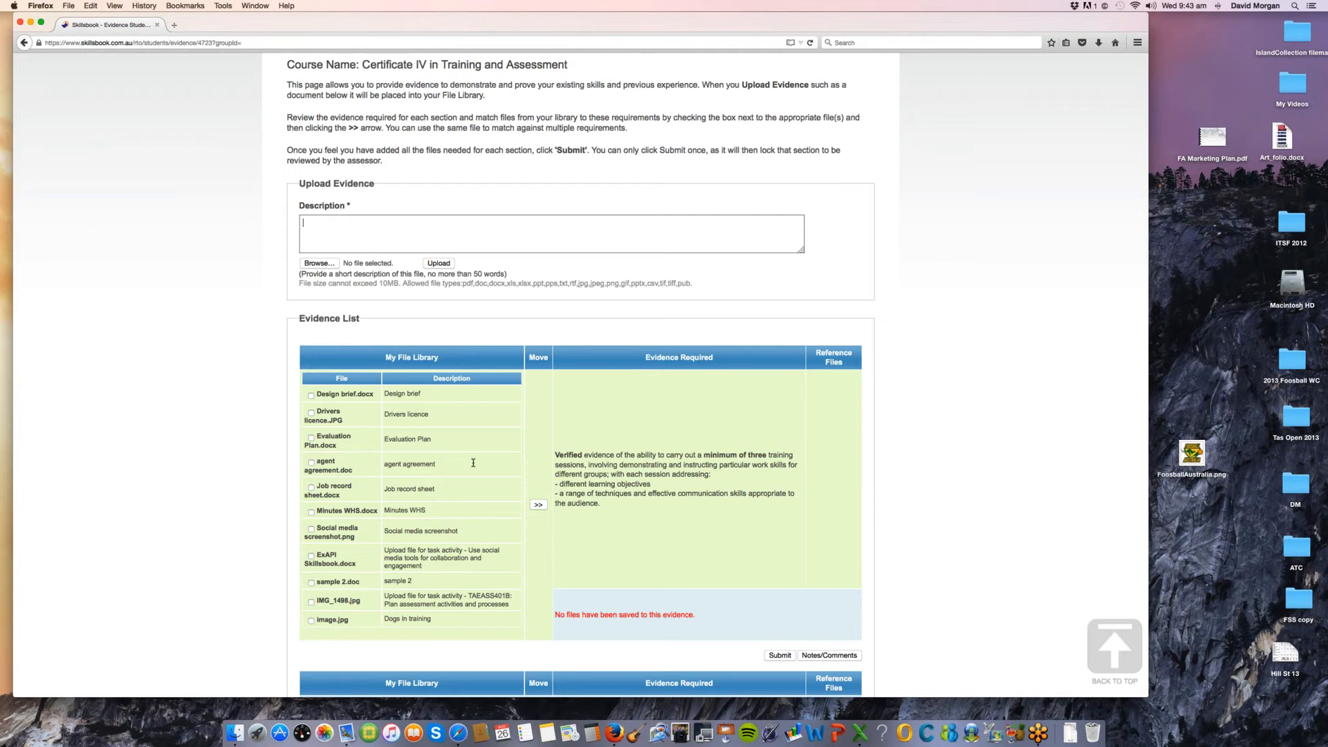
Step: Match Job record sheet.docx and Design brief.docx from the file library to the first evidence requirement, on carrying out three training sessions
{"action": "left_click_drag", "start_coordinate": [579, 455], "coordinate": [641, 503]}
{"action": "left_click", "coordinate": [588, 457]}
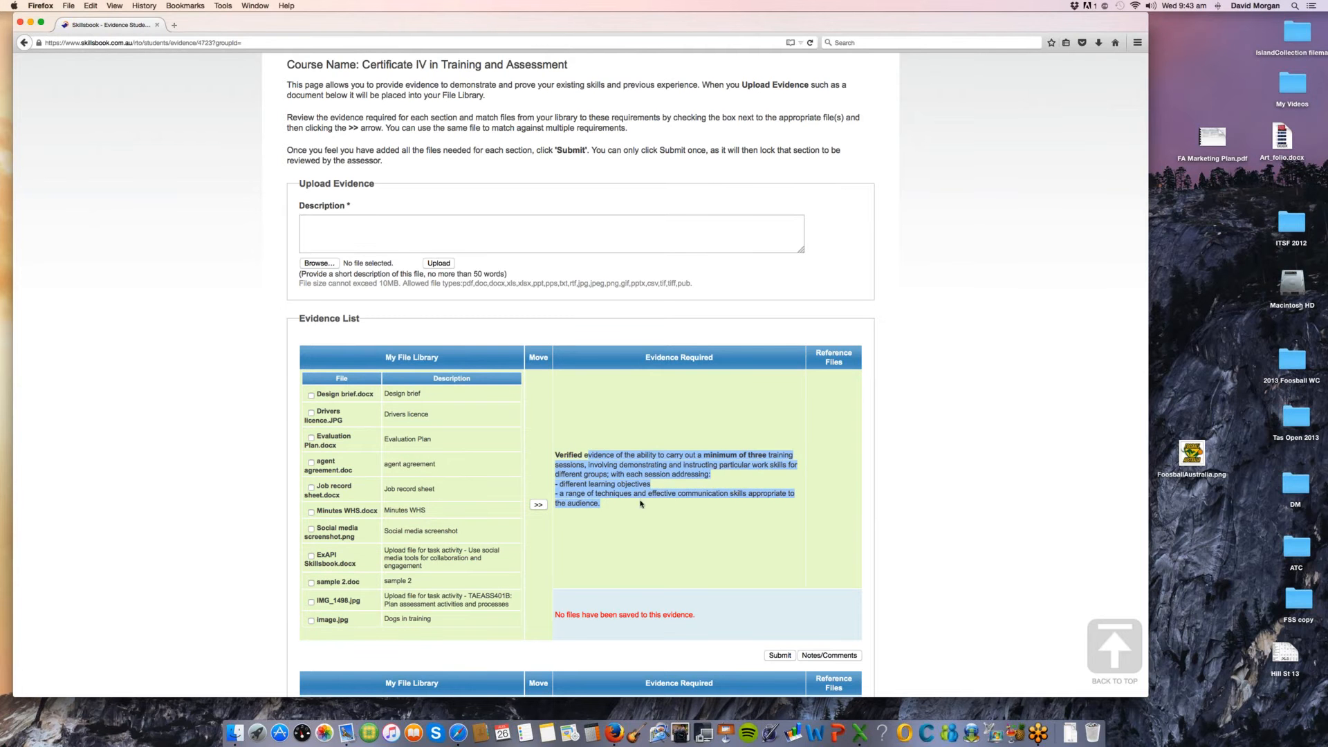
{"action": "left_click", "coordinate": [311, 487]}
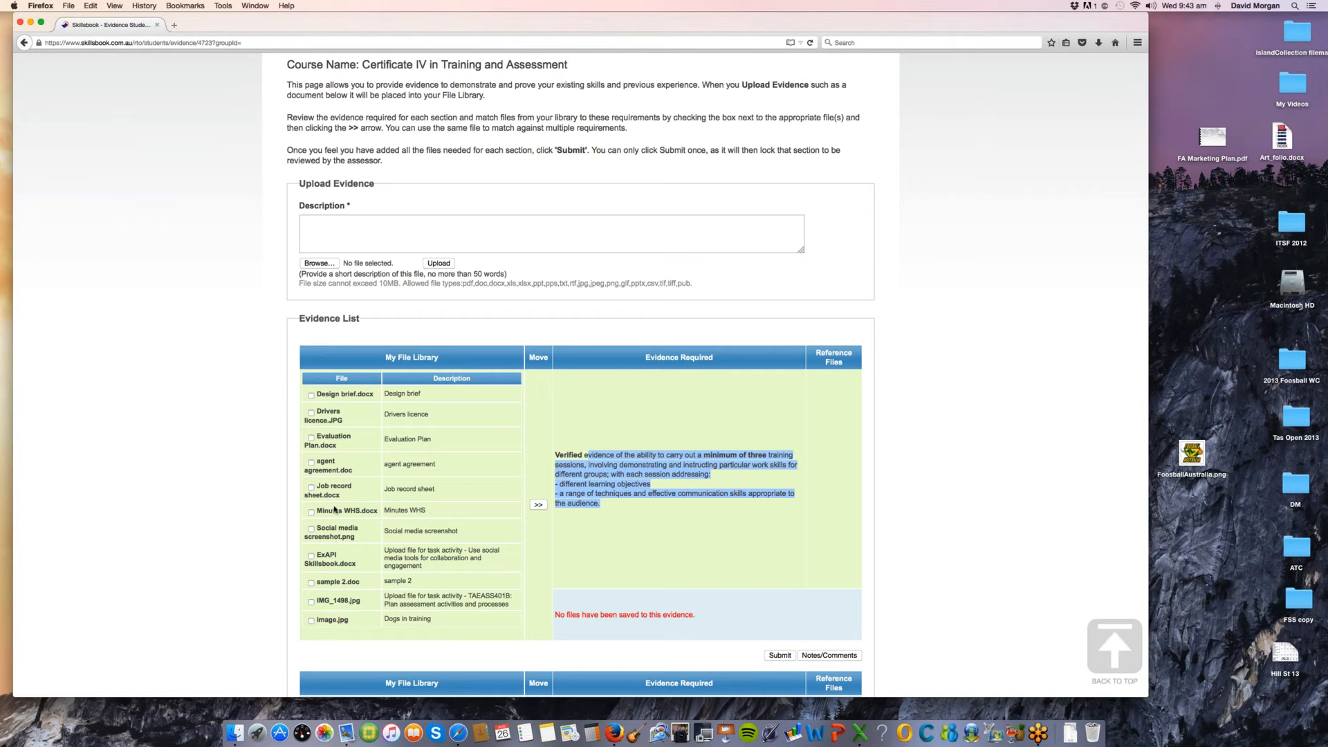
{"action": "left_click", "coordinate": [538, 505]}
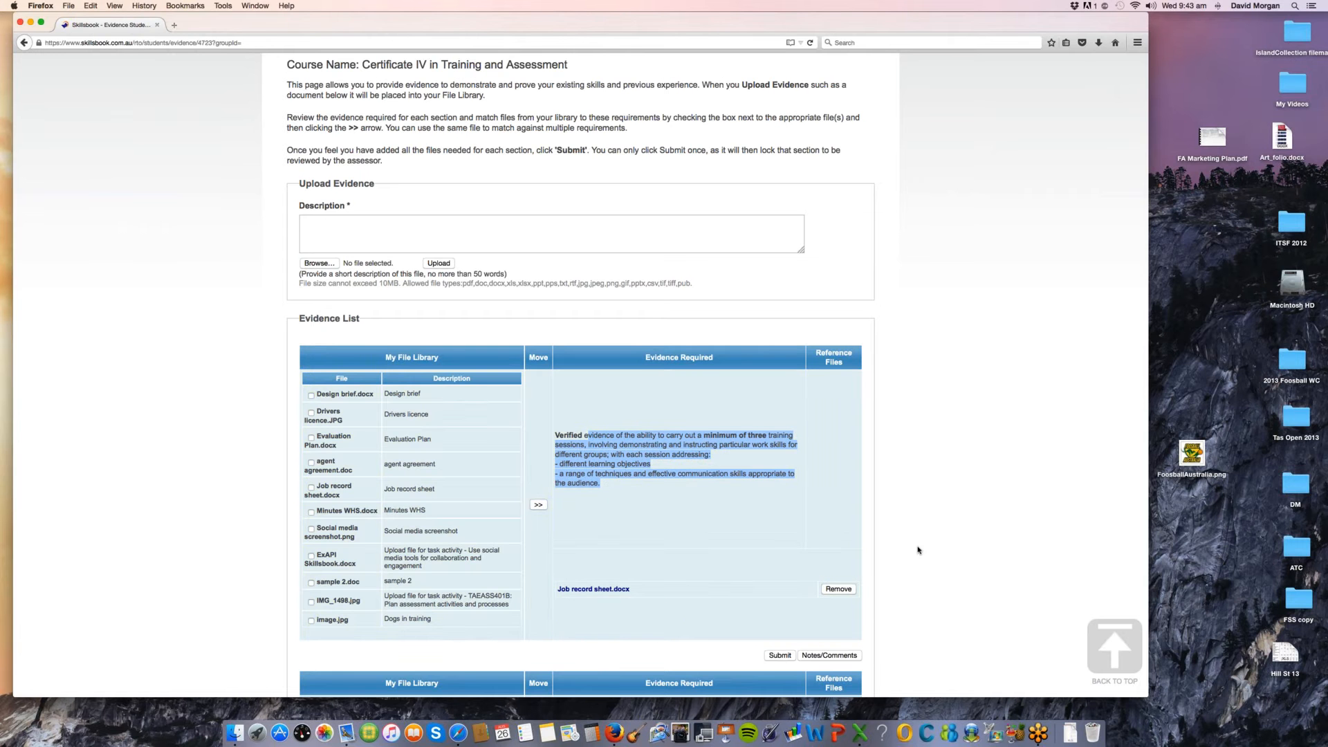
{"action": "scroll", "coordinate": [919, 550], "scroll_direction": "down", "scroll_amount": 1}
{"action": "scroll", "coordinate": [919, 551], "scroll_direction": "down", "scroll_amount": 1}
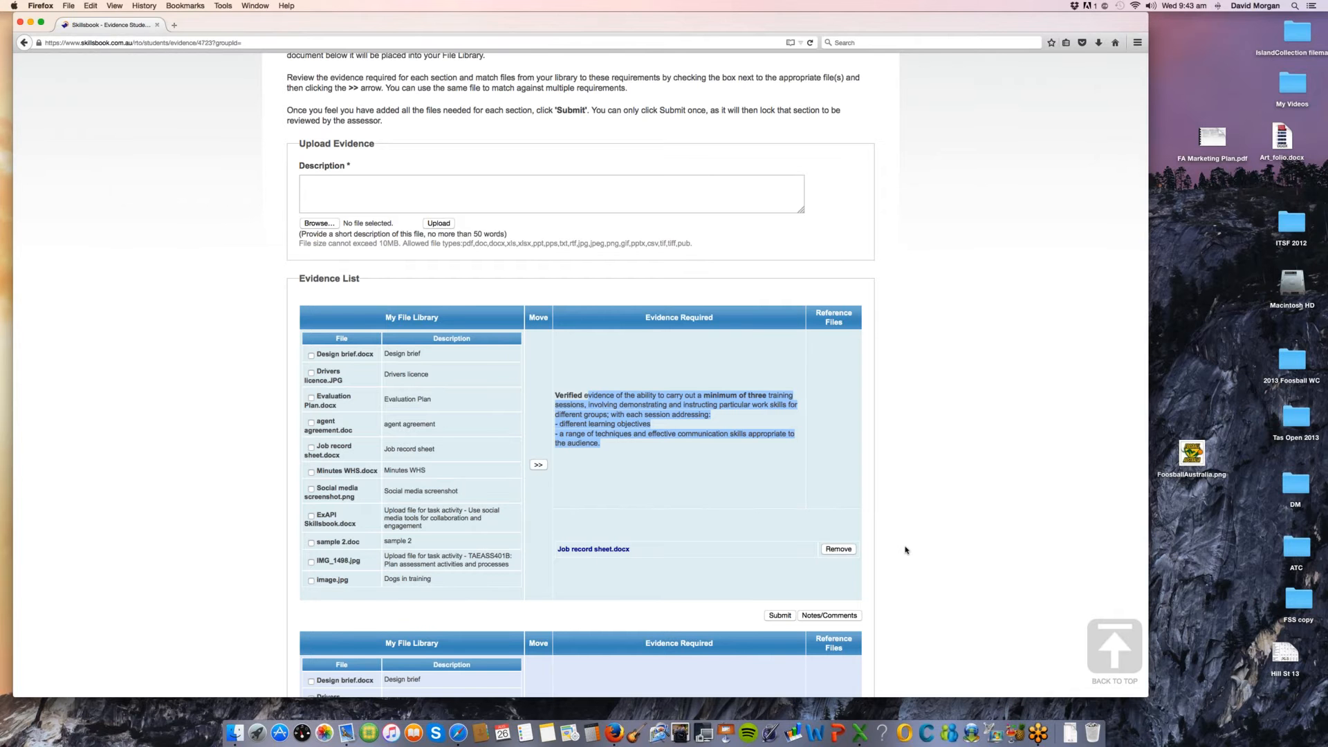
{"action": "left_click", "coordinate": [645, 478]}
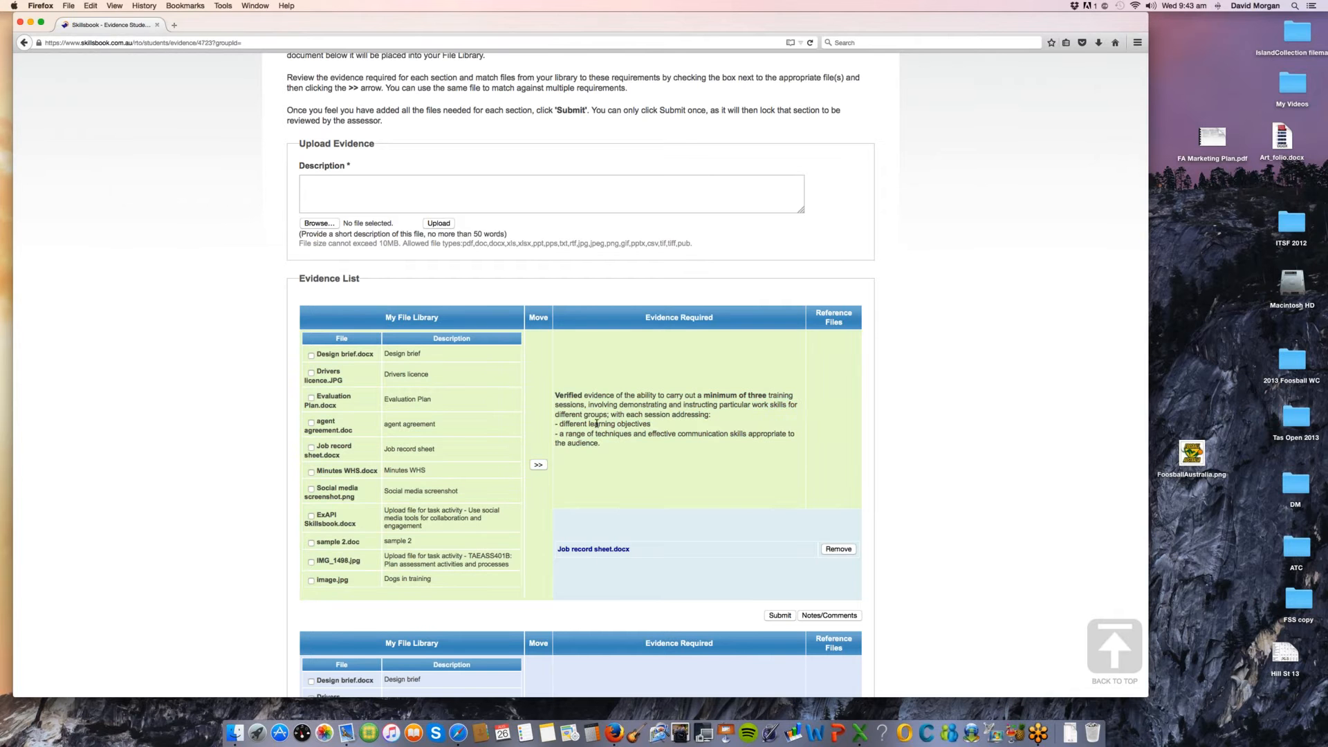
{"action": "left_click", "coordinate": [311, 355]}
{"action": "left_click", "coordinate": [538, 465]}
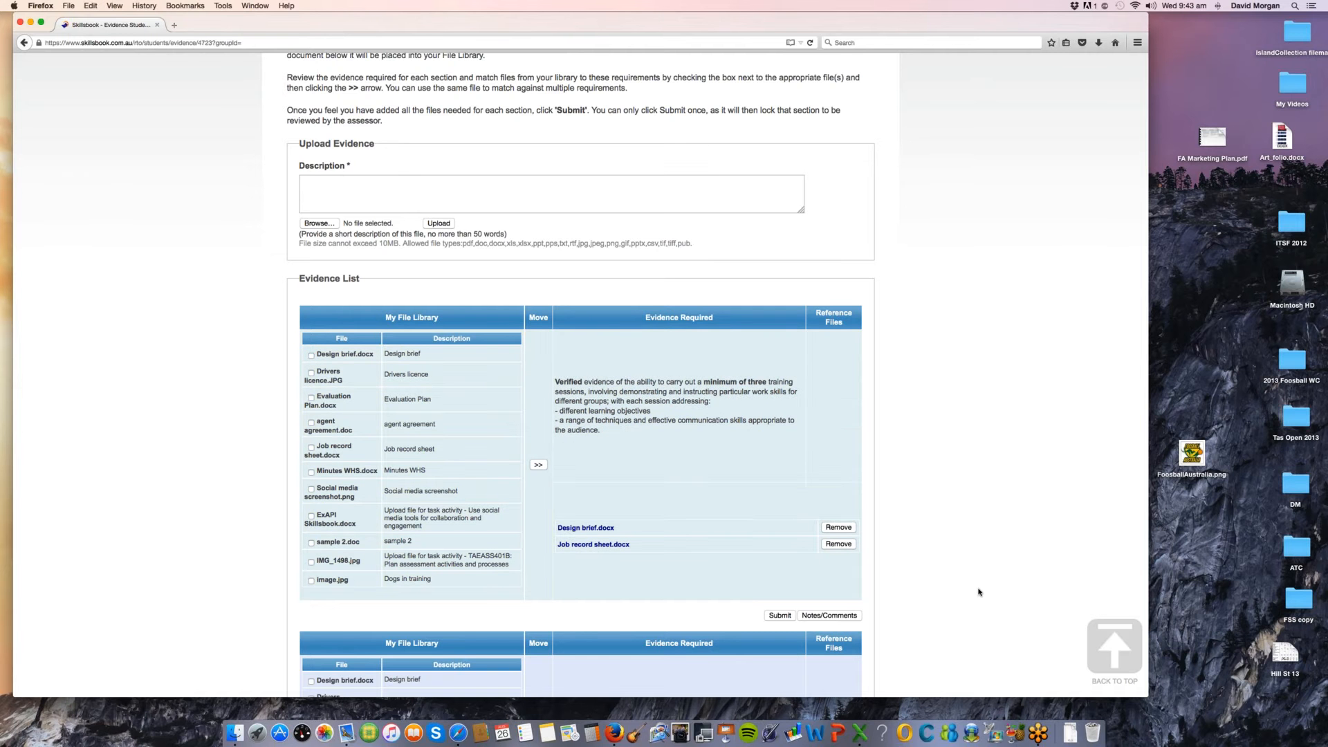
Step: Submit the first requirement's evidence for assessor review and confirm the submission
{"action": "scroll", "coordinate": [979, 592], "scroll_direction": "down", "scroll_amount": 5}
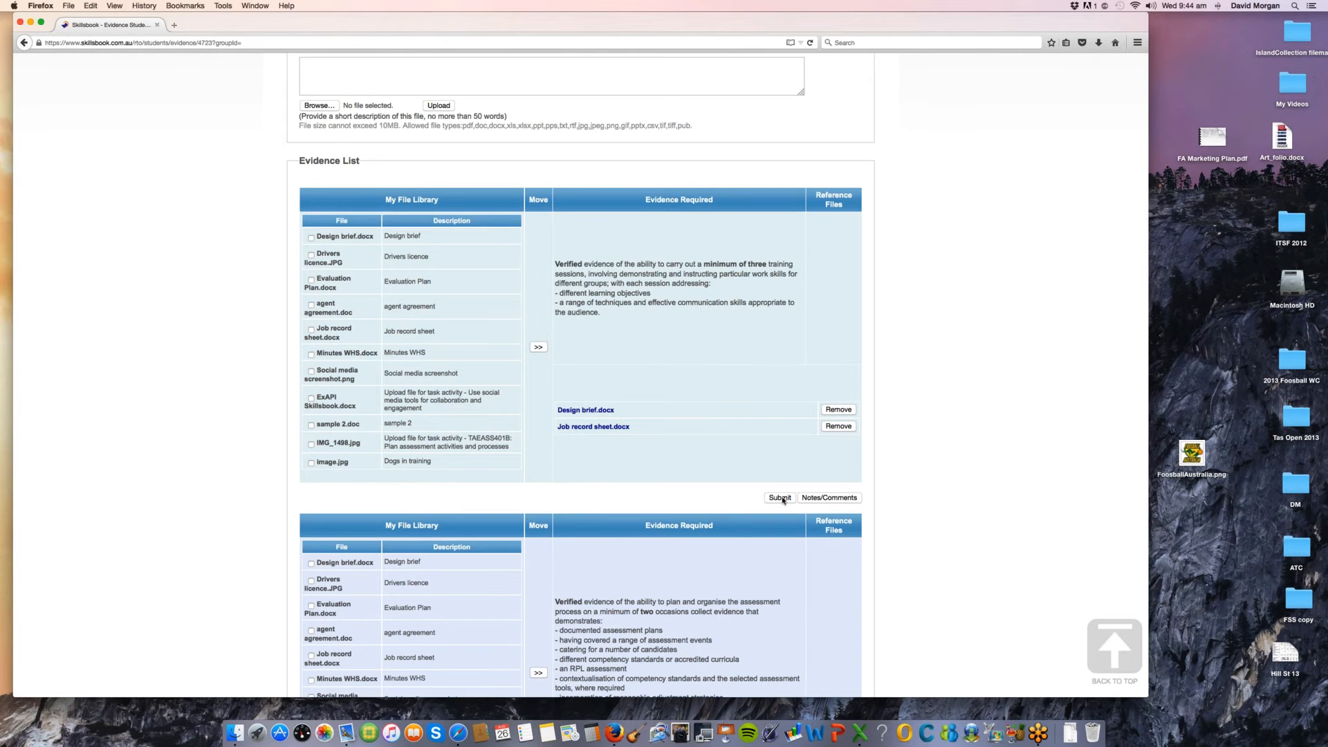
{"action": "left_click", "coordinate": [783, 499]}
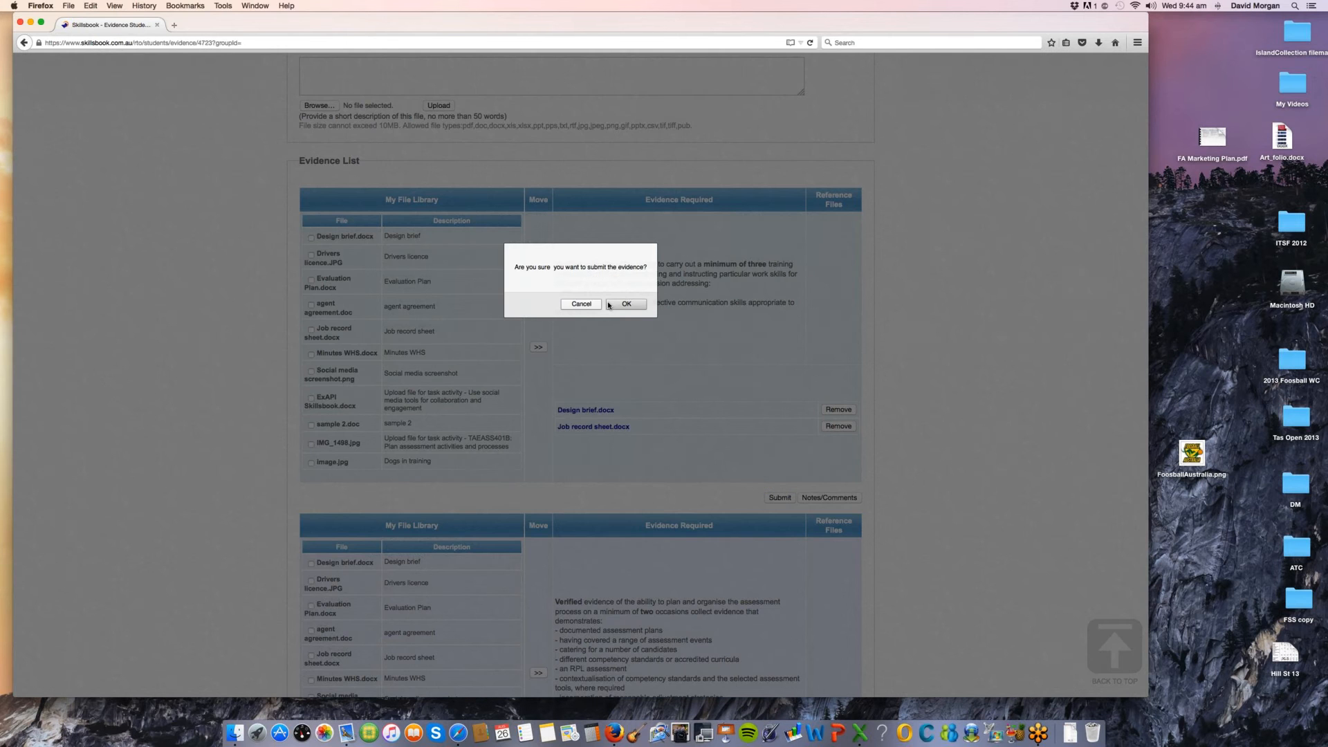
{"action": "left_click", "coordinate": [610, 304]}
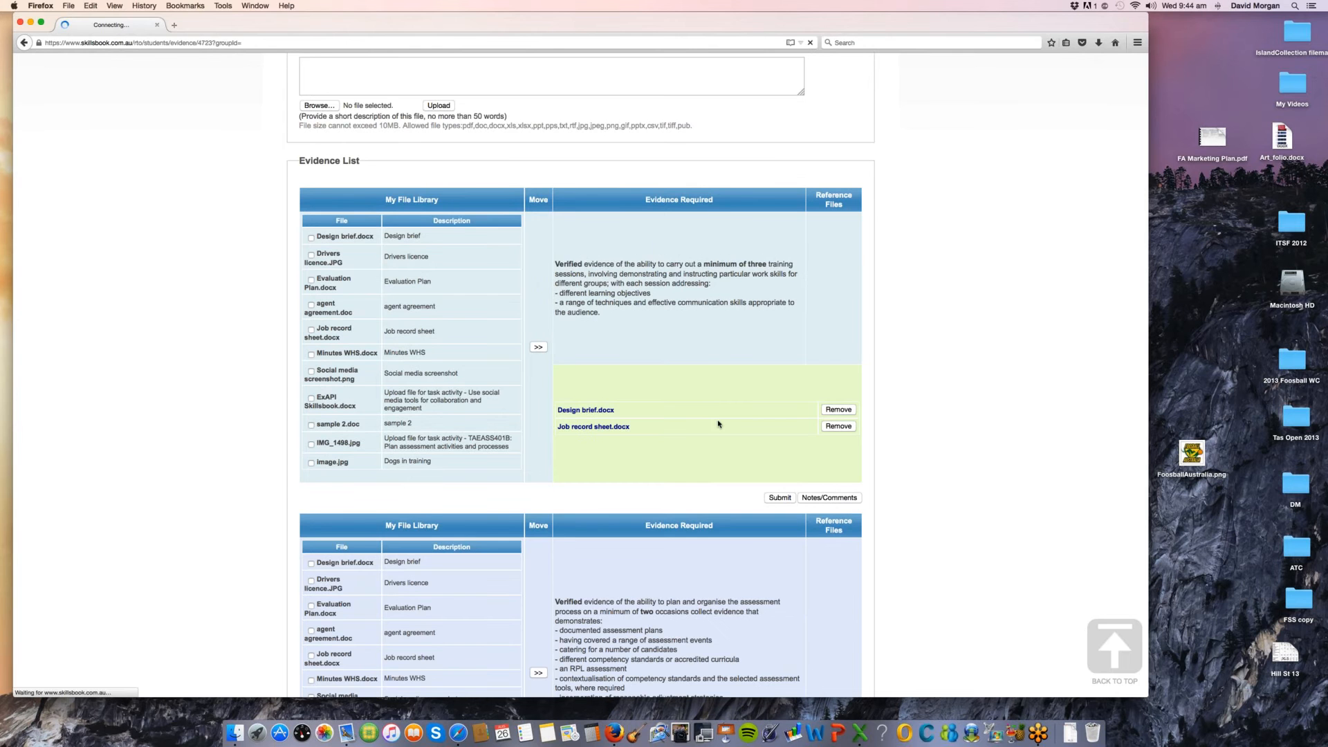
{"action": "scroll", "coordinate": [891, 516], "scroll_direction": "down", "scroll_amount": 1}
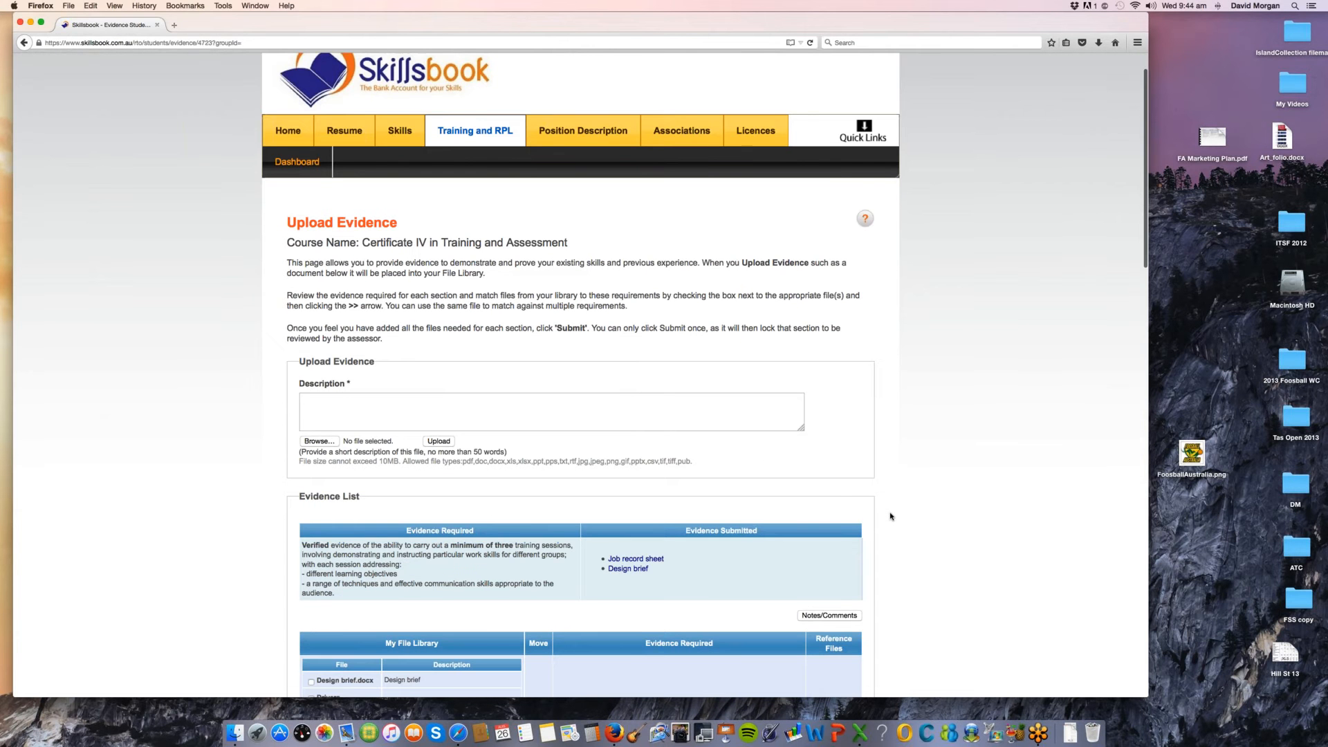
Step: Review the remaining evidence requirements in the Evidence List, from planning assessments through to facilitating work-based learning
{"action": "scroll", "coordinate": [891, 516], "scroll_direction": "down", "scroll_amount": 3}
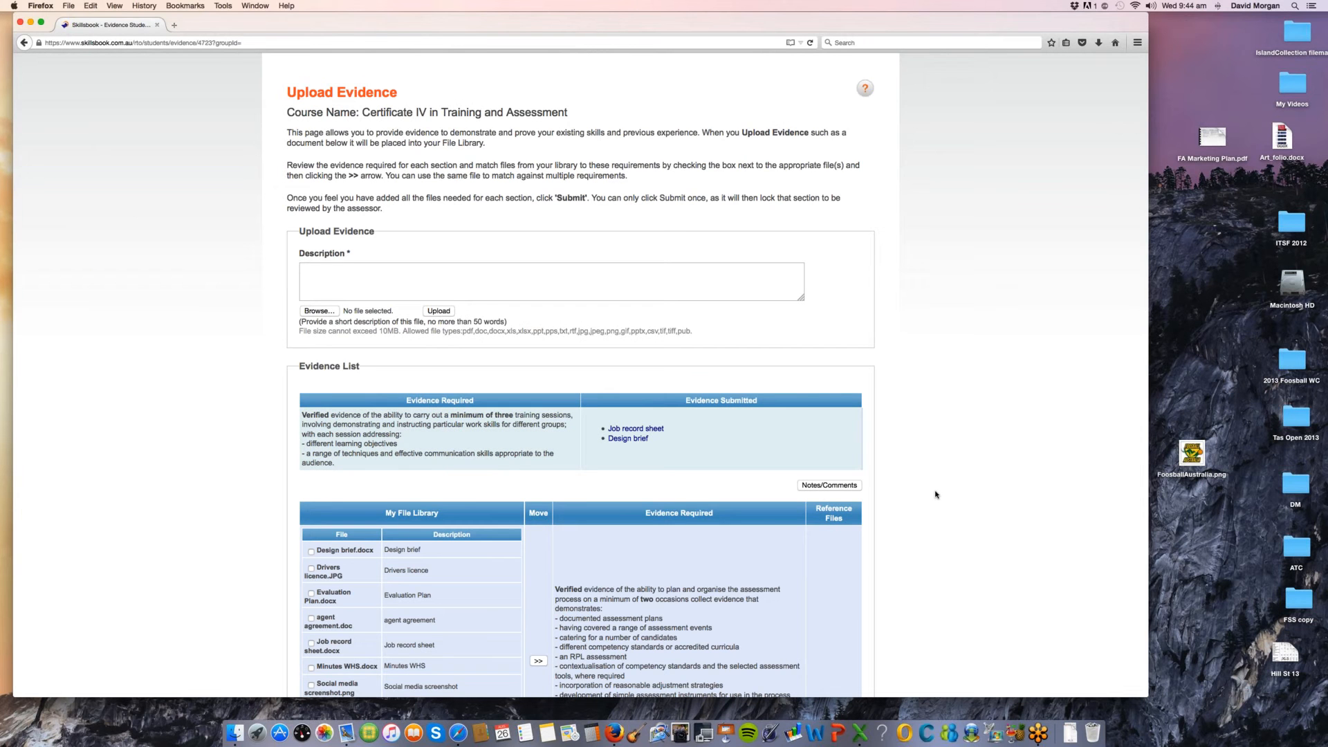
{"action": "scroll", "coordinate": [935, 494], "scroll_direction": "down", "scroll_amount": 2}
{"action": "scroll", "coordinate": [935, 494], "scroll_direction": "down", "scroll_amount": 4}
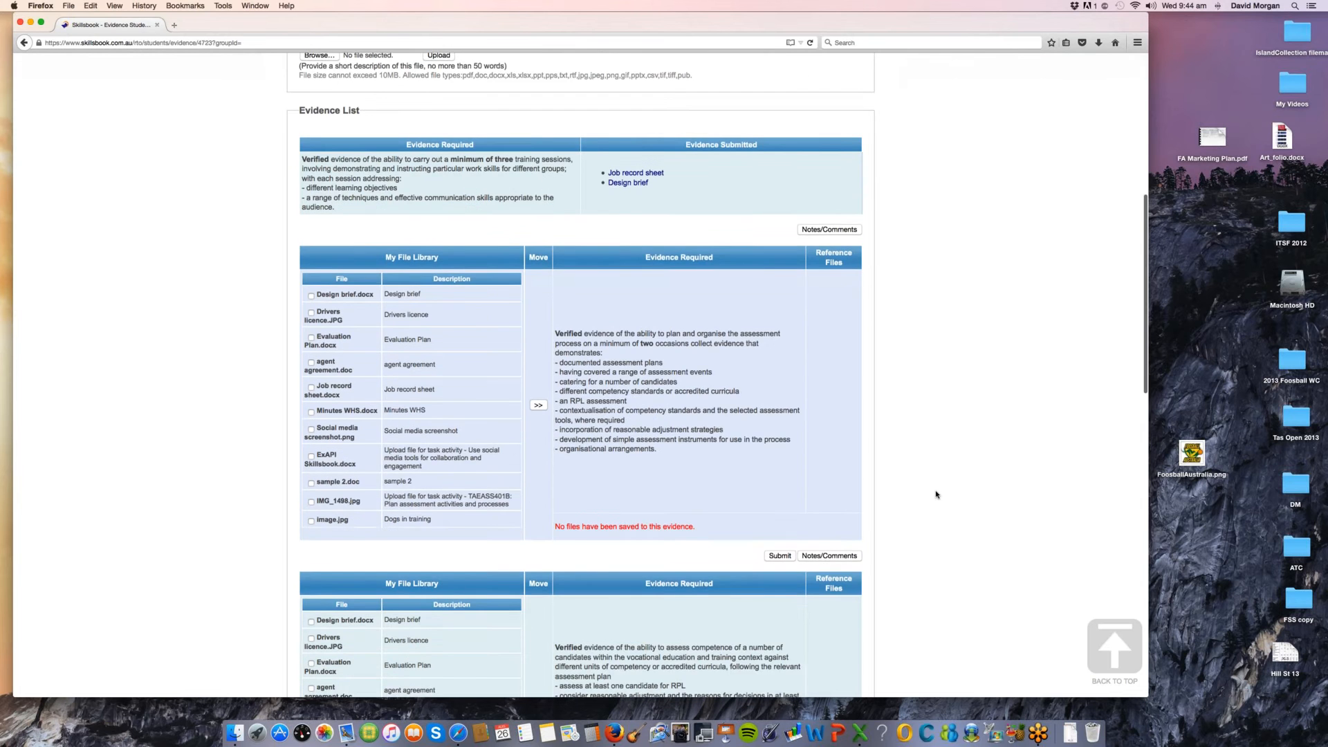
{"action": "scroll", "coordinate": [935, 495], "scroll_direction": "down", "scroll_amount": 10}
{"action": "scroll", "coordinate": [935, 495], "scroll_direction": "down", "scroll_amount": 11}
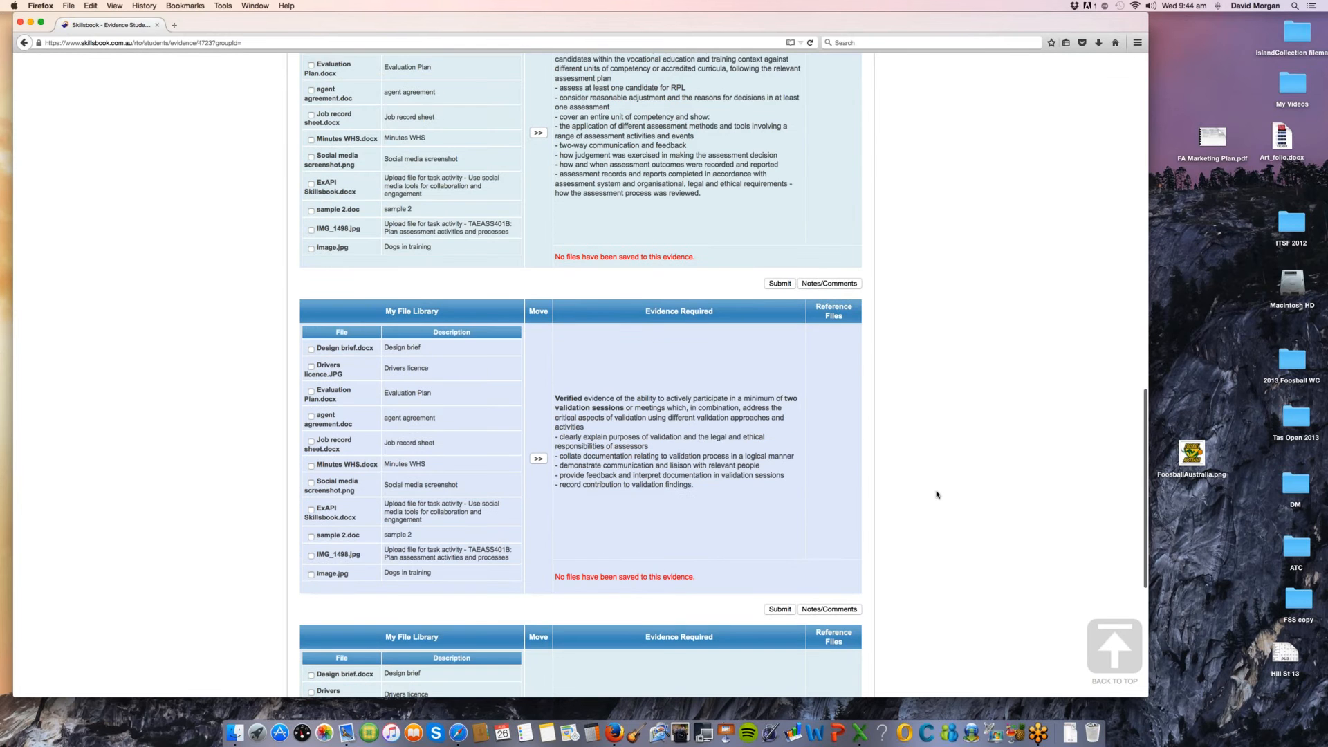
{"action": "scroll", "coordinate": [936, 495], "scroll_direction": "up", "scroll_amount": 9}
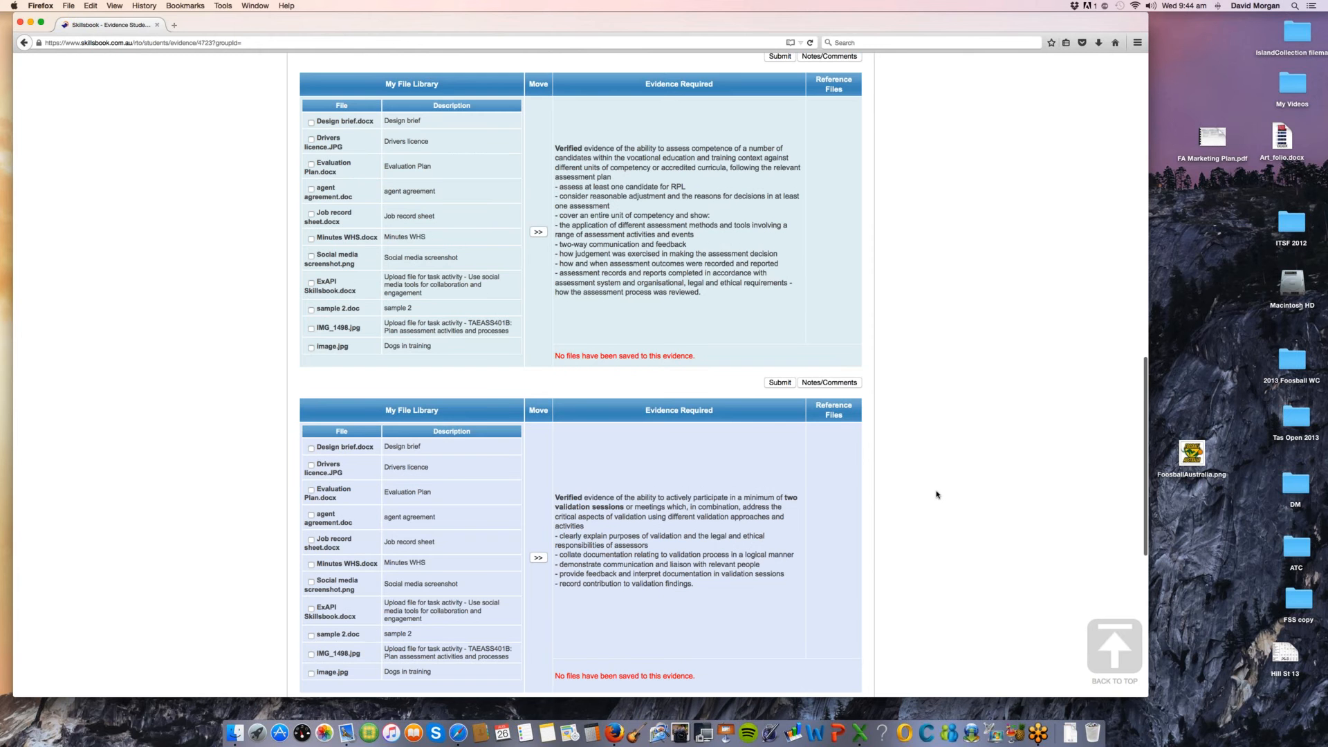
{"action": "scroll", "coordinate": [936, 494], "scroll_direction": "up", "scroll_amount": 8}
{"action": "scroll", "coordinate": [936, 494], "scroll_direction": "down", "scroll_amount": 8}
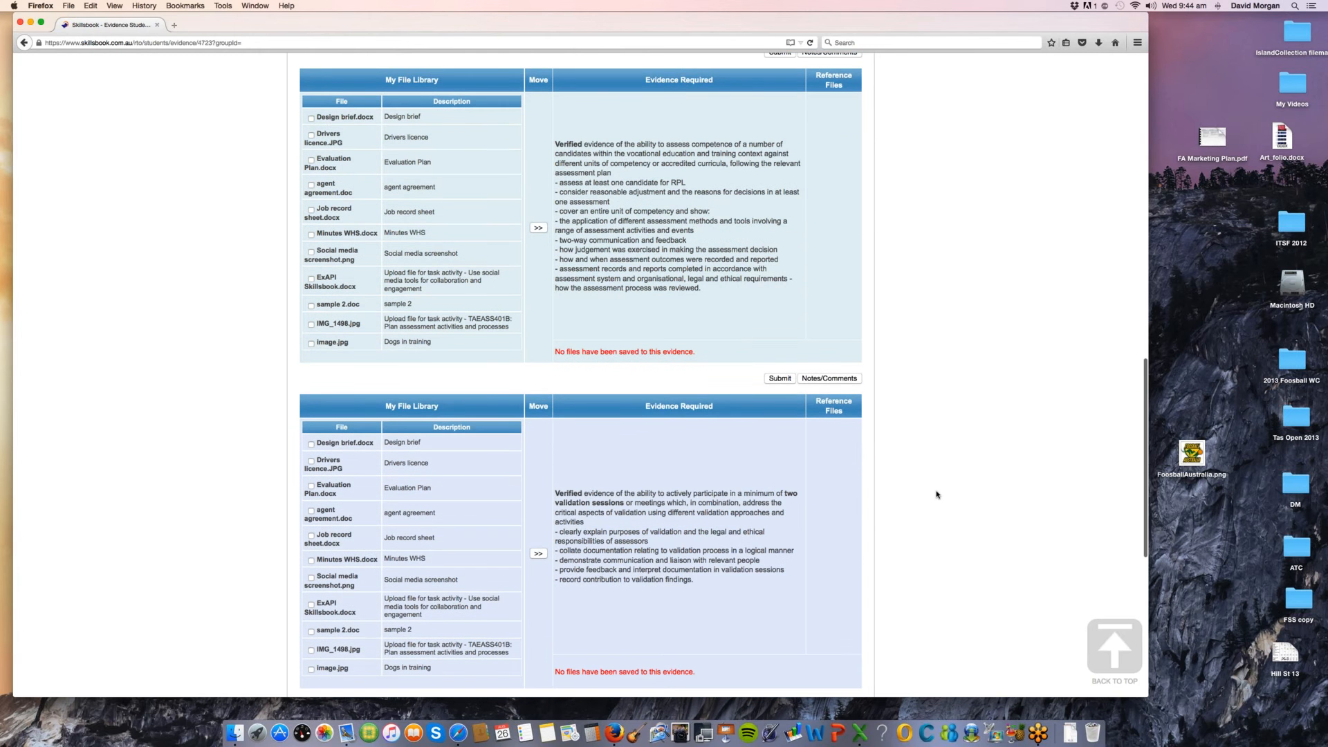
{"action": "scroll", "coordinate": [936, 495], "scroll_direction": "down", "scroll_amount": 4}
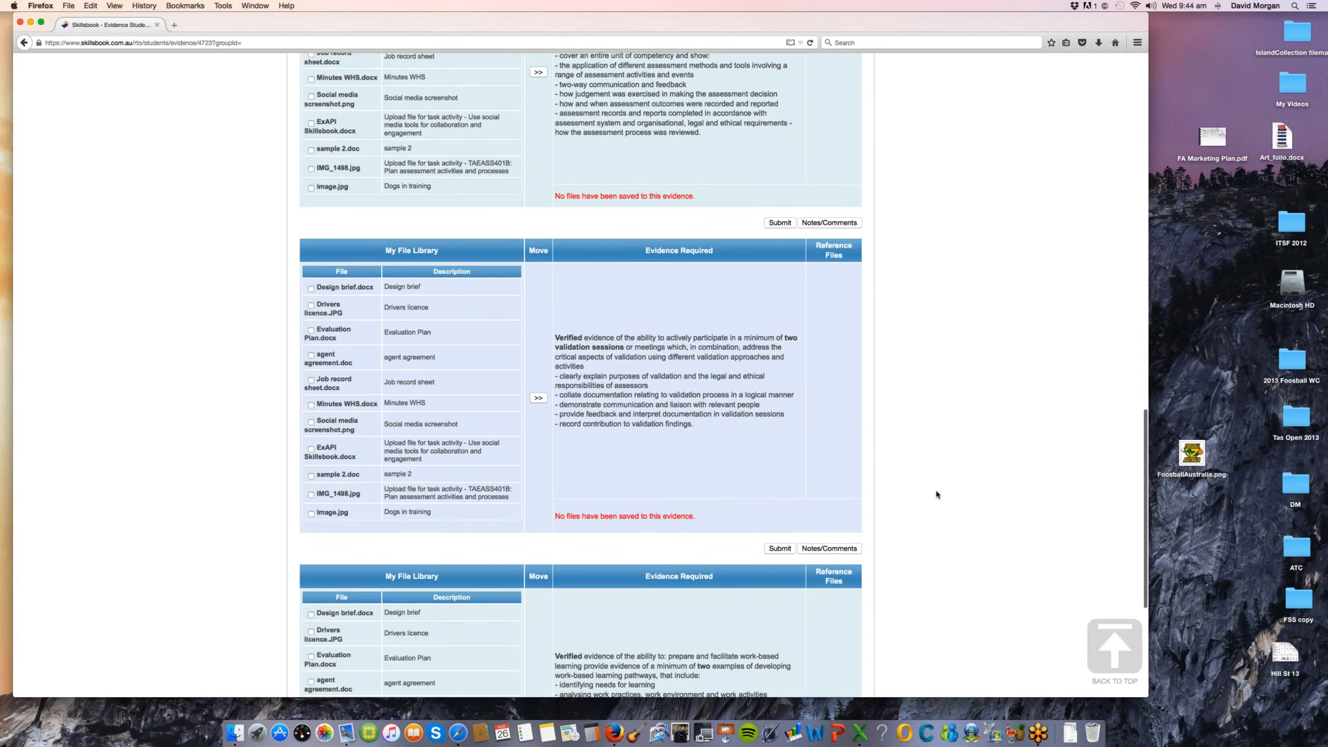
{"action": "scroll", "coordinate": [936, 494], "scroll_direction": "down", "scroll_amount": 7}
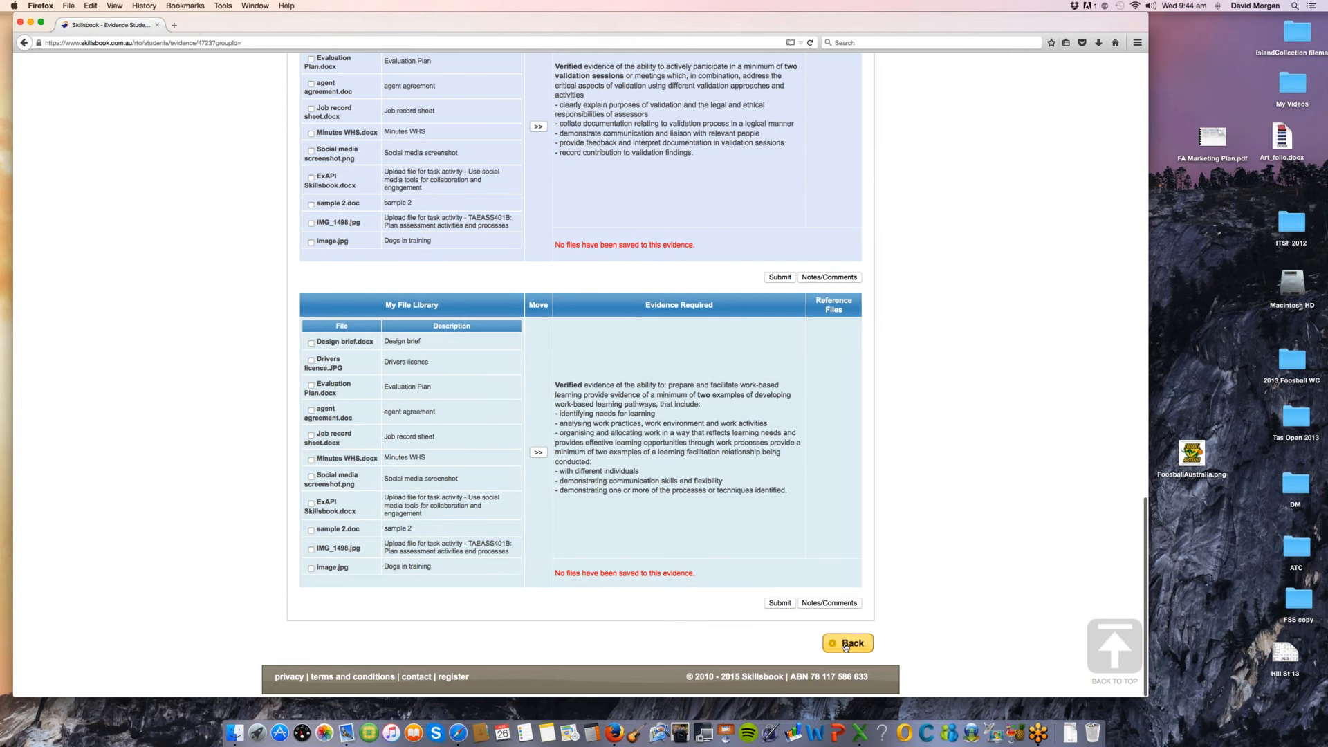
Step: View the comment form for the validation sessions requirement, cancel it and return to the training plan
{"action": "left_click", "coordinate": [839, 278]}
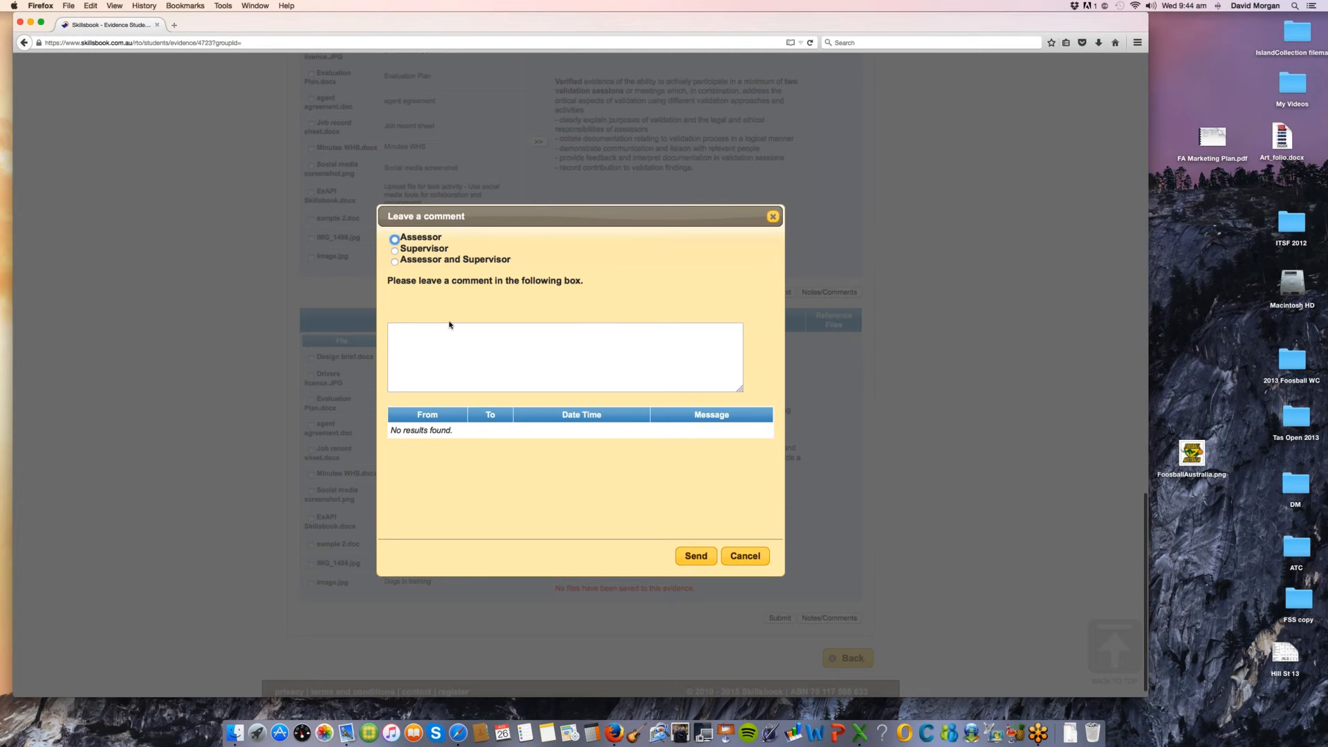
{"action": "left_click", "coordinate": [747, 556]}
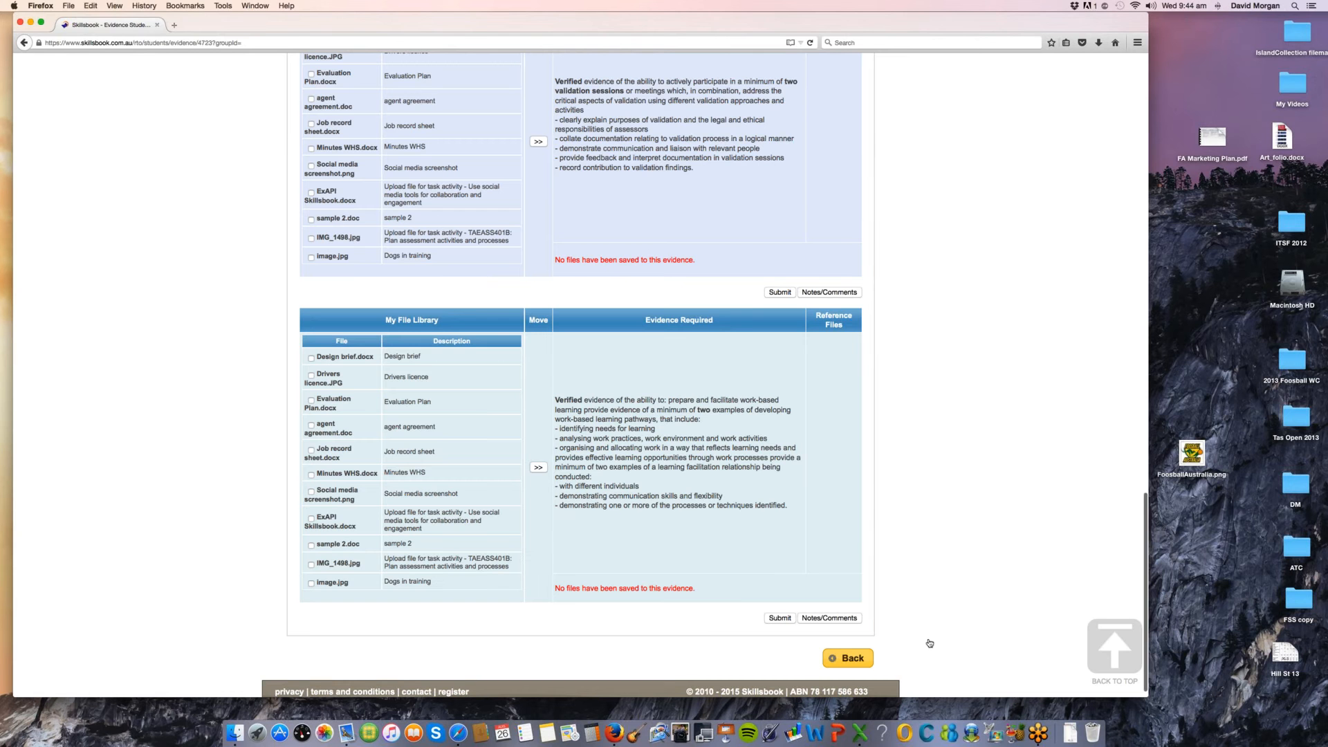
{"action": "left_click", "coordinate": [848, 658]}
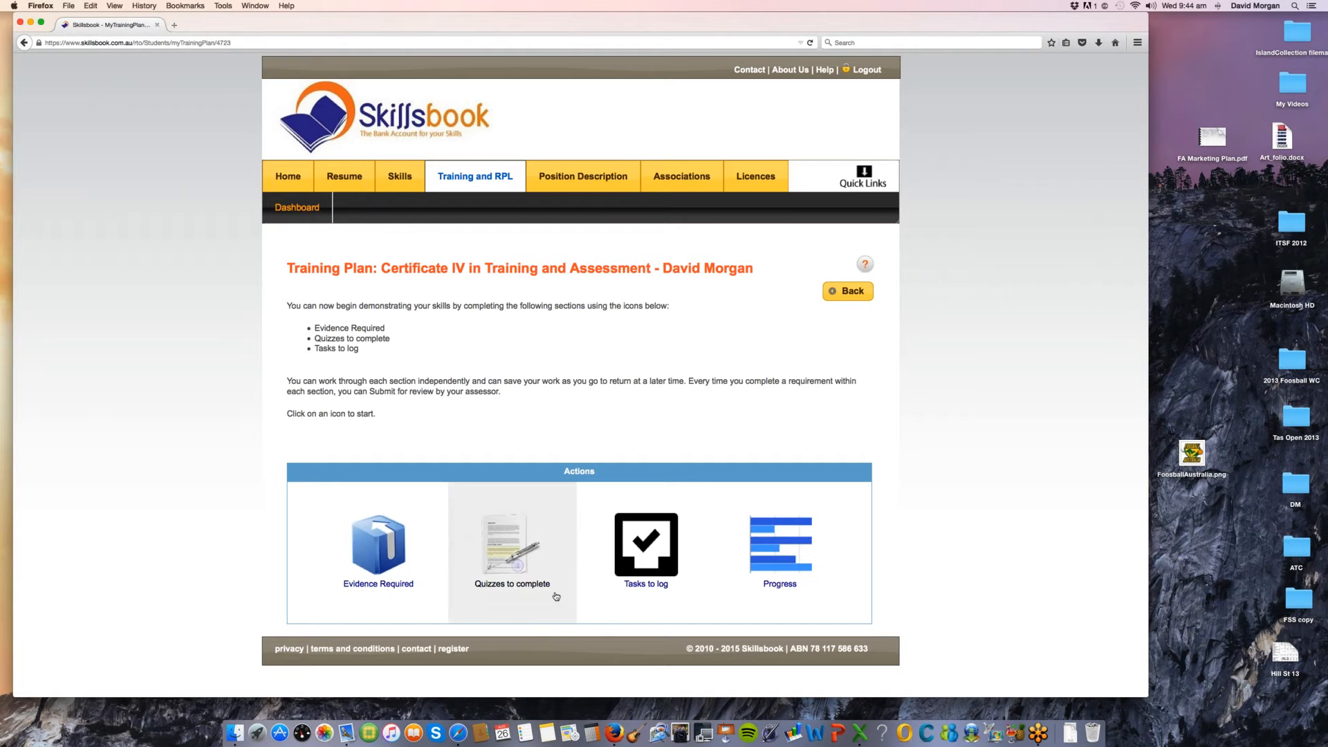
Step: Display the training plan's quizzes to complete and open the Applicant Knowledge Test to review its list of quizzes
{"action": "left_click", "coordinate": [508, 555]}
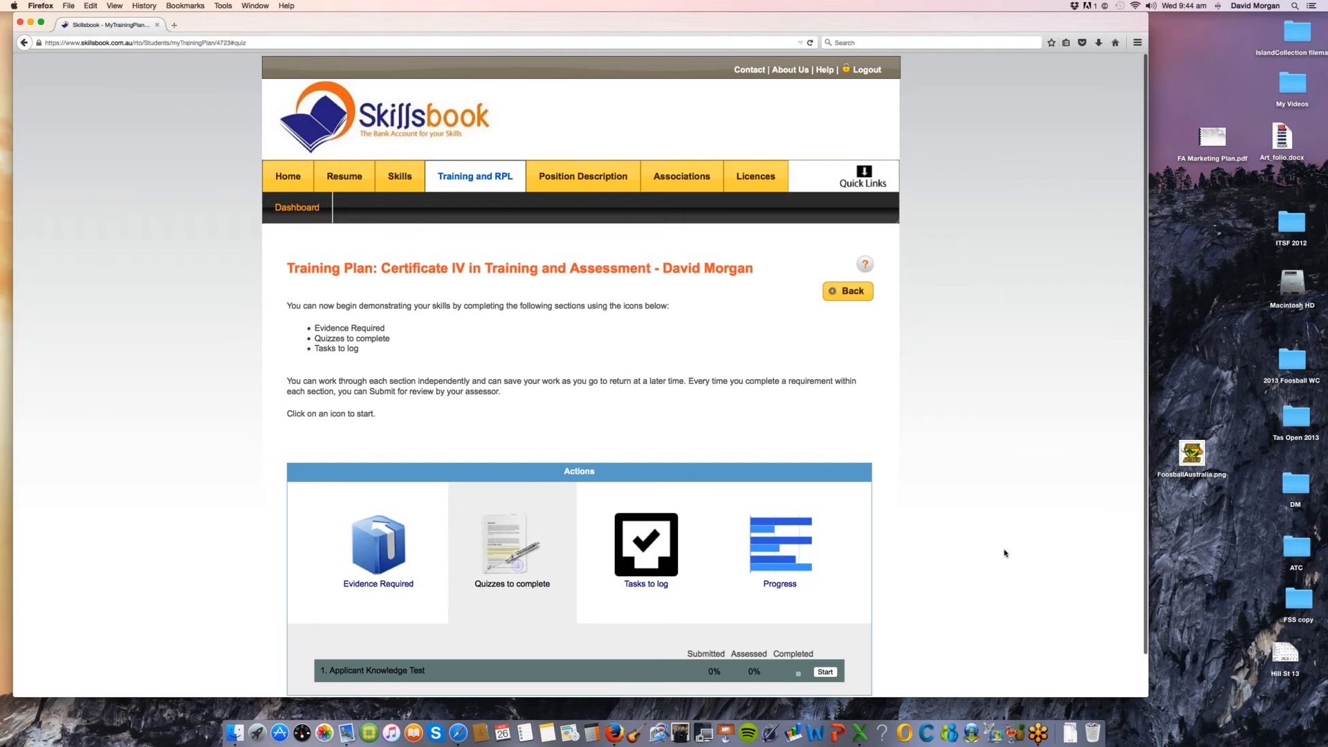
{"action": "scroll", "coordinate": [968, 581], "scroll_direction": "down", "scroll_amount": 2}
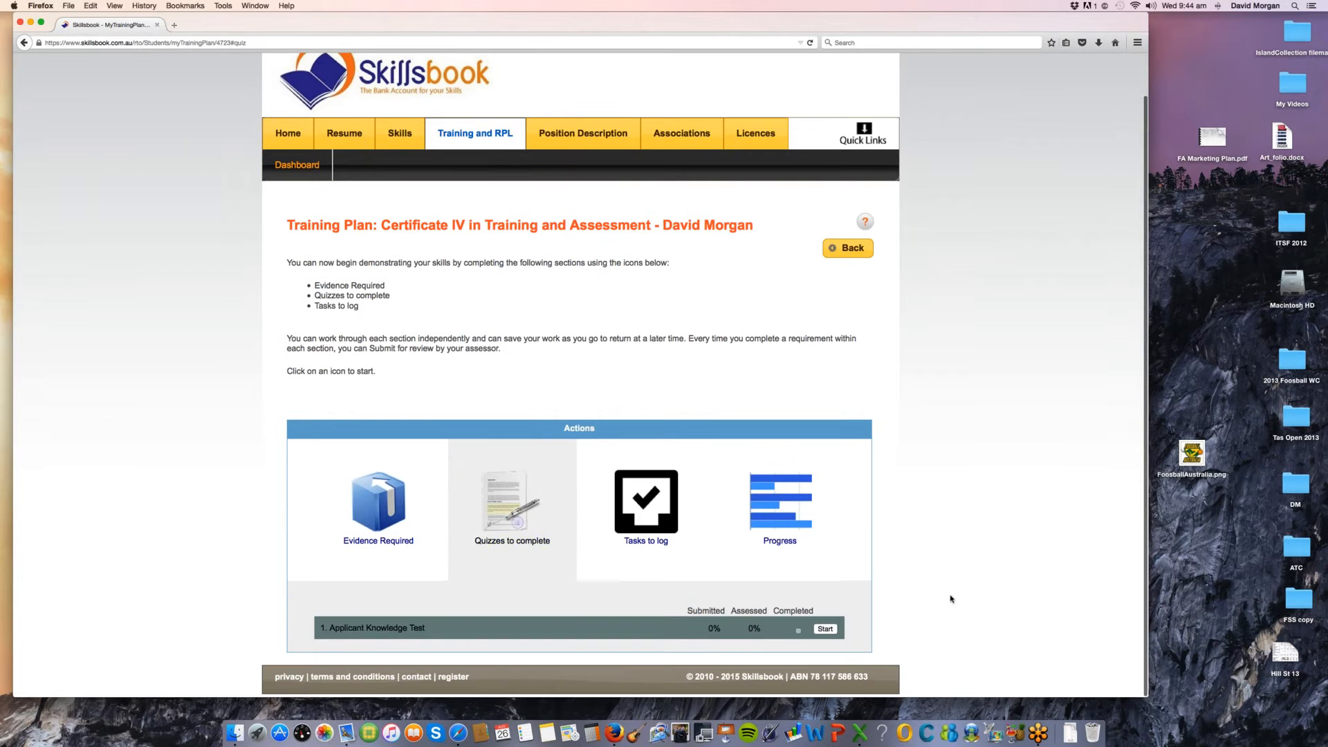
{"action": "left_click", "coordinate": [826, 630]}
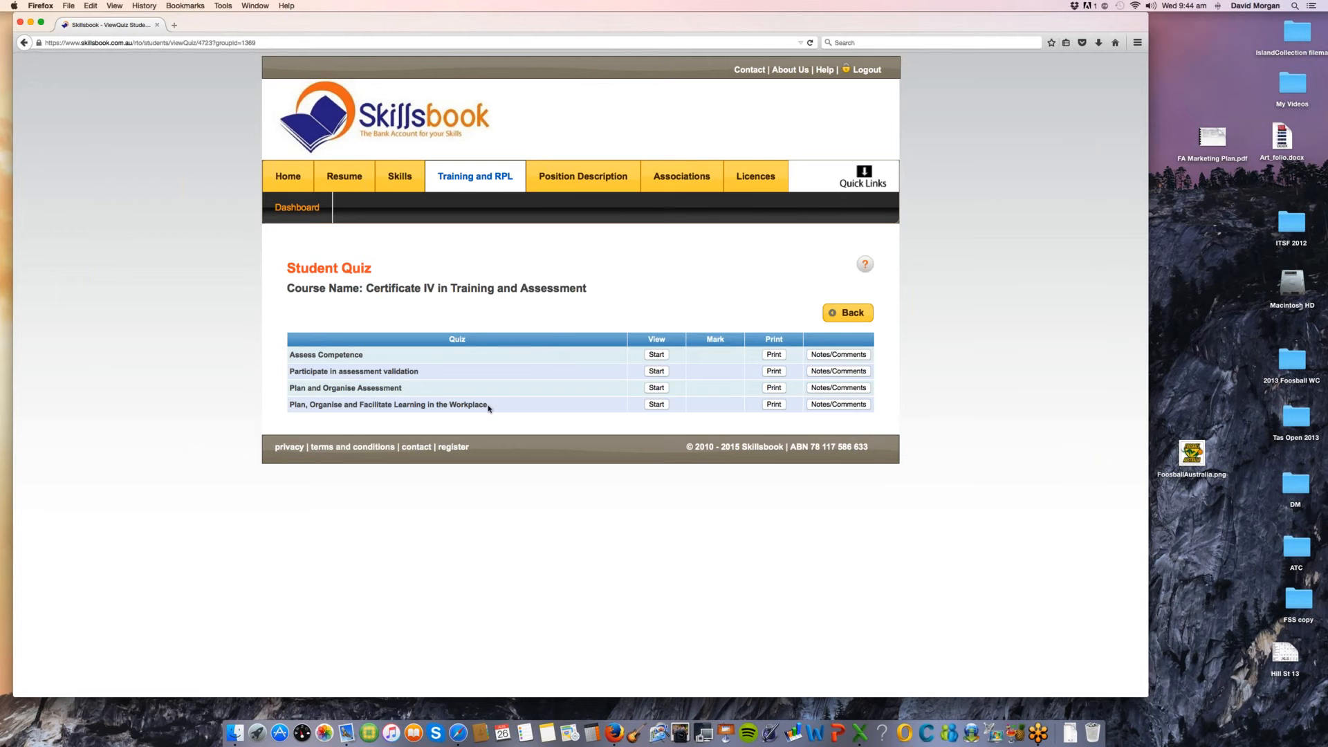
{"action": "left_click_drag", "start_coordinate": [488, 408], "coordinate": [309, 354]}
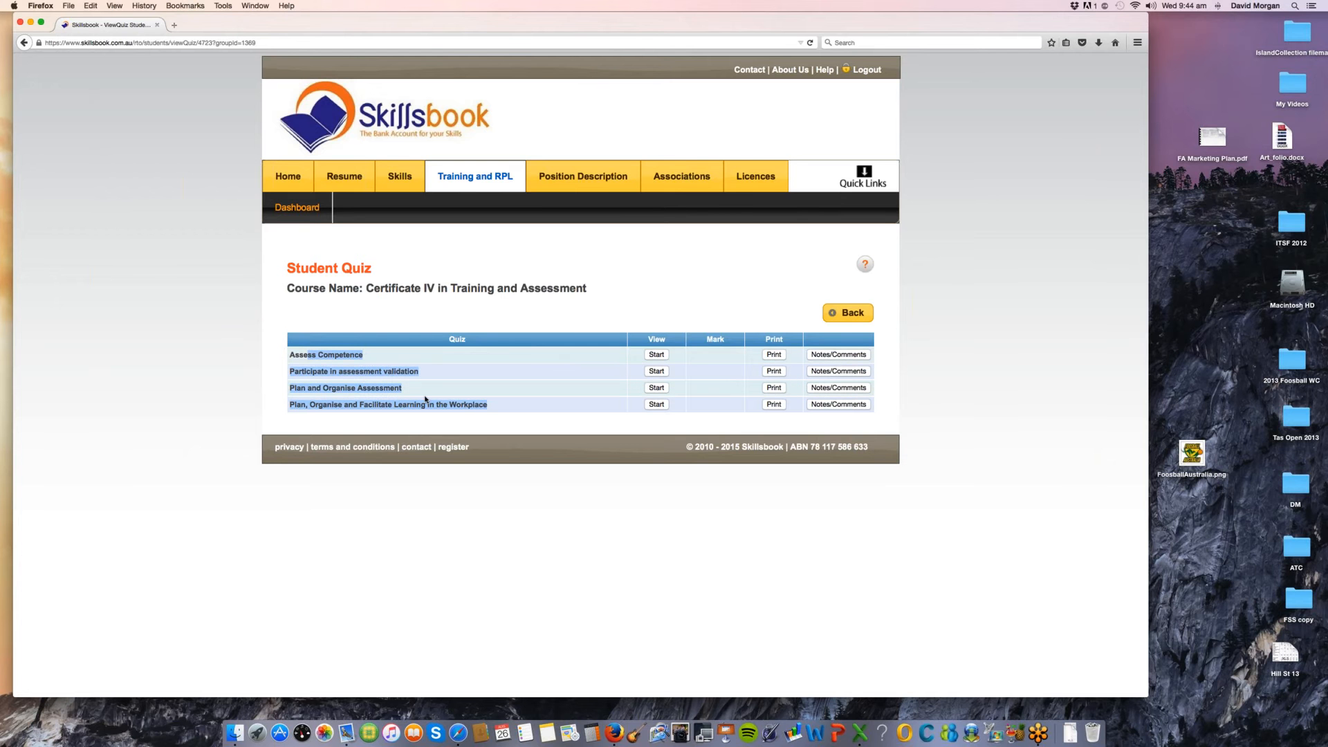
Step: Start the Assess Competence quiz, read question 1 on competency based assessment and activate its answer field
{"action": "left_click", "coordinate": [659, 357]}
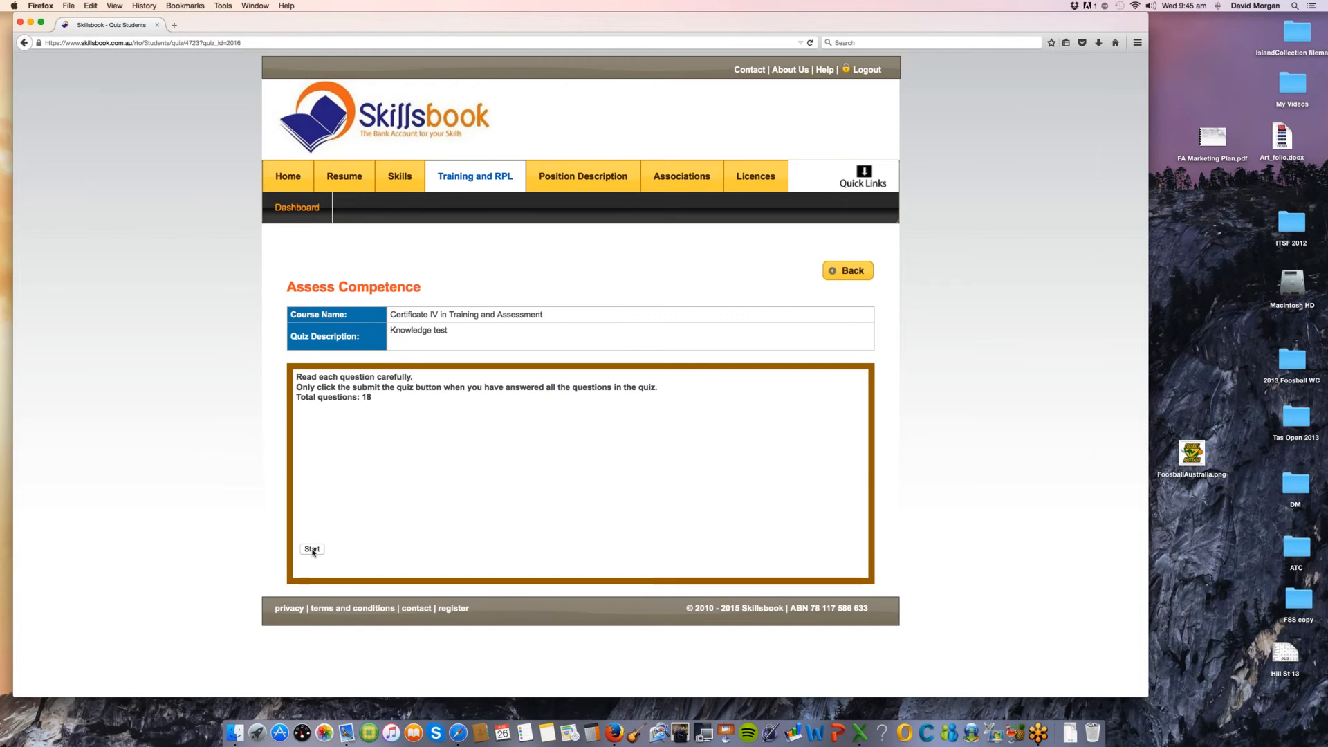
{"action": "left_click", "coordinate": [313, 550]}
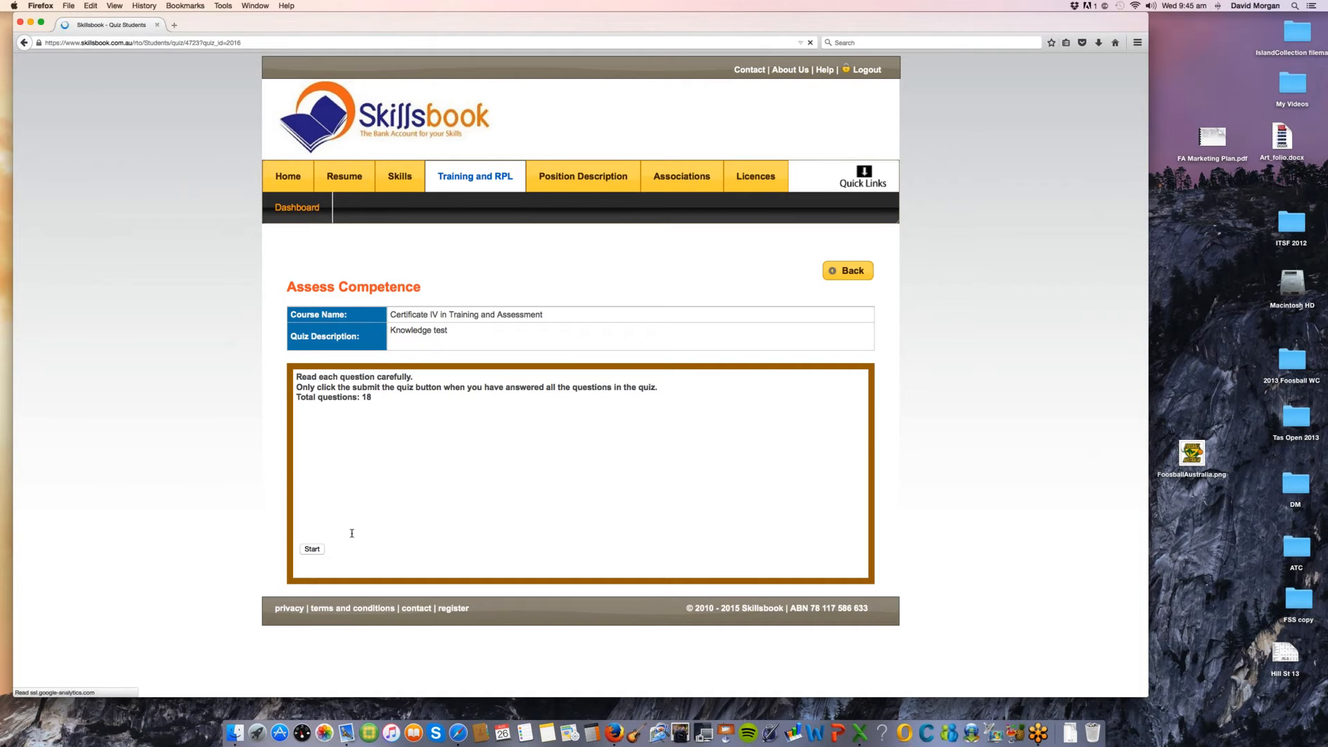
{"action": "left_click_drag", "start_coordinate": [354, 329], "coordinate": [413, 362]}
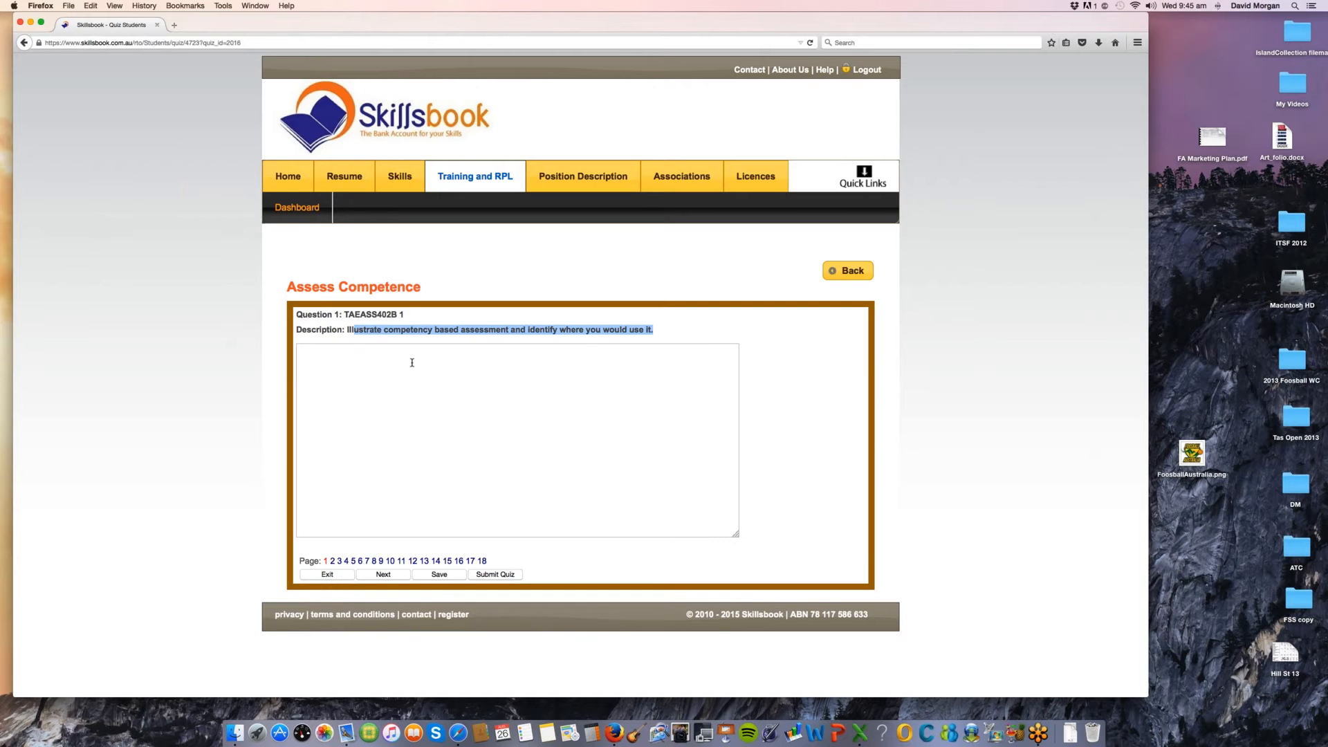
{"action": "left_click", "coordinate": [412, 362]}
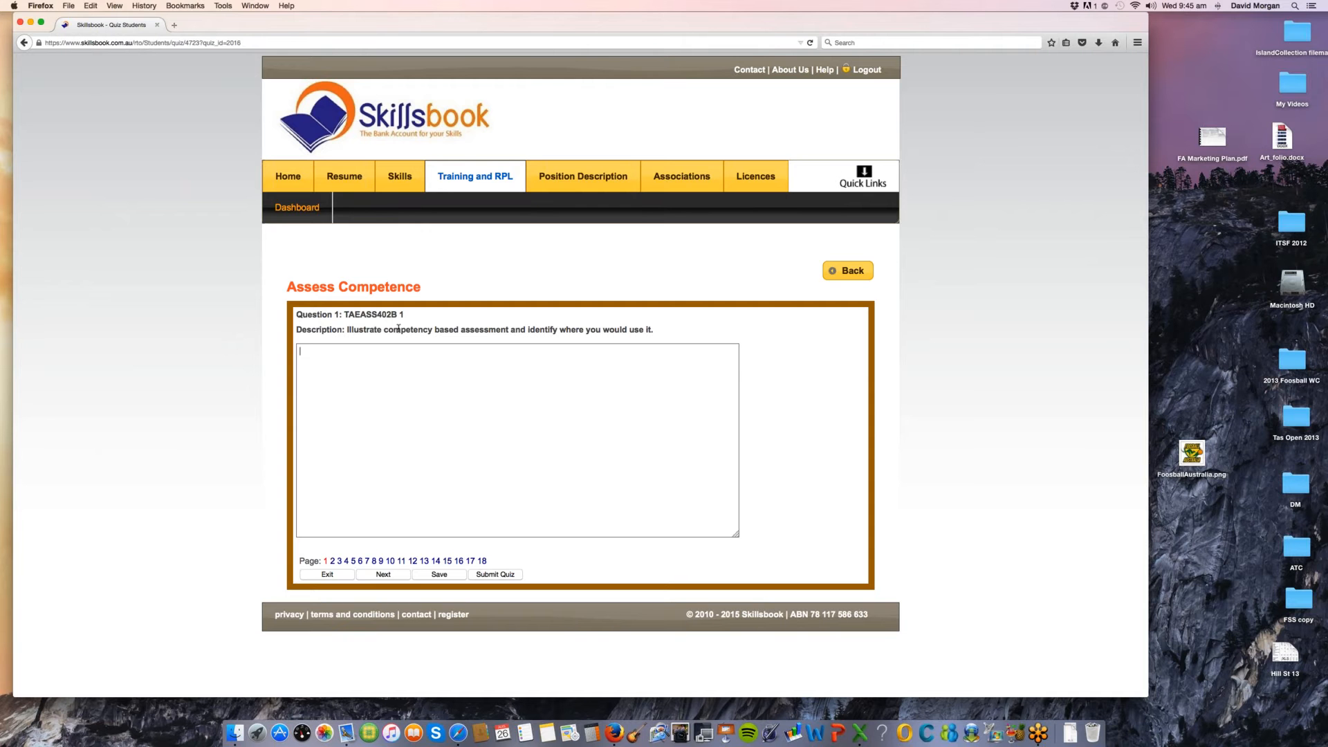
Step: Skip to question 16 of the Assess Competence quiz and submit the quiz, confirming the submission
{"action": "left_click_drag", "start_coordinate": [520, 331], "coordinate": [401, 330]}
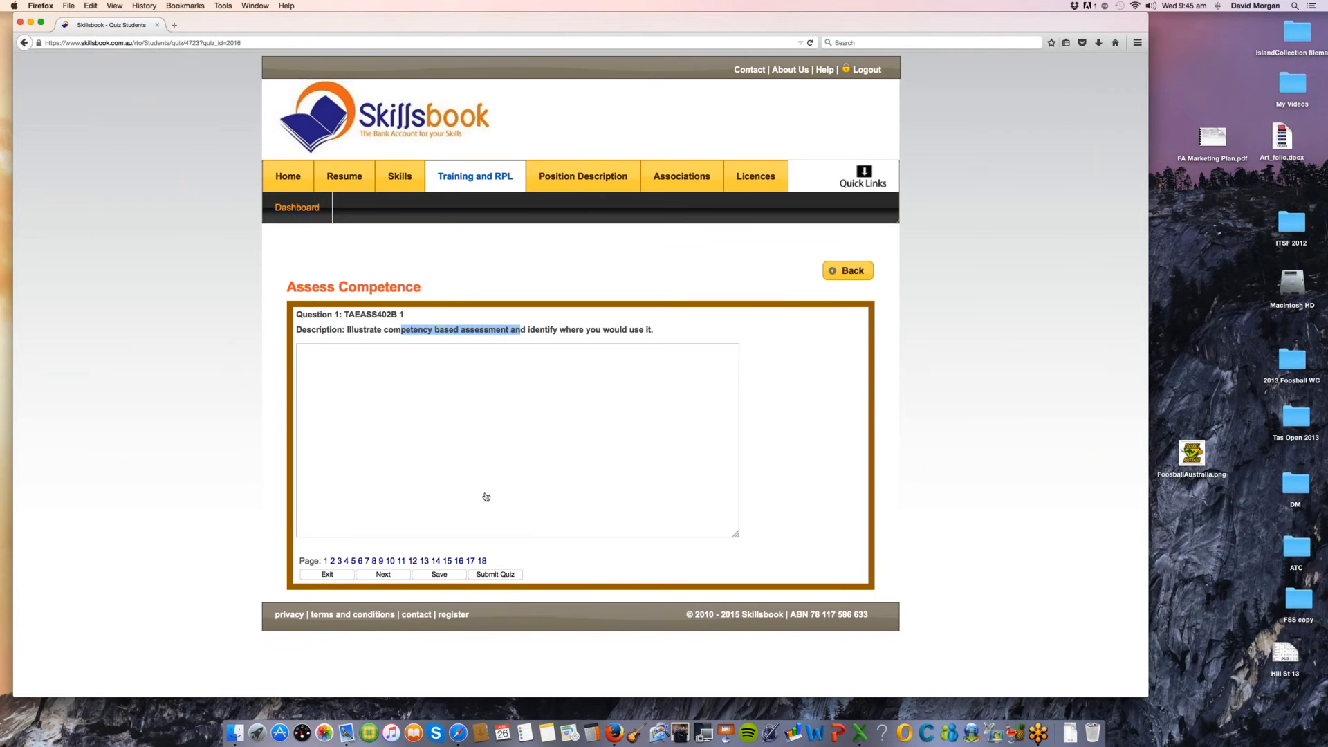
{"action": "left_click", "coordinate": [459, 562]}
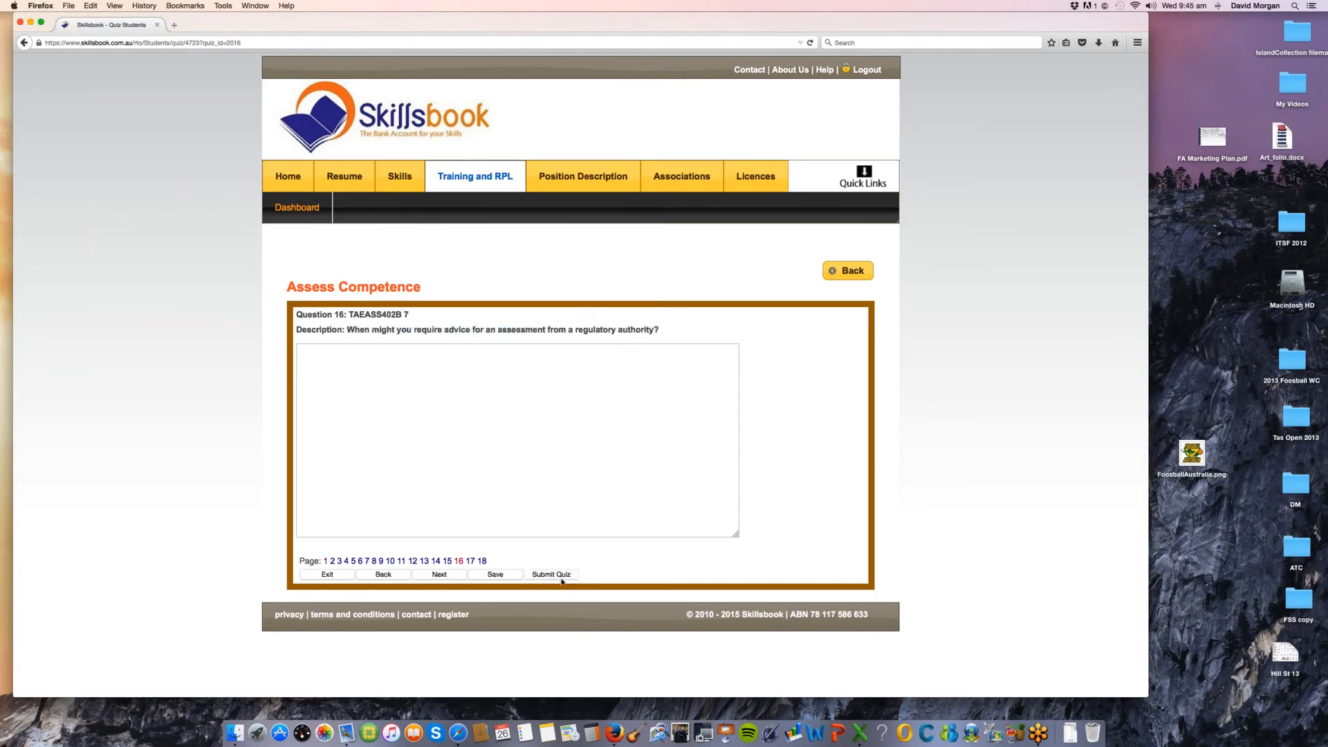
{"action": "left_click", "coordinate": [554, 575]}
{"action": "left_click", "coordinate": [617, 305]}
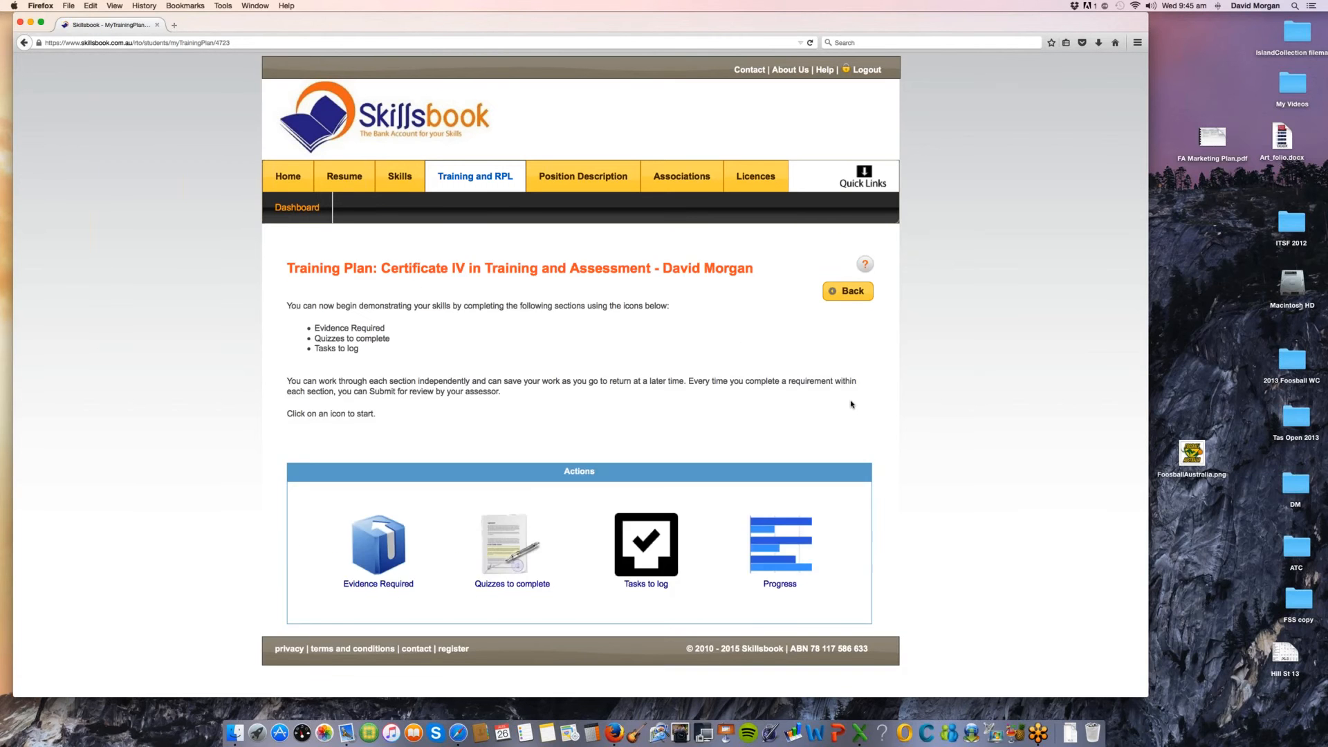
Step: Log a TAEASS301B task with the role clarification and evidence collection items ticked and notes "jkljksfld;jskl;f", and submit it
{"action": "left_click", "coordinate": [636, 560]}
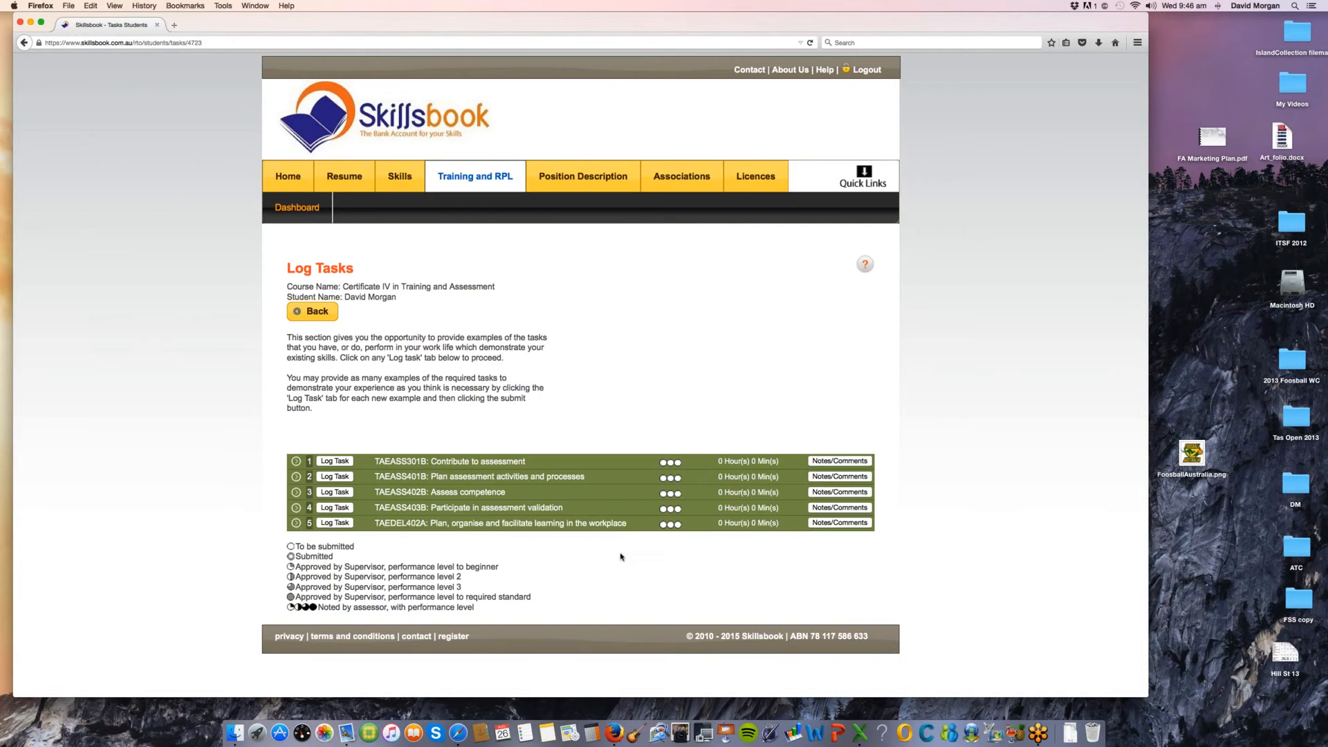
{"action": "left_click", "coordinate": [337, 461]}
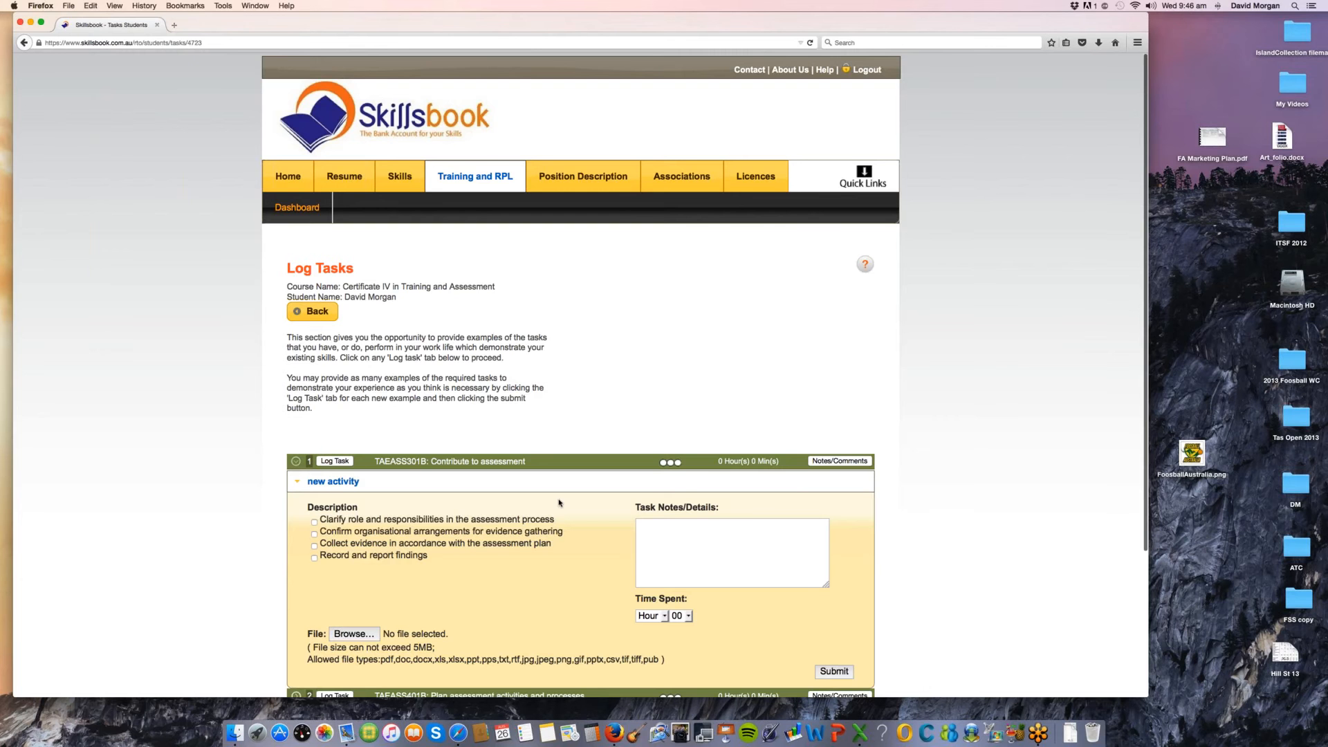
{"action": "scroll", "coordinate": [559, 503], "scroll_direction": "down", "scroll_amount": 3}
{"action": "type", "text": "j"}
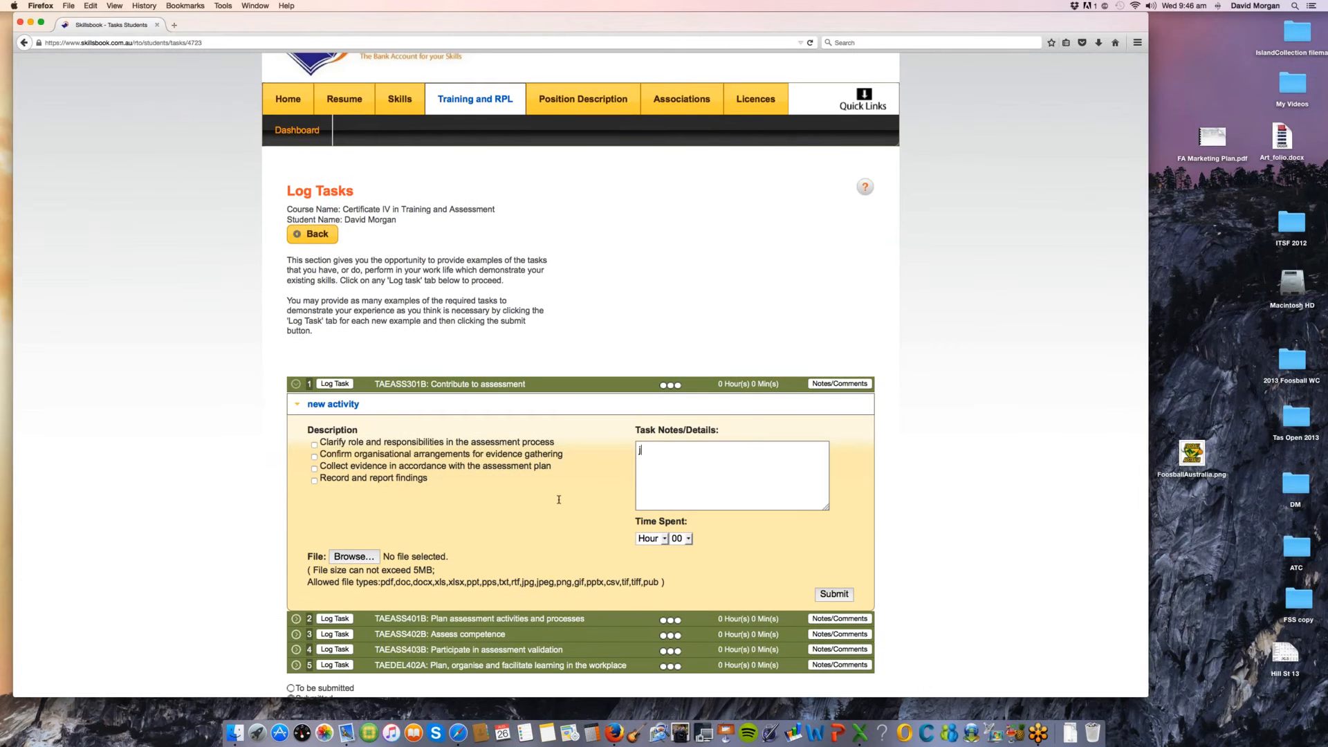
{"action": "type", "text": "kljksfld;jskl;f"}
{"action": "left_click", "coordinate": [314, 468]}
{"action": "left_click", "coordinate": [314, 444]}
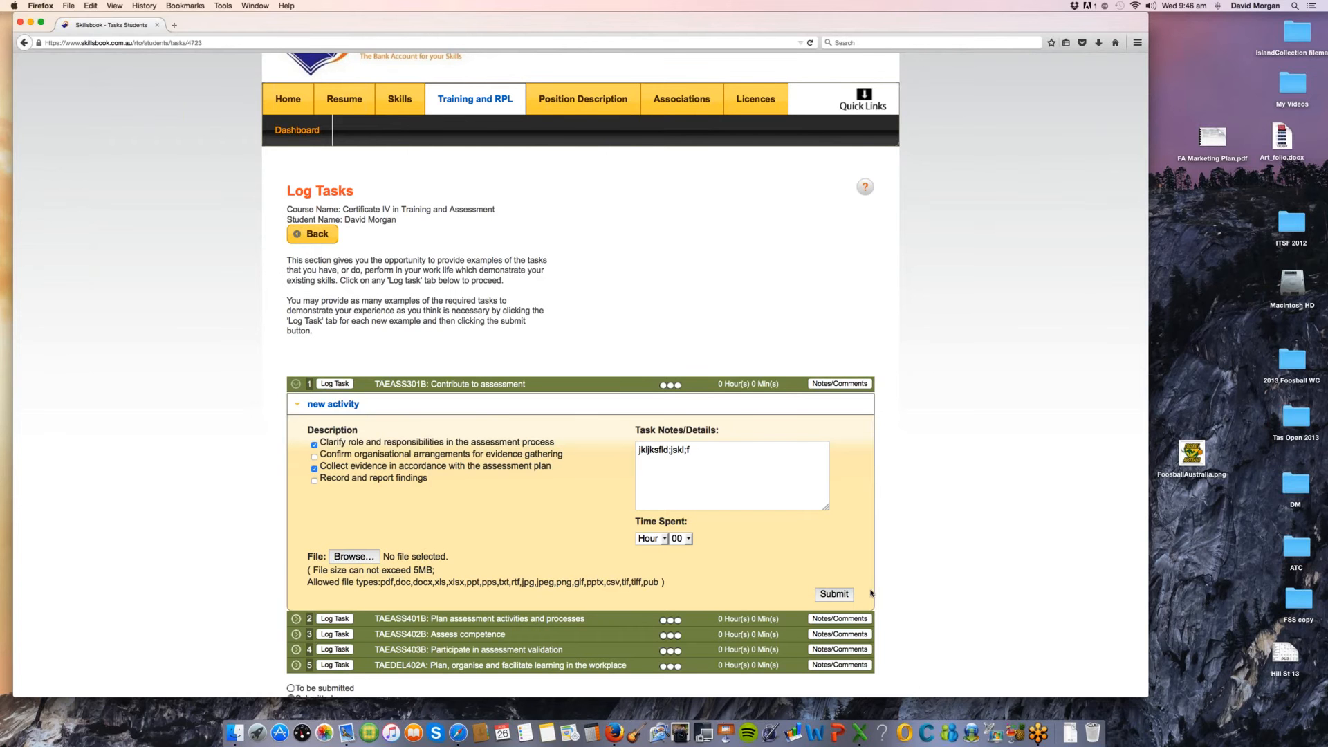
{"action": "left_click", "coordinate": [836, 594]}
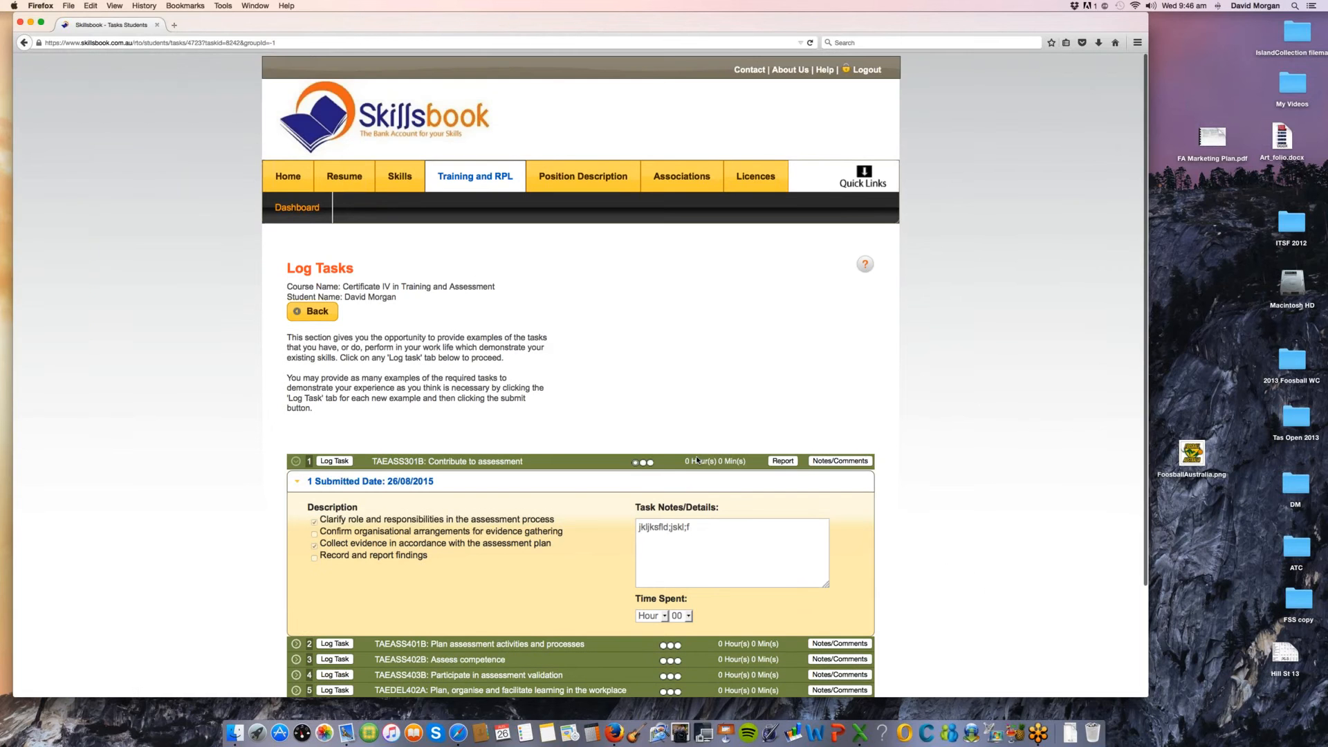
Step: Review and collapse the submitted TAEASS301B task, and leave Log Tasks to view the Student Progress charts
{"action": "scroll", "coordinate": [697, 461], "scroll_direction": "down", "scroll_amount": 2}
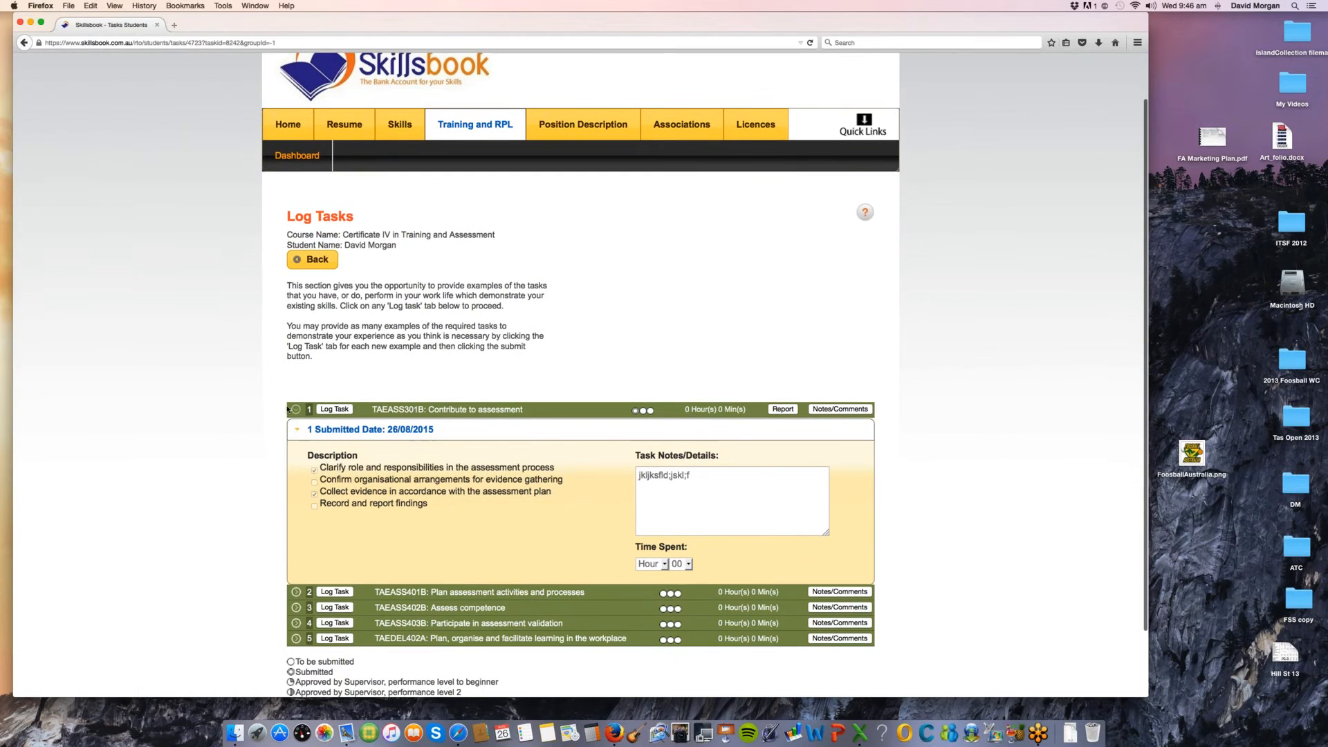
{"action": "left_click", "coordinate": [637, 410]}
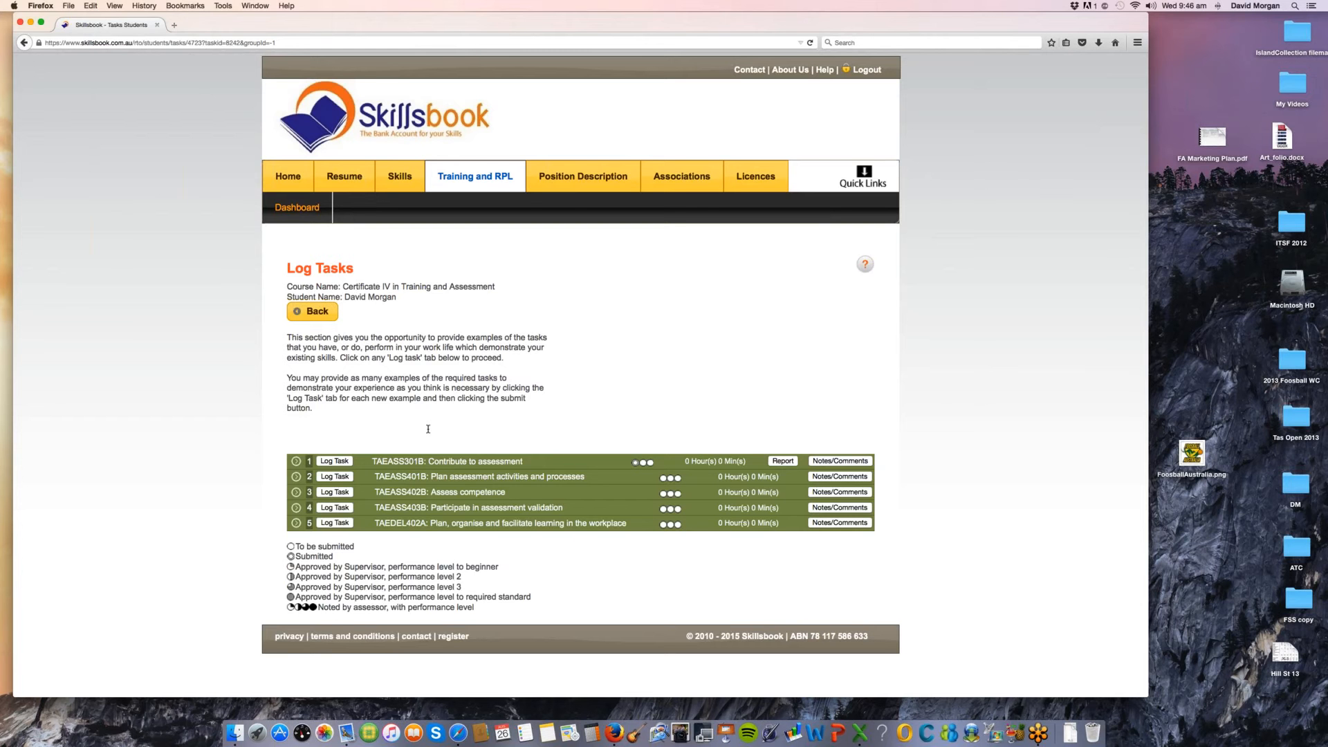
{"action": "left_click", "coordinate": [318, 312]}
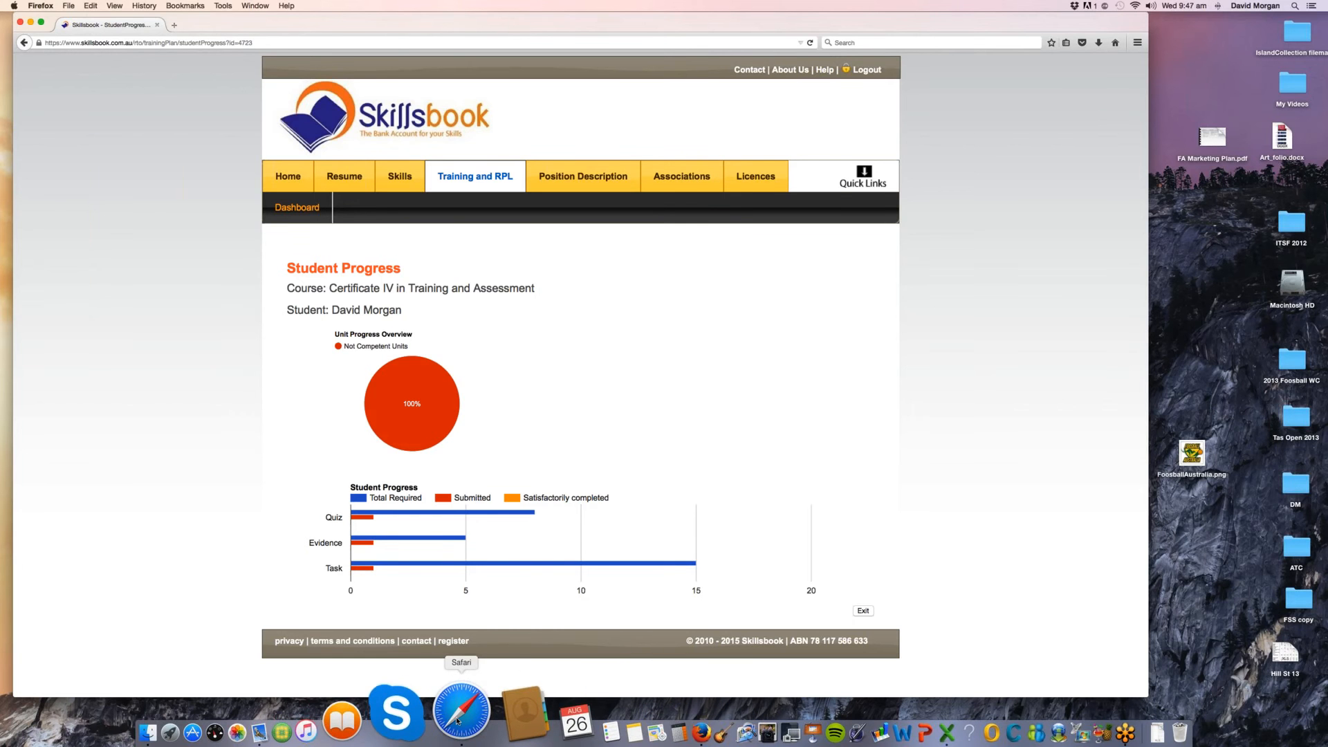
Step: Switch to the assessor's Skillsbook session in Safari and review the RPL notifications in the What's New inbox
{"action": "left_click", "coordinate": [455, 717]}
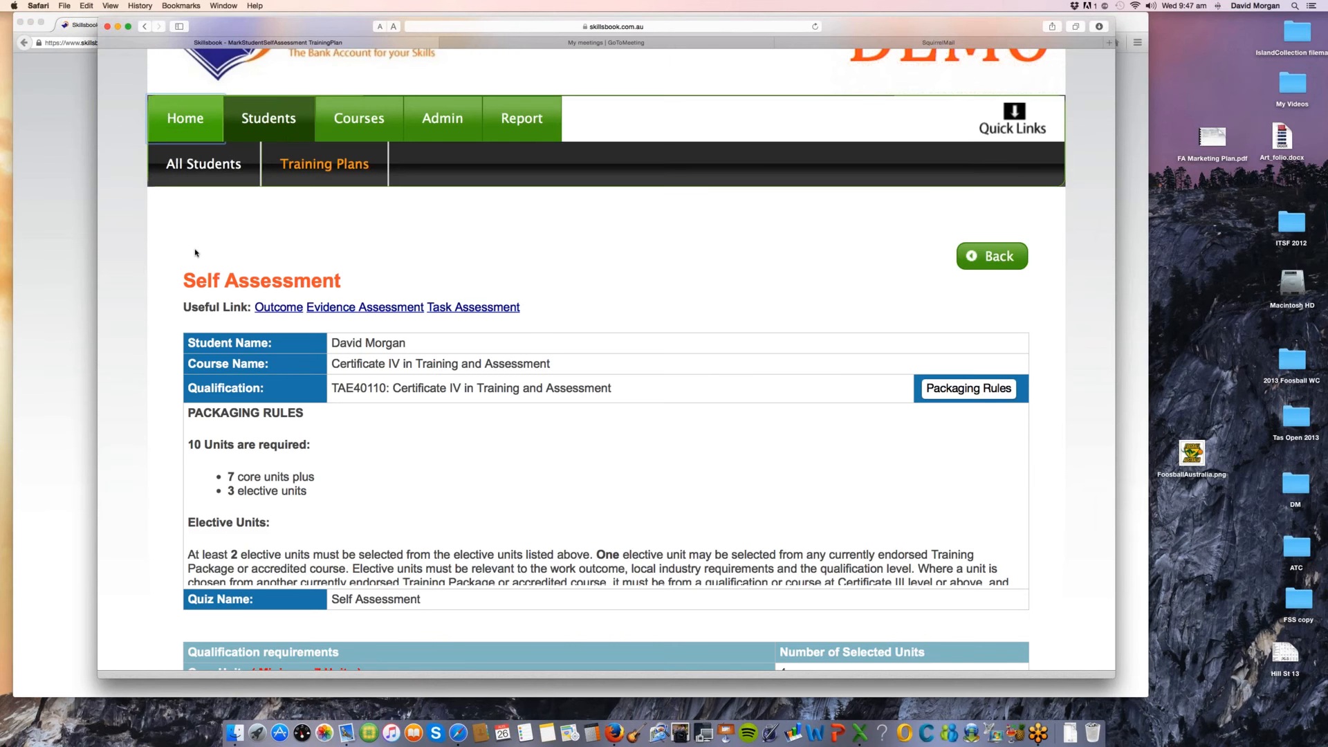
{"action": "left_click", "coordinate": [198, 202]}
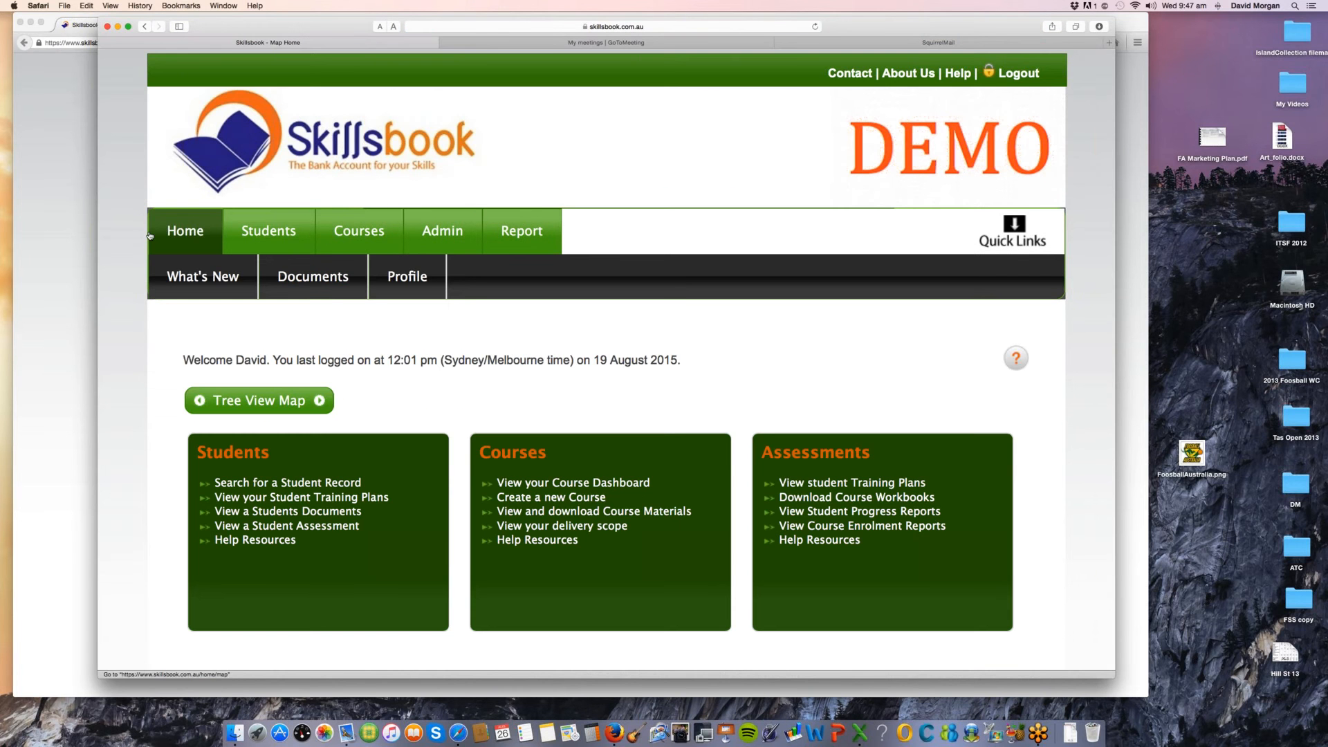
{"action": "left_click", "coordinate": [210, 279]}
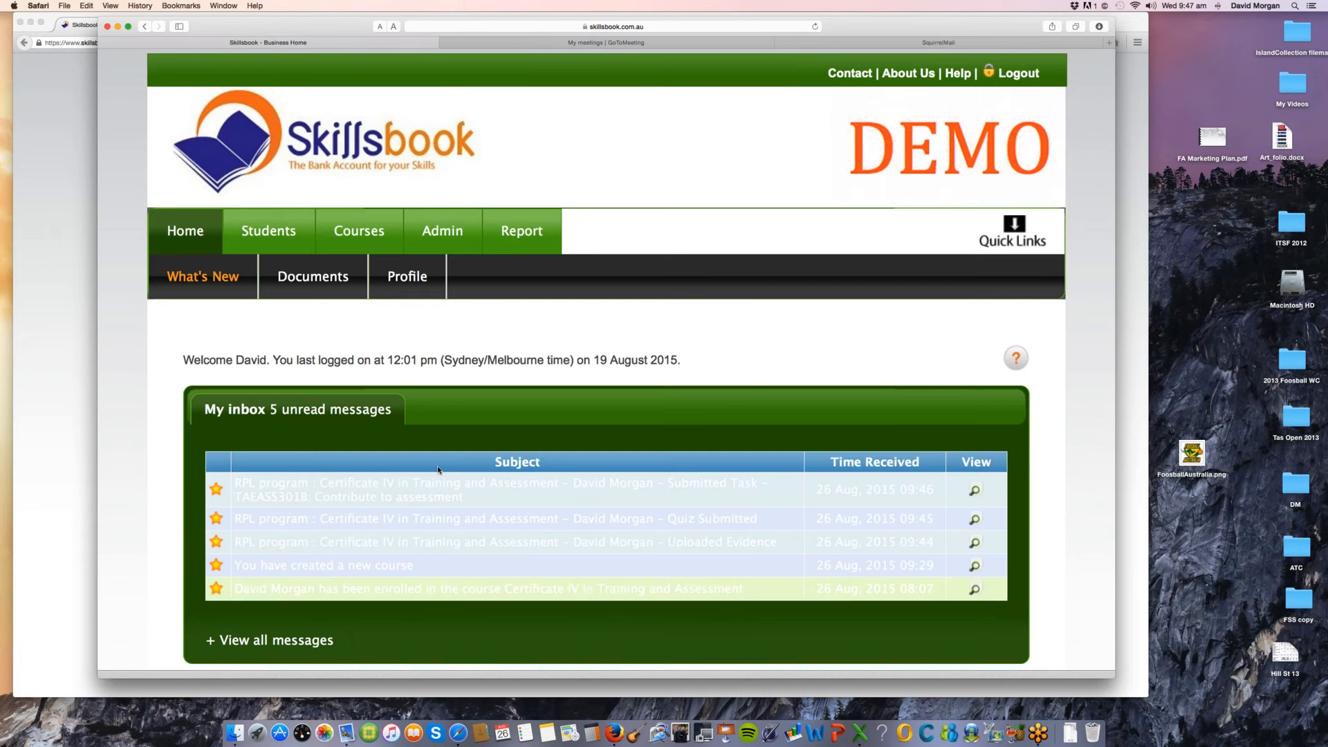
{"action": "left_click_drag", "start_coordinate": [789, 543], "coordinate": [523, 483]}
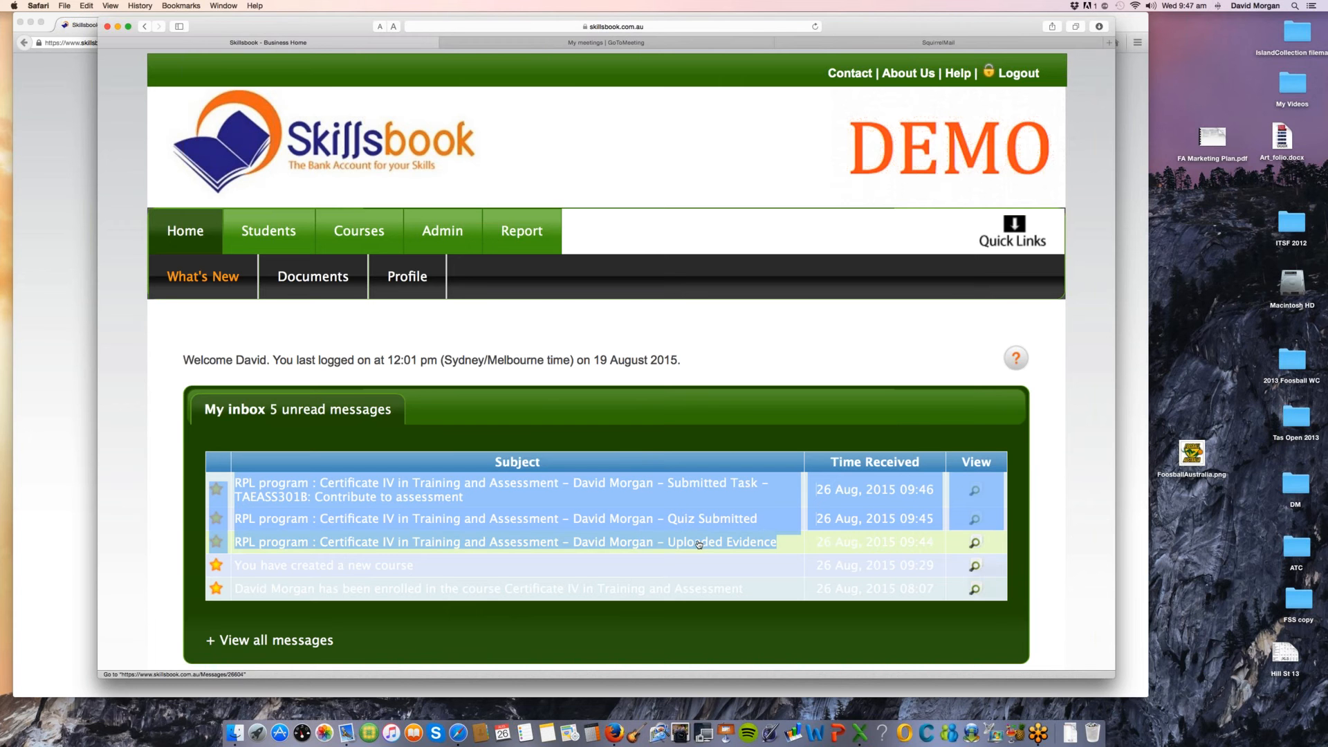
Step: Read the Uploaded Evidence message and follow its training plan link to the evidence marking page
{"action": "left_click", "coordinate": [977, 544]}
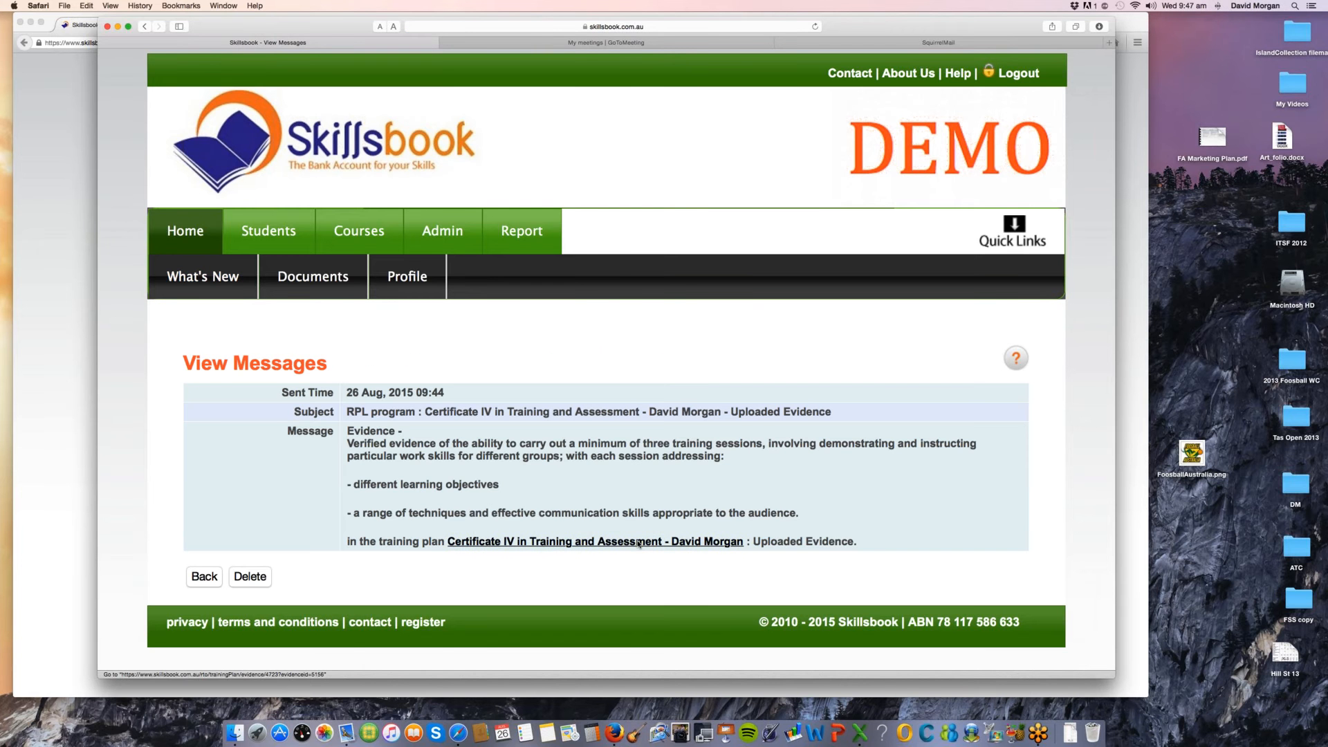
{"action": "left_click", "coordinate": [638, 541]}
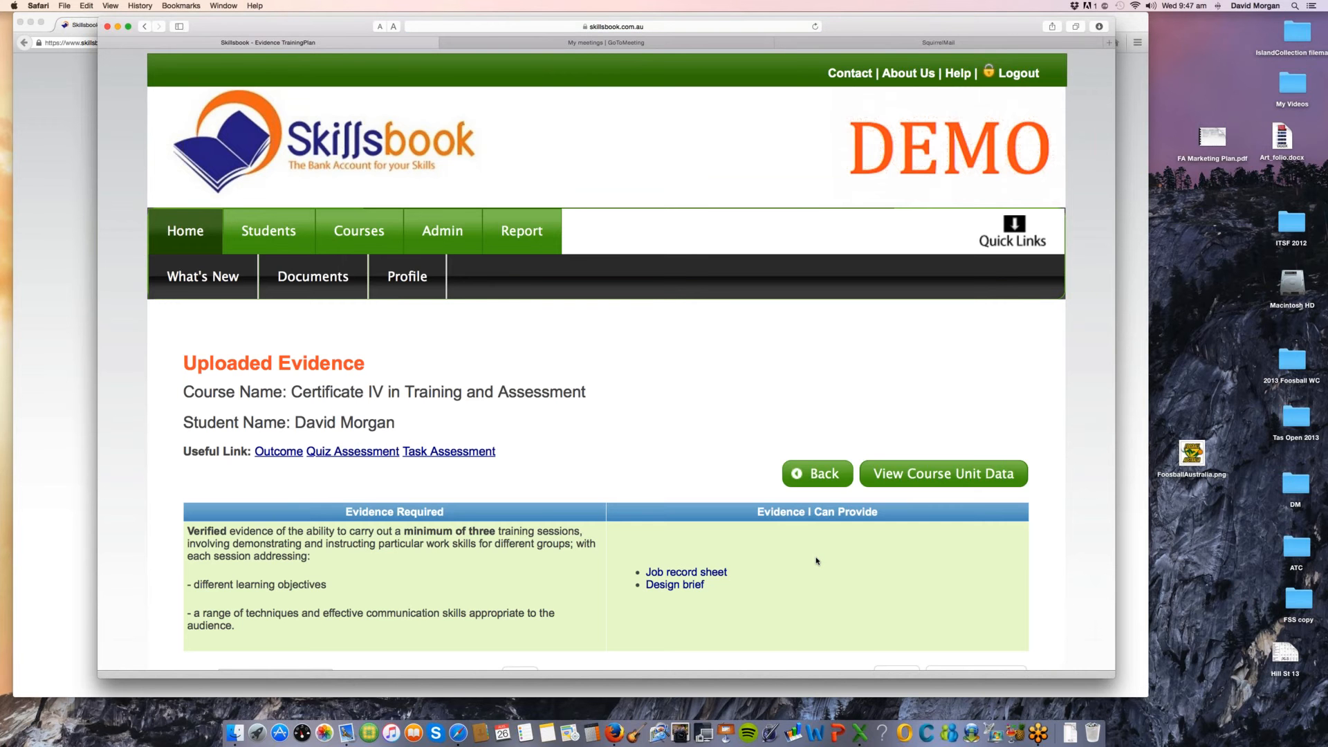
{"action": "scroll", "coordinate": [817, 561], "scroll_direction": "down", "scroll_amount": 3}
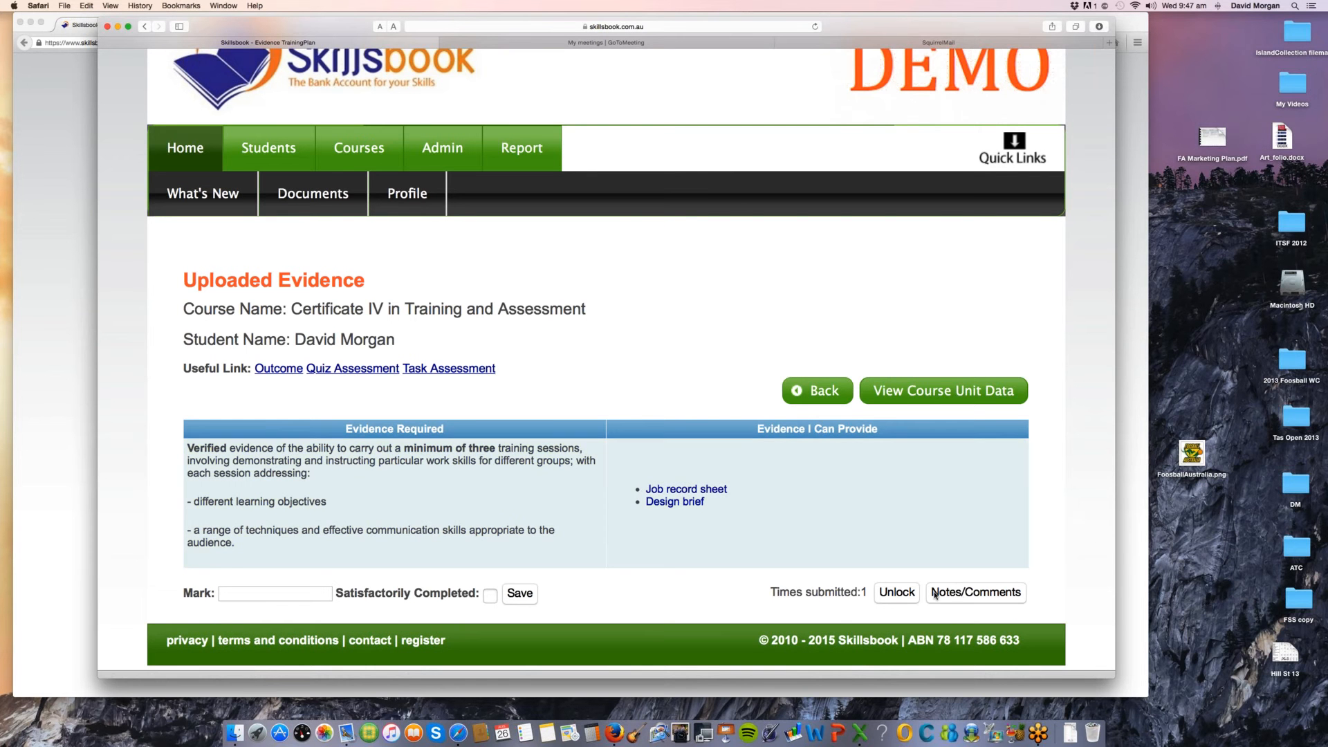
Step: Mark the three training sessions evidence as "Sighted and OK", flag it as satisfactorily completed and save
{"action": "left_click", "coordinate": [276, 594]}
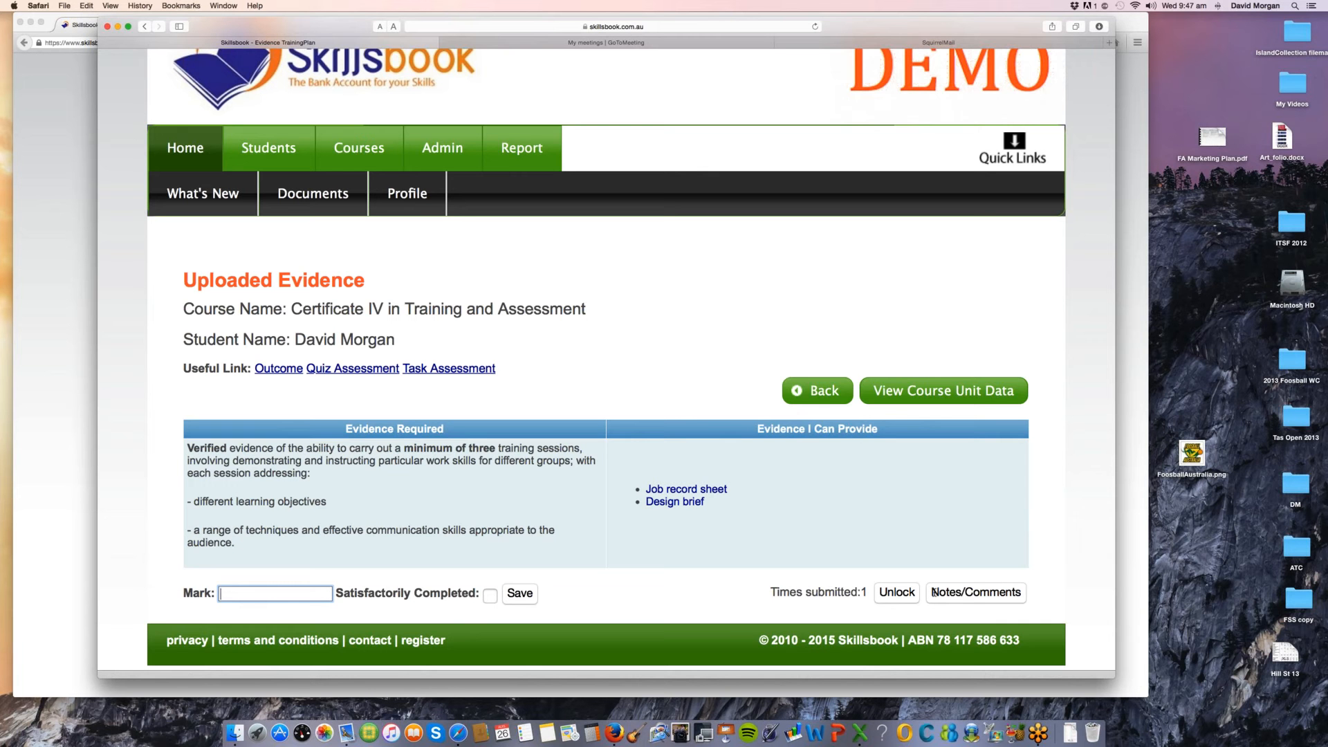
{"action": "type", "text": "Sighted and OK"}
{"action": "left_click", "coordinate": [490, 595]}
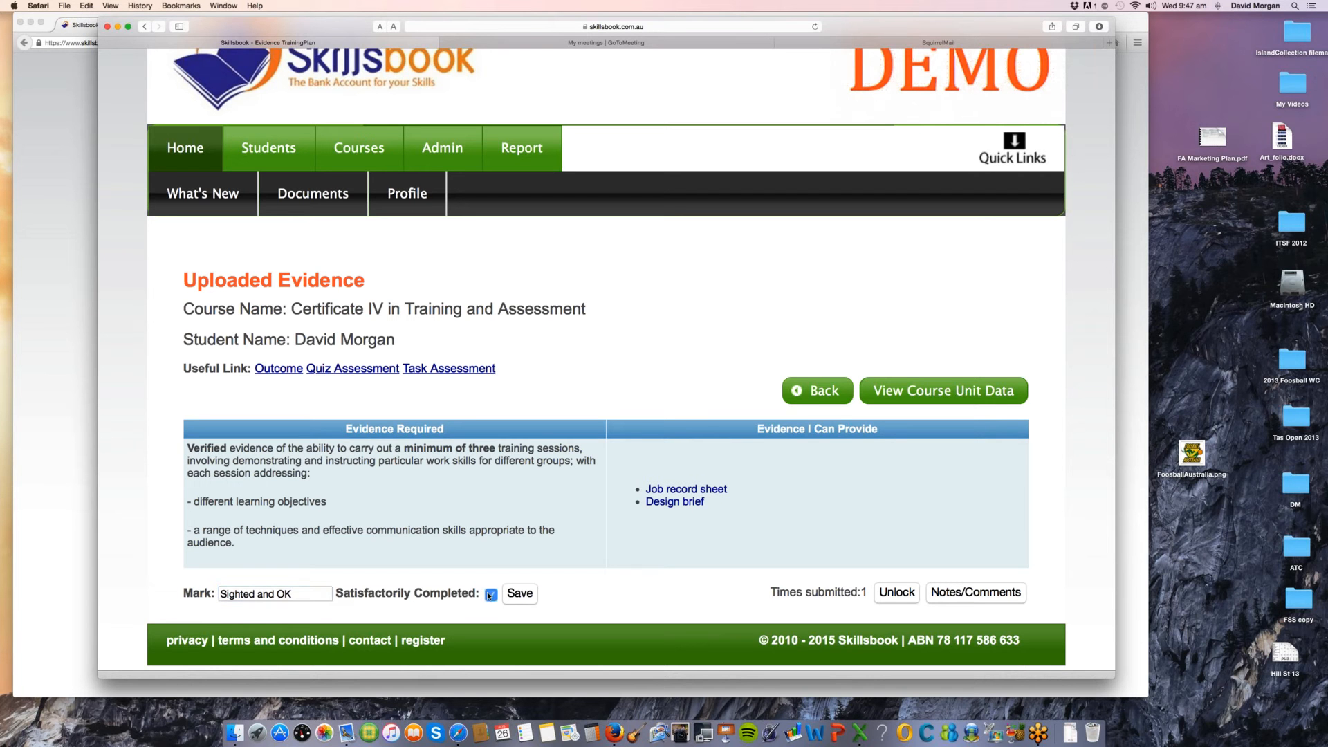
{"action": "left_click", "coordinate": [529, 595]}
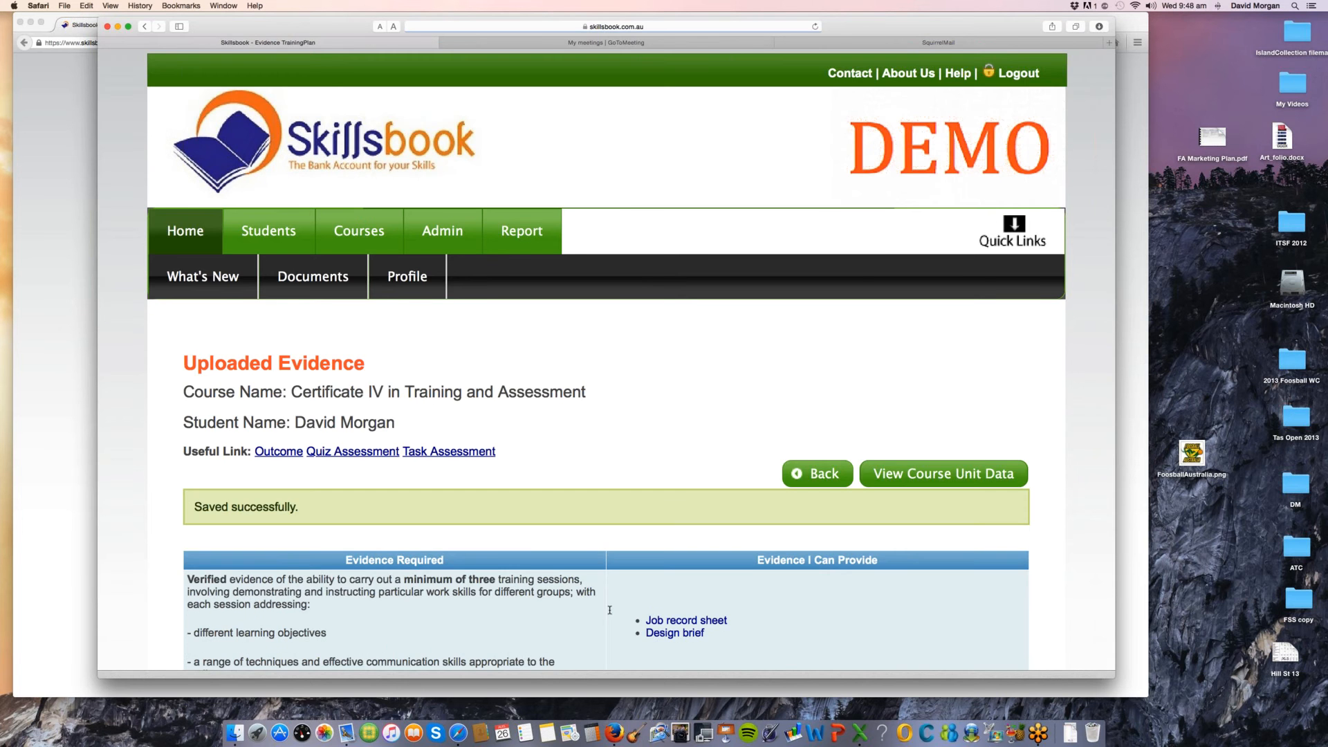
Step: Go to the Task Assessment and expand TAEASS301B: Contribute to assessment to examine the student's submitted task items and notes
{"action": "scroll", "coordinate": [610, 610], "scroll_direction": "down", "scroll_amount": 4}
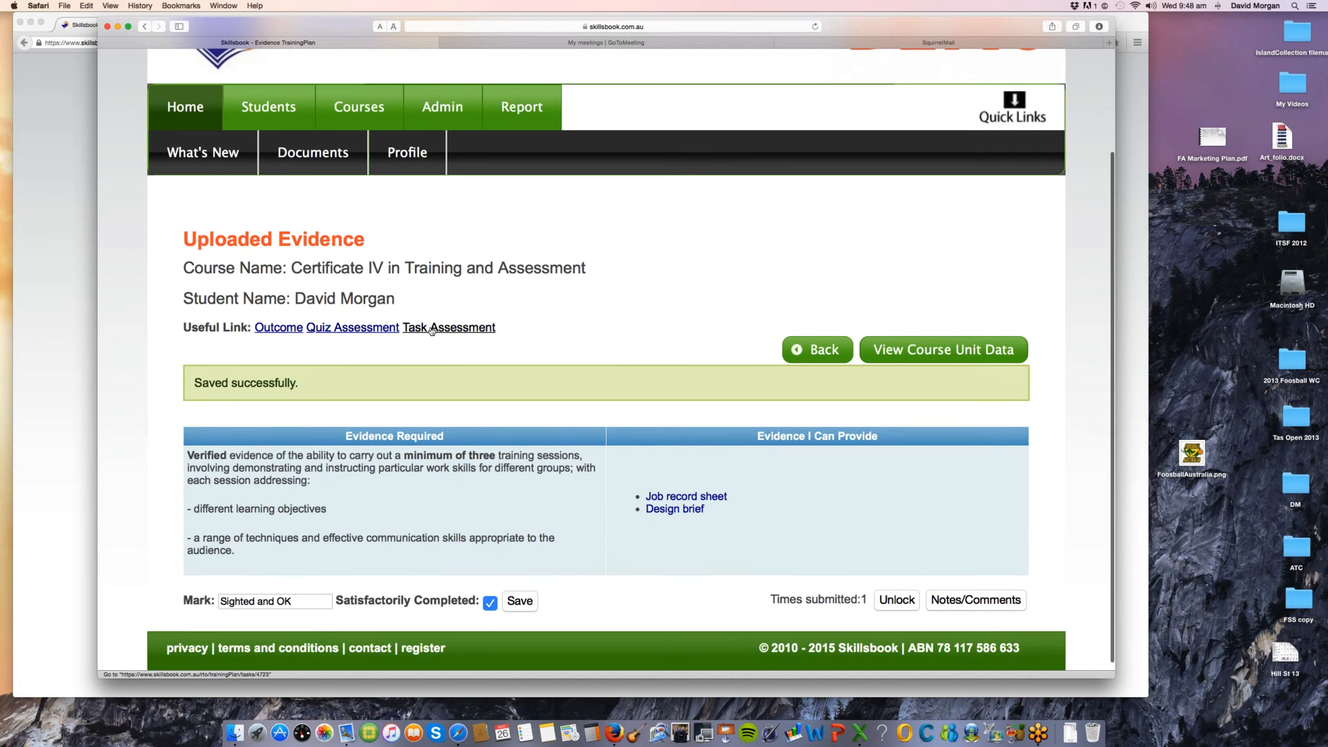
{"action": "left_click", "coordinate": [451, 330]}
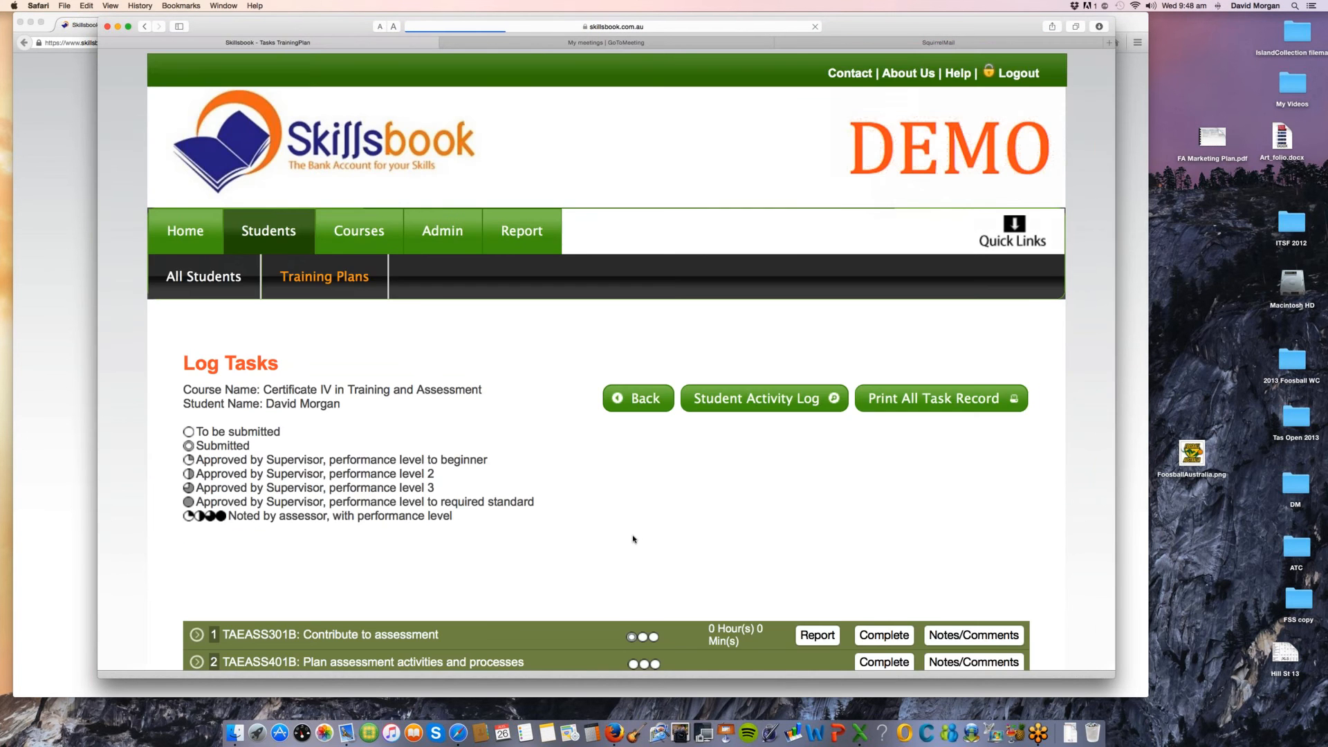
{"action": "scroll", "coordinate": [632, 537], "scroll_direction": "down", "scroll_amount": 5}
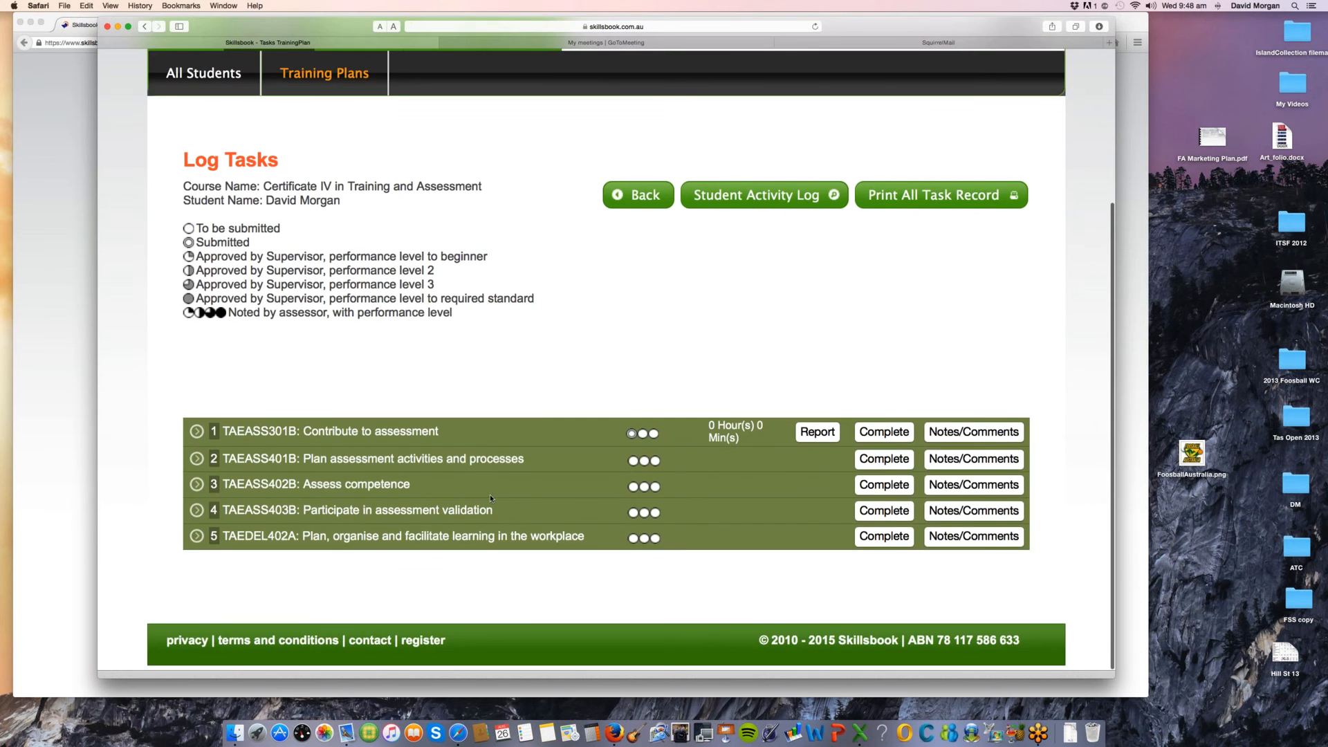
{"action": "left_click", "coordinate": [198, 431]}
{"action": "left_click", "coordinate": [739, 538]}
{"action": "type", "text": "jkljksfld;jskl;f"}
{"action": "key", "text": "super+a"}
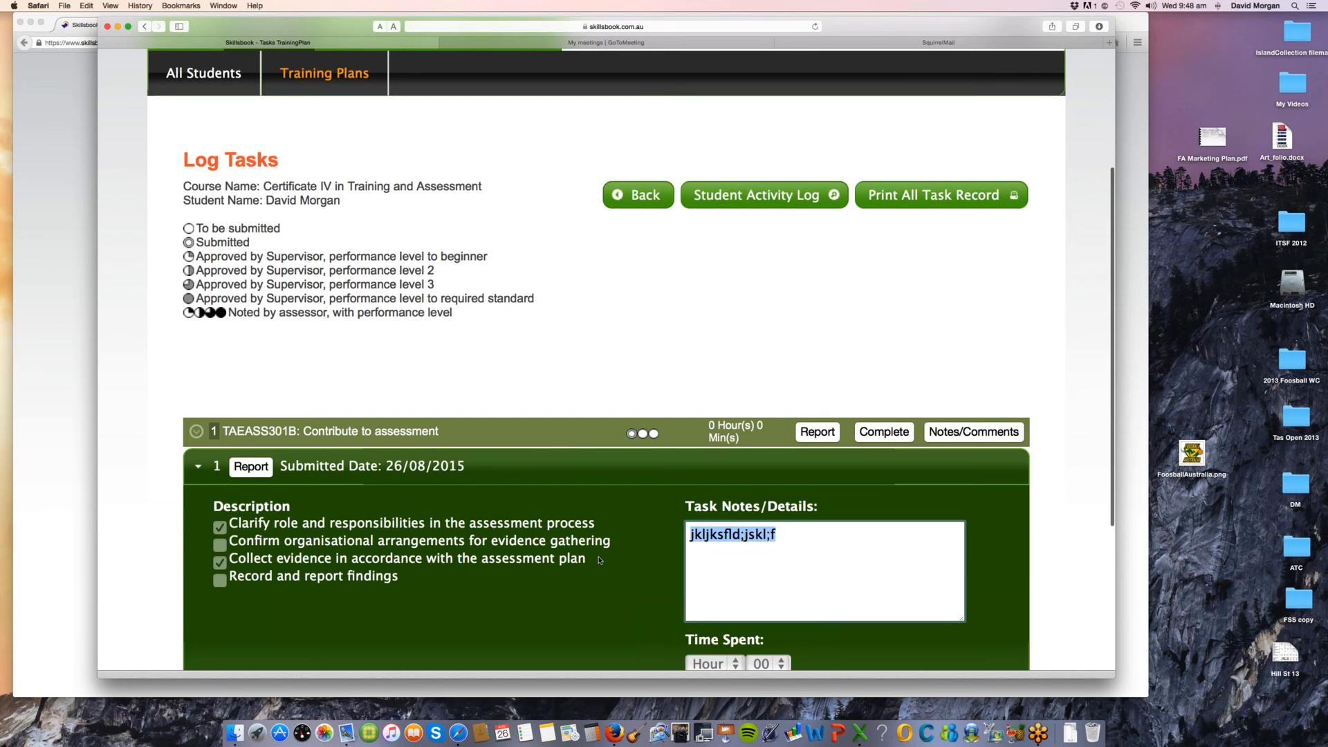
{"action": "scroll", "coordinate": [600, 560], "scroll_direction": "down", "scroll_amount": 2}
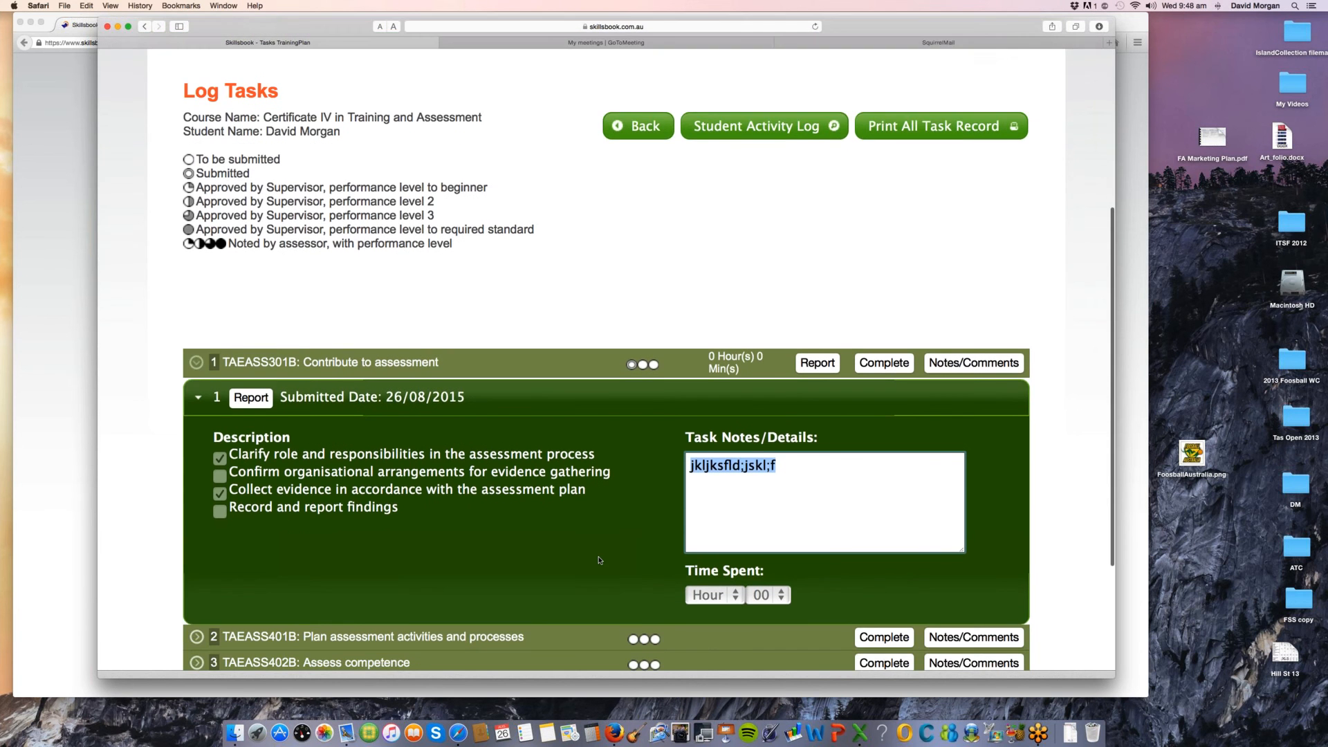
{"action": "scroll", "coordinate": [541, 485], "scroll_direction": "down", "scroll_amount": 1}
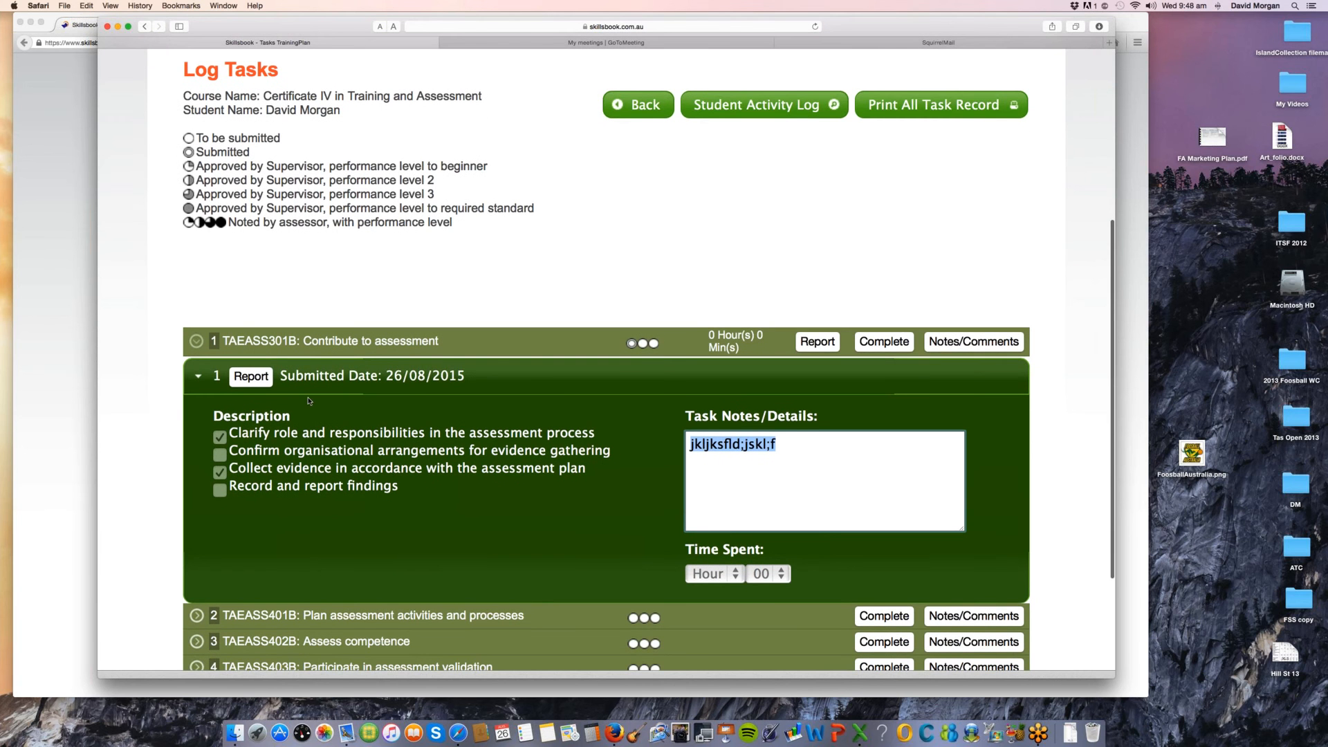
Step: View the submitted task's Cumulative Report, checking the total hours and number of activities per item, and close it
{"action": "left_click", "coordinate": [269, 379]}
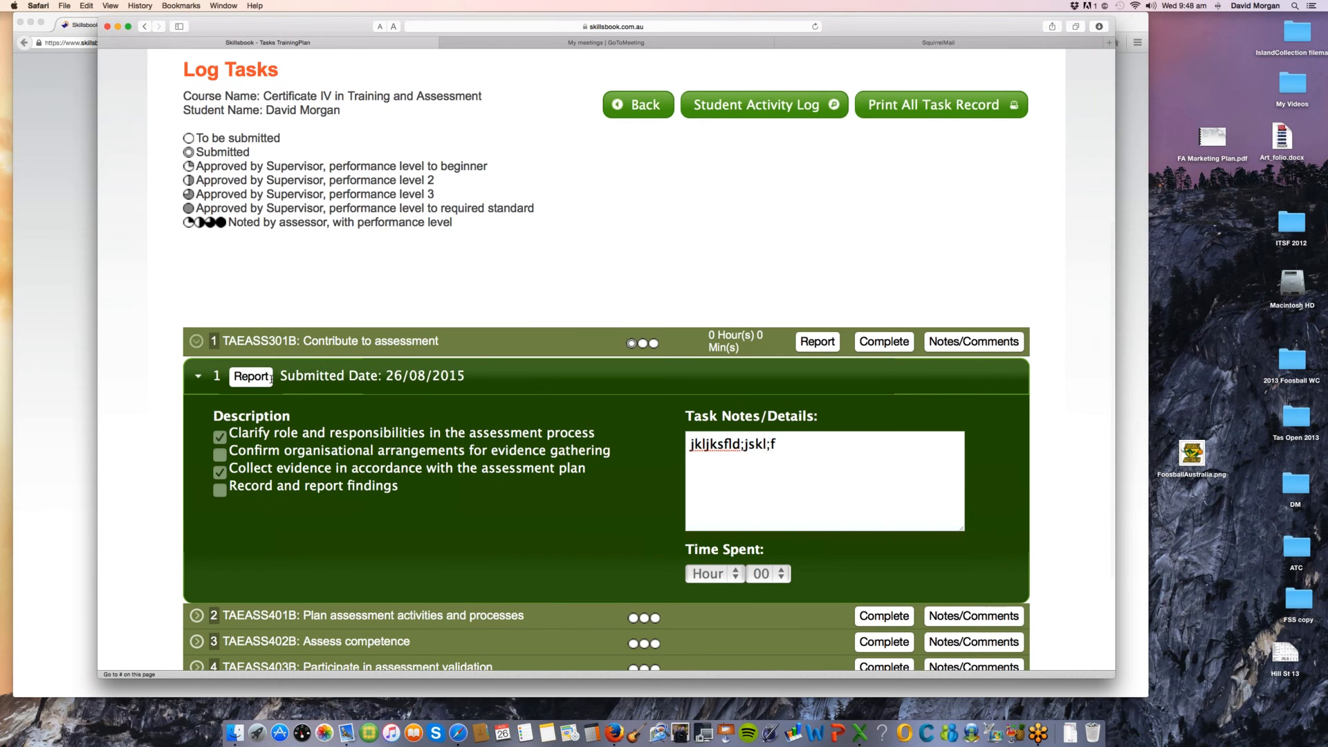
{"action": "left_click_drag", "start_coordinate": [356, 279], "coordinate": [525, 395]}
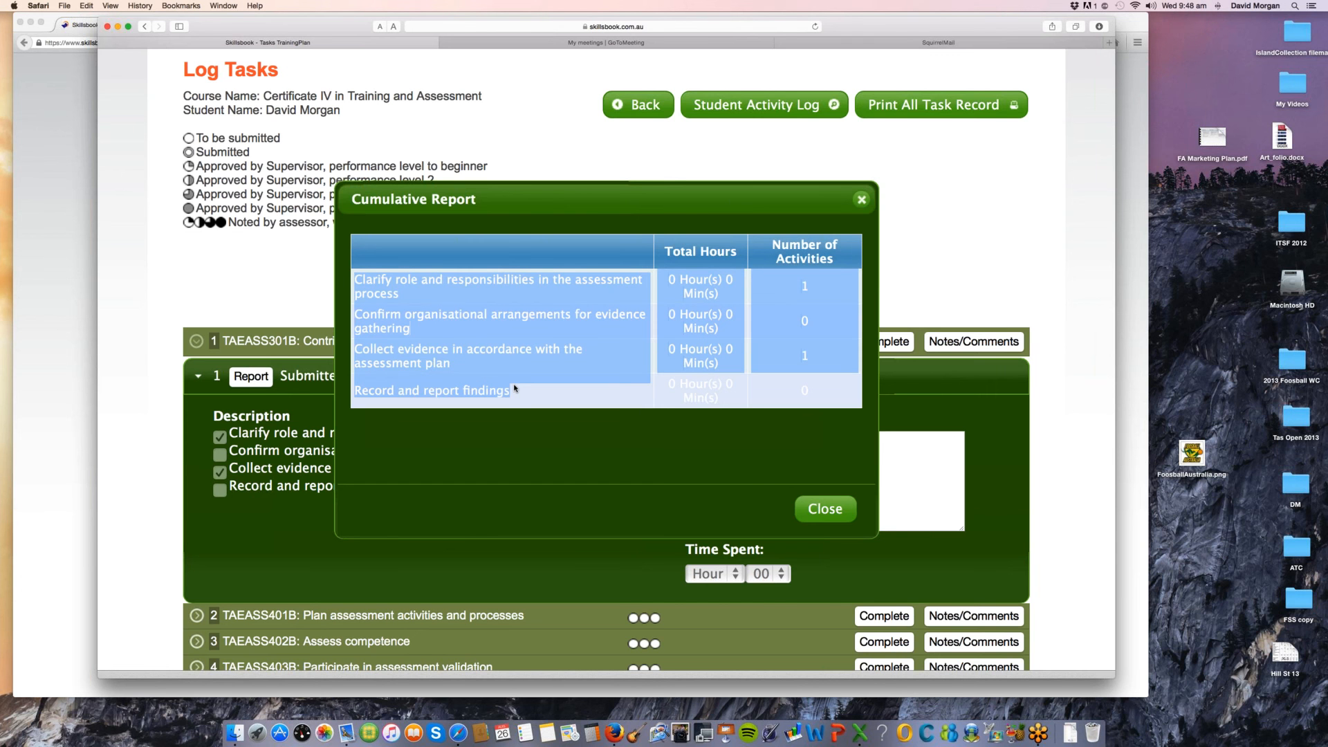
{"action": "left_click_drag", "start_coordinate": [676, 280], "coordinate": [719, 363]}
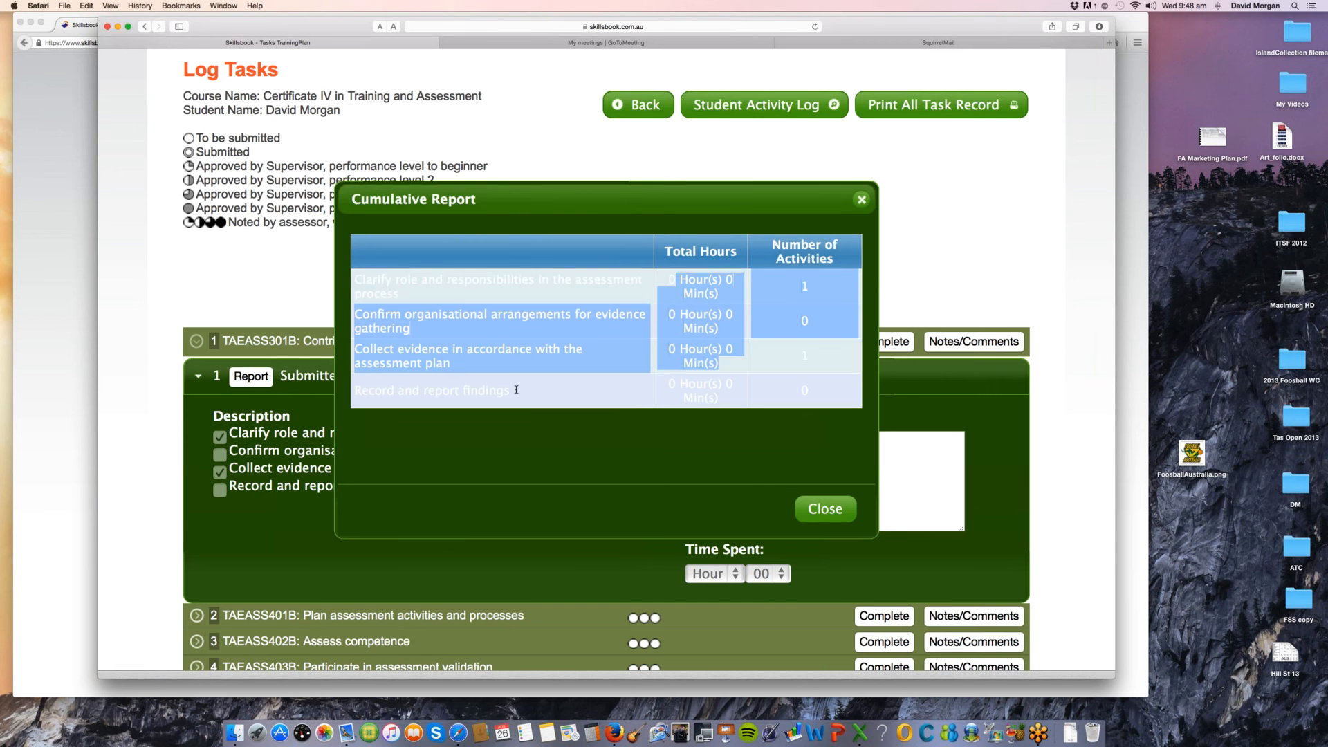
{"action": "left_click_drag", "start_coordinate": [516, 390], "coordinate": [355, 280]}
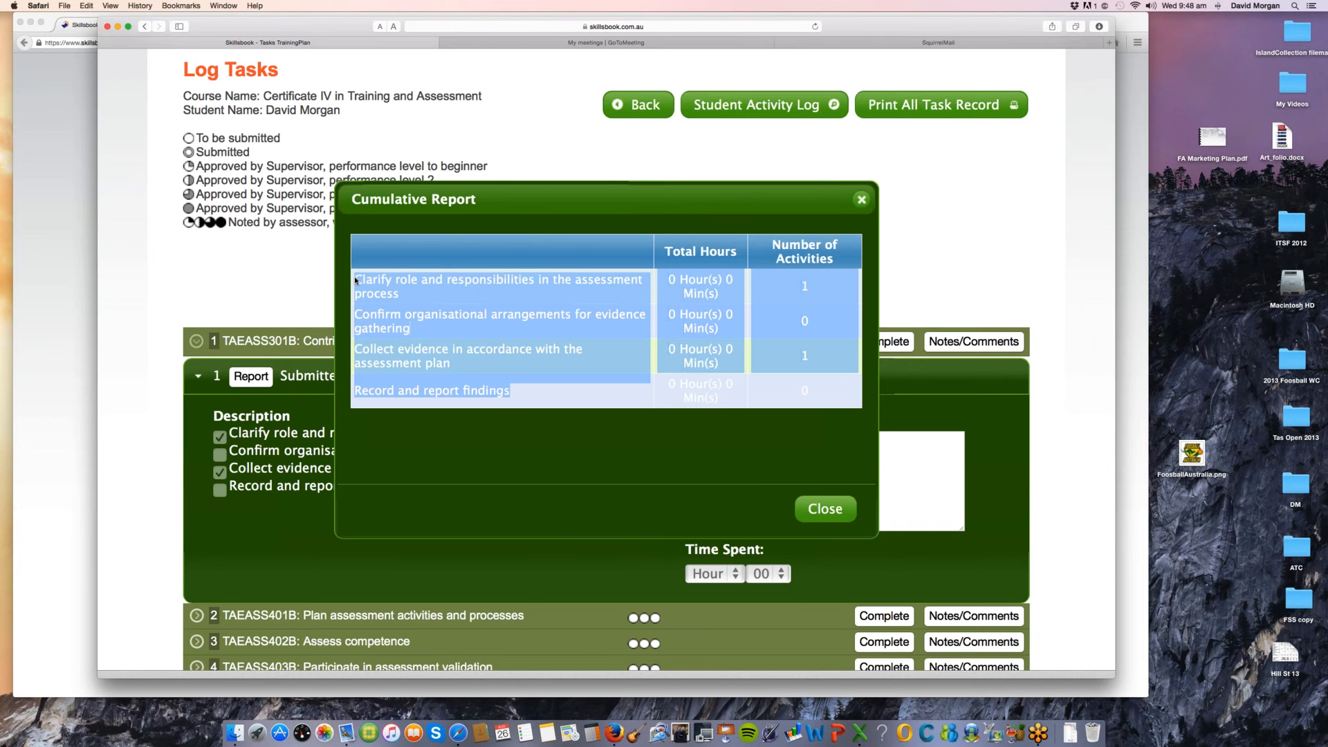
{"action": "left_click", "coordinate": [822, 511]}
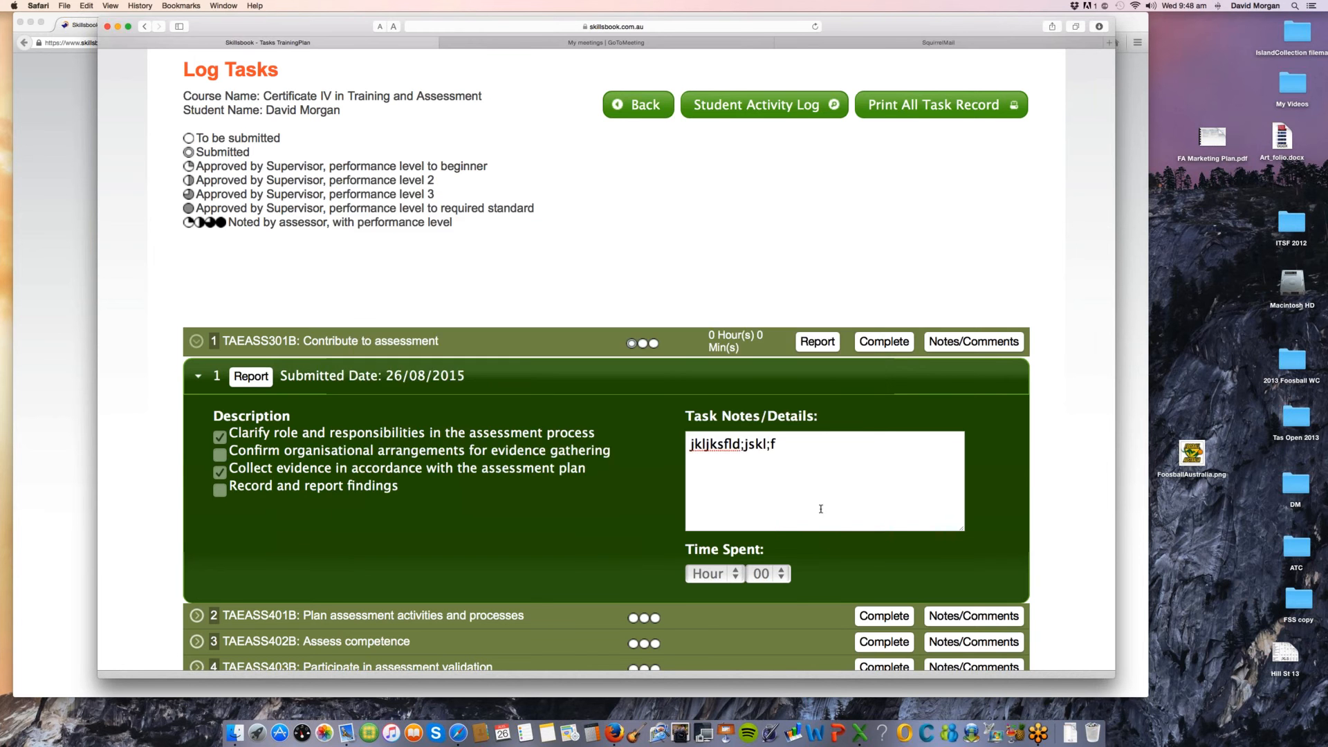
Step: Complete the TAEASS301B: Contribute to assessment task with the reason "Satisfied" and flag it as satisfactorily completed
{"action": "scroll", "coordinate": [643, 495], "scroll_direction": "up", "scroll_amount": 1}
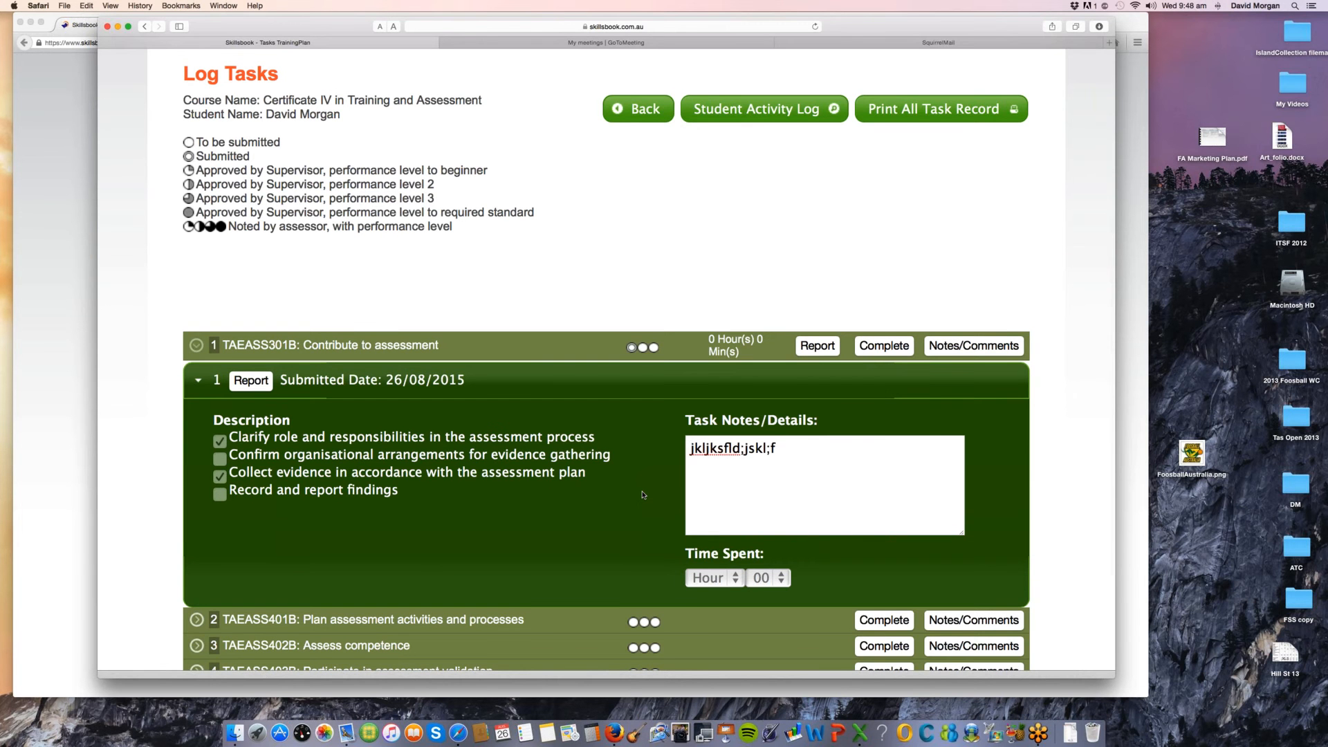
{"action": "scroll", "coordinate": [643, 496], "scroll_direction": "up", "scroll_amount": 3}
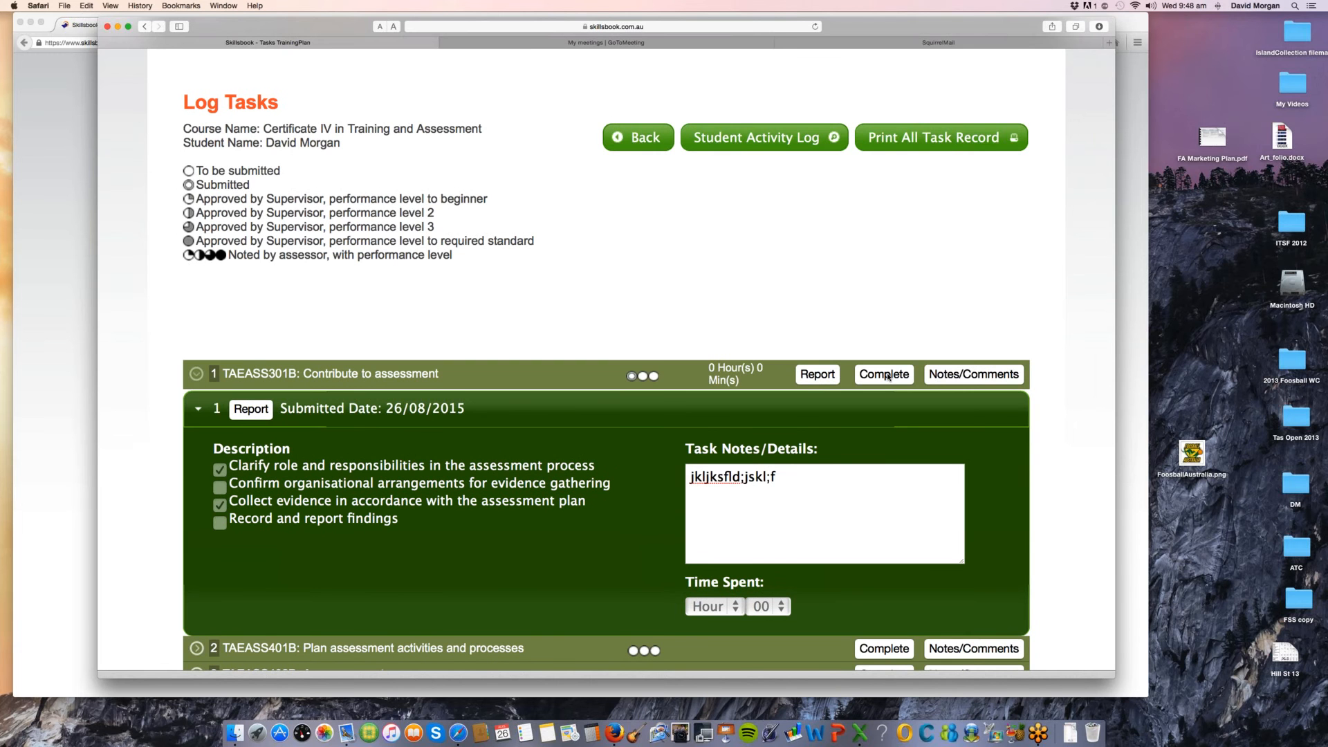
{"action": "left_click", "coordinate": [886, 377]}
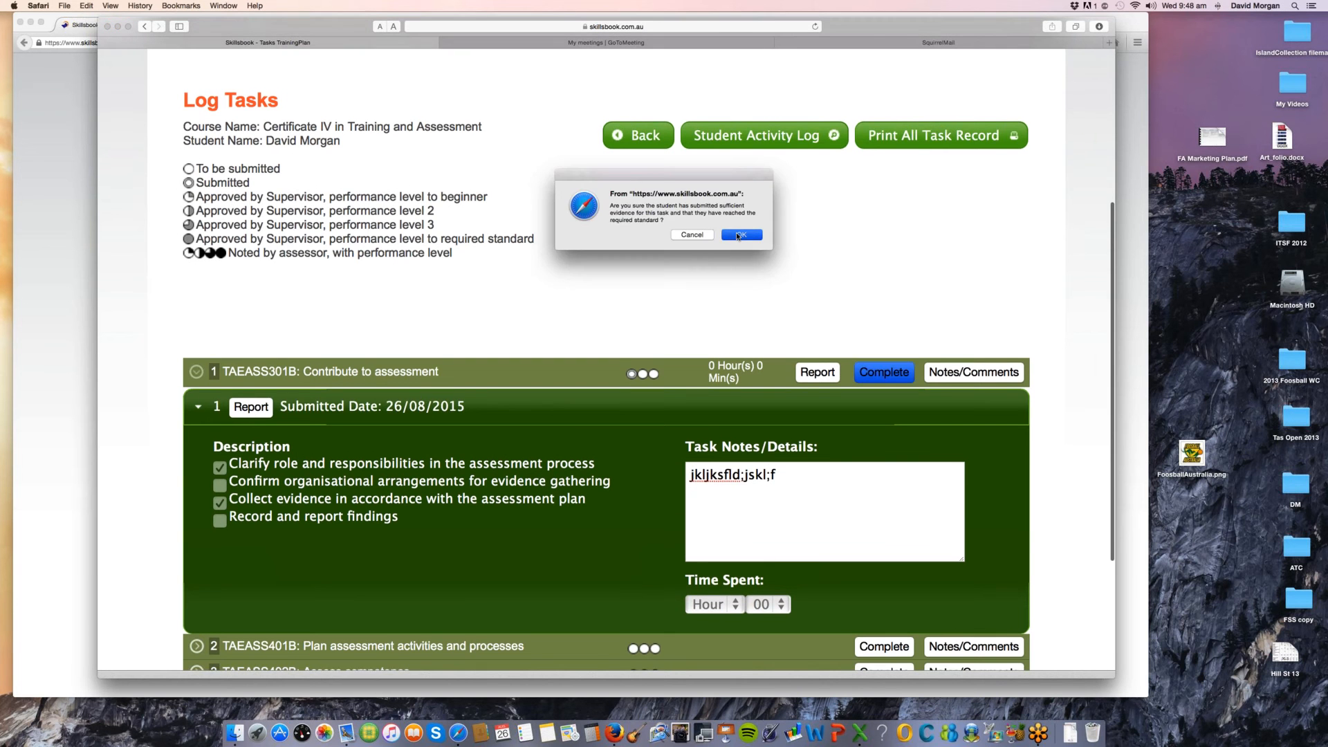
{"action": "left_click", "coordinate": [738, 236]}
{"action": "type", "text": "Satdsf"}
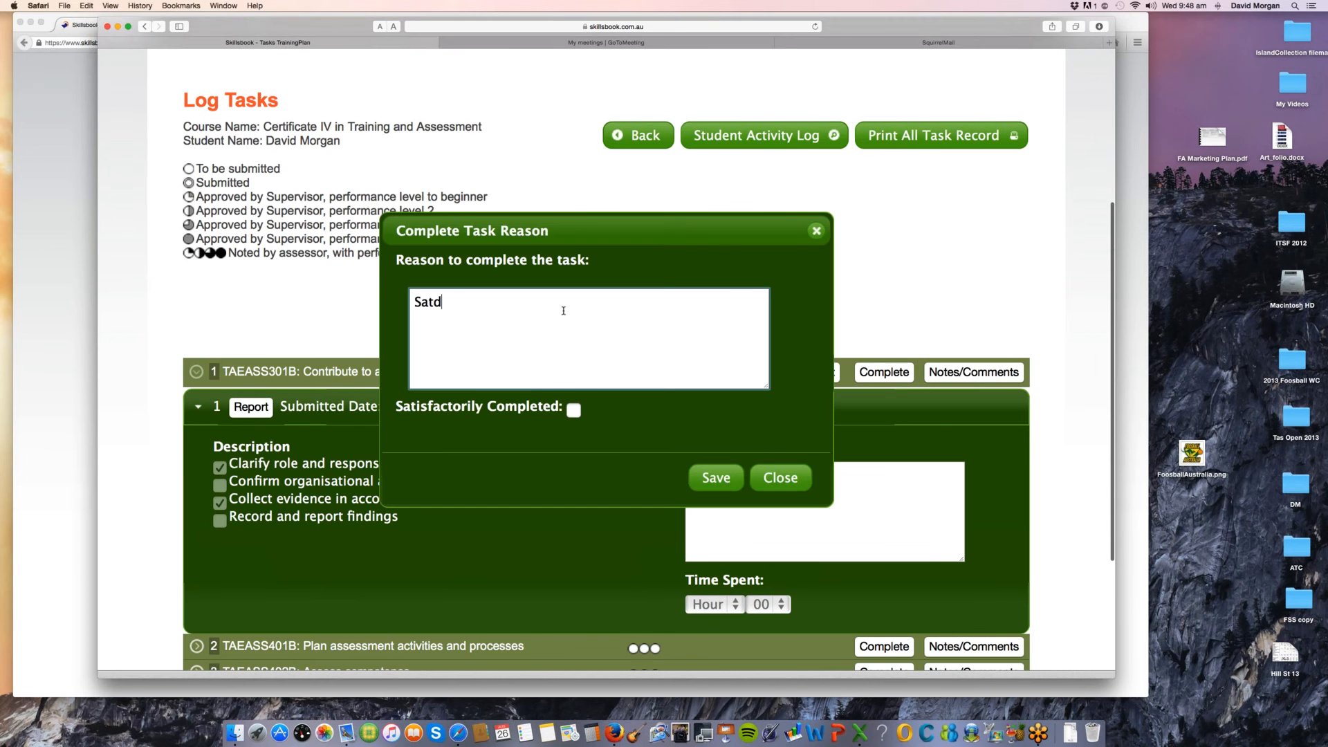
{"action": "type", "text": "ied"}
{"action": "left_click_drag", "start_coordinate": [434, 303], "coordinate": [442, 302]}
{"action": "type", "text": "i"}
{"action": "left_click", "coordinate": [657, 467]}
{"action": "left_click", "coordinate": [574, 409]}
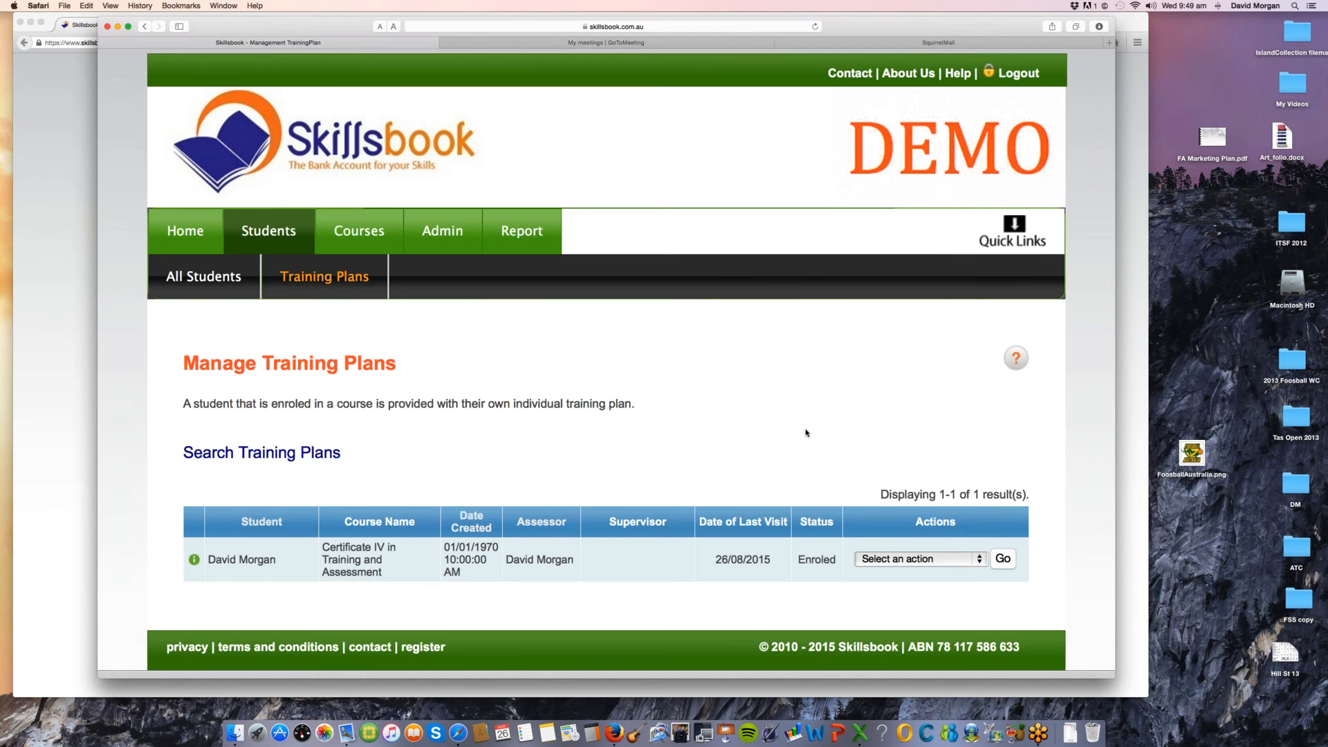
Step: Open the Results of the student's Certificate IV in Training and Assessment training plan
{"action": "scroll", "coordinate": [806, 433], "scroll_direction": "down", "scroll_amount": 1}
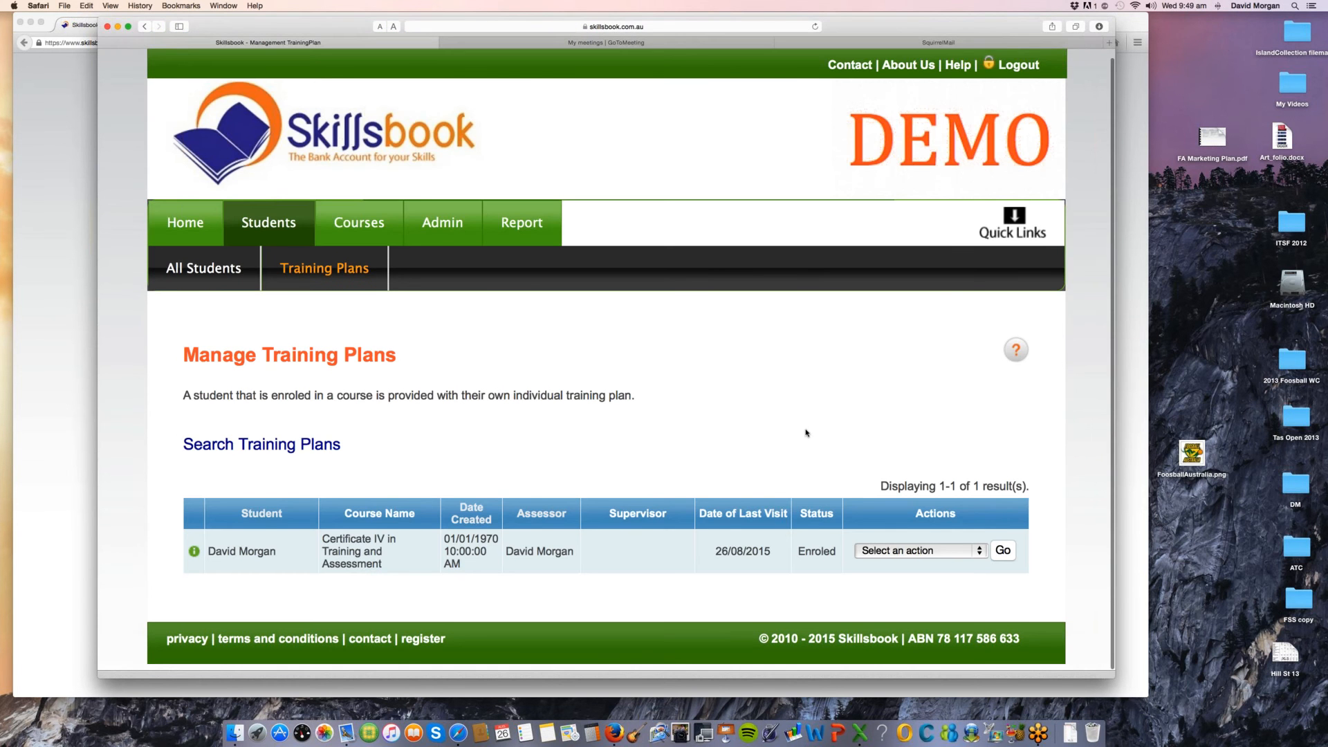
{"action": "left_click", "coordinate": [913, 550]}
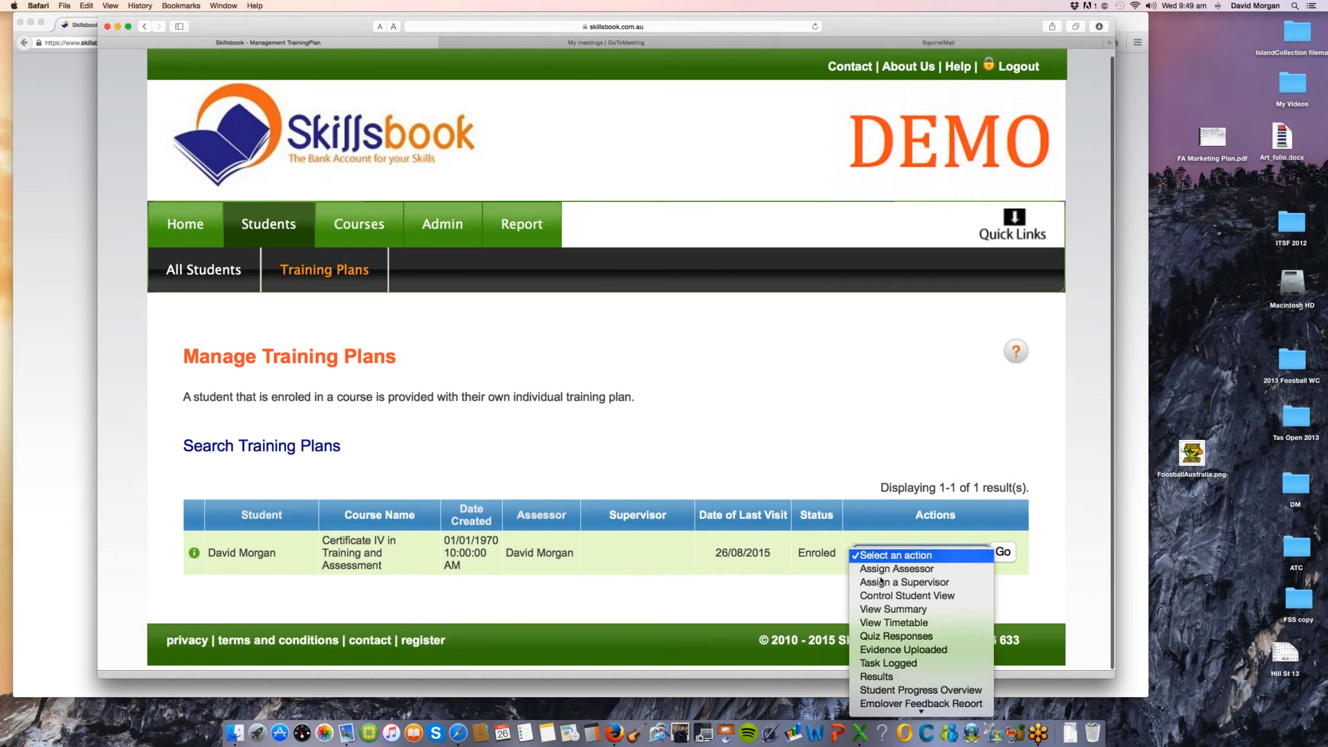
{"action": "left_click", "coordinate": [877, 675]}
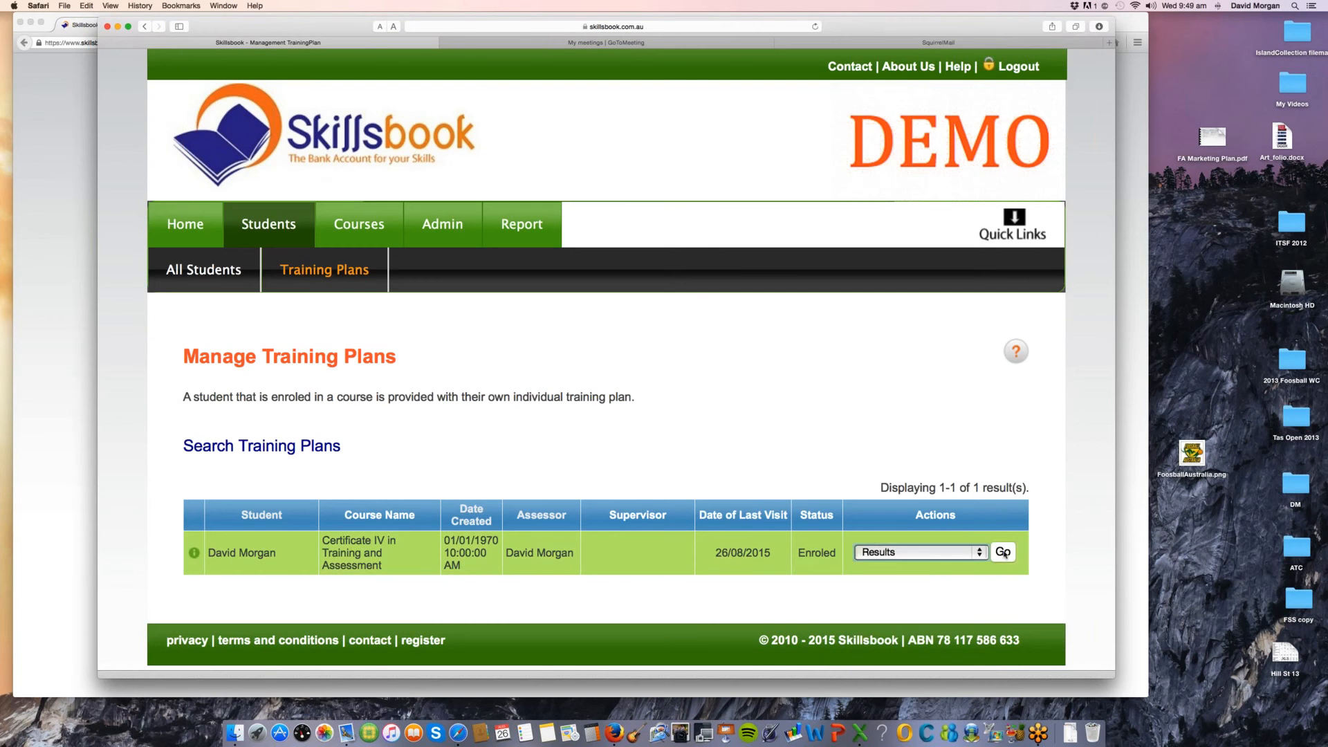
{"action": "left_click", "coordinate": [1003, 552]}
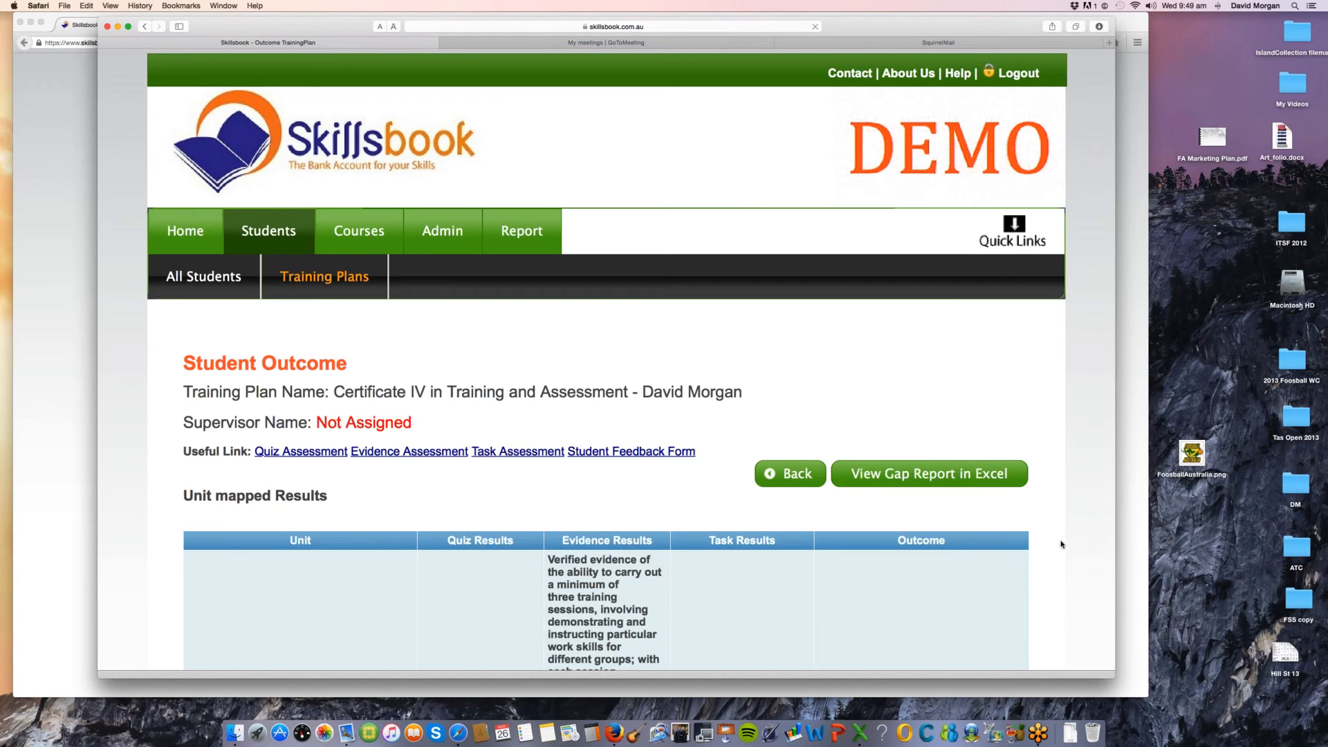
Step: Examine the quiz, evidence and task results of TAEASS301B: Contribute to assessment and the outcomes available for it, without selecting one
{"action": "scroll", "coordinate": [1063, 545], "scroll_direction": "down", "scroll_amount": 2}
{"action": "scroll", "coordinate": [1063, 545], "scroll_direction": "down", "scroll_amount": 5}
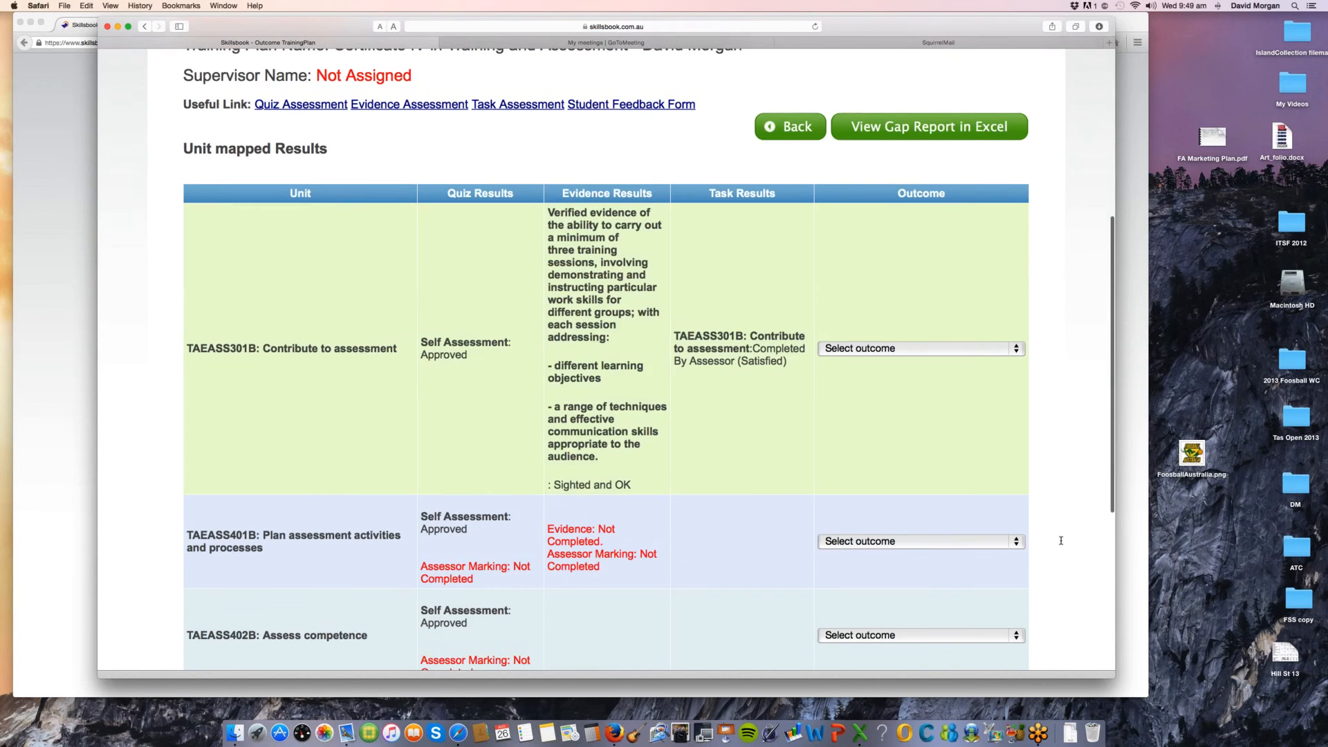
{"action": "left_click_drag", "start_coordinate": [436, 342], "coordinate": [475, 366]}
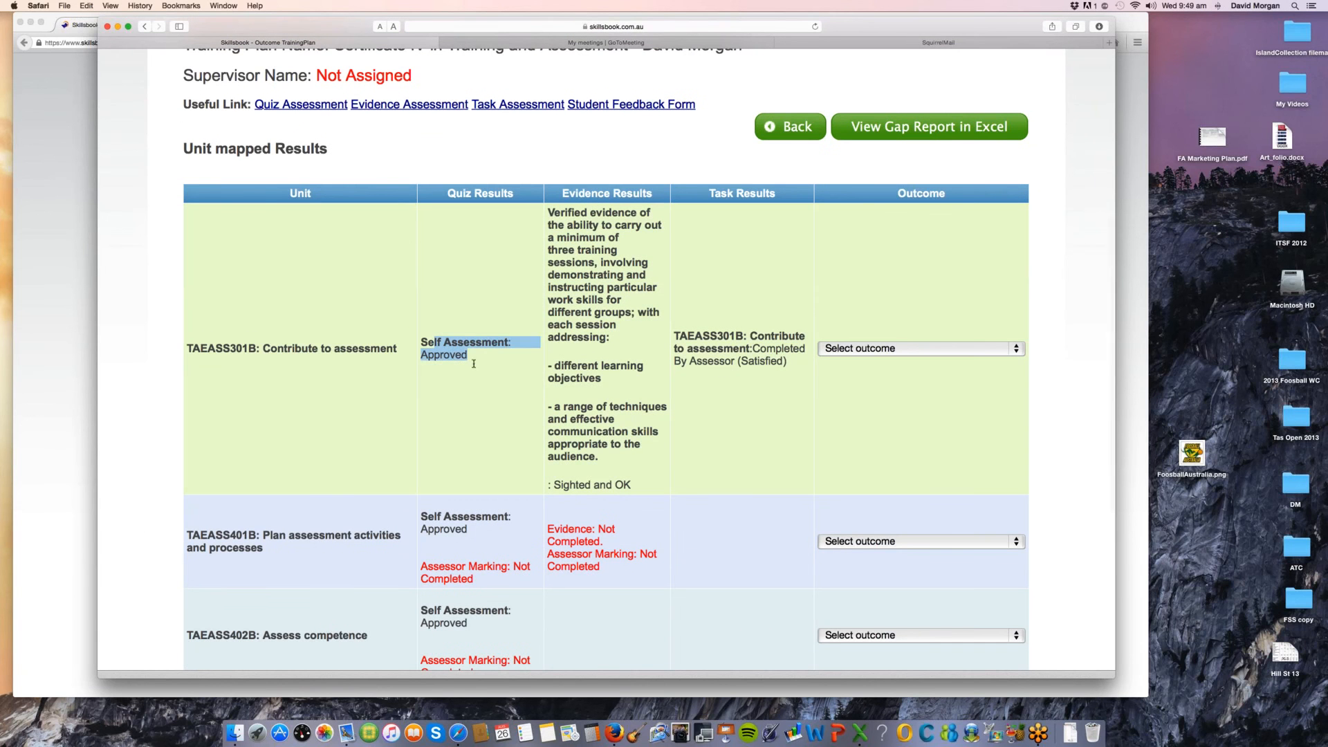
{"action": "left_click_drag", "start_coordinate": [634, 486], "coordinate": [551, 213]}
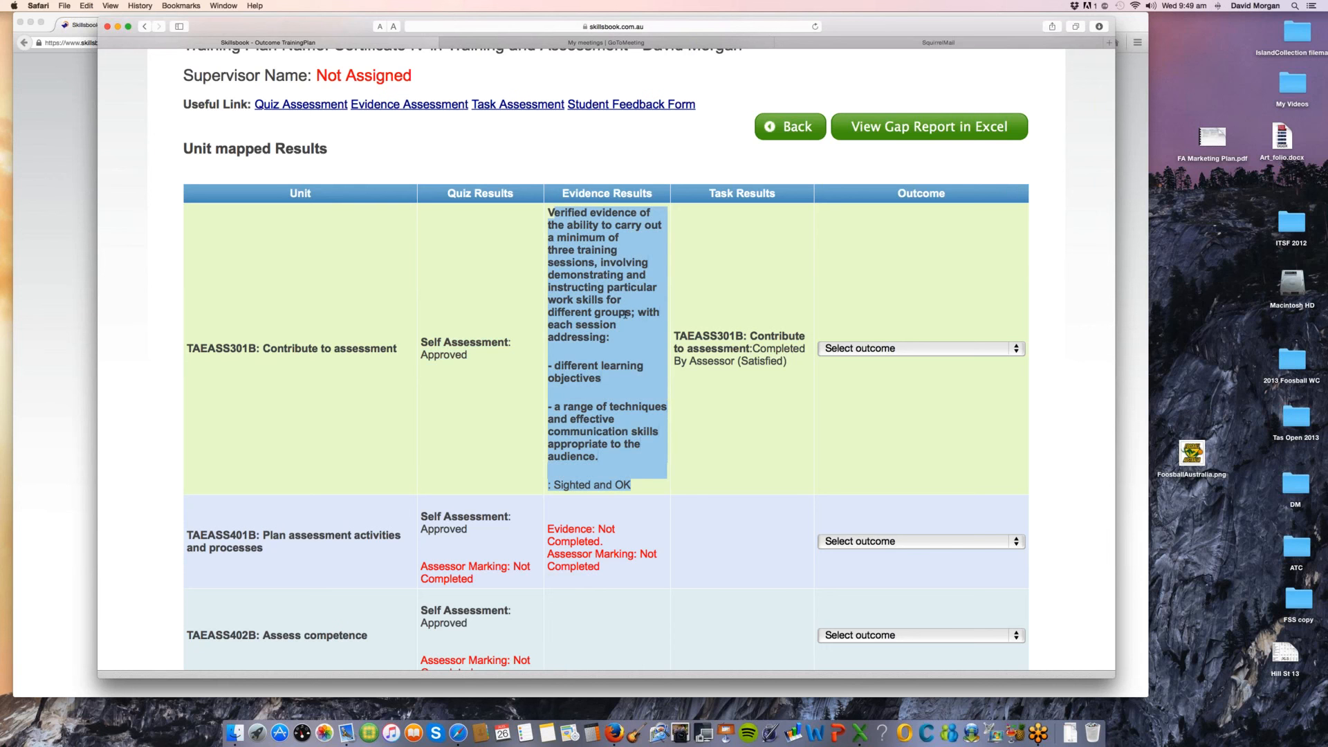
{"action": "left_click_drag", "start_coordinate": [786, 361], "coordinate": [685, 346]}
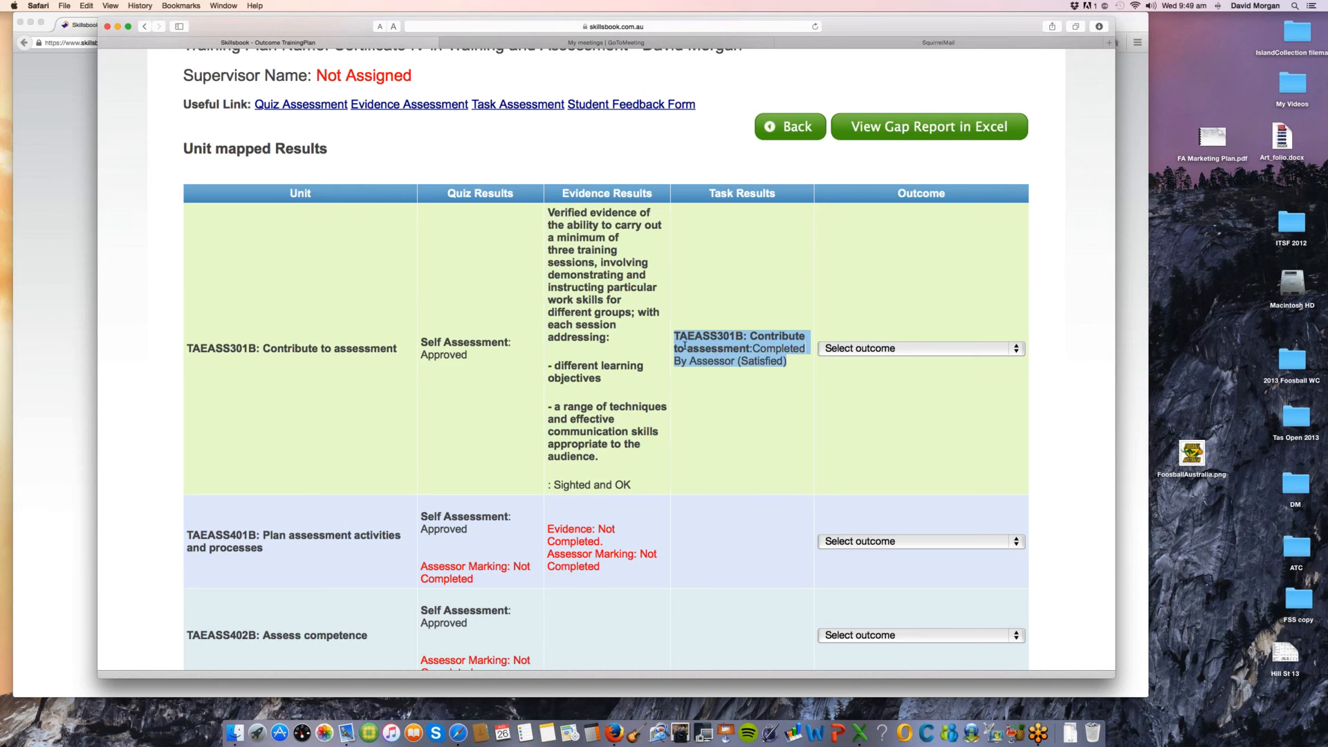
{"action": "left_click", "coordinate": [914, 355]}
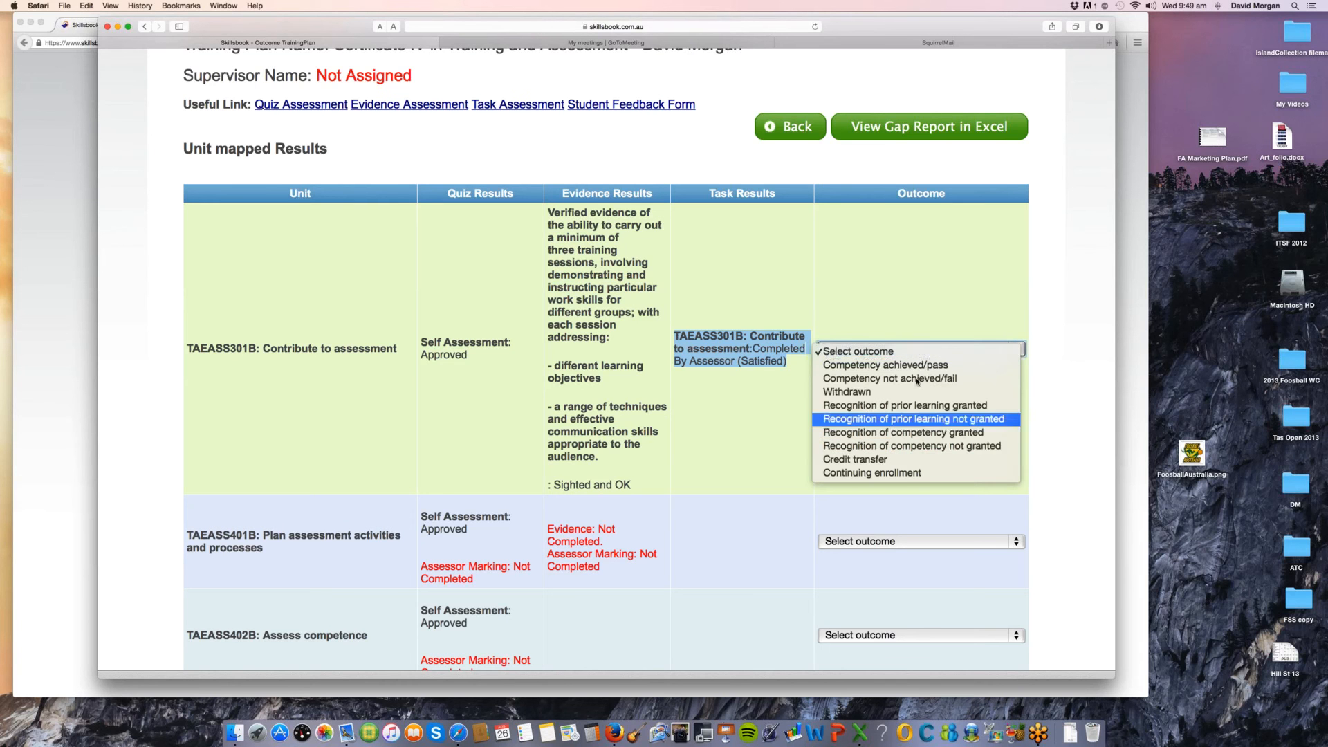
{"action": "key", "text": "Down"}
{"action": "key", "text": "Down"}
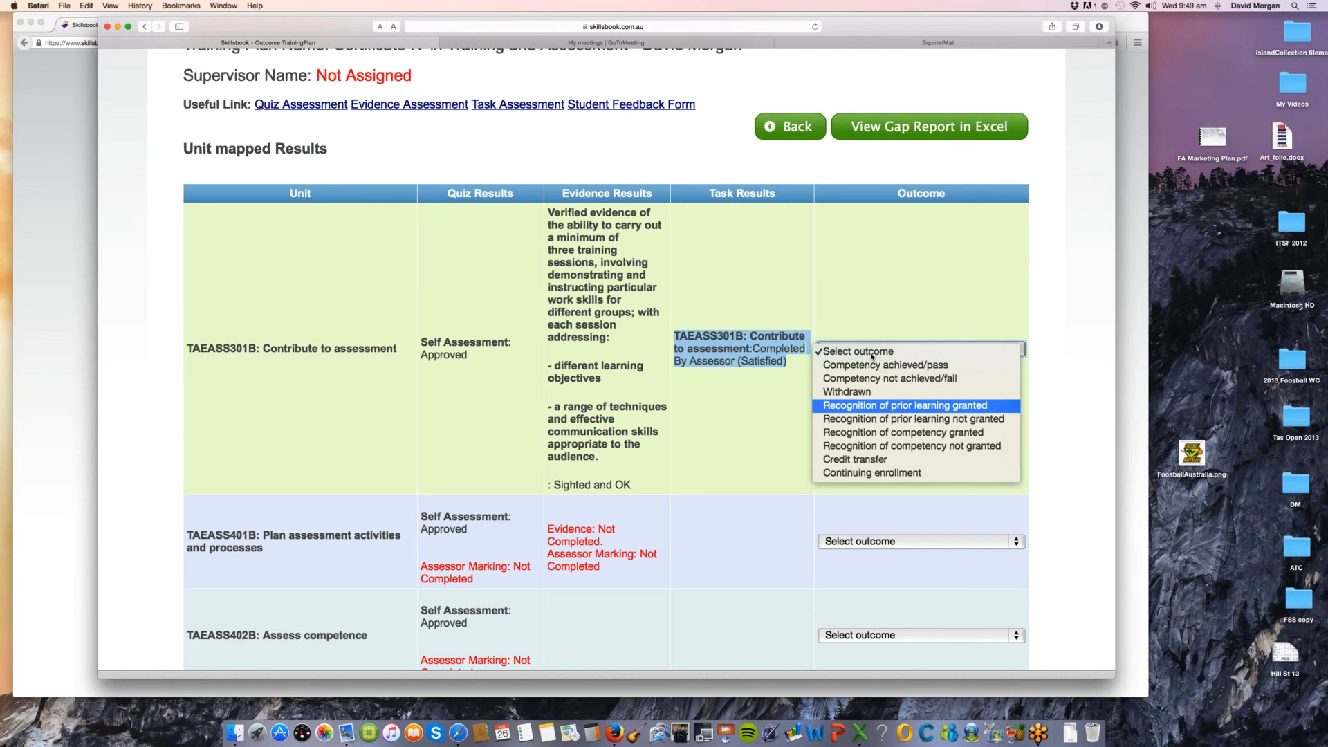
{"action": "left_click", "coordinate": [776, 457]}
Step: Examine the evidence and assessor marking results of TAEASS401B: Plan assessment activities and processes, comparing them with the neighbouring units
{"action": "scroll", "coordinate": [775, 455], "scroll_direction": "down", "scroll_amount": 3}
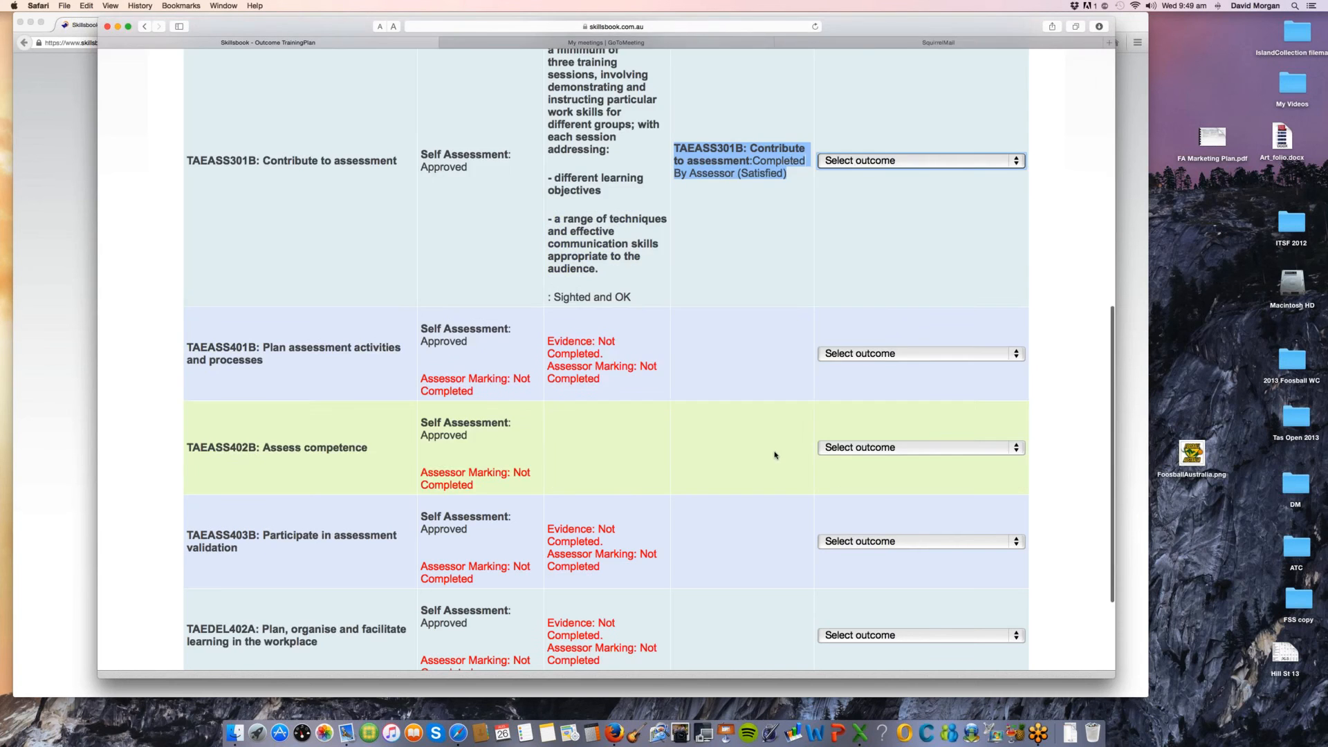
{"action": "left_click_drag", "start_coordinate": [564, 344], "coordinate": [675, 402]}
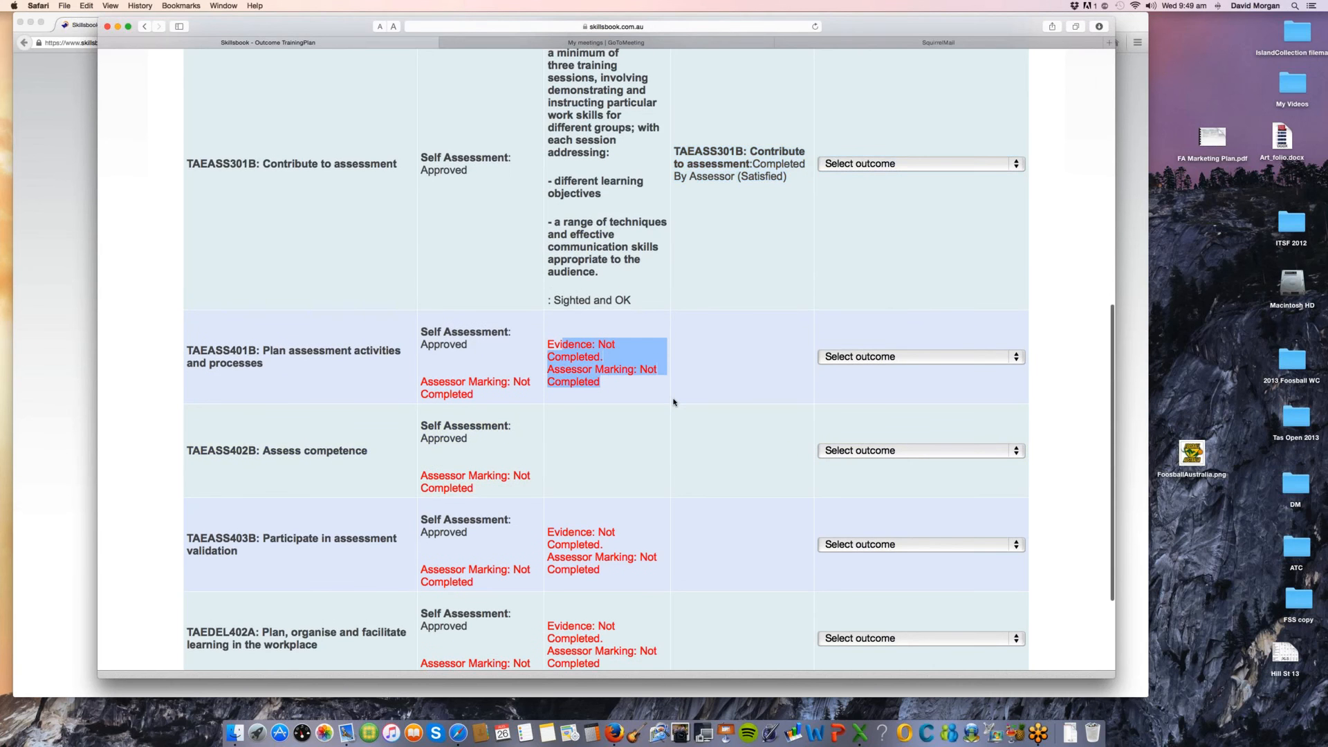
{"action": "scroll", "coordinate": [674, 402], "scroll_direction": "up", "scroll_amount": 2}
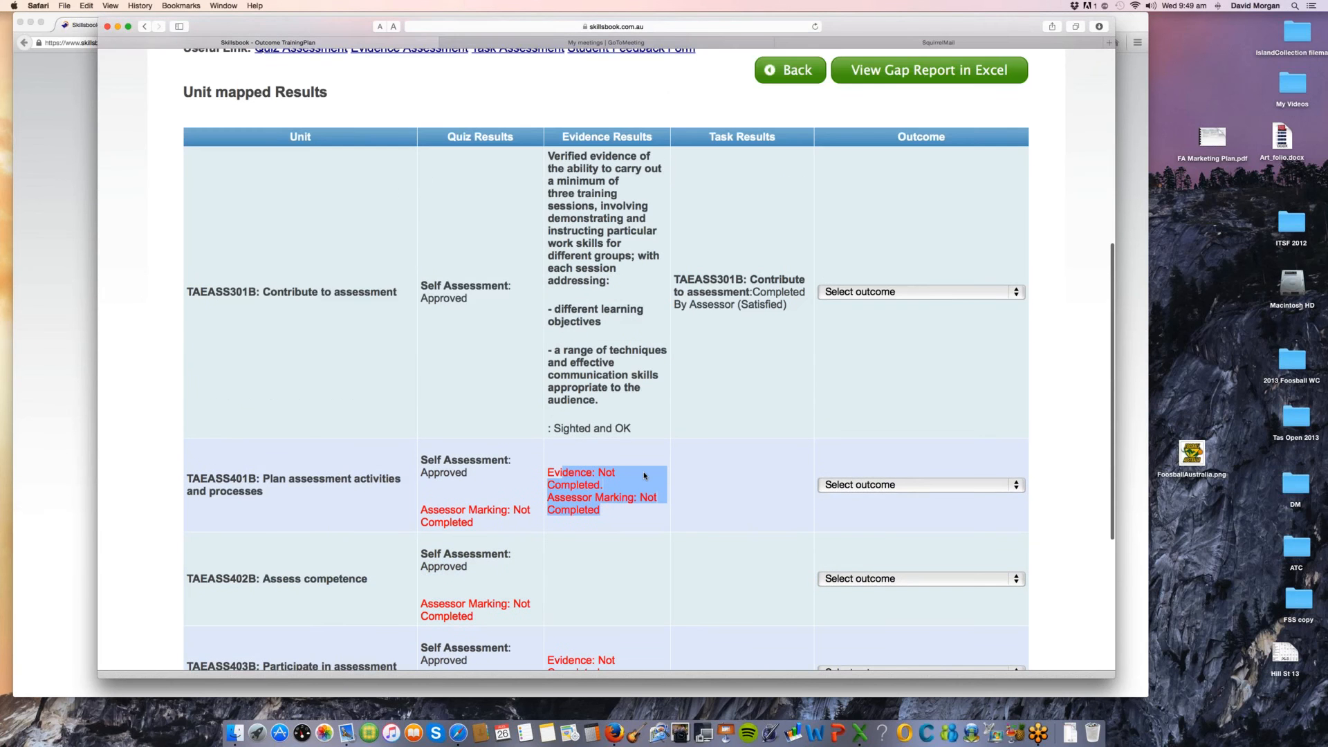
{"action": "scroll", "coordinate": [644, 475], "scroll_direction": "up", "scroll_amount": 1}
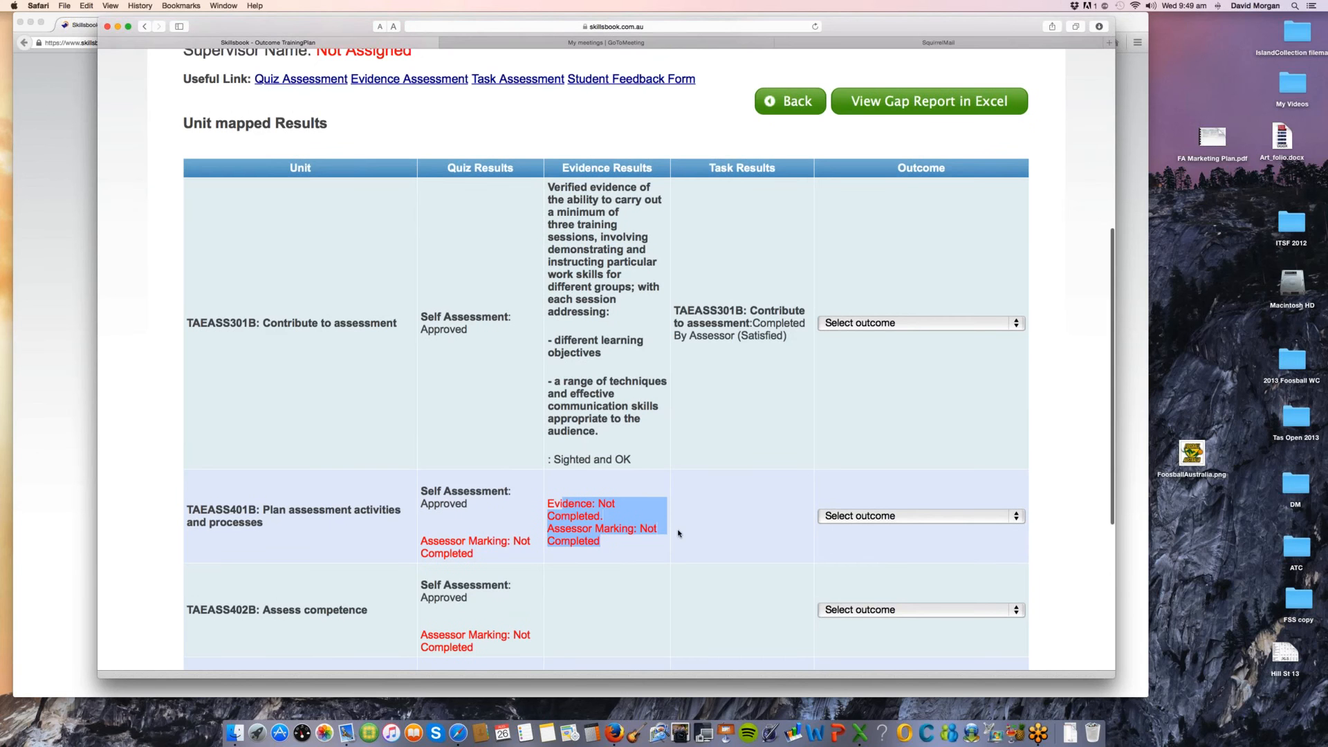
{"action": "scroll", "coordinate": [679, 533], "scroll_direction": "down", "scroll_amount": 1}
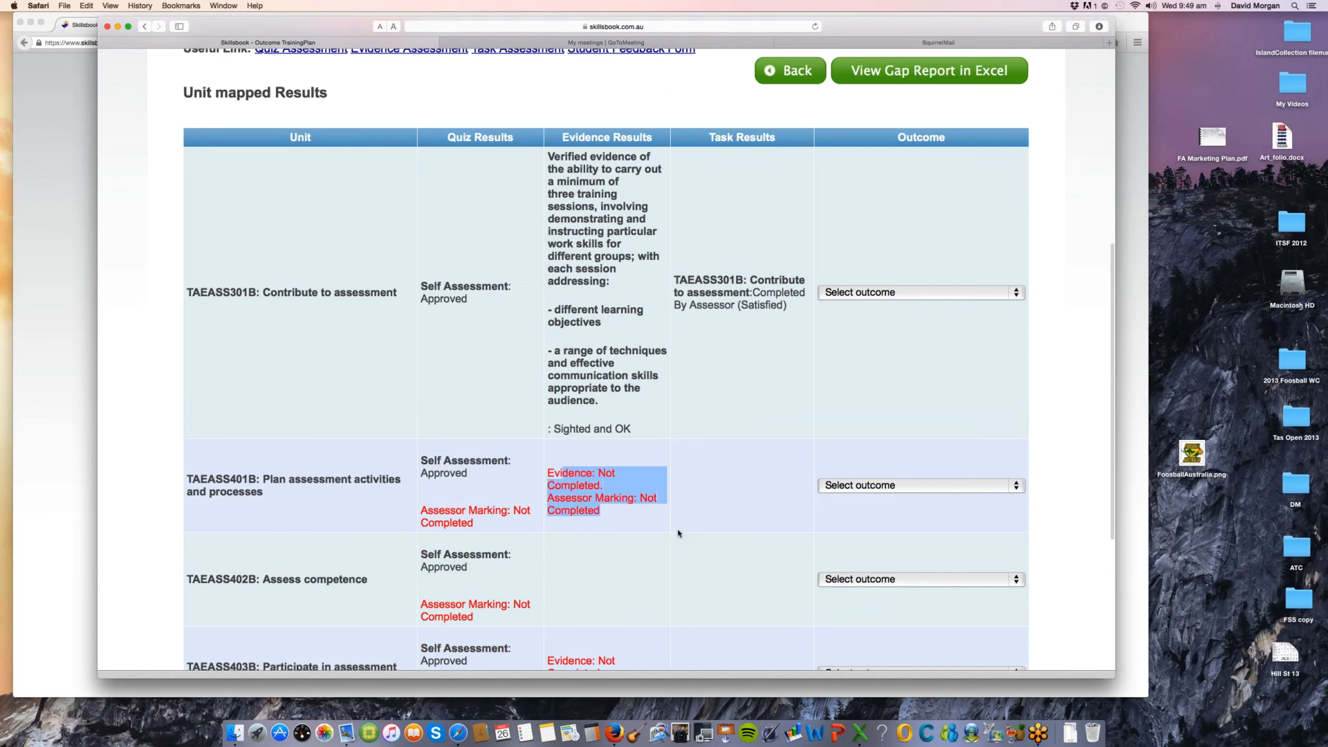
{"action": "scroll", "coordinate": [678, 533], "scroll_direction": "up", "scroll_amount": 2}
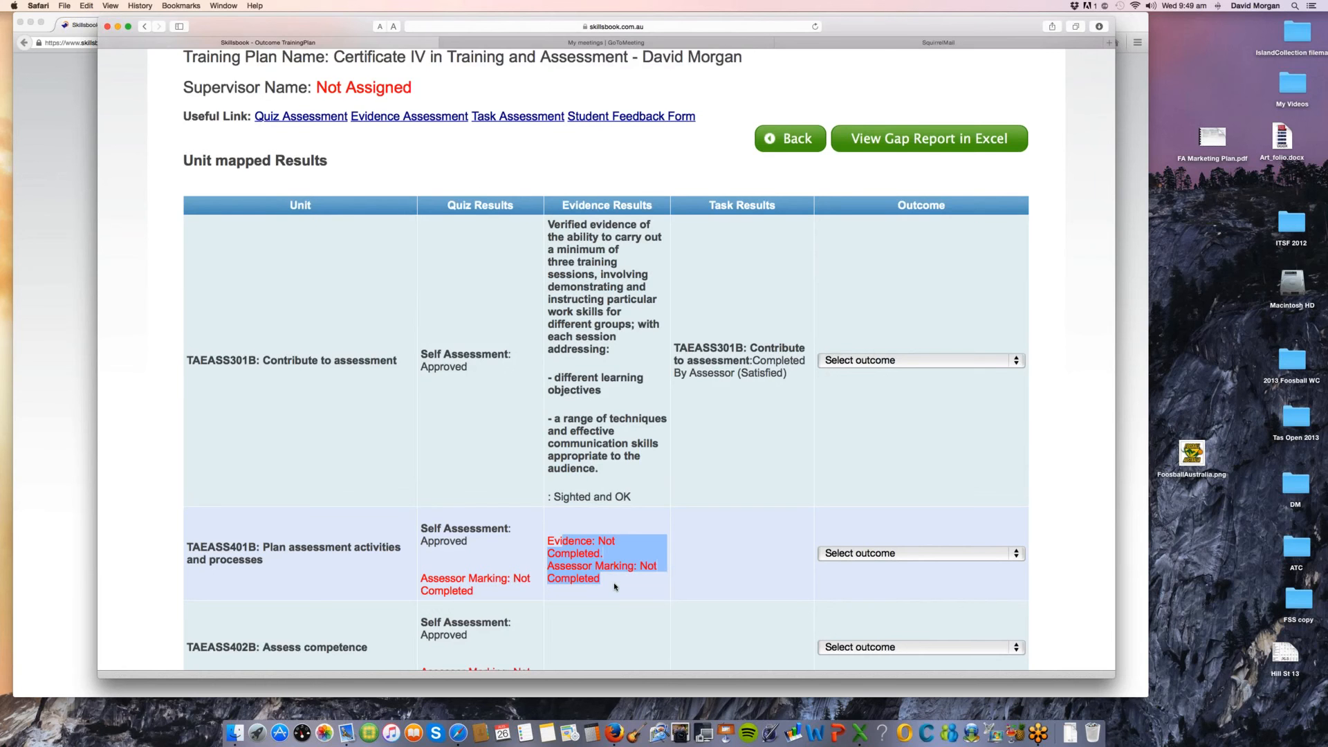
{"action": "scroll", "coordinate": [615, 586], "scroll_direction": "down", "scroll_amount": 1}
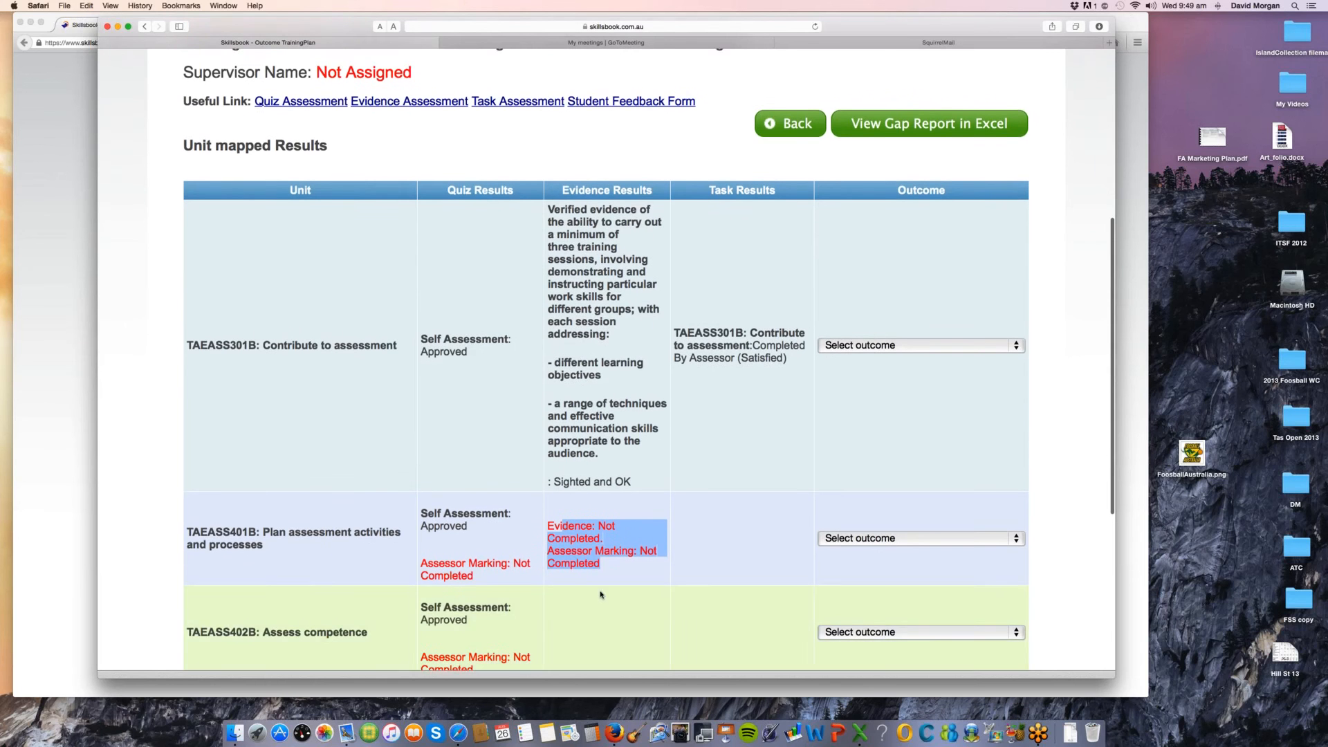
{"action": "scroll", "coordinate": [602, 595], "scroll_direction": "up", "scroll_amount": 3}
{"action": "scroll", "coordinate": [601, 595], "scroll_direction": "down", "scroll_amount": 4}
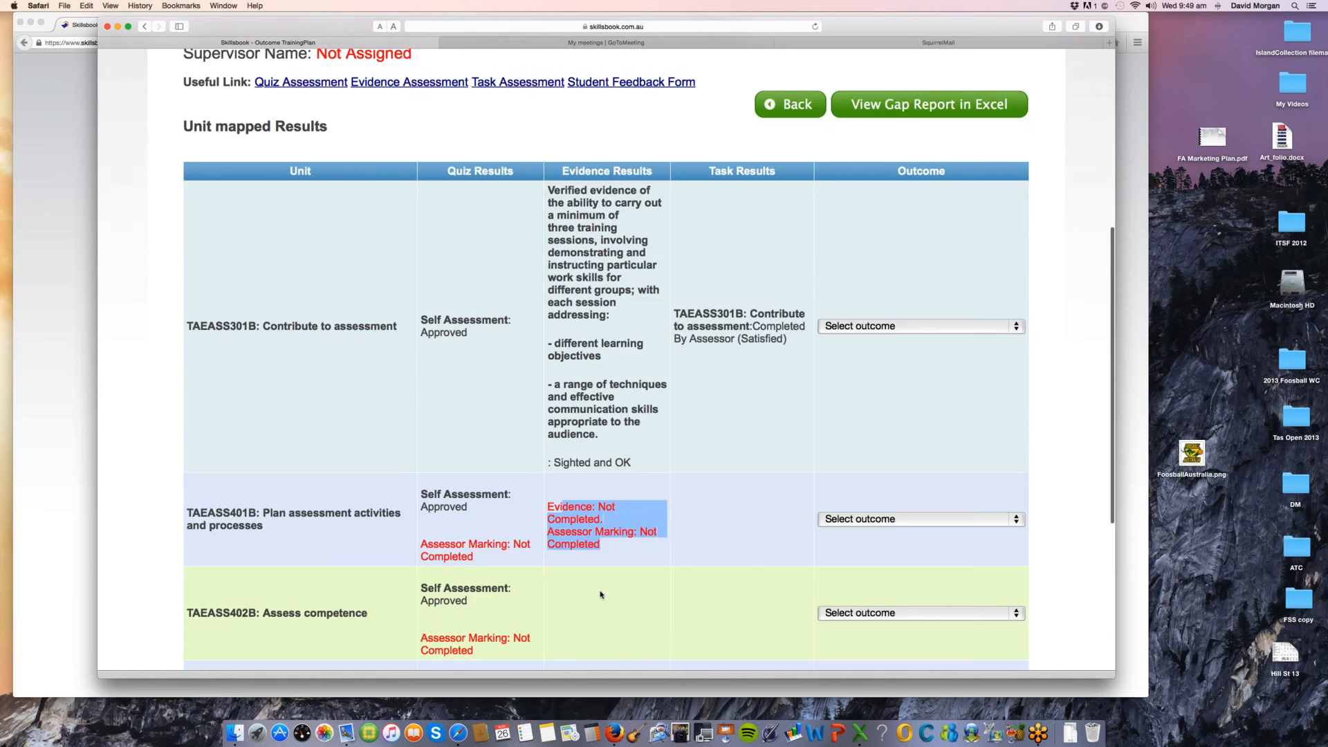
{"action": "scroll", "coordinate": [601, 594], "scroll_direction": "up", "scroll_amount": 3}
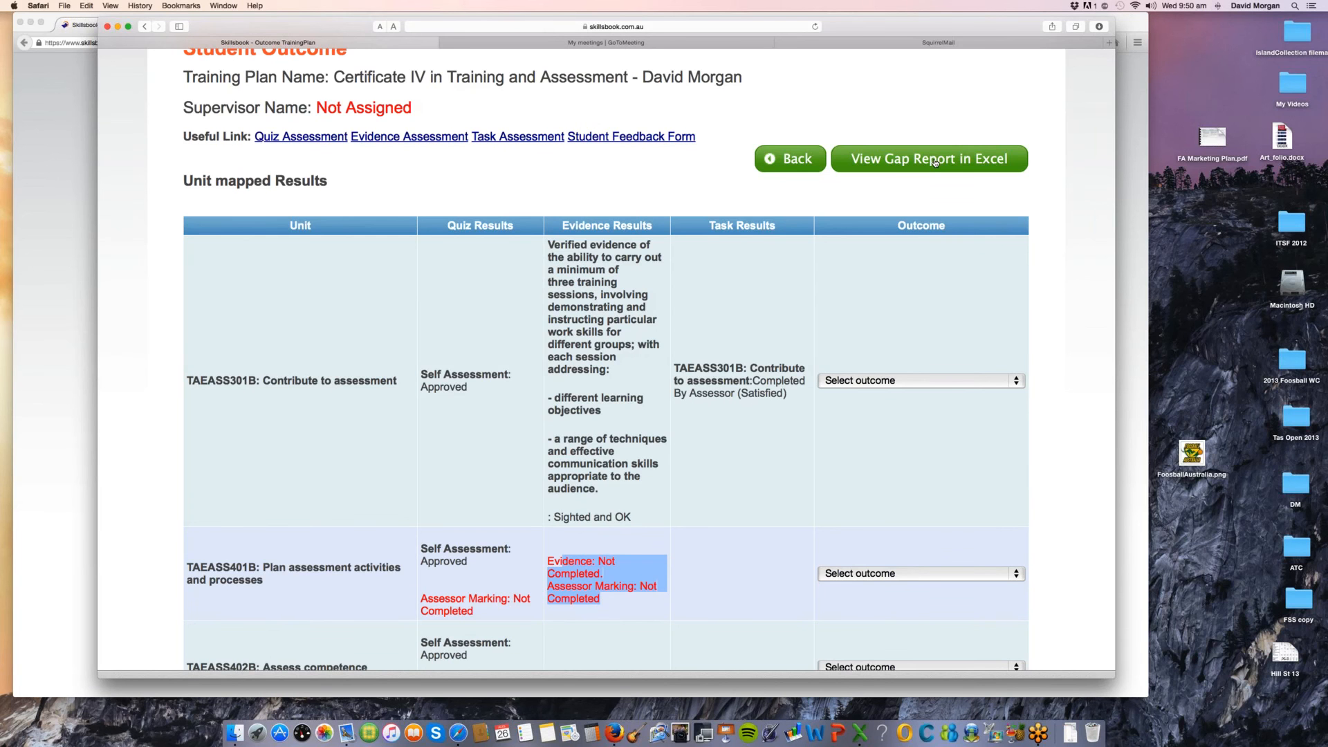
Step: Download the student's gap report, open gap_report_3107_ 26082015.xls in Excel and enlarge its window
{"action": "left_click", "coordinate": [935, 163]}
{"action": "left_click", "coordinate": [1072, 719]}
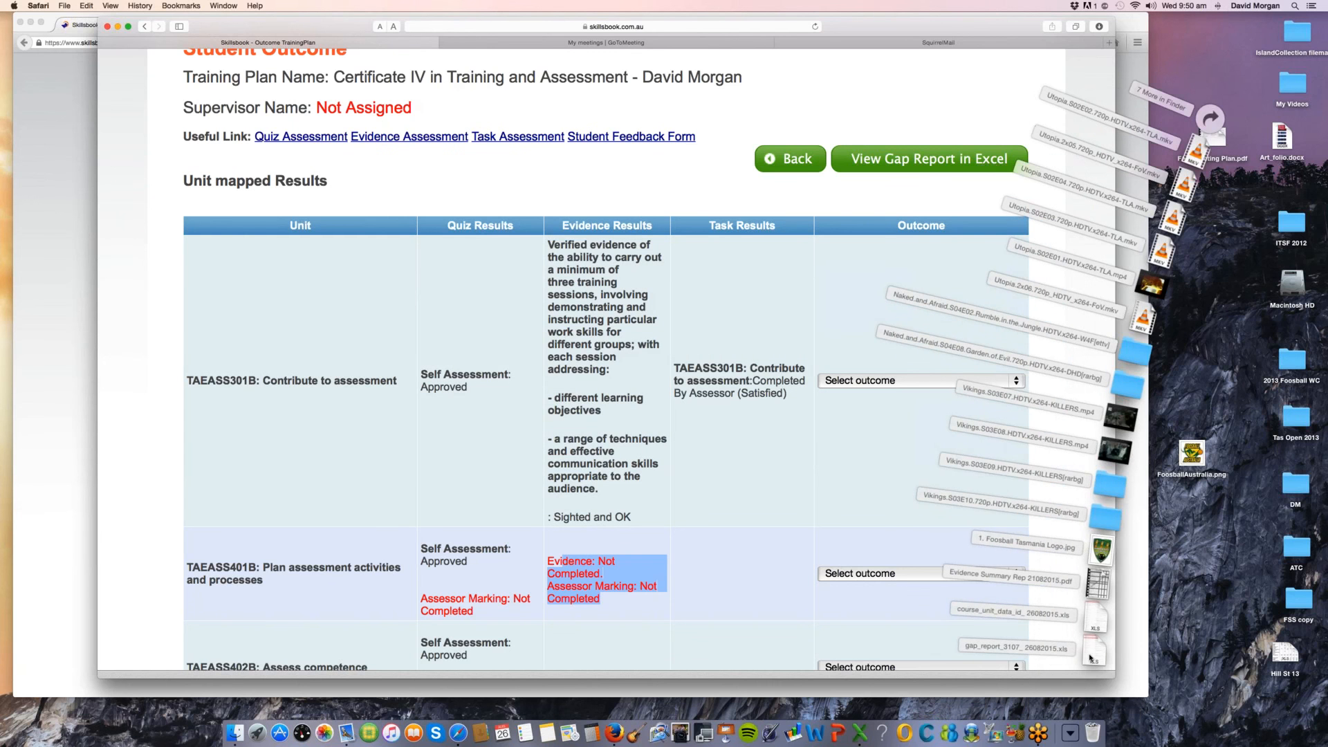
{"action": "left_click", "coordinate": [1091, 657]}
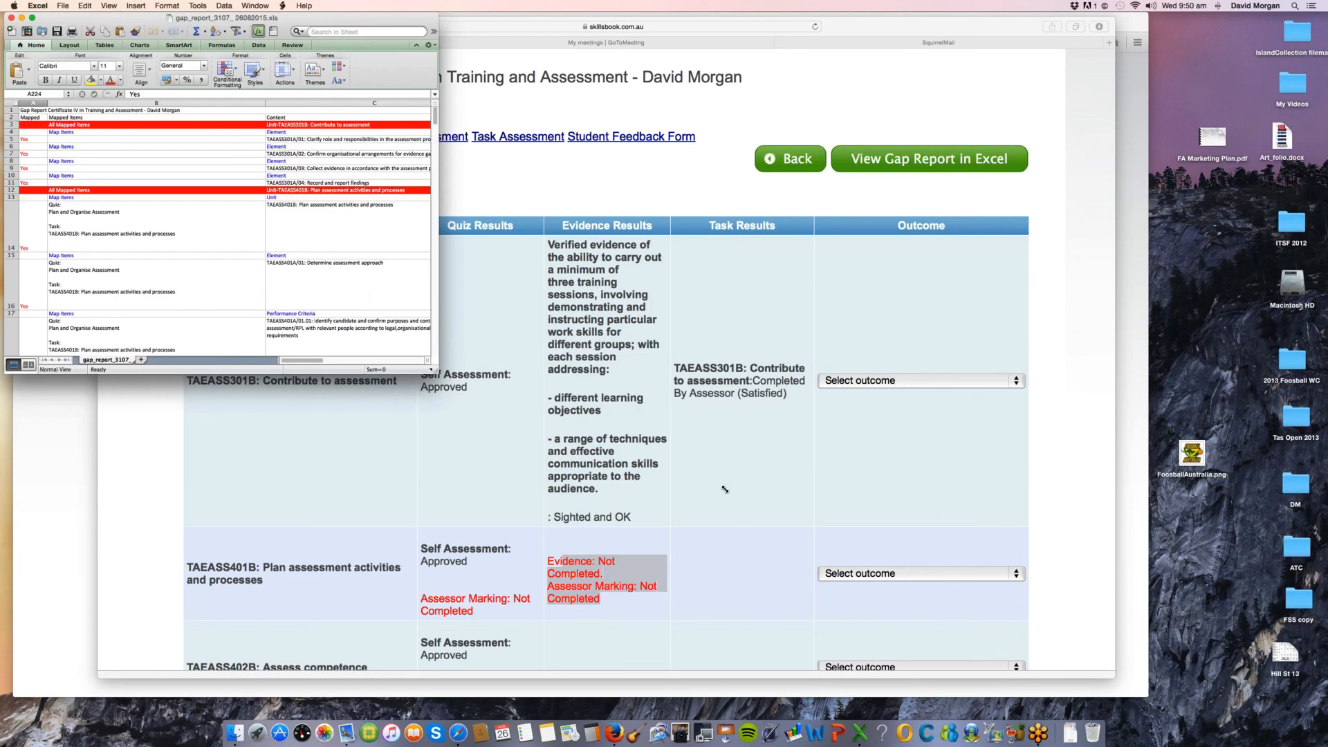
{"action": "left_click_drag", "start_coordinate": [435, 371], "coordinate": [725, 489]}
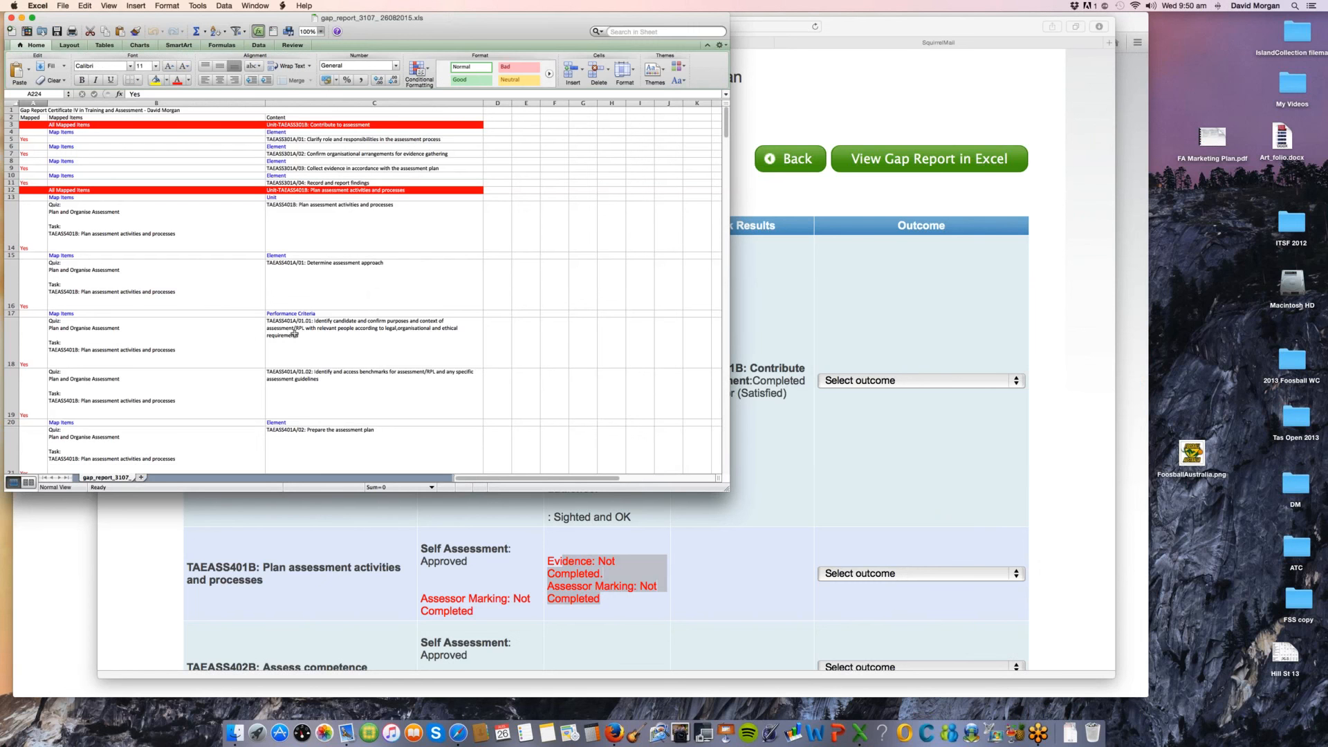
Step: Look through the gap report's mapped quiz and task items per element and performance criterion, and close the workbook
{"action": "scroll", "coordinate": [351, 352], "scroll_direction": "down", "scroll_amount": 5}
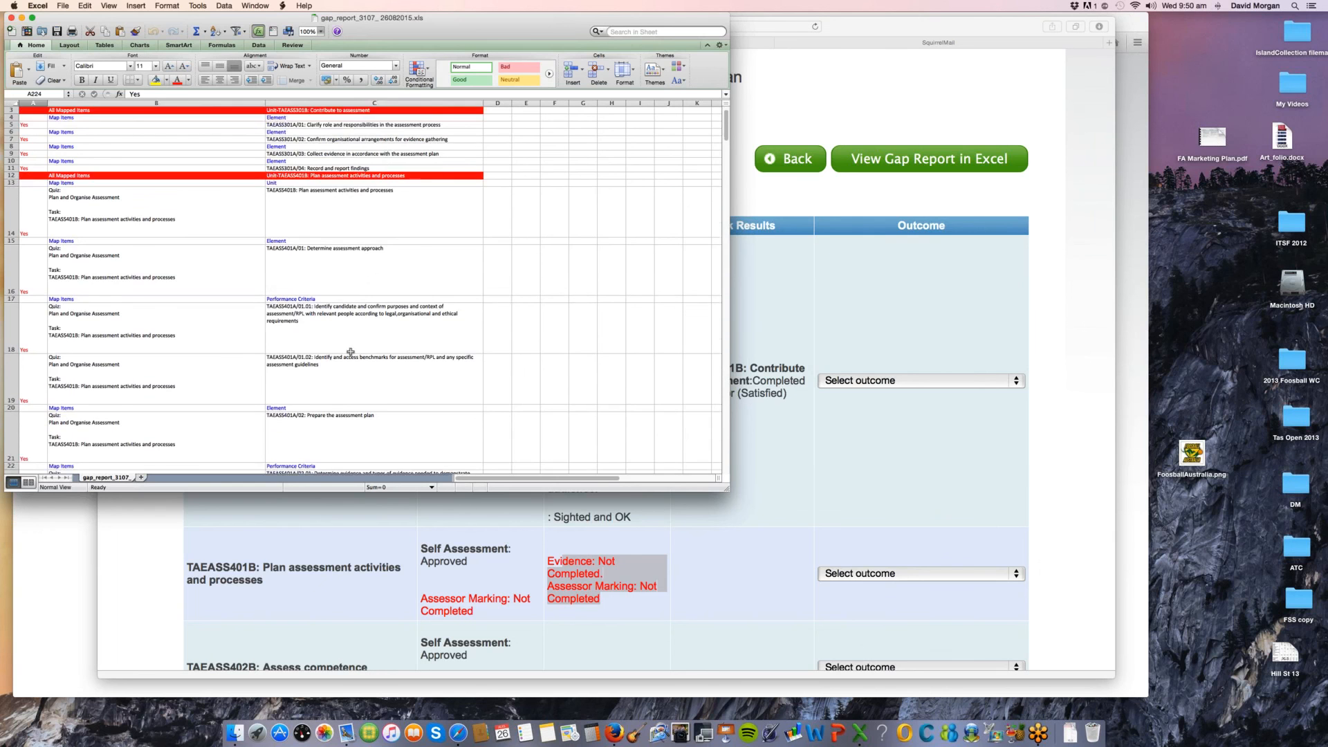
{"action": "scroll", "coordinate": [151, 144], "scroll_direction": "down", "scroll_amount": 3}
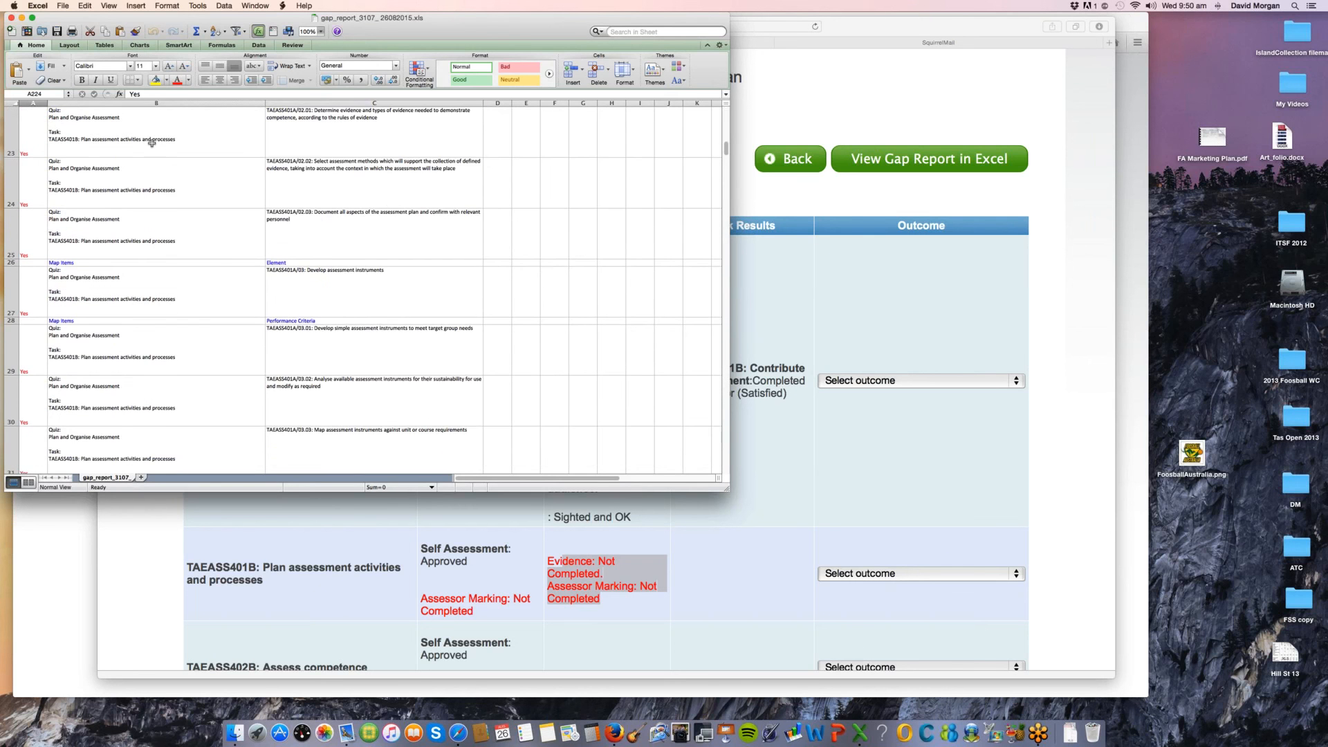
{"action": "left_click", "coordinate": [12, 17]}
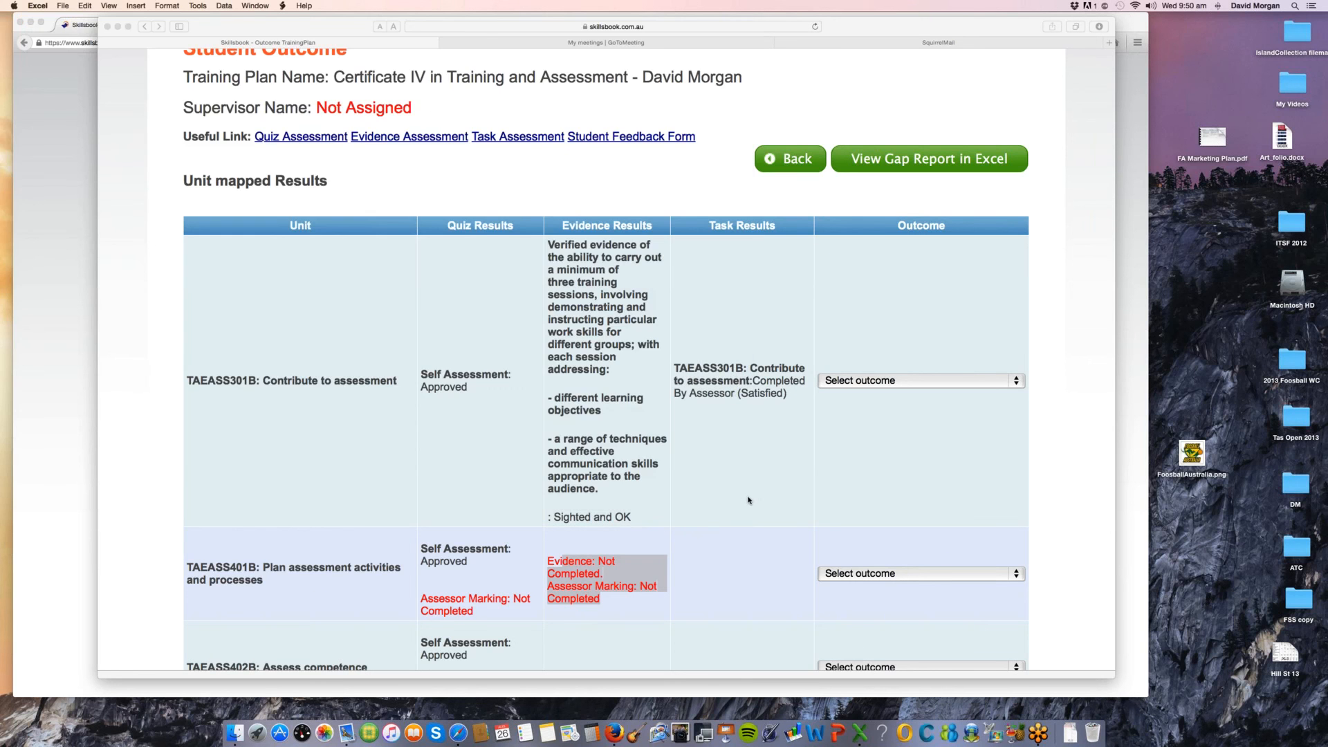
Step: Back in Safari, review the Student Outcome results of all units and the print, approval, supervisor, save and finalise options below them
{"action": "scroll", "coordinate": [748, 499], "scroll_direction": "down", "scroll_amount": 3}
{"action": "scroll", "coordinate": [749, 500], "scroll_direction": "down", "scroll_amount": 4}
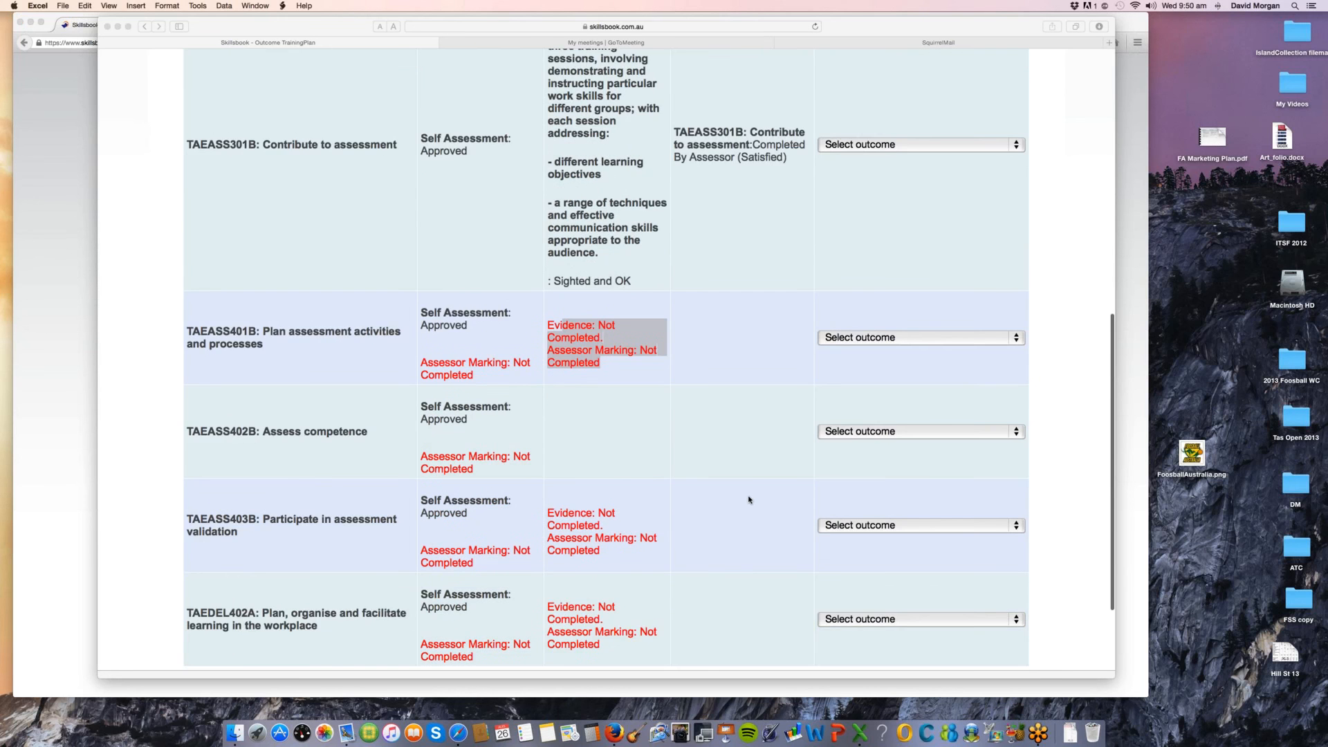
{"action": "scroll", "coordinate": [749, 500], "scroll_direction": "down", "scroll_amount": 4}
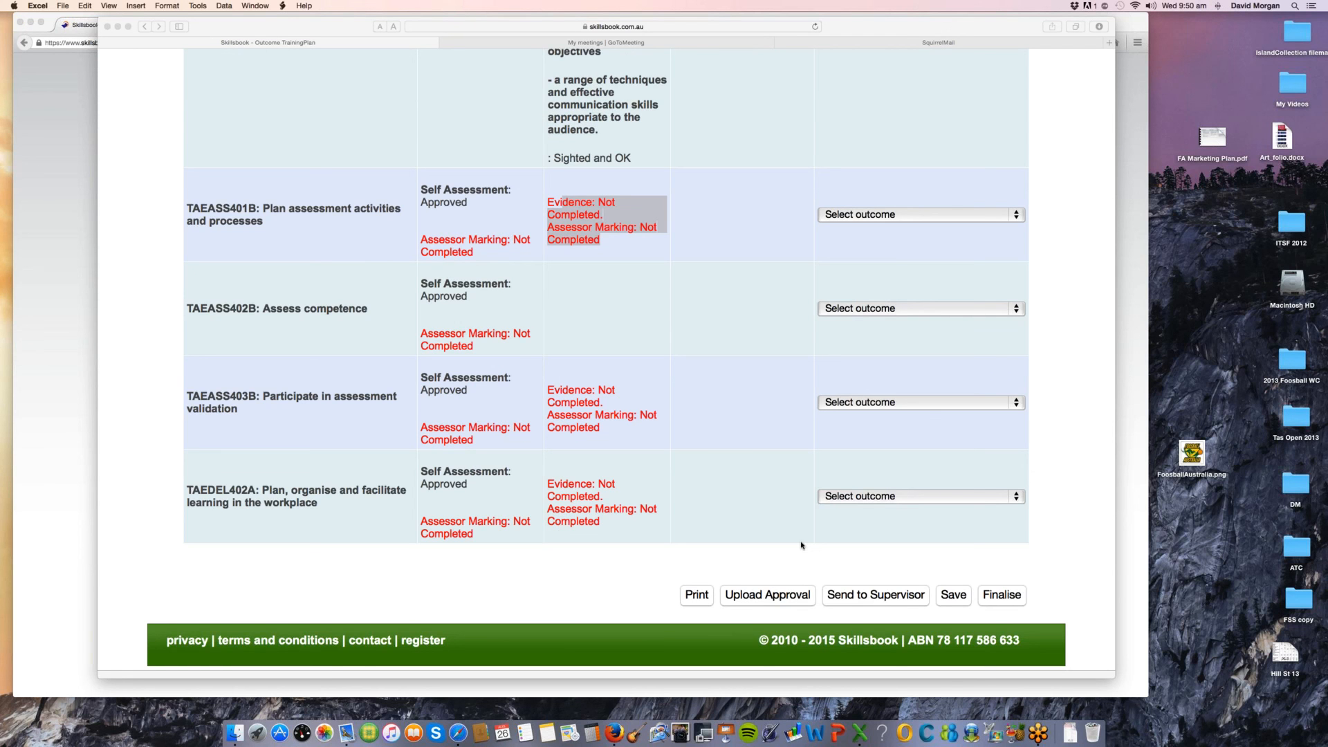
{"action": "left_click", "coordinate": [483, 320]}
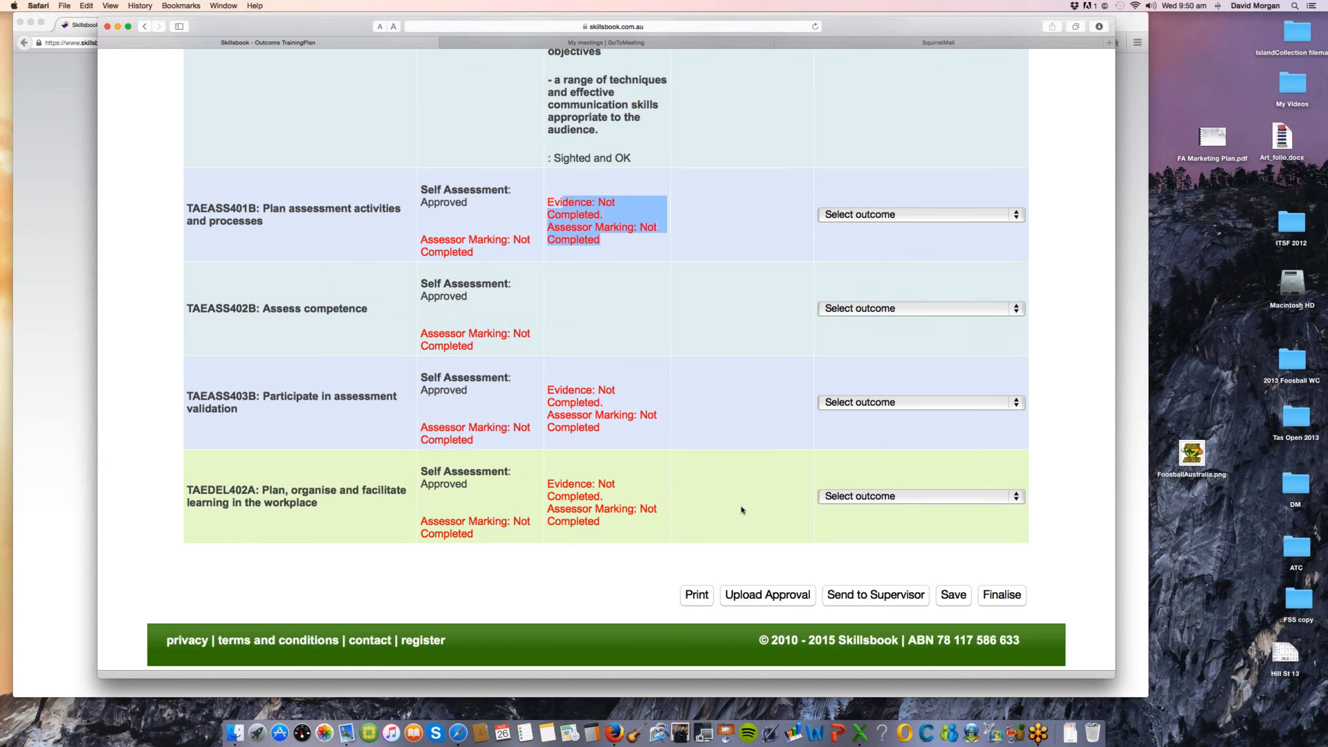
{"action": "scroll", "coordinate": [632, 429], "scroll_direction": "up", "scroll_amount": 3}
{"action": "scroll", "coordinate": [631, 429], "scroll_direction": "up", "scroll_amount": 4}
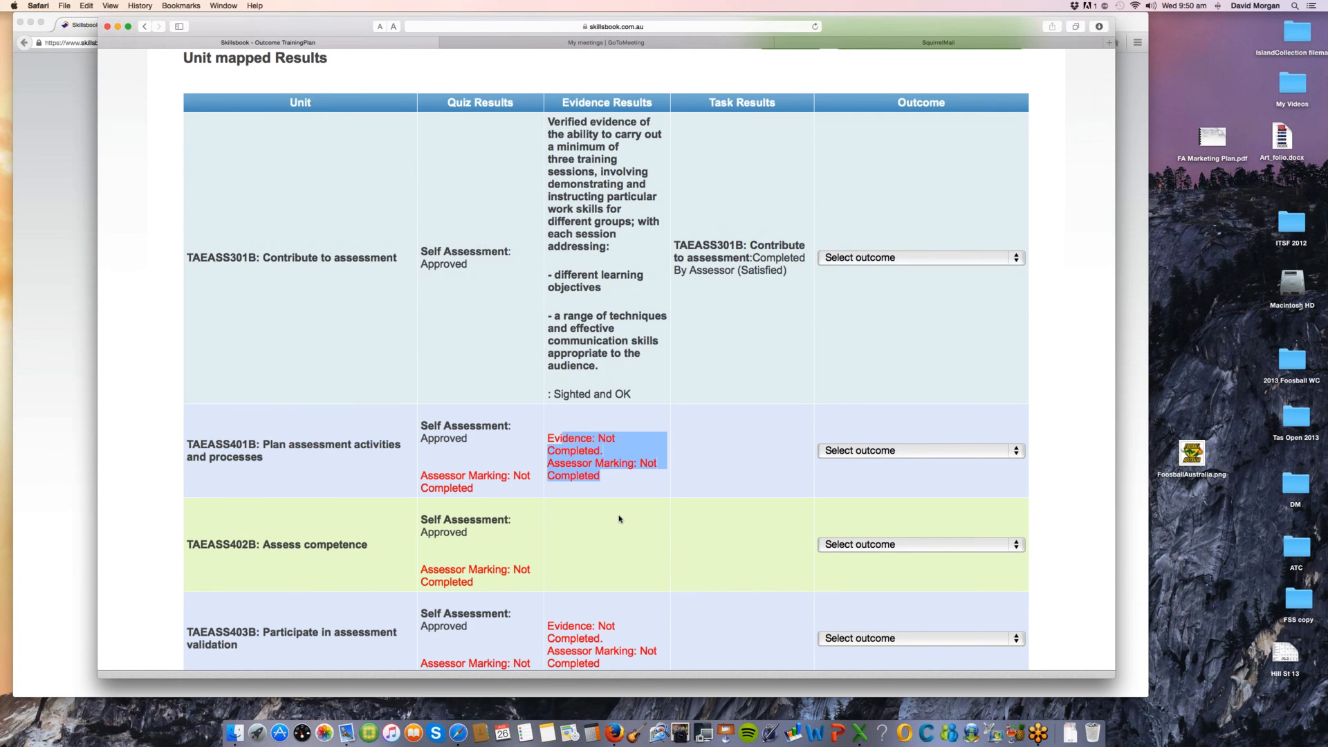
Step: Recheck the quiz, evidence and task results and outcome selectors of the units from TAEASS301B to TAEDEL402A, including the finalising options
{"action": "scroll", "coordinate": [619, 518], "scroll_direction": "down", "scroll_amount": 4}
{"action": "scroll", "coordinate": [620, 519], "scroll_direction": "down", "scroll_amount": 3}
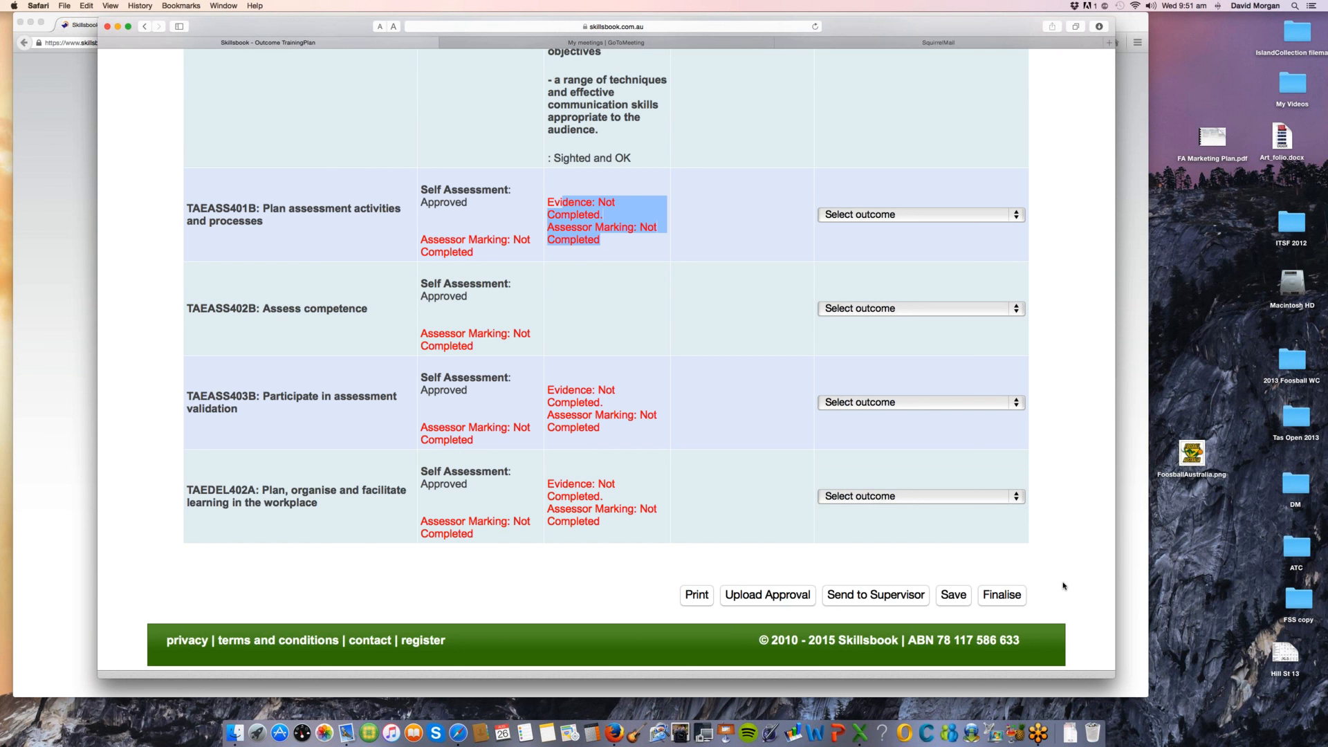
{"action": "scroll", "coordinate": [1063, 585], "scroll_direction": "up", "scroll_amount": 3}
{"action": "scroll", "coordinate": [1067, 581], "scroll_direction": "up", "scroll_amount": 1}
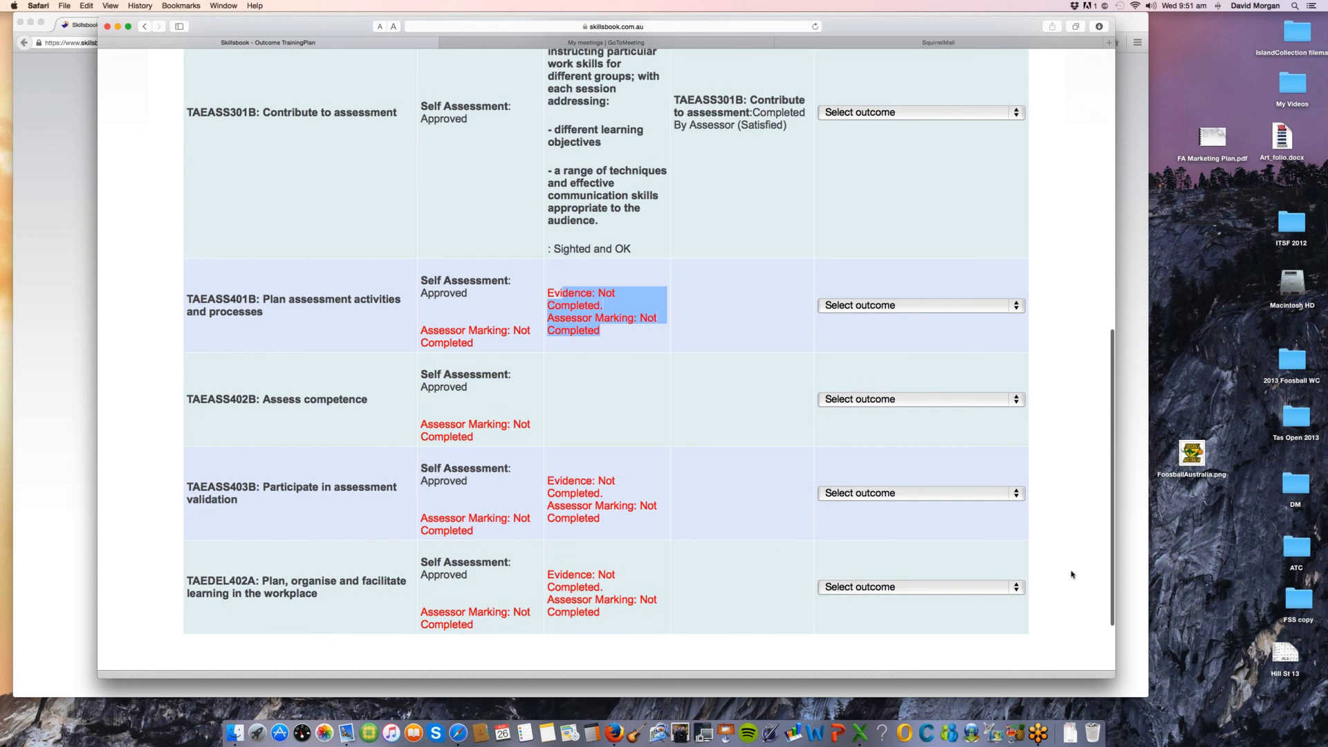
{"action": "scroll", "coordinate": [1071, 574], "scroll_direction": "up", "scroll_amount": 9}
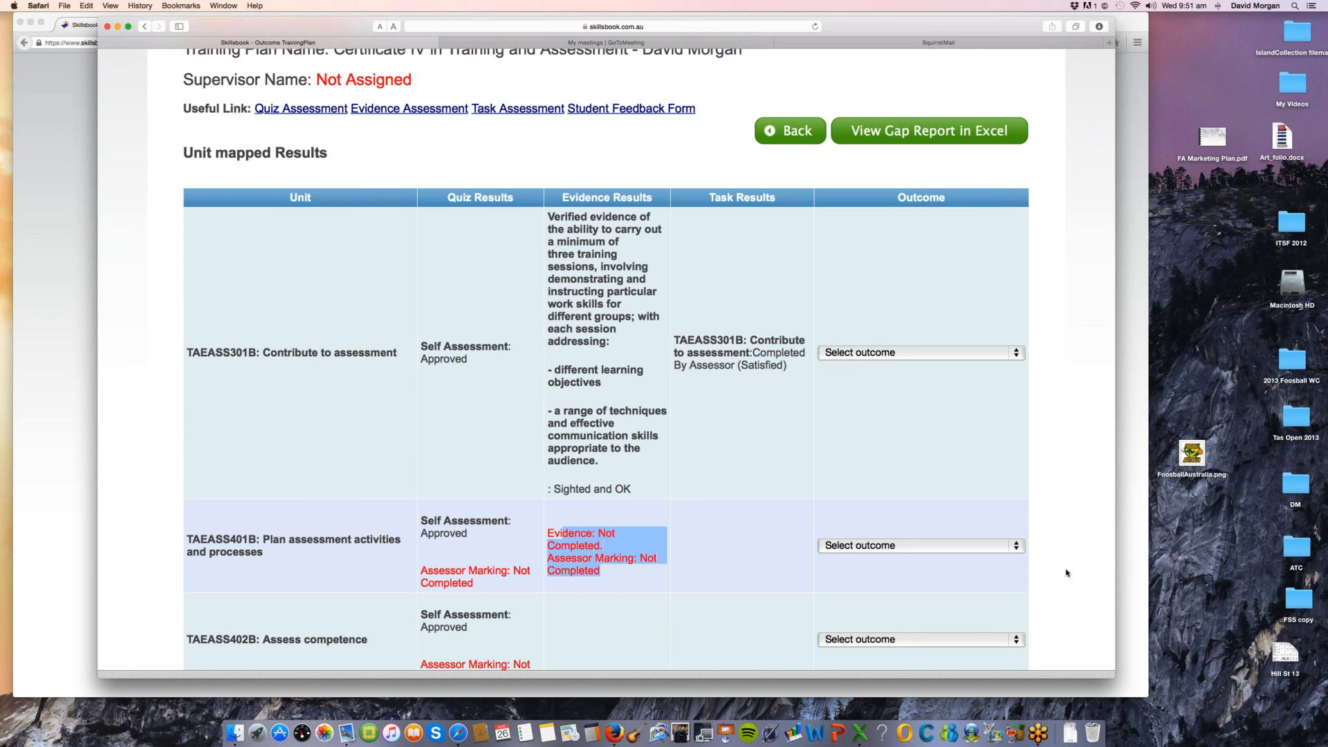
{"action": "scroll", "coordinate": [1066, 573], "scroll_direction": "down", "scroll_amount": 10}
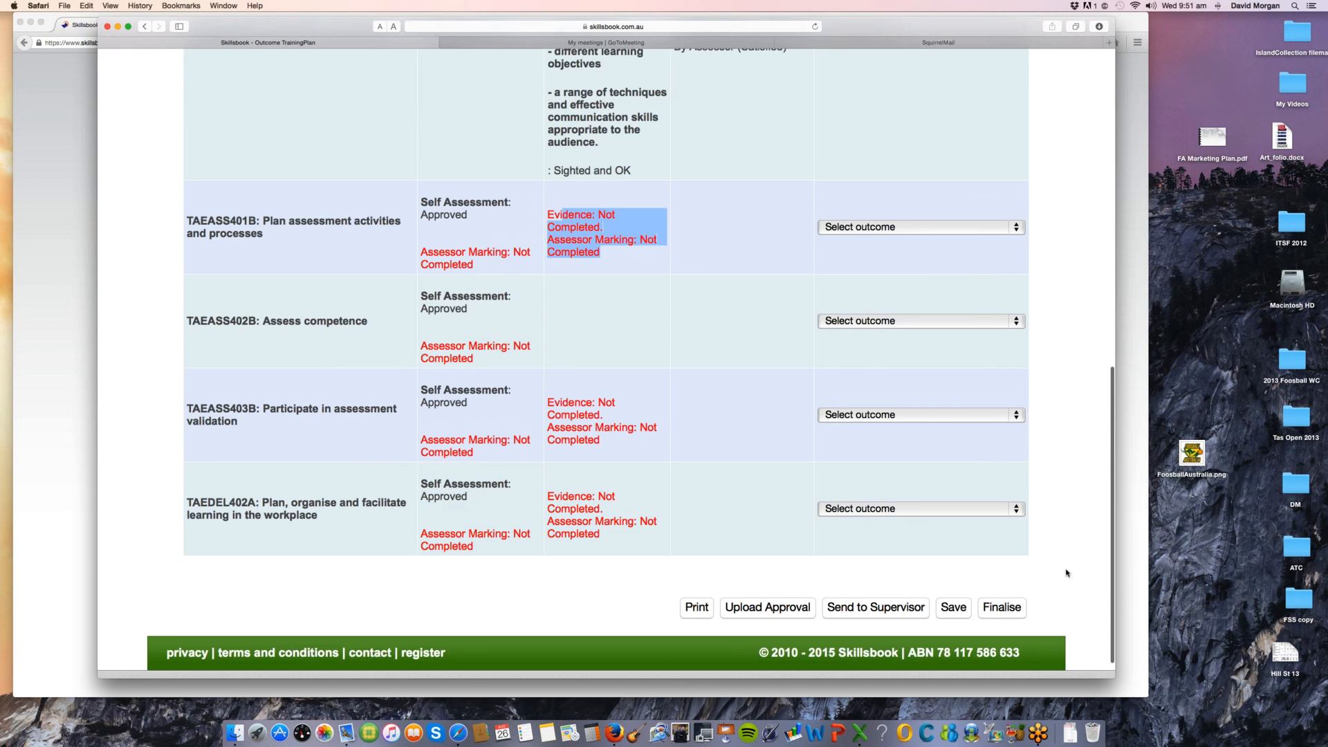
{"action": "scroll", "coordinate": [1066, 573], "scroll_direction": "down", "scroll_amount": 1}
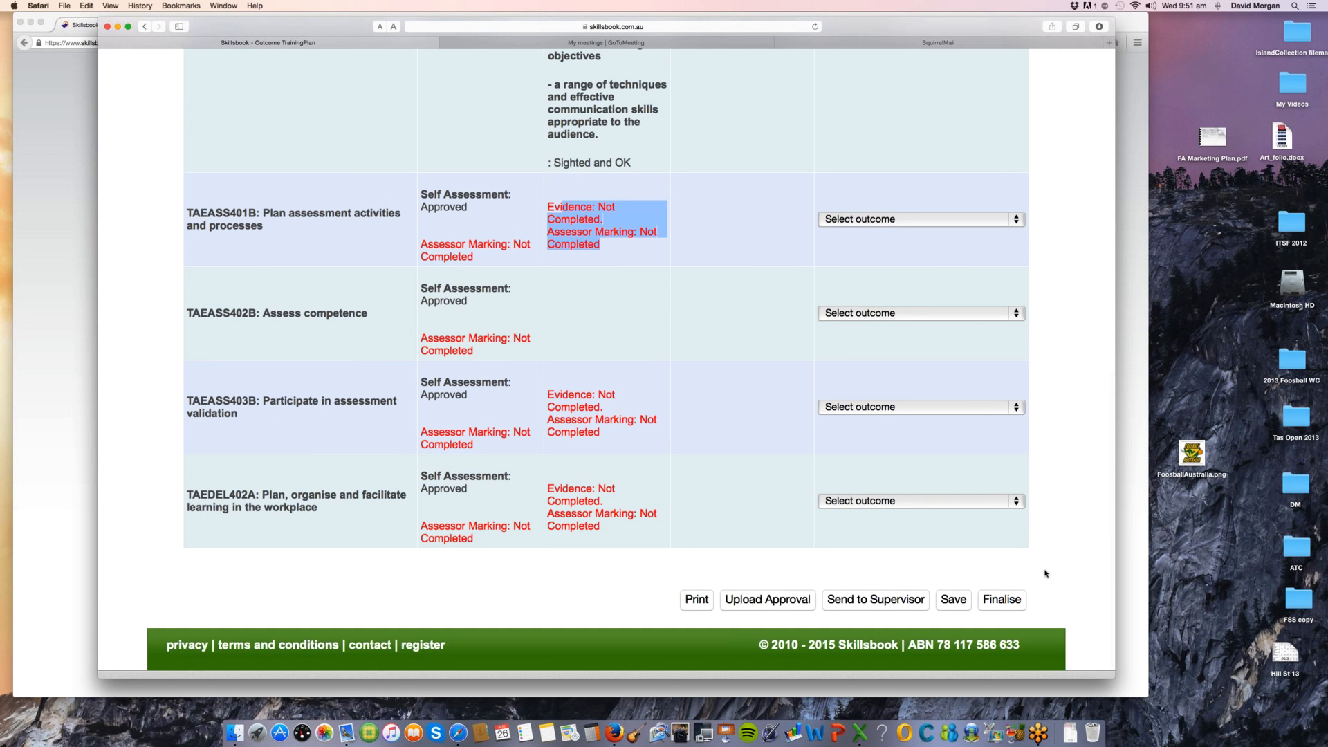
{"action": "scroll", "coordinate": [1045, 573], "scroll_direction": "up", "scroll_amount": 1}
{"action": "scroll", "coordinate": [1044, 573], "scroll_direction": "up", "scroll_amount": 3}
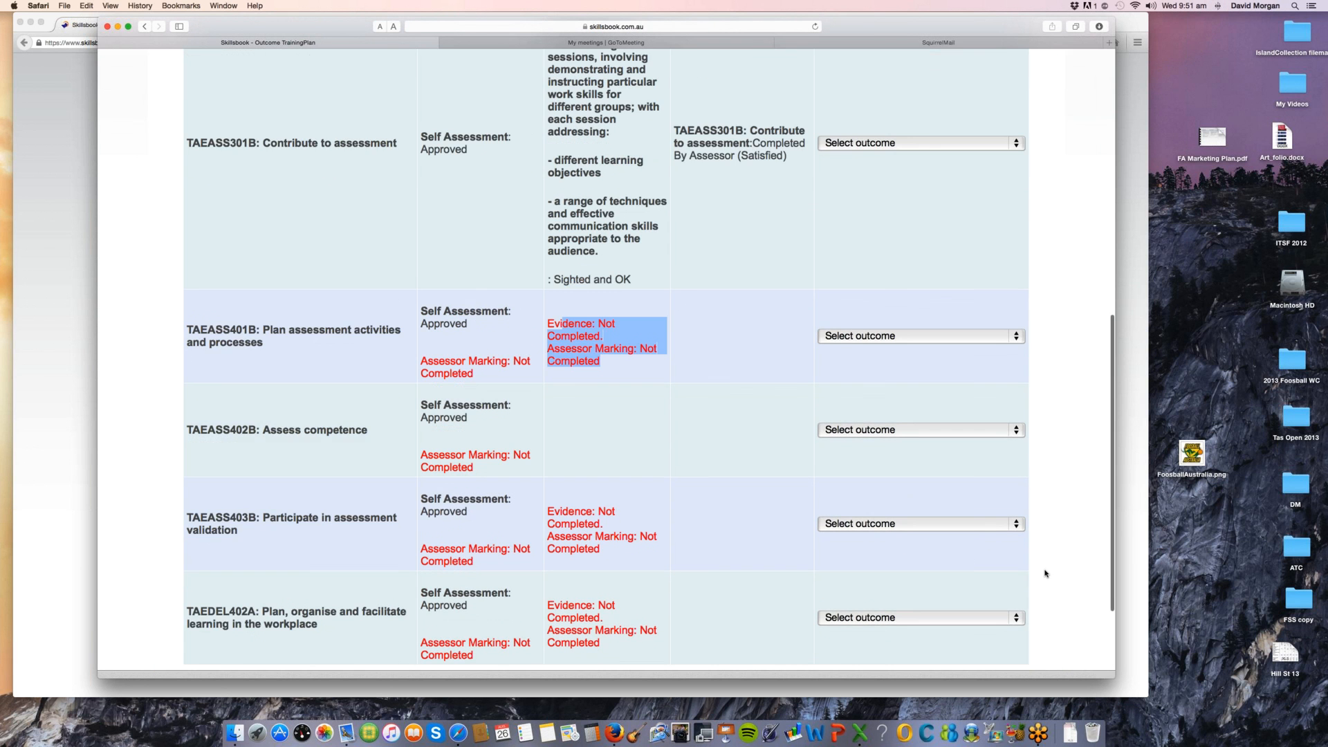
{"action": "scroll", "coordinate": [1045, 573], "scroll_direction": "up", "scroll_amount": 7}
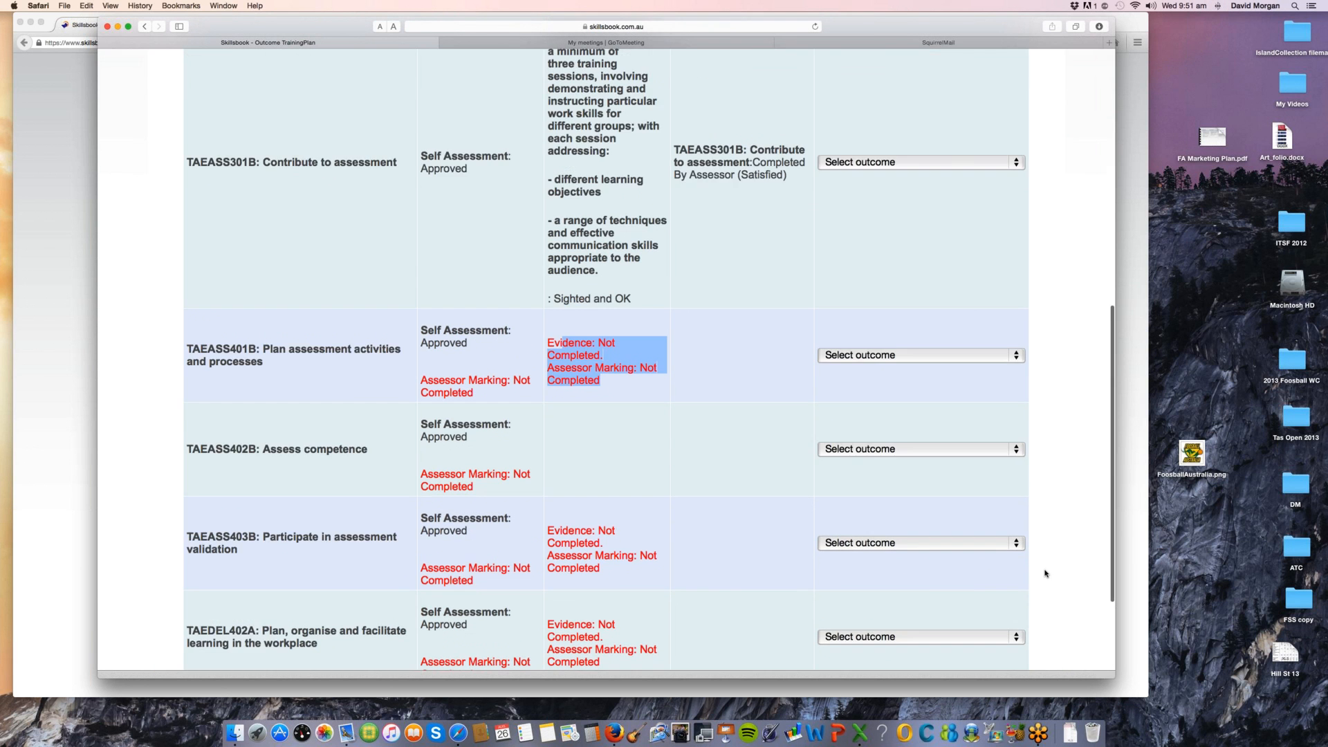
Step: Leave the Student Outcome page for the Skillsbook home page and enlarge the browser window to fit its whole map
{"action": "scroll", "coordinate": [1045, 573], "scroll_direction": "up", "scroll_amount": 4}
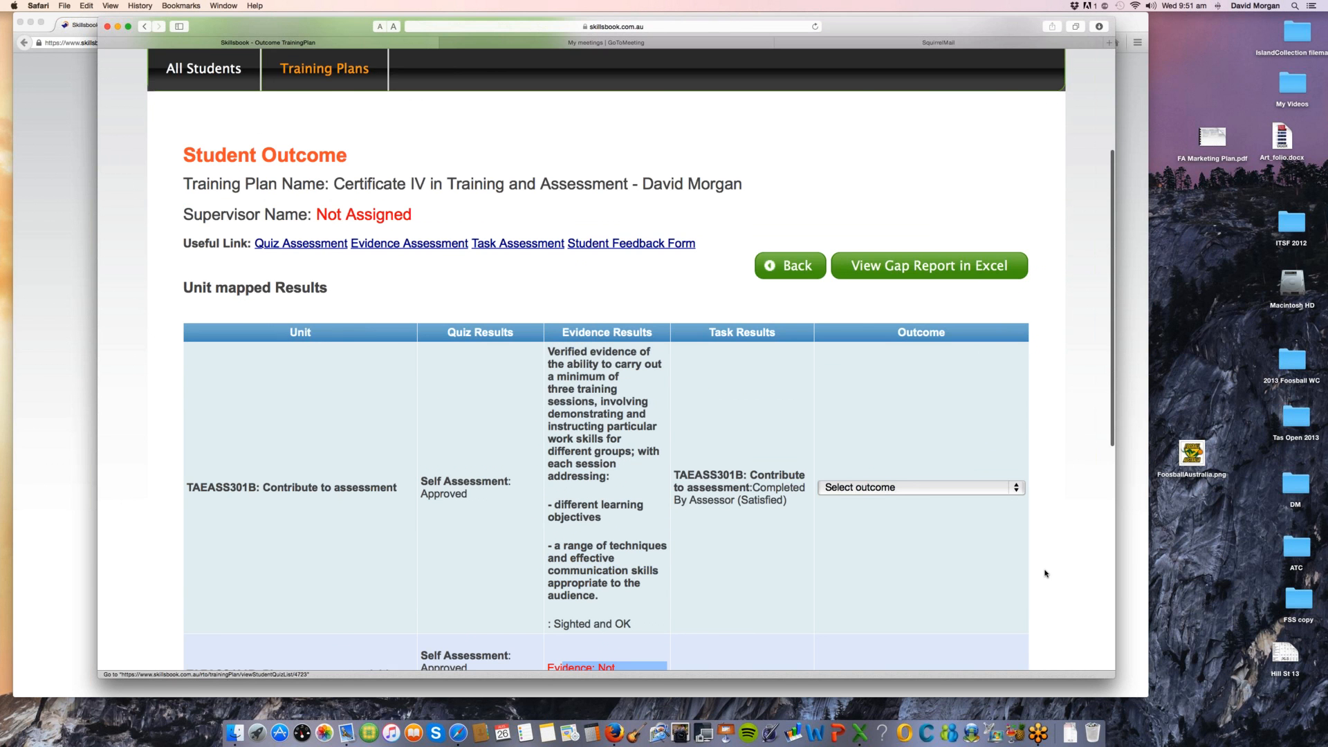
{"action": "scroll", "coordinate": [1044, 573], "scroll_direction": "up", "scroll_amount": 5}
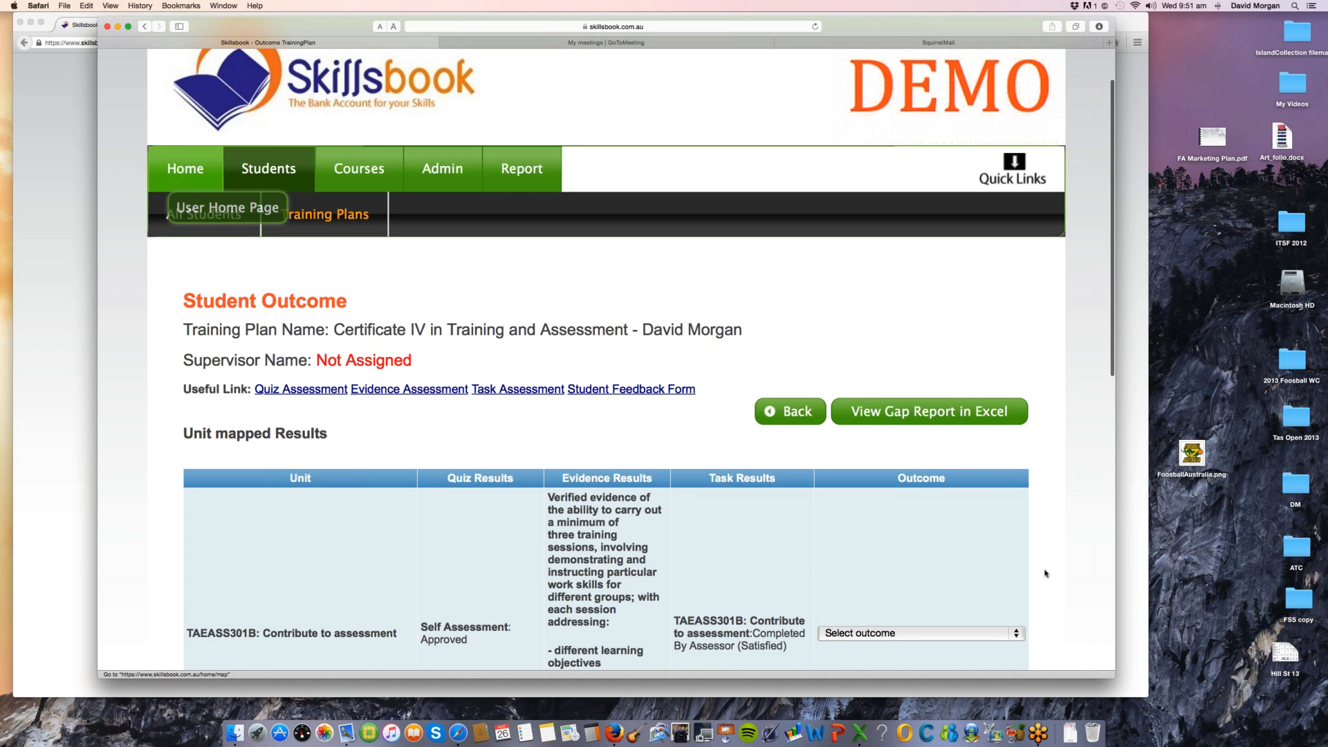
{"action": "left_click", "coordinate": [185, 169]}
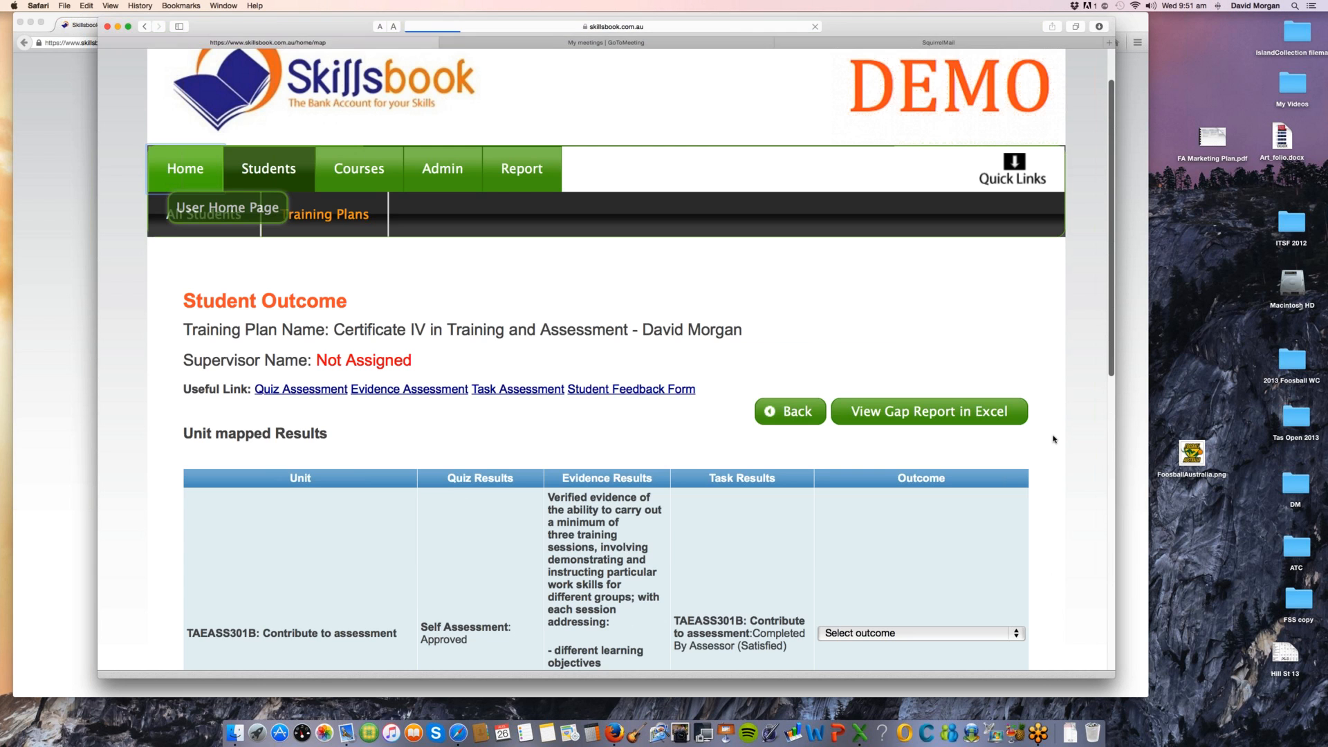
{"action": "scroll", "coordinate": [1053, 439], "scroll_direction": "down", "scroll_amount": 2}
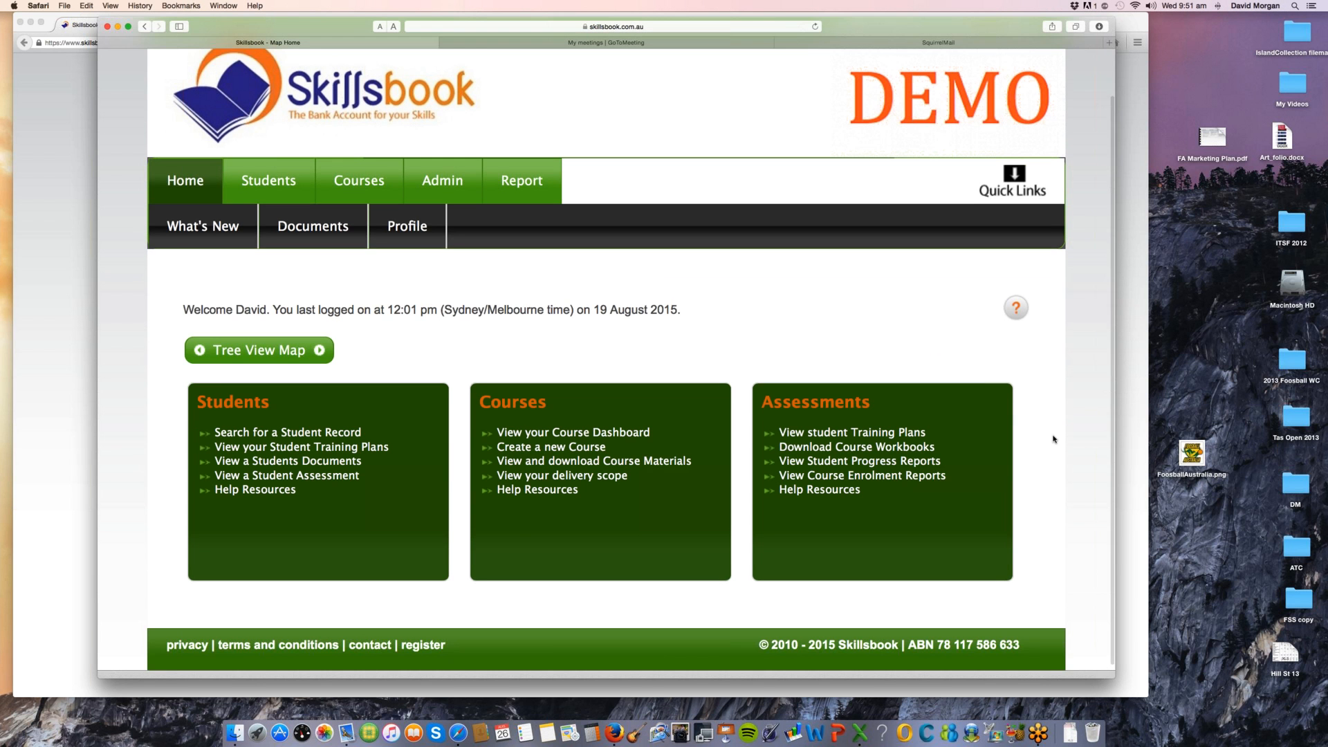
{"action": "scroll", "coordinate": [1054, 440], "scroll_direction": "down", "scroll_amount": 1}
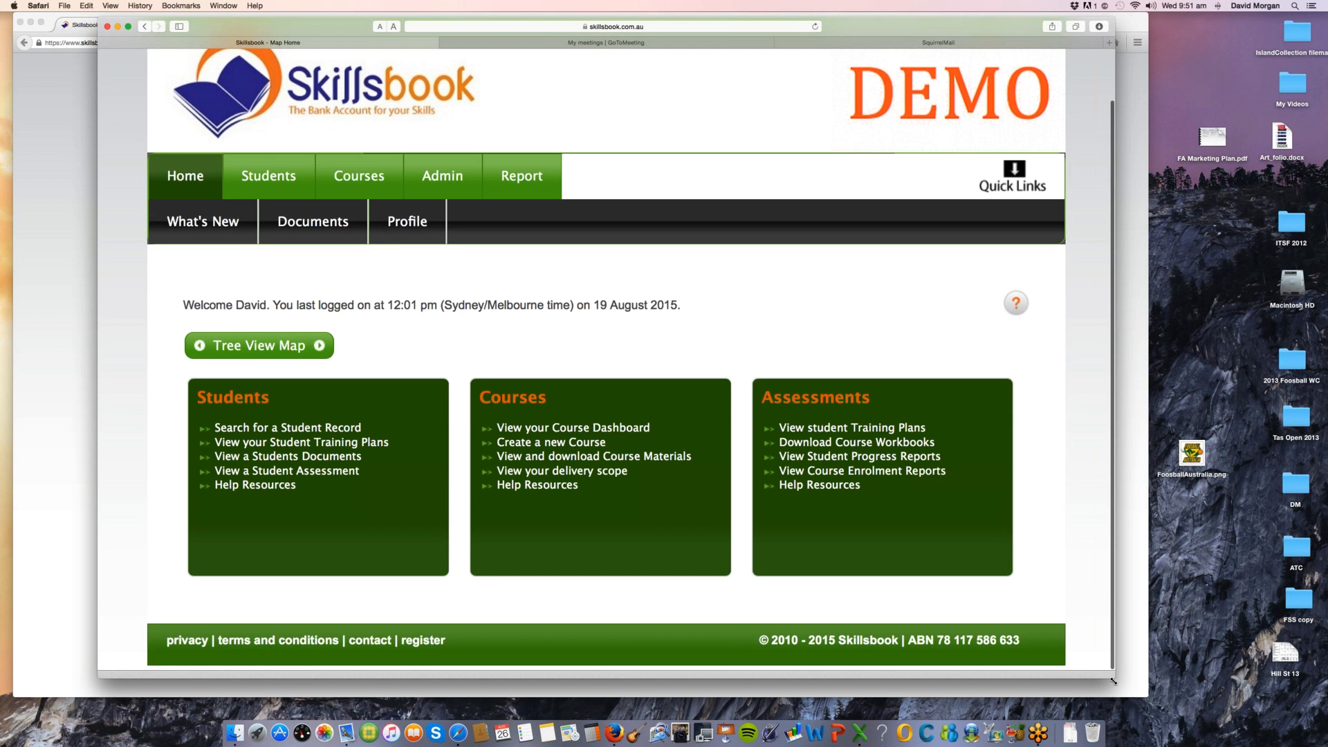
{"action": "left_click_drag", "start_coordinate": [1113, 681], "coordinate": [1155, 716]}
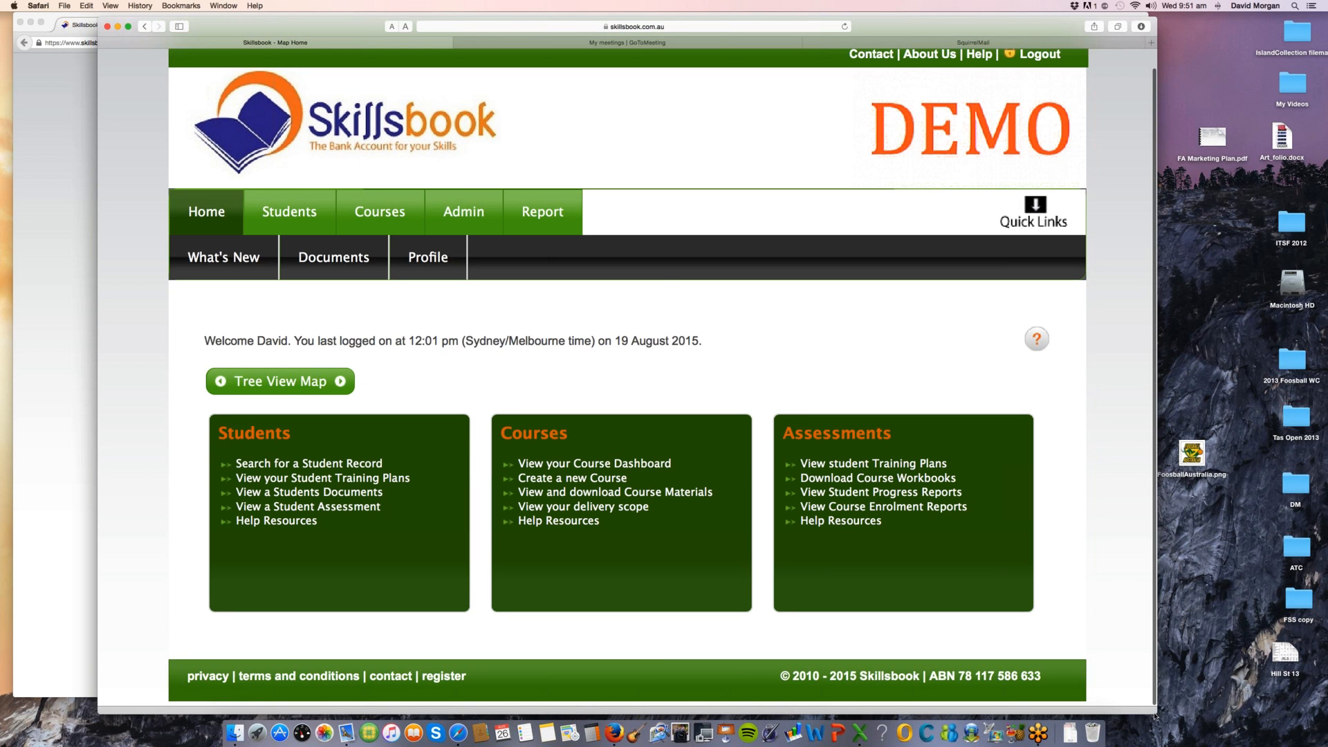